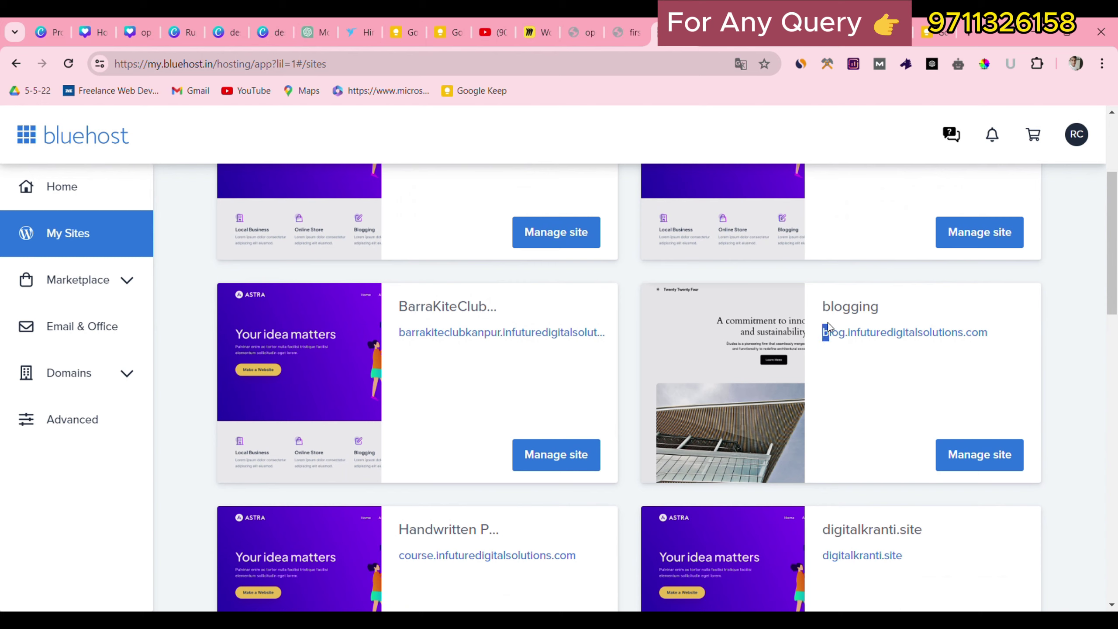
Open blog.infuturedigitalsolutions.com from My Sites in a new tab and browse its default-theme homepage.
click(870, 408)
click(899, 345)
click(678, 32)
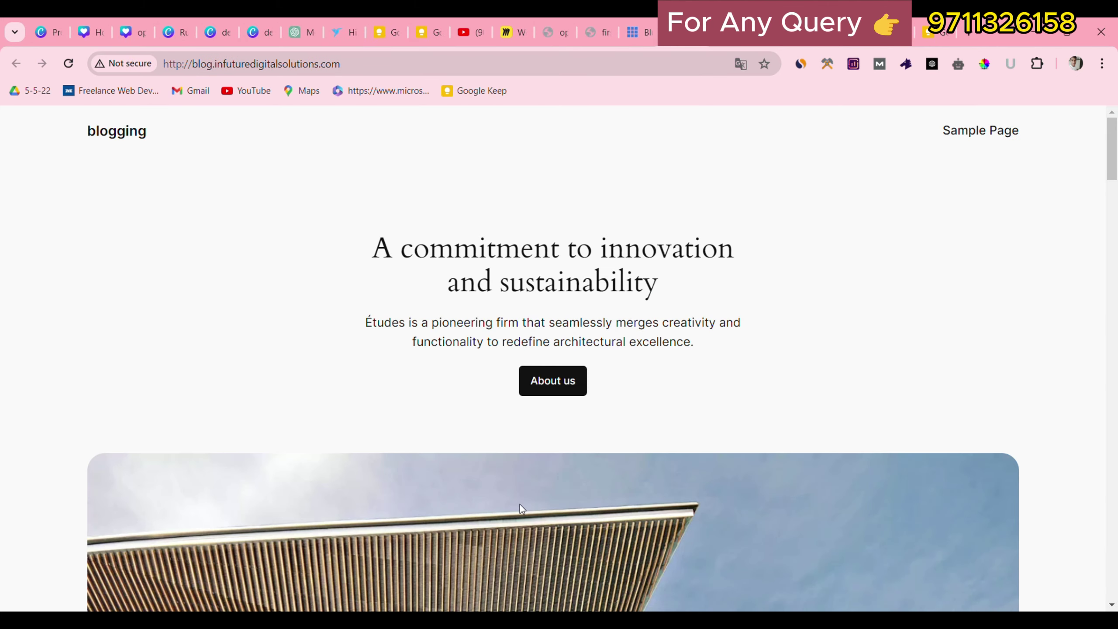
mouse_move(1116, 143)
mouse_down()
mouse_move(1116, 474)
mouse_move(1116, 121)
mouse_up()
Load the blog's admin login page by appending /wp-admin to its address.
double_click(395, 66)
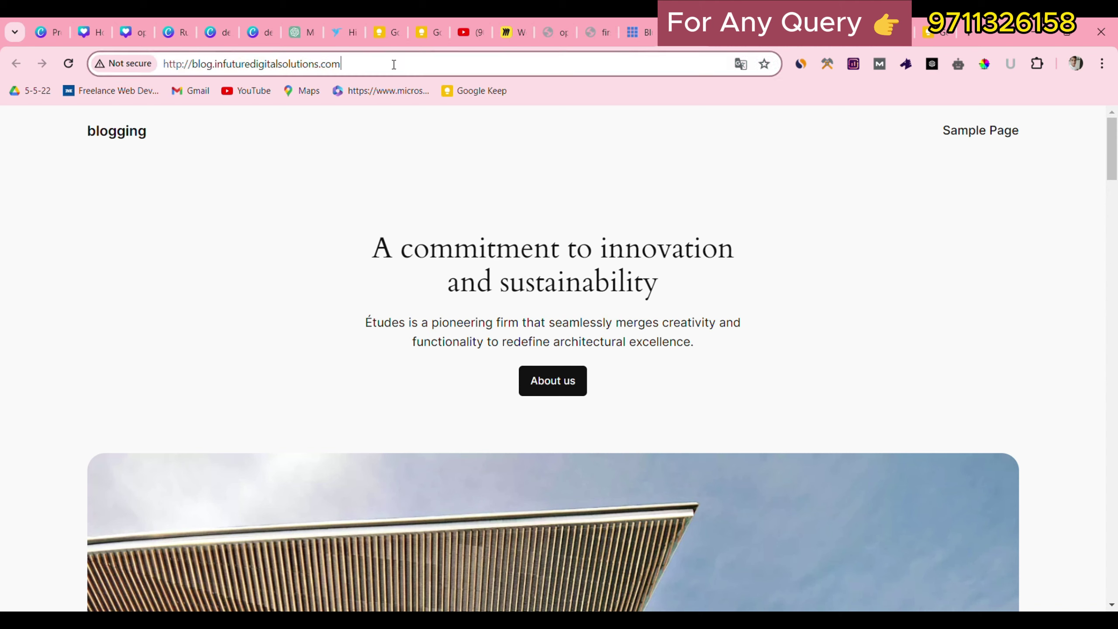
click(397, 67)
text(/wp-adm)
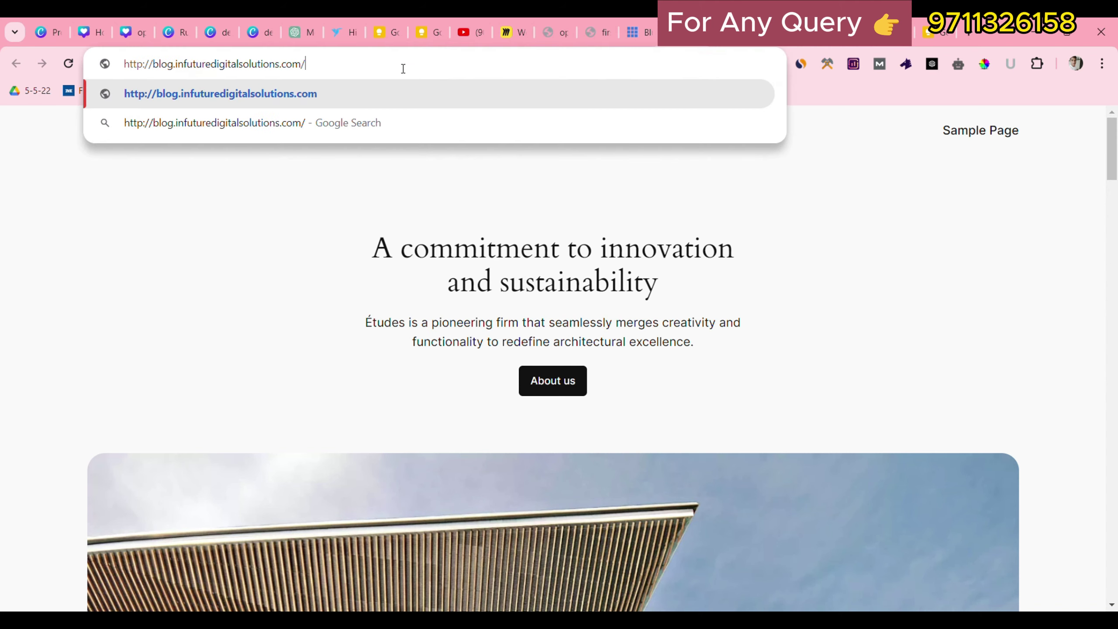
text(in)
key(Return)
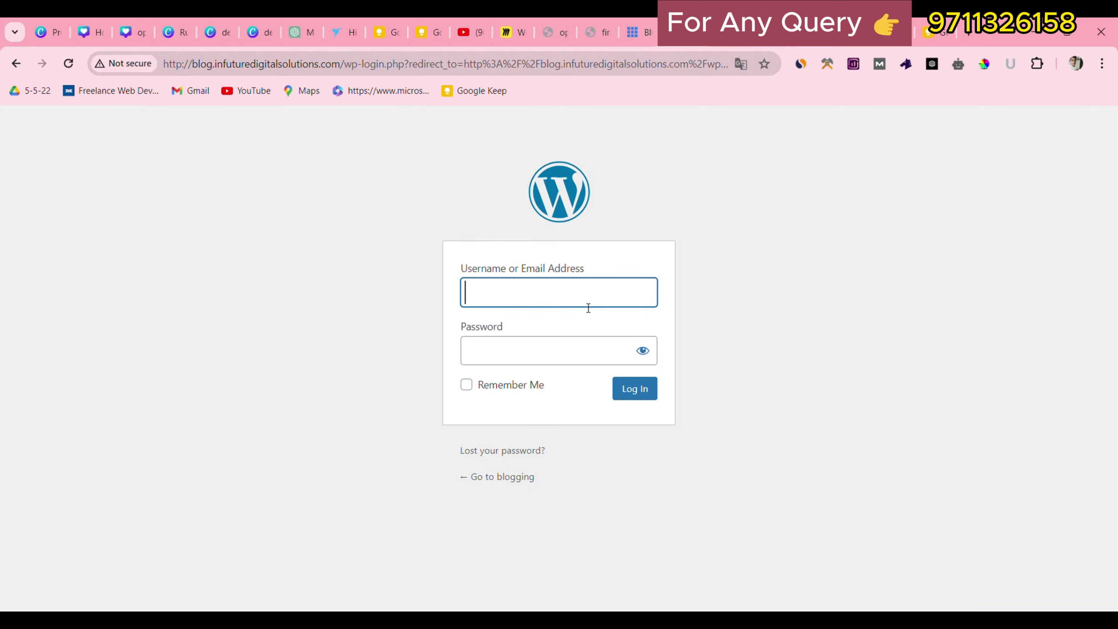
Replace the saved password and submit the login, which is rejected as incorrect.
double_click(577, 352)
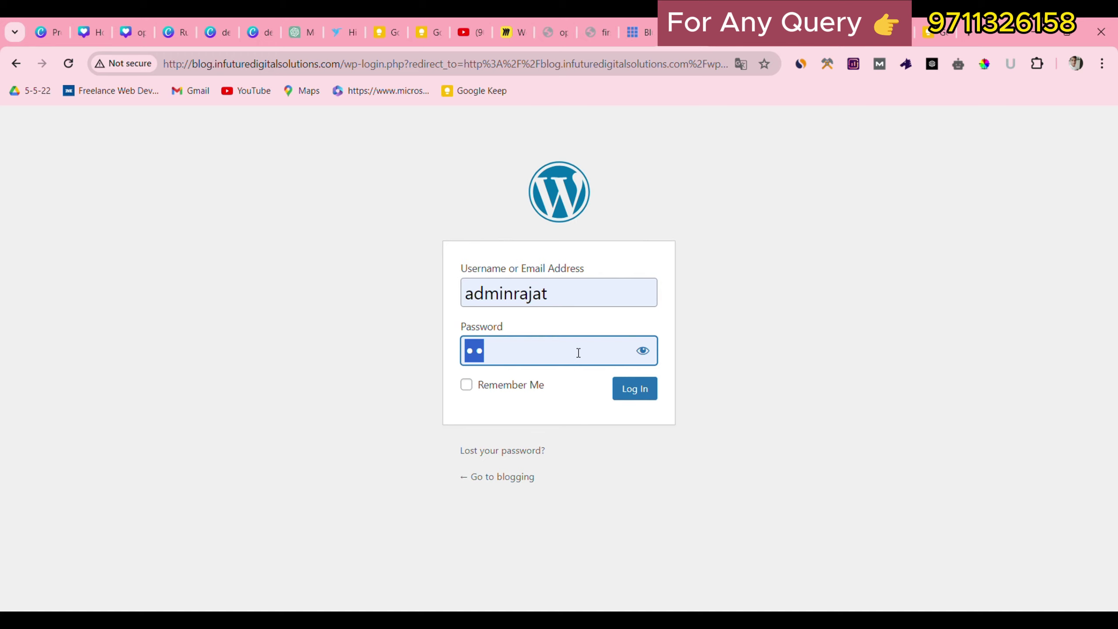
text(123)
click(635, 388)
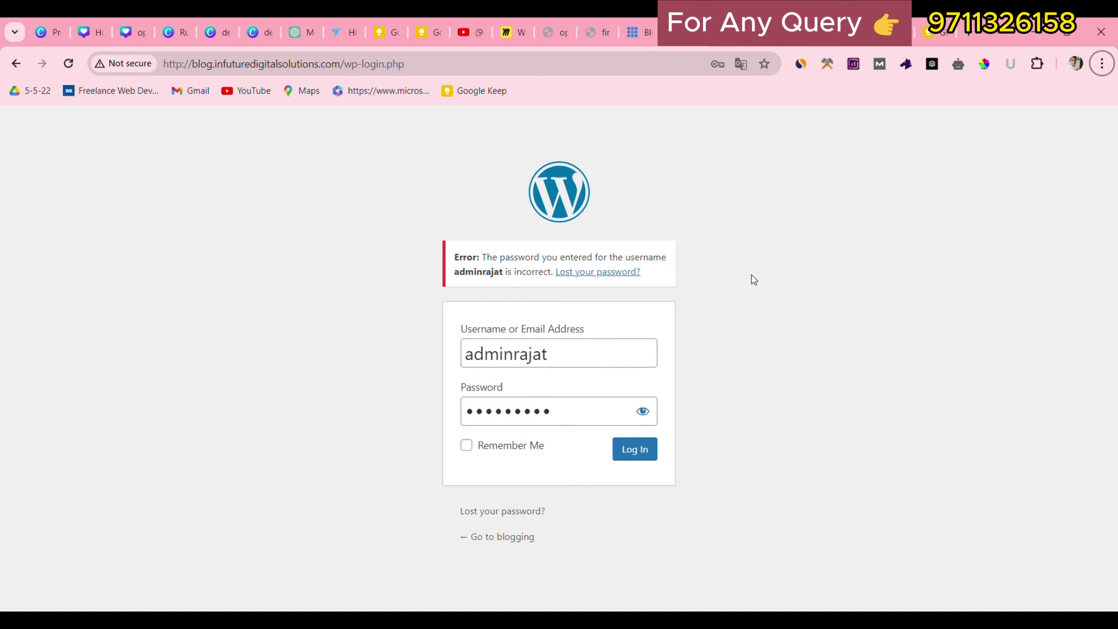
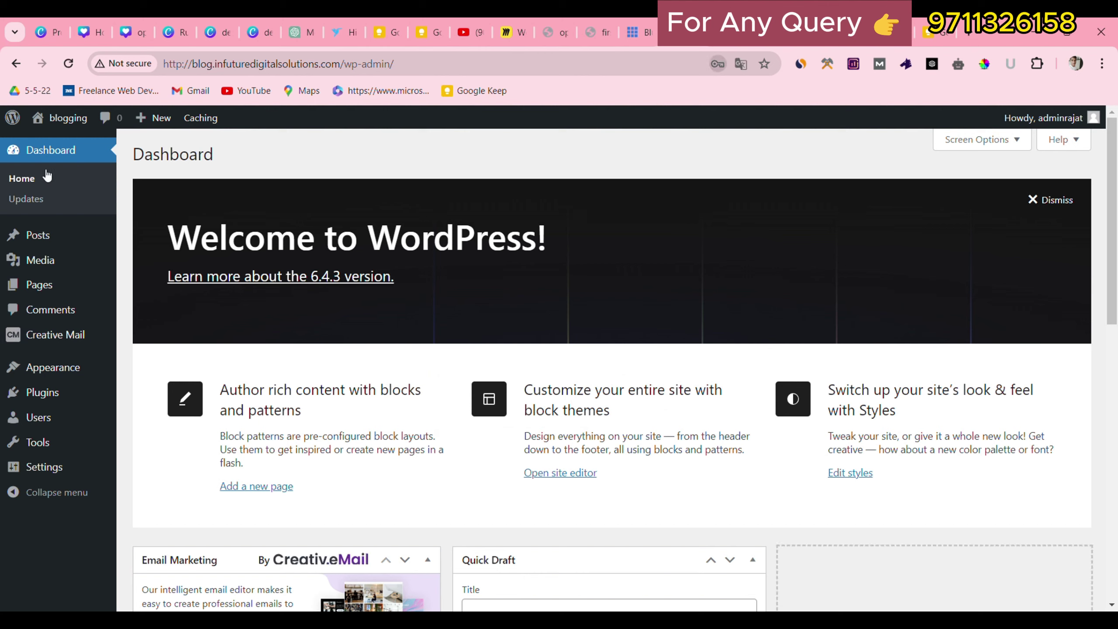
Preview the live blog in a new browser tab.
ctrl+click(82, 121)
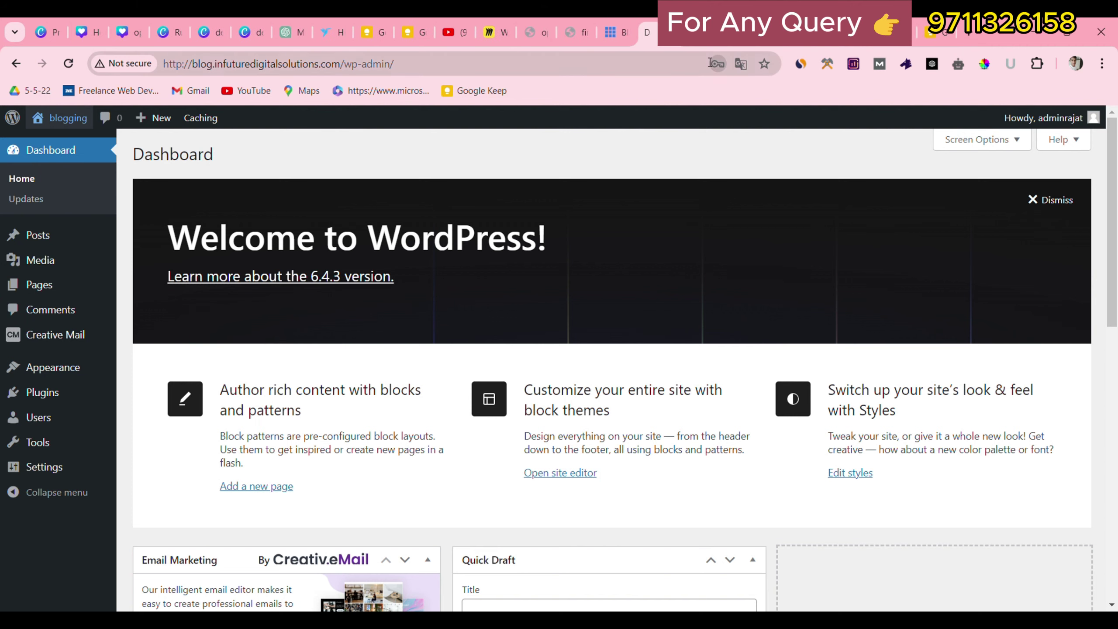
click(676, 33)
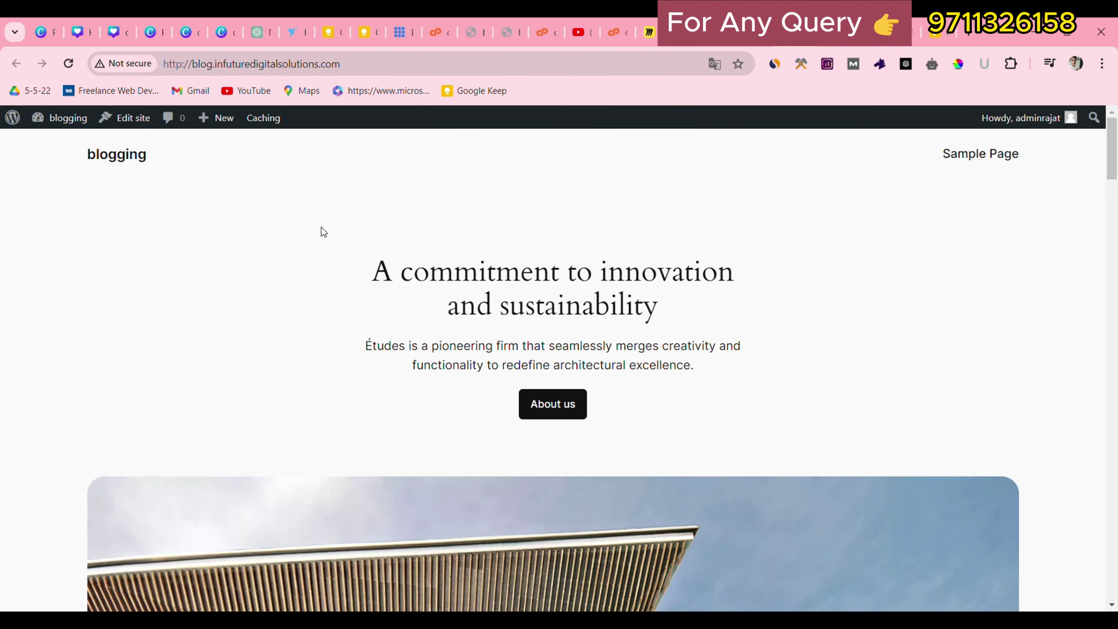
mouse_move(1113, 165)
mouse_down()
mouse_move(1112, 264)
mouse_move(1113, 163)
mouse_up()
Back in the admin tab, open Appearance > Themes to see the installed themes.
click(690, 32)
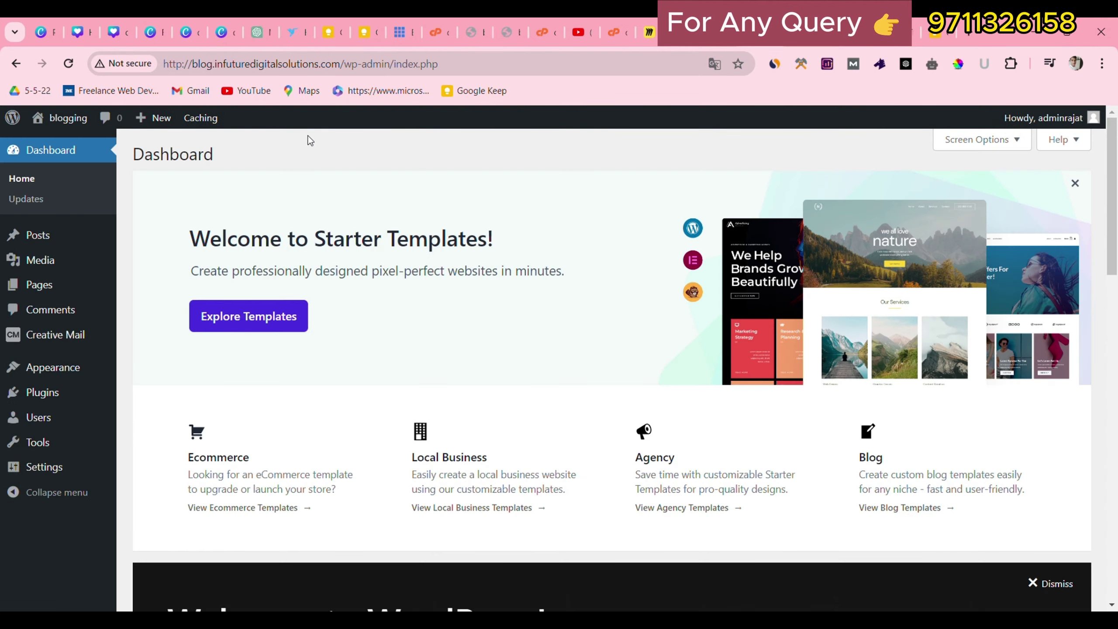
mouse_move(43, 376)
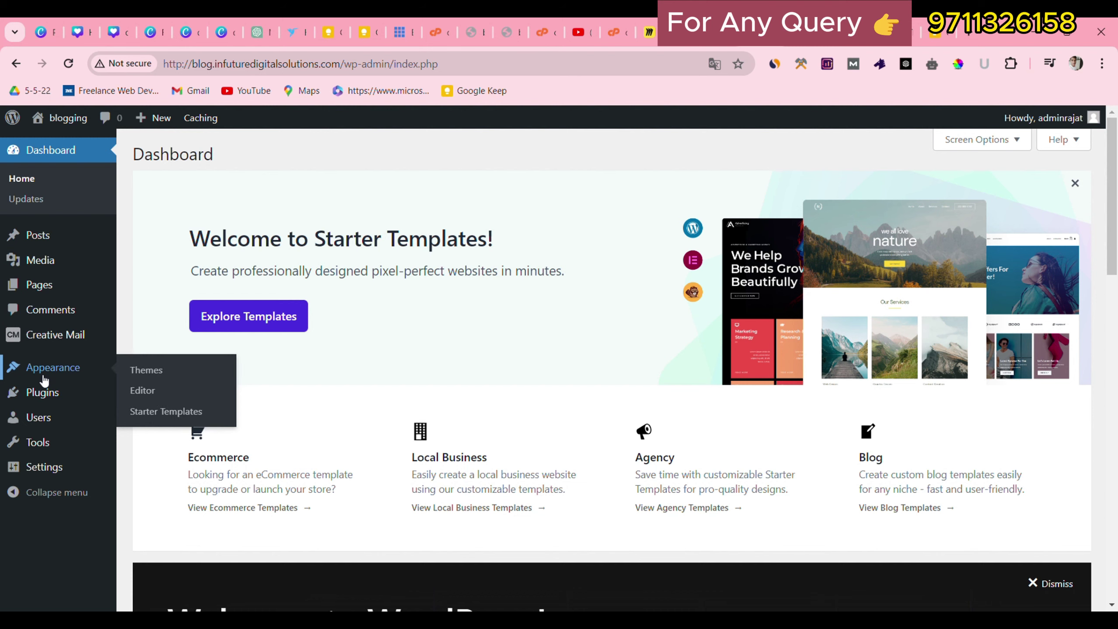
click(174, 376)
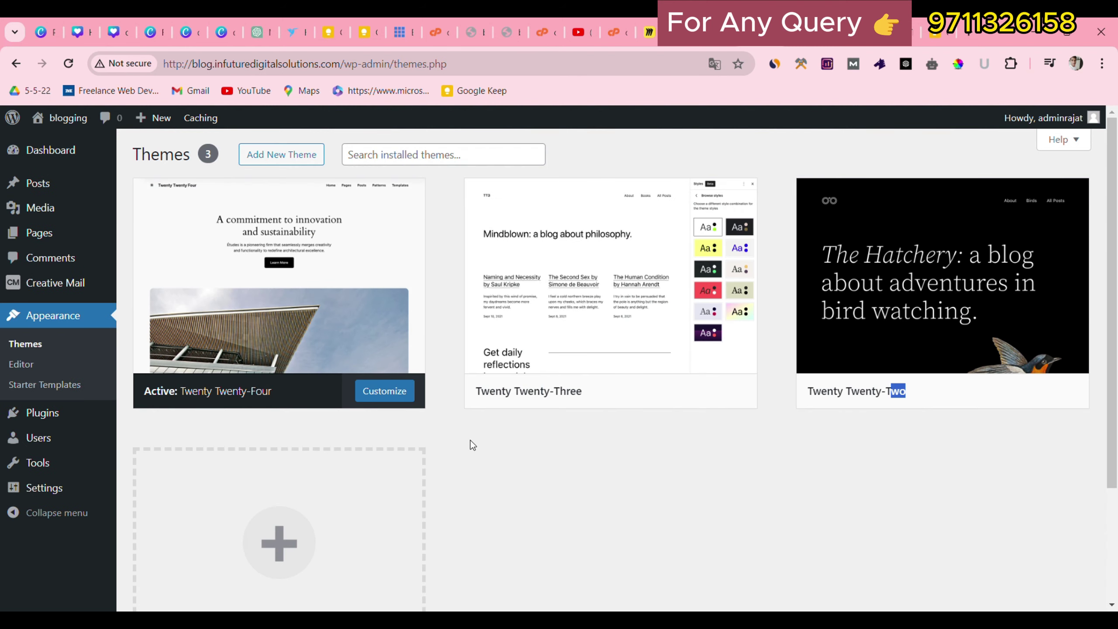
drag(312, 427, 545, 424)
click(384, 424)
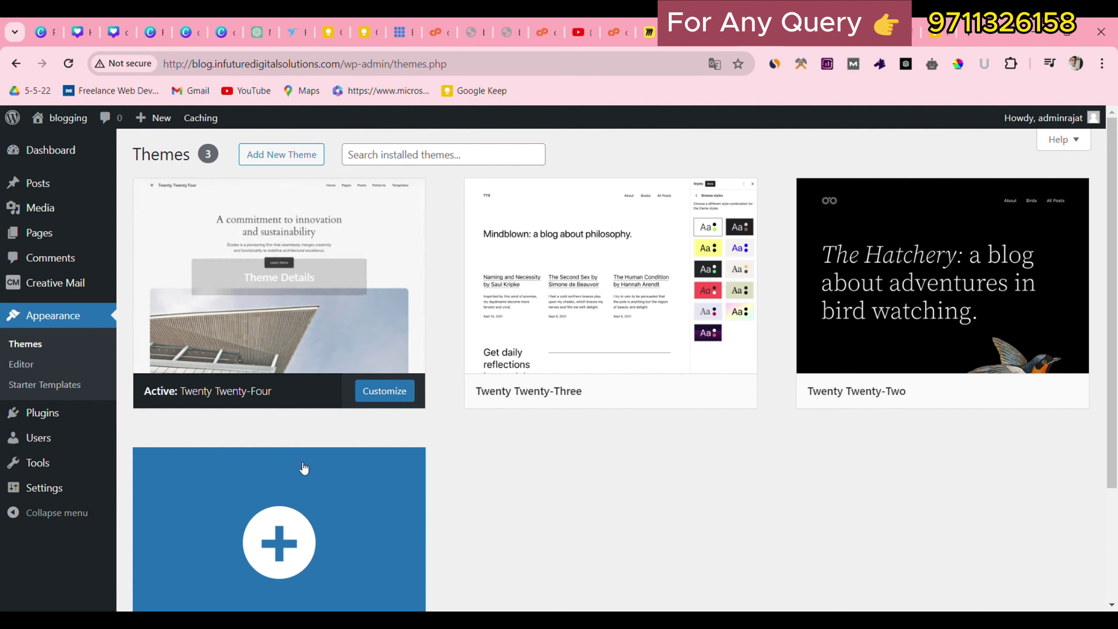
Search the theme directory for 'astra', then install and activate the Astra theme.
click(309, 155)
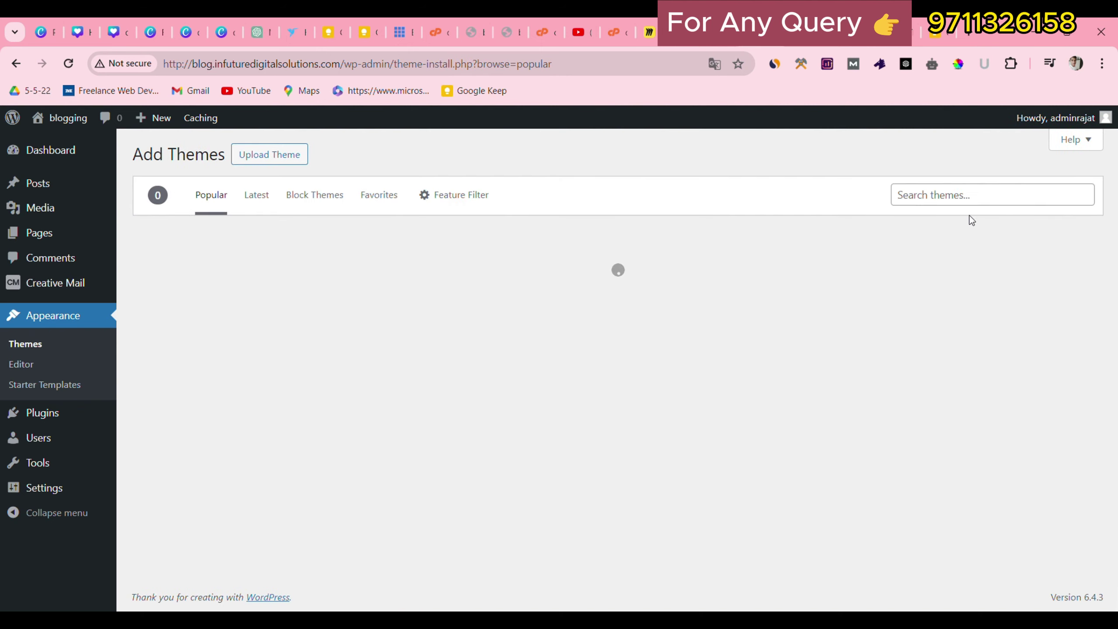
click(969, 207)
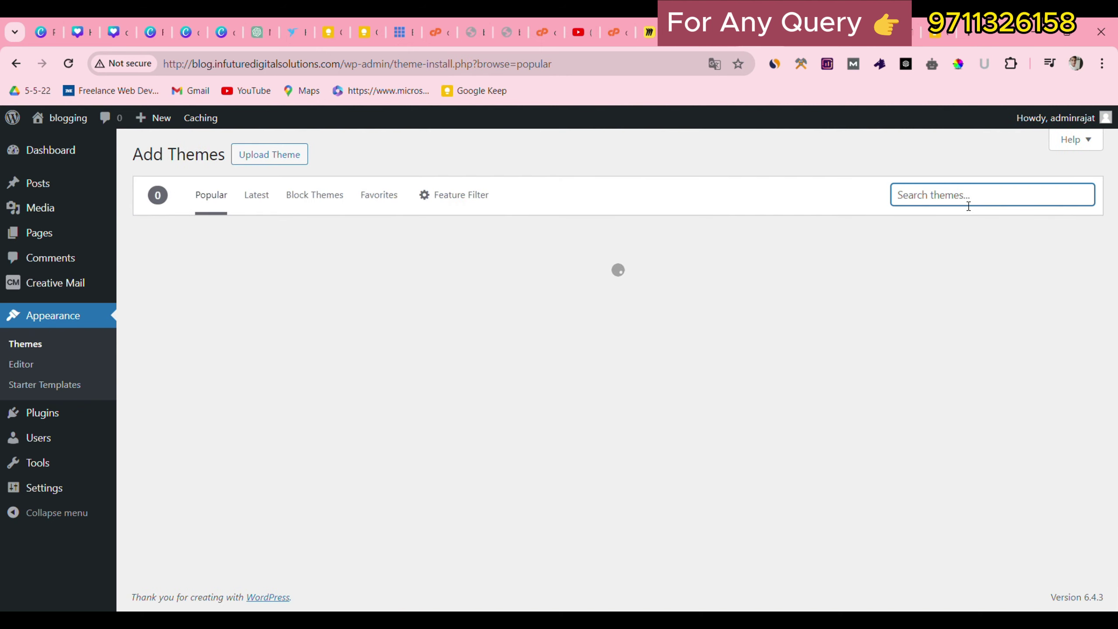
text(astra)
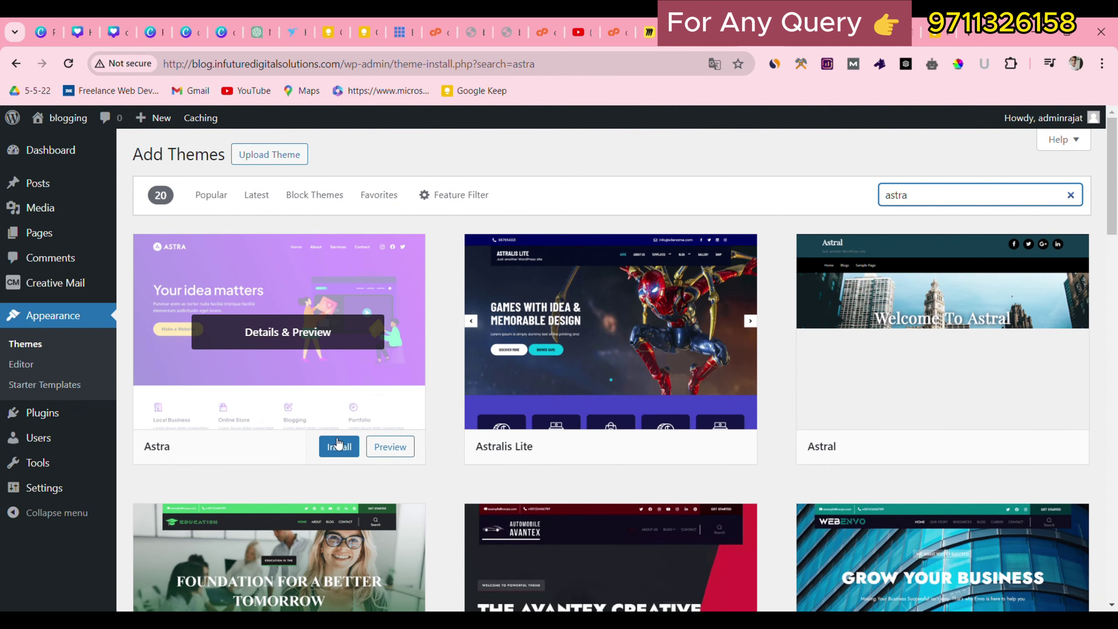
click(342, 447)
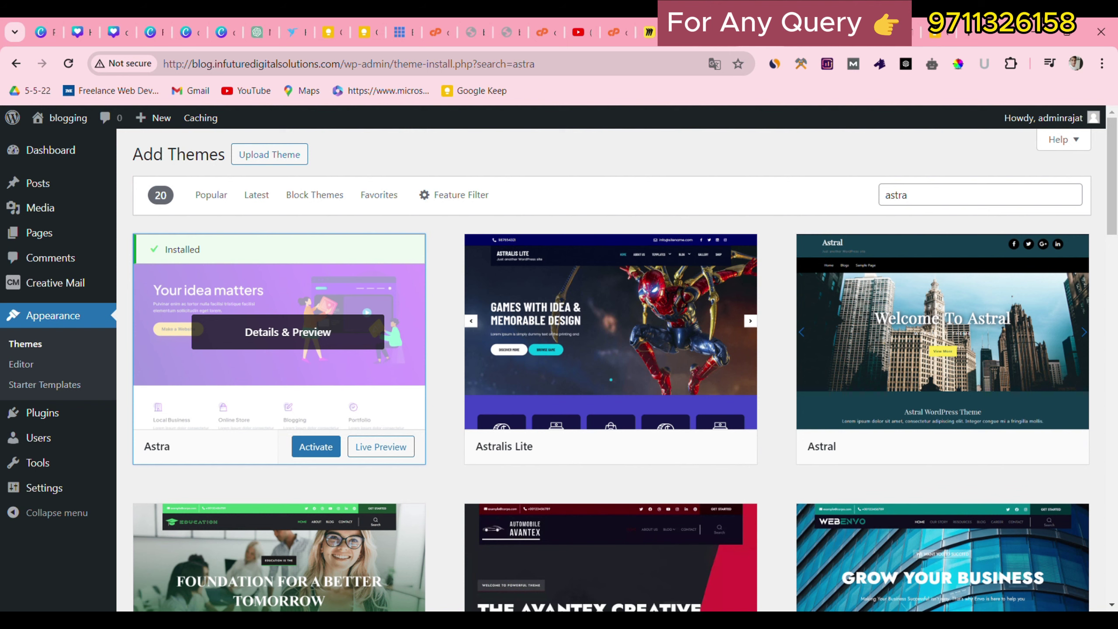
click(315, 446)
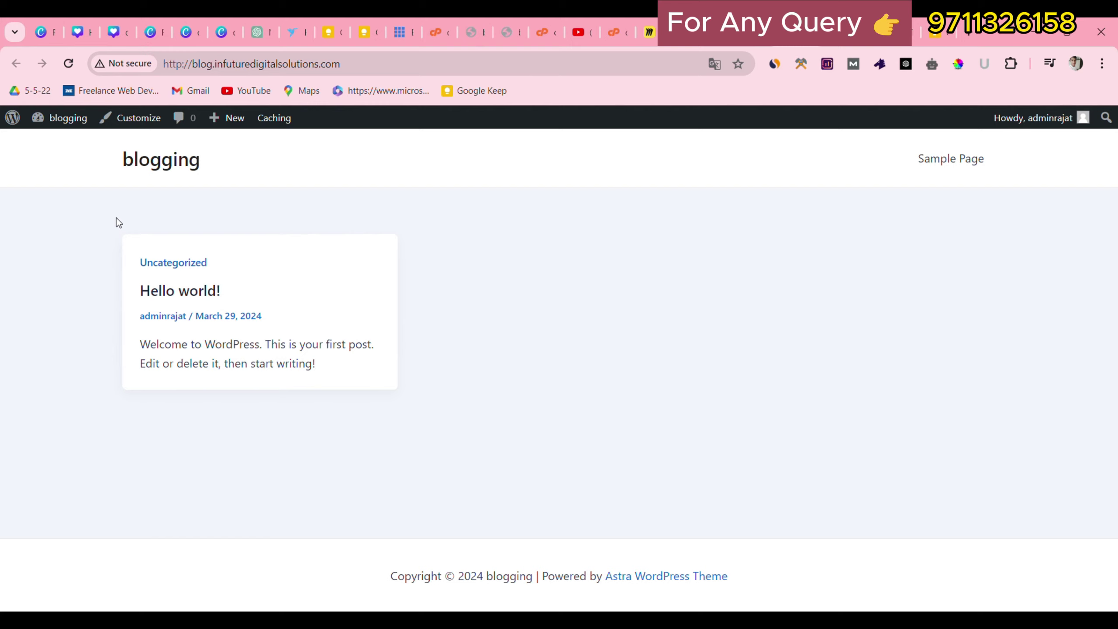
Point out the Astra credit in the site footer, then head back to the admin Themes page.
drag(390, 575, 773, 580)
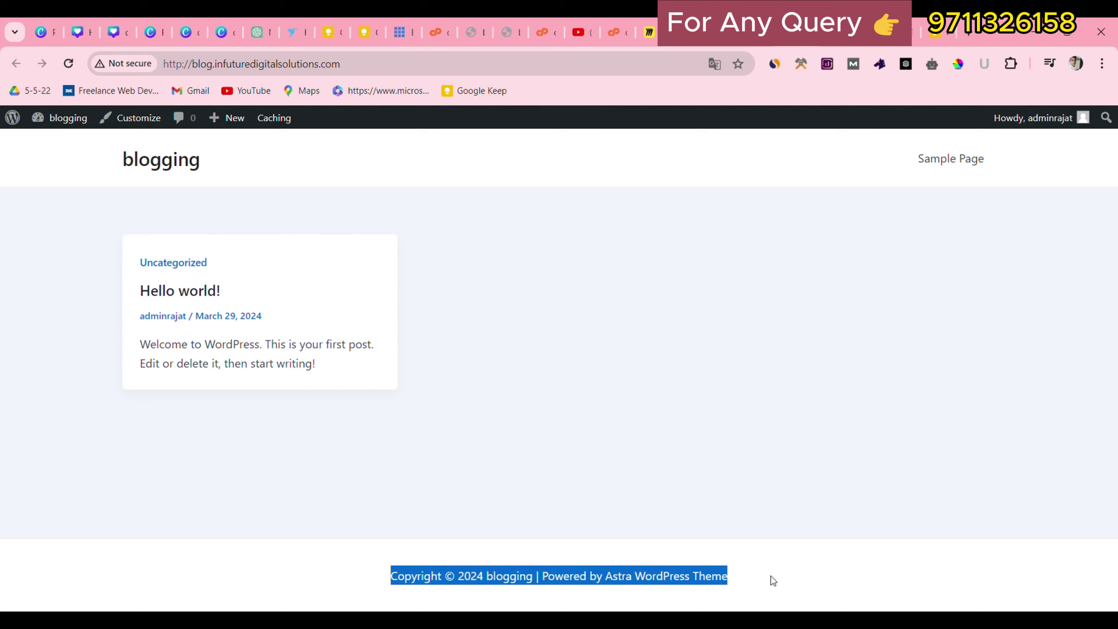
click(773, 580)
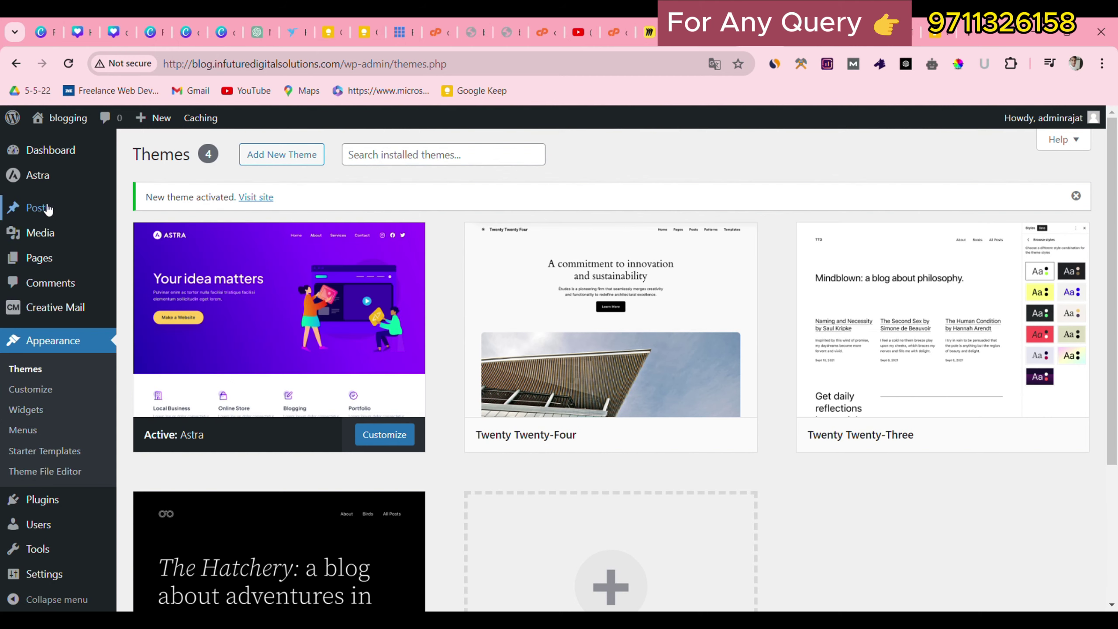
mouse_move(38, 186)
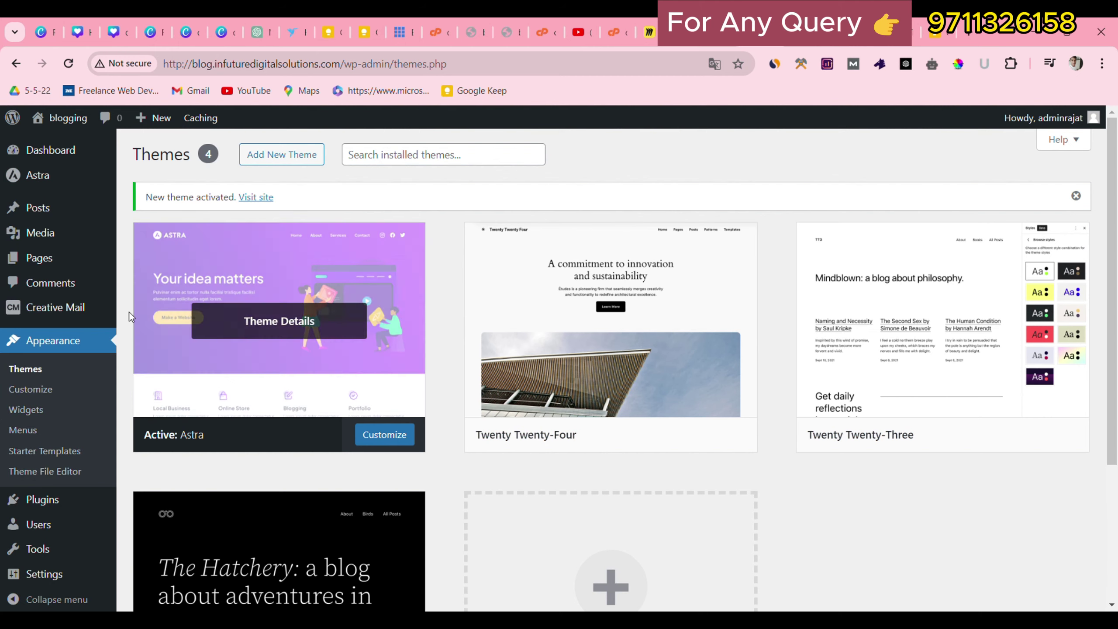
scroll(66, 447, down, 3)
mouse_move(36, 509)
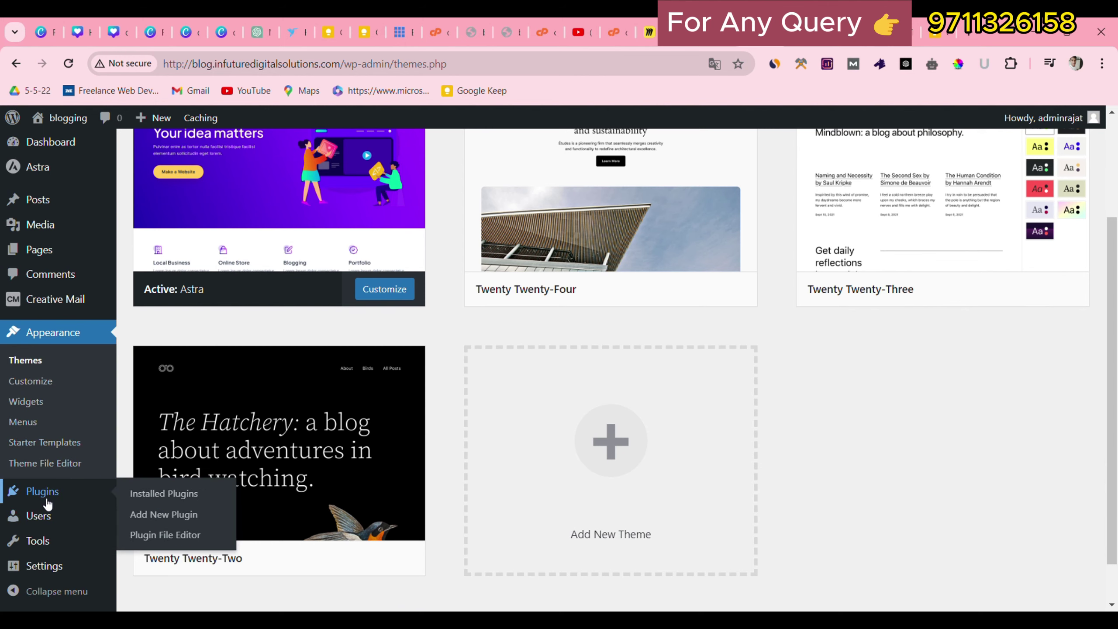
Open Installed Plugins and scroll to the end of the 10-plugin list.
click(163, 490)
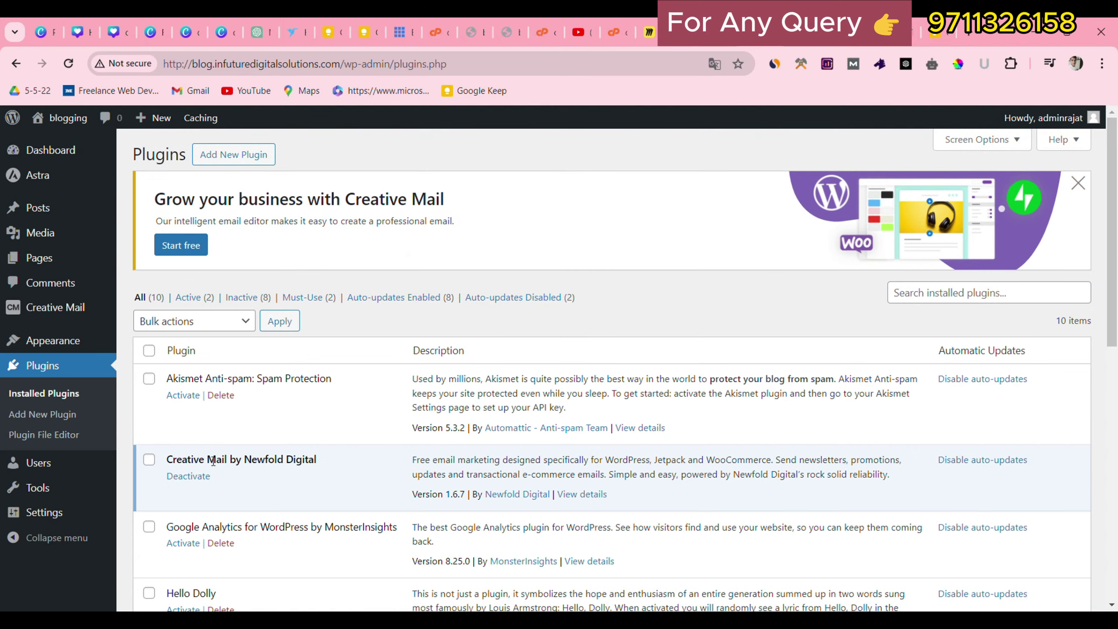
scroll(213, 461, down, 3)
scroll(189, 523, down, 2)
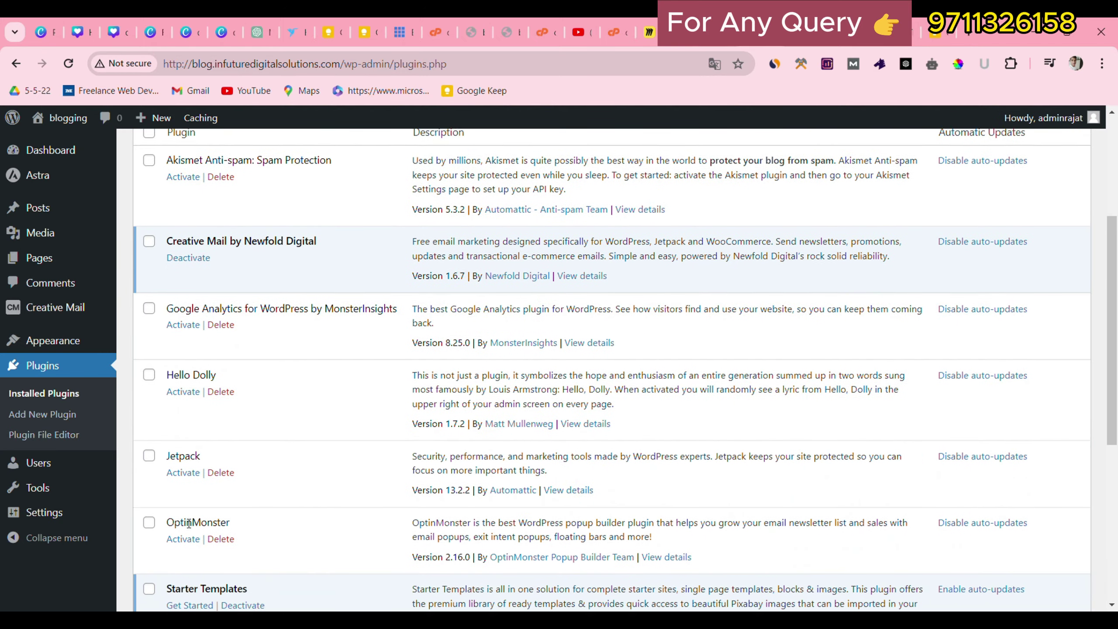
scroll(189, 523, down, 3)
scroll(177, 521, down, 2)
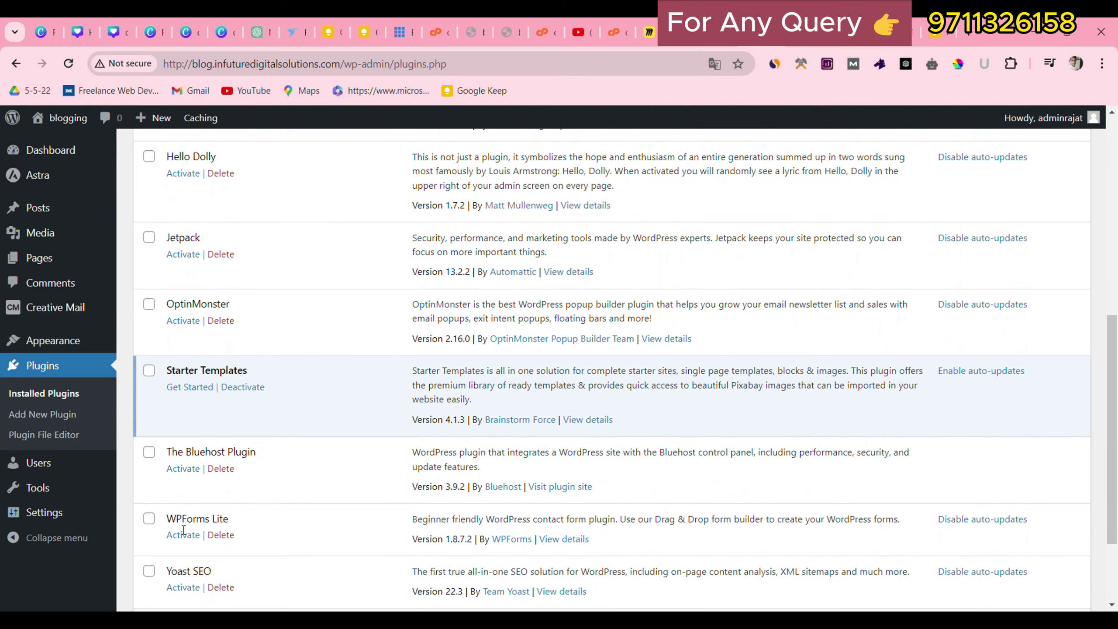
scroll(213, 483, down, 3)
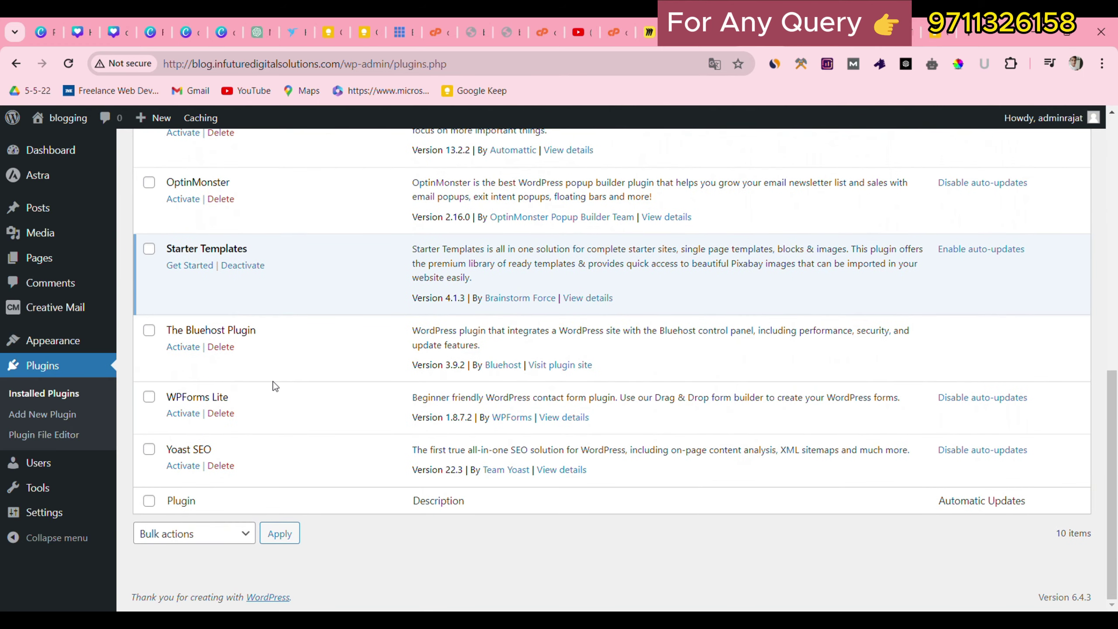
Install the Classic Editor plugin from the Add Plugins page.
click(42, 414)
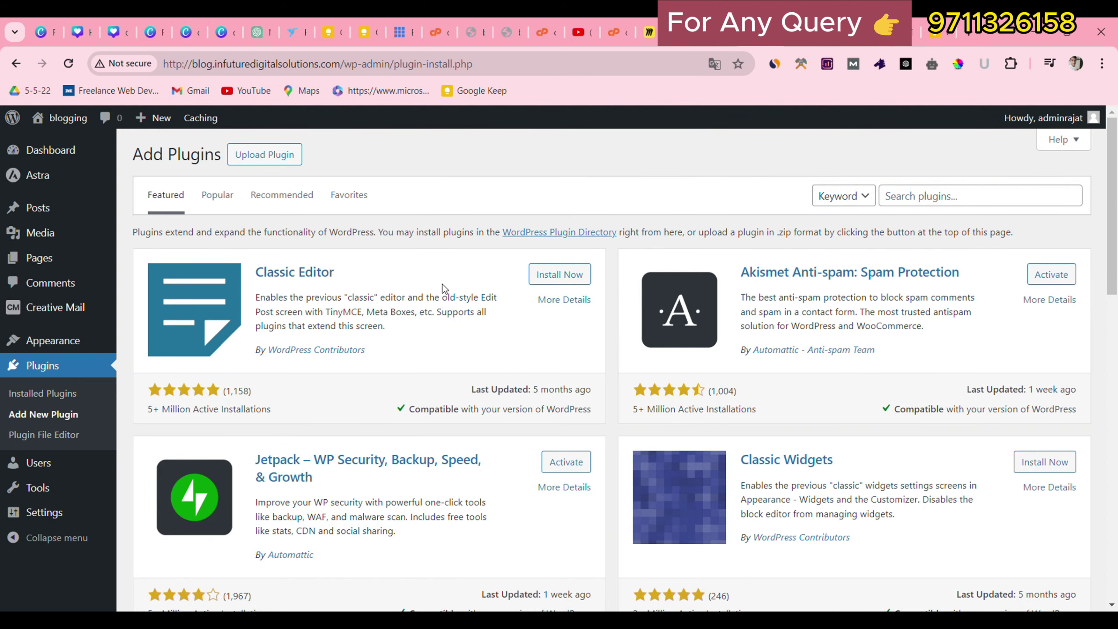
click(558, 275)
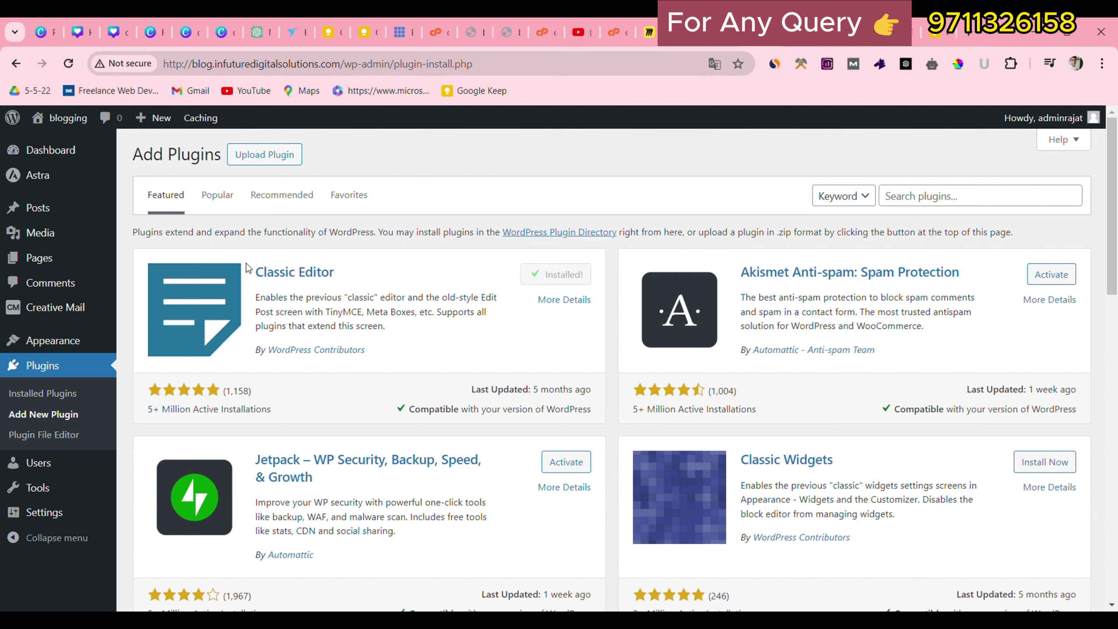
drag(246, 267, 378, 299)
click(407, 284)
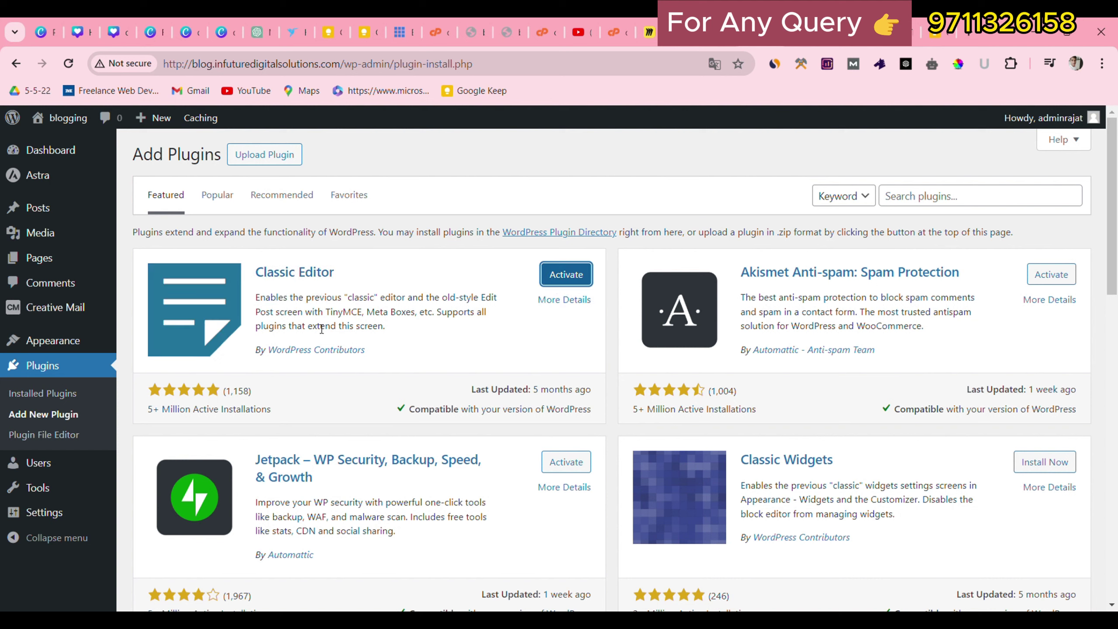
Search 'elementor', then install and activate Elementor Website Builder.
click(961, 201)
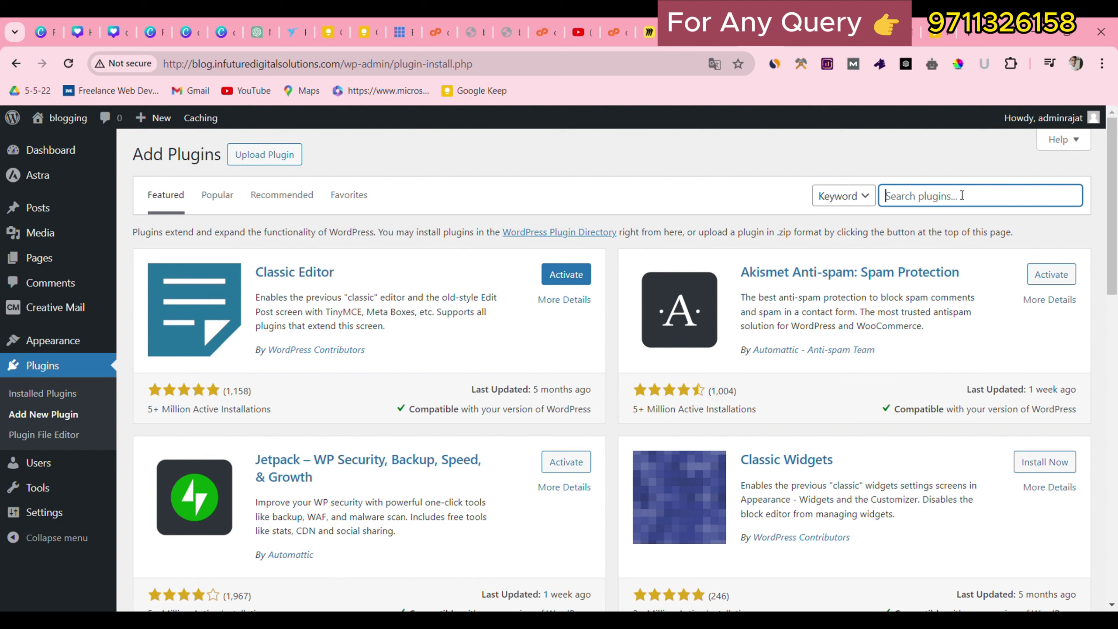
text(elementor)
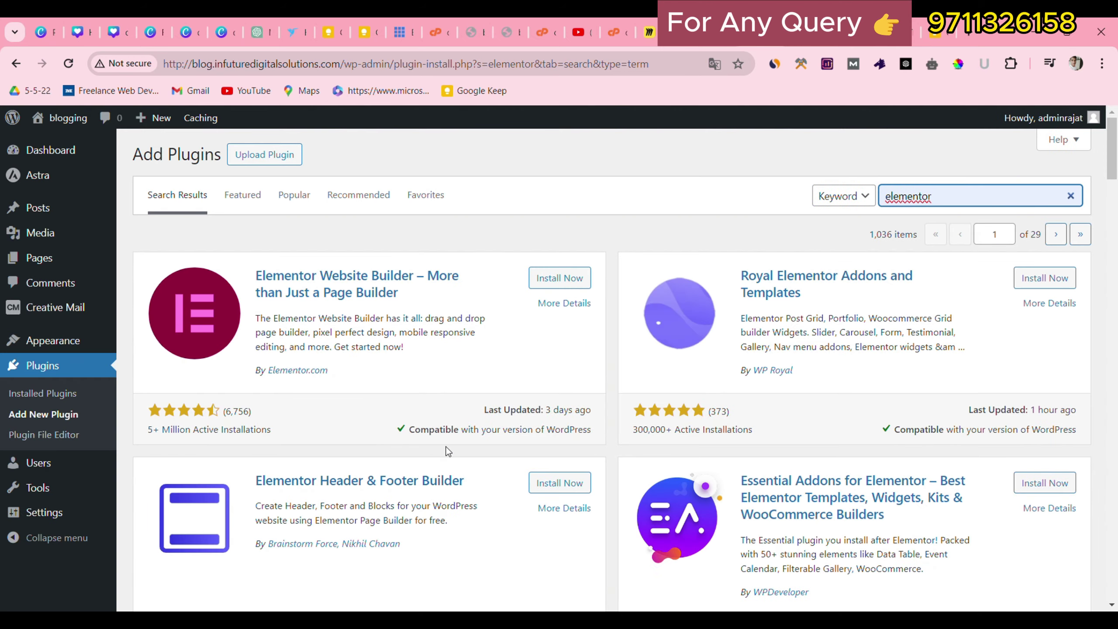
click(558, 278)
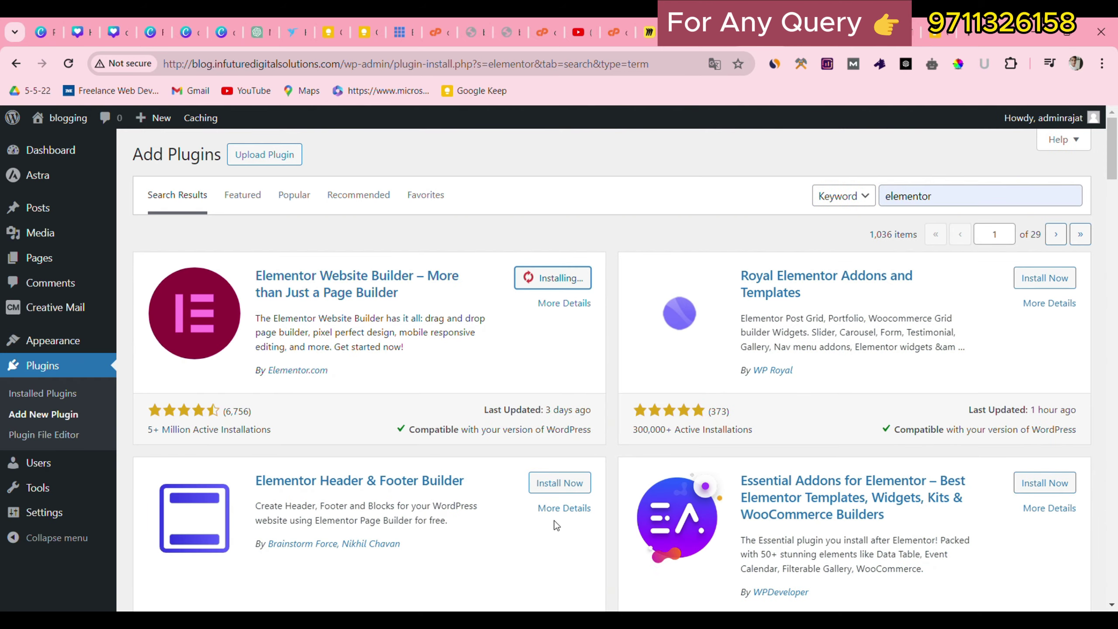
mouse_move(8, 512)
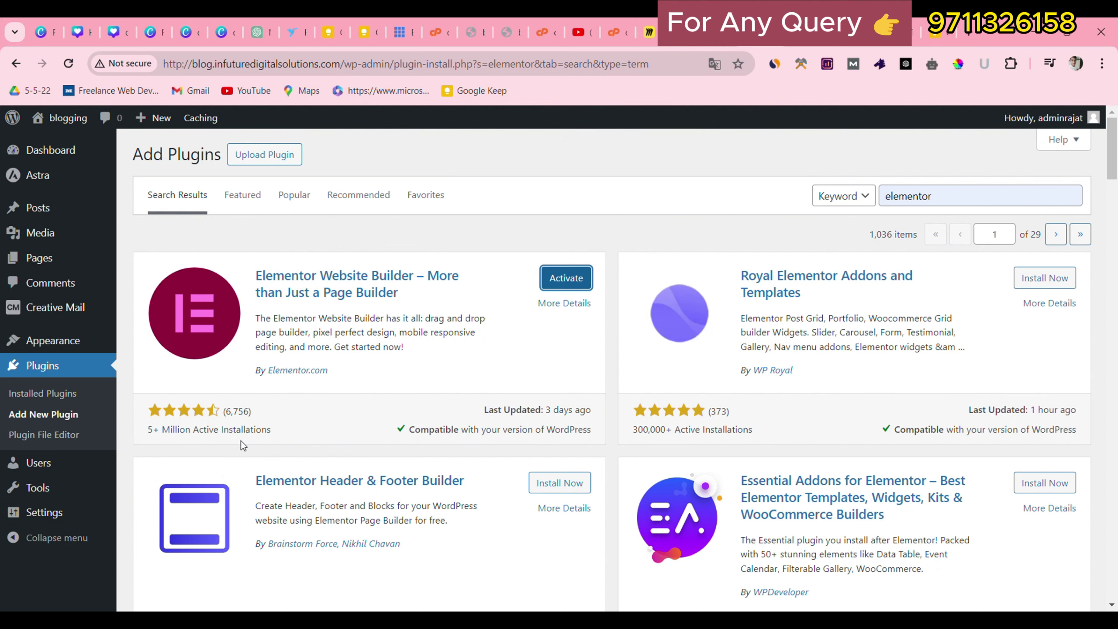
click(568, 278)
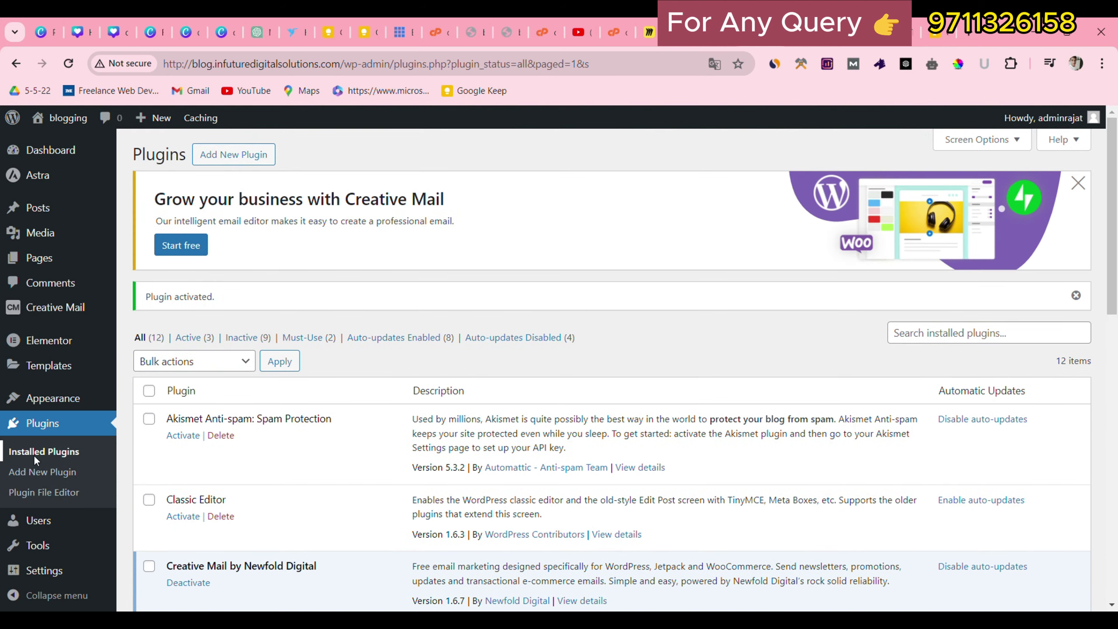
Upload elementor-pro-3.7.3.zip as a plugin and activate Elementor Pro.
click(41, 470)
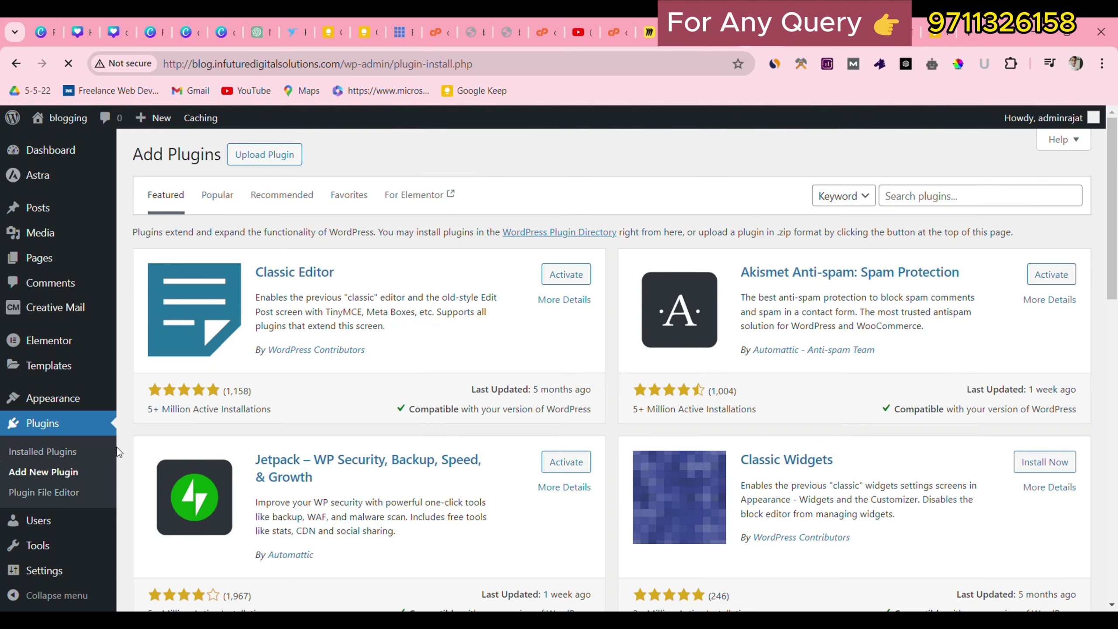
click(246, 155)
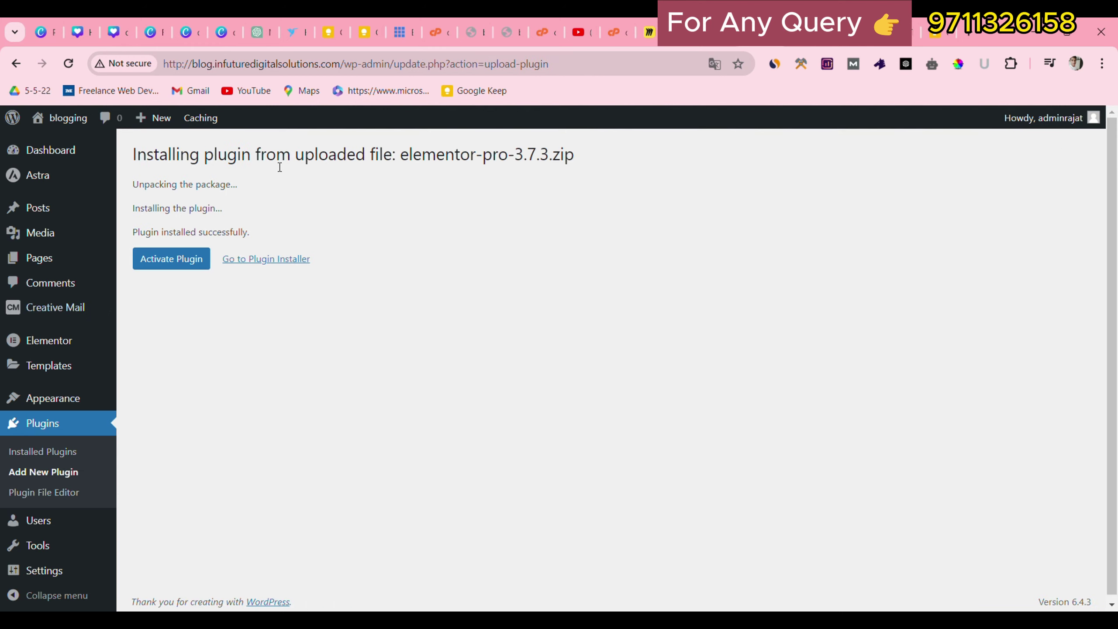
click(156, 267)
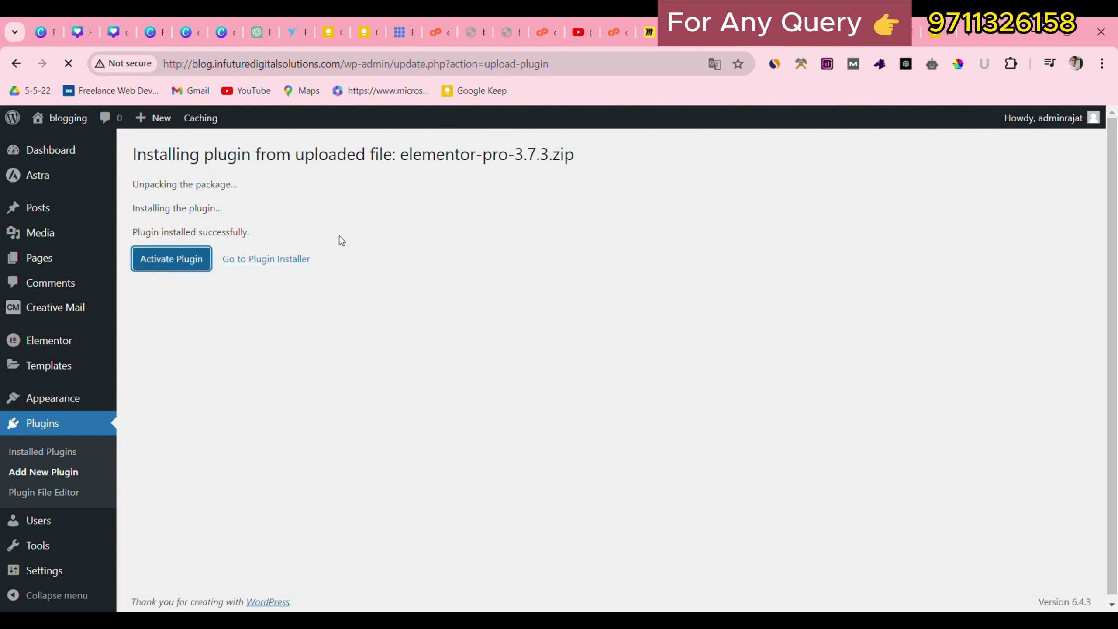
drag(399, 158, 557, 161)
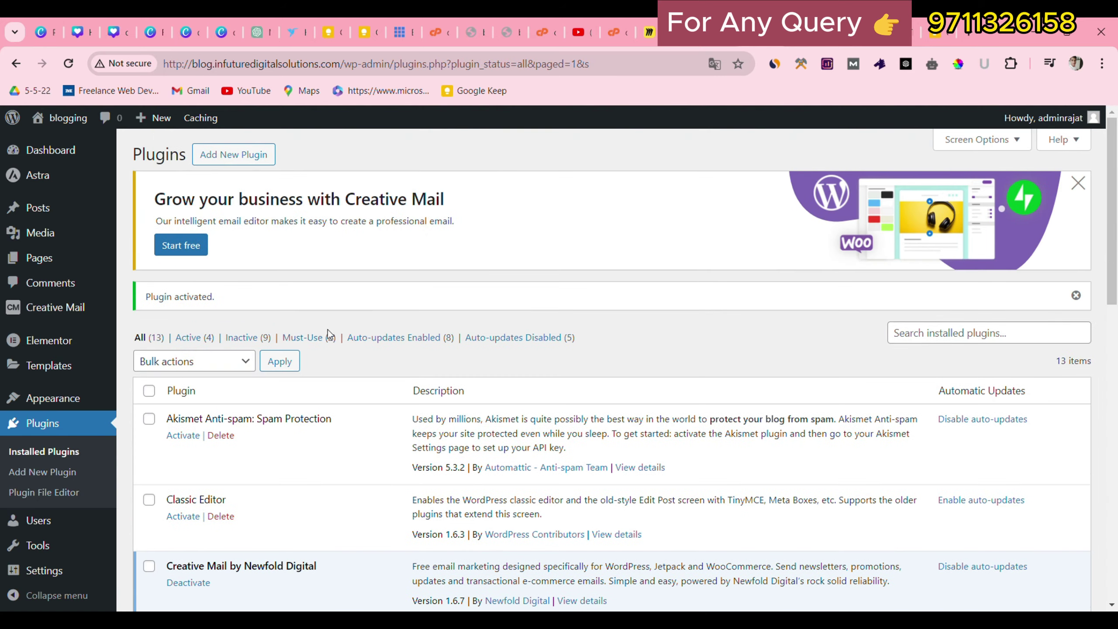
scroll(321, 428, down, 5)
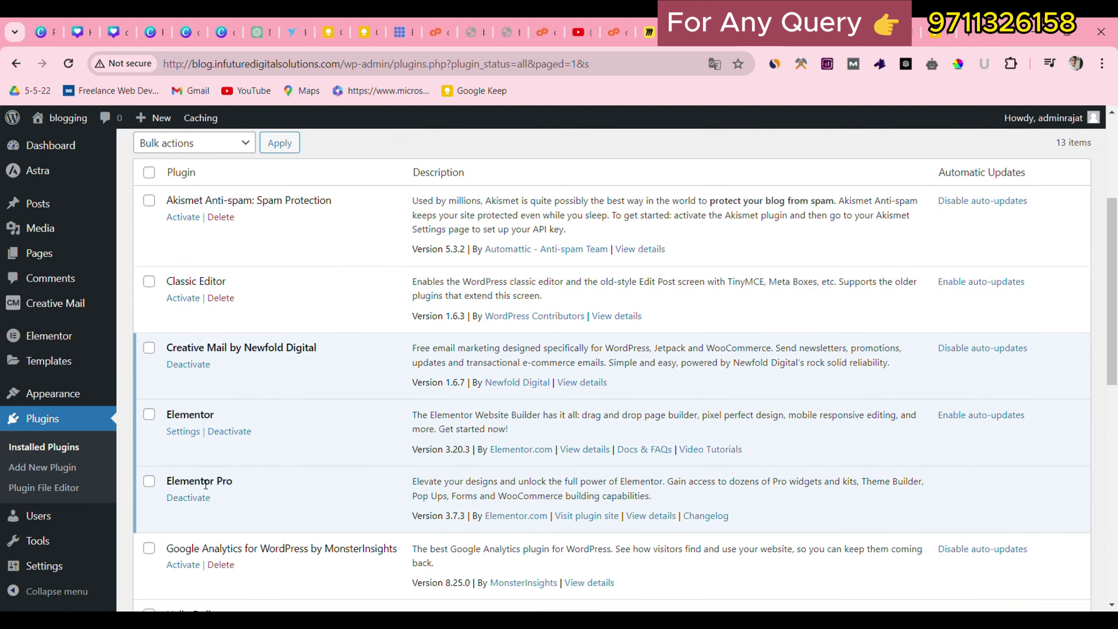
triple_click(205, 478)
click(292, 472)
scroll(284, 466, up, 3)
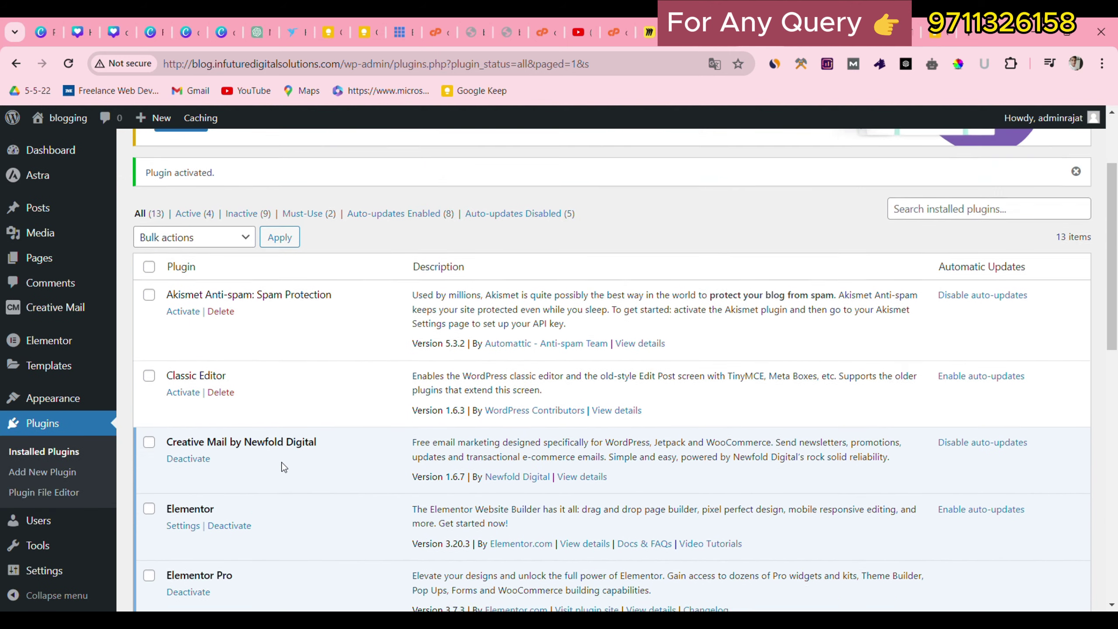
scroll(266, 444, up, 2)
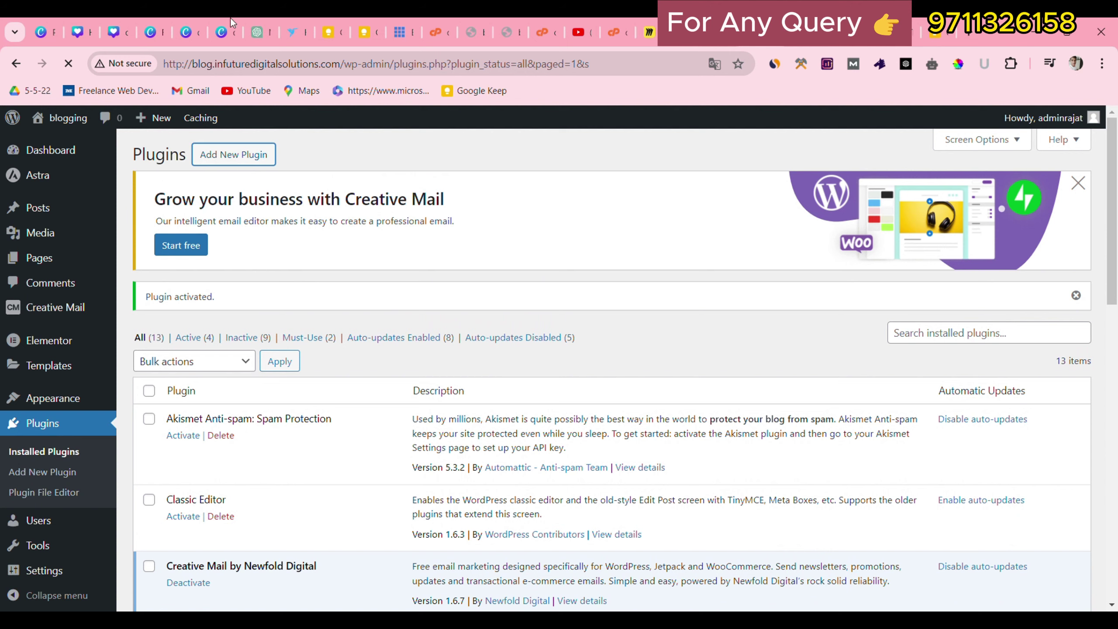
Upload and install seo-by-rank-math.1.0.109_Activated.zip as a new plugin.
click(243, 164)
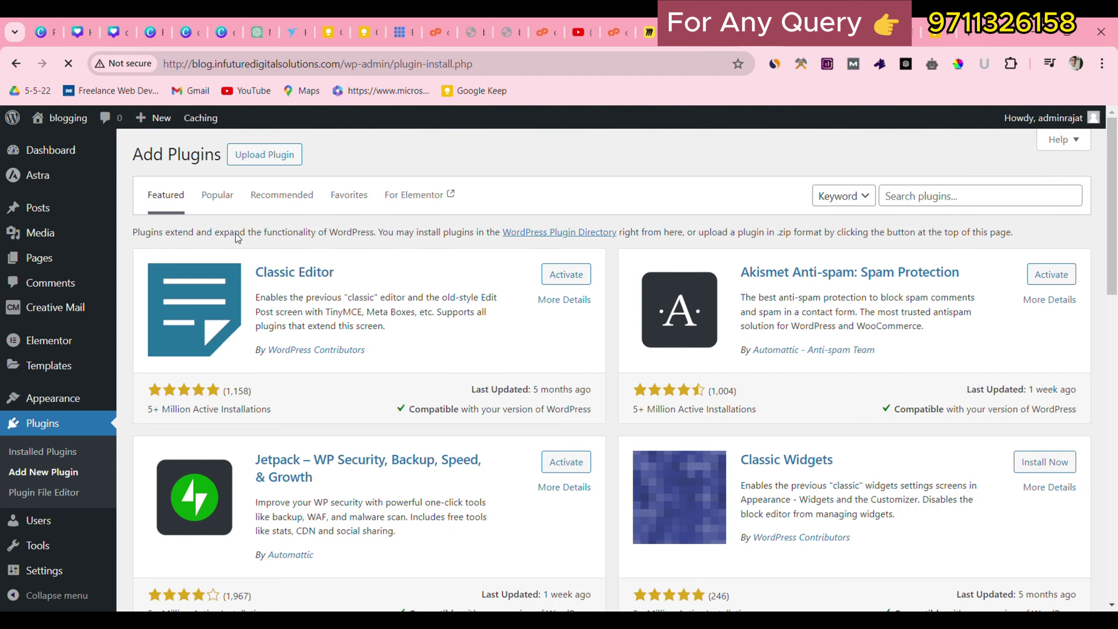
click(276, 160)
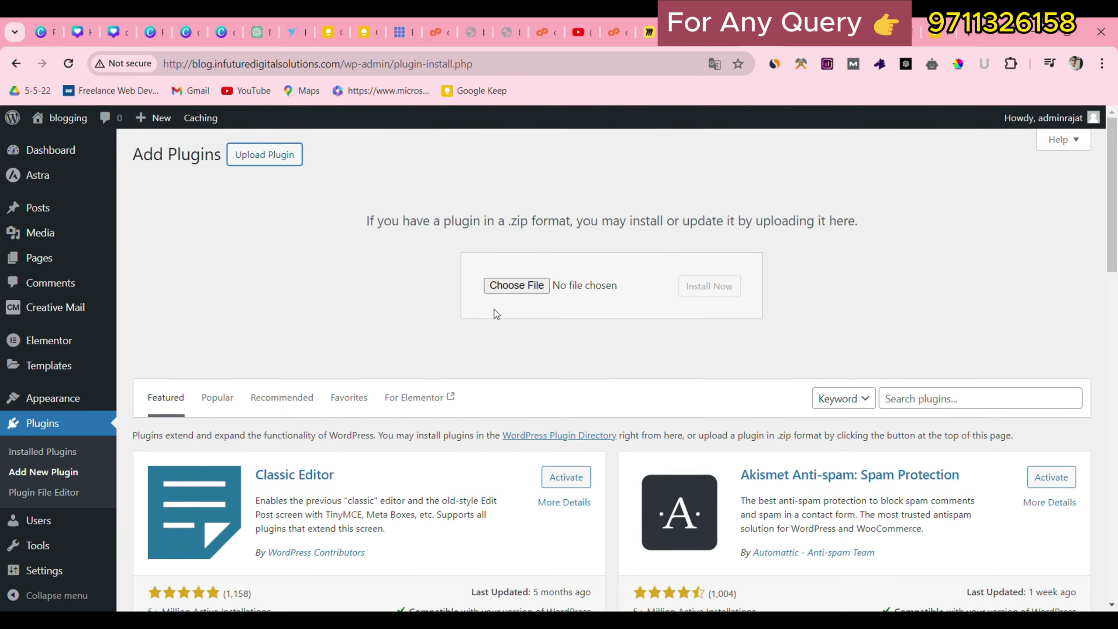
click(516, 285)
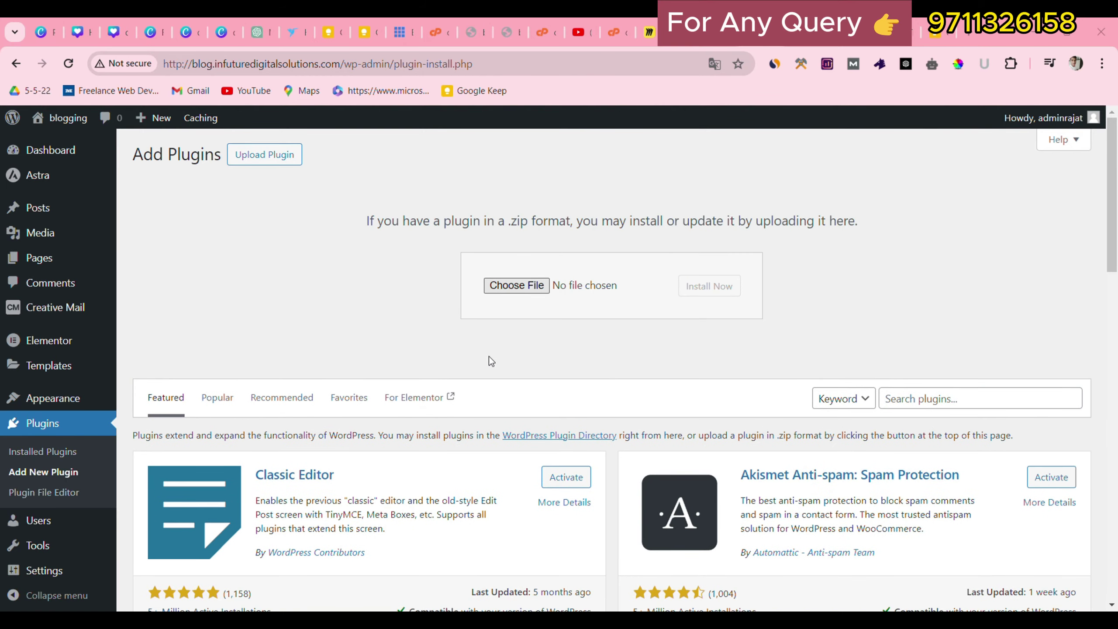
click(452, 399)
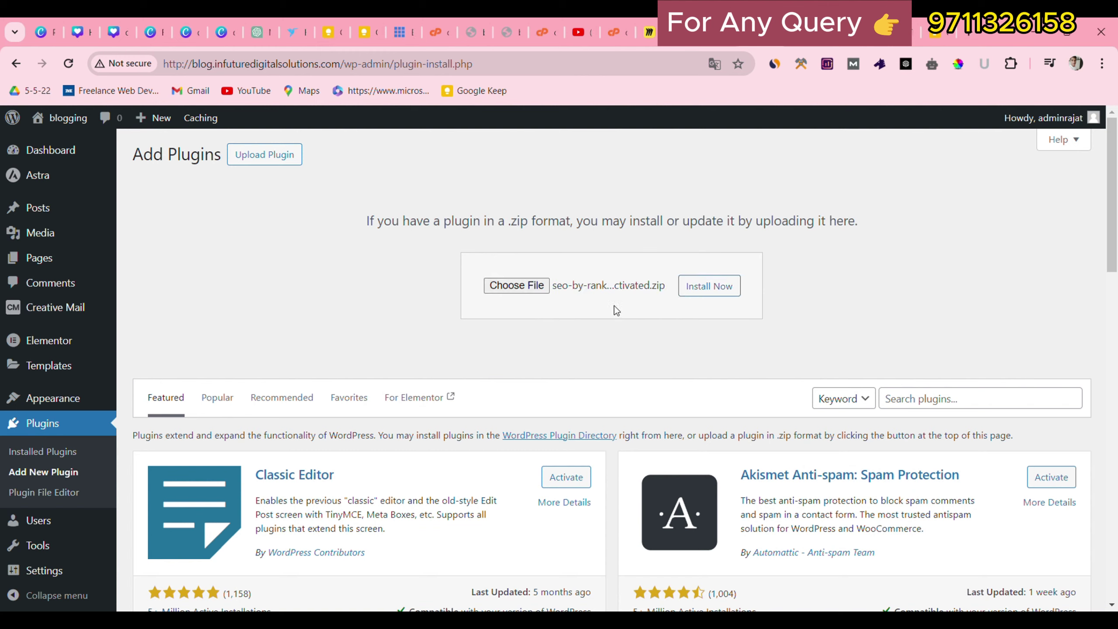
click(709, 286)
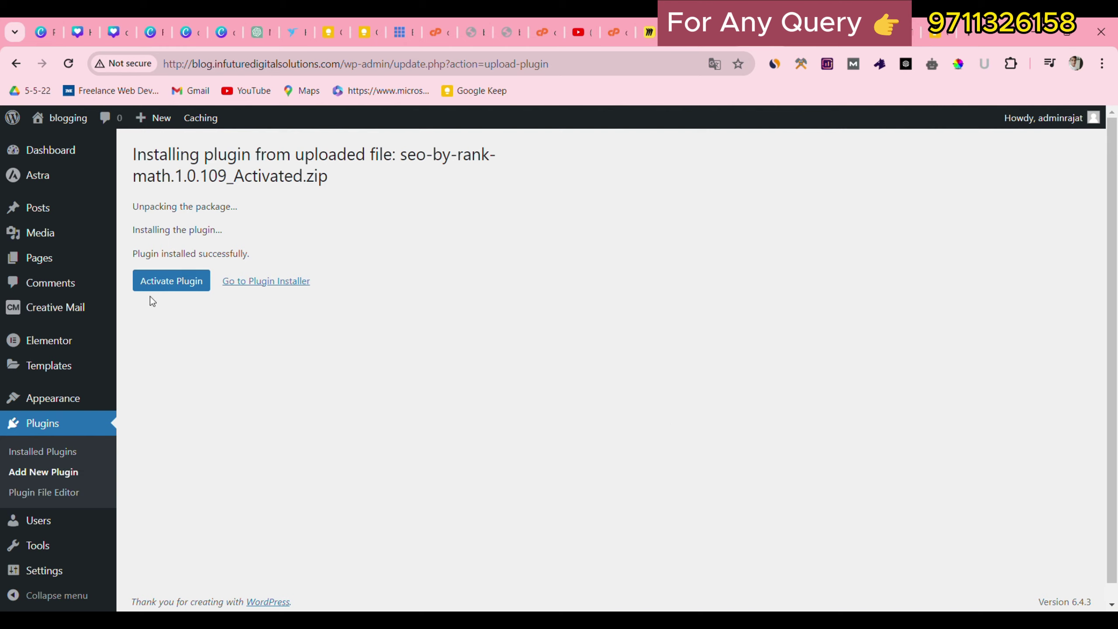
Activate Rank Math SEO and locate it in the plugins list.
click(179, 275)
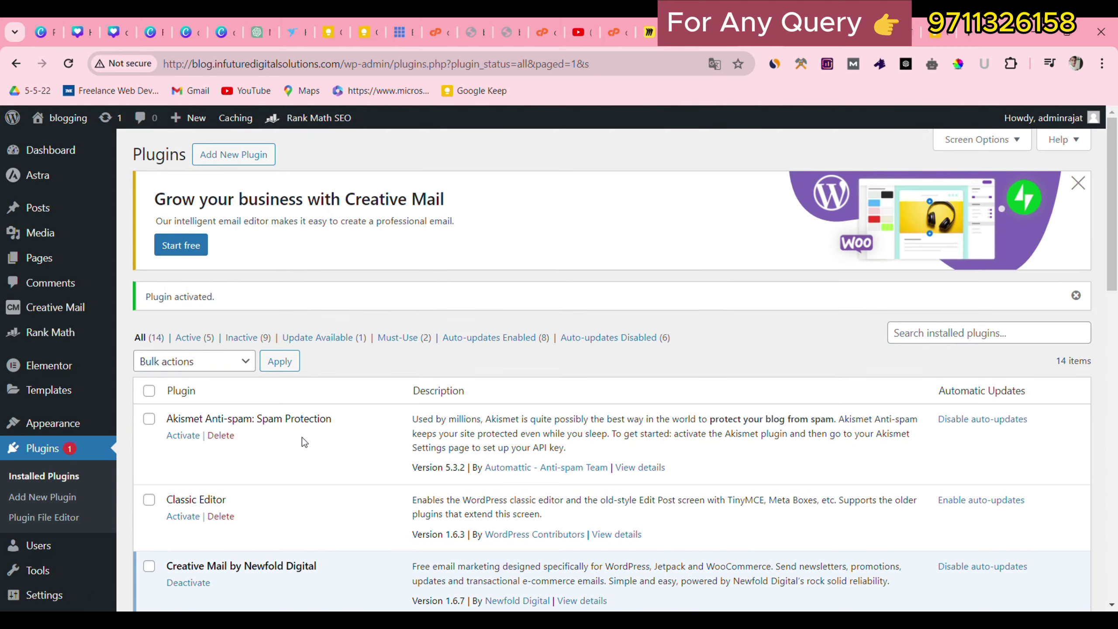
scroll(284, 506, down, 6)
scroll(184, 433, down, 4)
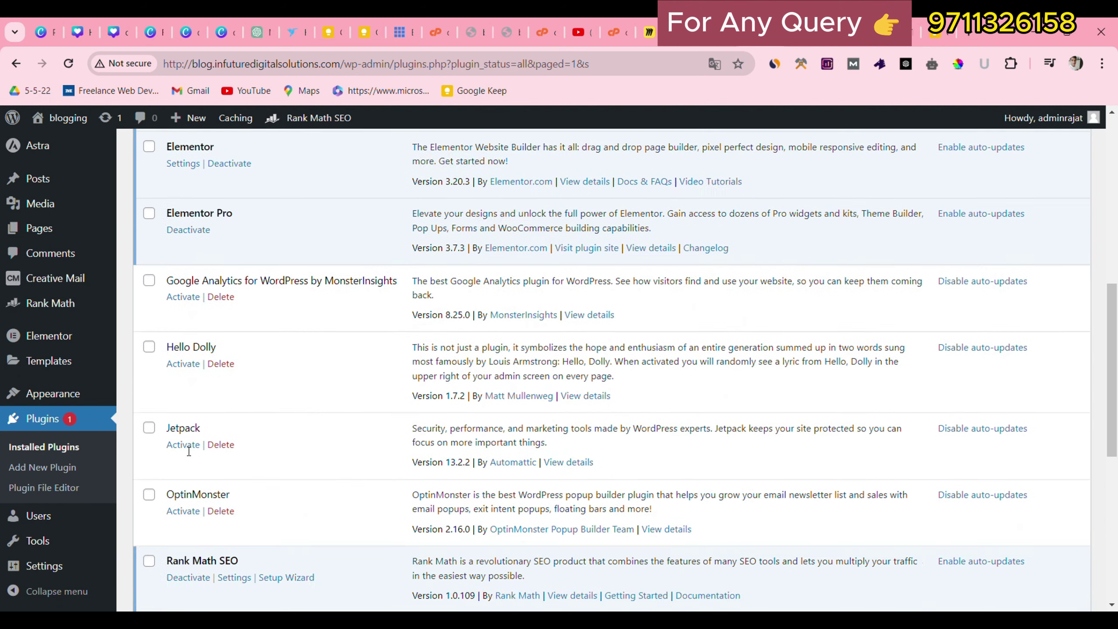
drag(166, 394, 243, 393)
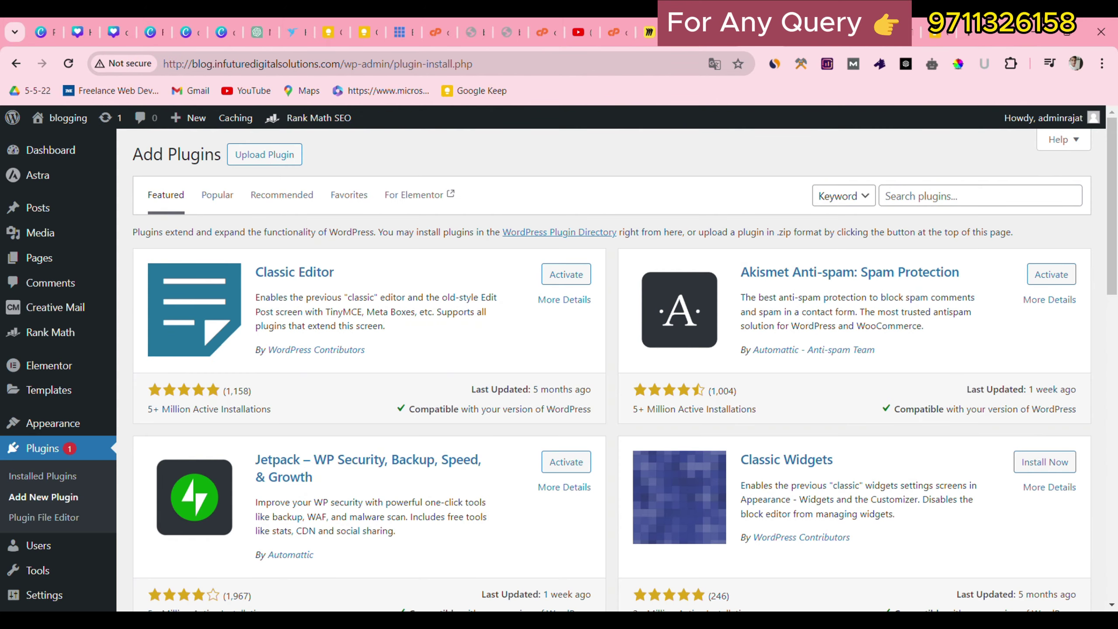
Search 'smart slider', then install and activate Smart Slider 3.
click(985, 204)
text(smart )
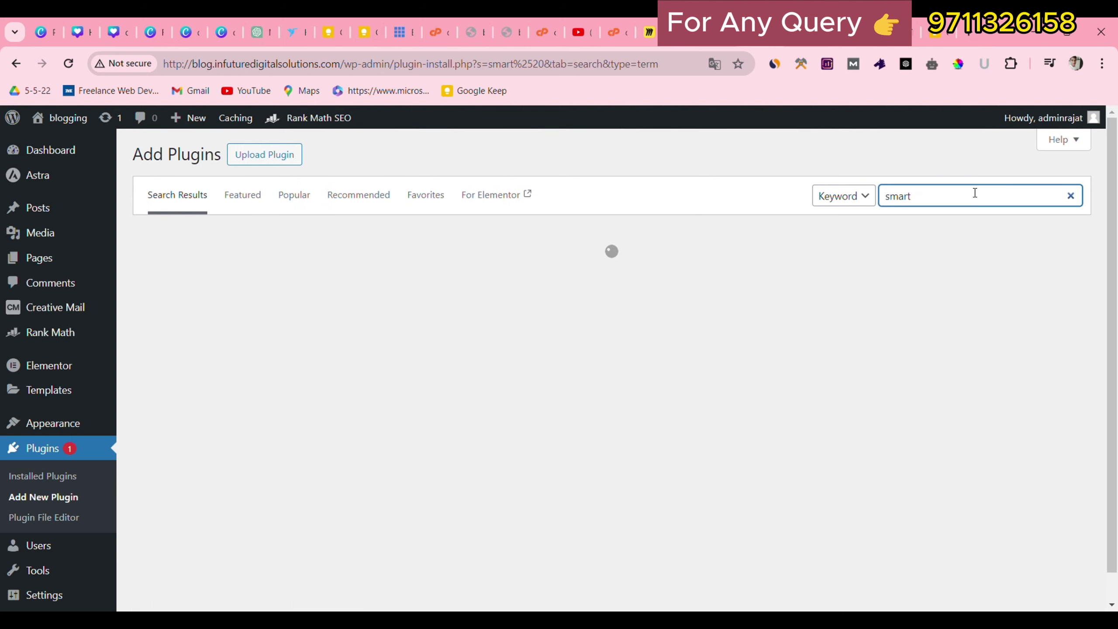
text(slider)
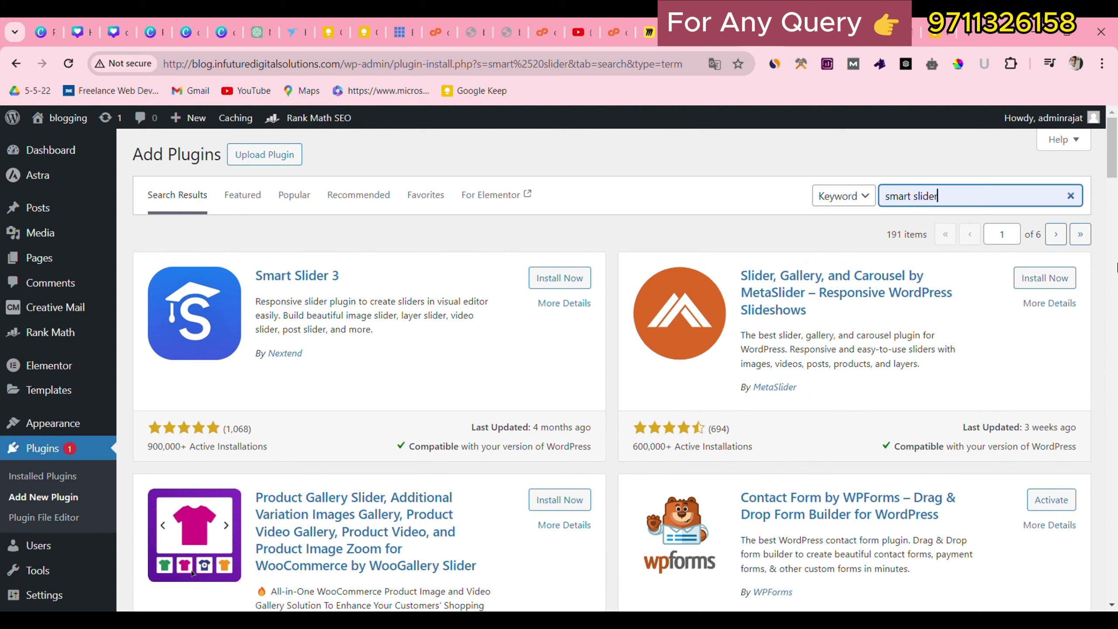
click(560, 277)
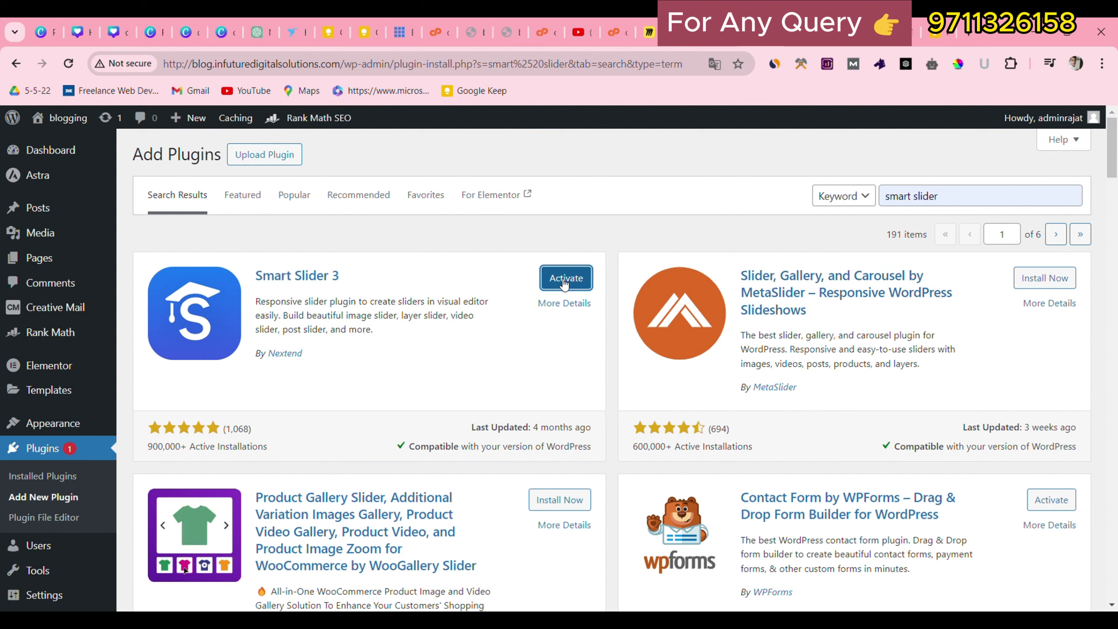
click(560, 285)
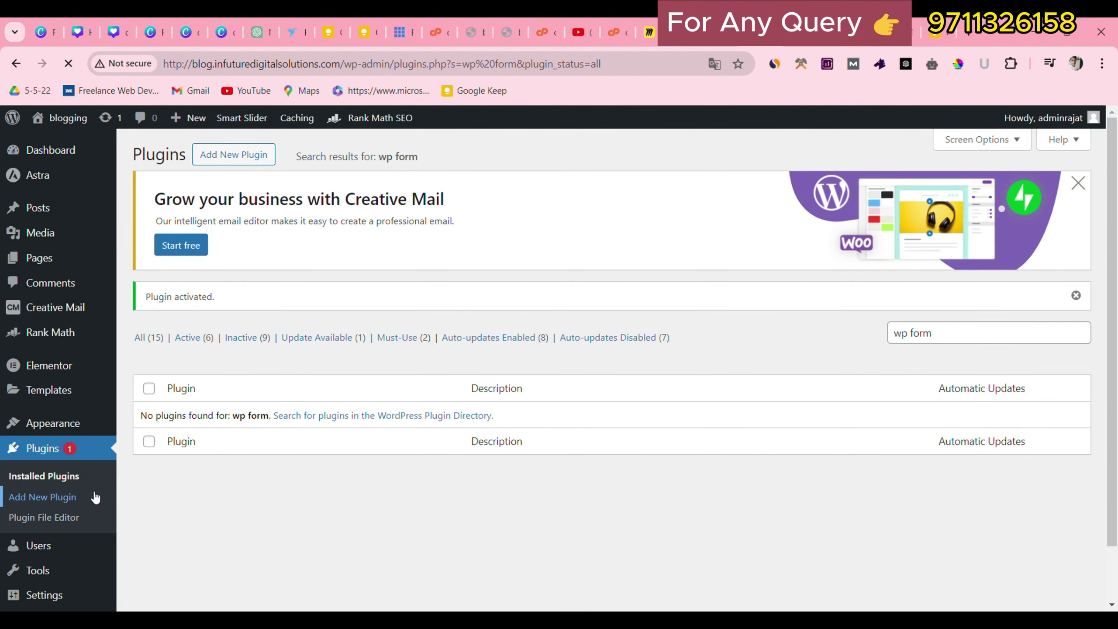
click(65, 497)
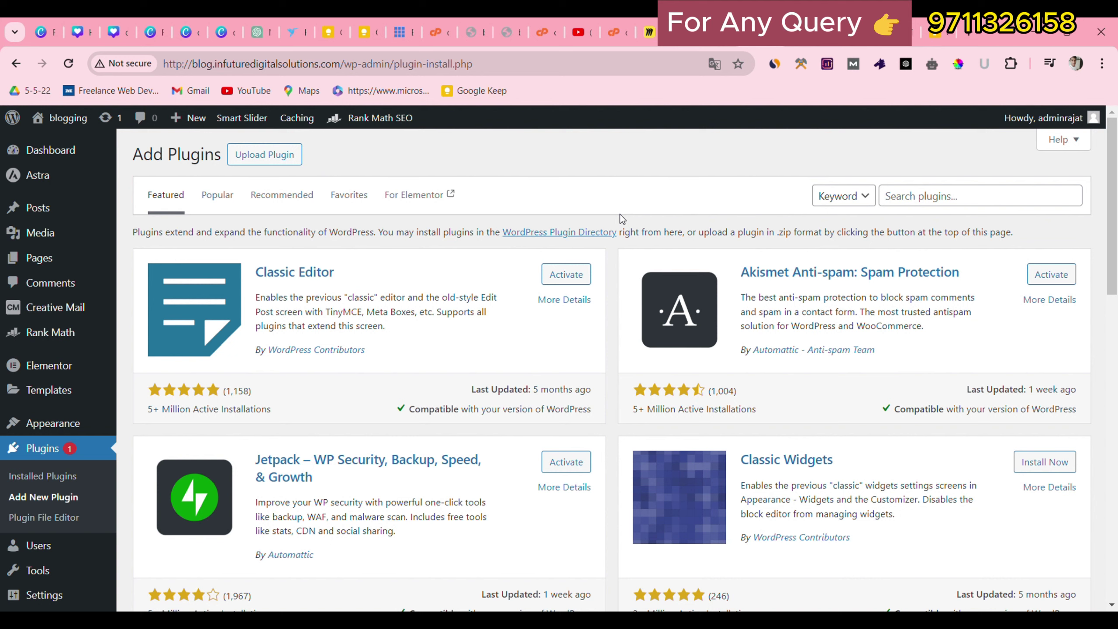
Search 'wp form' and activate Contact Form by WPForms.
click(1024, 205)
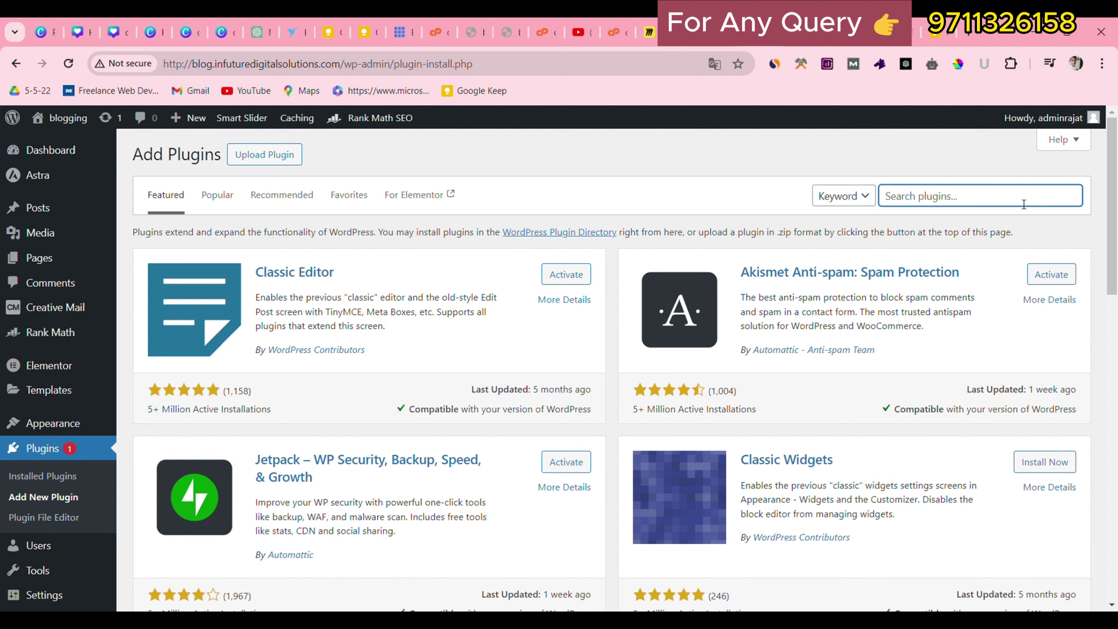
text(wp form)
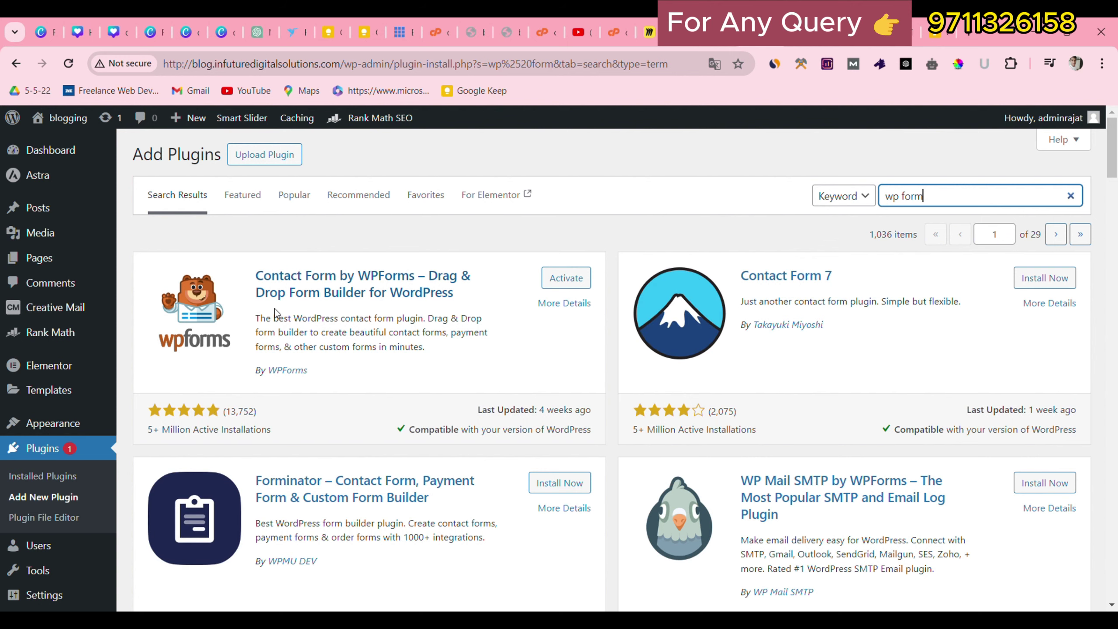
click(566, 277)
scroll(541, 360, up, 5)
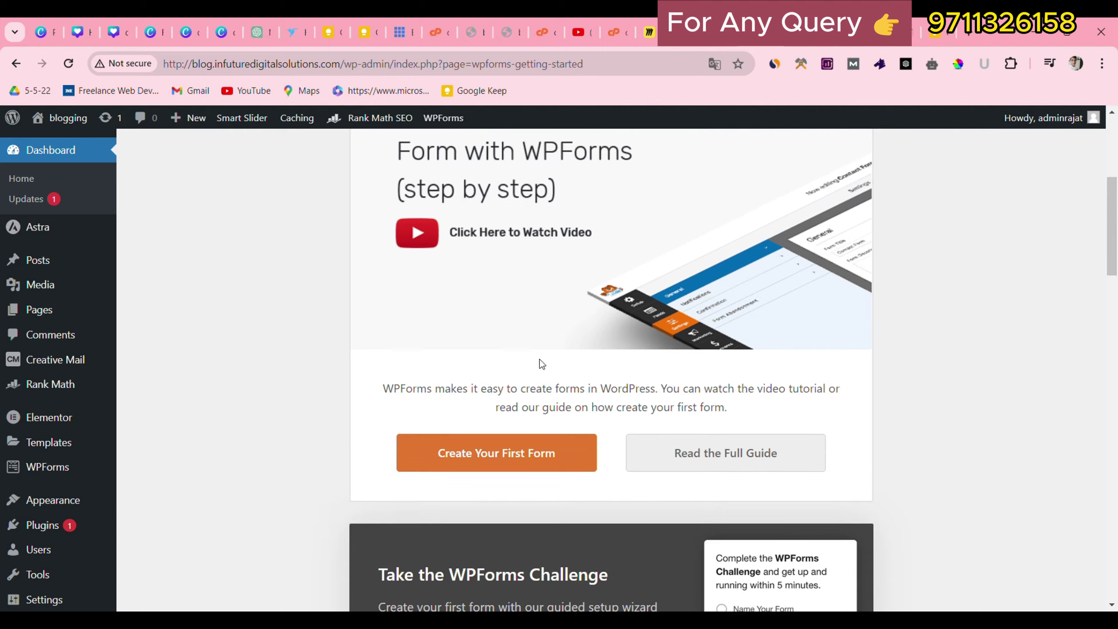
scroll(545, 356, up, 3)
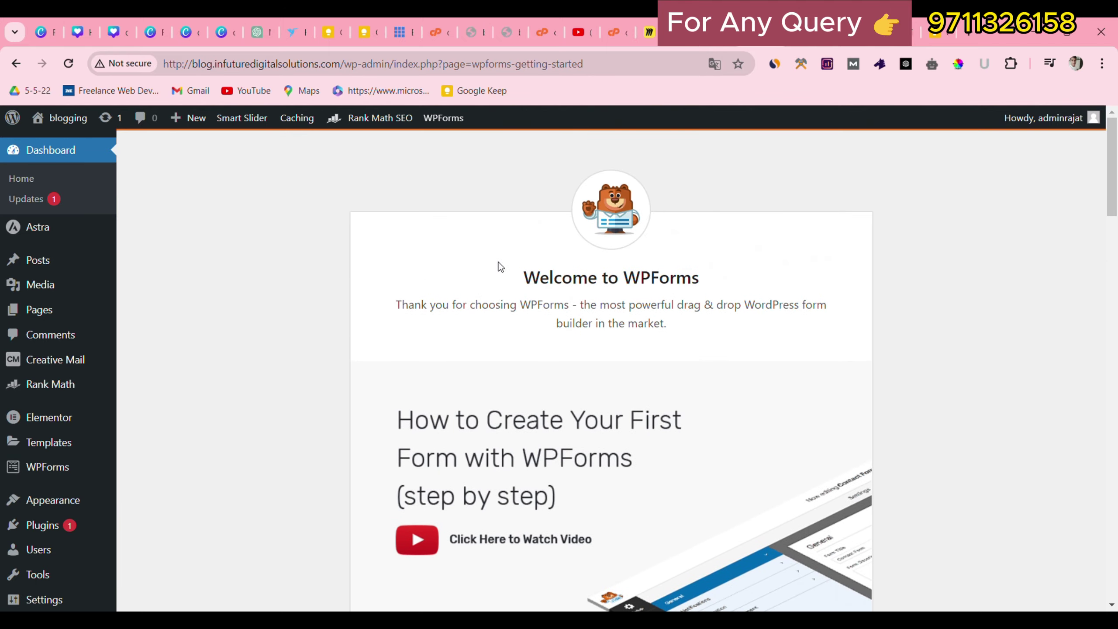
drag(500, 269, 765, 283)
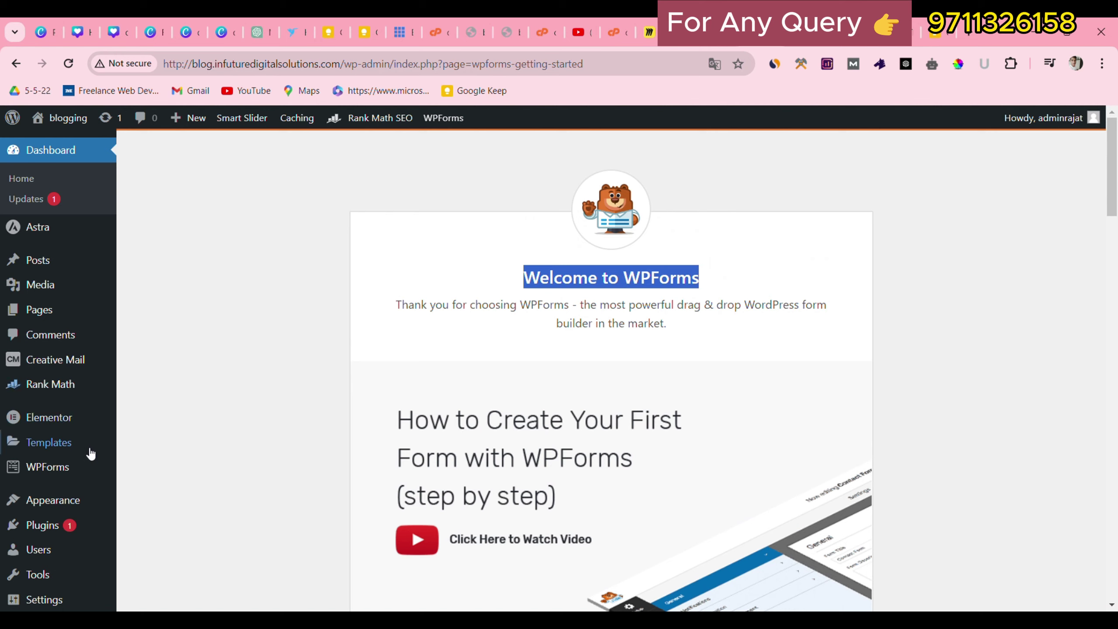
Go to Plugins > Installed Plugins to see the 15 plugins.
mouse_move(87, 467)
scroll(36, 513, down, 2)
mouse_move(40, 460)
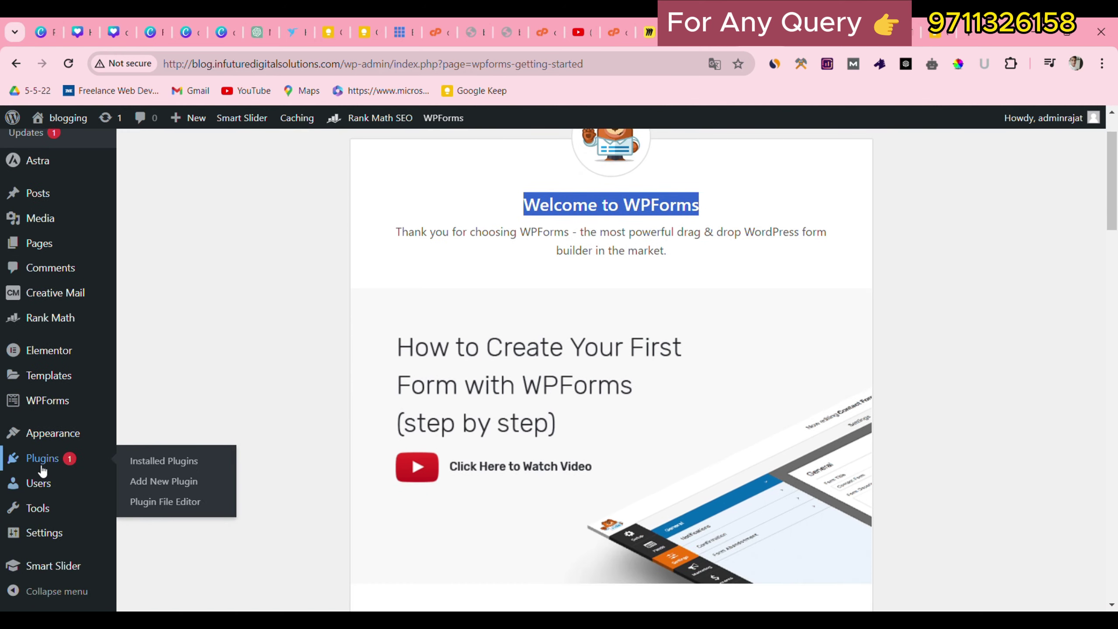
click(139, 460)
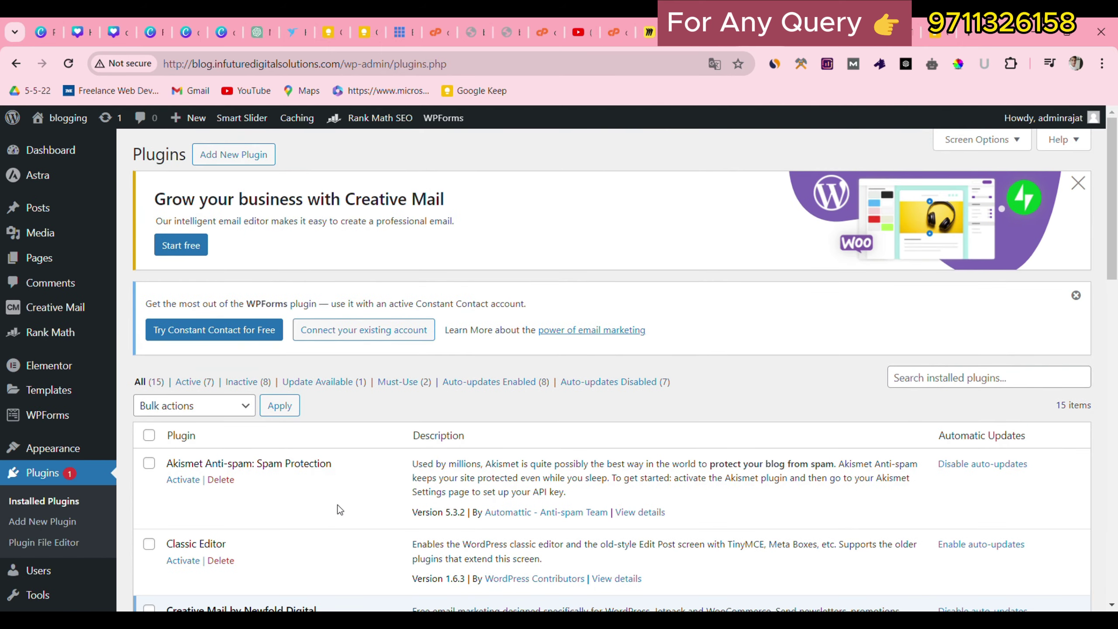
Review installed plugins, highlighting Elementor, Rank Math SEO and WPForms Lite, then open All Pages.
scroll(339, 510, down, 5)
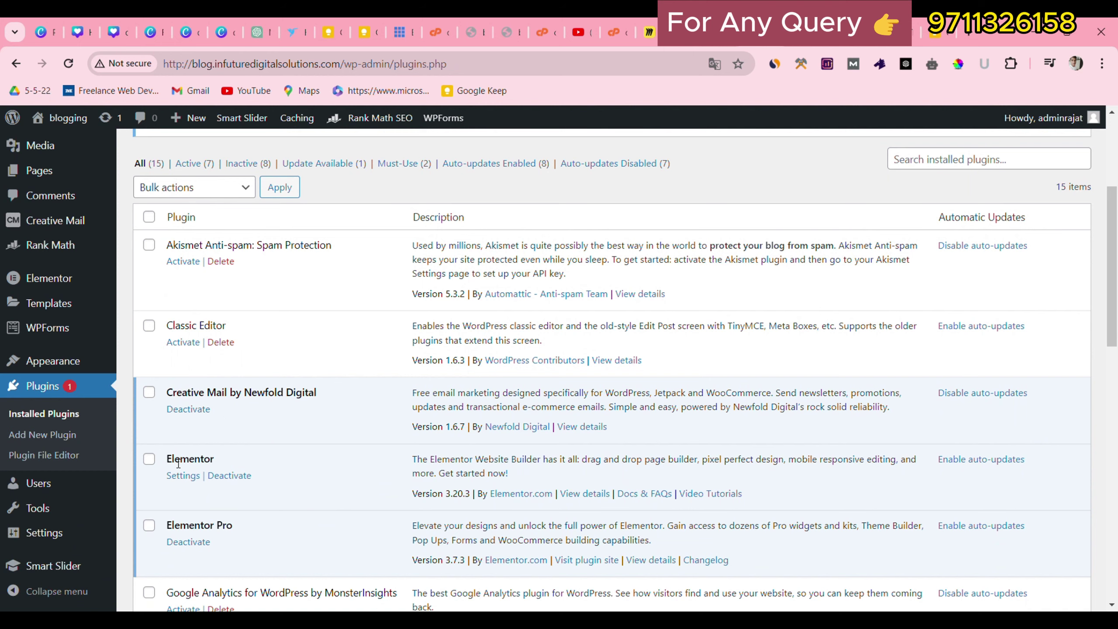
double_click(178, 463)
drag(167, 524, 244, 526)
scroll(246, 520, down, 5)
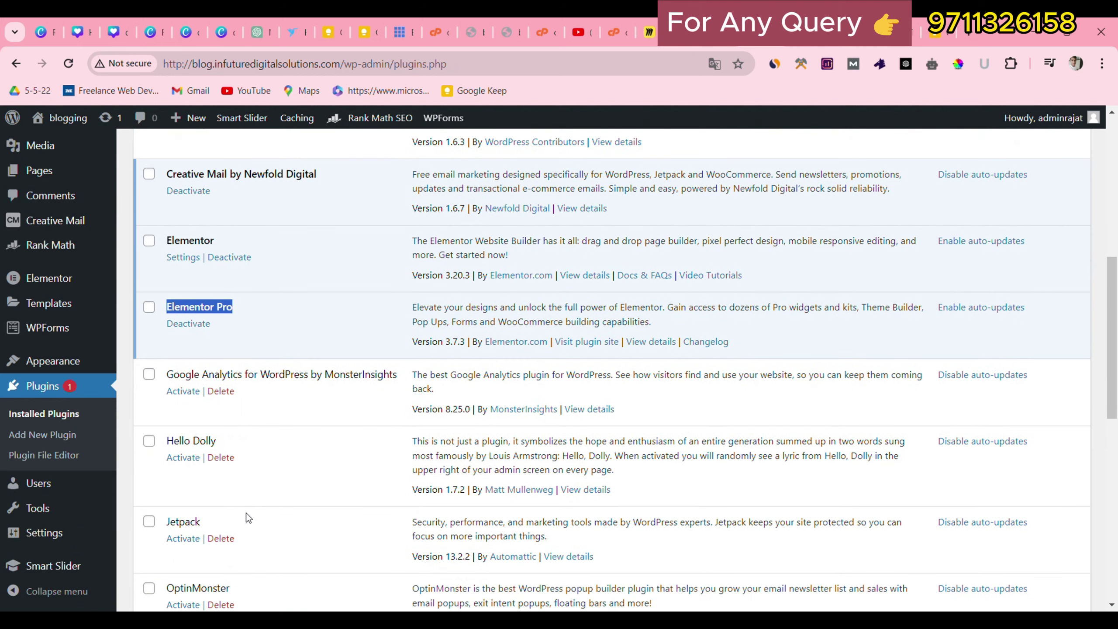
scroll(246, 515, down, 5)
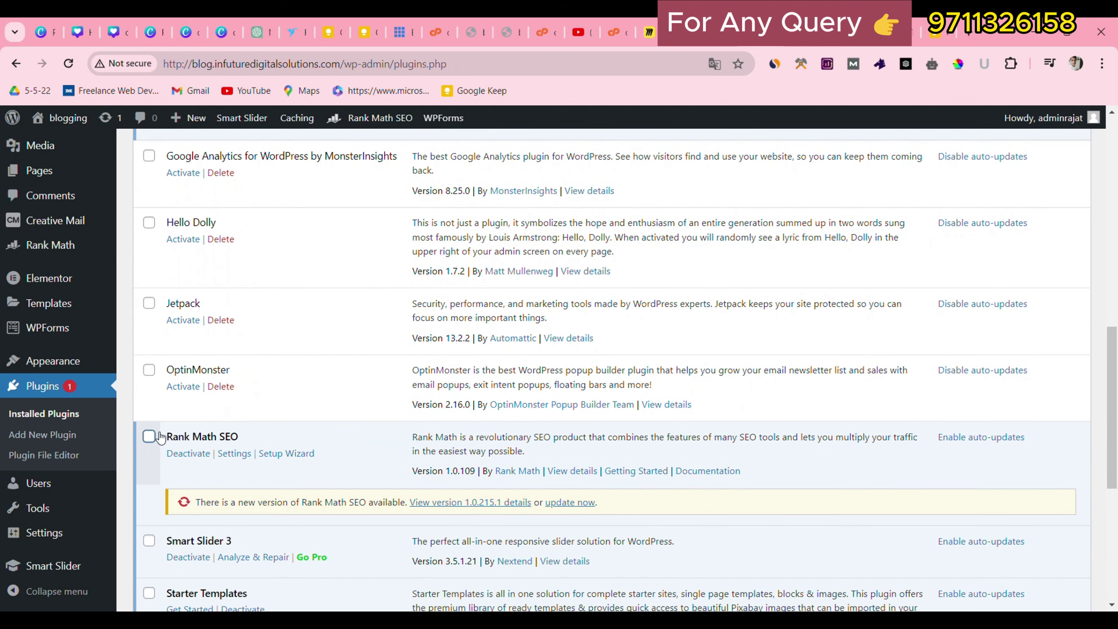
drag(161, 437, 258, 440)
scroll(258, 441, down, 2)
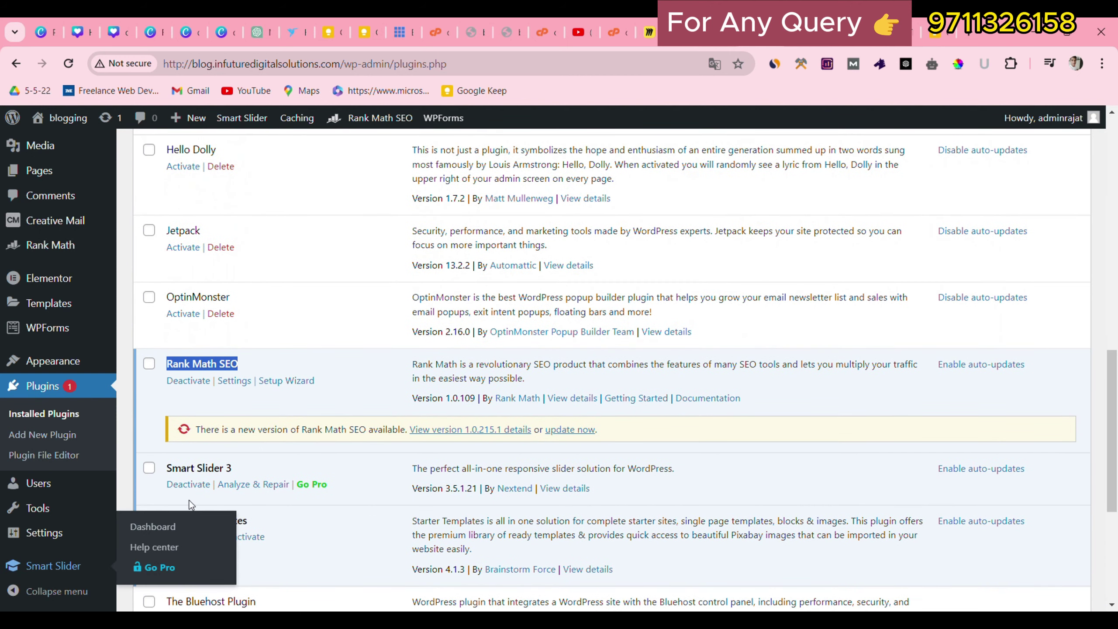
click(165, 457)
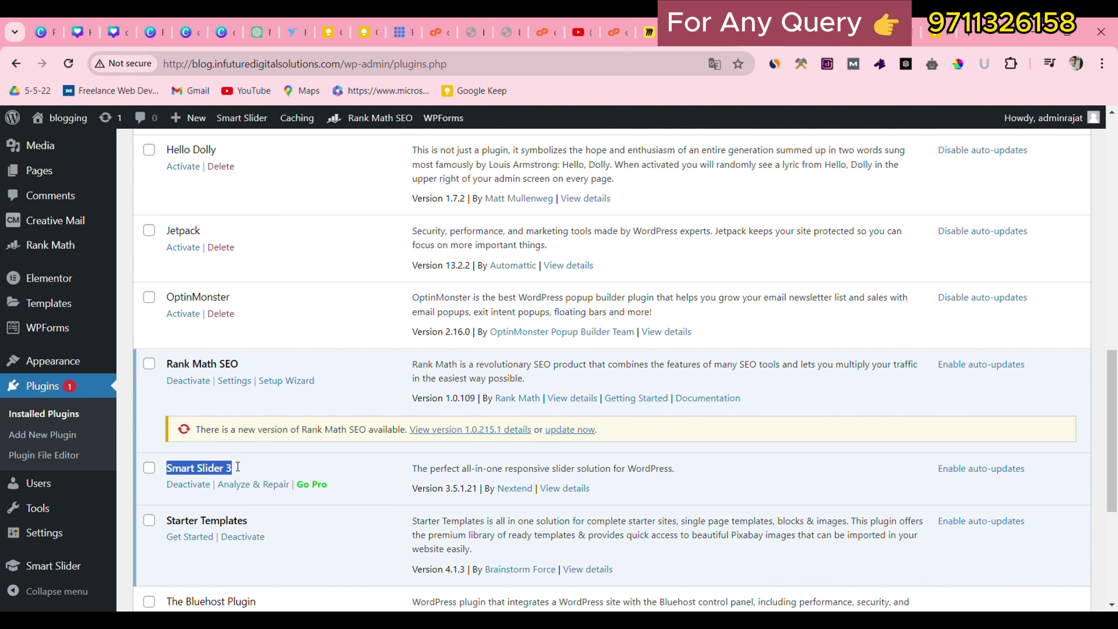
scroll(241, 461, down, 5)
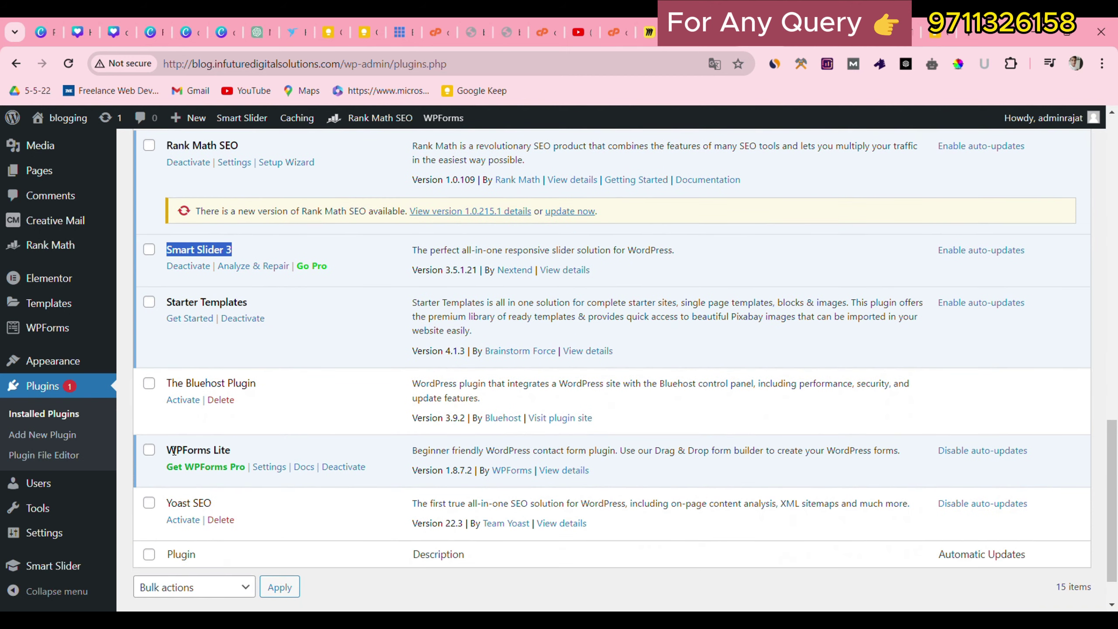
drag(166, 452, 233, 453)
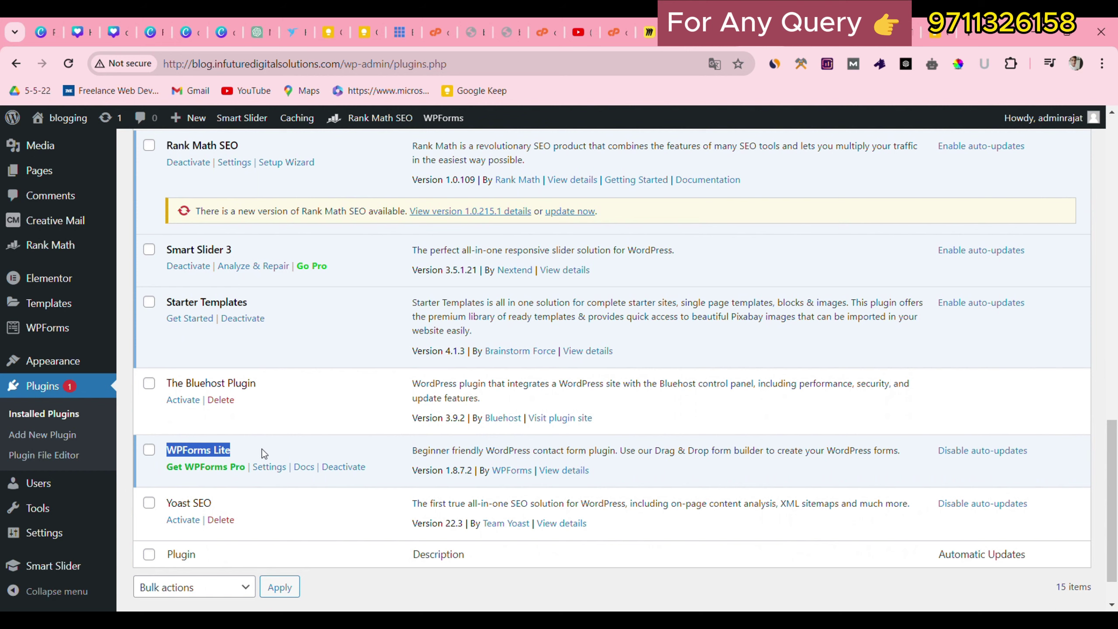
scroll(424, 210, up, 5)
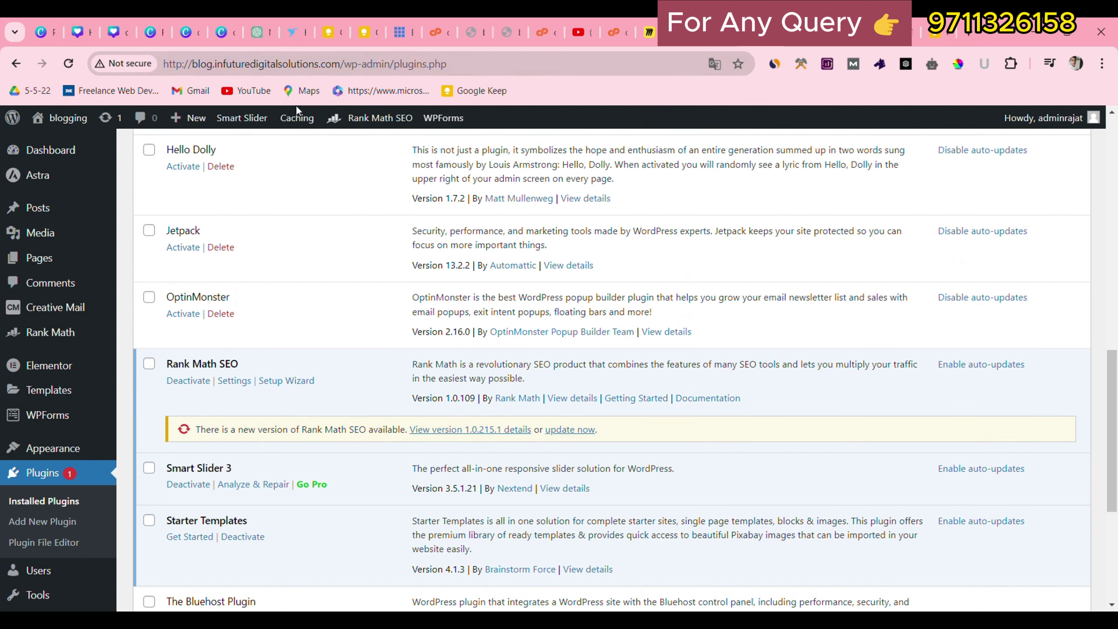
click(127, 263)
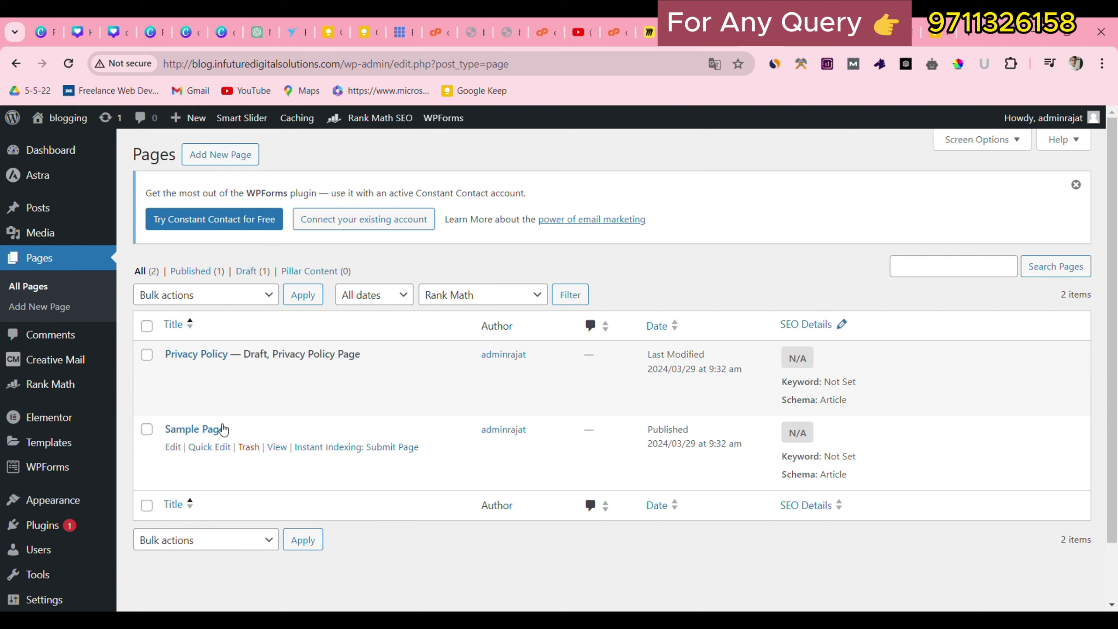
Create a new page titled 'Home', dismissing the block editor welcome tour.
click(198, 159)
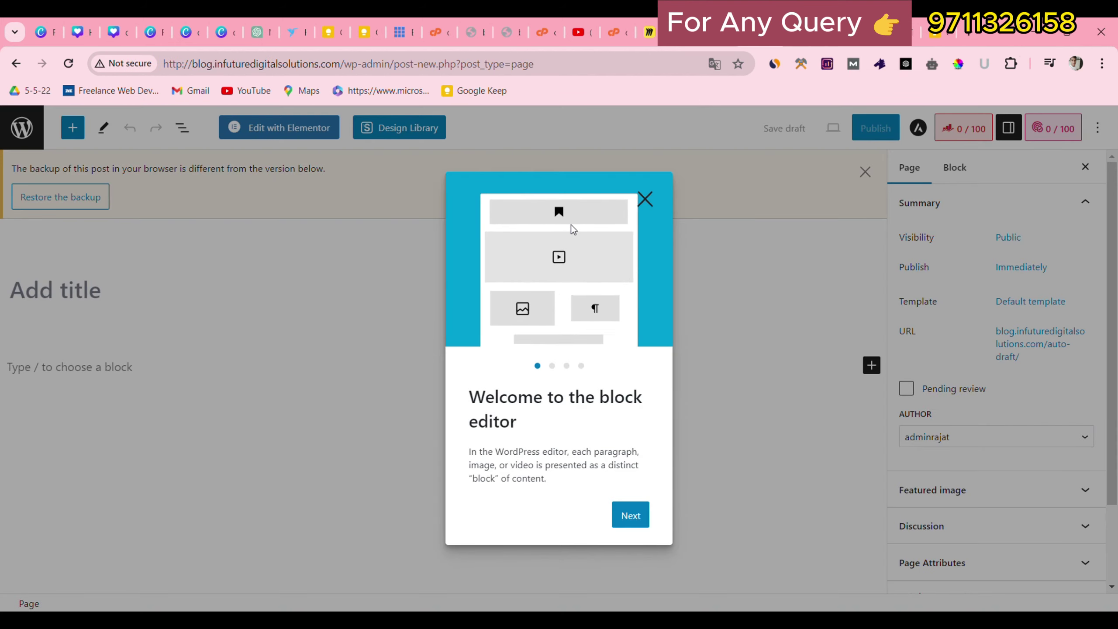
click(644, 198)
click(205, 290)
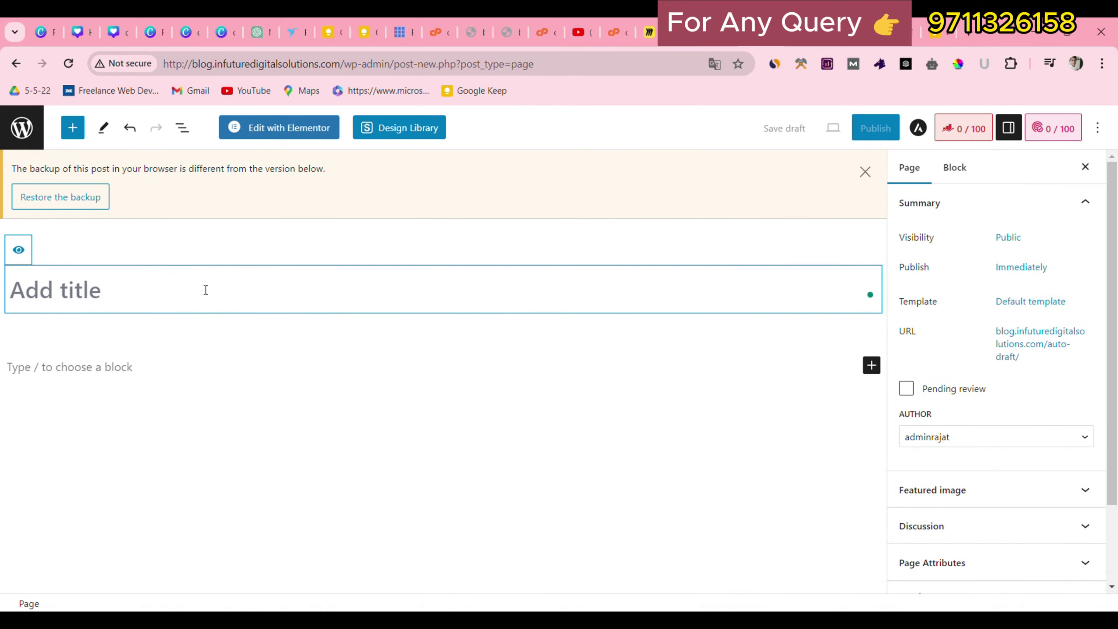
text(Home)
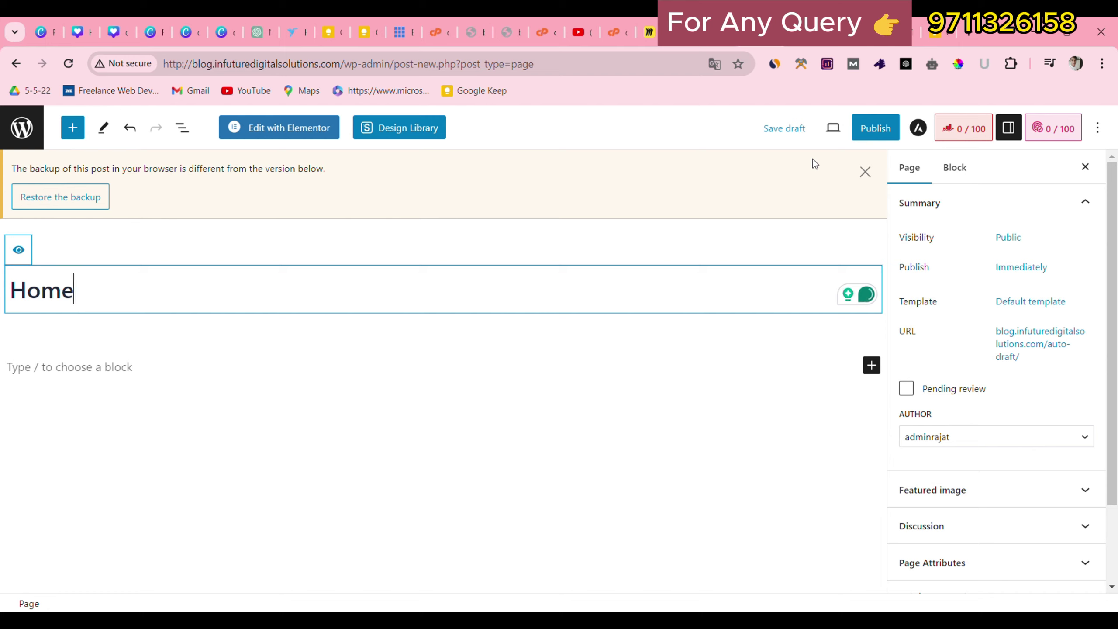
Publish the Home page and switch to the live digitalkranti.site homepage.
click(898, 133)
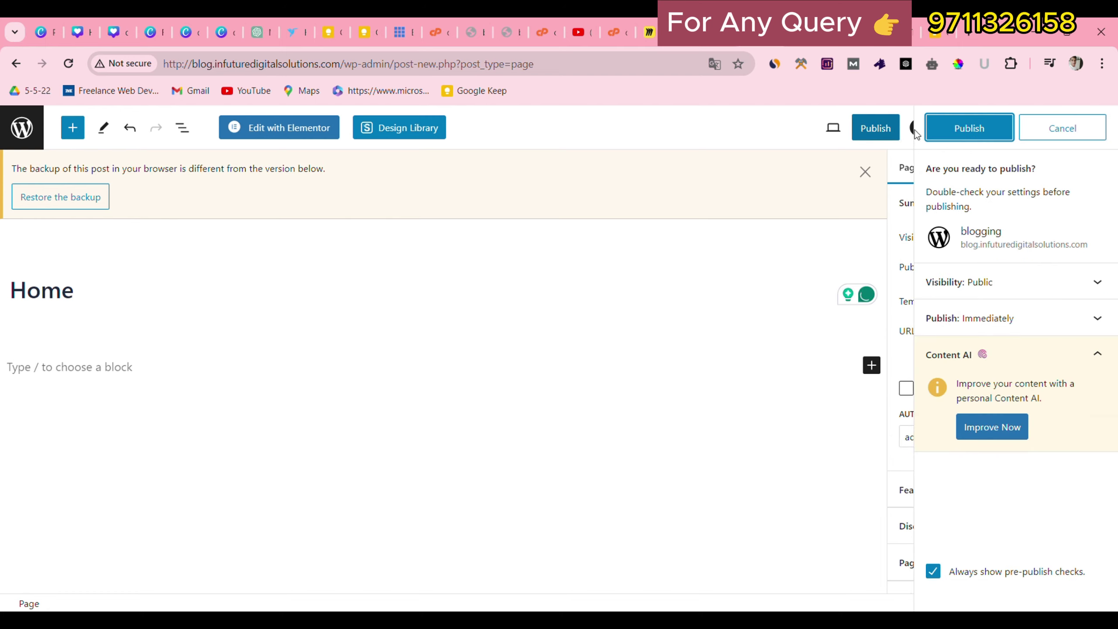
click(966, 128)
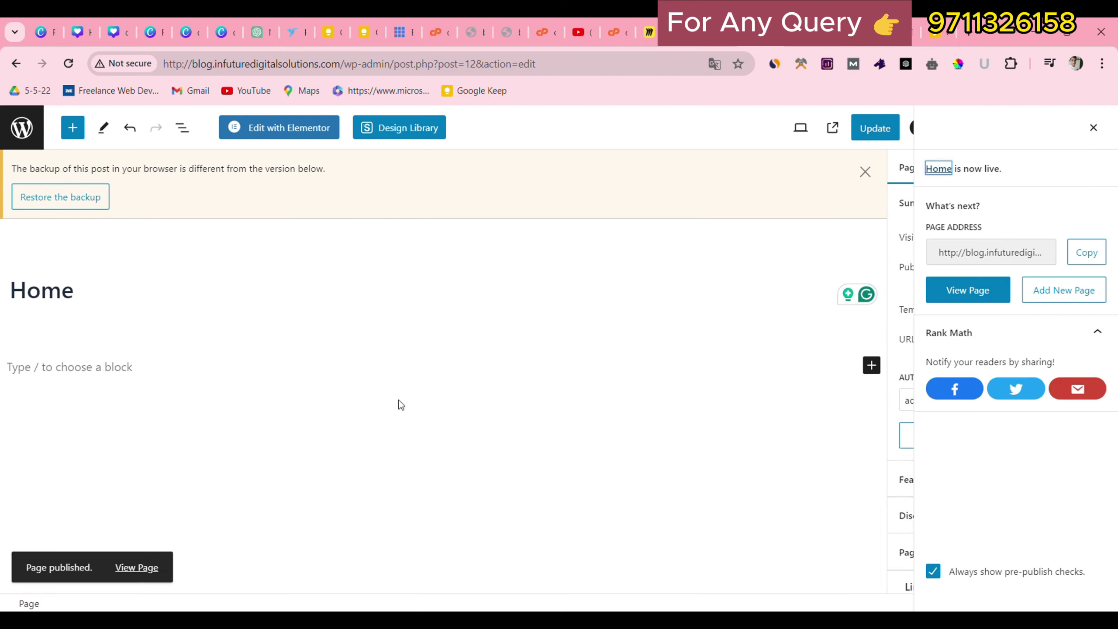
click(134, 571)
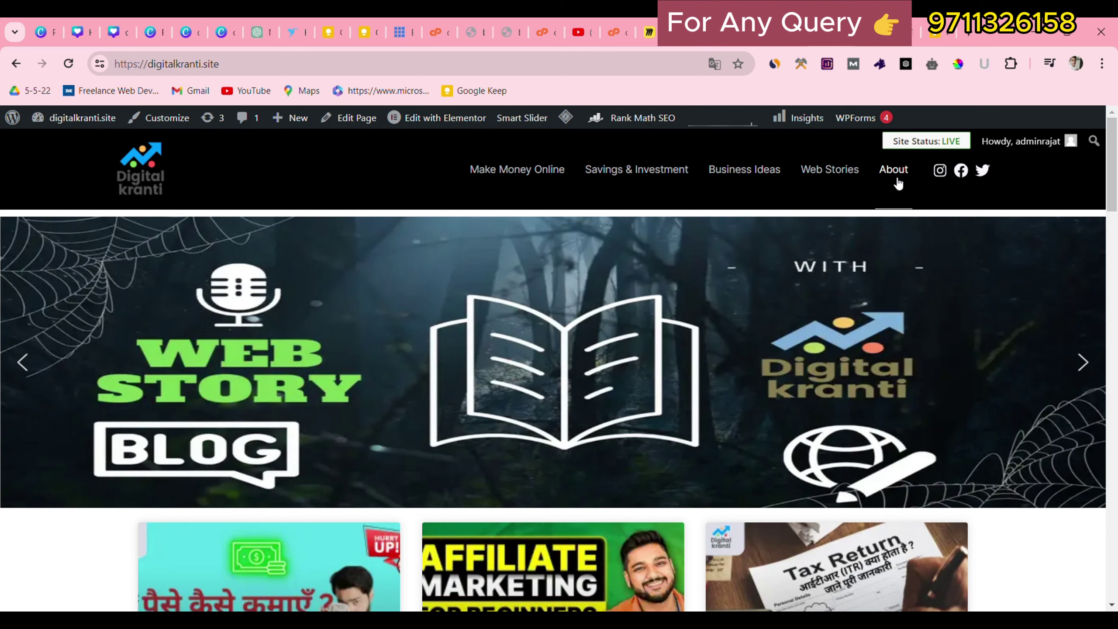
Scroll the live site to its footer to check the Privacy Policy, Terms and contact links.
drag(1116, 165, 1113, 577)
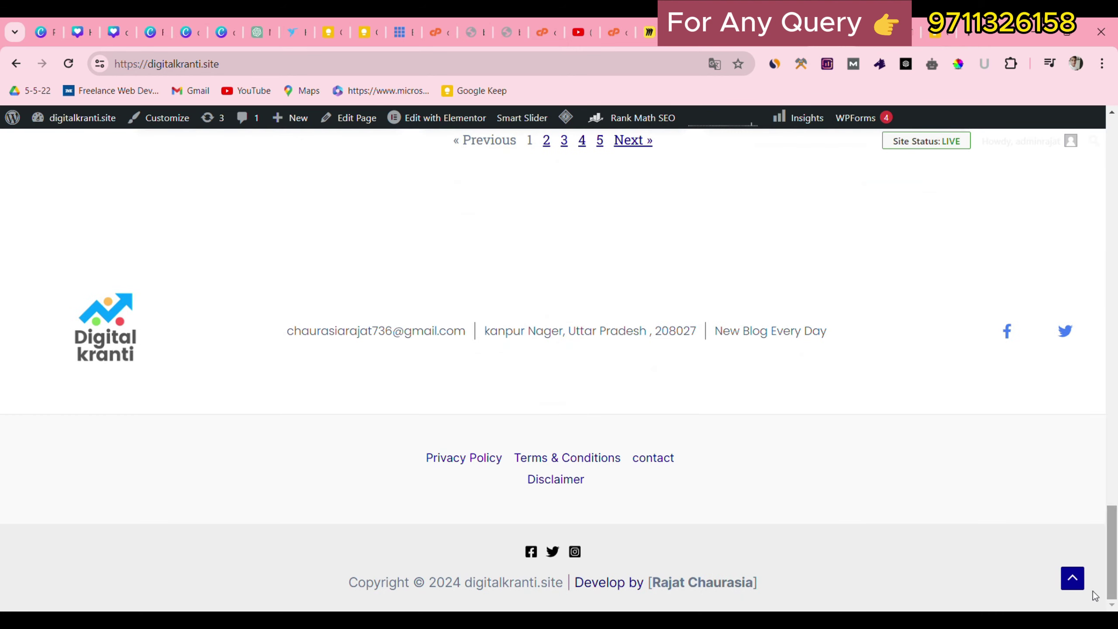
drag(375, 450, 655, 463)
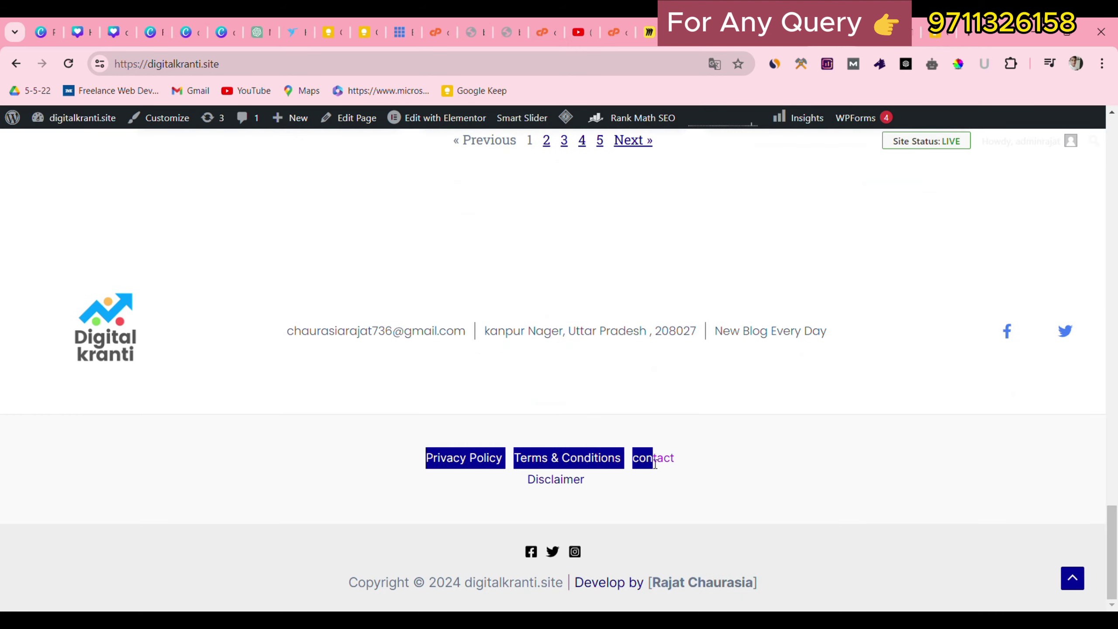
drag(1116, 519, 1114, 125)
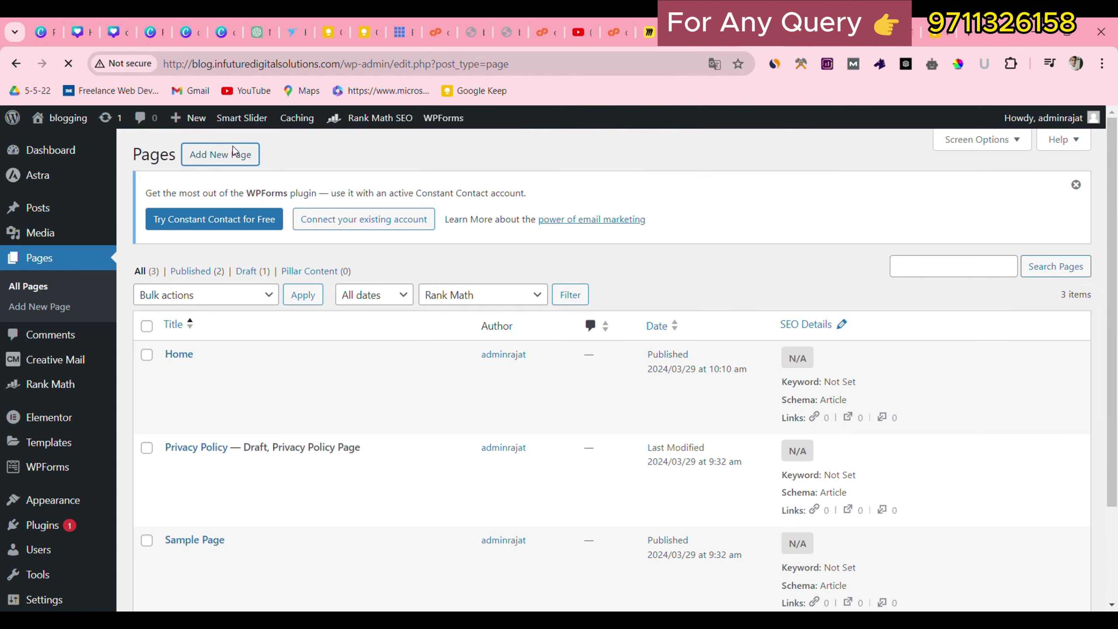
Title the new page 'Contact' and publish it.
text(Com)
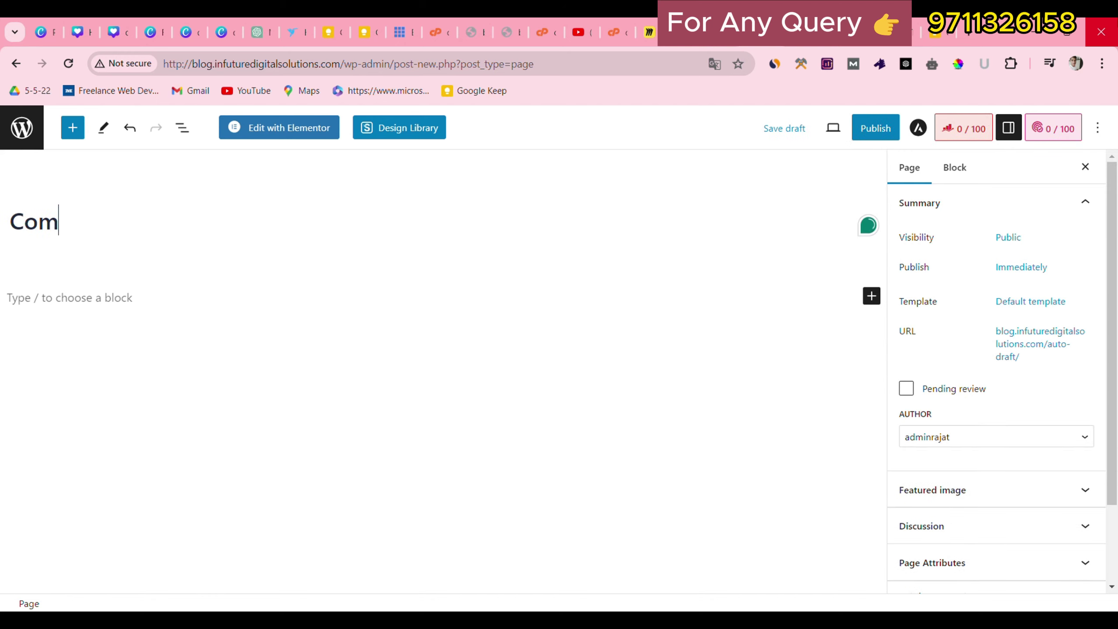
key(BackSpace)
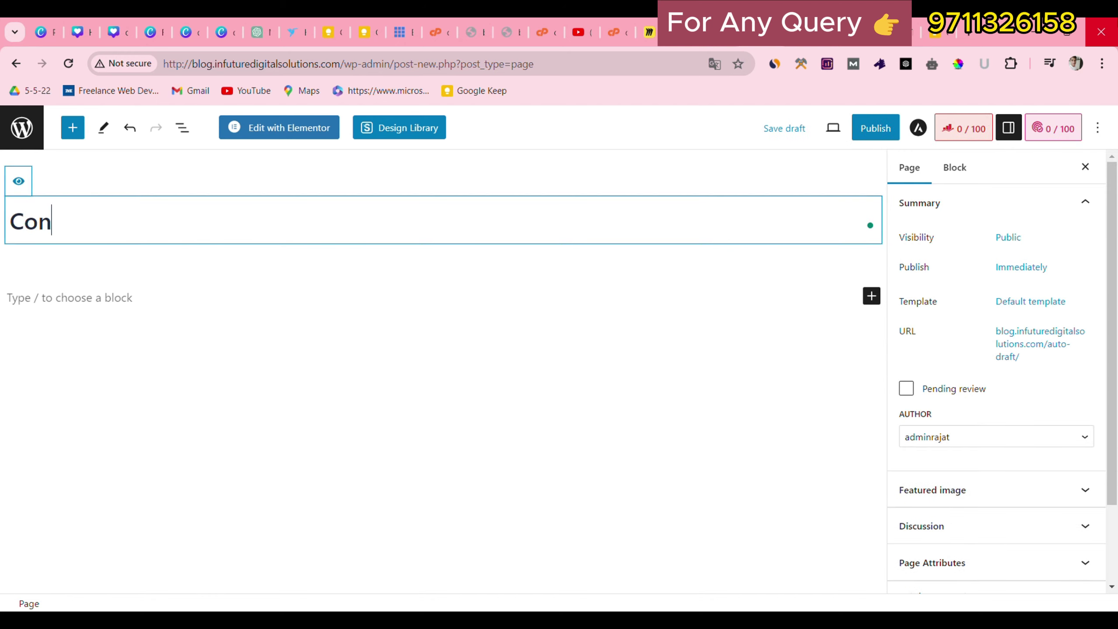
text(ntact)
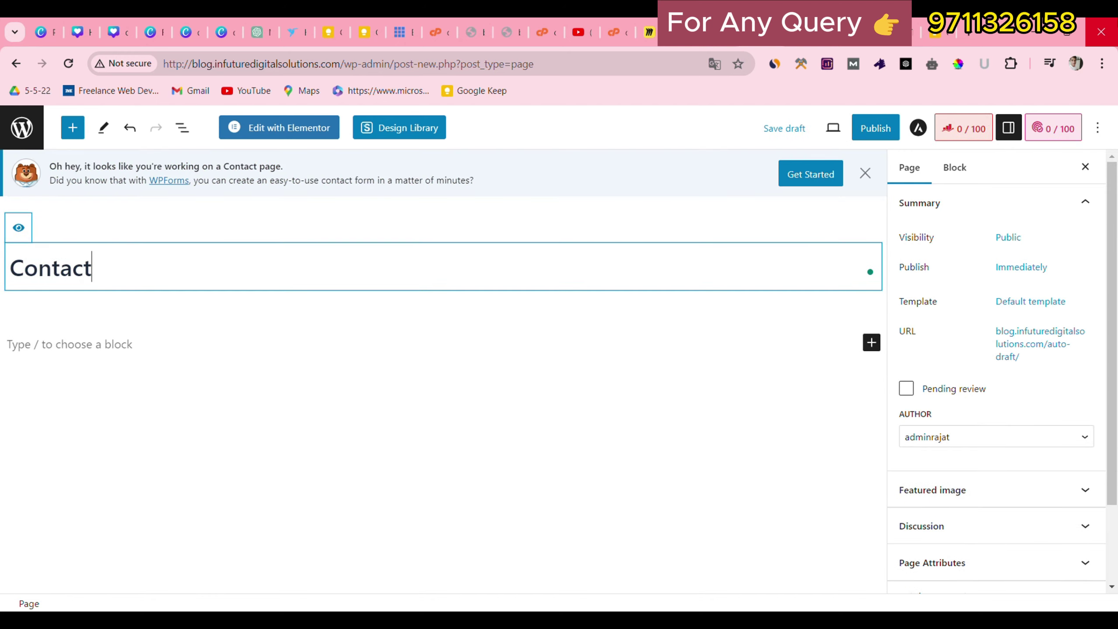
click(876, 127)
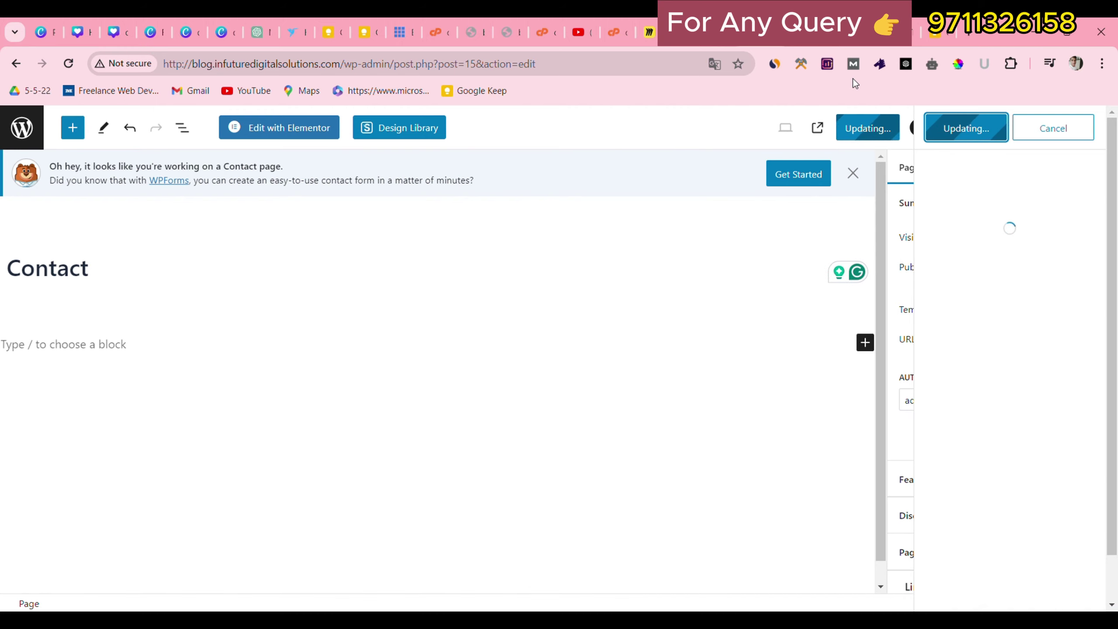
Return to the live digitalkranti.site homepage and scroll down to its footer.
click(16, 69)
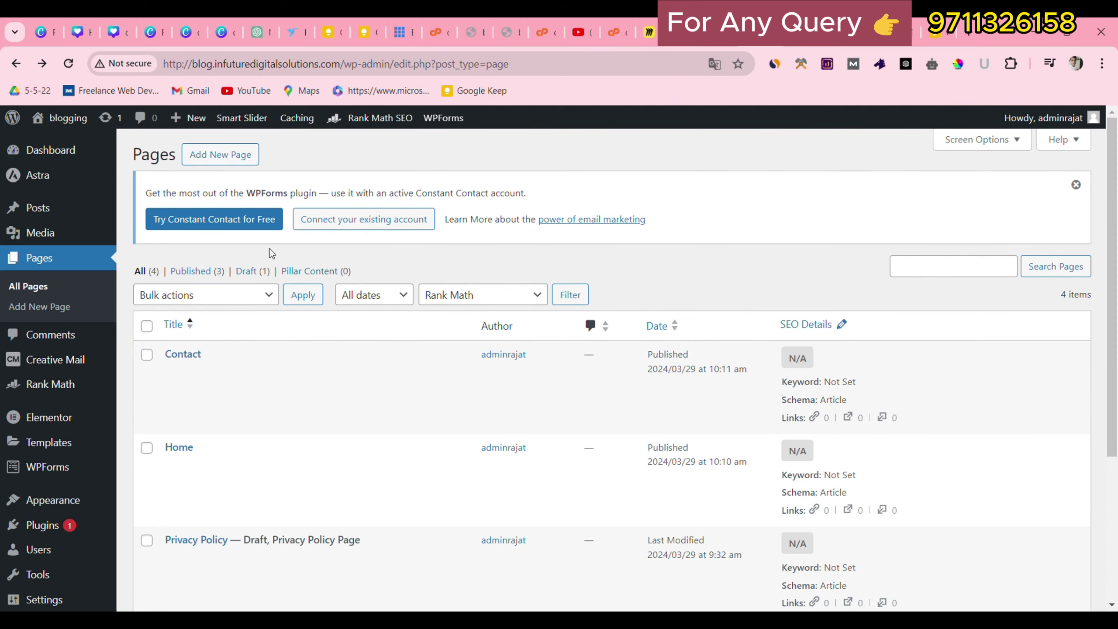
click(242, 160)
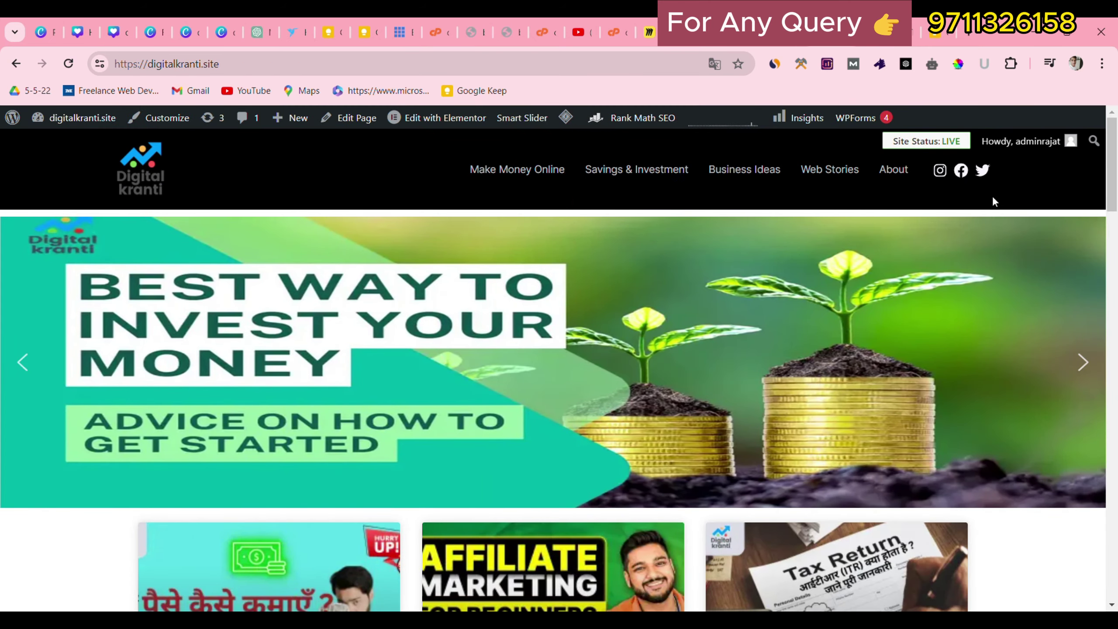
drag(1111, 187, 1114, 608)
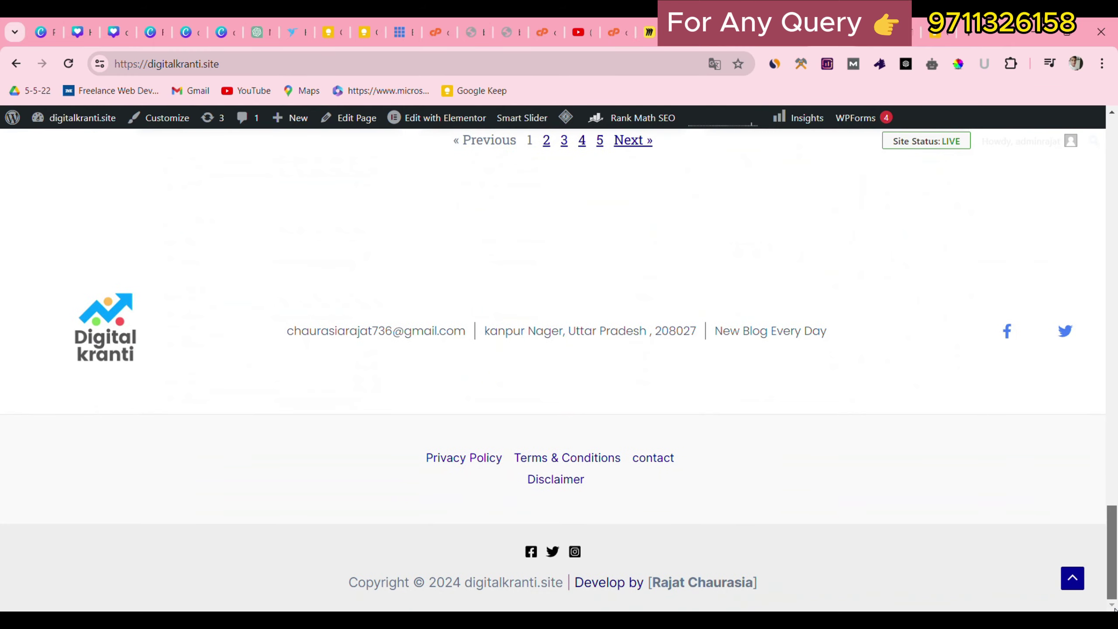
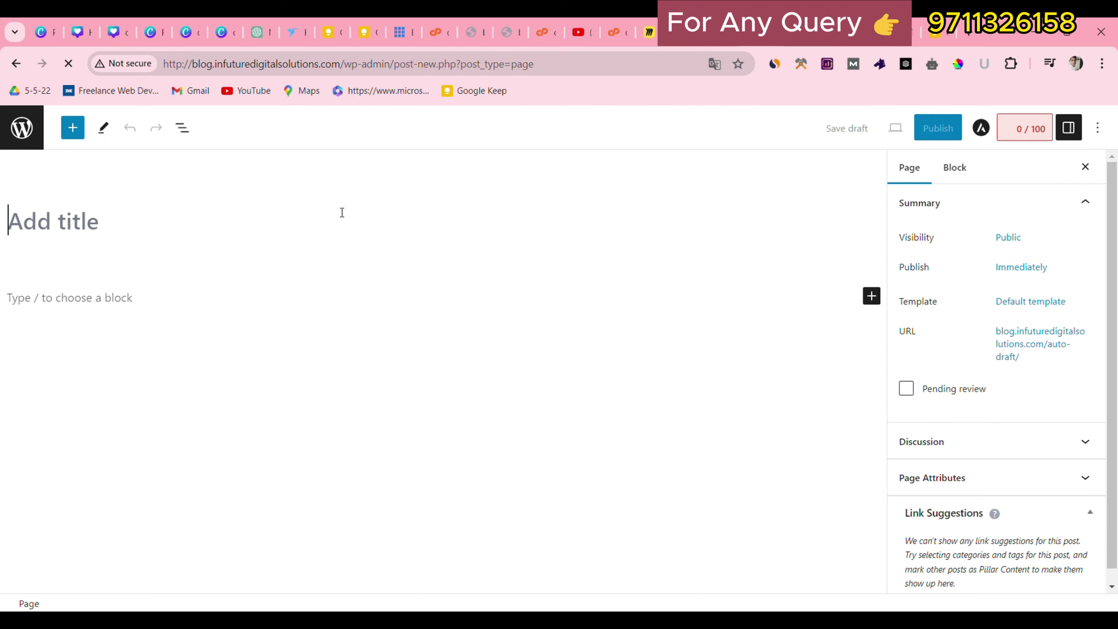
Title the new page 'Terms & condition' and delete the pasted link block.
click(286, 222)
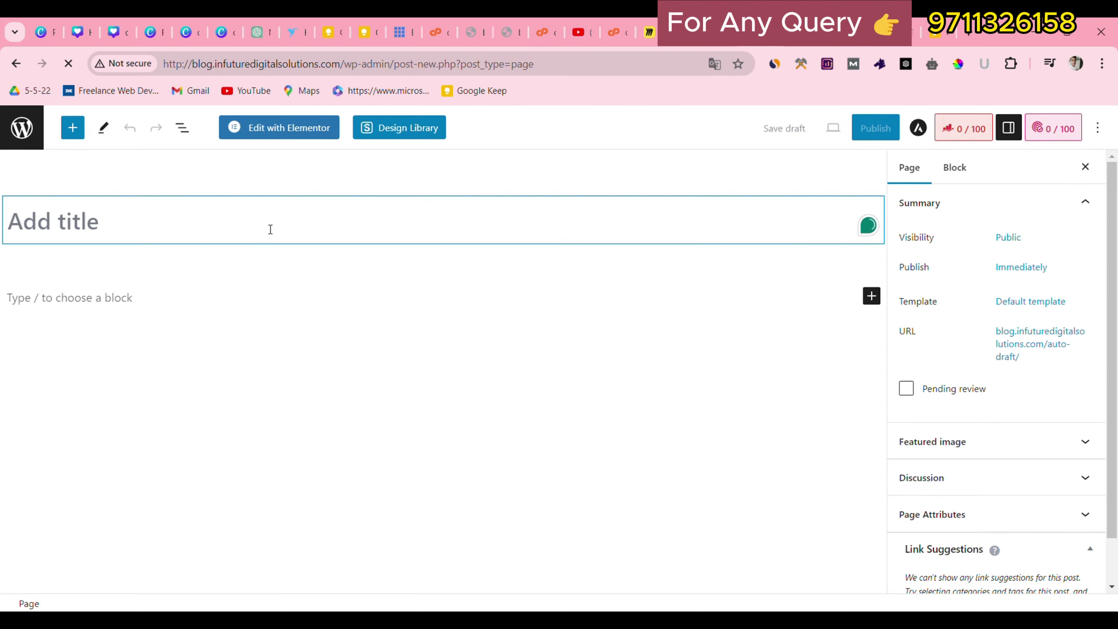
text(Terms & Conditions)
click(141, 237)
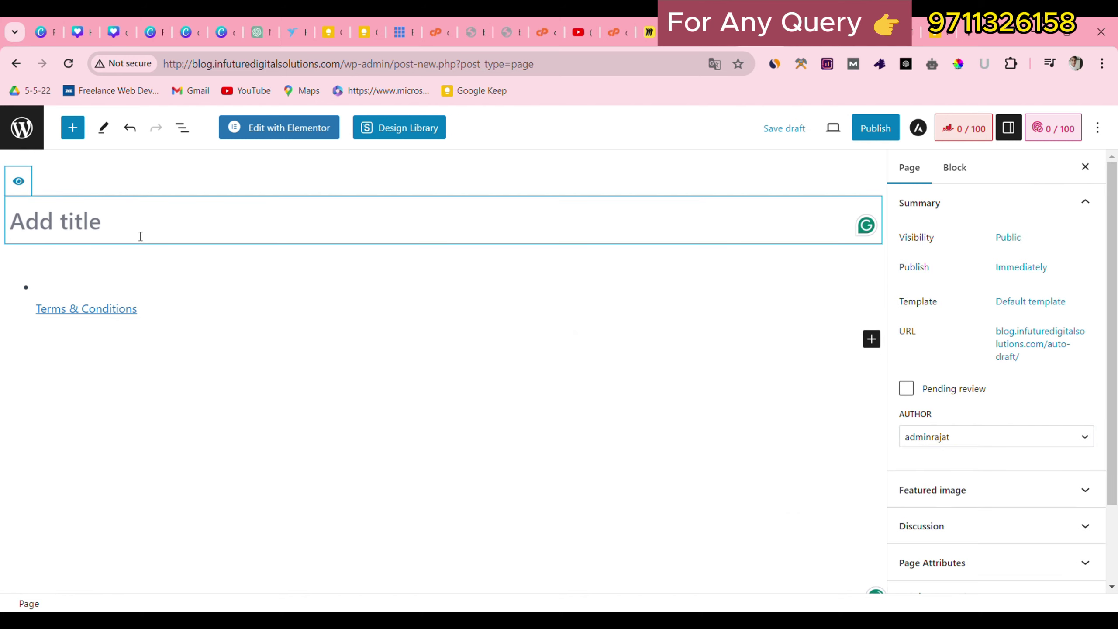
text(Tetr)
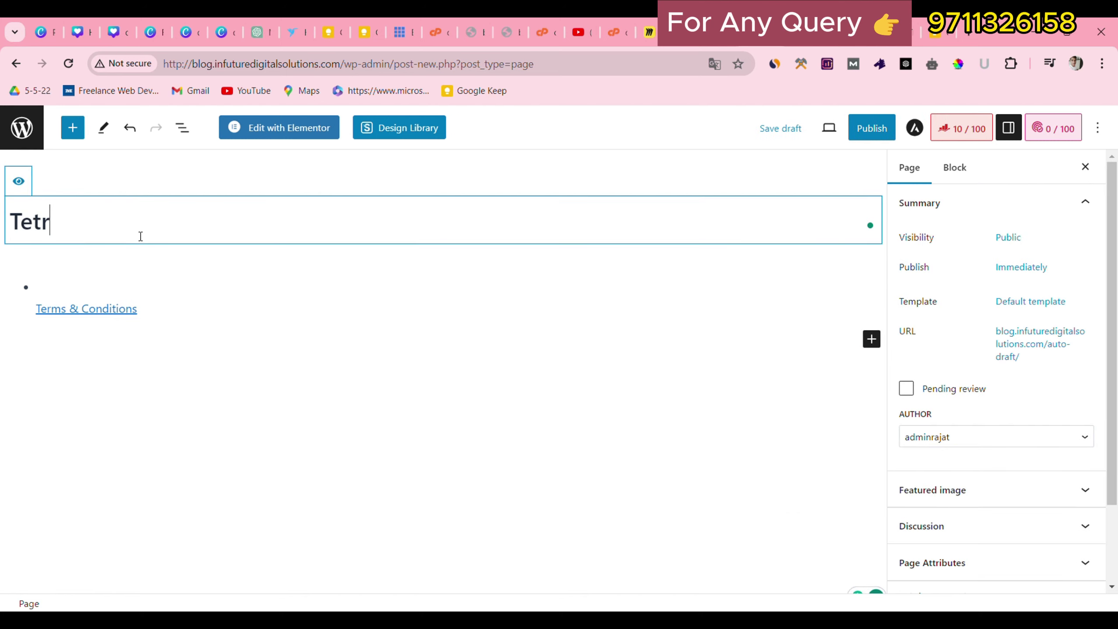
key(BackSpace)
key(BackSpace)
text(rms & condition)
click(176, 310)
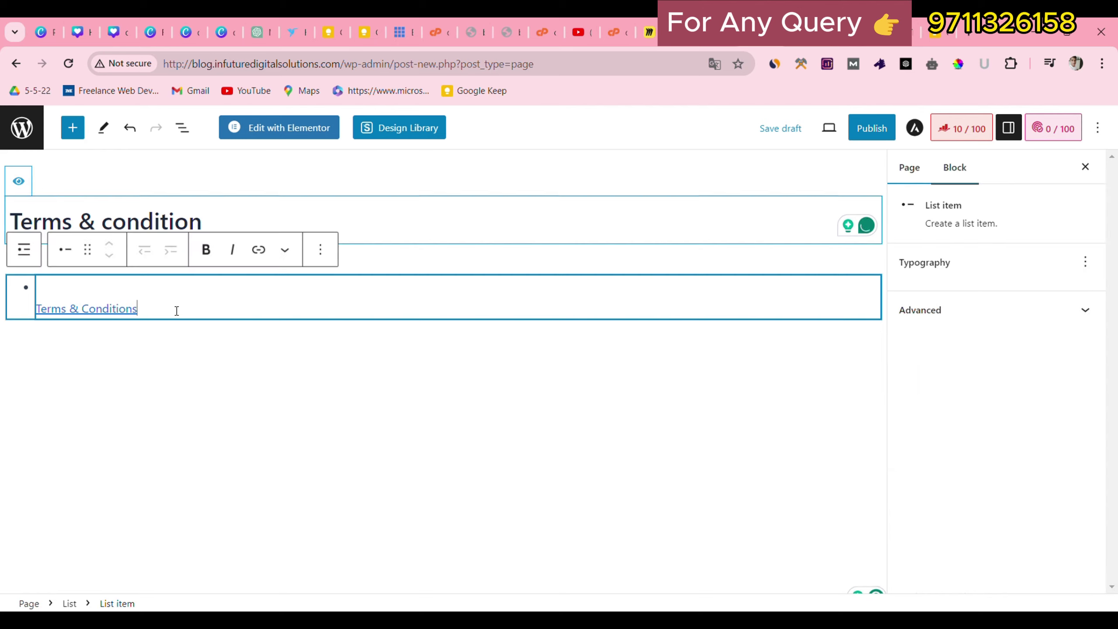
key(BackSpace)
key(BackSpace)
key(BackSpace)
key(BackSpace)
key(BackSpace)
key(BackSpace)
key(BackSpace)
key(BackSpace)
key(BackSpace)
key(BackSpace)
key(BackSpace)
key(BackSpace)
key(BackSpace)
key(BackSpace)
key(BackSpace)
key(BackSpace)
key(BackSpace)
key(BackSpace)
key(BackSpace)
key(BackSpace)
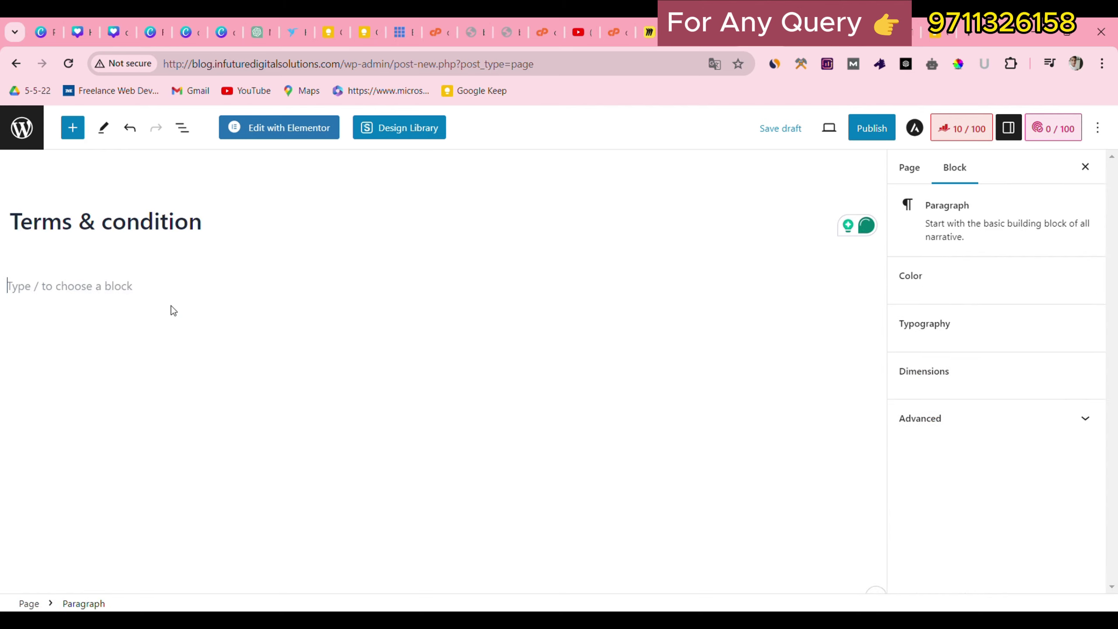
Publish the Terms & condition page and return to the admin pages list.
click(881, 132)
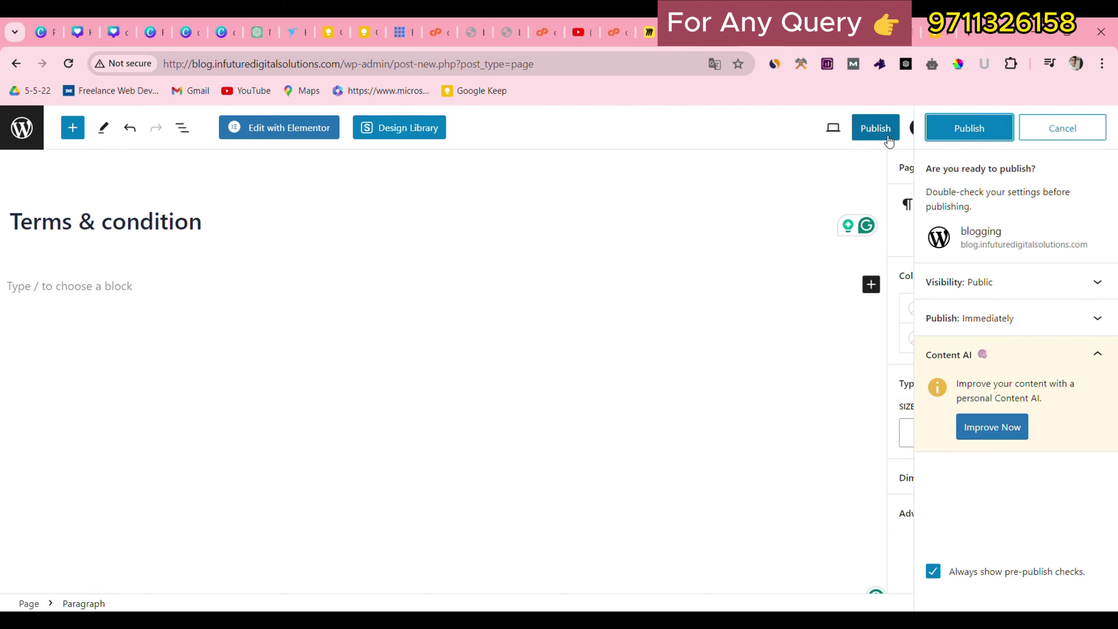
click(963, 127)
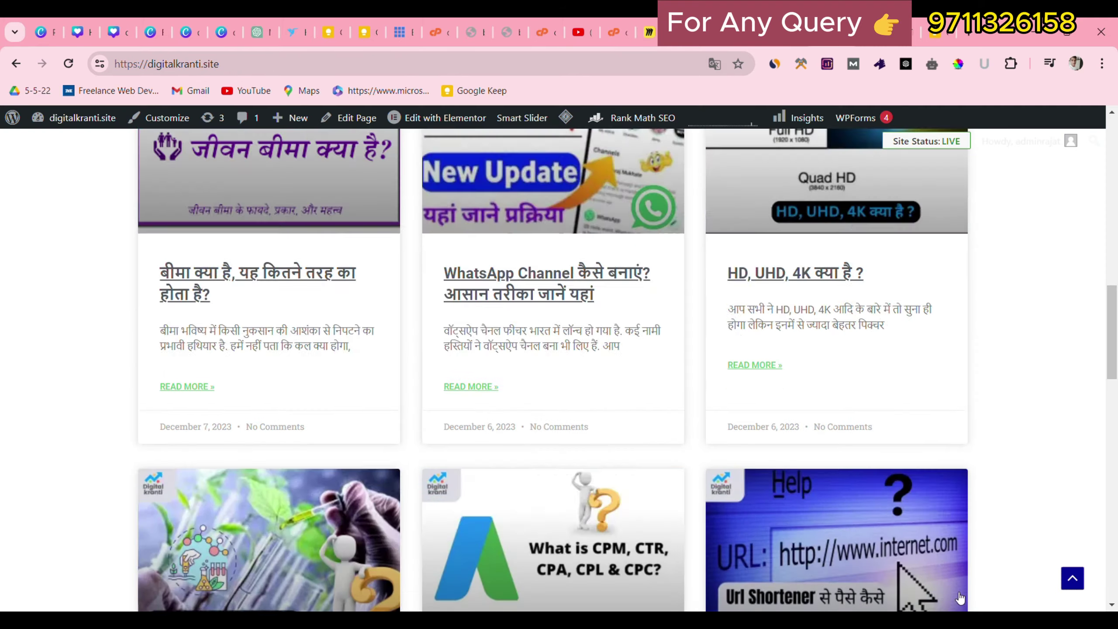
scroll(442, 329, up, 10)
scroll(441, 329, down, 1)
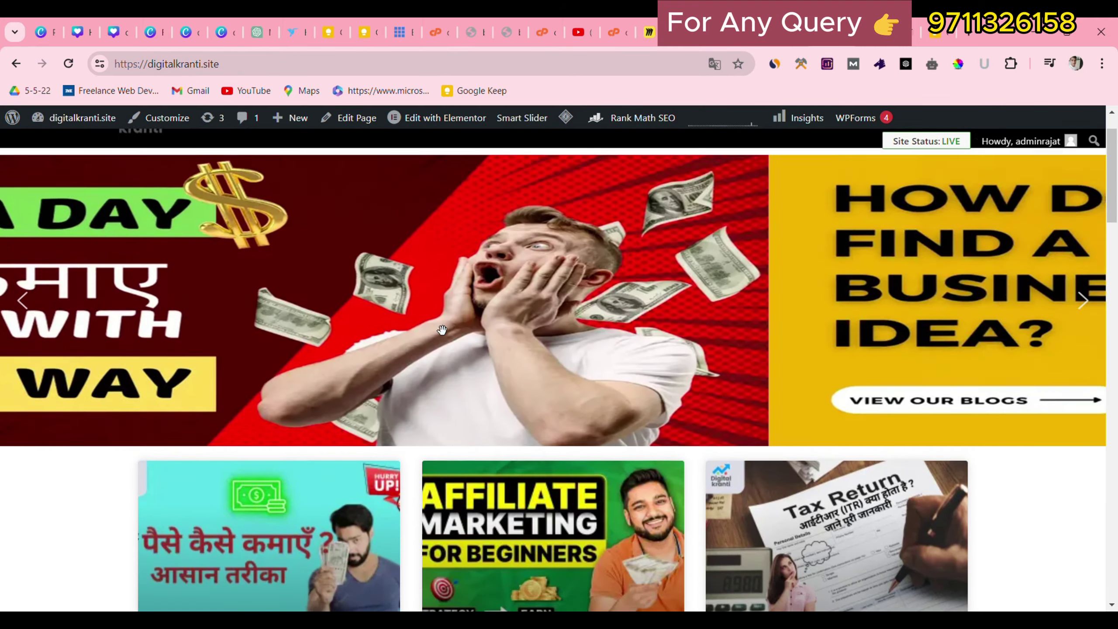
scroll(441, 330, down, 12)
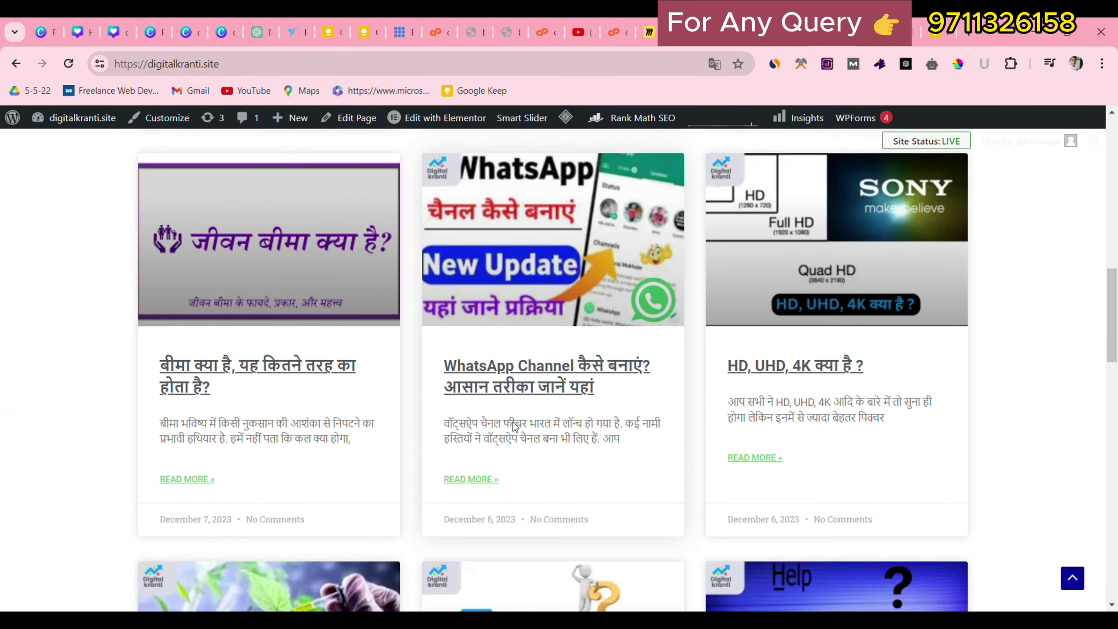
scroll(514, 425, up, 3)
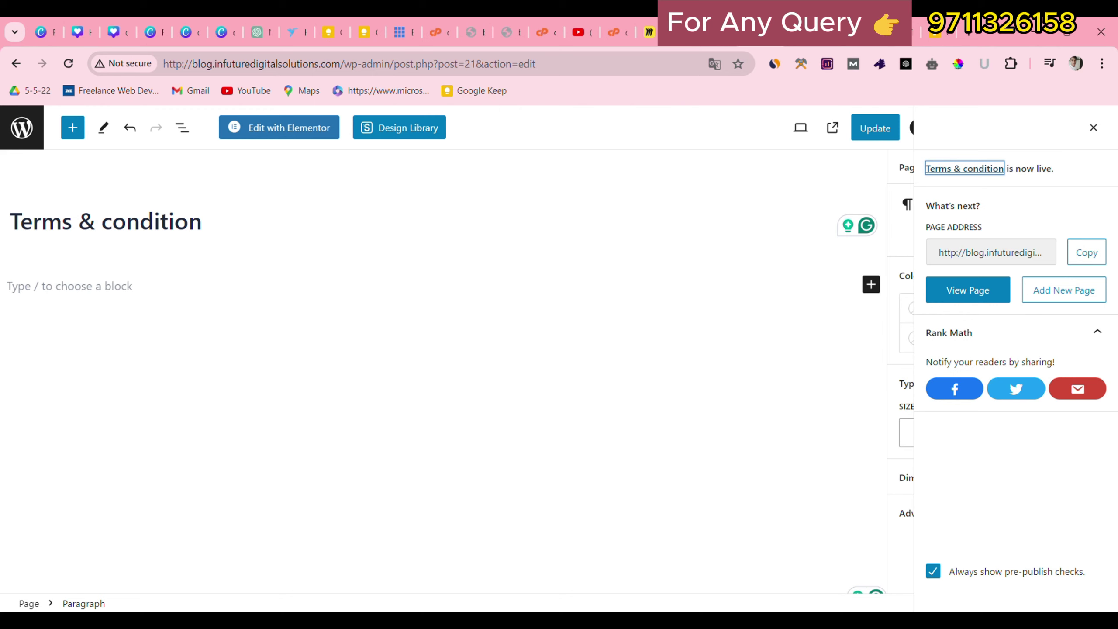
click(37, 126)
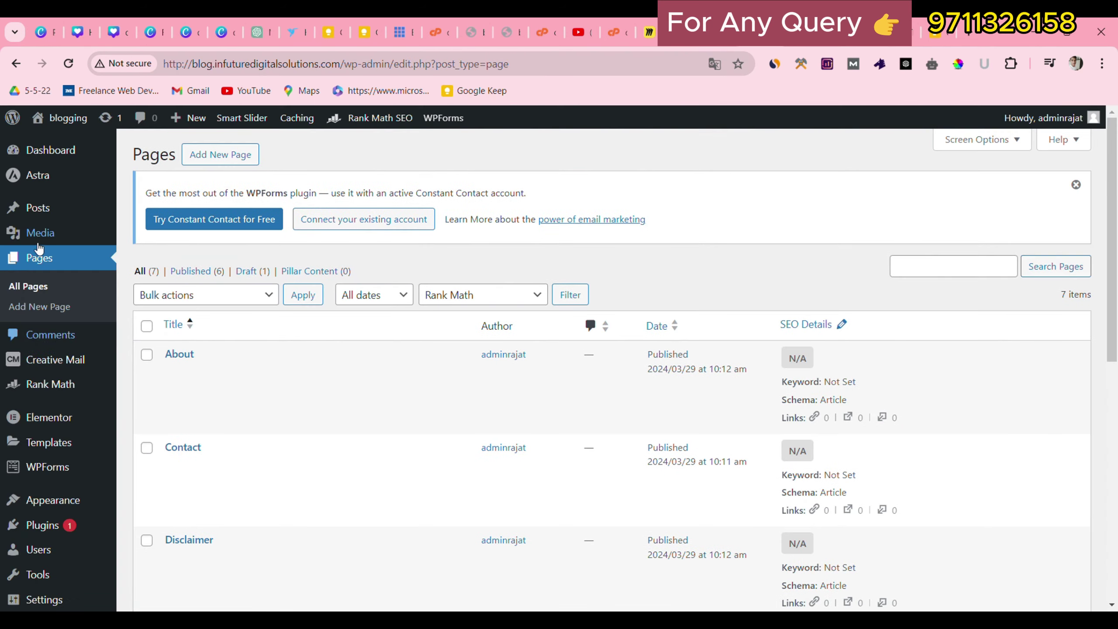
Move the default 'Hello world!' post to the trash.
mouse_move(60, 215)
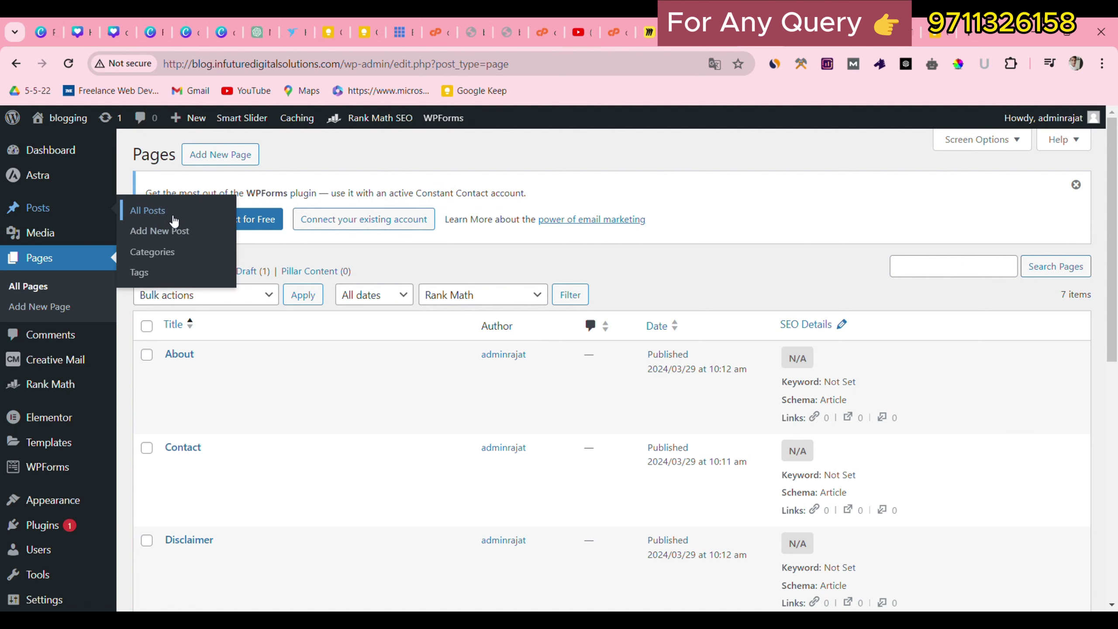
click(172, 216)
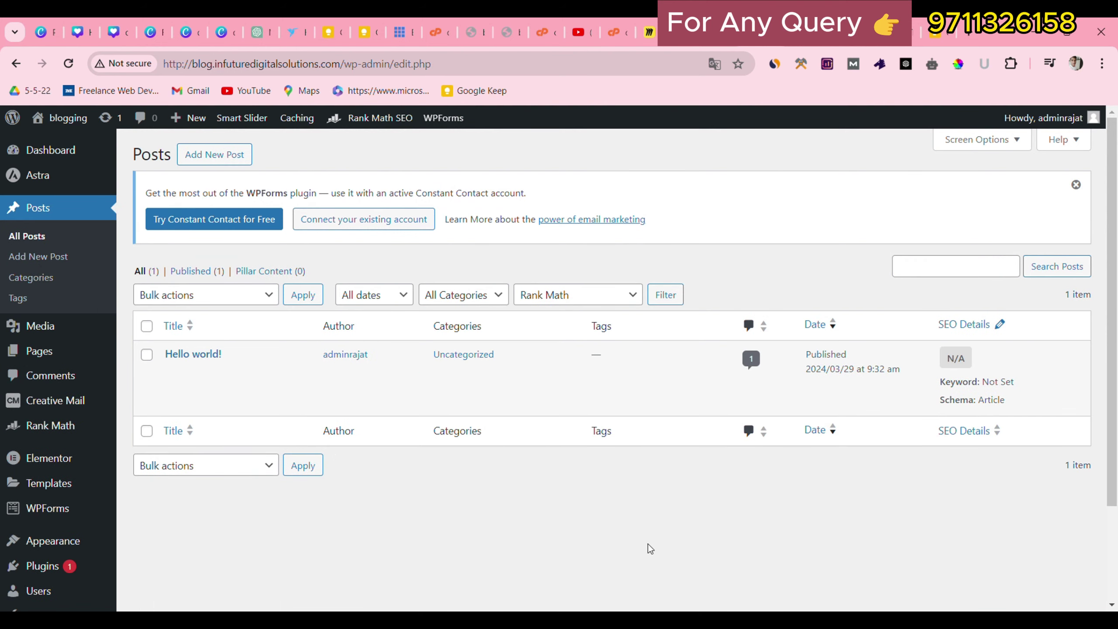
mouse_move(211, 348)
click(249, 373)
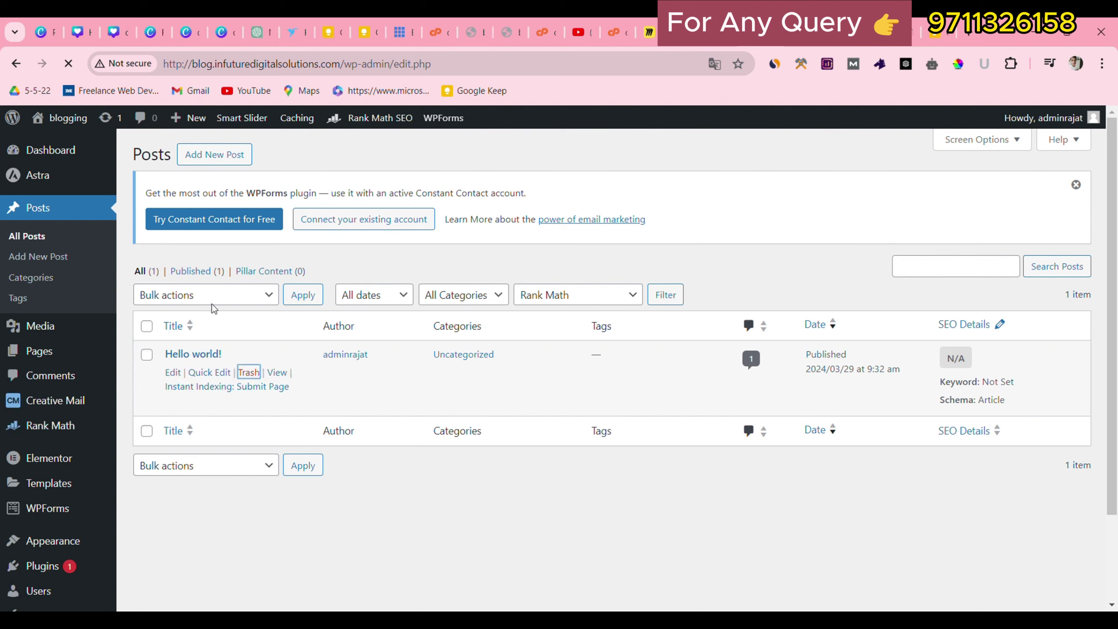
Start a new post and paste in the reference post's copied Hindi title.
click(225, 156)
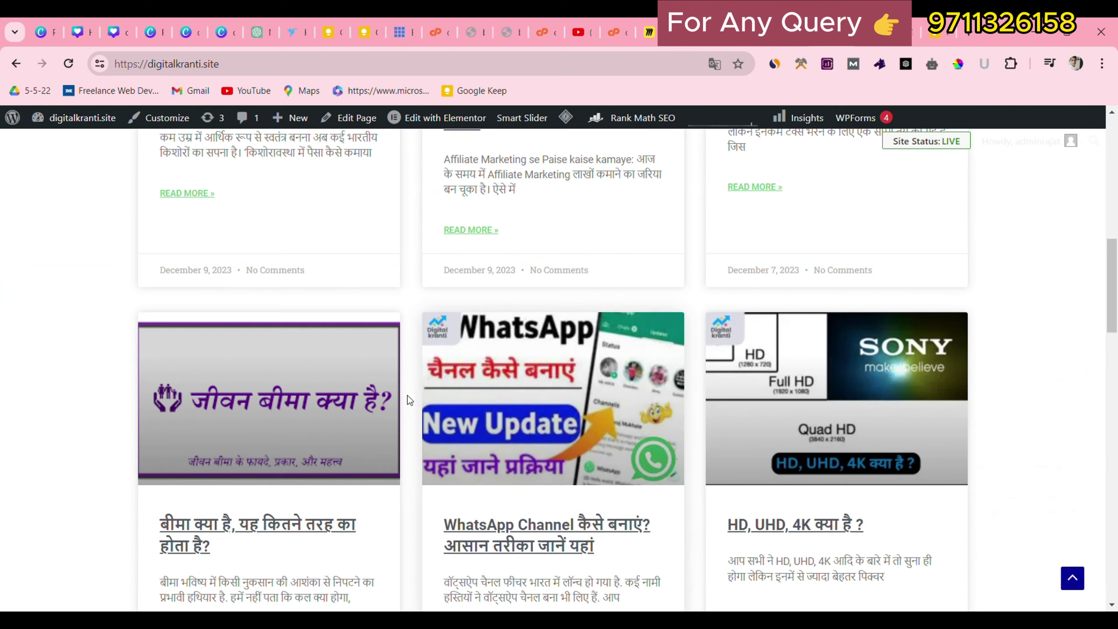
scroll(270, 424, up, 5)
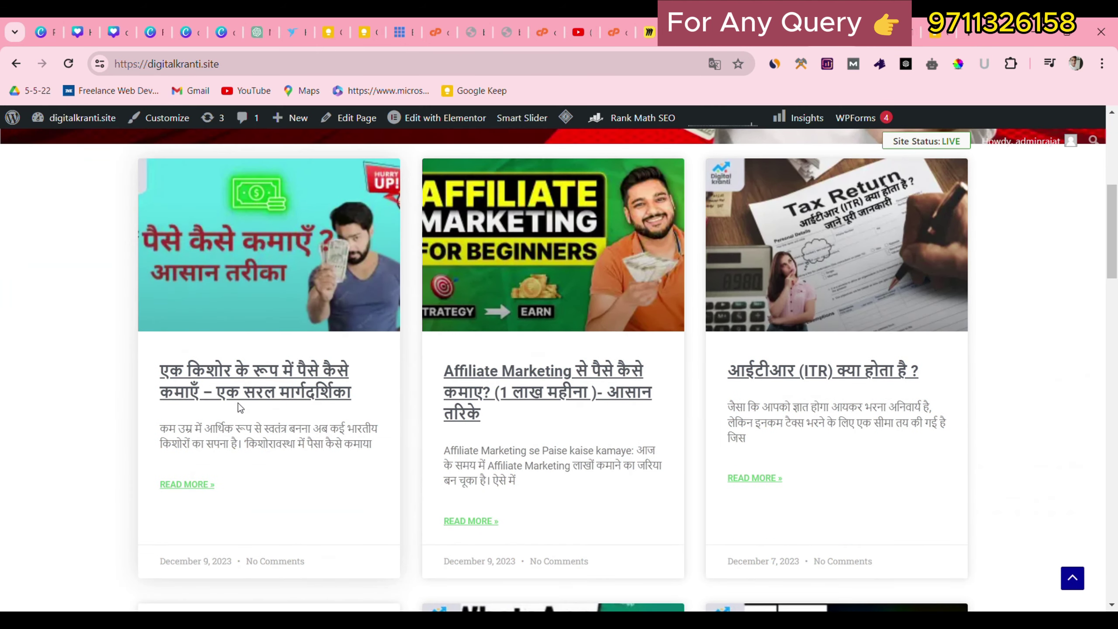
drag(159, 360, 341, 403)
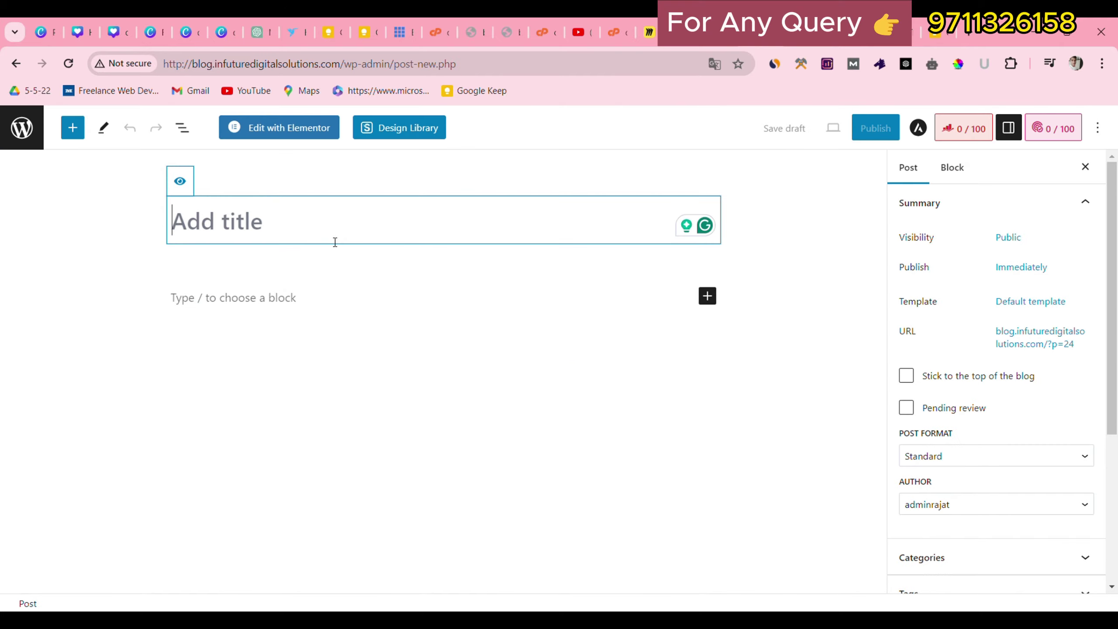
text(एक किशोर के रूप में पैसे कैसे कमाएँ – एक सरल मार्गदर्शिका)
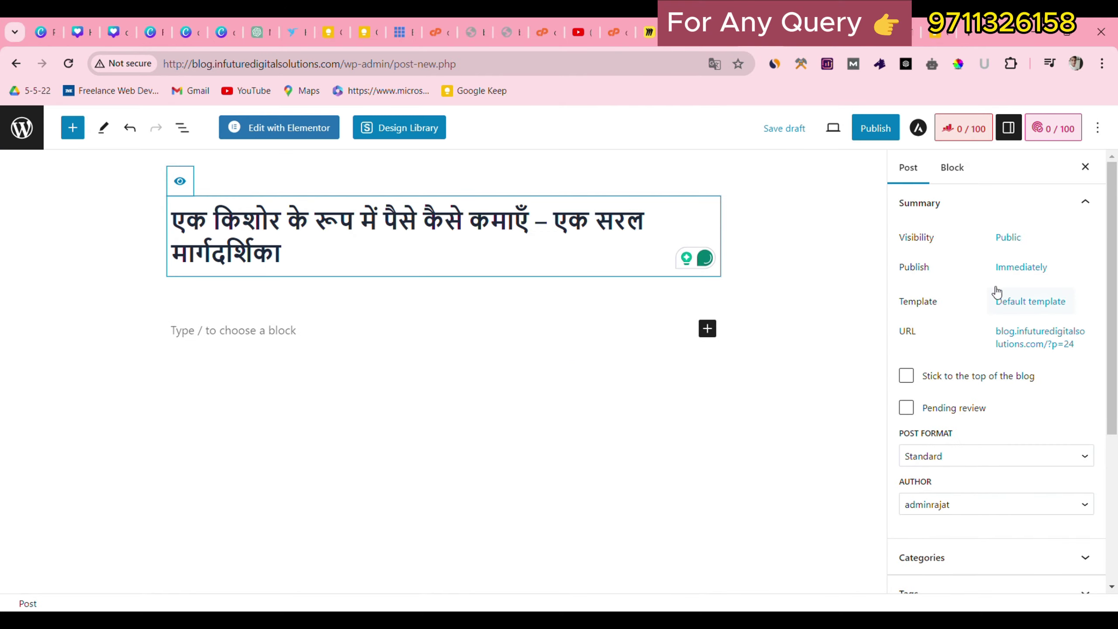
Open the post's Astra Settings, expand Sidebar, and compare with the reference article's layout.
click(920, 129)
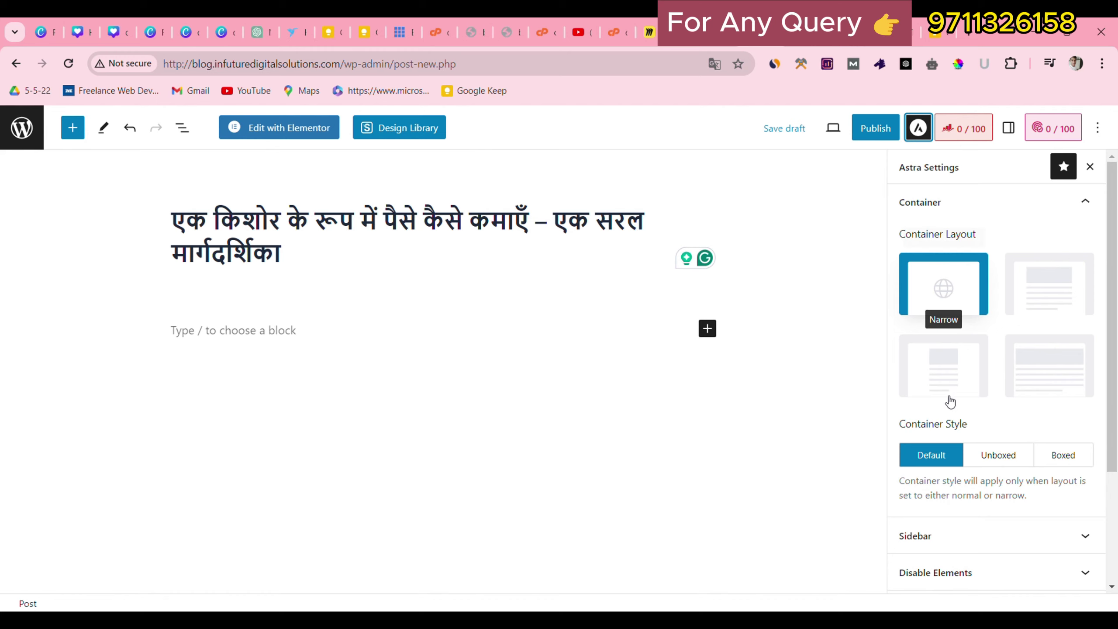
scroll(949, 568, down, 3)
click(995, 391)
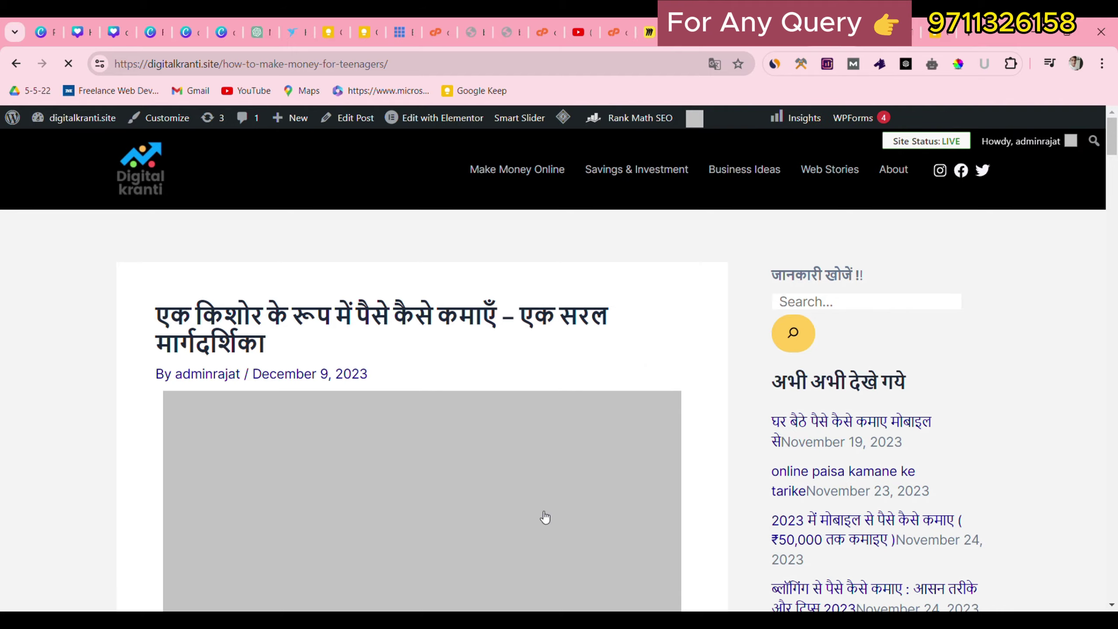
scroll(739, 447, down, 5)
scroll(402, 537, up, 4)
drag(768, 274, 882, 406)
click(710, 34)
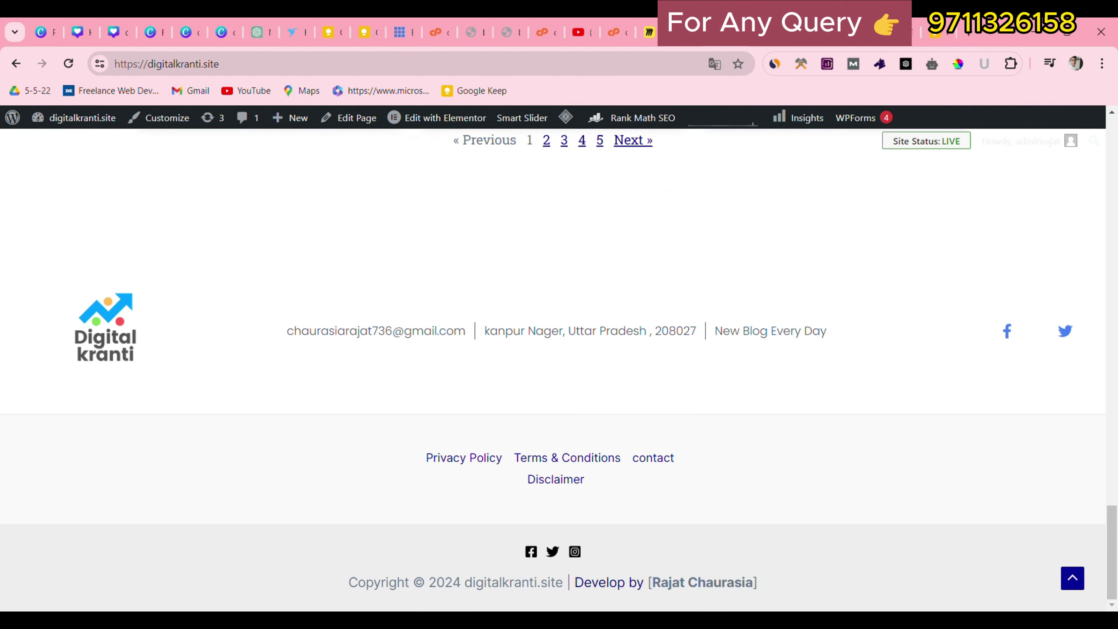
click(819, 33)
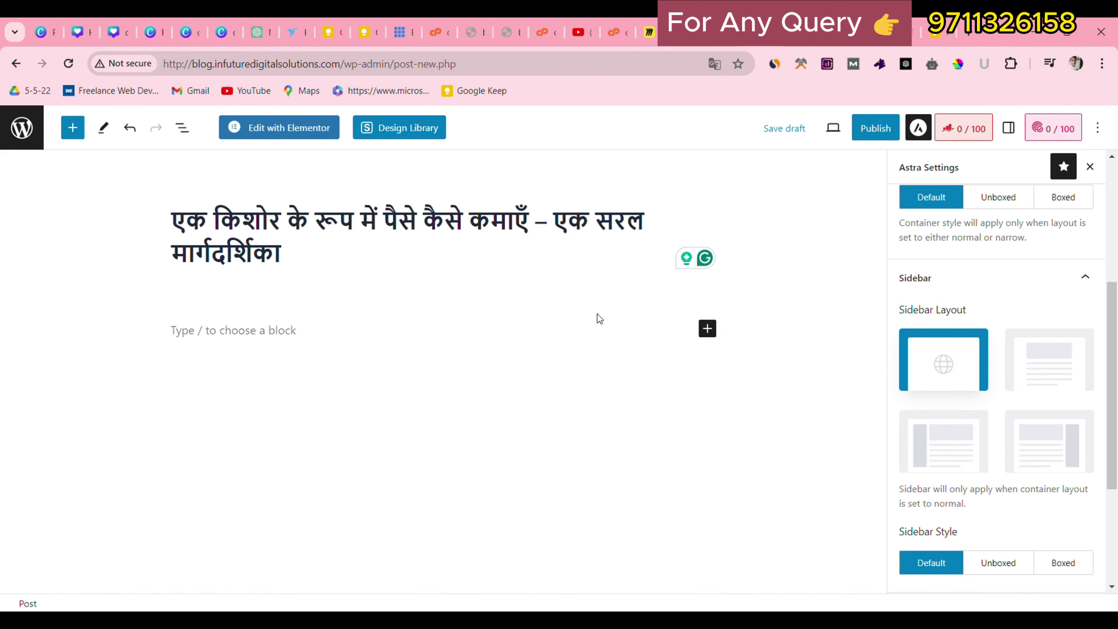
Choose the Right Sidebar layout and expand the Disable Elements options.
scroll(1047, 397, down, 2)
click(1067, 357)
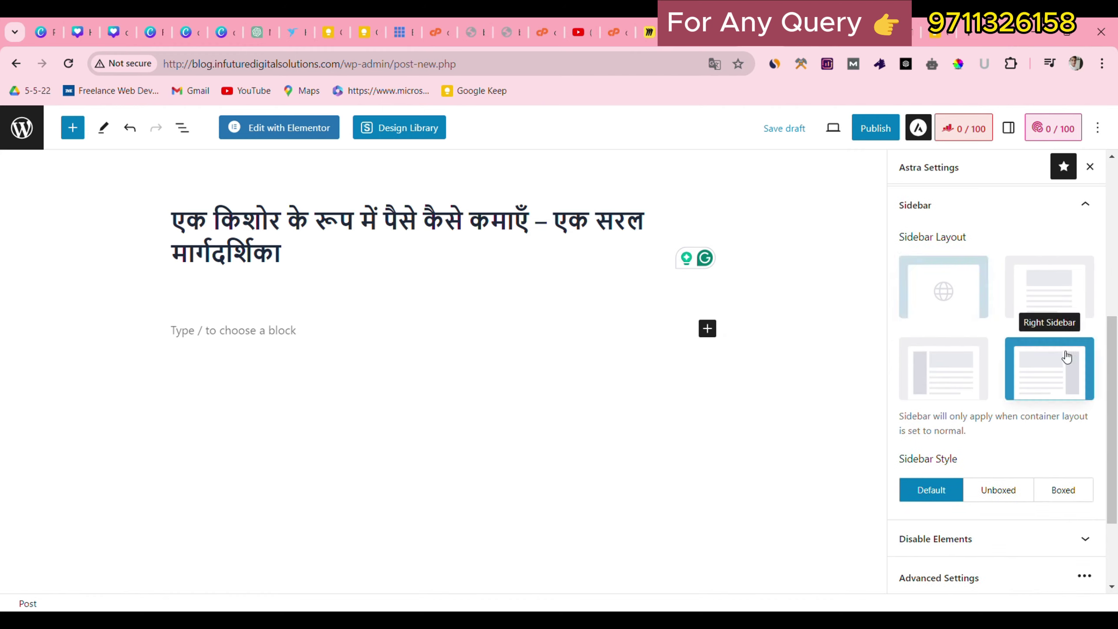
scroll(1008, 418, down, 3)
click(1019, 419)
scroll(1008, 418, down, 2)
scroll(984, 420, down, 1)
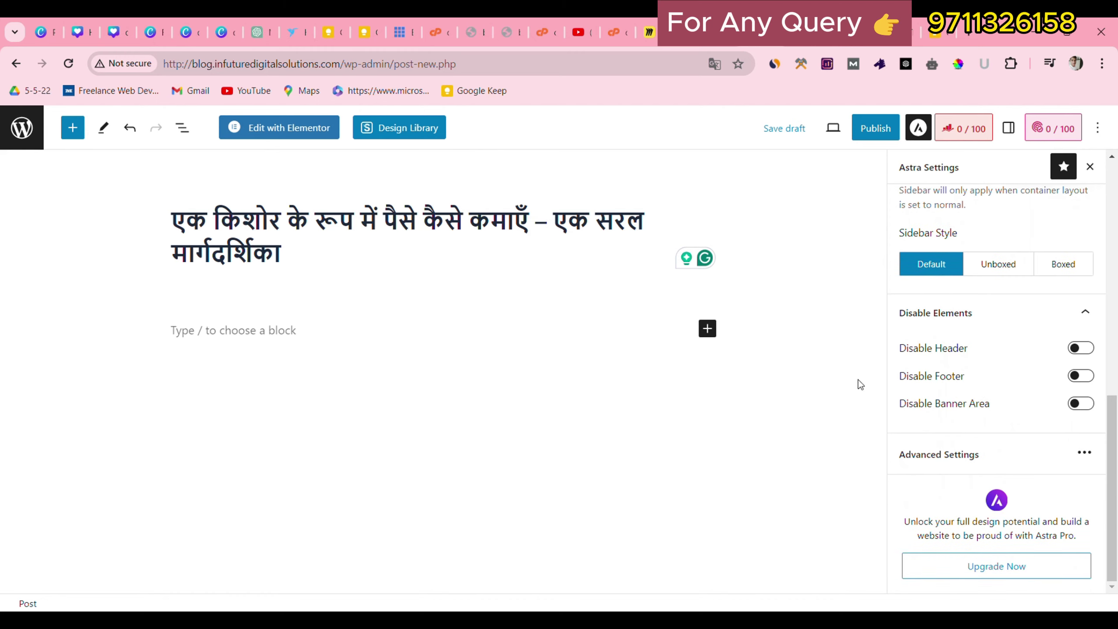
scroll(1039, 401, up, 12)
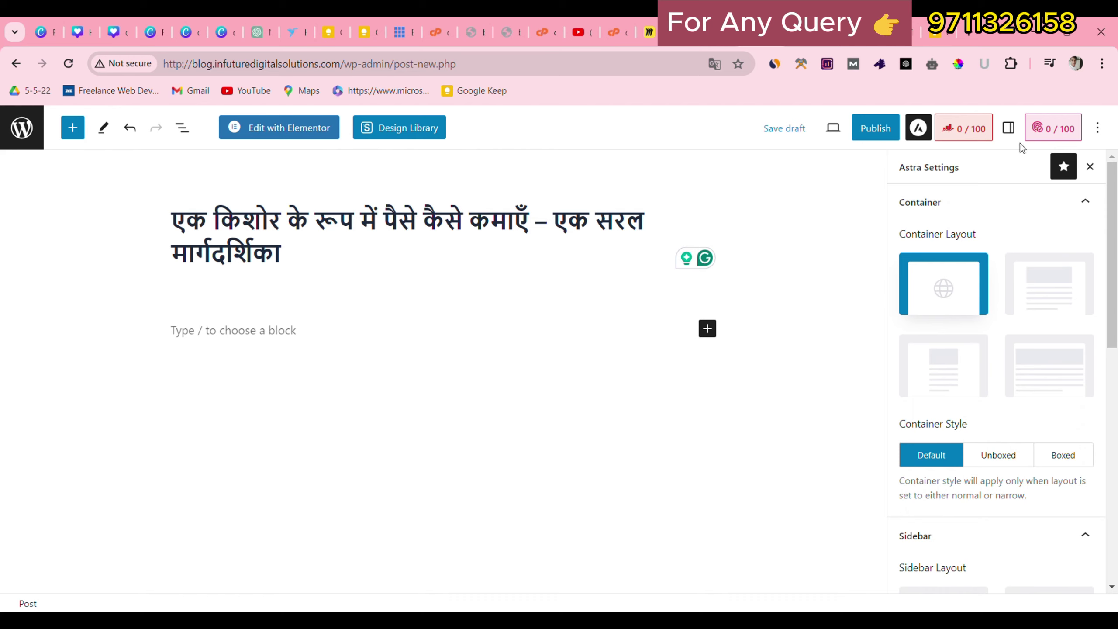
Add the tag 'how to earn' to the post.
click(1008, 128)
scroll(977, 397, down, 5)
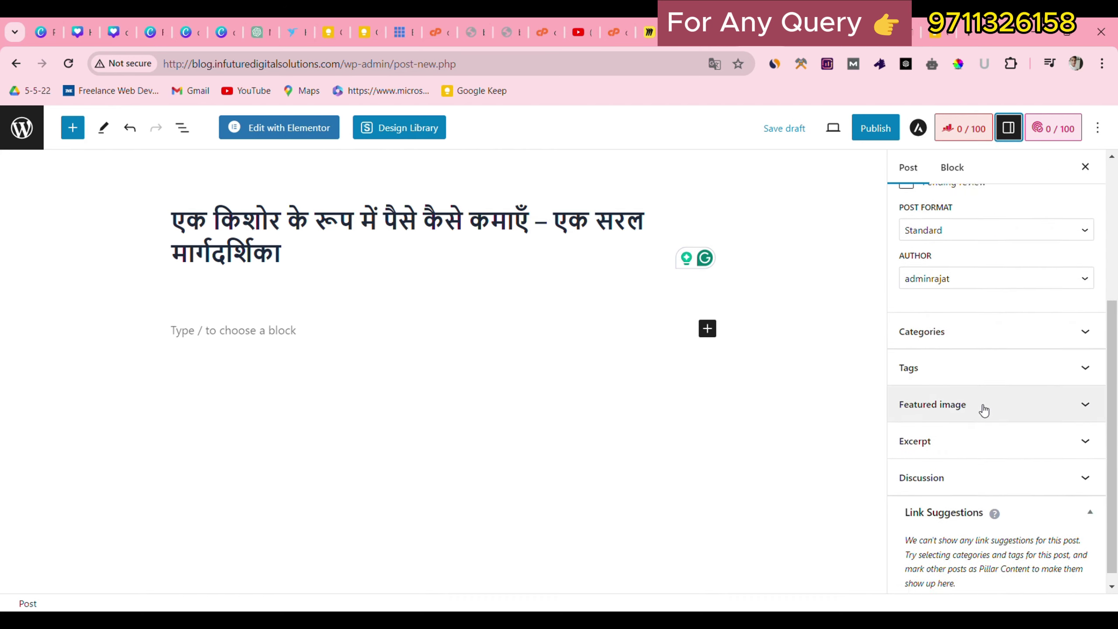
click(975, 374)
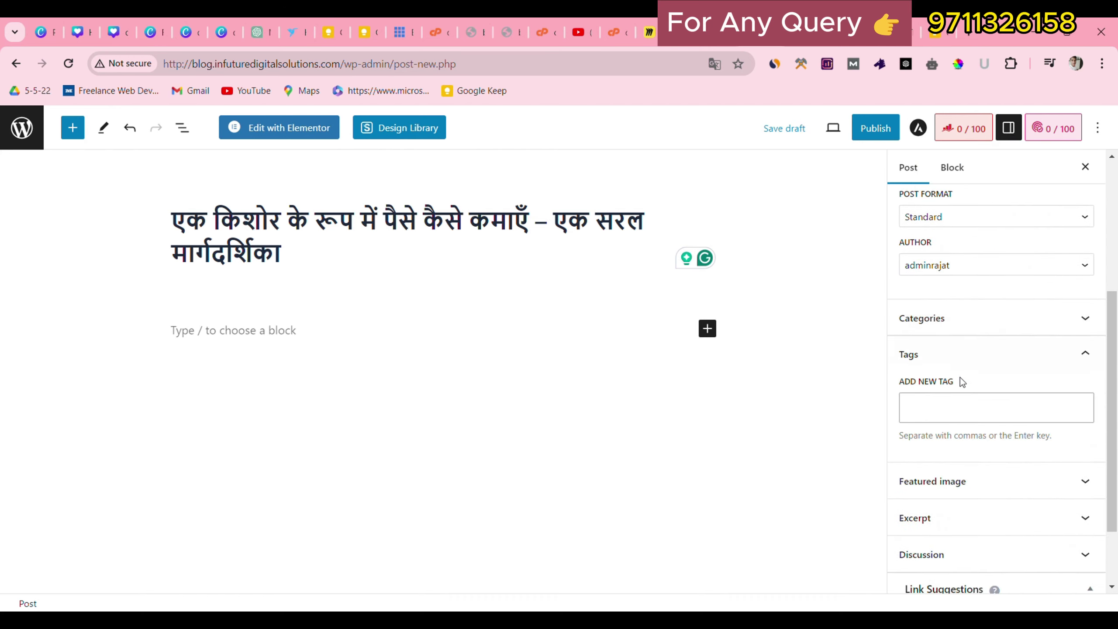
click(965, 419)
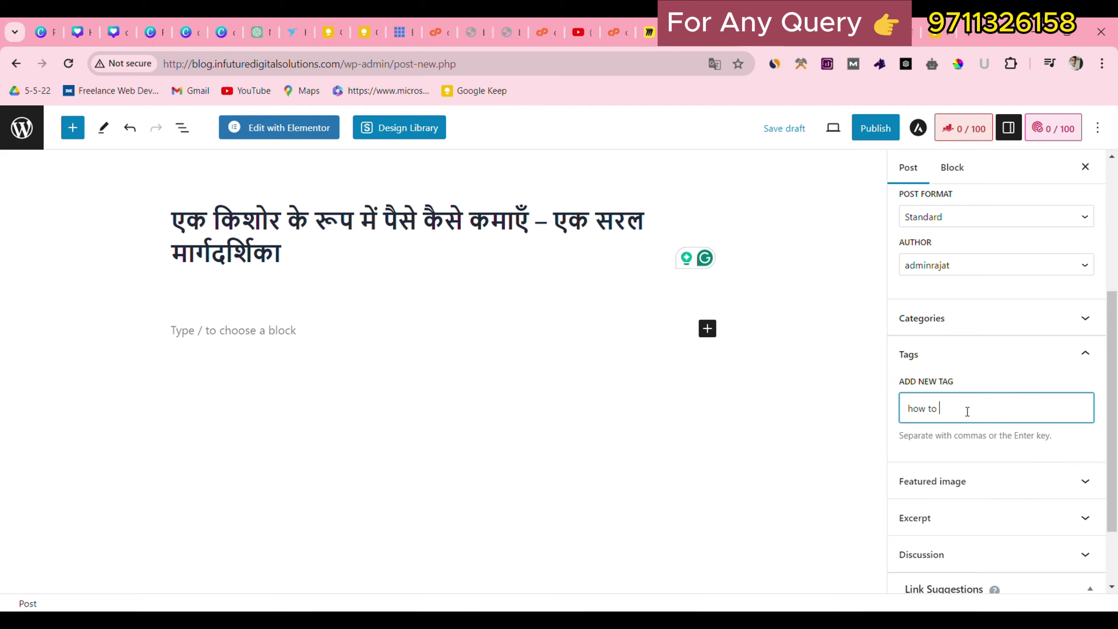
text(how to earn)
key(Return)
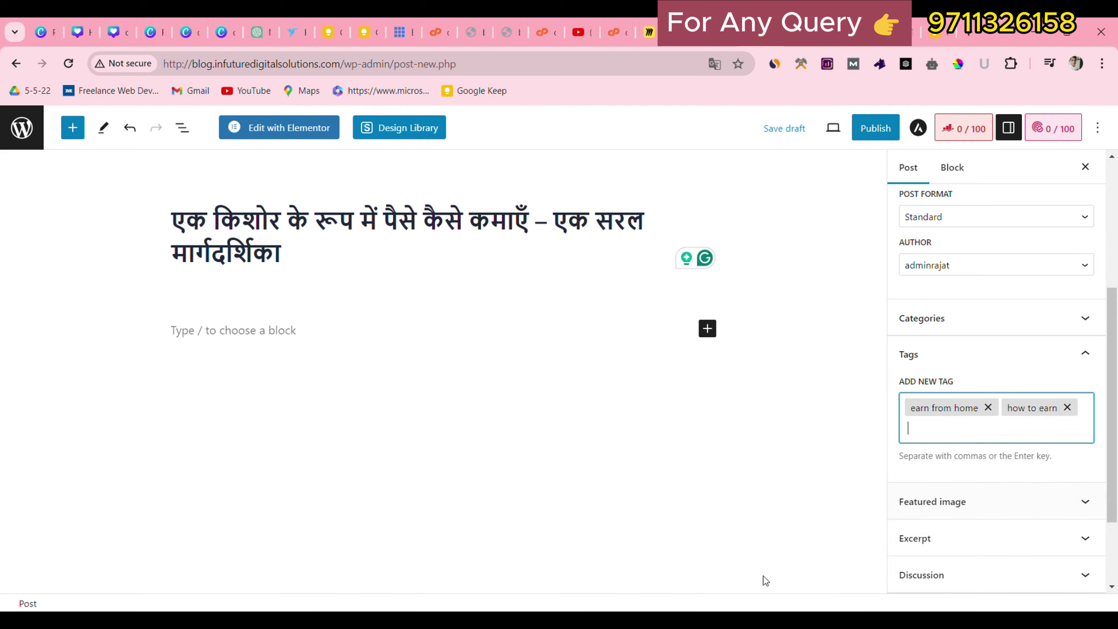
Set the village-business thumbnail from the media library as the featured image.
click(992, 509)
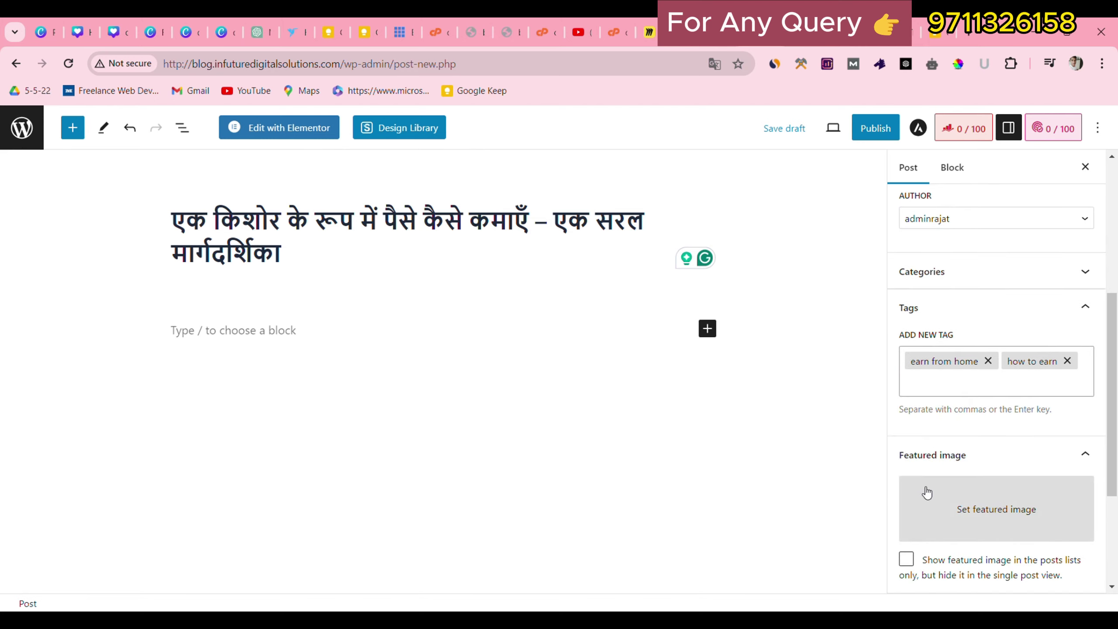
click(1031, 522)
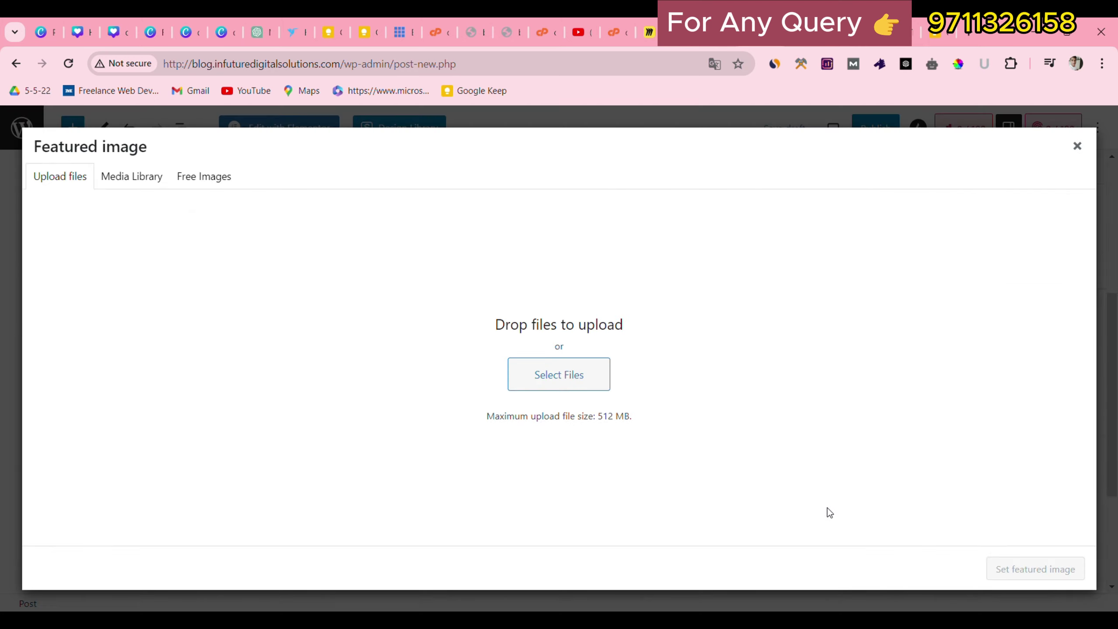
click(579, 375)
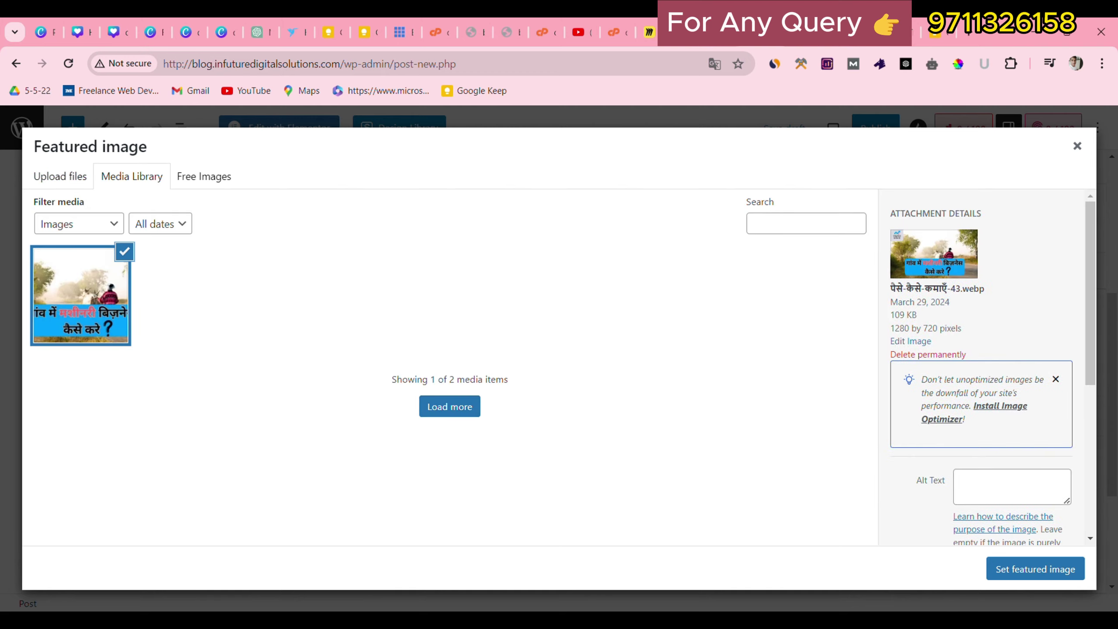
click(1022, 572)
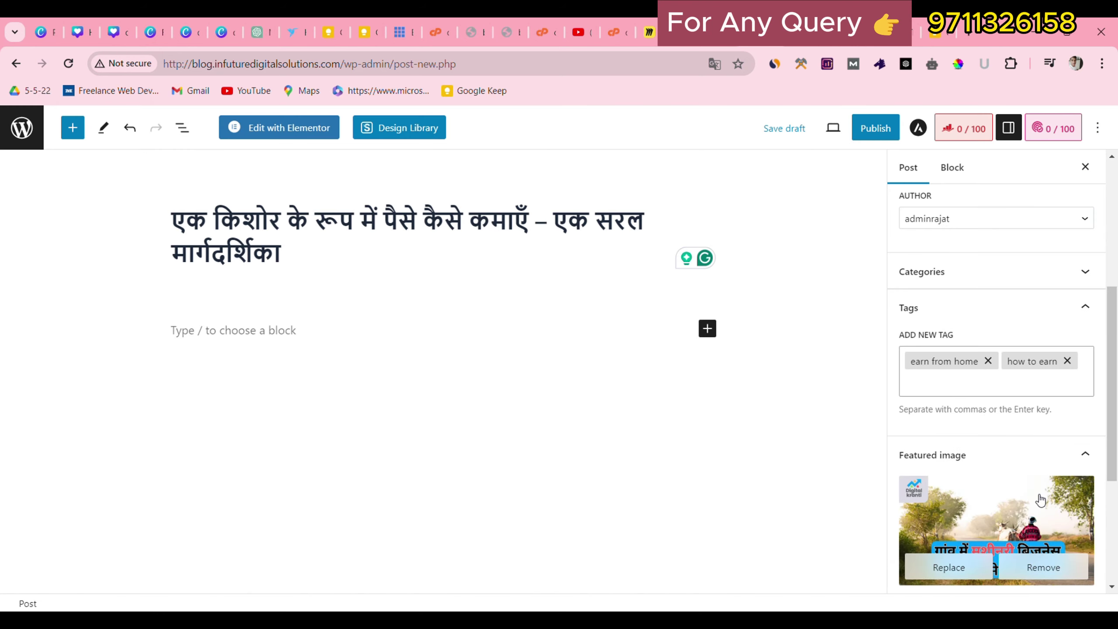
Expand Excerpt and Discussion, leaving Allow comments switched on.
scroll(1041, 499, down, 2)
scroll(1041, 499, down, 3)
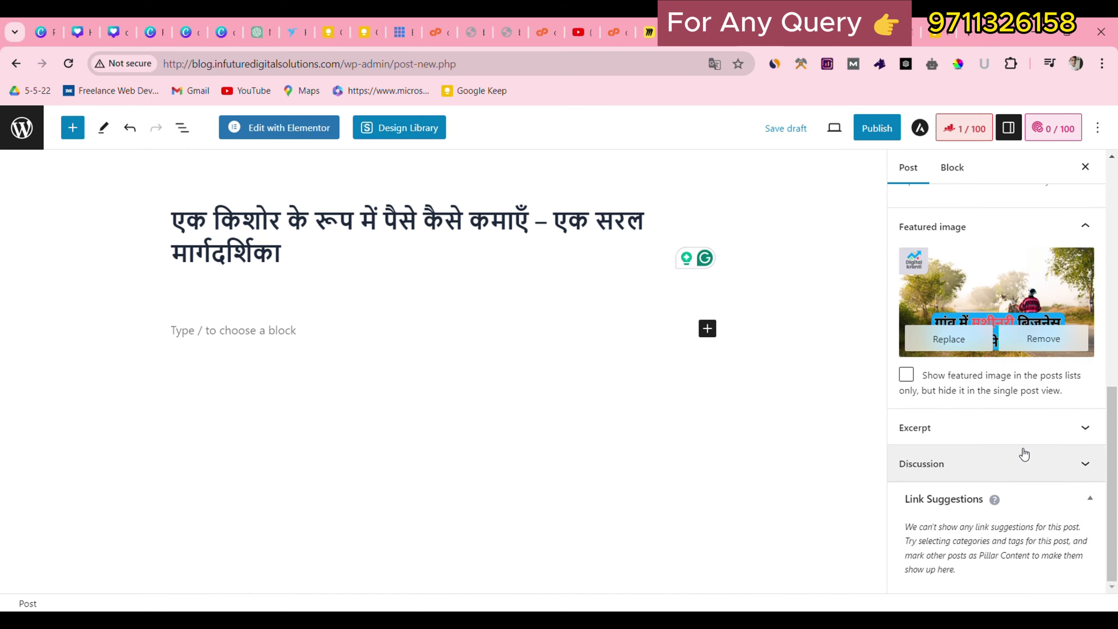
click(1018, 437)
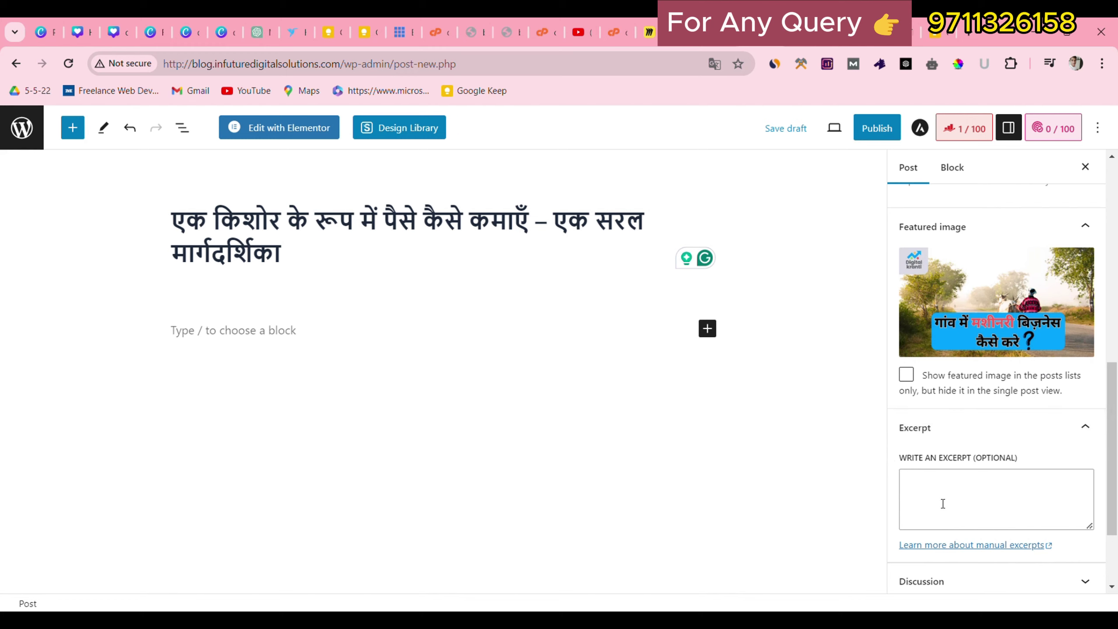
scroll(943, 504, down, 3)
click(952, 479)
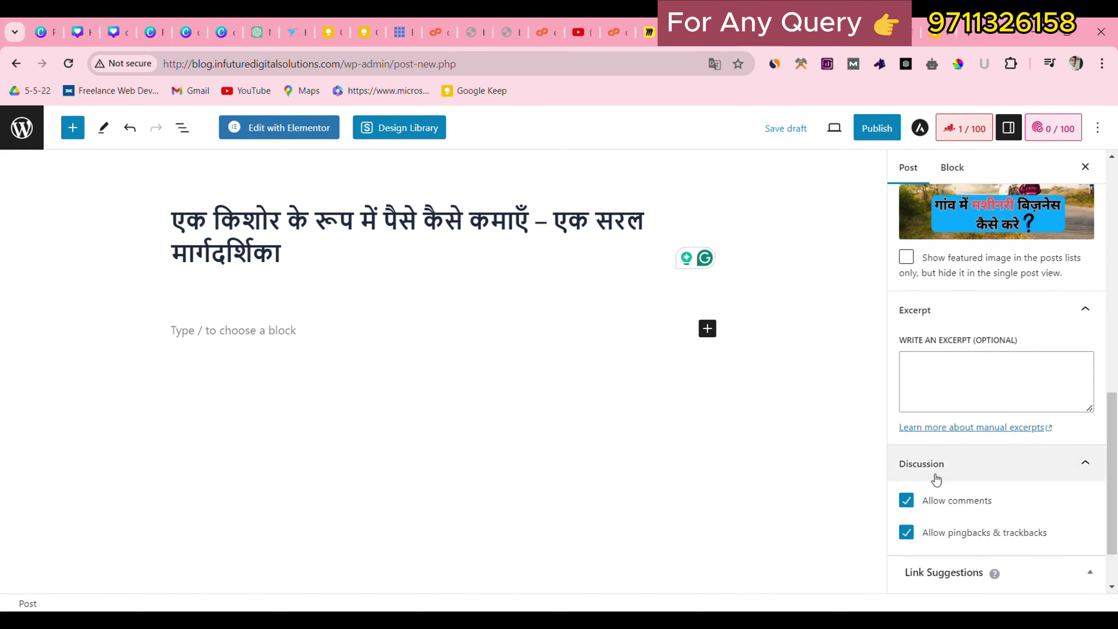
click(906, 501)
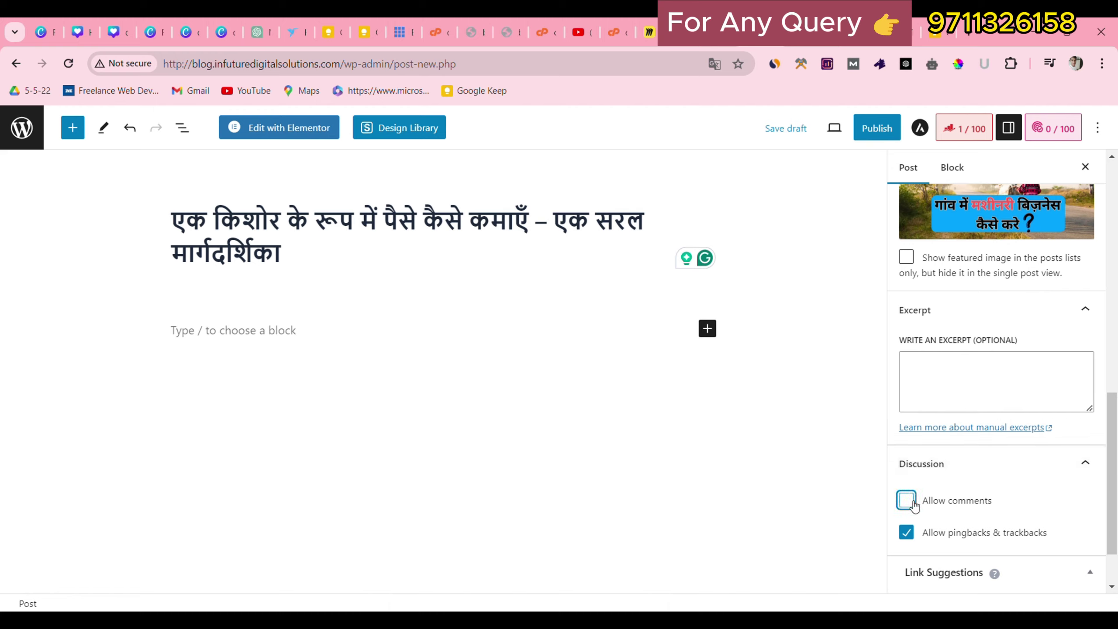
click(911, 503)
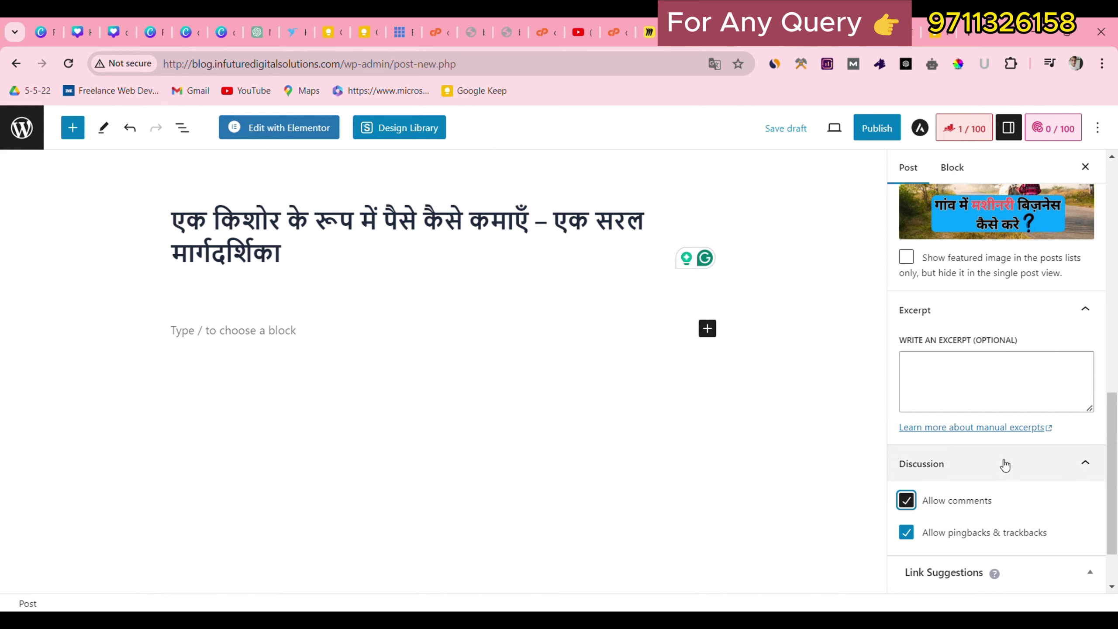
drag(1115, 456, 1102, 283)
scroll(1102, 283, up, 3)
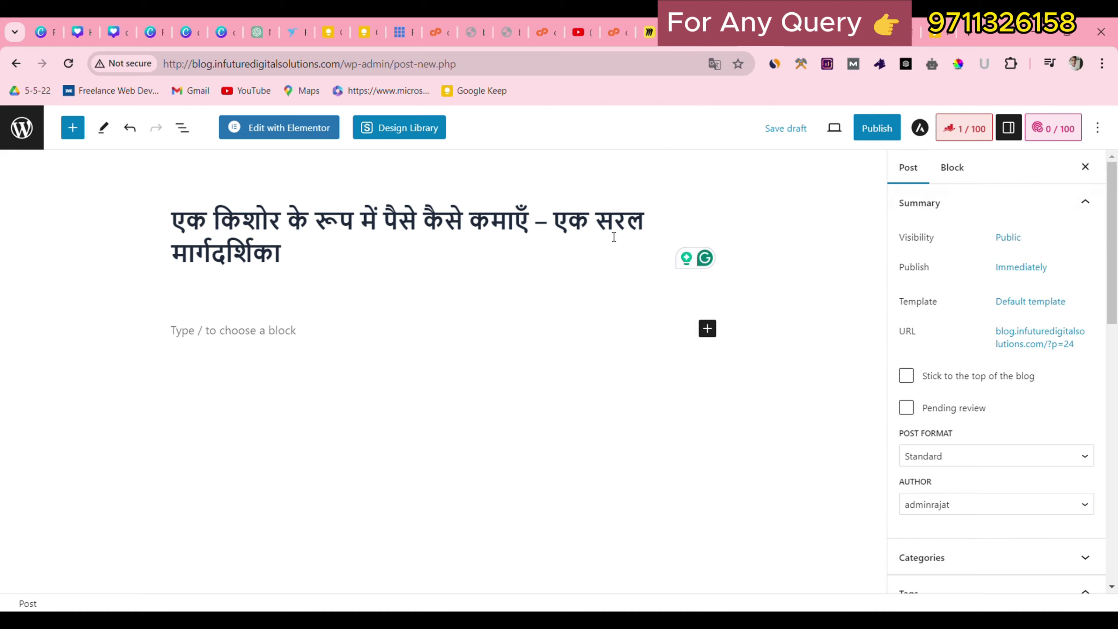
Set the Rank Math focus keyword to पैसे, copied from the post title.
click(976, 136)
triple_click(453, 220)
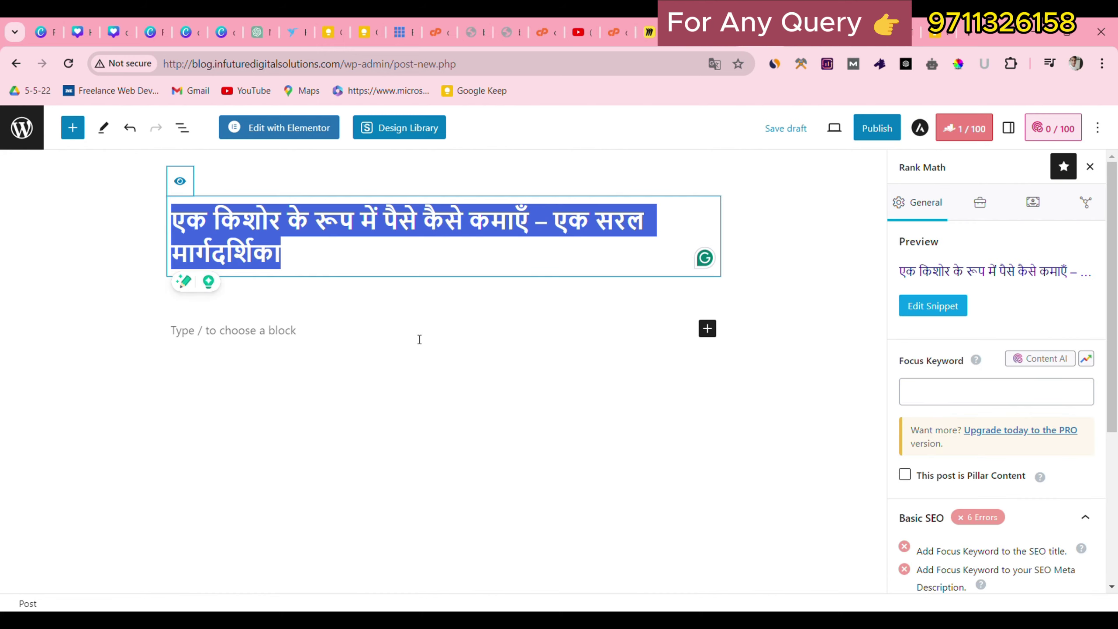
click(412, 271)
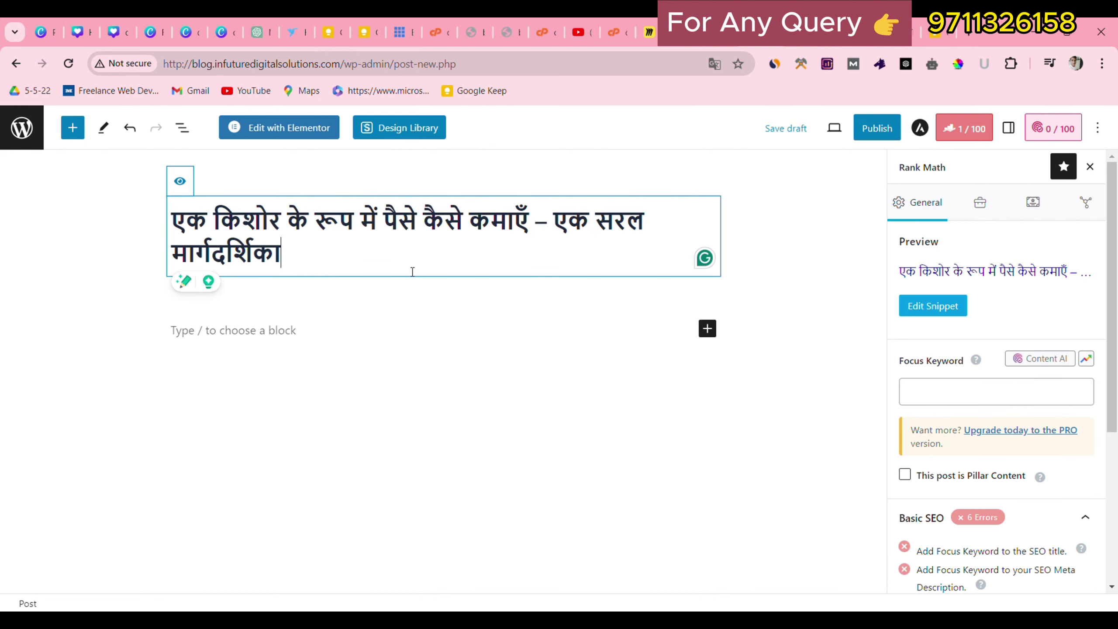
click(948, 392)
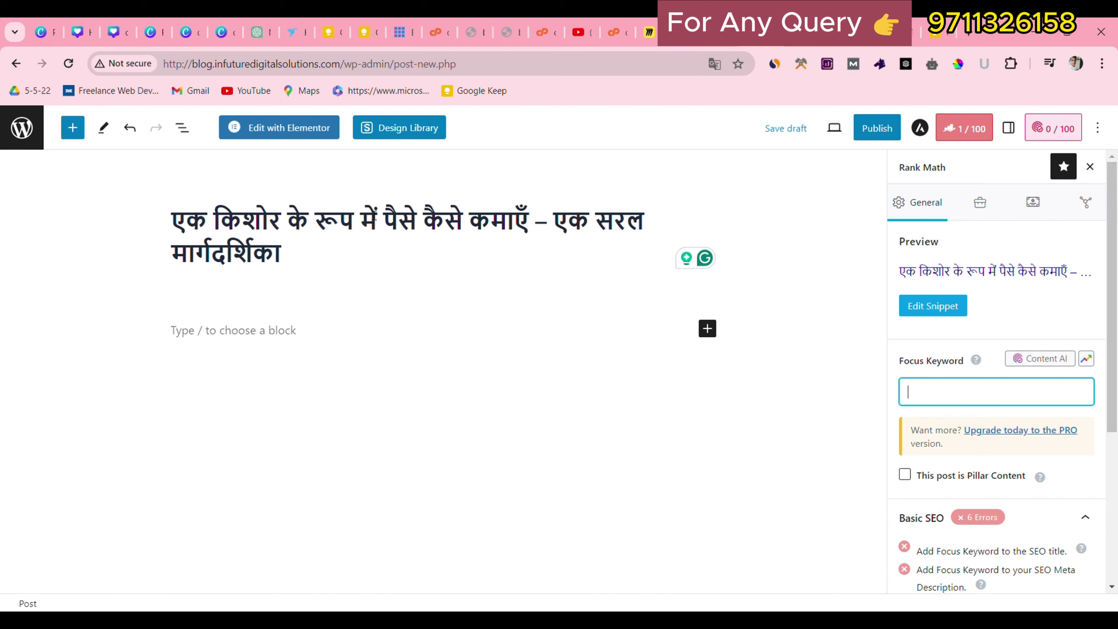
double_click(401, 219)
key(ctrl+c)
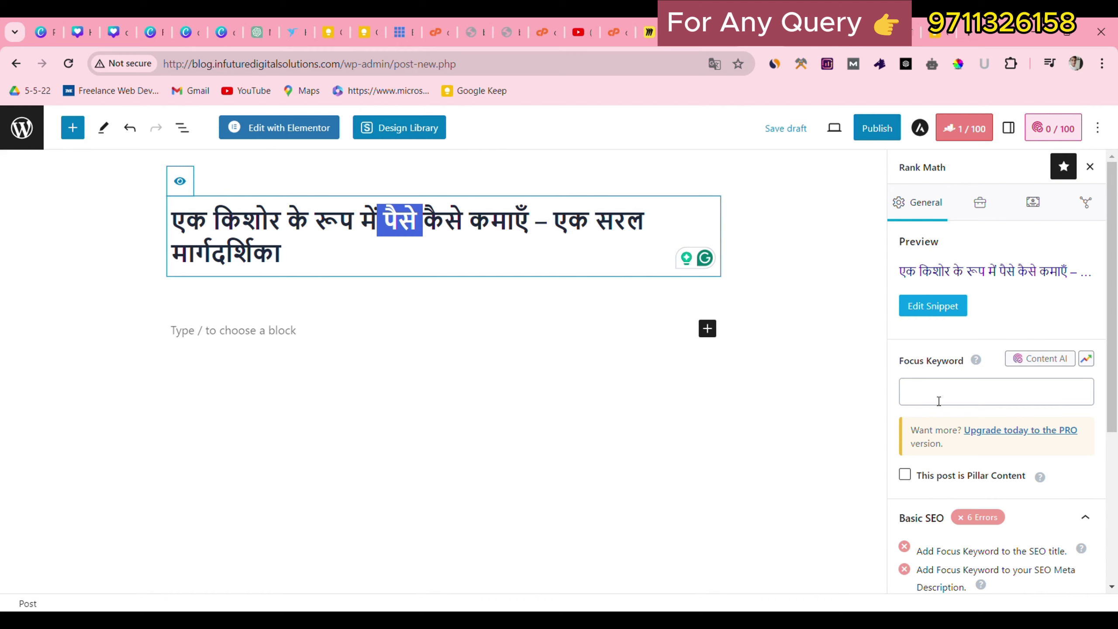
click(949, 397)
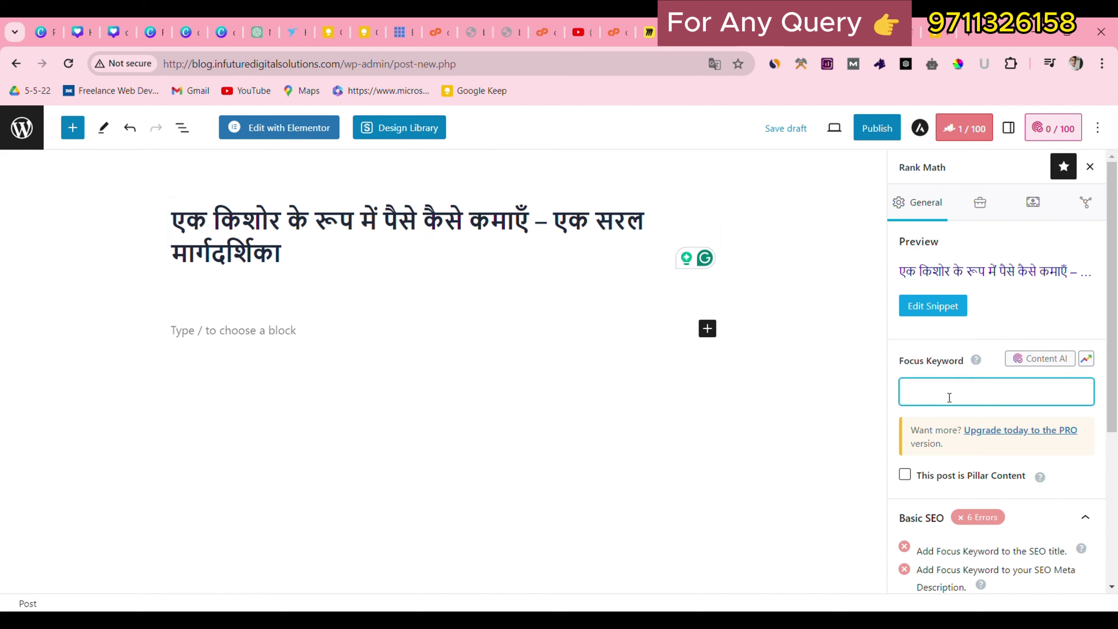
key(ctrl+v)
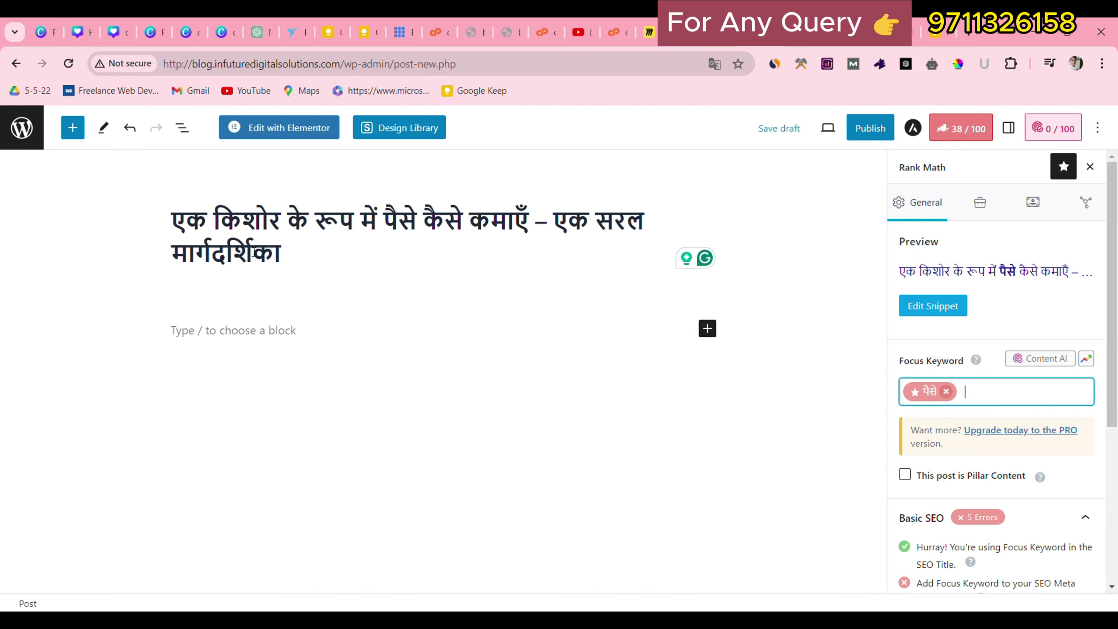
Select the reference article's two-line opening heading for copying.
click(223, 330)
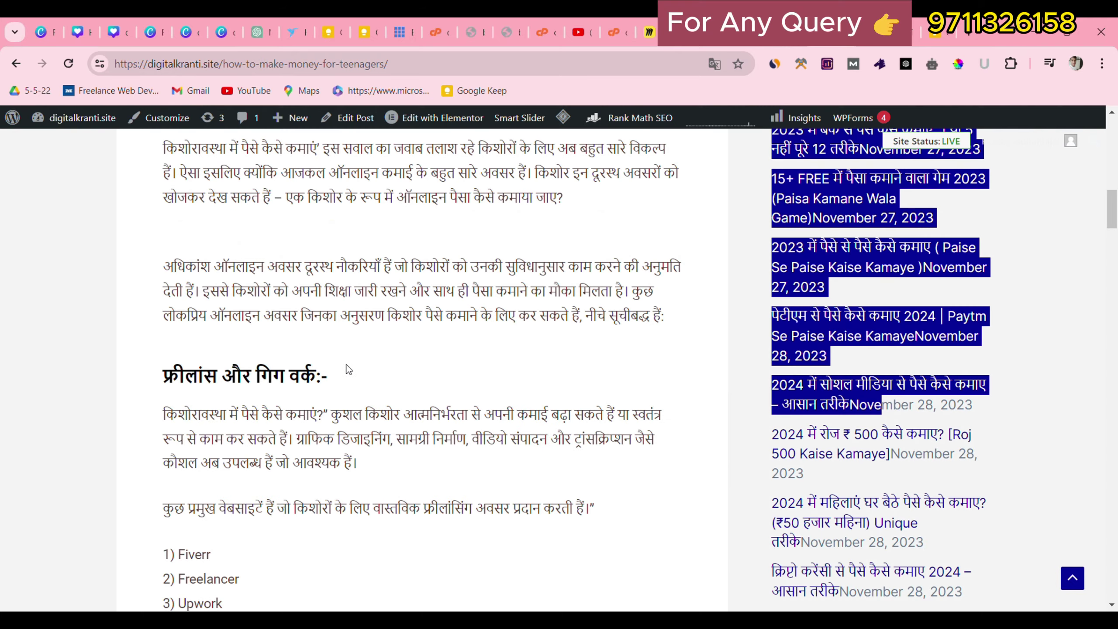
scroll(348, 369, up, 10)
scroll(350, 371, down, 3)
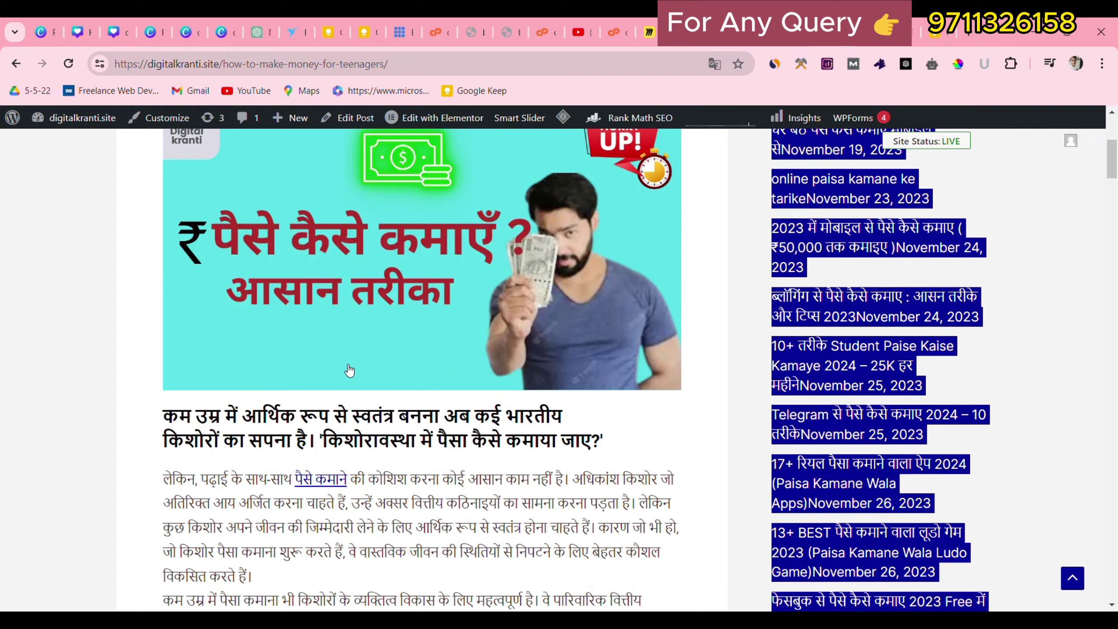
drag(161, 412, 273, 441)
click(38, 457)
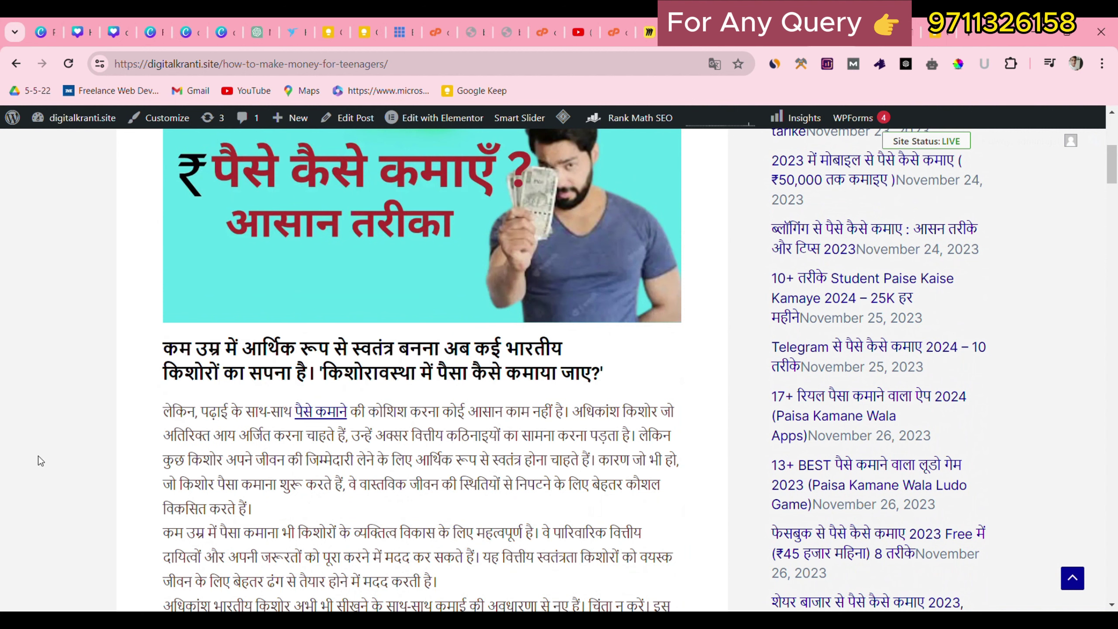
drag(163, 342, 605, 383)
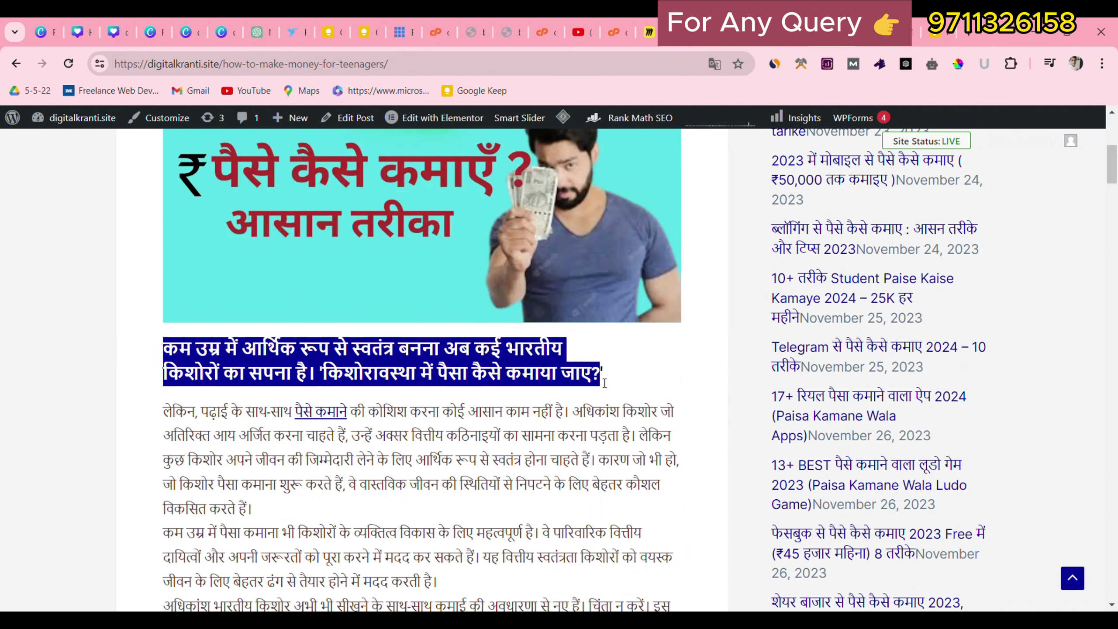
Add an H1 heading with the copied Hindi intro sentence, removing the stray apostrophe.
click(636, 368)
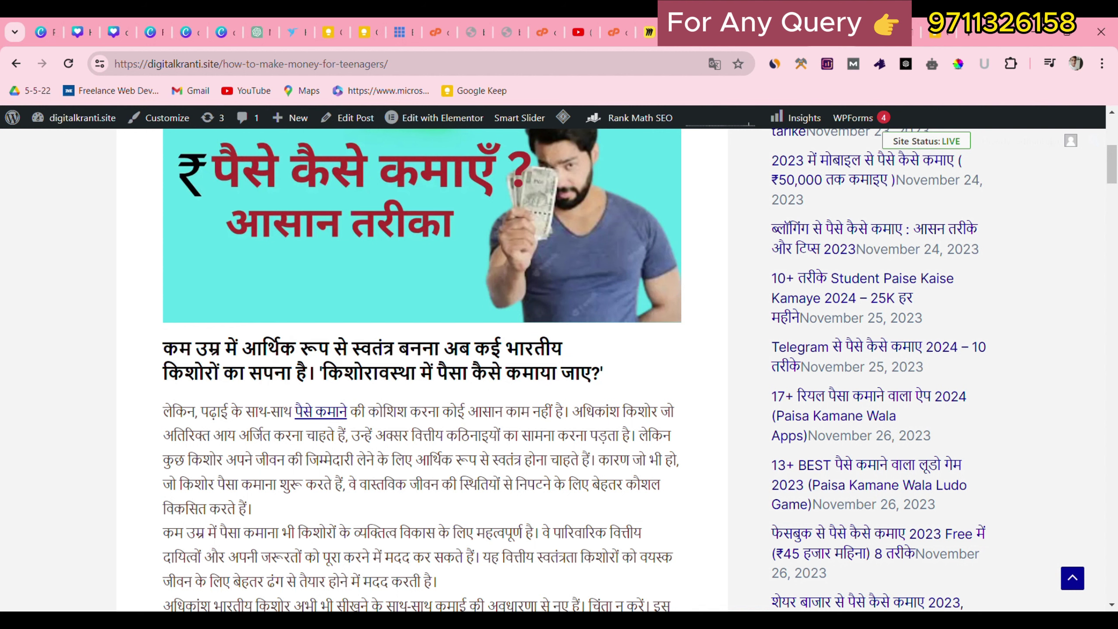
click(792, 32)
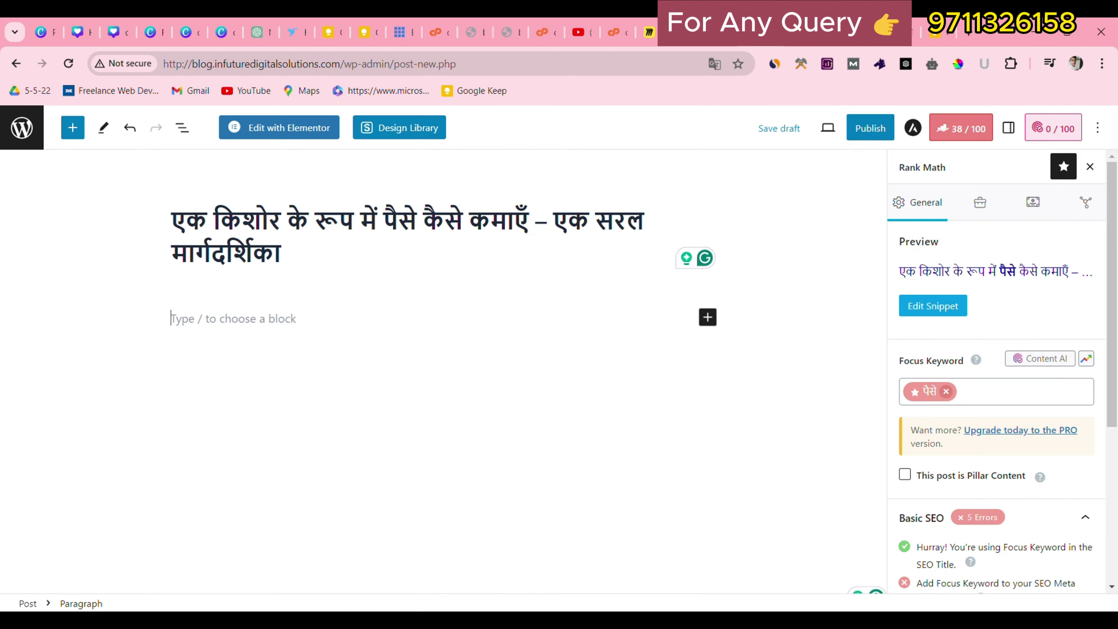
click(207, 321)
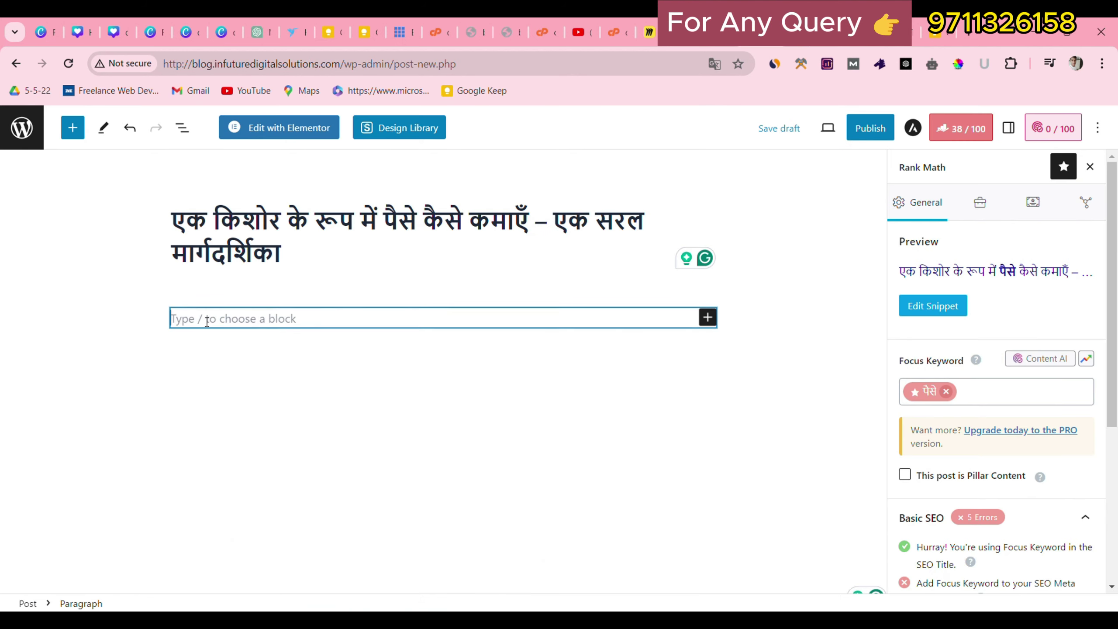
click(708, 317)
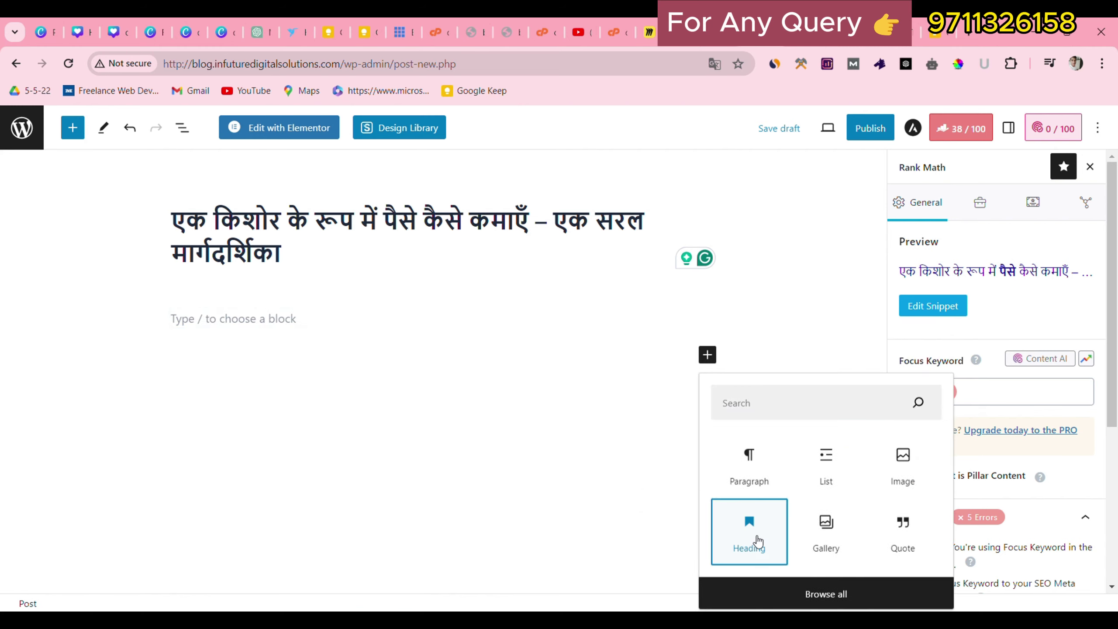
click(749, 535)
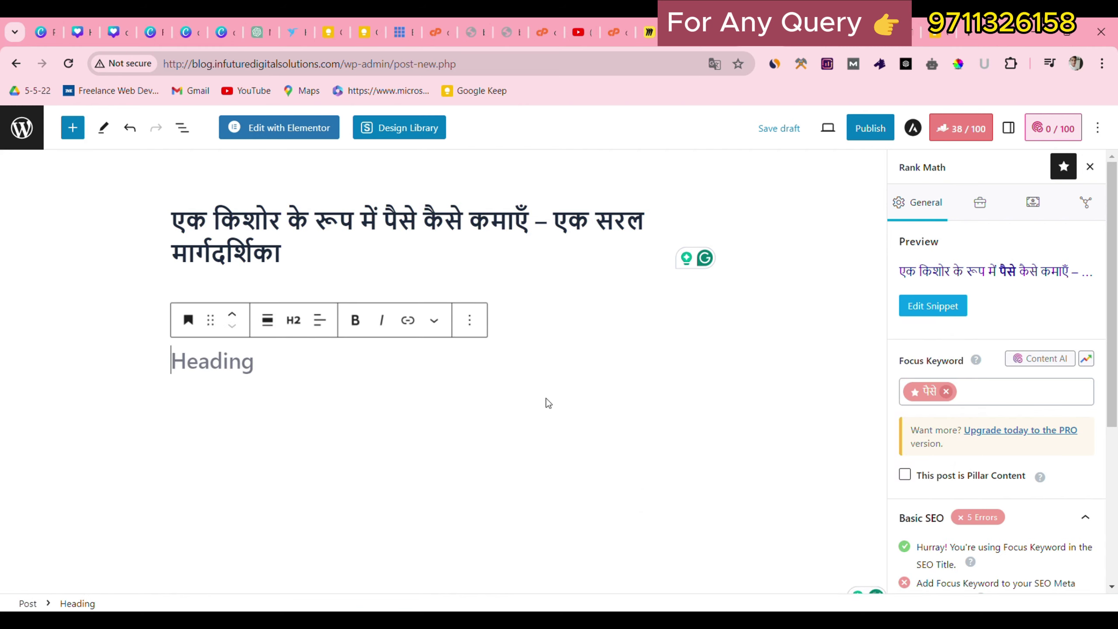
click(302, 328)
click(300, 364)
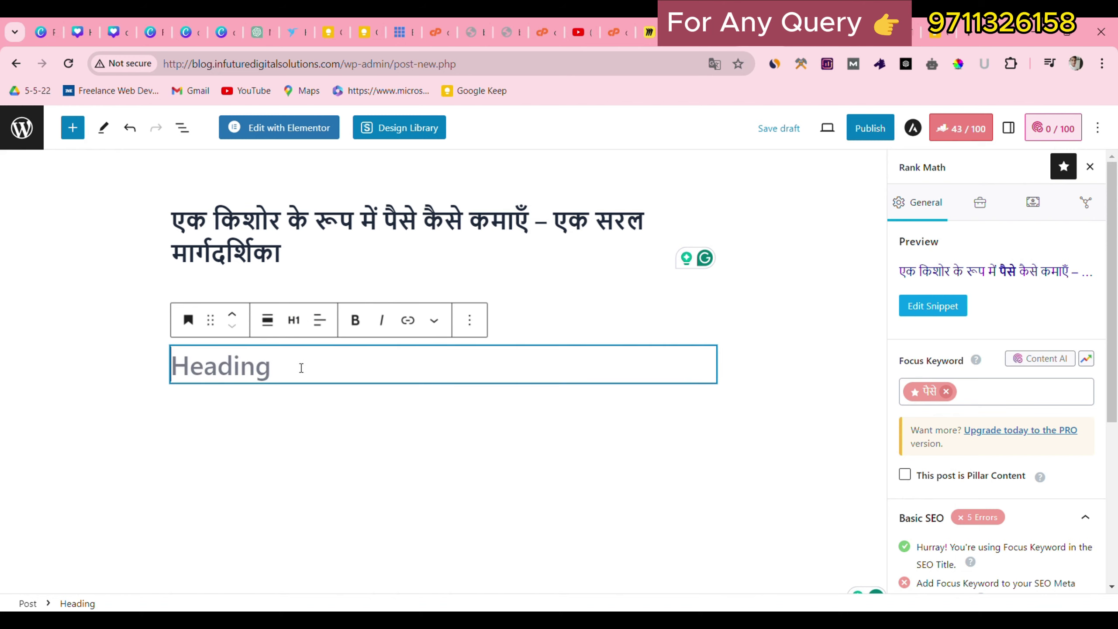
text(कम उम्र में आर्थिक रूप से स्वतंत्र बनना अब कई भारतीय किशोरों का सपना है। 'किशोरावस्था में पैसा कैसे कमाया जाए?')
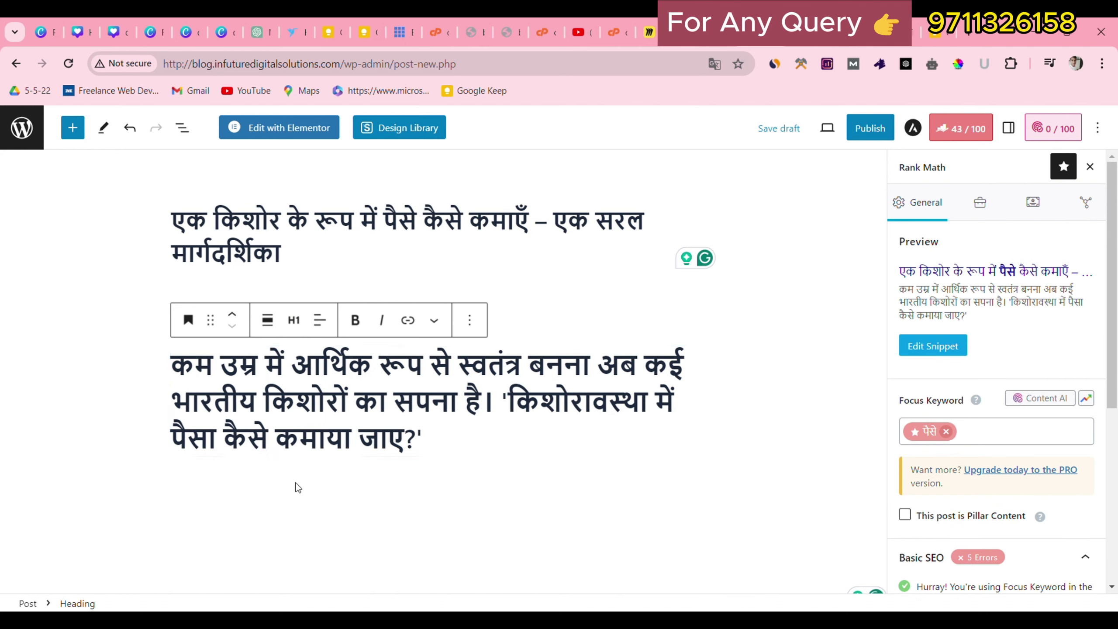
key(BackSpace)
Add an empty Paragraph block below the H1 heading.
click(305, 517)
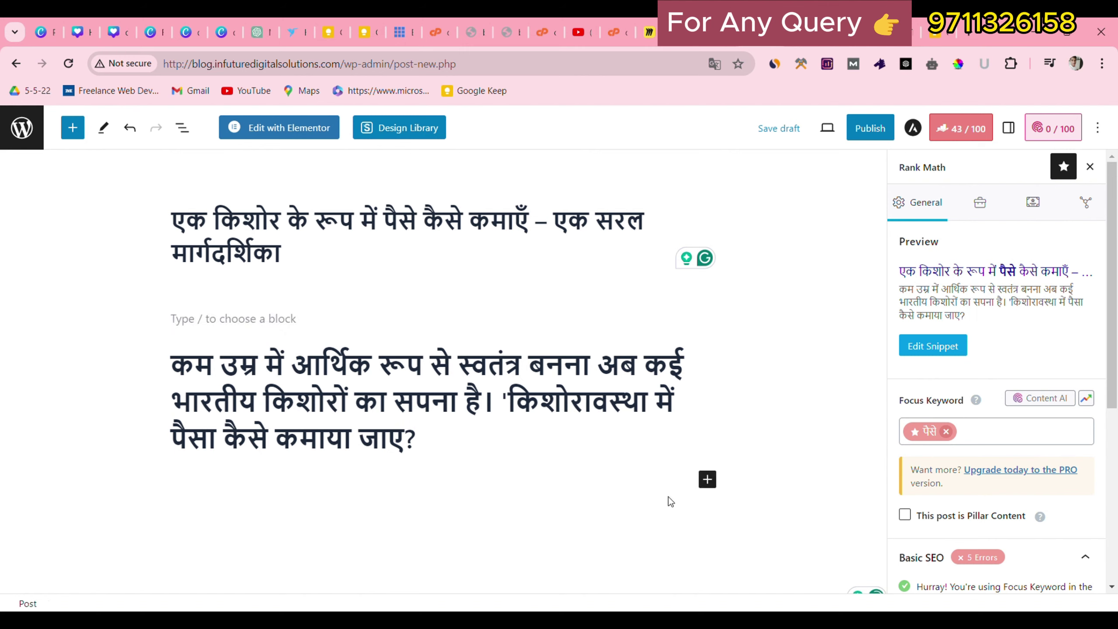
click(708, 480)
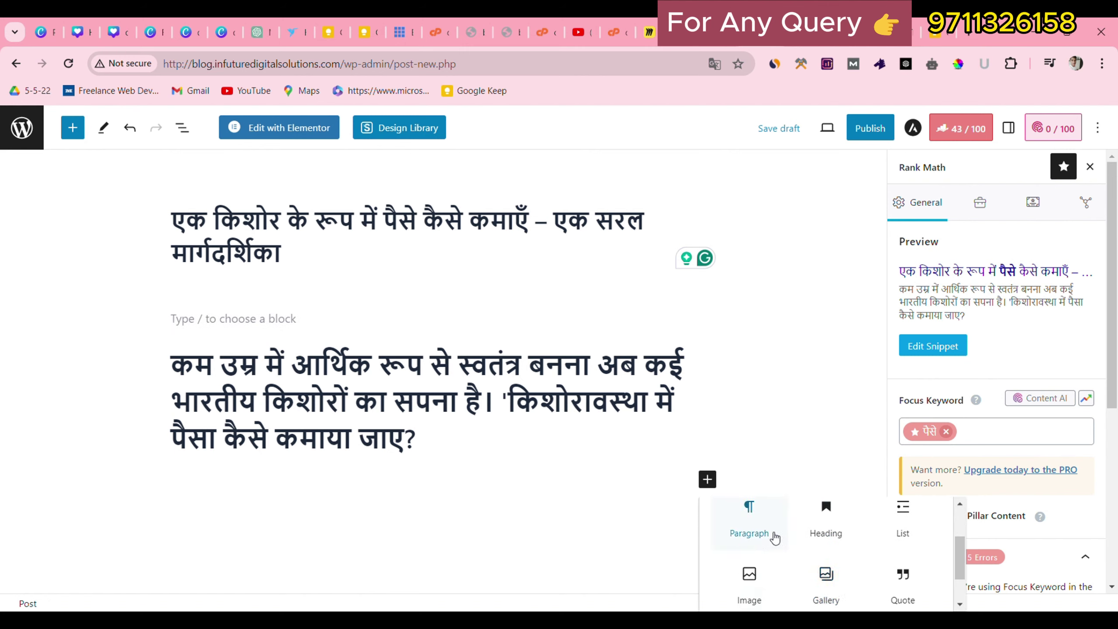
click(754, 531)
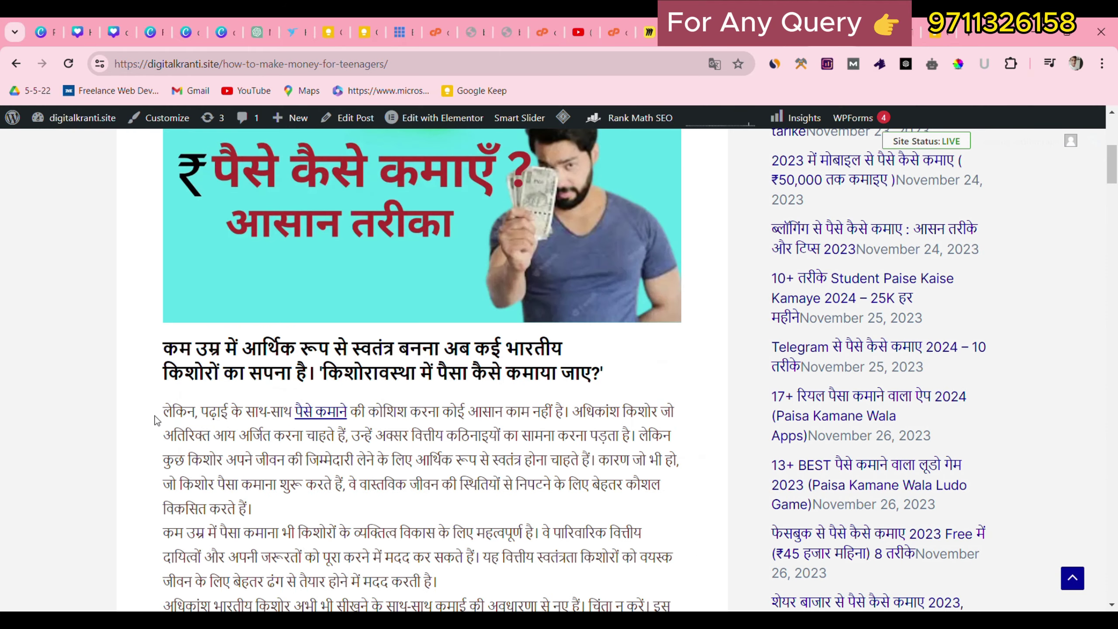
Paste the three copied Hindi intro paragraphs into the empty paragraph.
drag(157, 418, 554, 547)
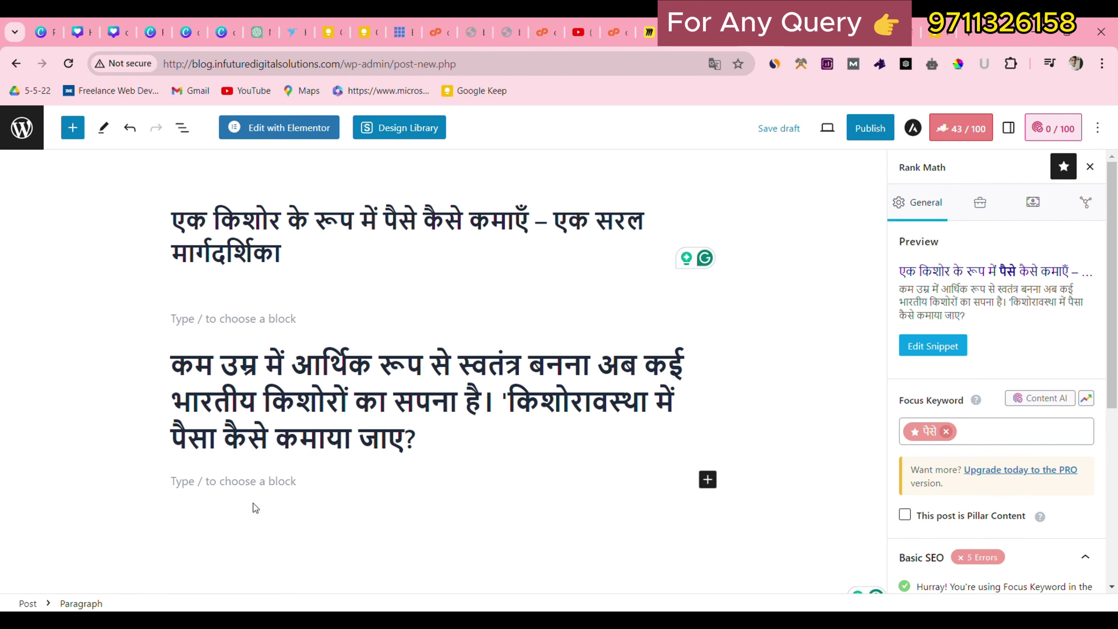
click(246, 493)
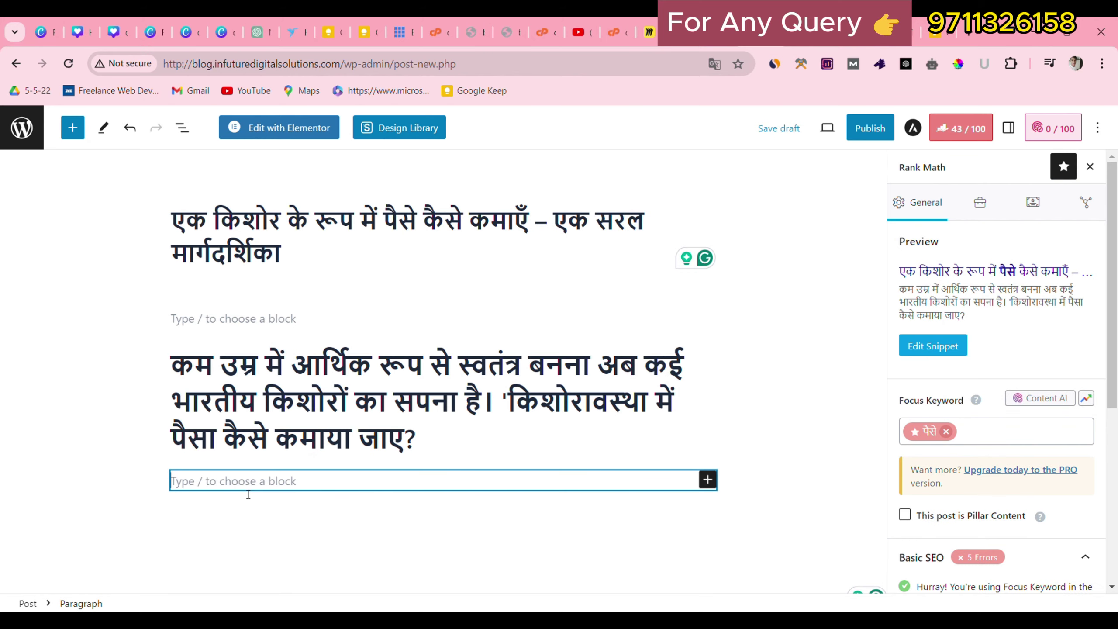
key(ctrl+v)
scroll(336, 505, down, 2)
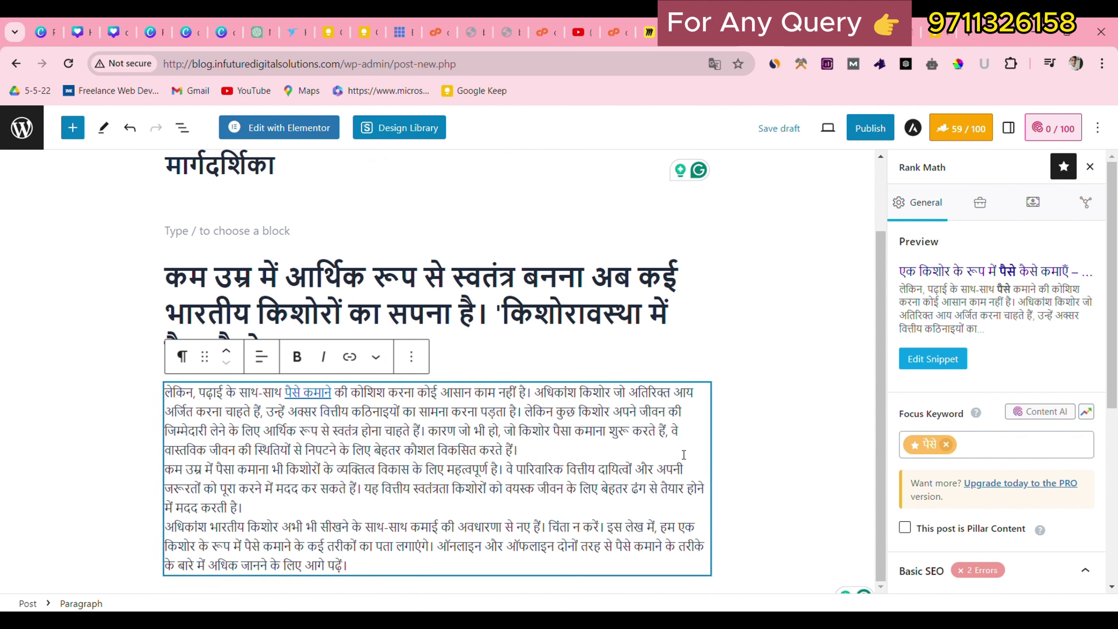
click(700, 585)
Insert a Heading block below the intro paragraphs.
scroll(700, 585, down, 1)
scroll(1100, 383, down, 2)
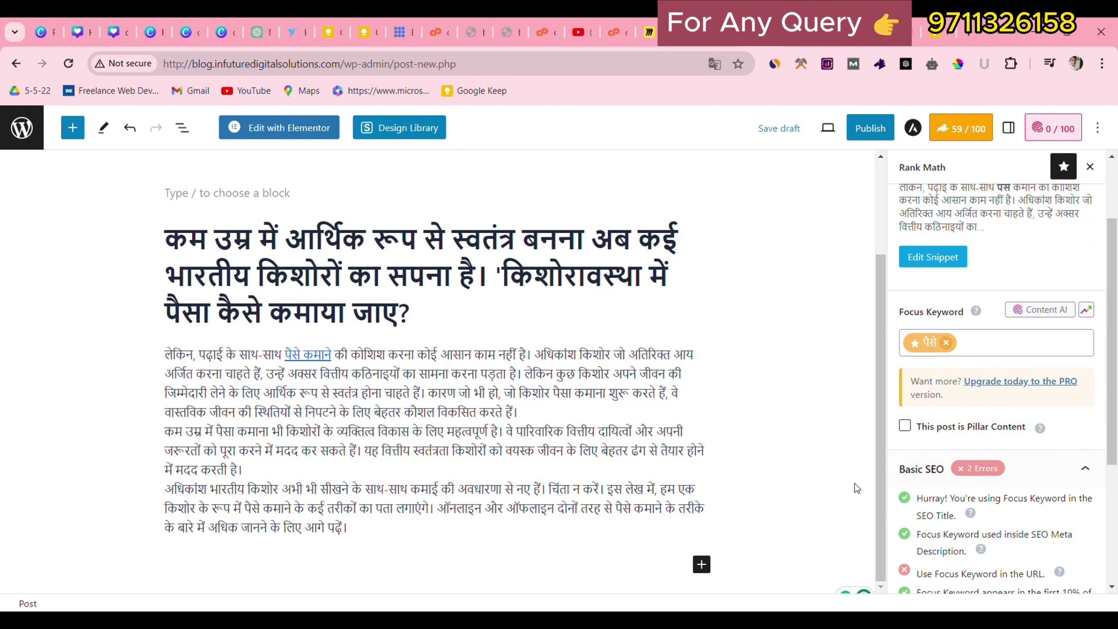
click(701, 565)
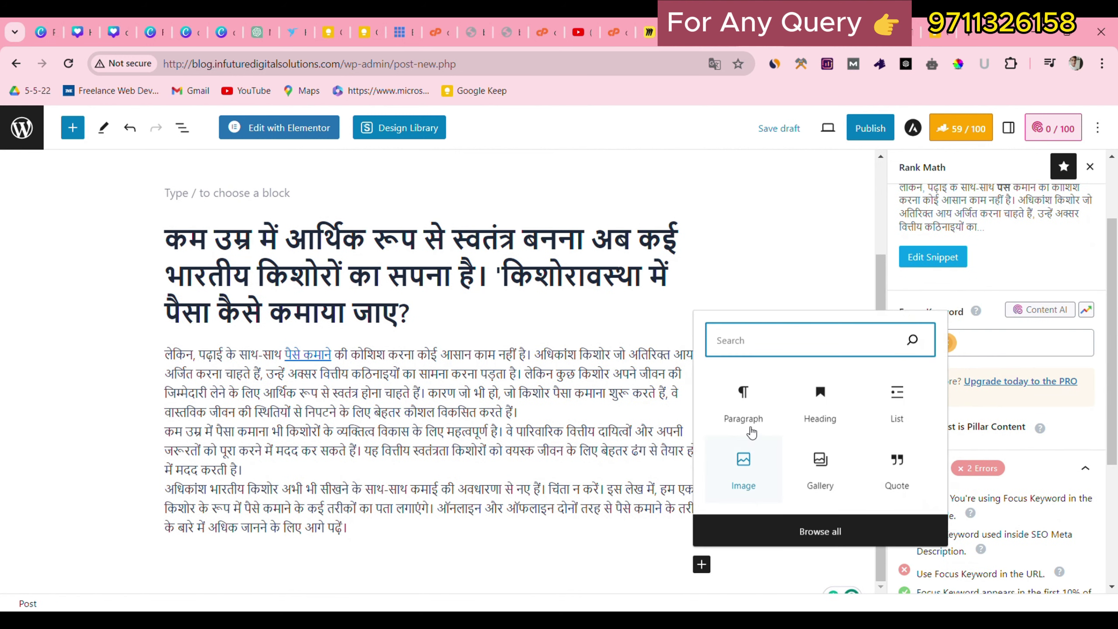
click(820, 403)
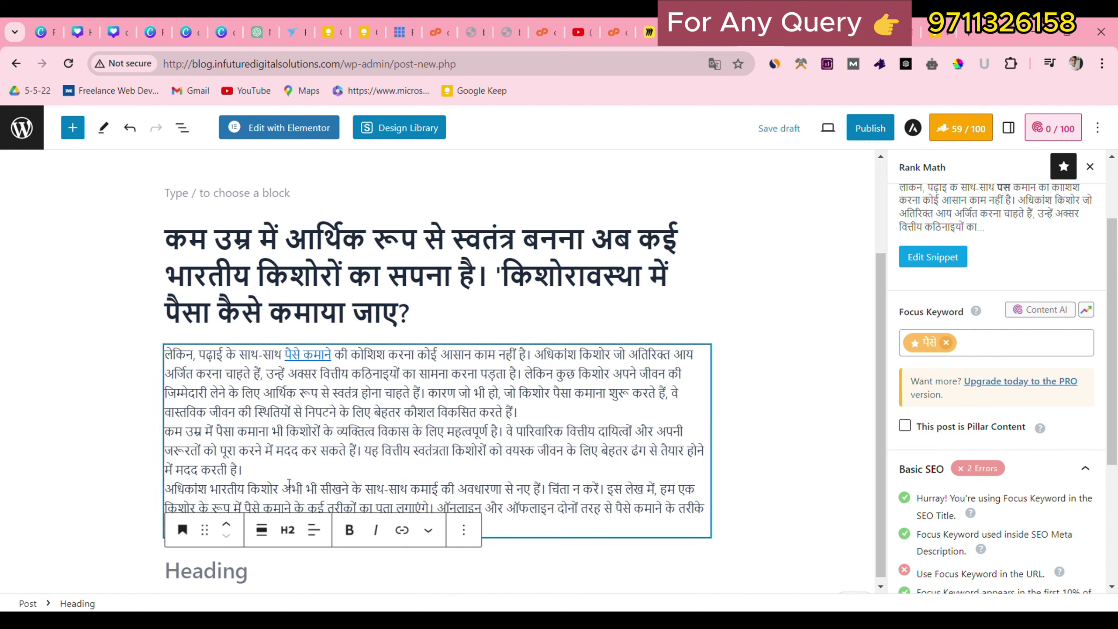
click(288, 531)
Keep the heading at H2 and fill it with the reference's online-earning heading.
click(297, 389)
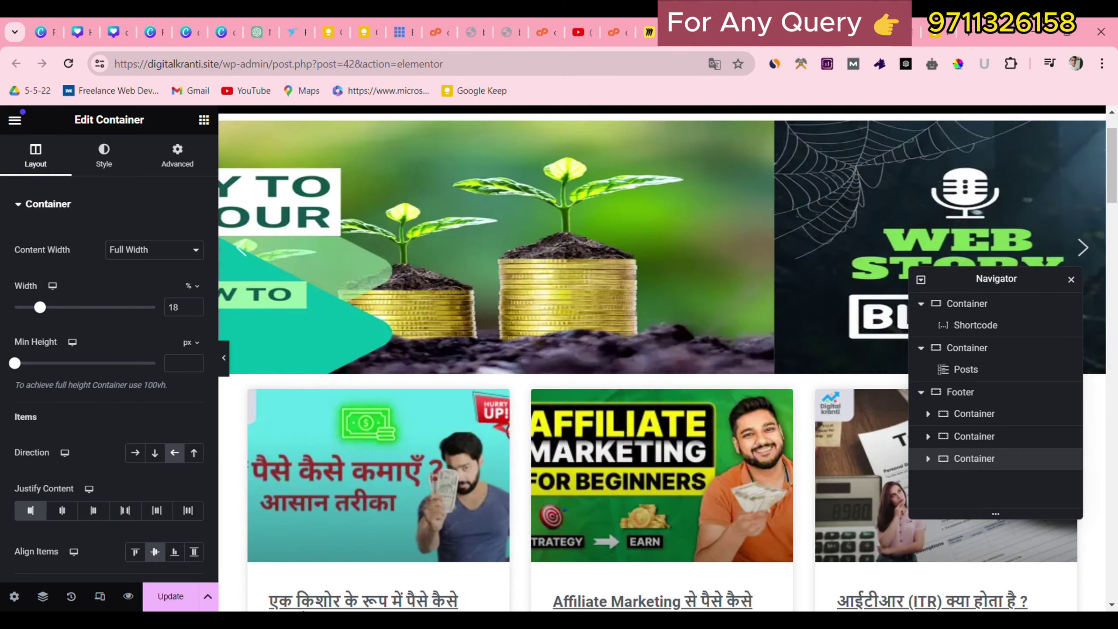
drag(164, 367, 598, 362)
key(ctrl+c)
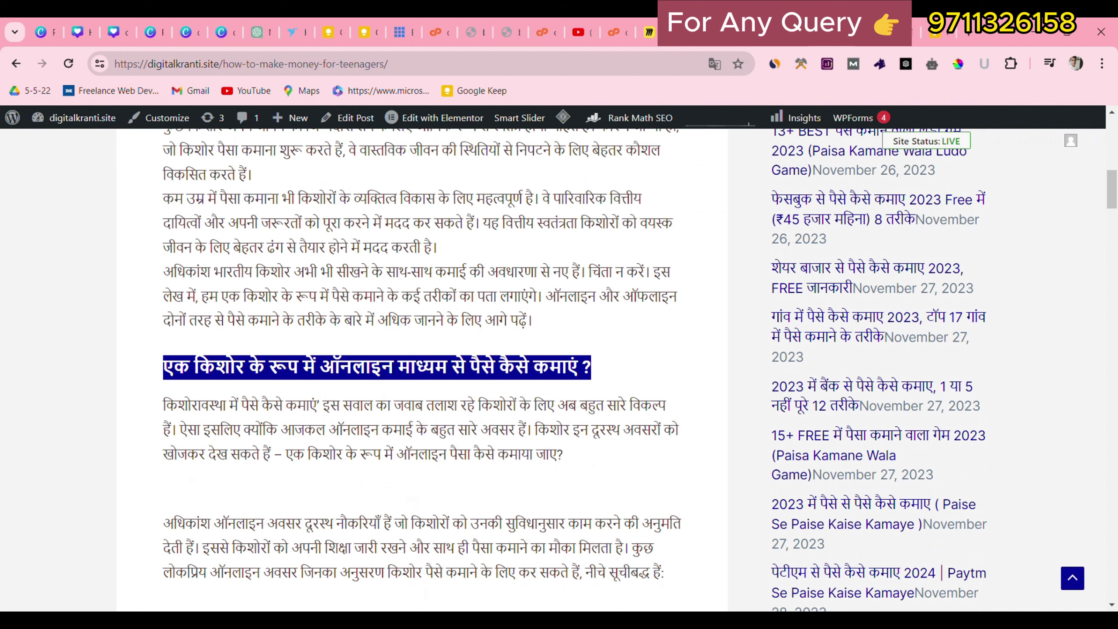
click(797, 32)
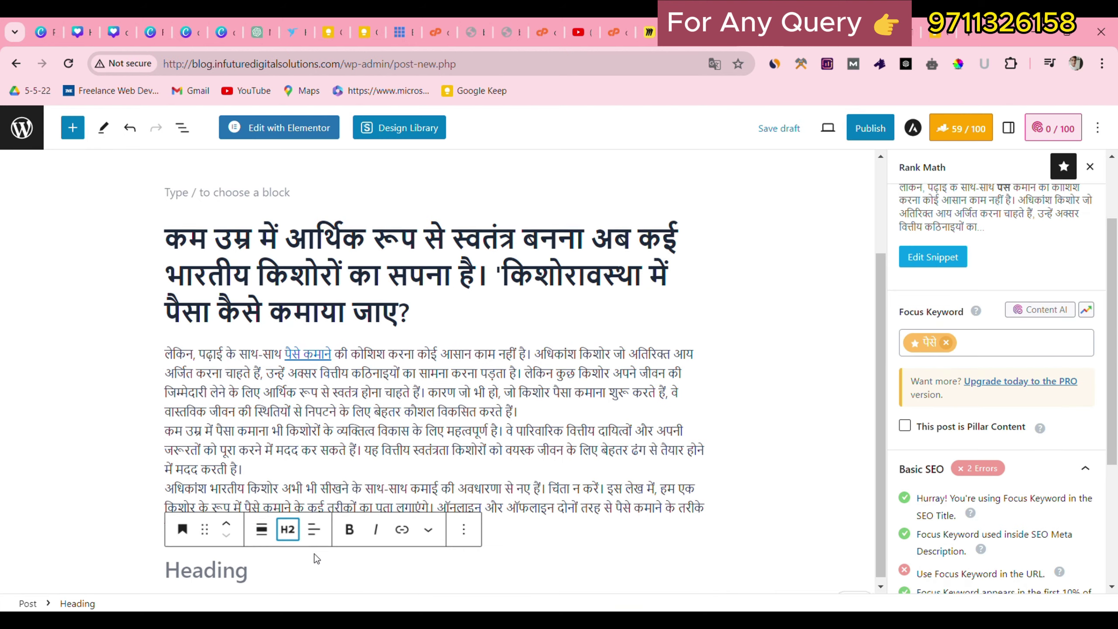
click(312, 563)
key(ctrl+v)
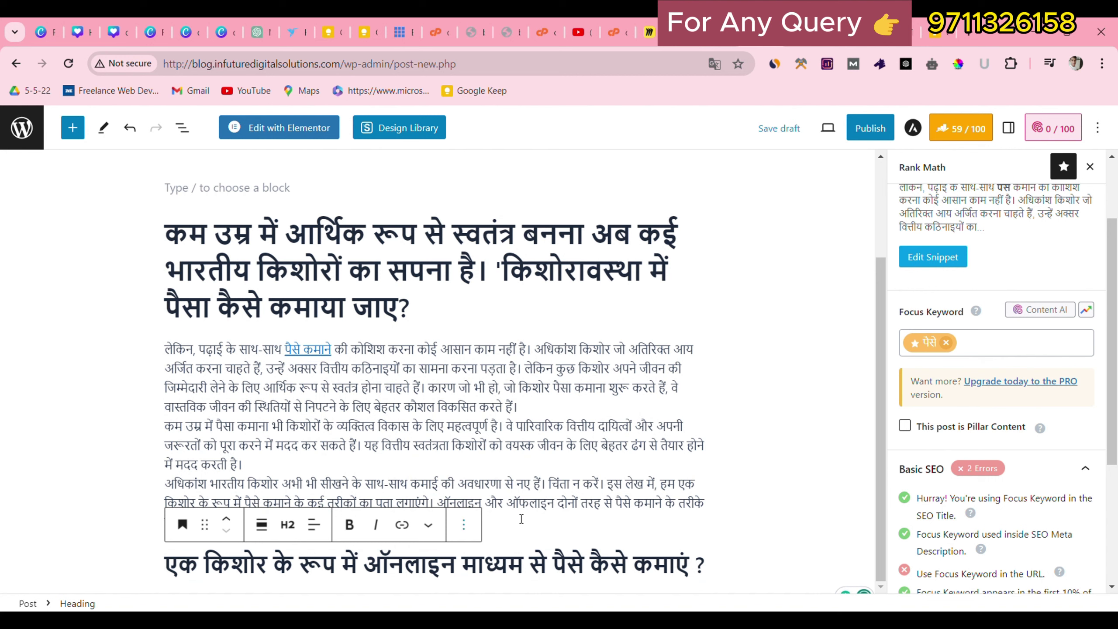
key(Return)
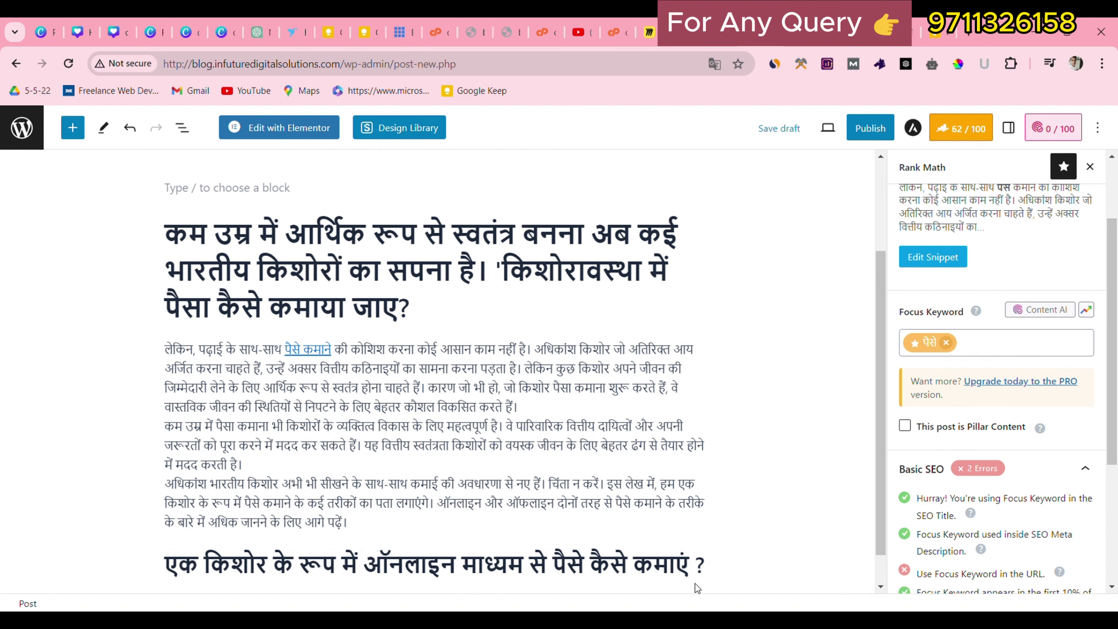
Add a Paragraph block containing the two copied paragraphs that follow that heading.
click(702, 564)
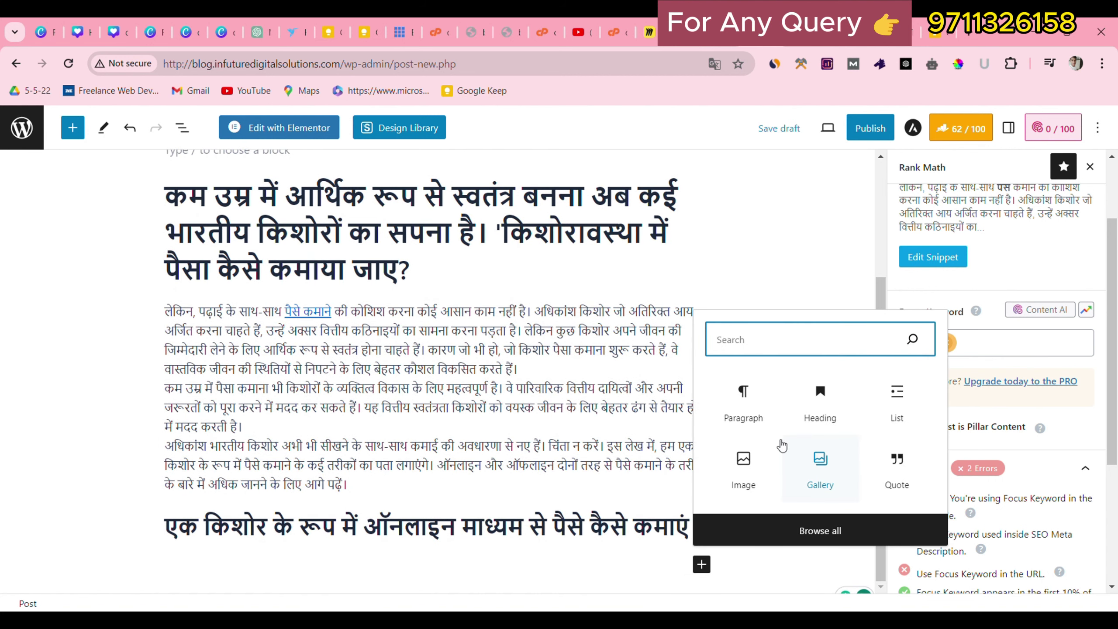
click(741, 411)
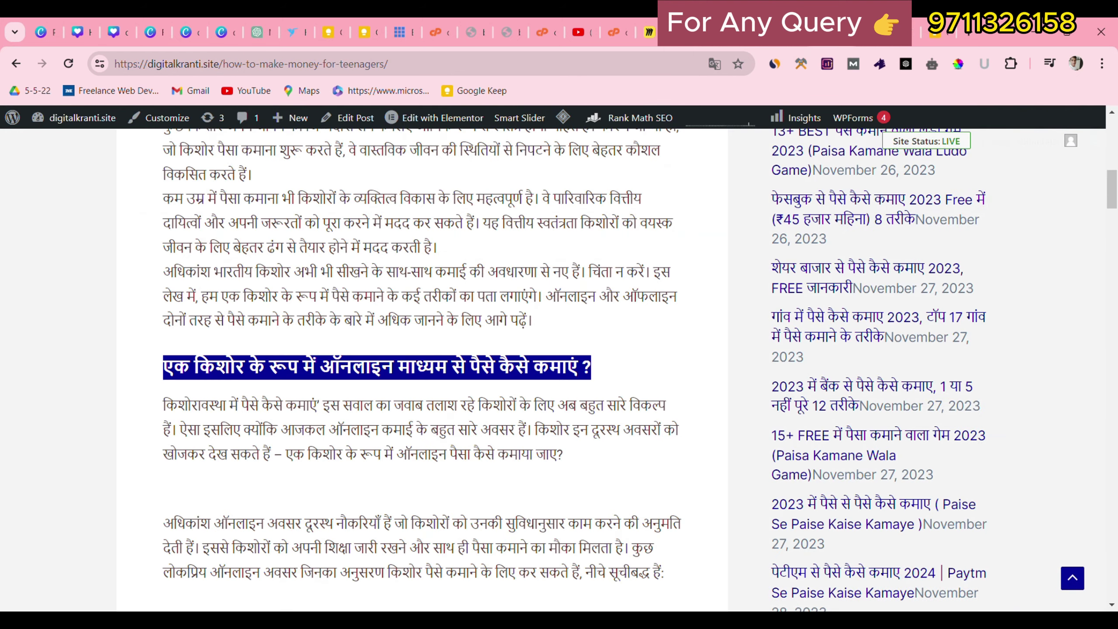
drag(164, 403, 676, 434)
scroll(304, 569, down, 11)
scroll(313, 193, up, 10)
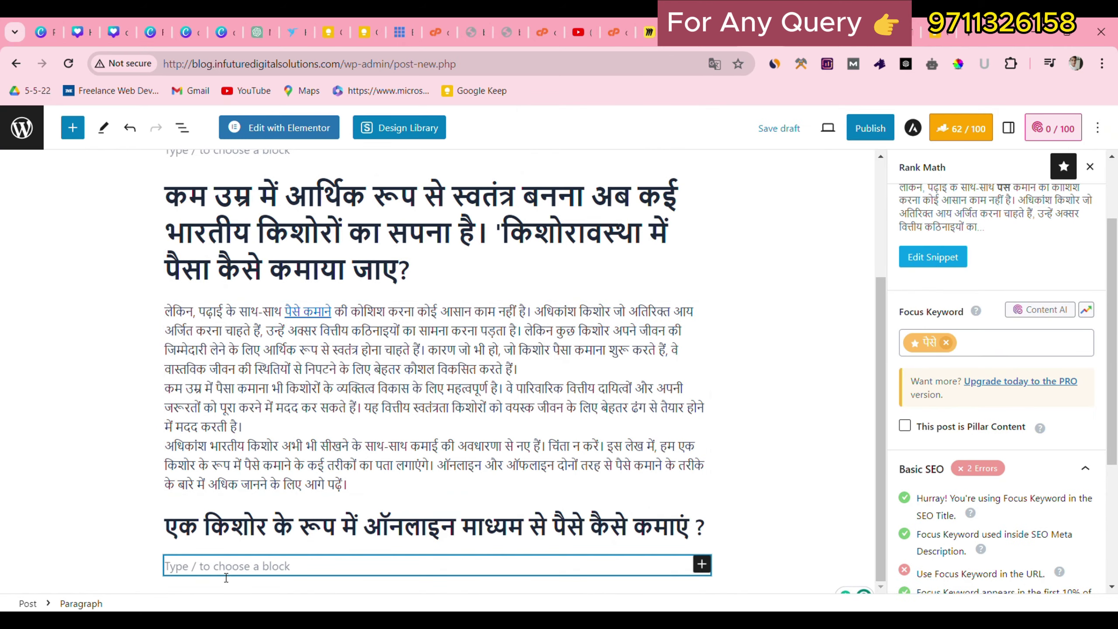
key(ctrl+v)
click(258, 405)
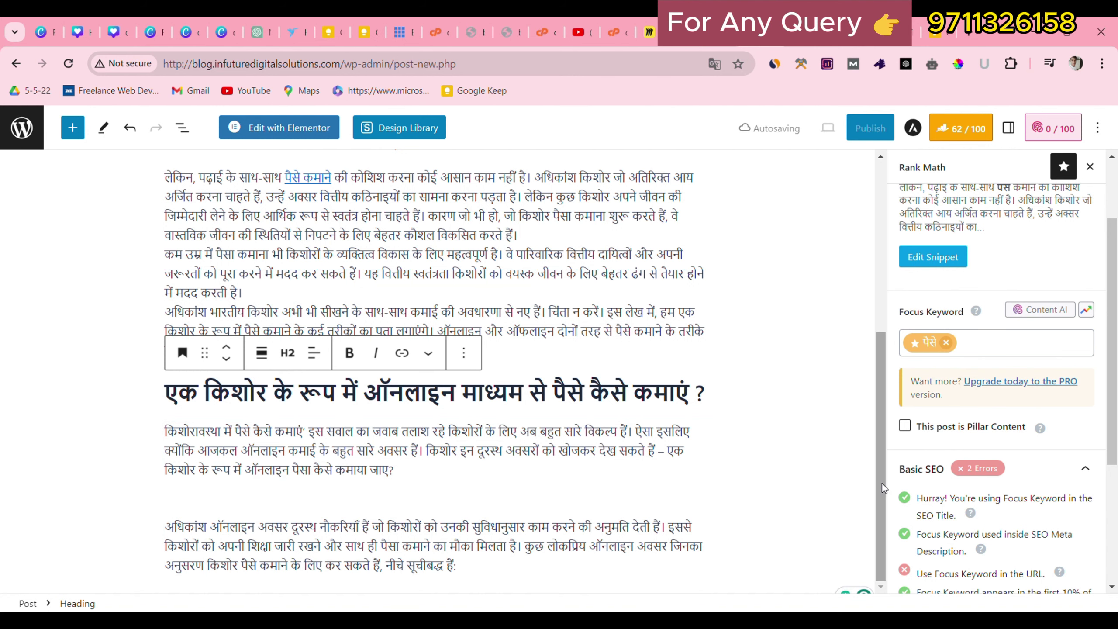
scroll(1116, 456, down, 2)
Add an H3 heading reading फ्रीलांस और गिग वर्क:-.
click(701, 586)
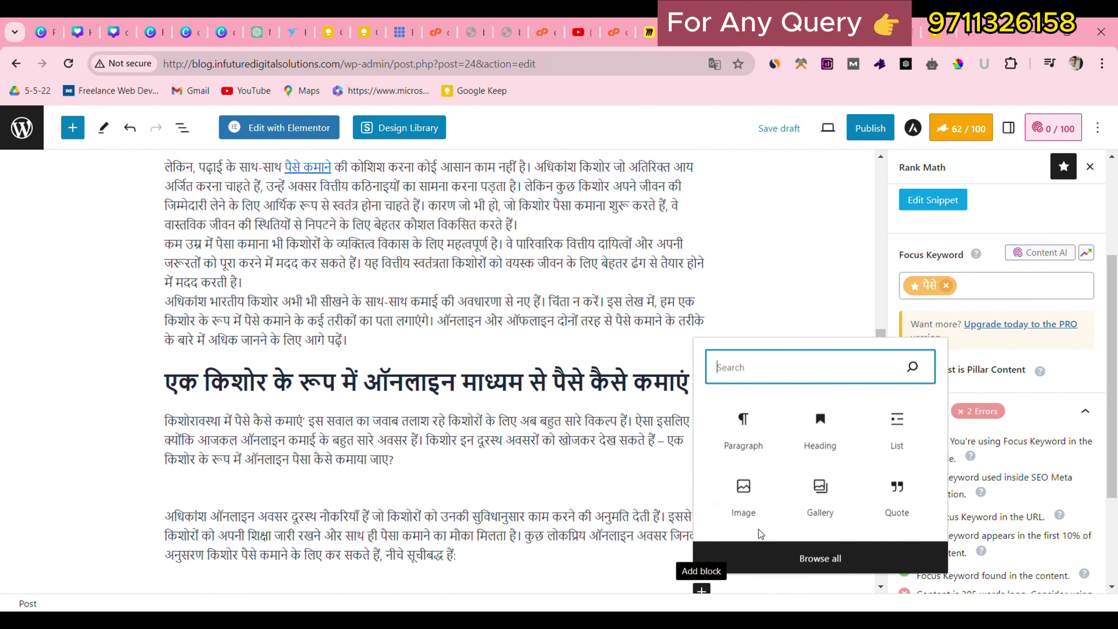
click(835, 446)
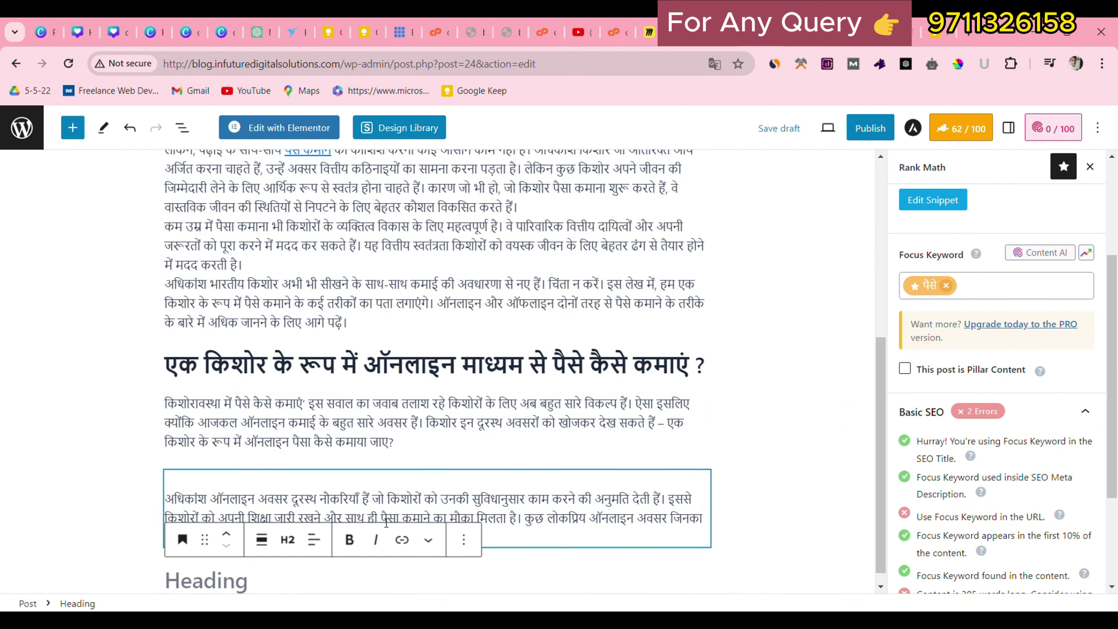
click(296, 540)
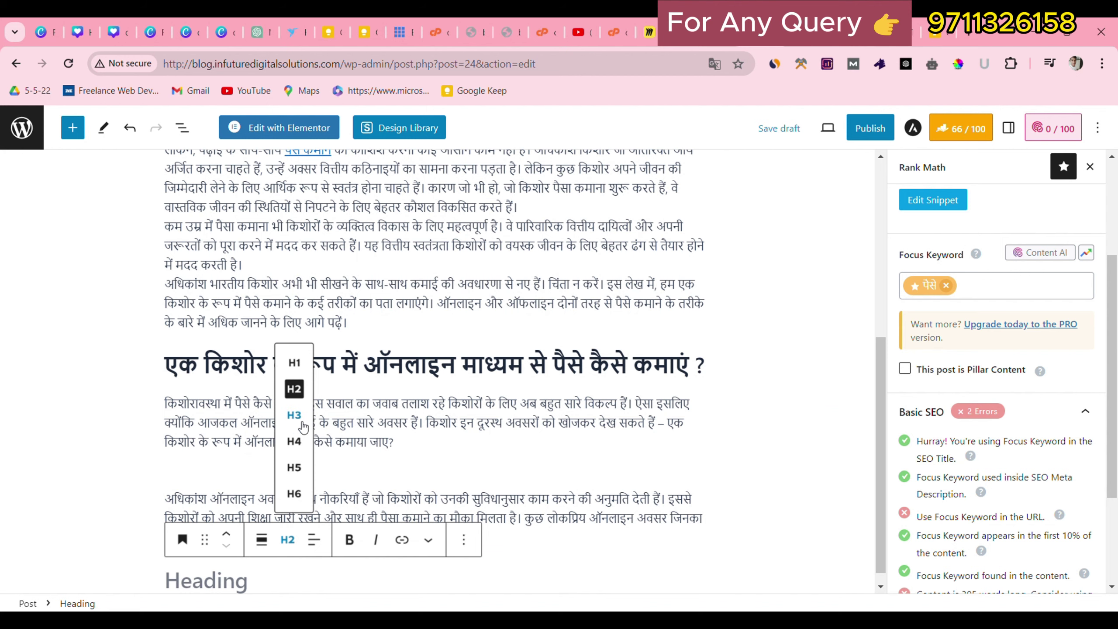
click(291, 435)
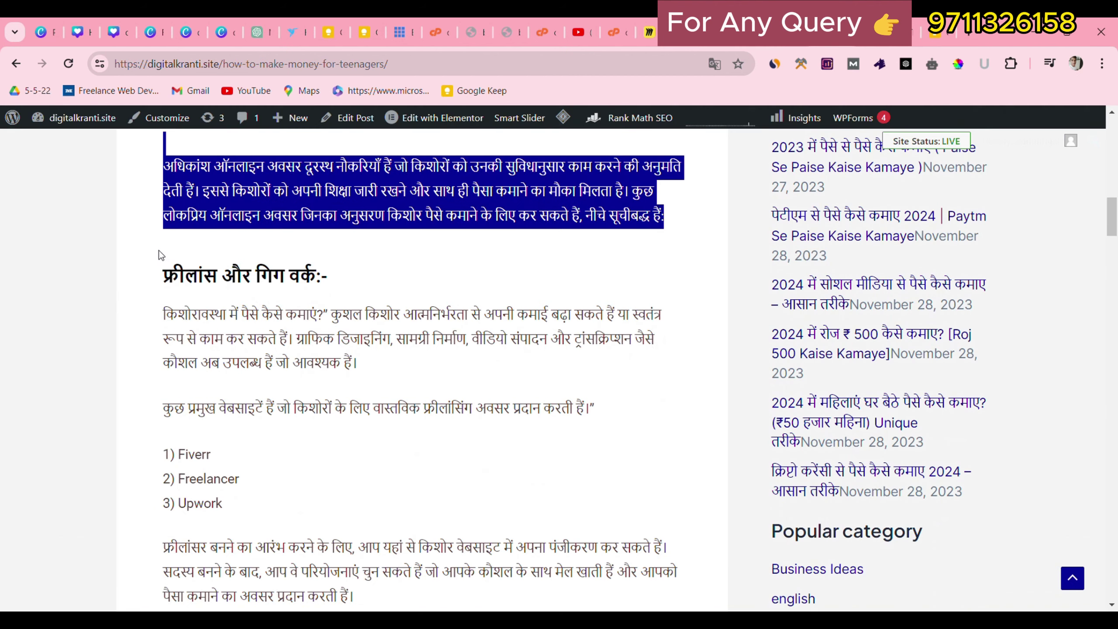
drag(162, 275, 363, 268)
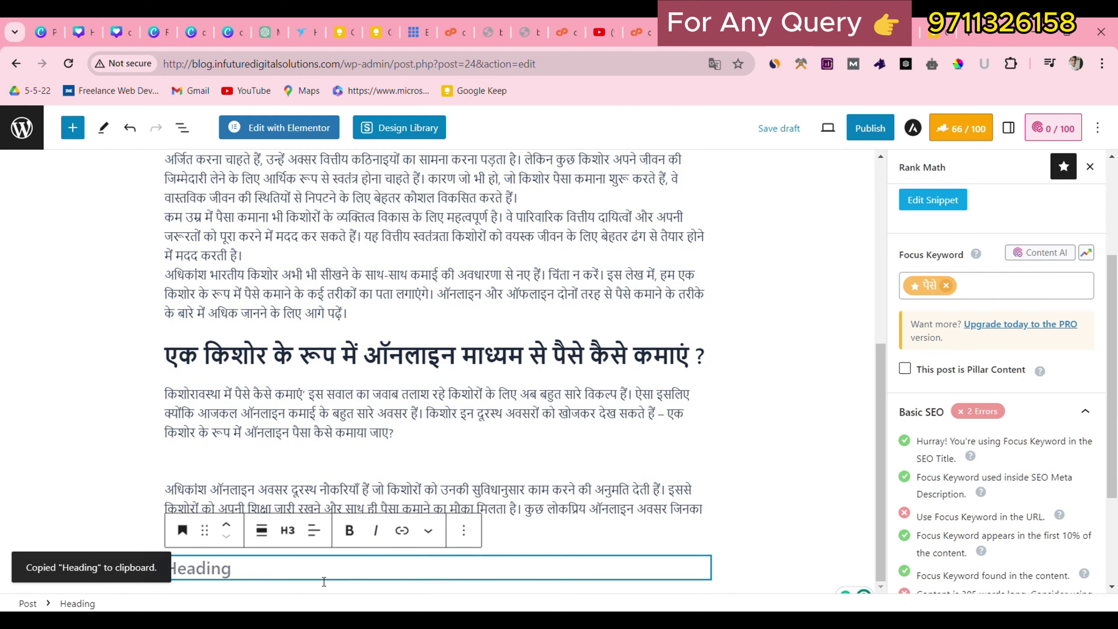
text(फ्रीलांस और गिग वर्क:-)
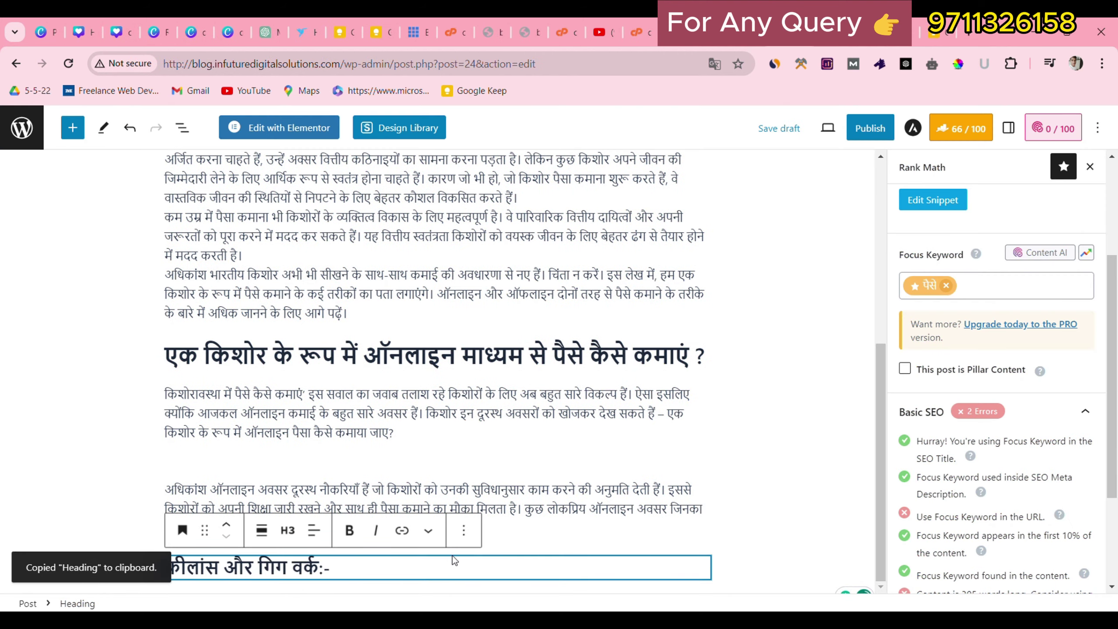
click(808, 524)
Add a paragraph with the reference sections from freelance work up to Entrepreneurship.
scroll(804, 544, down, 1)
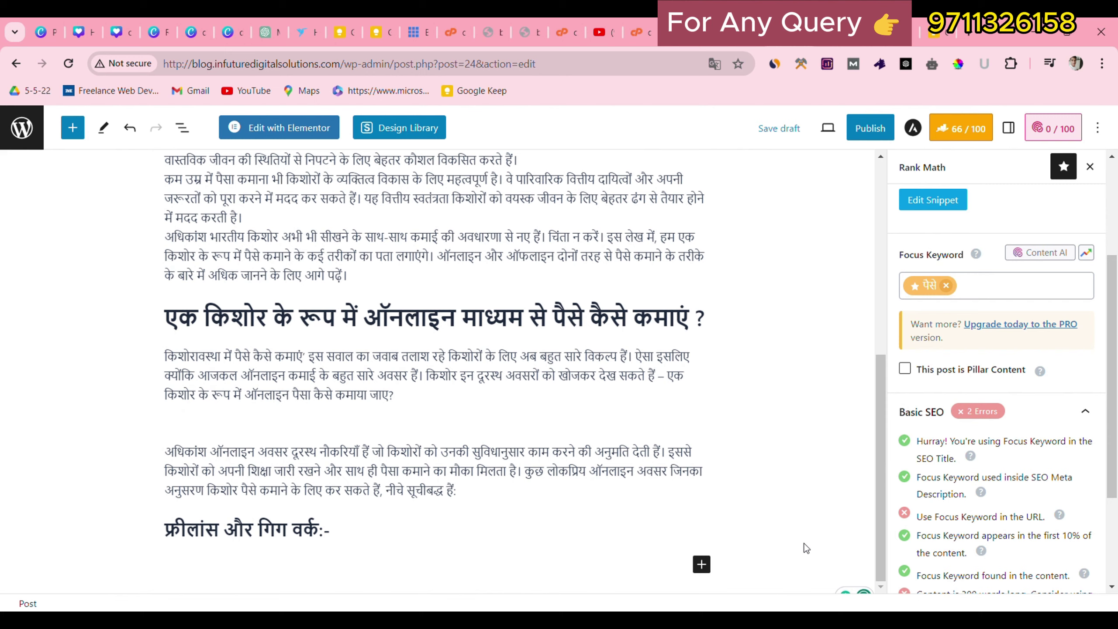
click(702, 565)
click(742, 402)
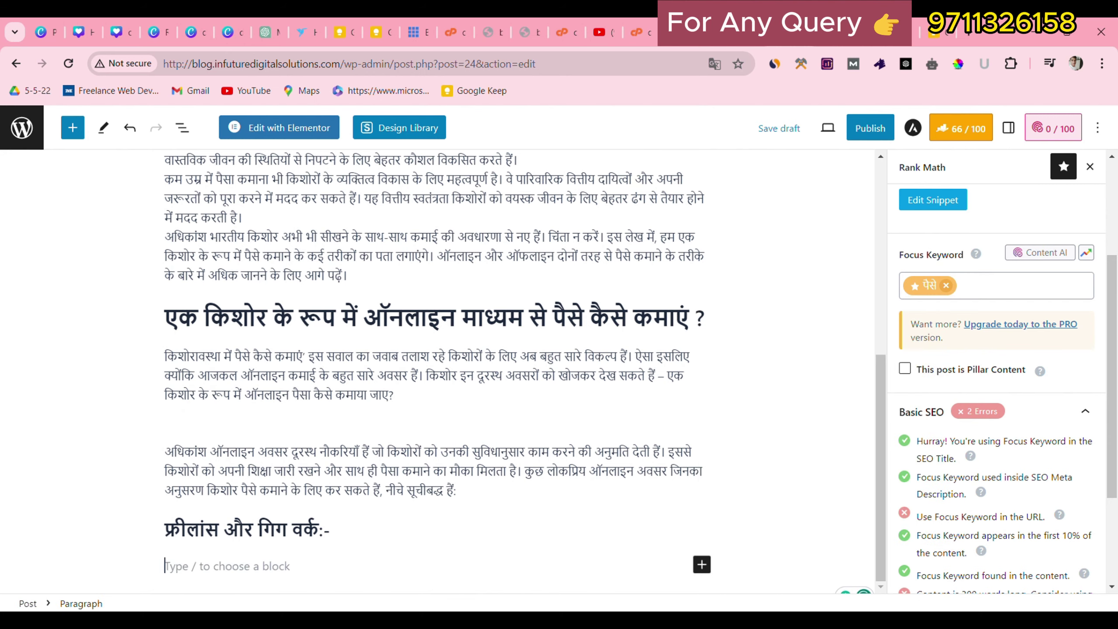
click(784, 33)
drag(161, 323, 372, 523)
scroll(373, 524, up, 3)
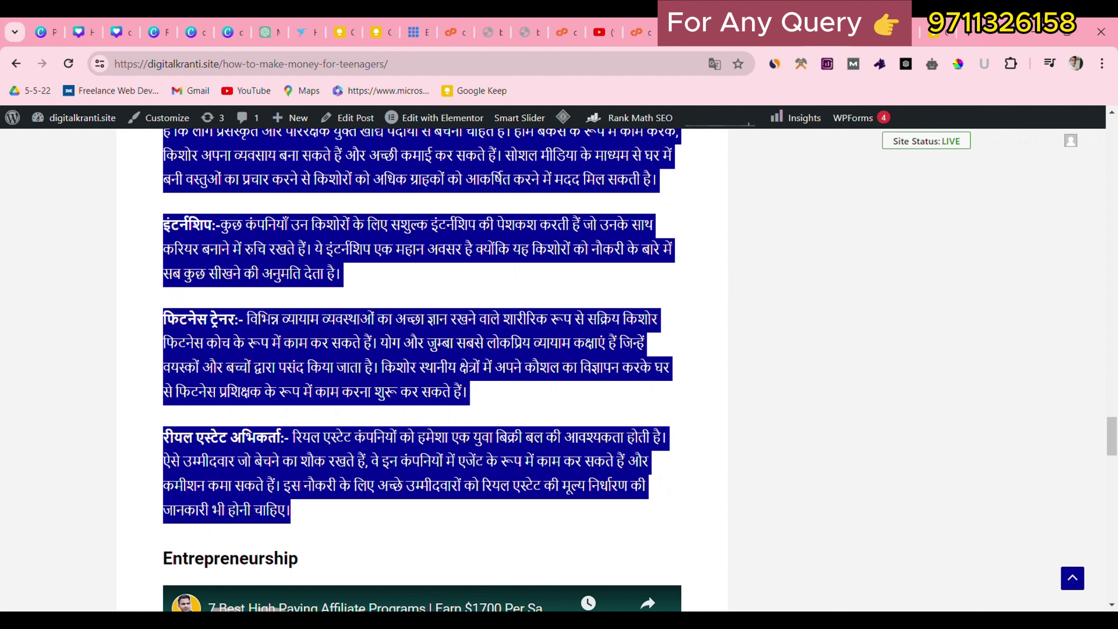
click(748, 32)
click(213, 578)
click(212, 567)
key(ctrl+v)
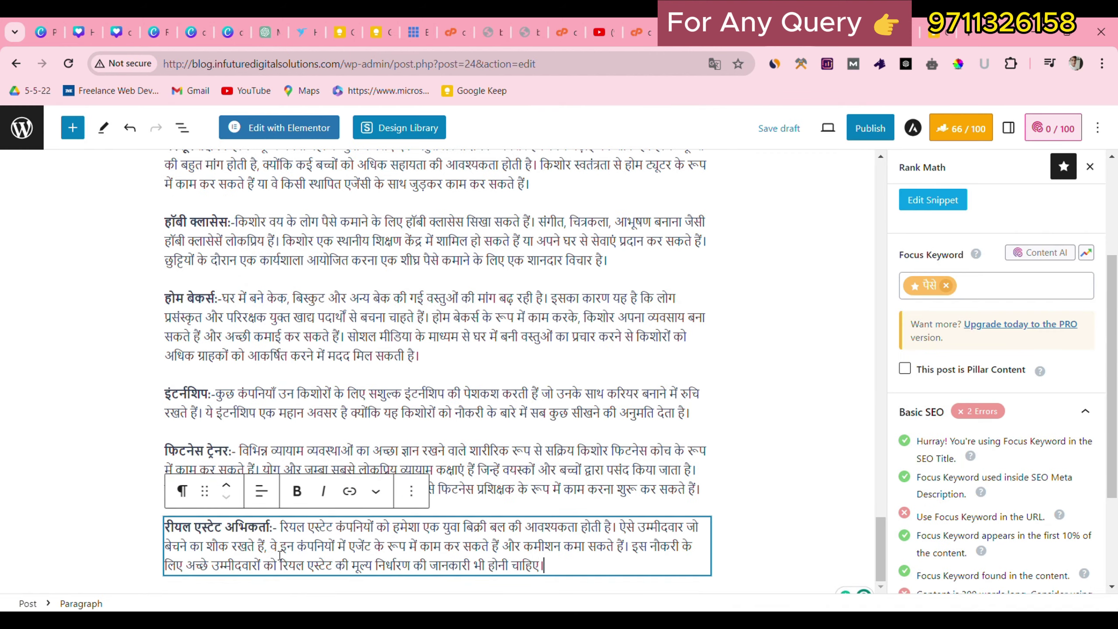
scroll(342, 314, up, 8)
scroll(342, 315, up, 10)
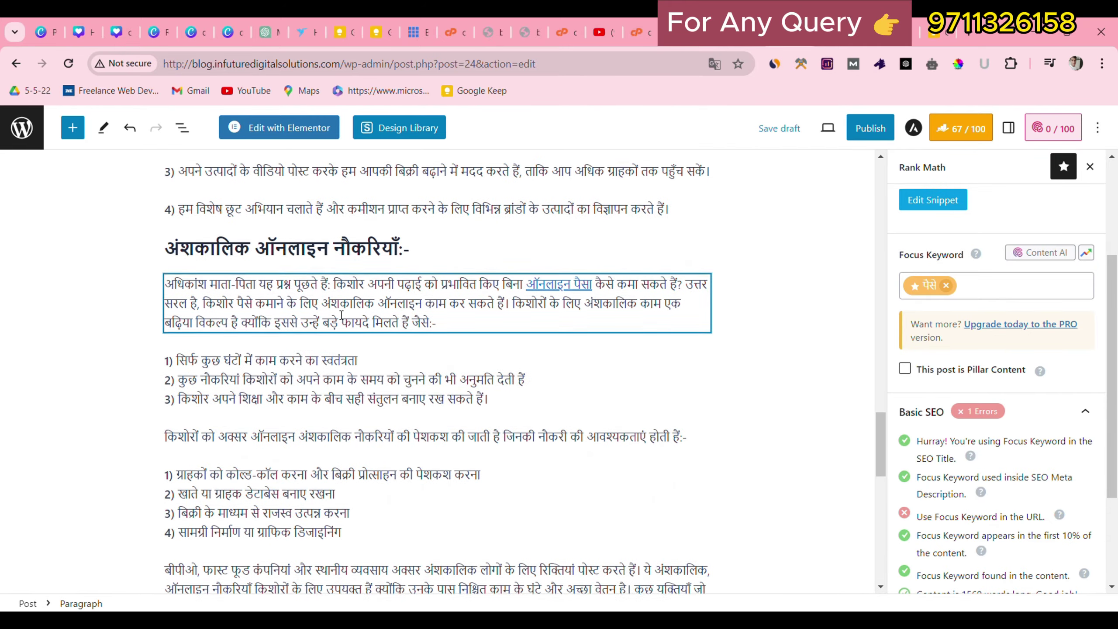
scroll(297, 333, up, 10)
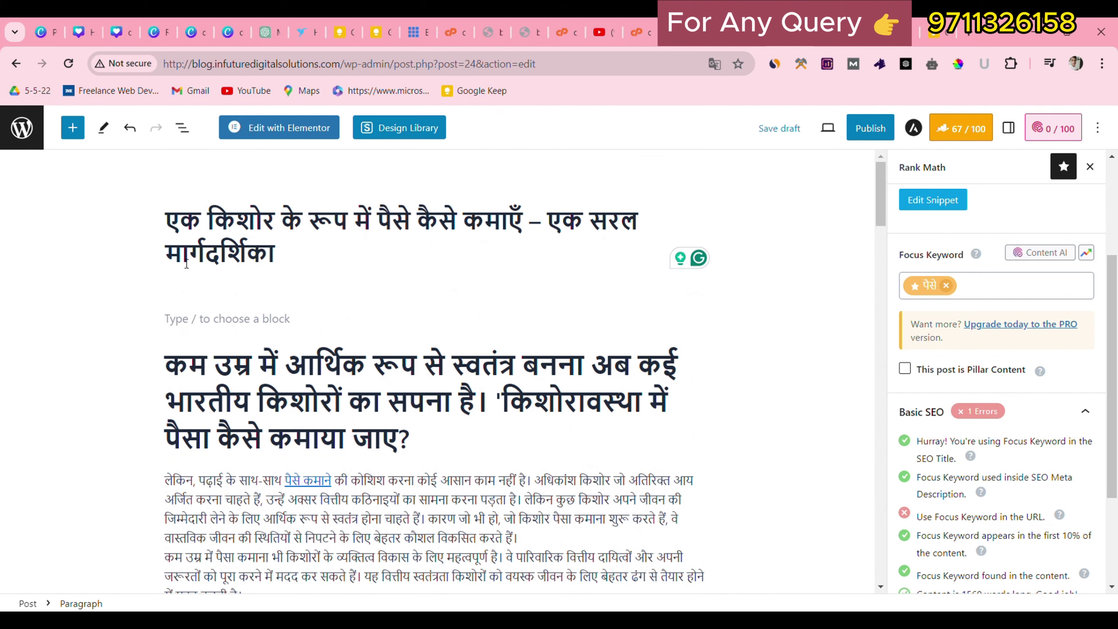
scroll(209, 405, down, 6)
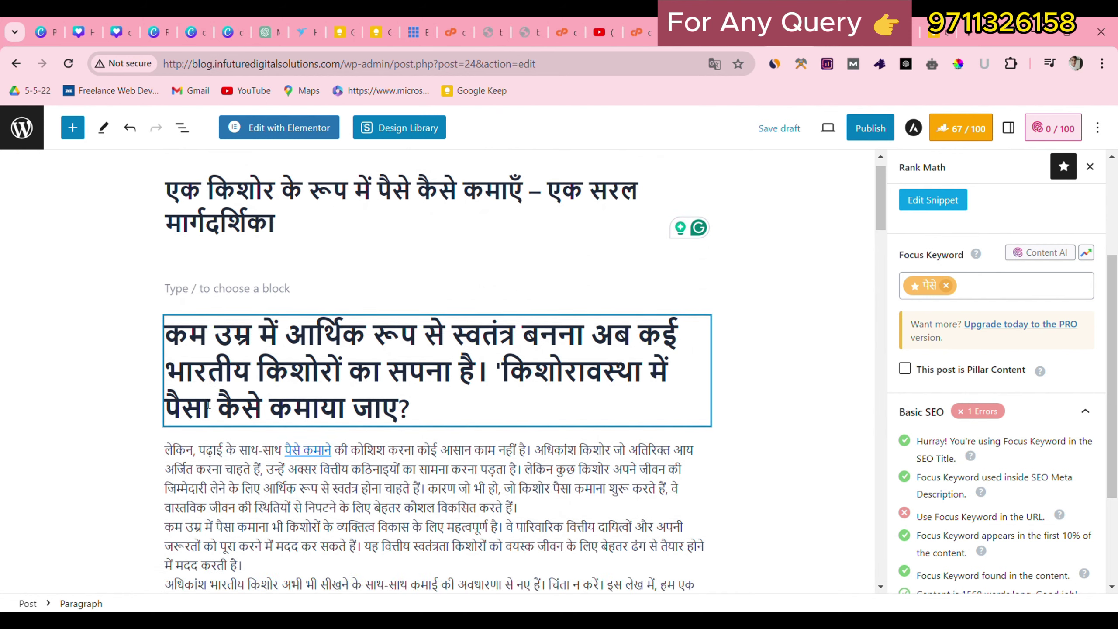
scroll(208, 405, down, 7)
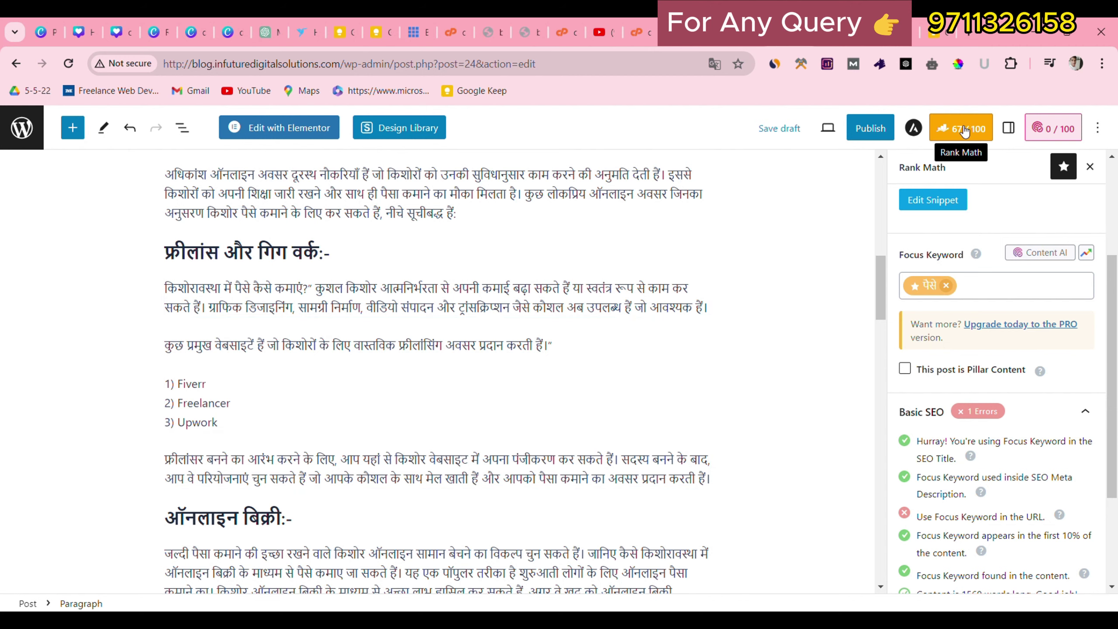
scroll(341, 330, up, 10)
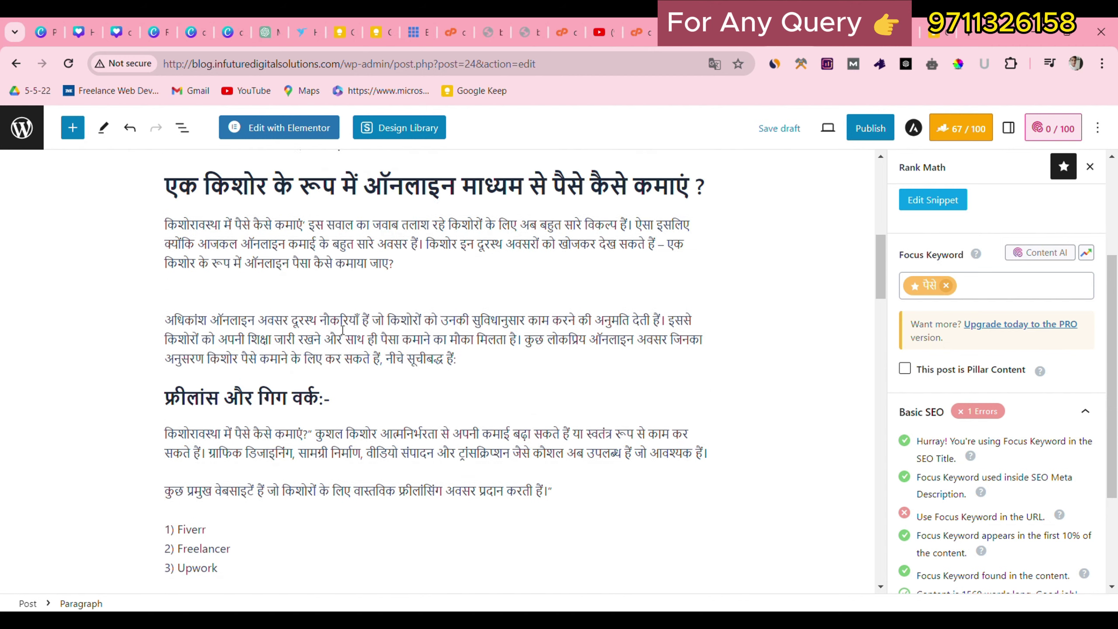
click(968, 292)
drag(377, 220, 416, 221)
key(ctrl+c)
scroll(414, 221, down, 6)
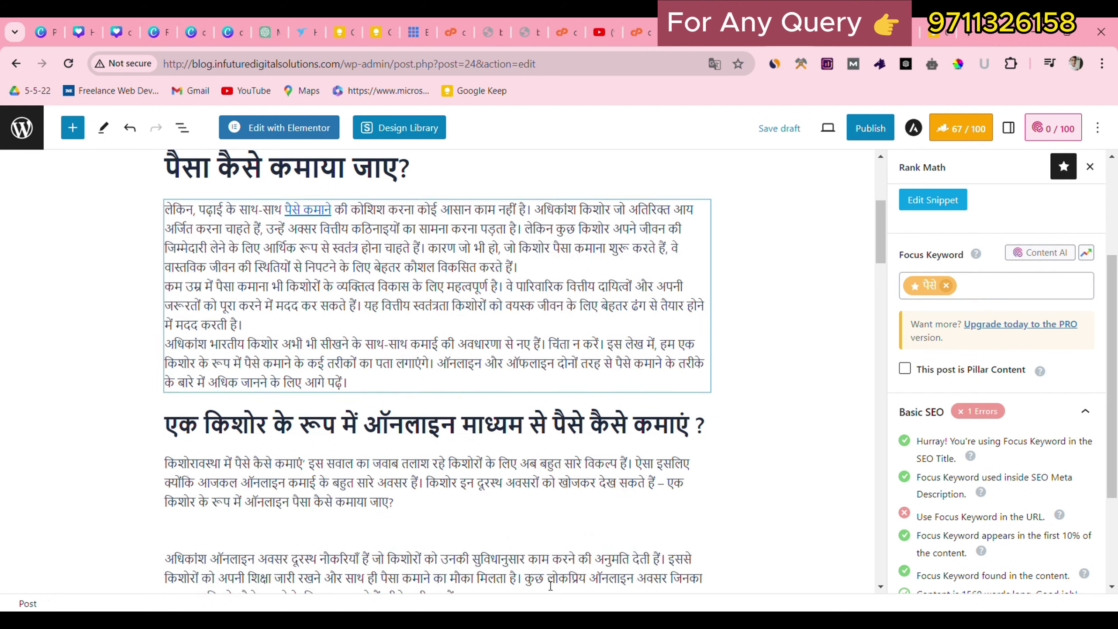
click(495, 503)
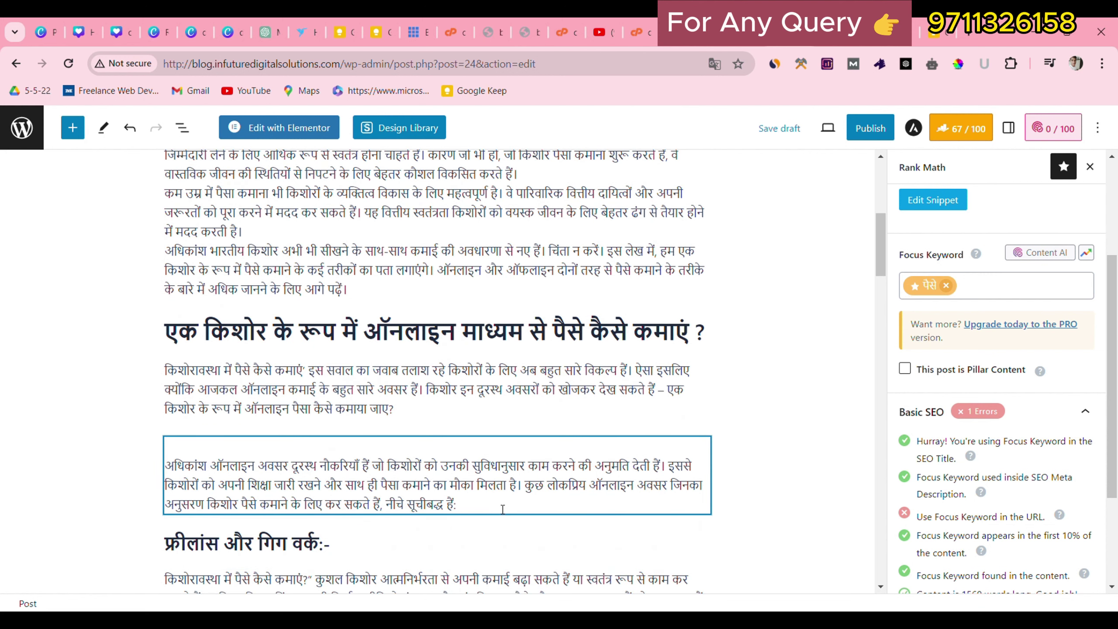
Paste the keyword पैसे repeatedly at the end of the paragraph.
click(502, 509)
key(ctrl+v)
key(ctrl+v)
key(ctrl+v)
key(ctrl+v)
key(ctrl+v)
key(ctrl+v)
key(ctrl+v)
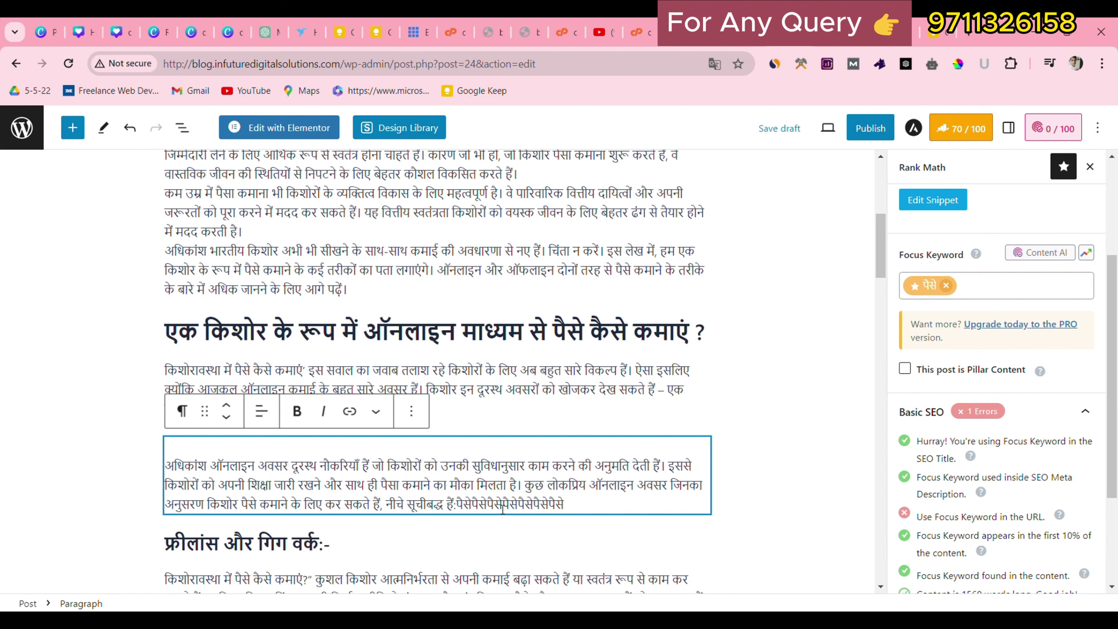
key(ctrl+v)
key(ctrl+v)
key(ctrl+v)
key(ctrl+v)
key(ctrl+v)
key(ctrl+v)
key(ctrl+v)
key(ctrl+v)
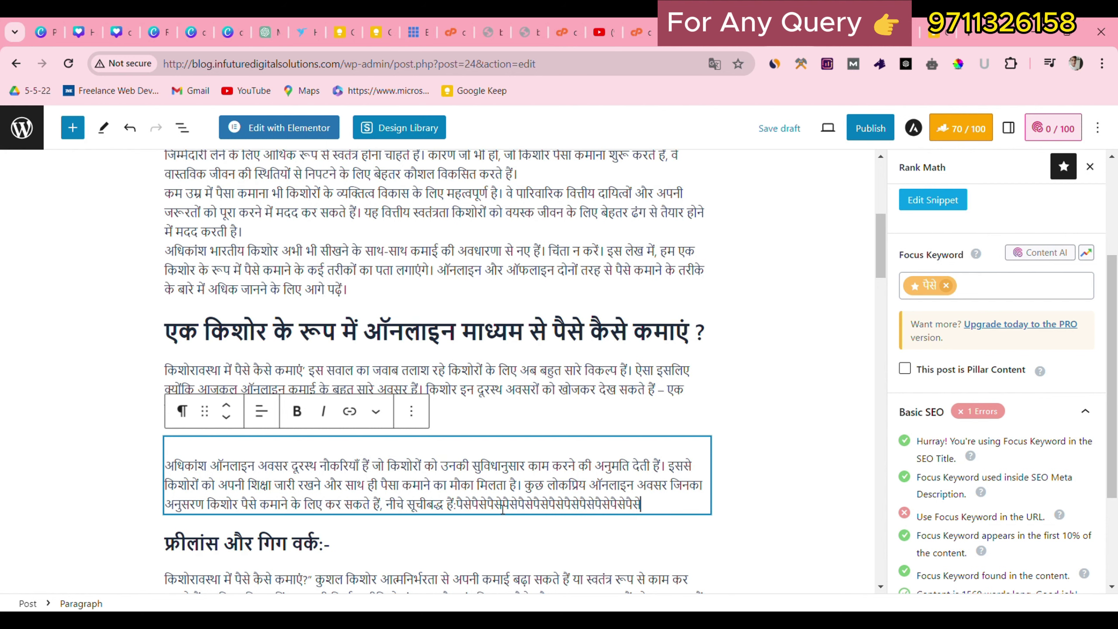
key(ctrl+v)
key(ctrl+v)
key(ctrl+v)
key(ctrl+v)
key(ctrl+v)
key(ctrl+v)
key(ctrl+v)
key(ctrl+v)
key(ctrl+v)
key(ctrl+v)
key(ctrl+v)
key(ctrl+v)
key(ctrl+v)
key(ctrl+v)
key(ctrl+v)
key(ctrl+v)
key(ctrl+v)
key(ctrl+v)
key(ctrl+v)
key(ctrl+v)
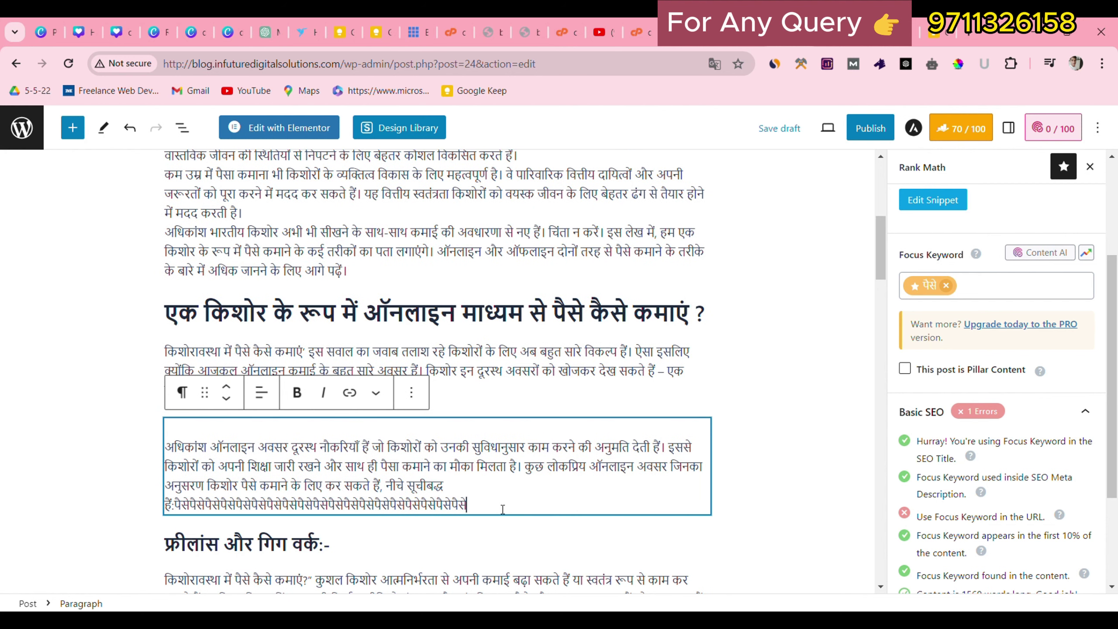
key(ctrl+v)
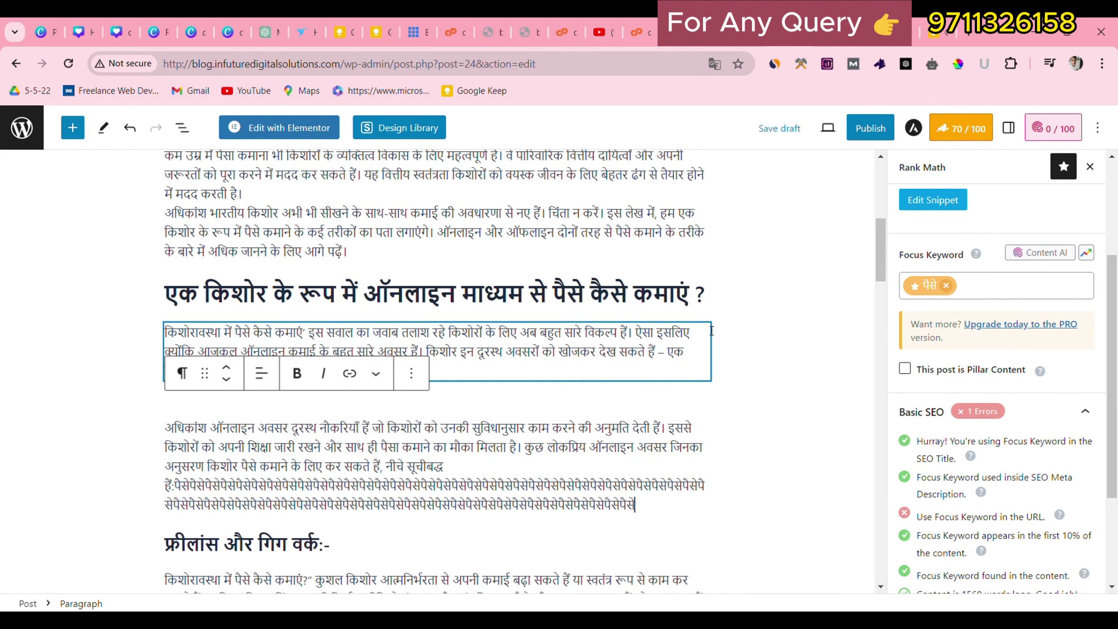
click(786, 212)
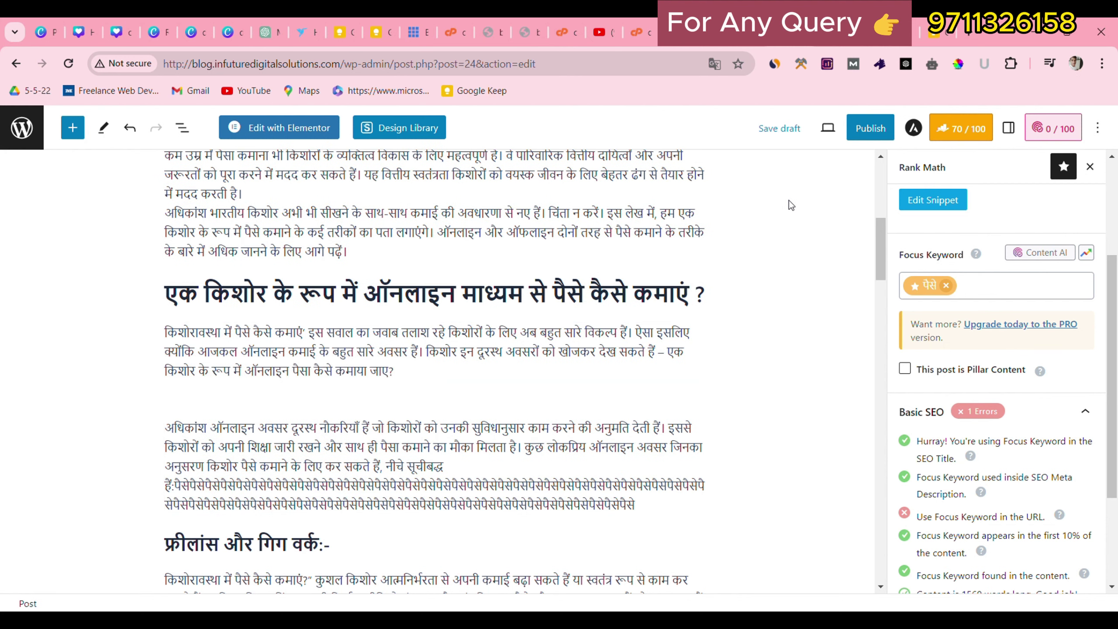
Delete the excess पैसे copies, leaving a single line of them.
click(645, 505)
drag(646, 508, 536, 491)
key(BackSpace)
key(BackSpace)
click(785, 273)
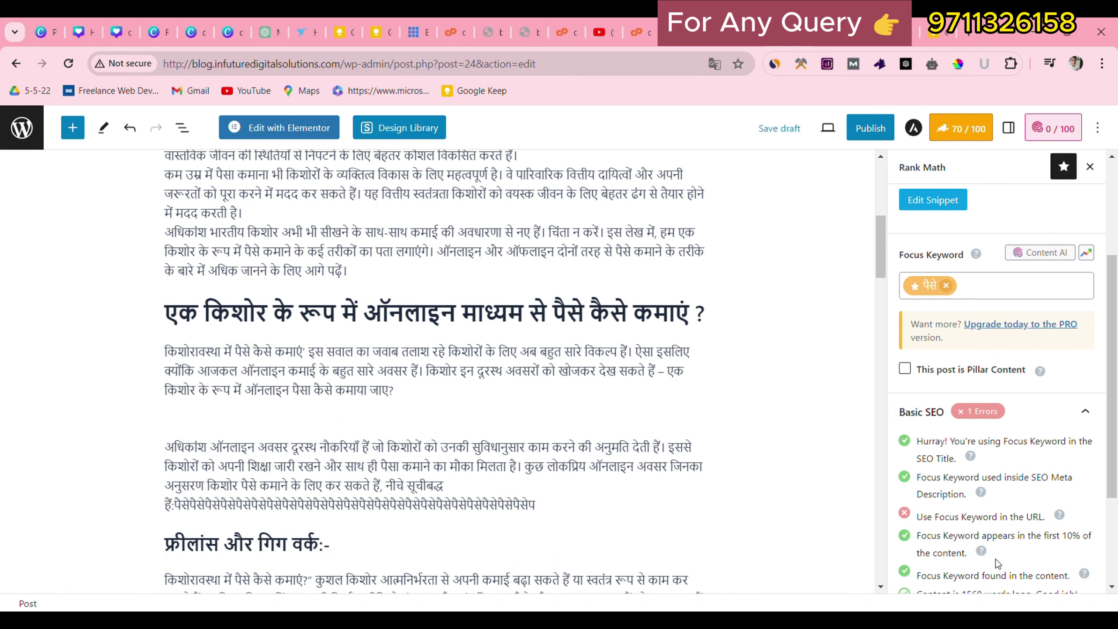
scroll(982, 483, down, 3)
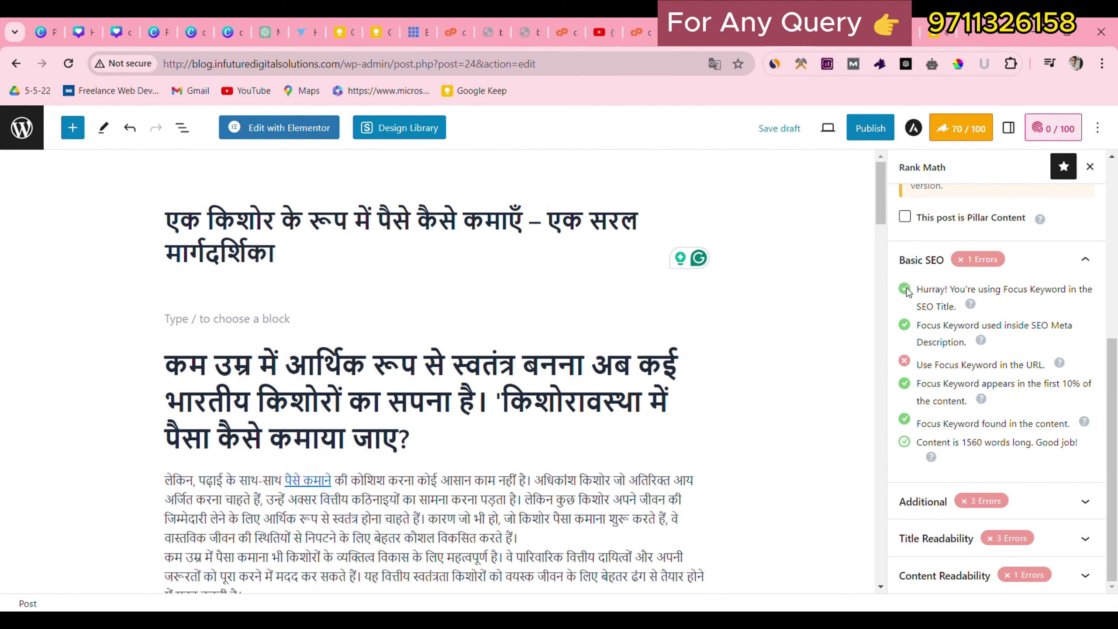
Review Rank Math's keyword पैसे checks for the title and URL, then start publishing.
drag(917, 290, 961, 322)
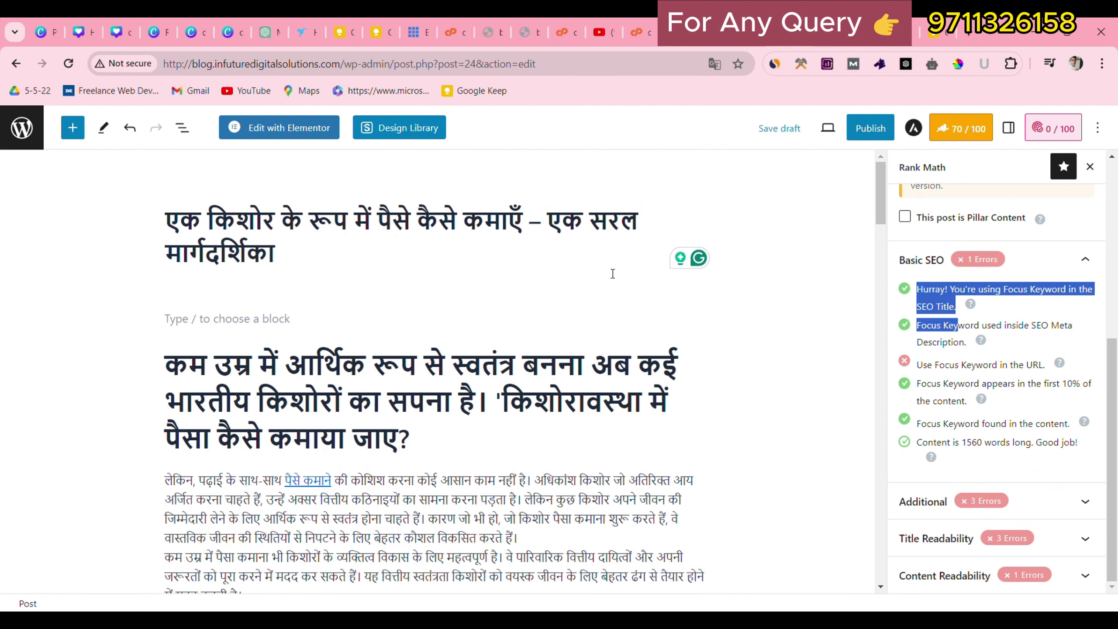
click(423, 230)
drag(416, 229, 393, 228)
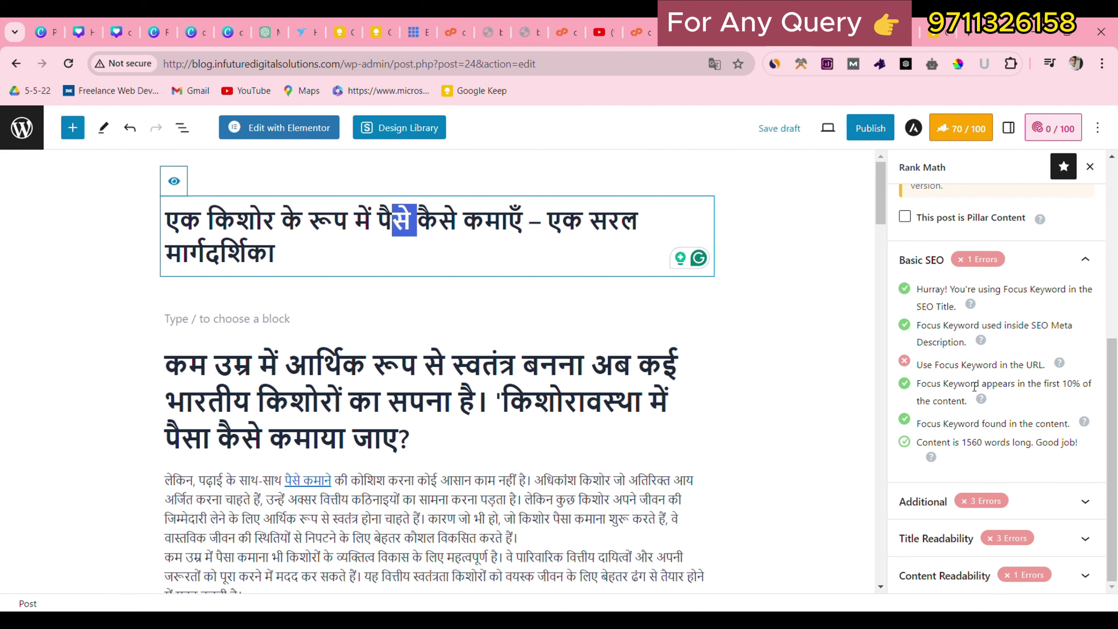
drag(975, 374, 1059, 374)
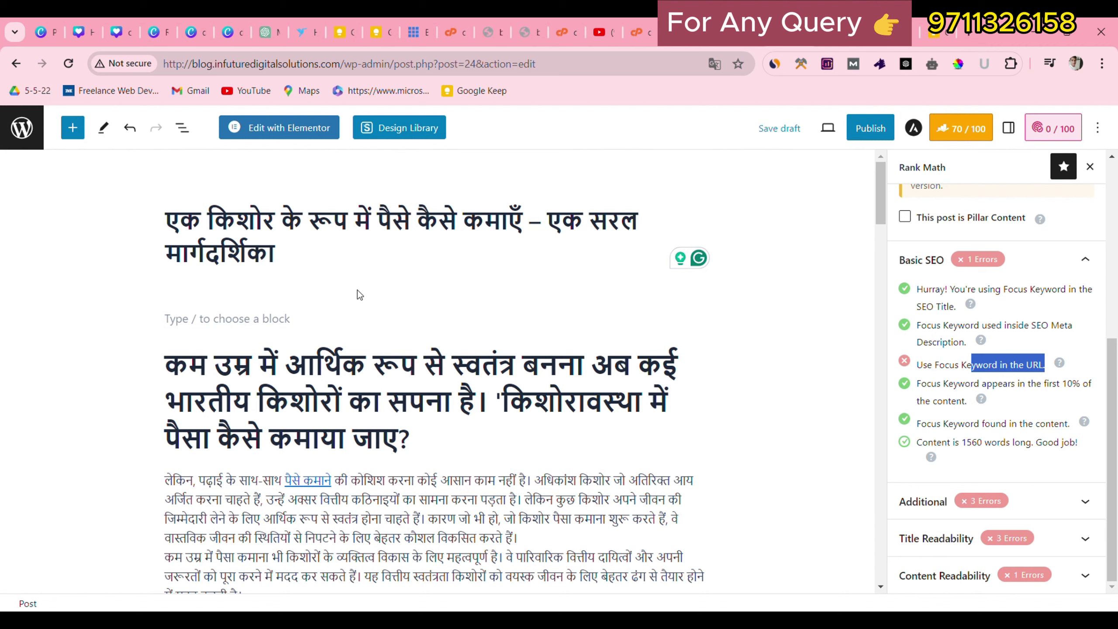
click(870, 128)
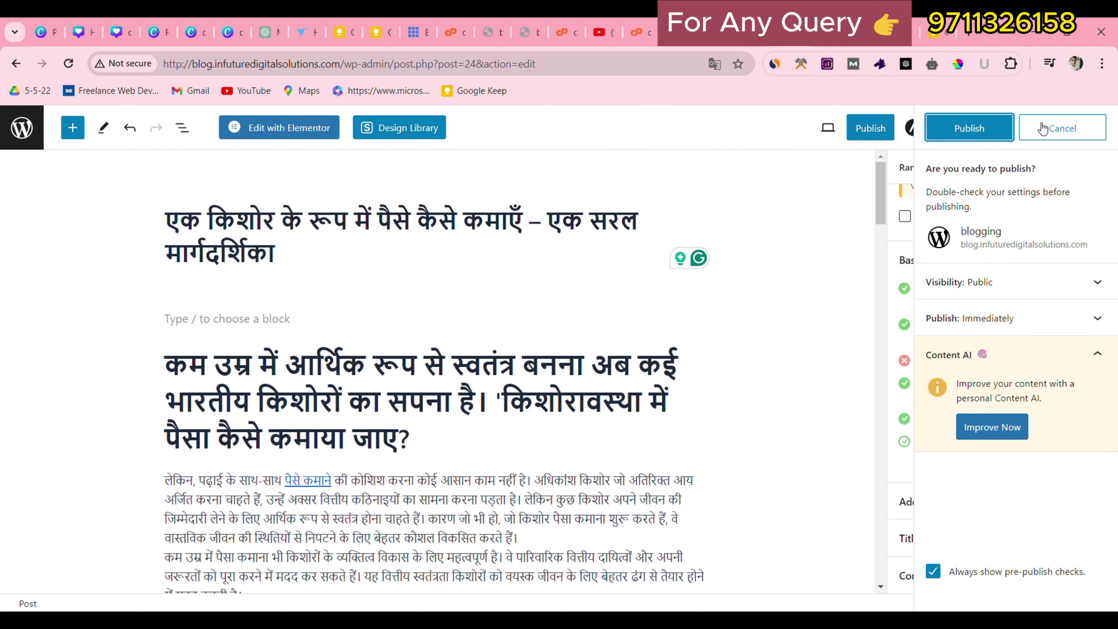
Confirm publishing the Hindi post and scroll through the live article.
click(969, 128)
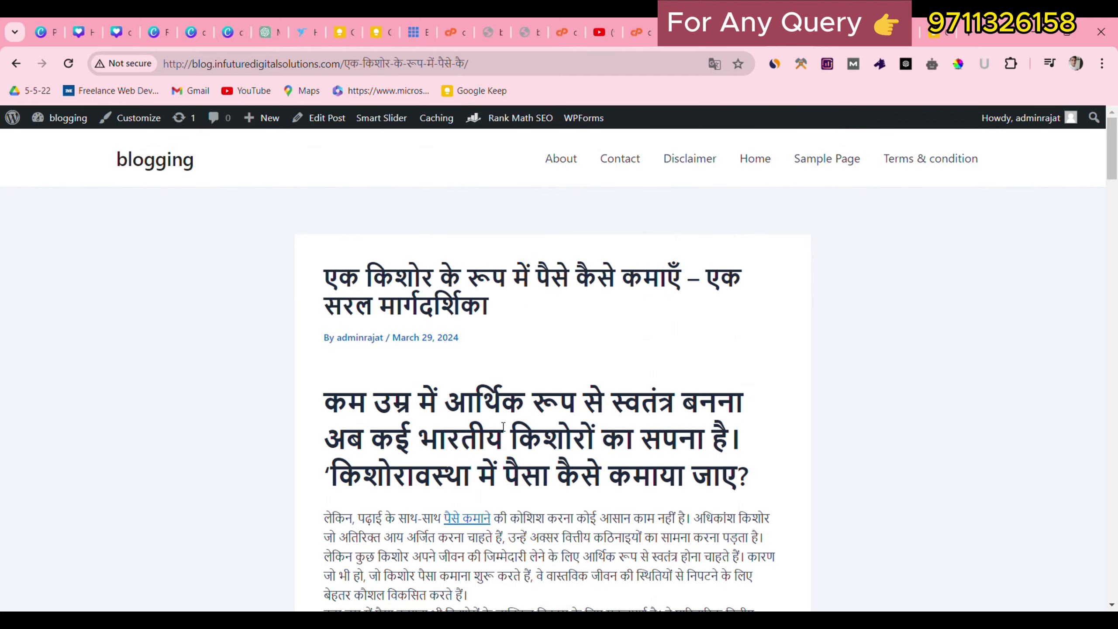
drag(1115, 159, 1091, 568)
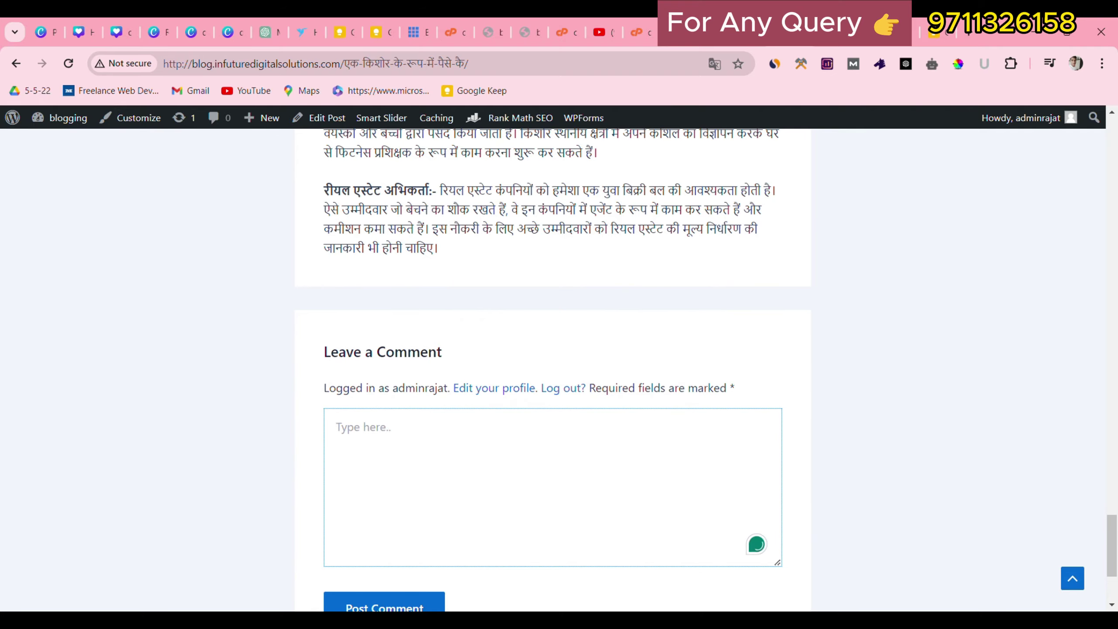
click(1072, 578)
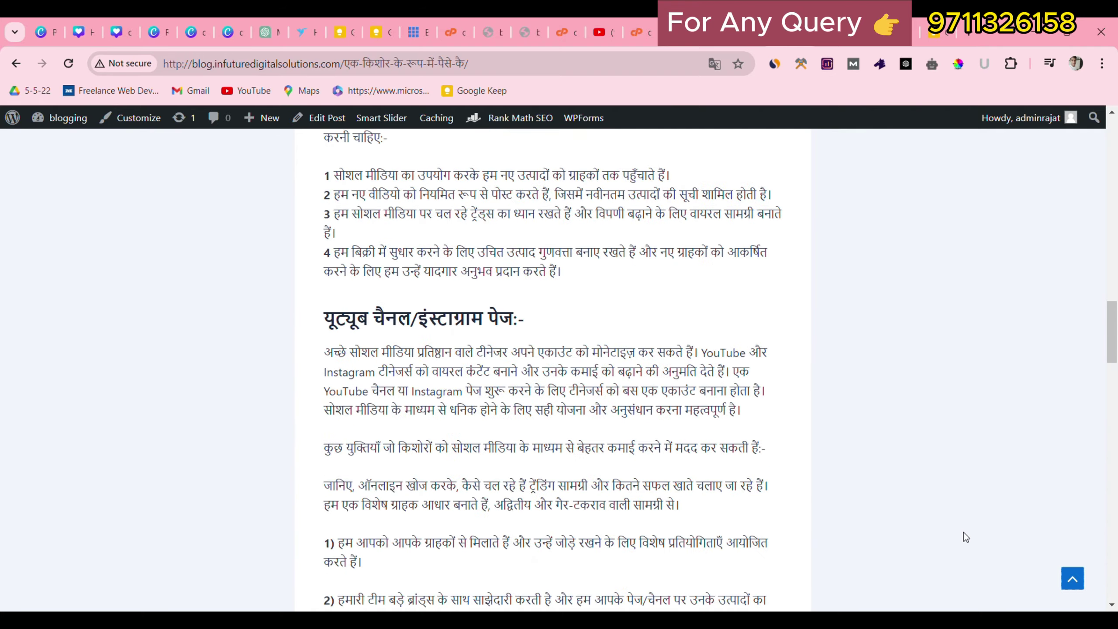
scroll(602, 332, down, 4)
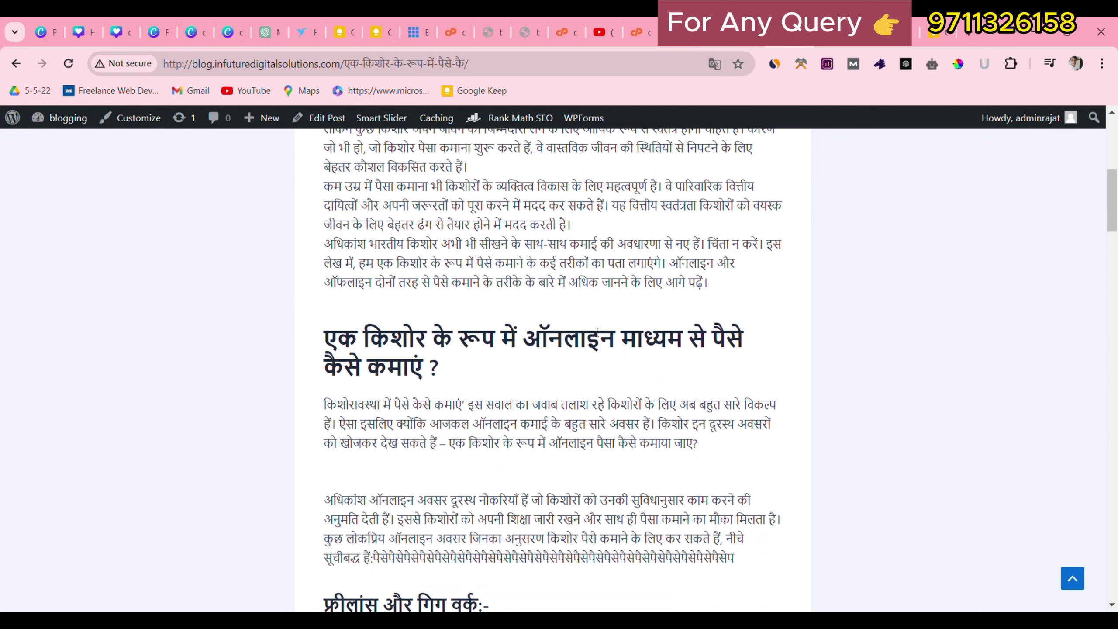
scroll(973, 400, up, 6)
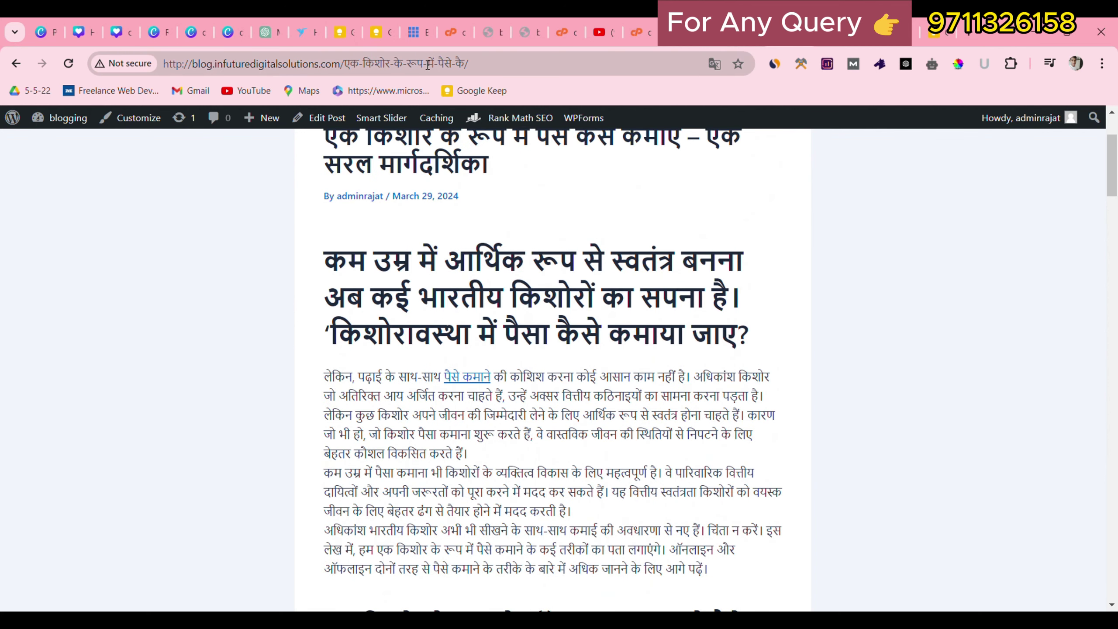
Inspect the keyword पैसे in the post address and the site navigation, then return to the editor.
double_click(450, 65)
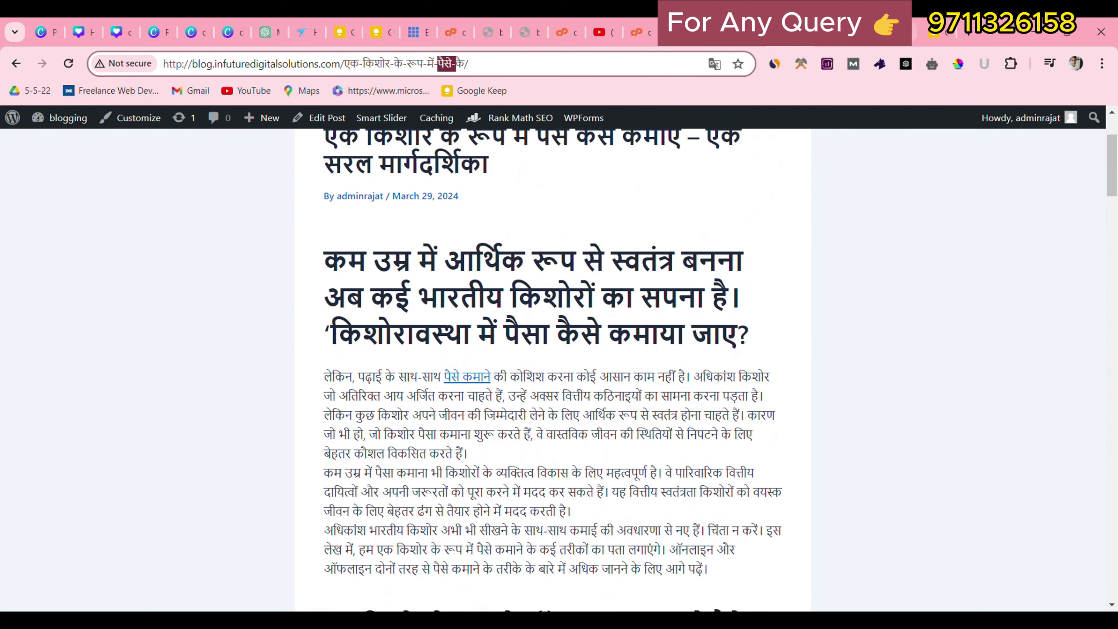
click(1066, 248)
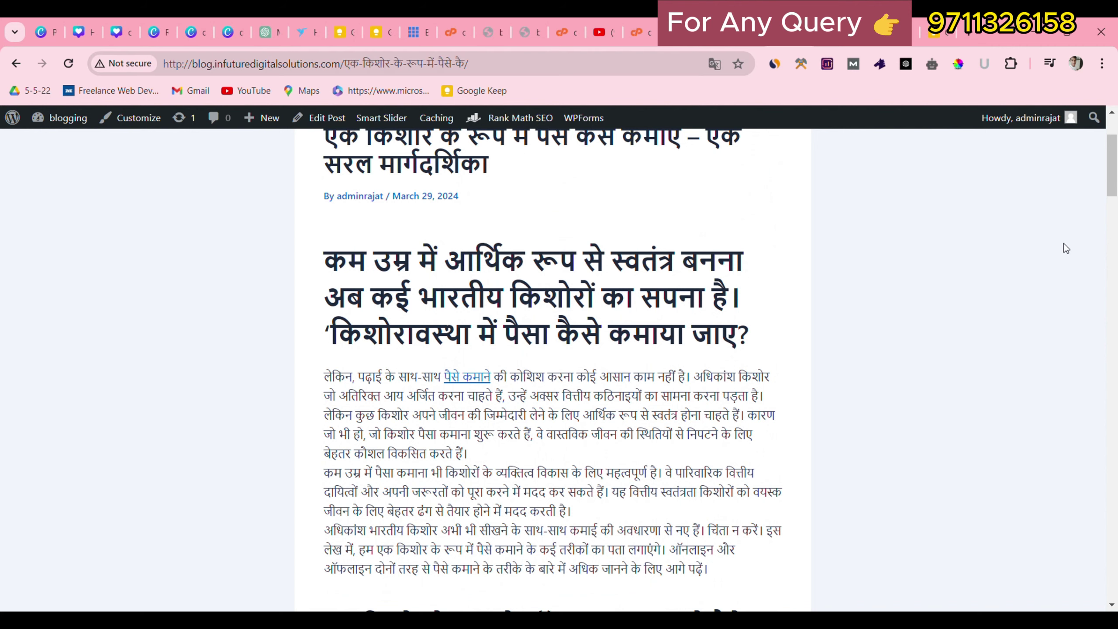
drag(1115, 169, 1112, 130)
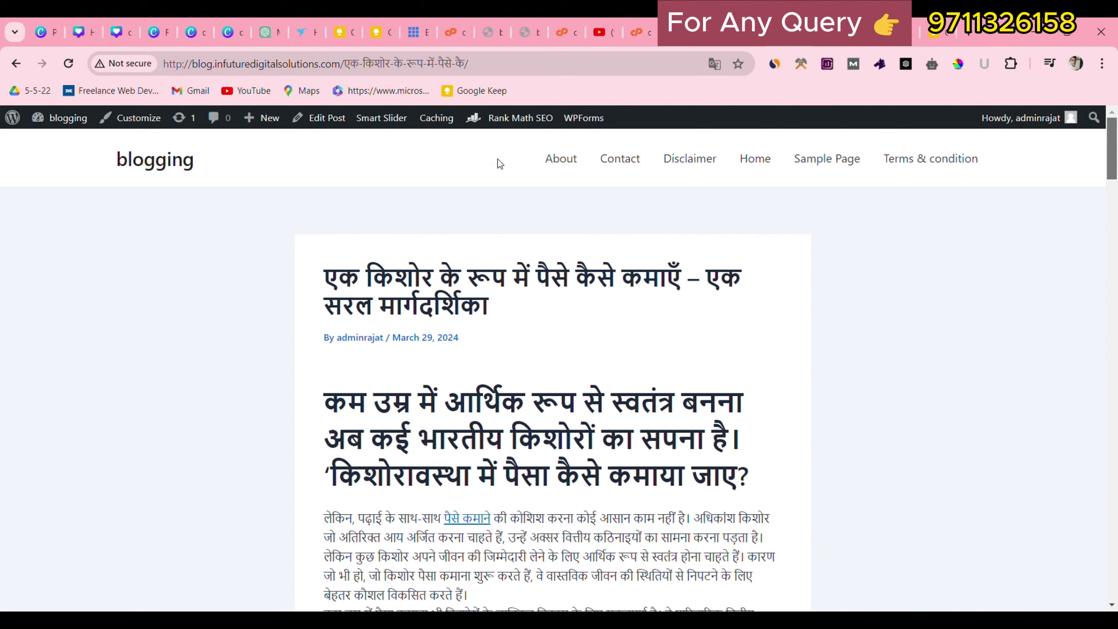
drag(498, 158, 999, 155)
click(1019, 161)
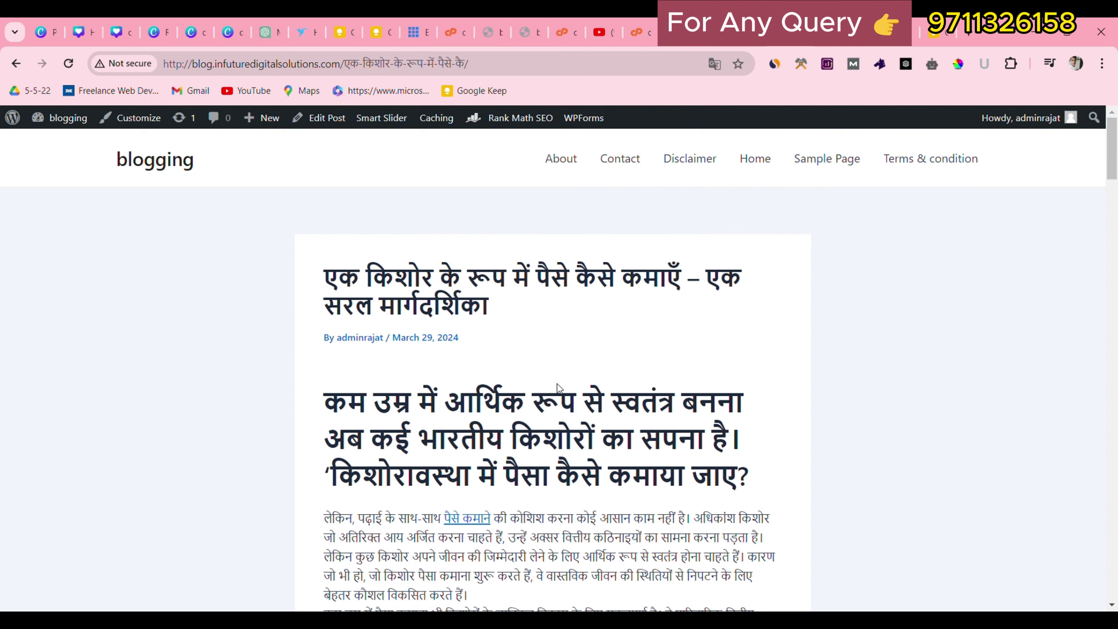
click(15, 63)
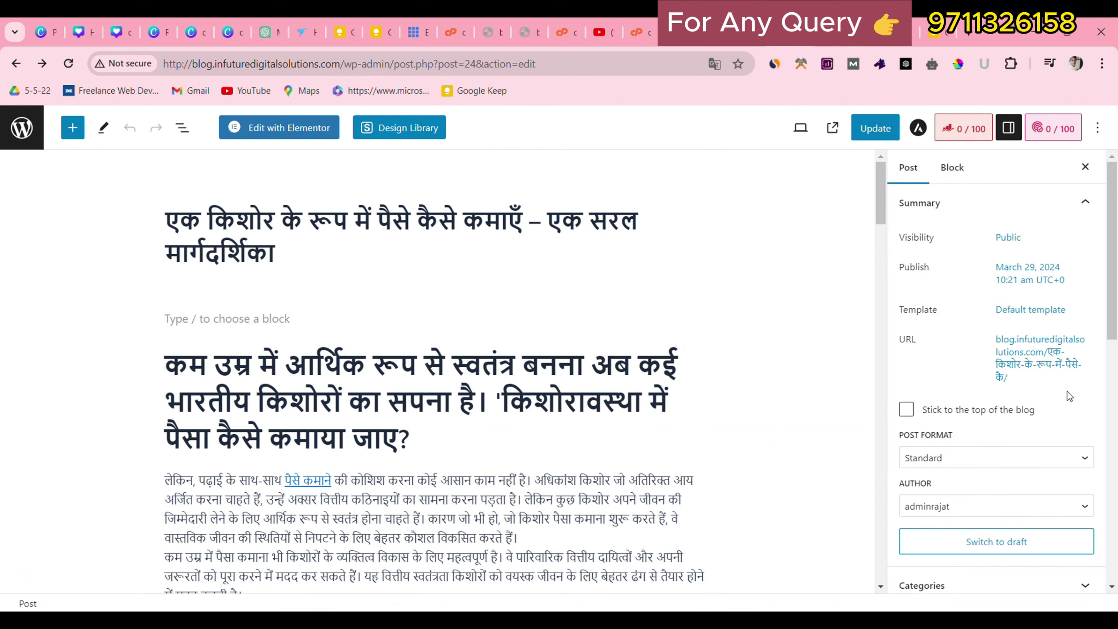
scroll(1069, 391, down, 5)
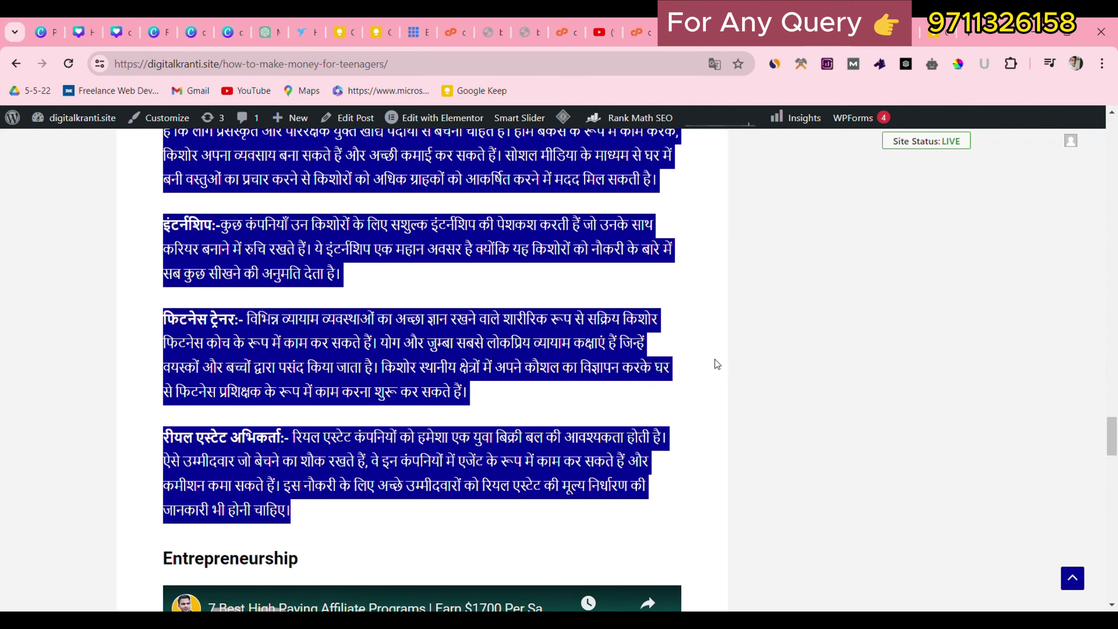
click(1099, 591)
click(1072, 579)
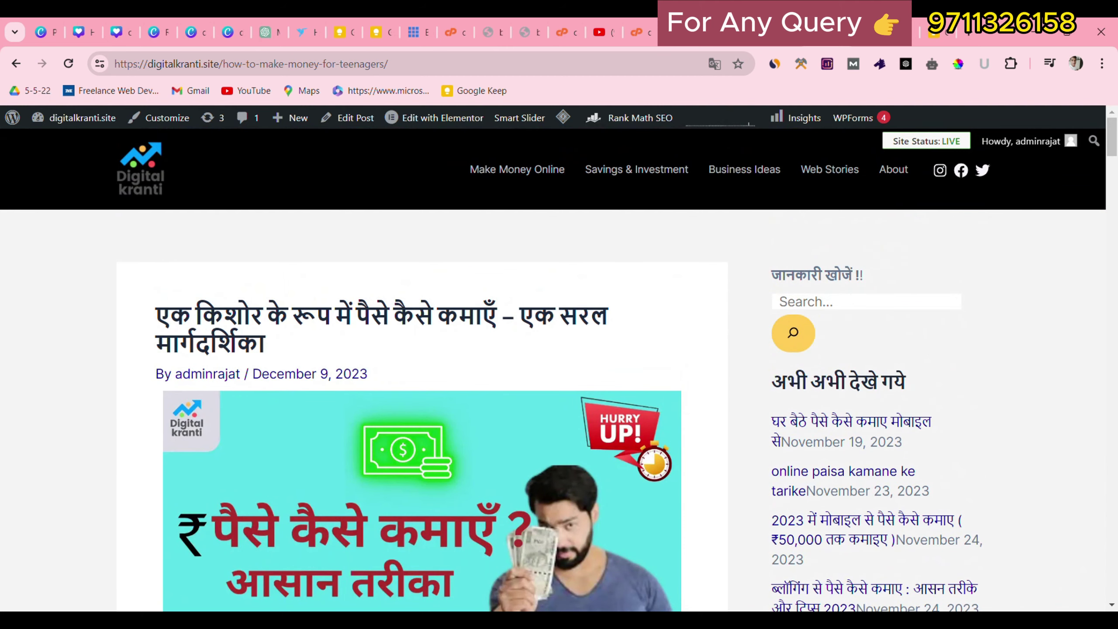
click(815, 33)
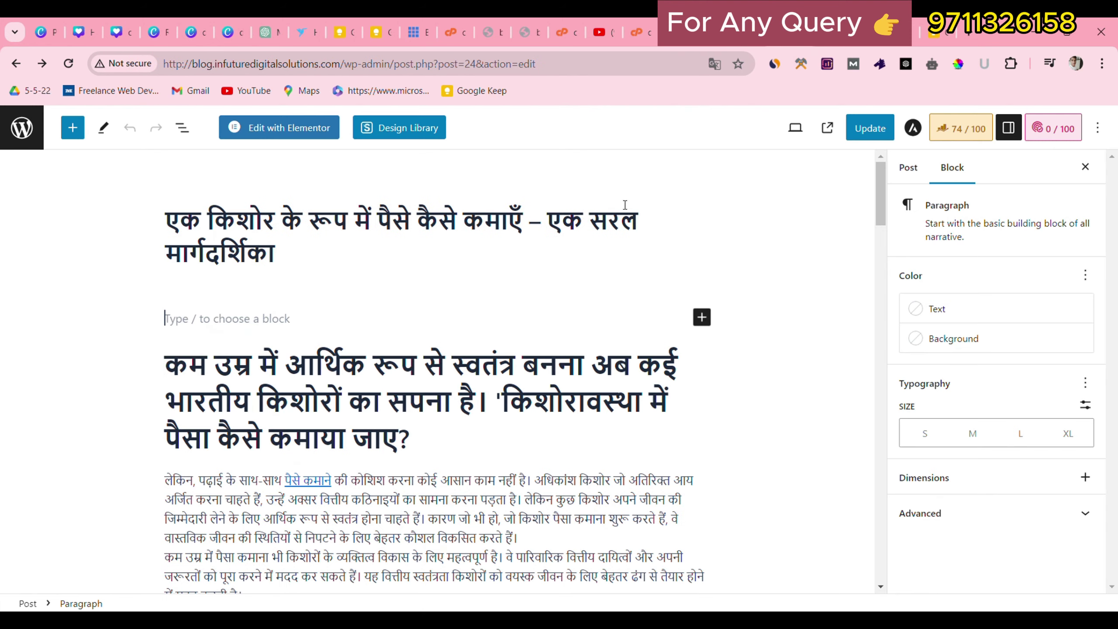
Add a gallery with the village machinery business image above the first heading, update, and view the post.
click(702, 317)
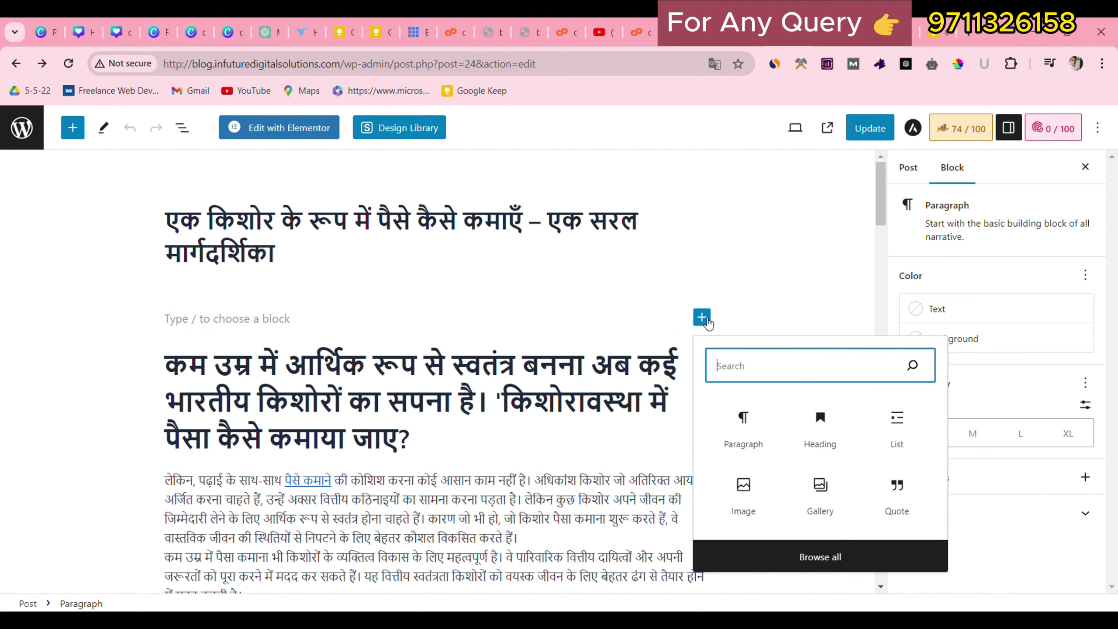
click(820, 488)
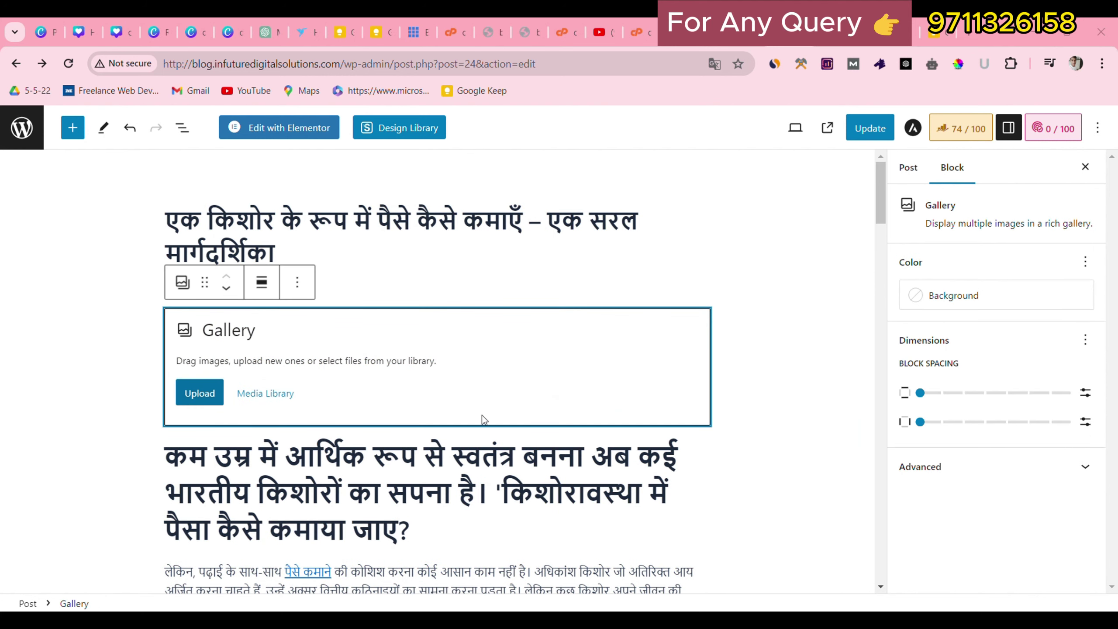
click(266, 393)
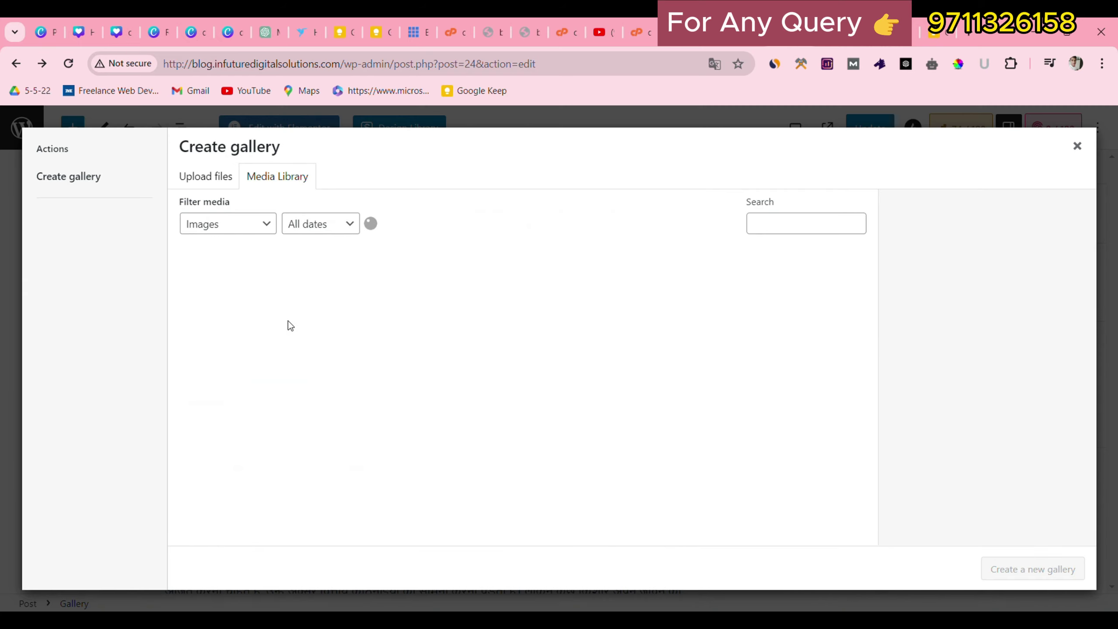
click(227, 334)
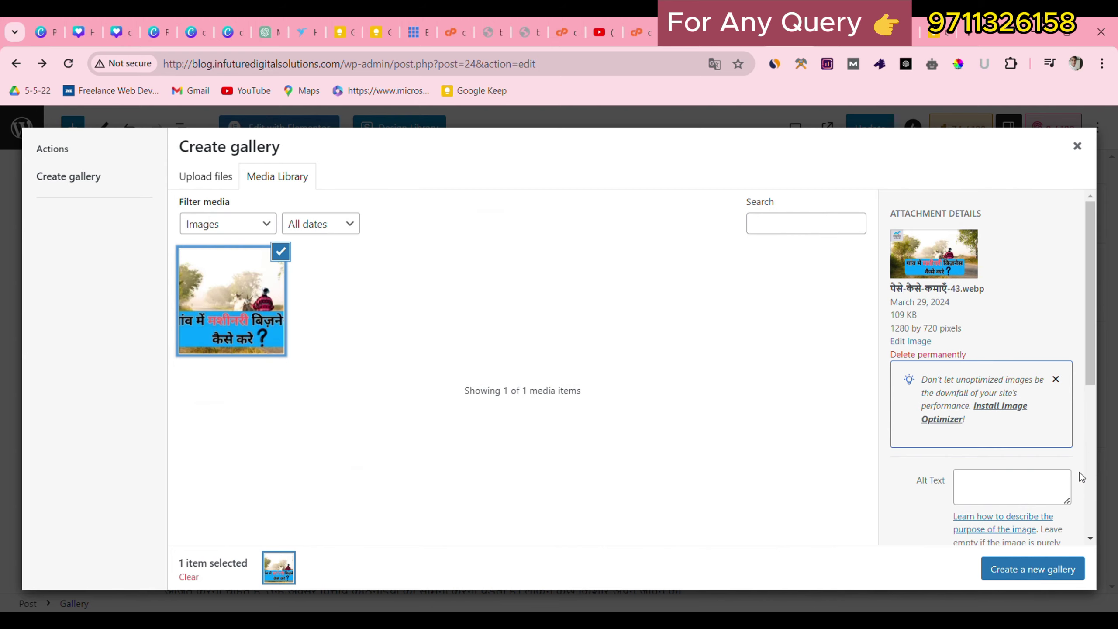
click(1046, 572)
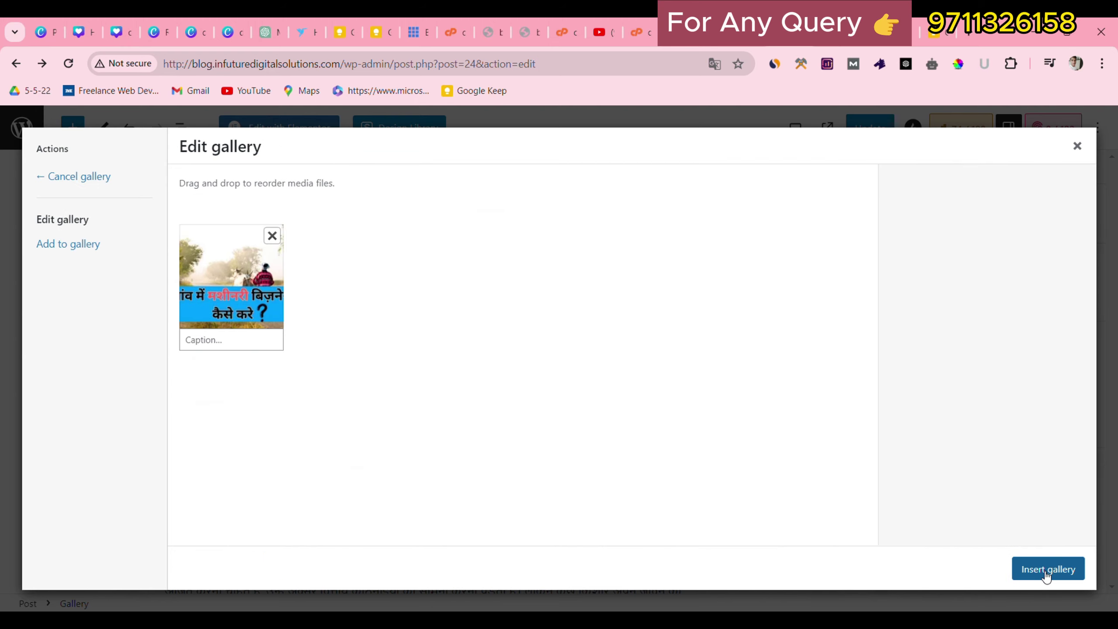
click(1078, 571)
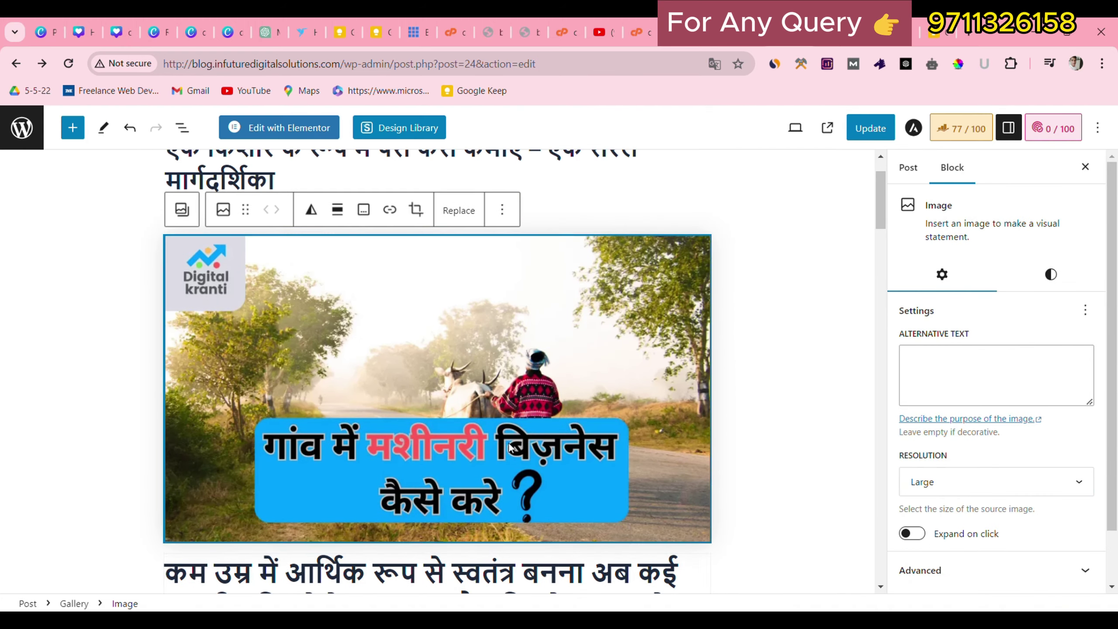
click(852, 140)
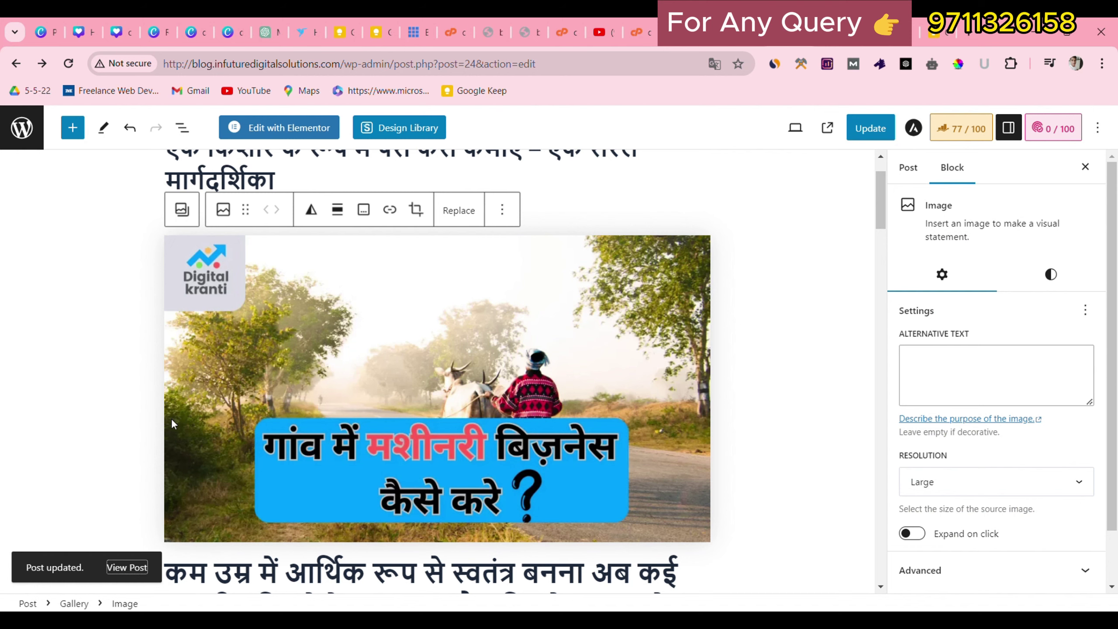
click(127, 567)
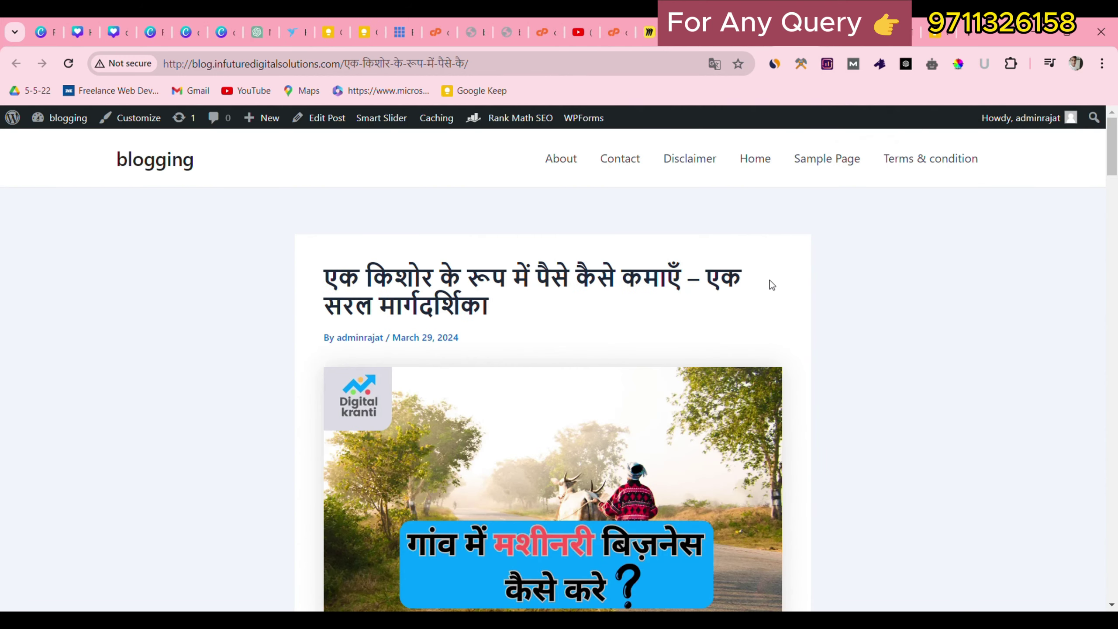
Select the article's last paragraph in the block editor and launch Edit with Elementor.
scroll(769, 364, down, 5)
scroll(770, 364, up, 5)
drag(324, 272, 375, 333)
scroll(456, 353, down, 3)
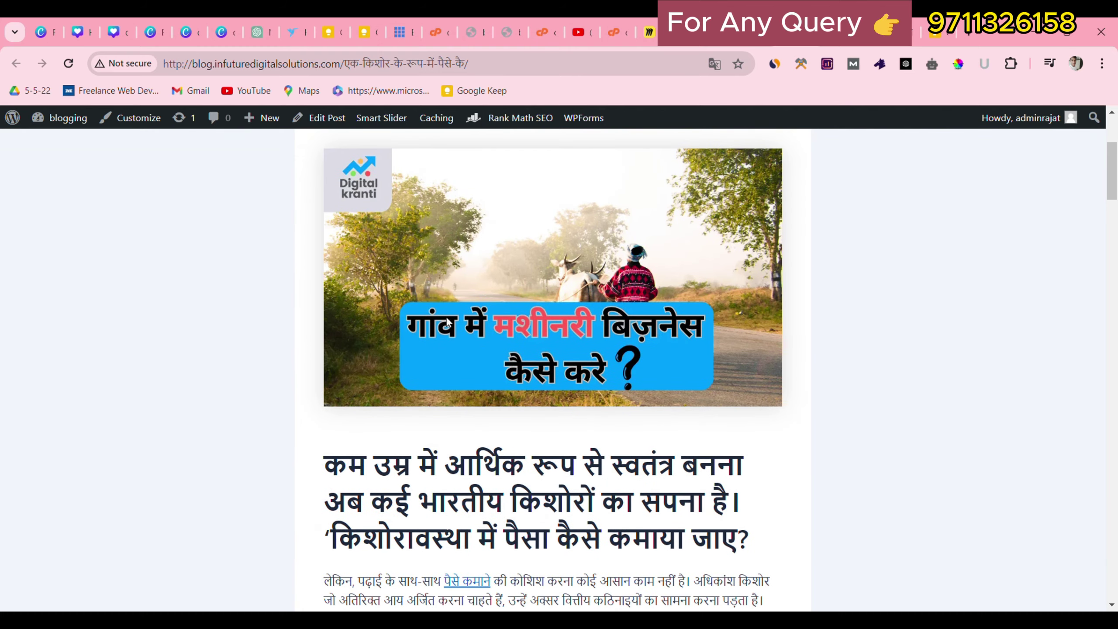
drag(1116, 179, 1117, 564)
scroll(441, 490, up, 4)
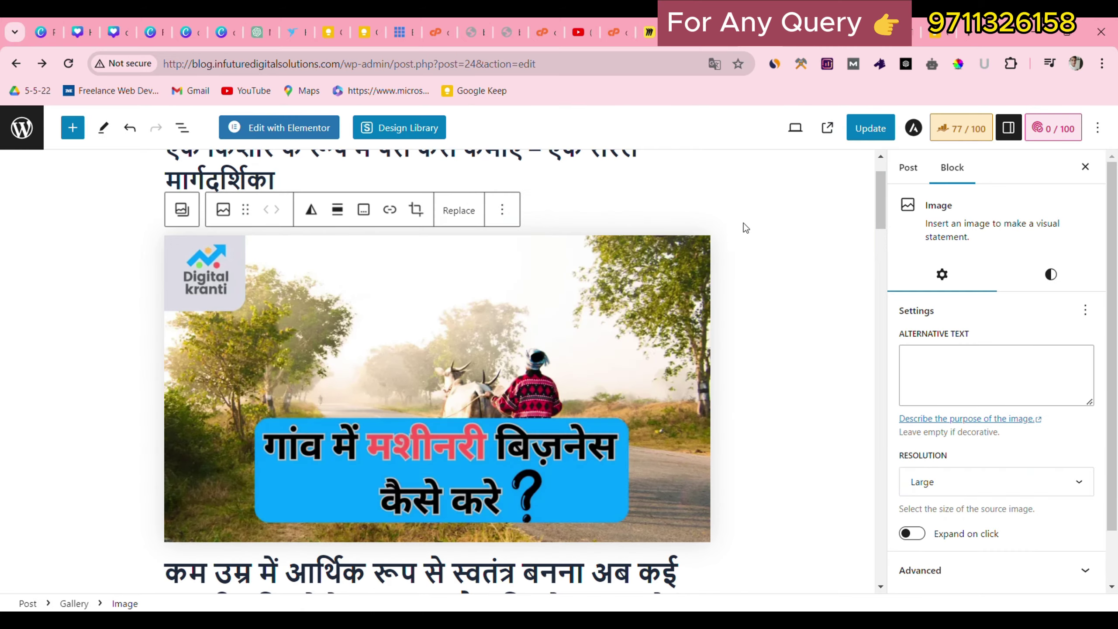
drag(881, 205, 881, 557)
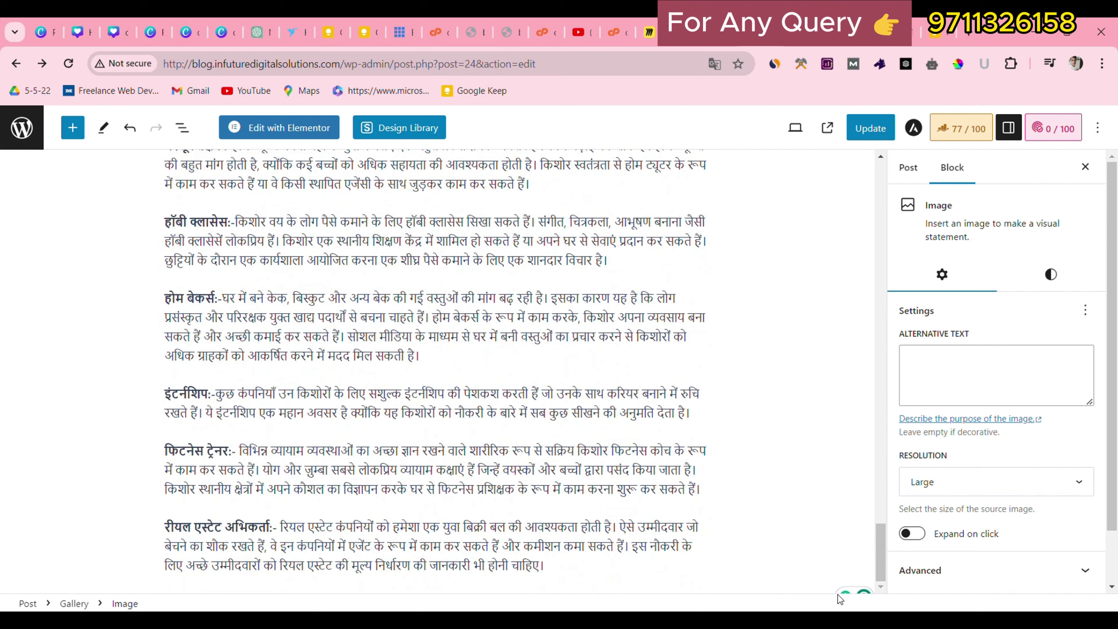
click(703, 583)
click(638, 589)
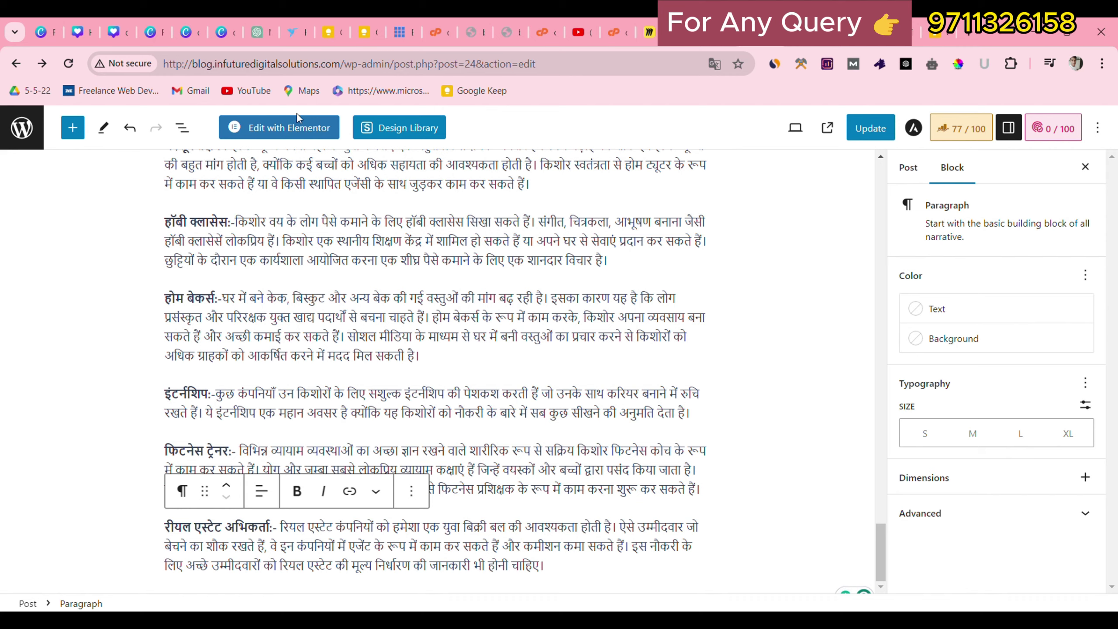
click(297, 124)
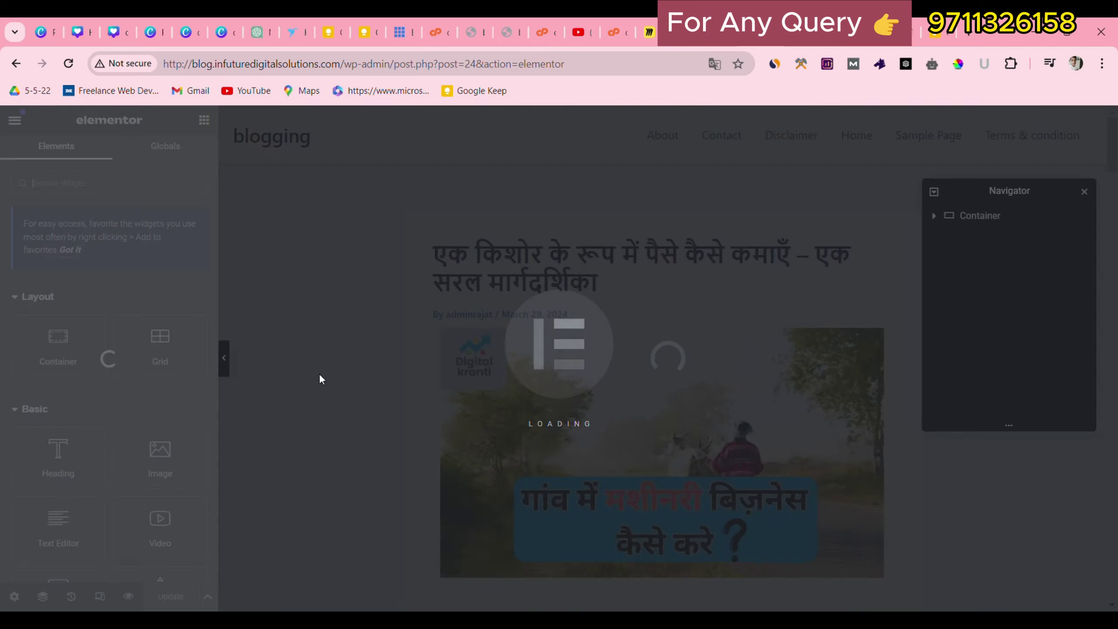
Add a single-column Flexbox container at the end of the post in Elementor.
scroll(465, 413, down, 20)
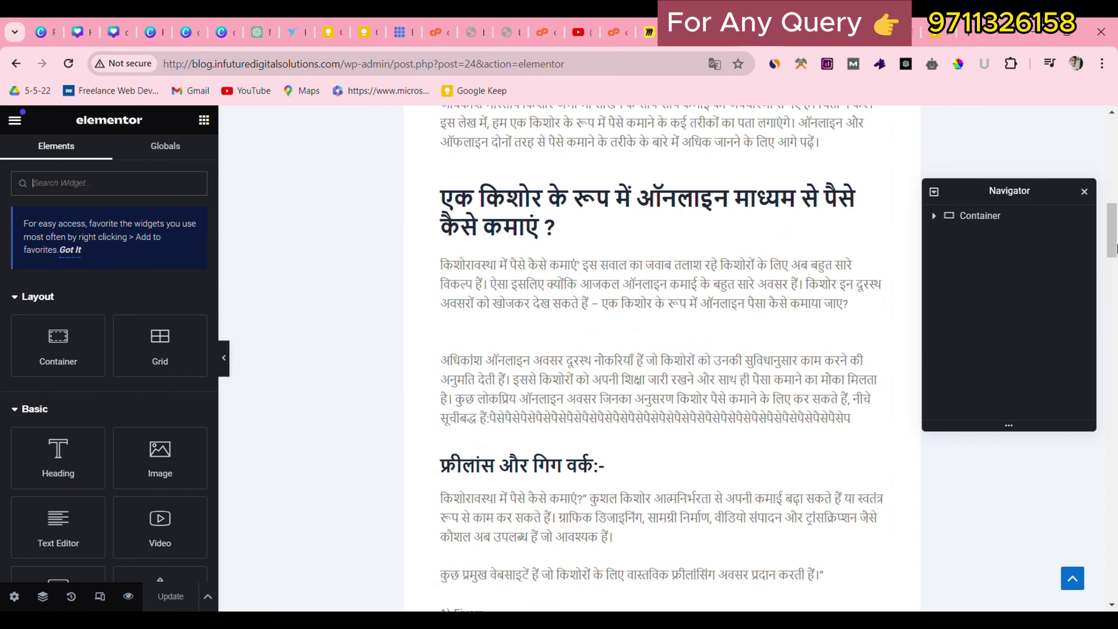
drag(1115, 324, 1111, 598)
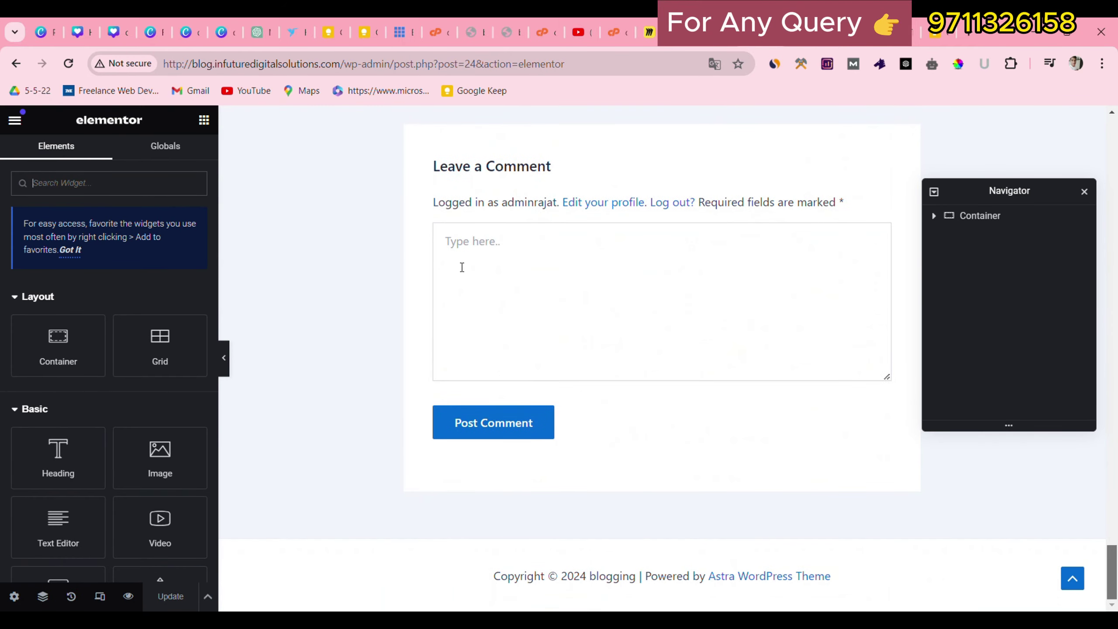
scroll(907, 423, up, 10)
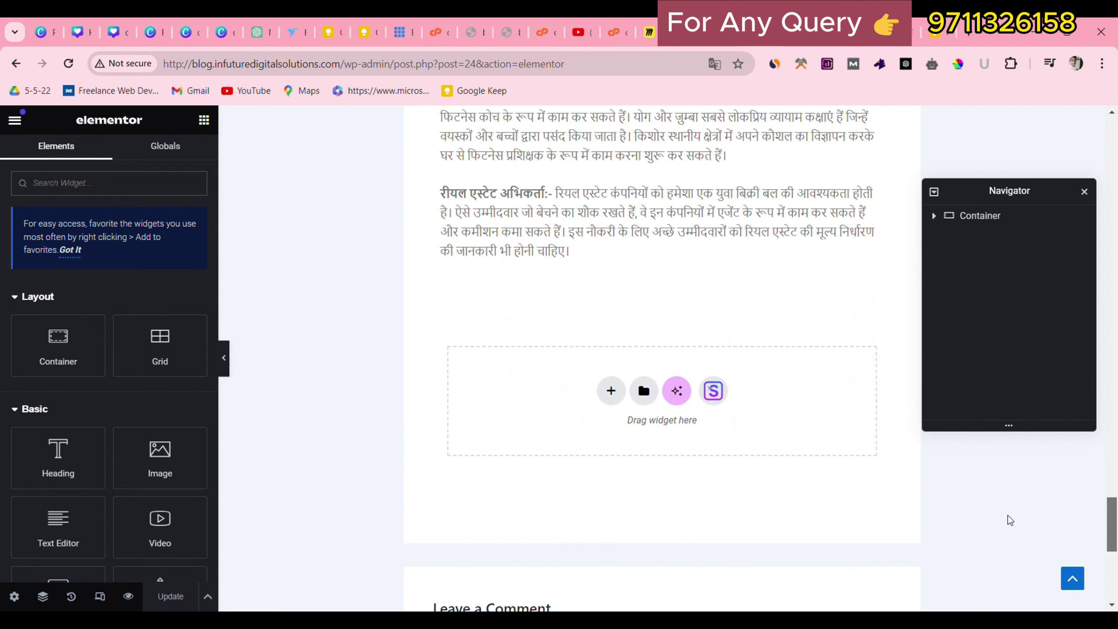
click(611, 390)
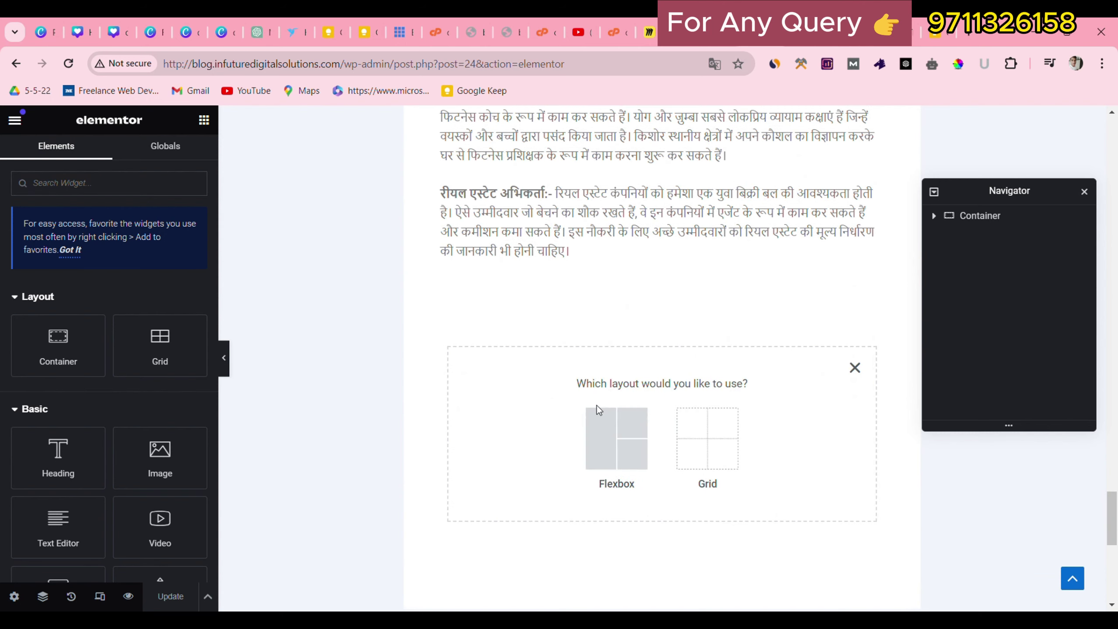
click(646, 452)
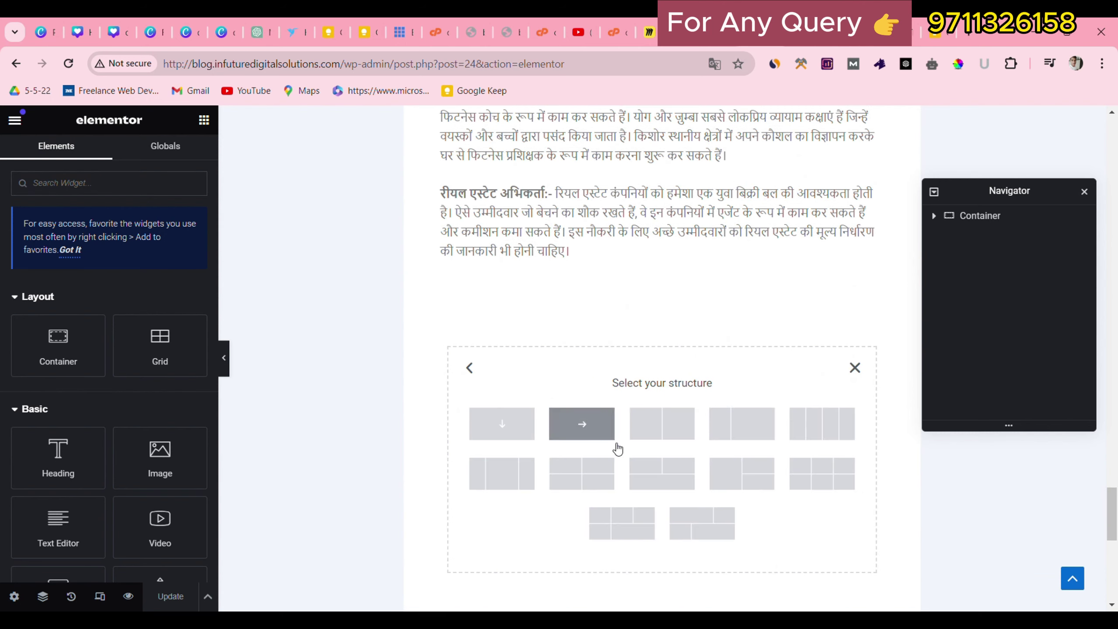
click(528, 438)
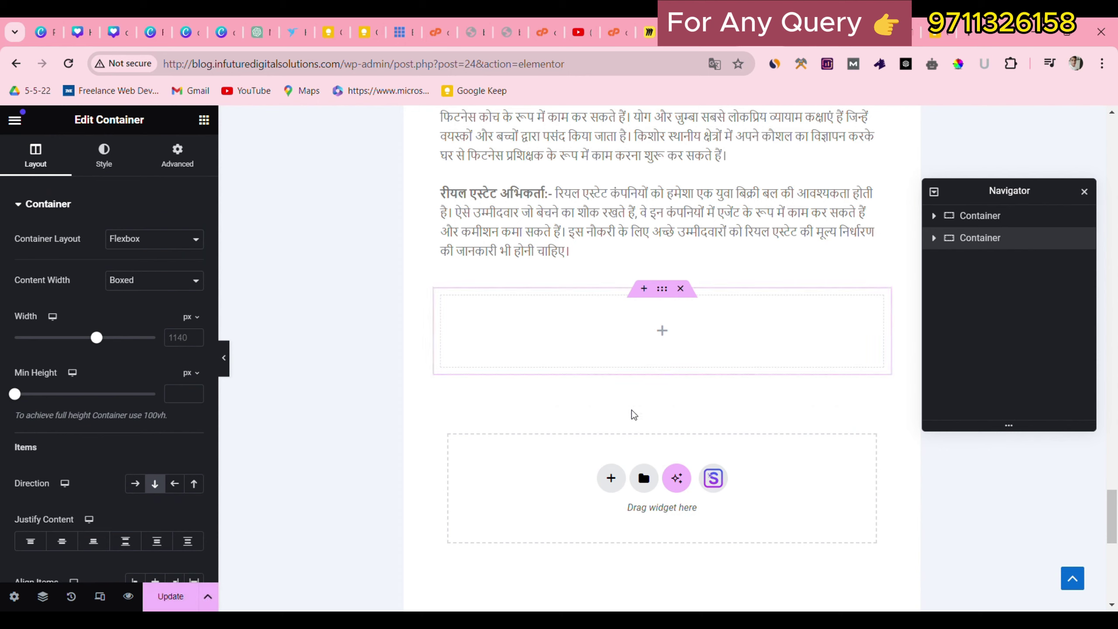
Search the widget panel for 'FAQ', find nothing, and go back to the block editor.
click(204, 119)
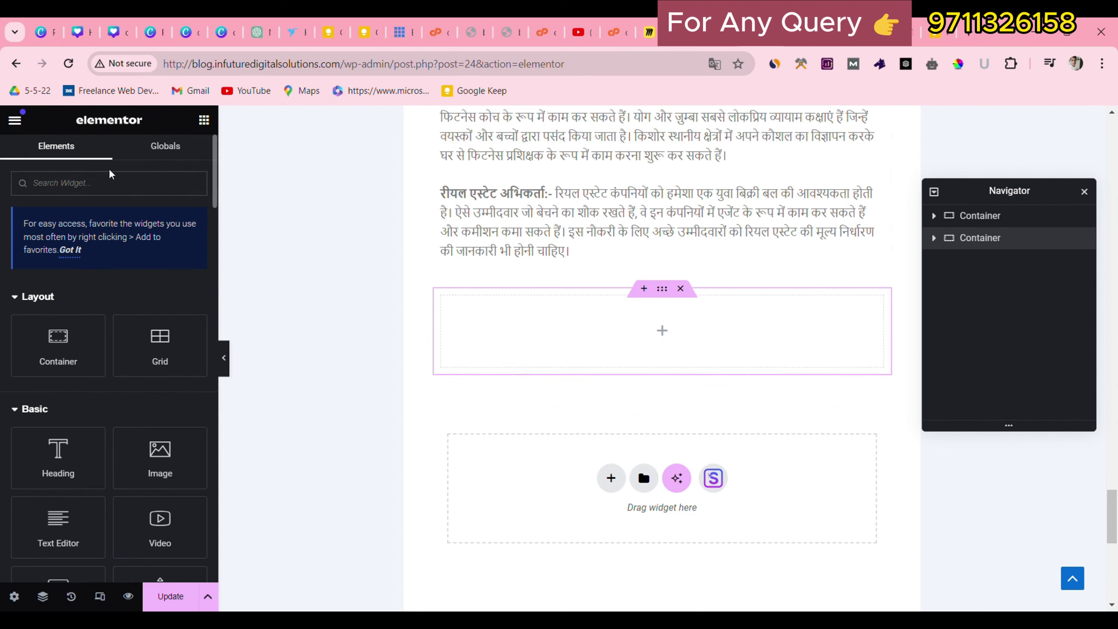
text(f)
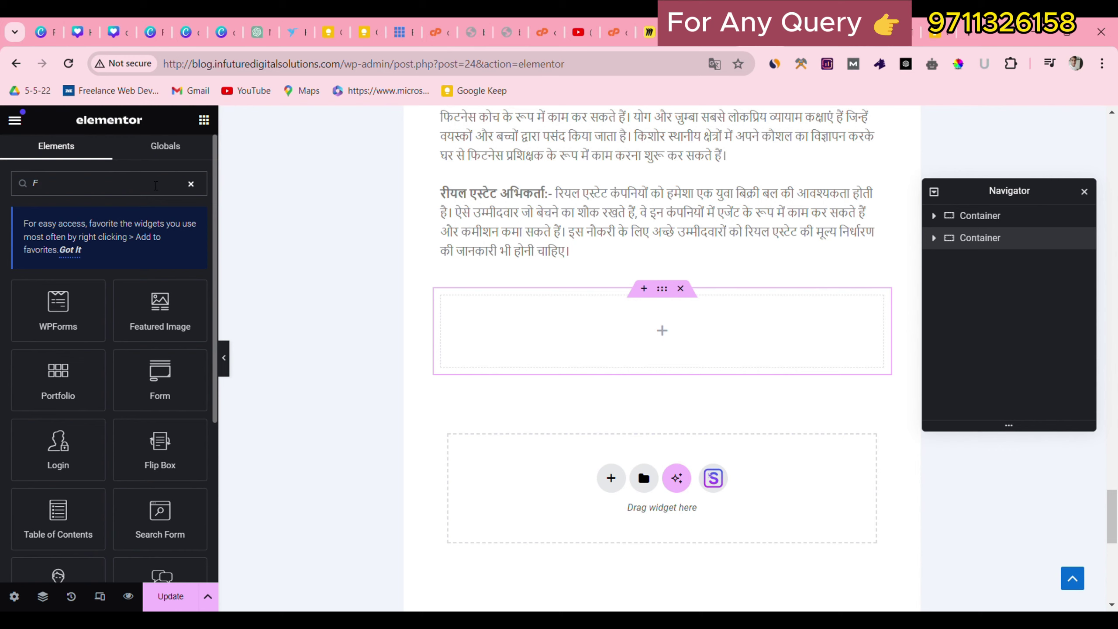
key(BackSpace)
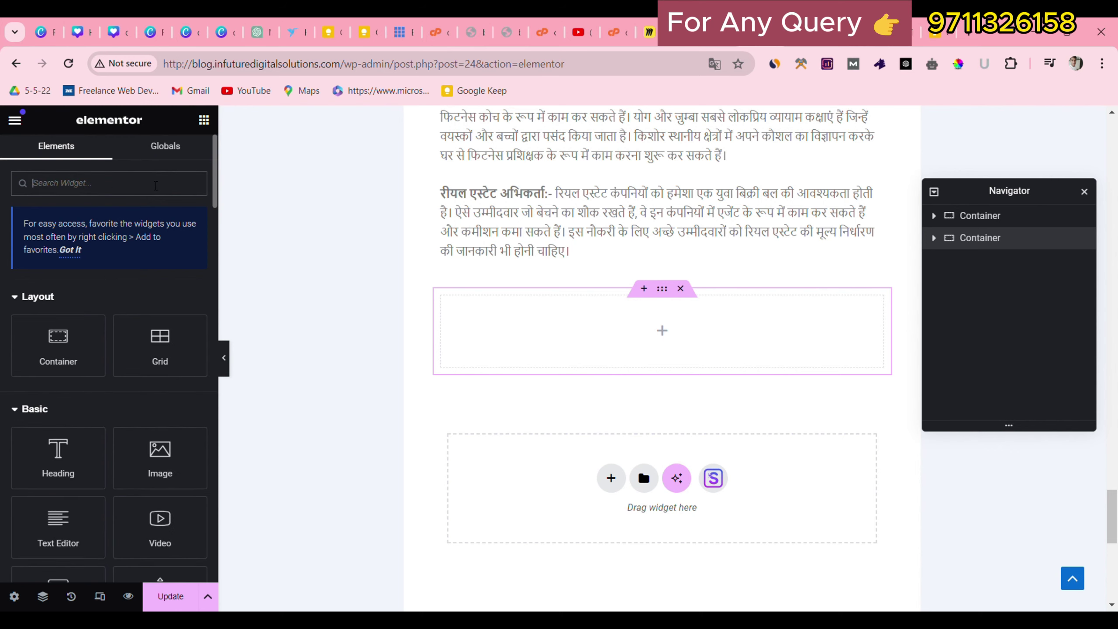
text(FAQ)
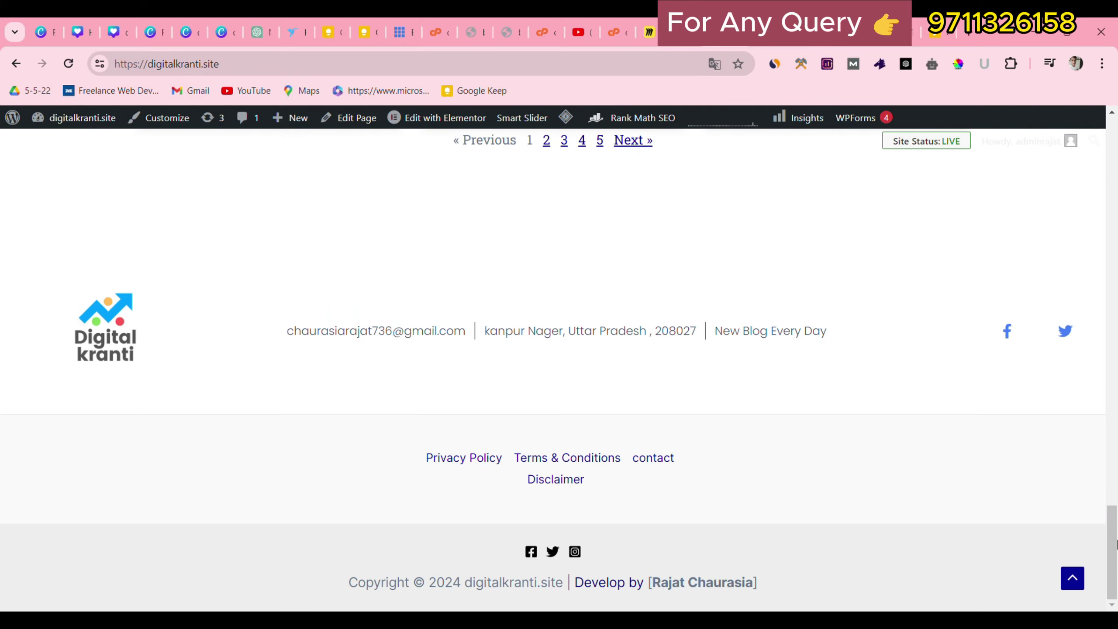
scroll(1116, 544, up, 15)
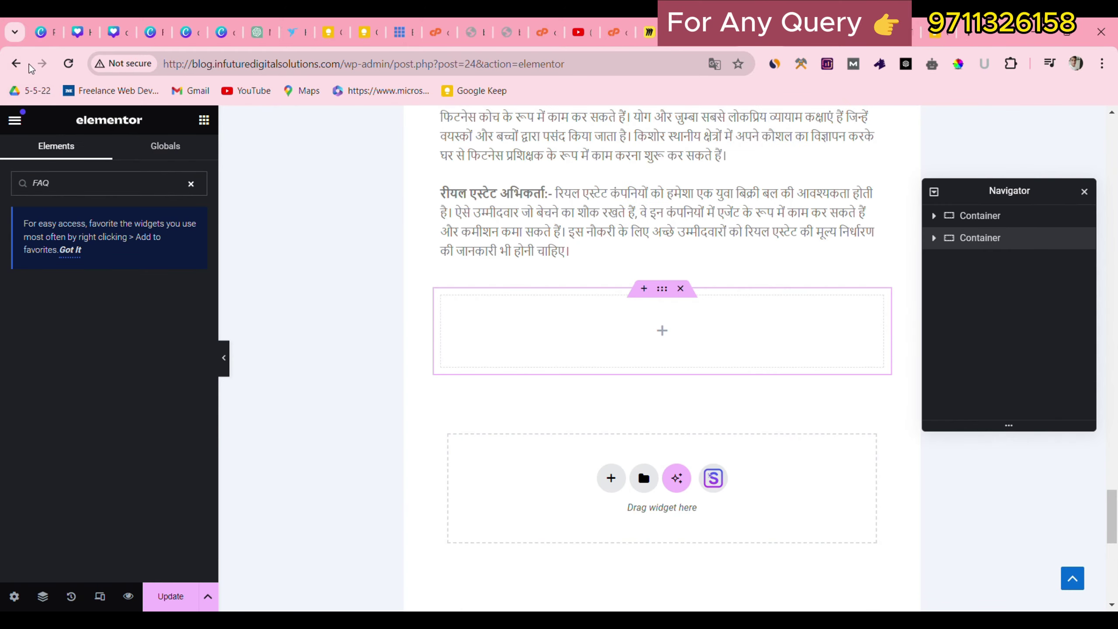
click(16, 63)
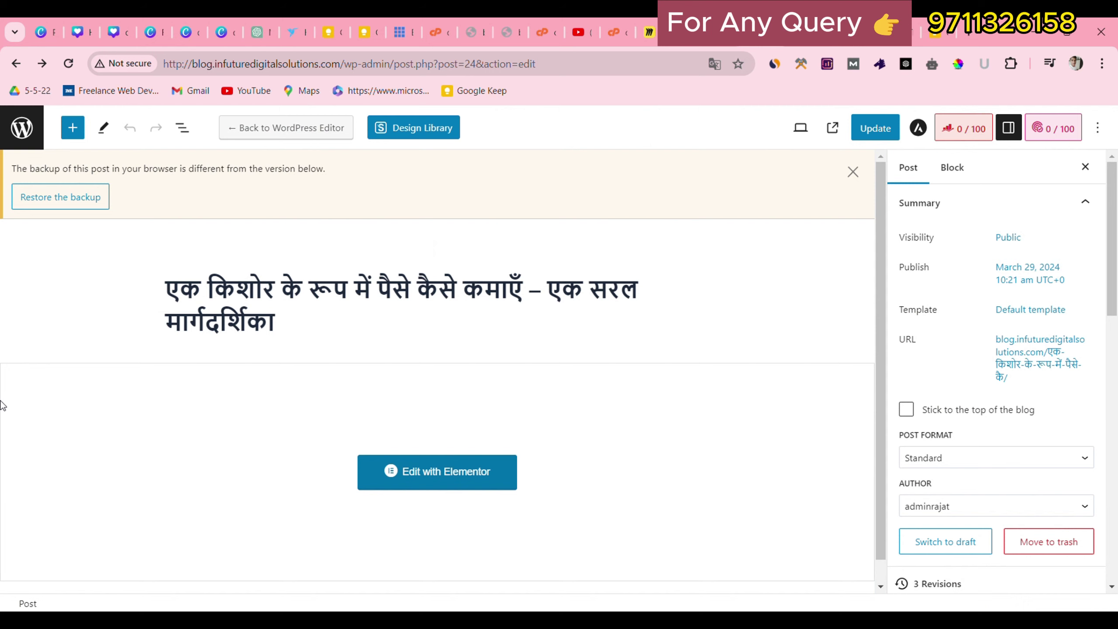
Upload ultimate-elementor-1.36.13.zip via Plugins > Add New Plugin, install it, and activate it.
click(5, 133)
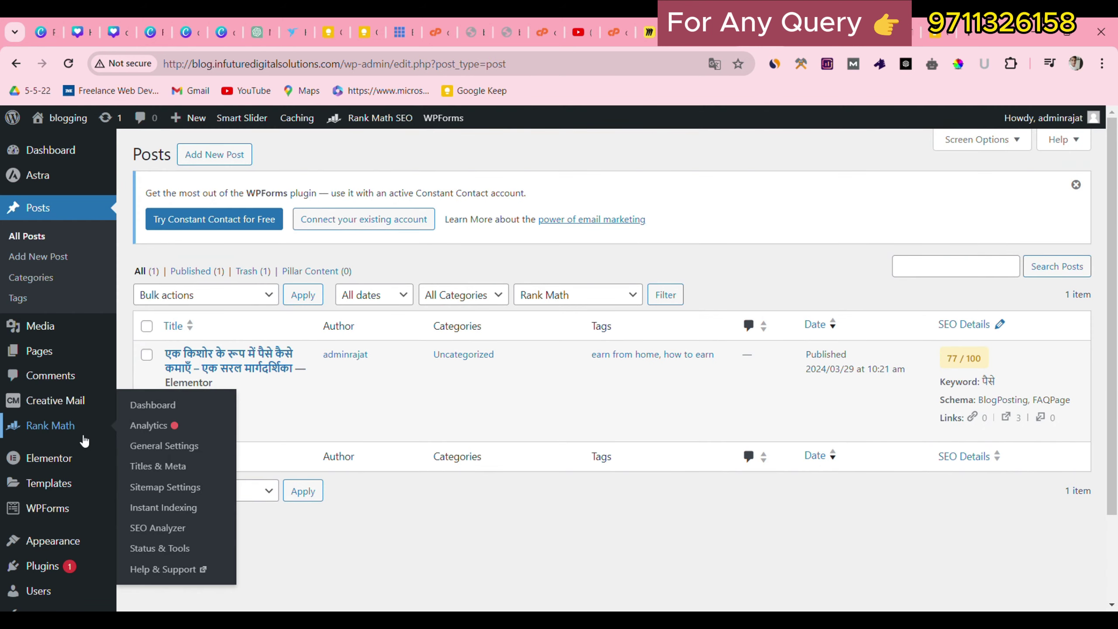
mouse_move(44, 565)
click(135, 552)
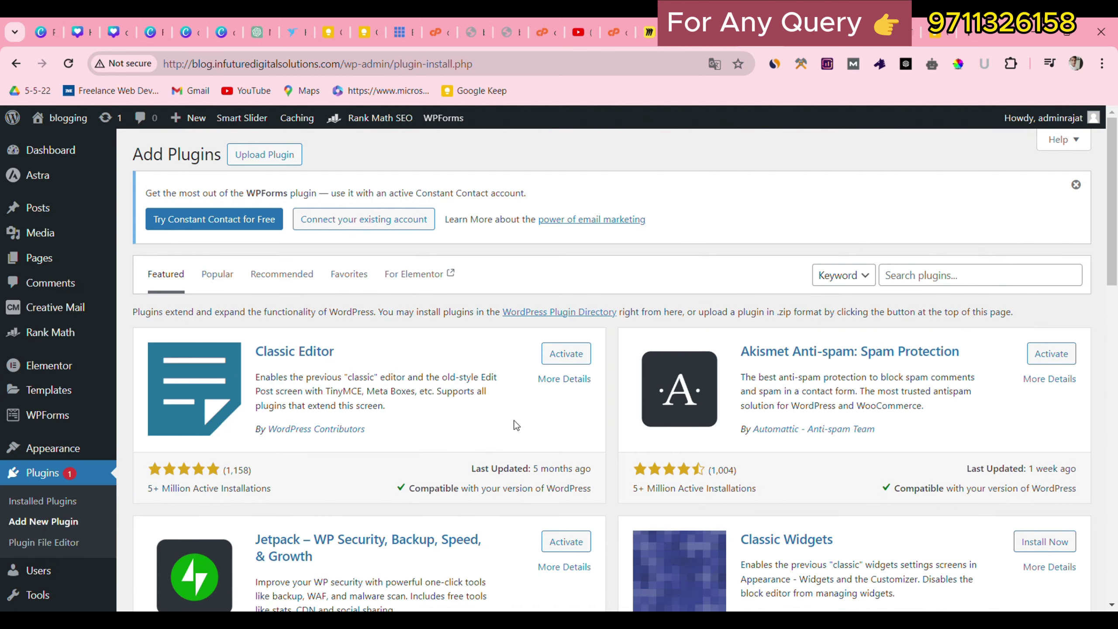
click(275, 154)
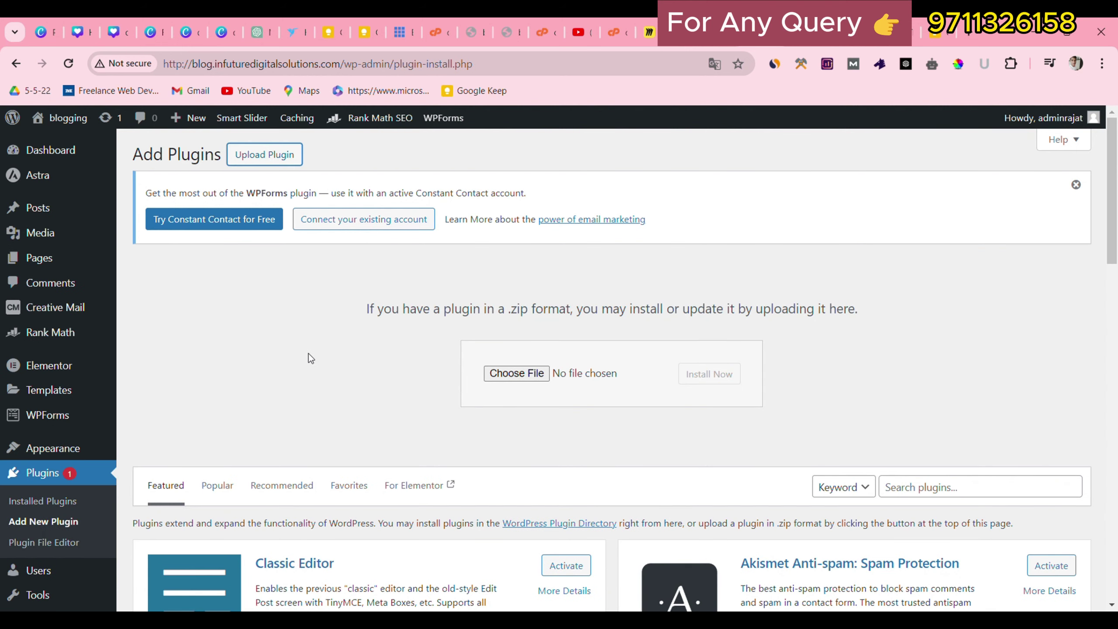
click(515, 373)
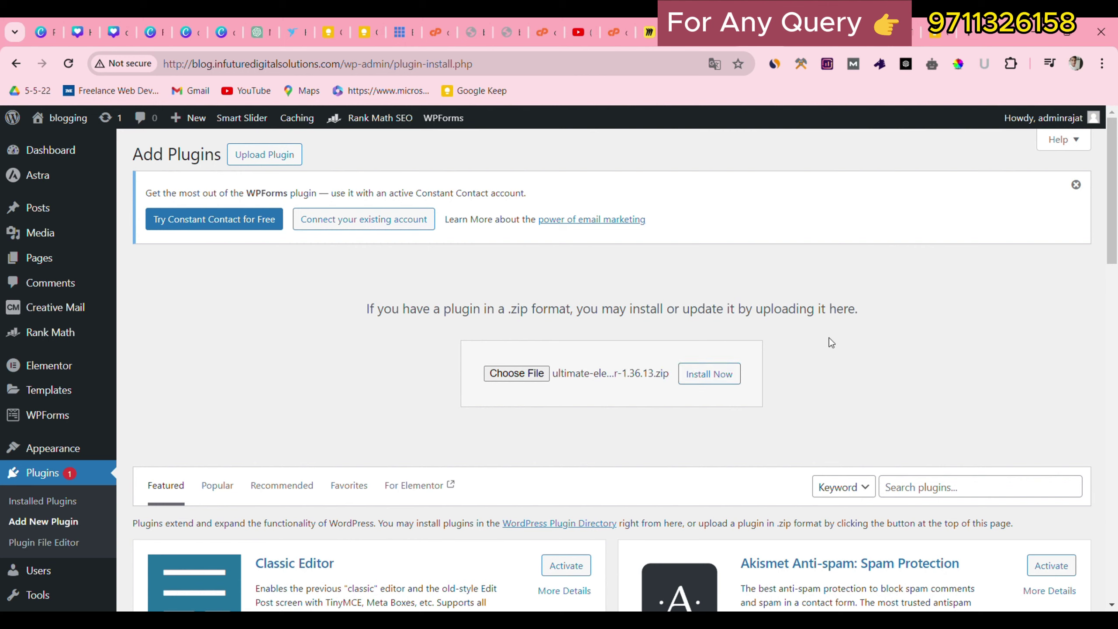
click(724, 376)
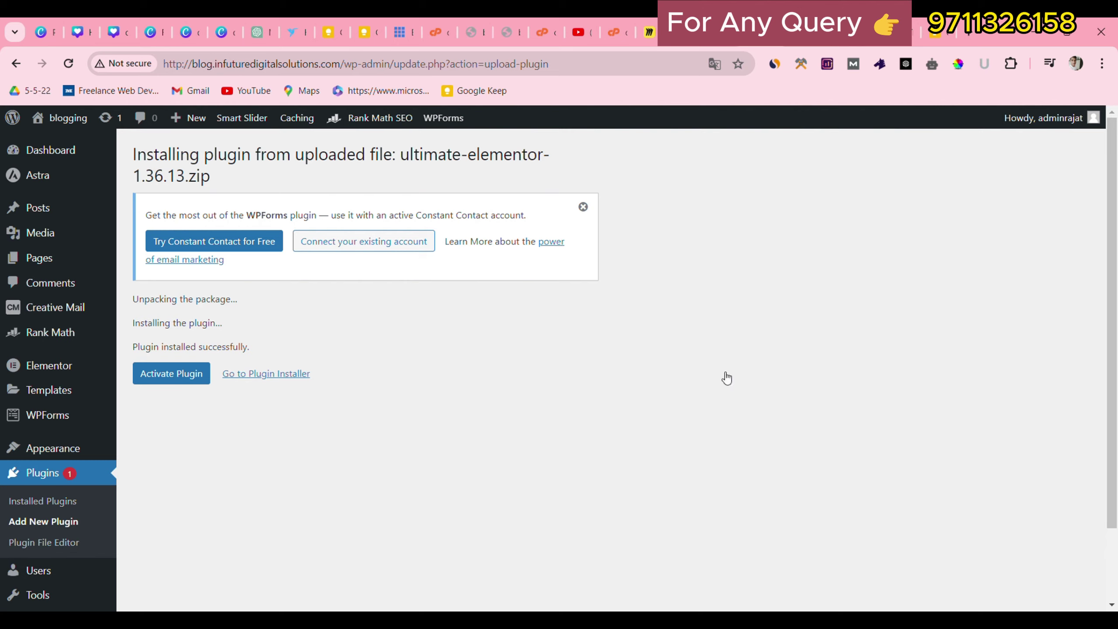
double_click(196, 325)
click(187, 373)
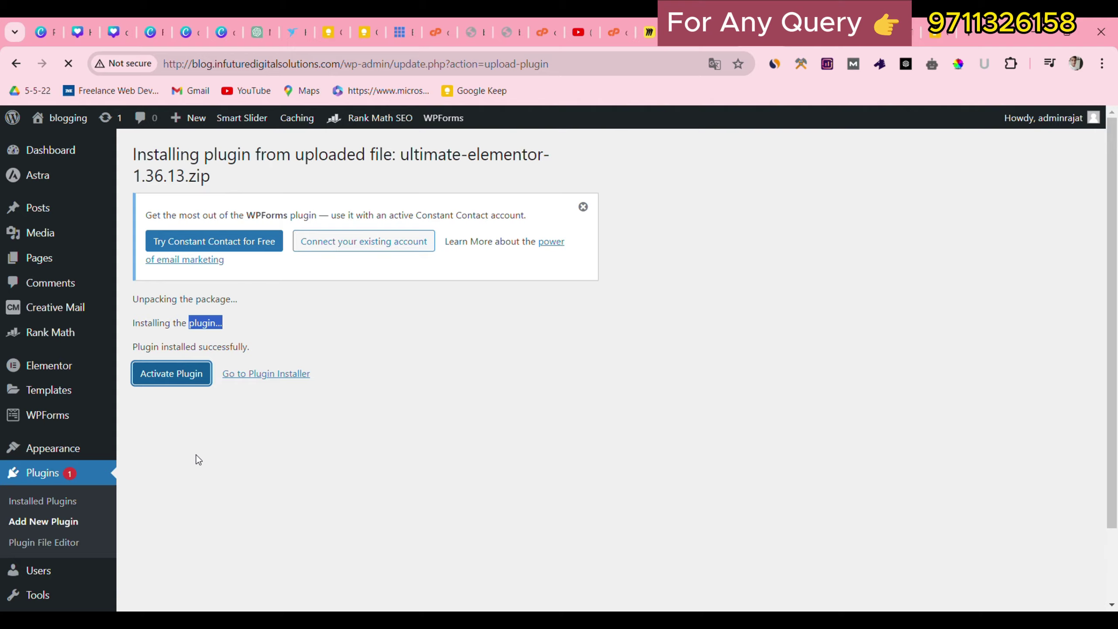
scroll(243, 514, down, 5)
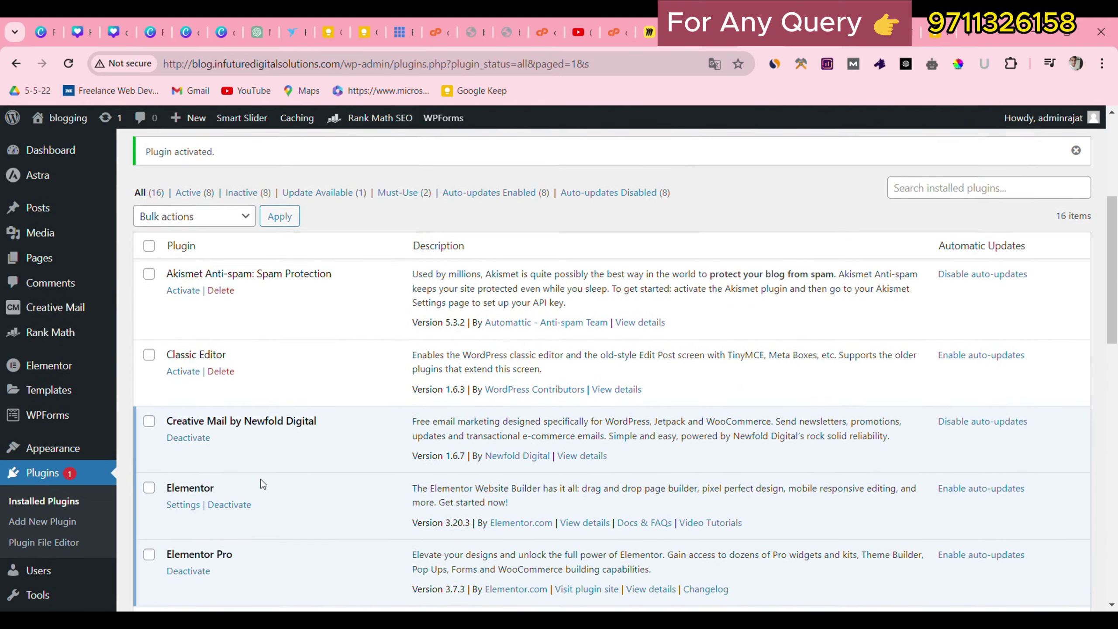
Confirm Ultimate Addons for Elementor is active in the plugins list, then go to All Posts.
scroll(261, 479, down, 10)
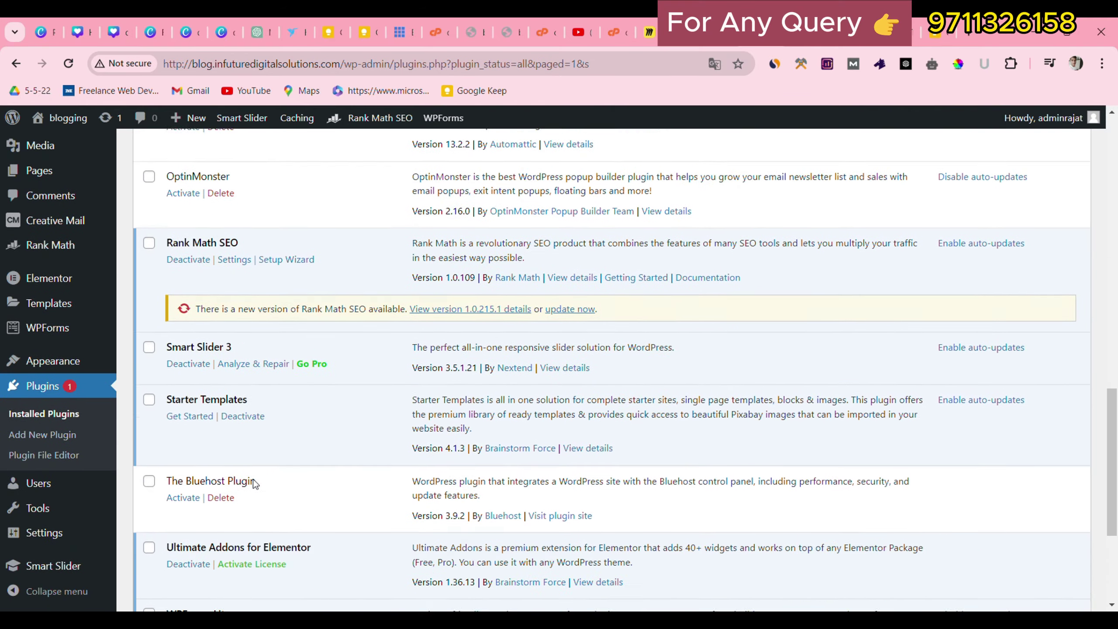
scroll(253, 478, down, 3)
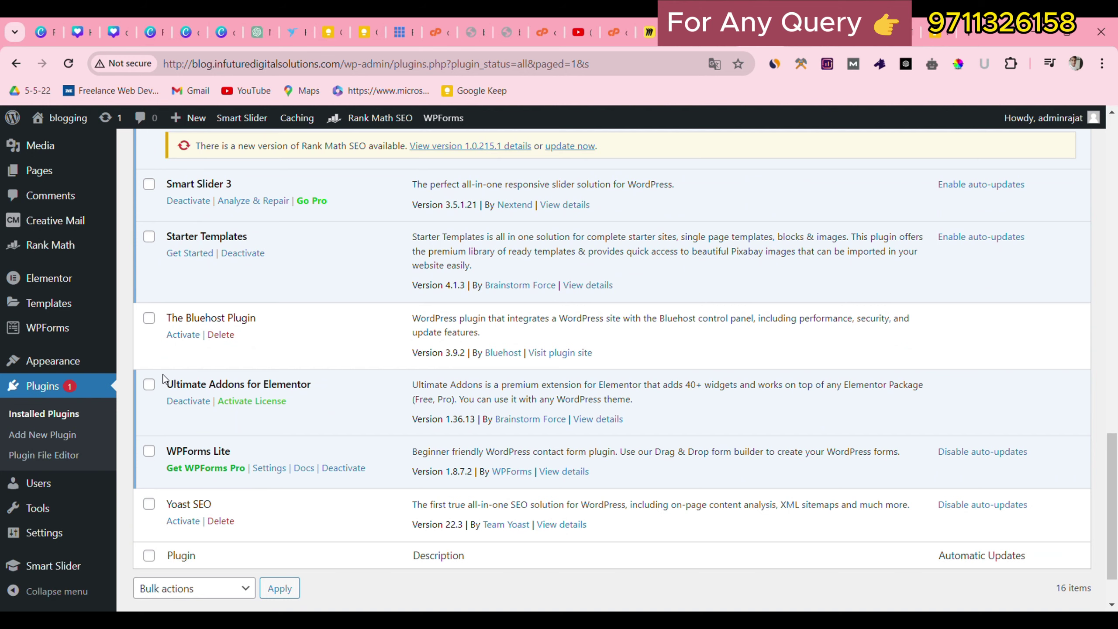
drag(163, 378, 261, 372)
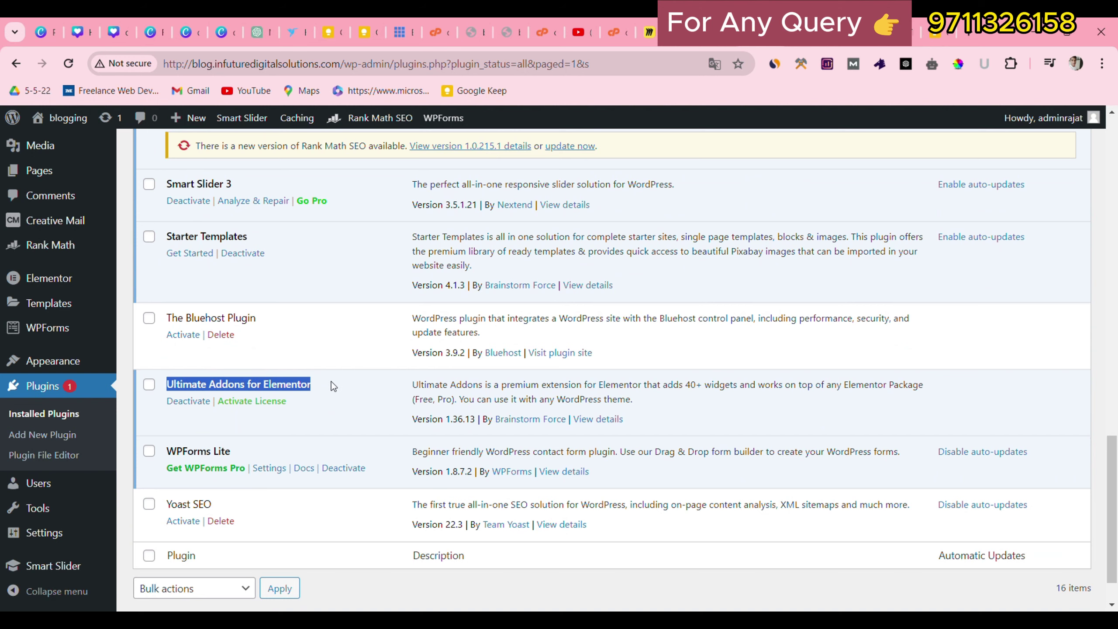
scroll(330, 411, up, 18)
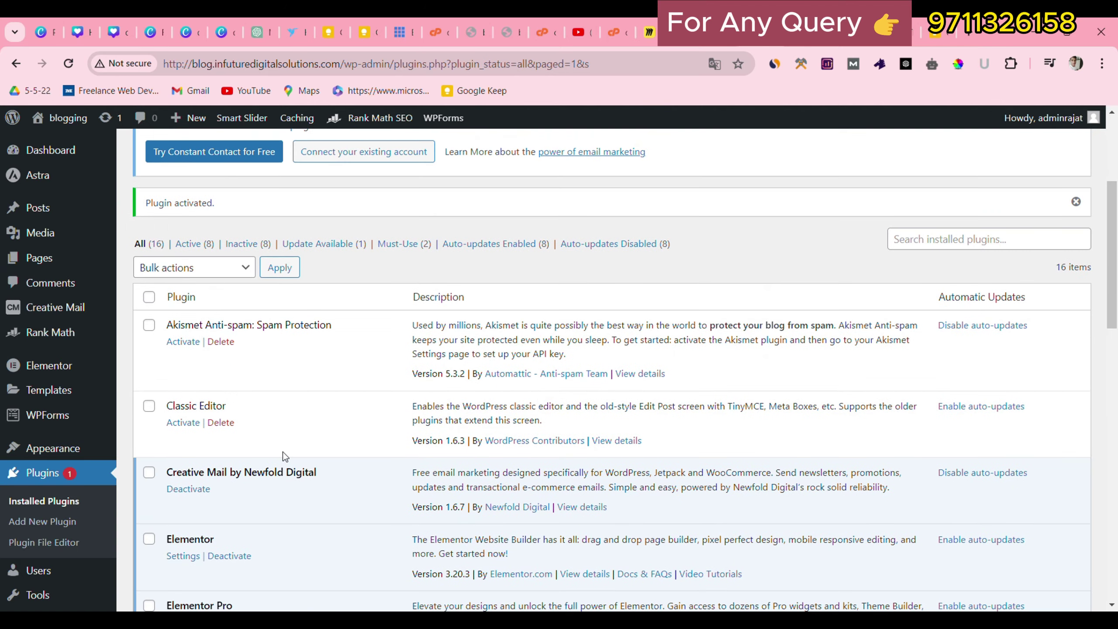
click(189, 220)
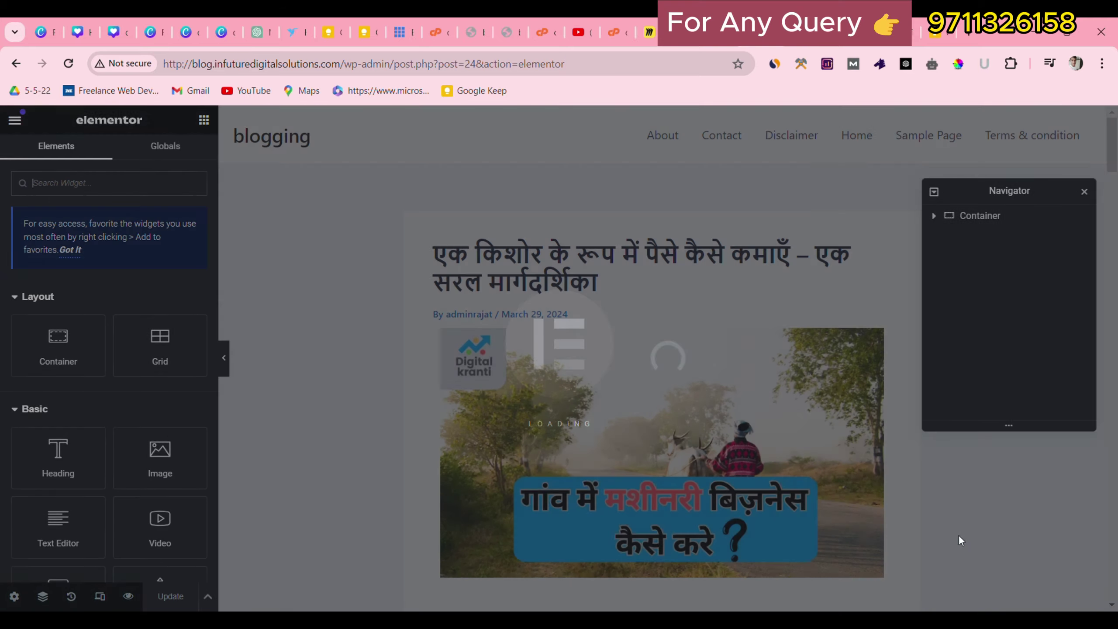
Add a single-column Flexbox container below the post's content.
scroll(744, 446, down, 20)
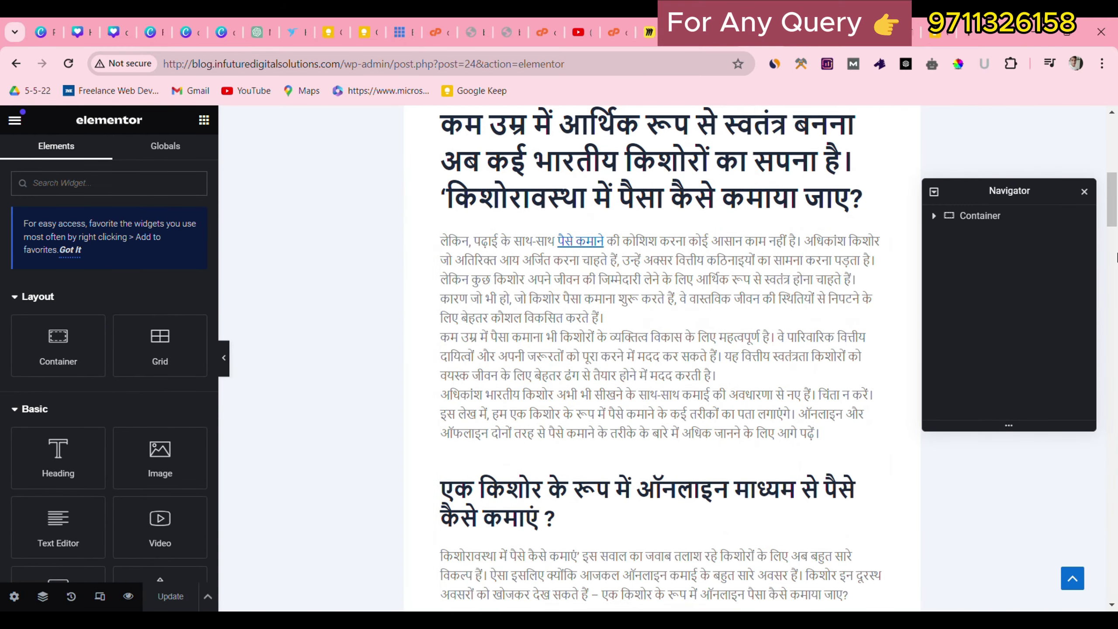
scroll(1038, 545, down, 4)
scroll(1036, 545, up, 4)
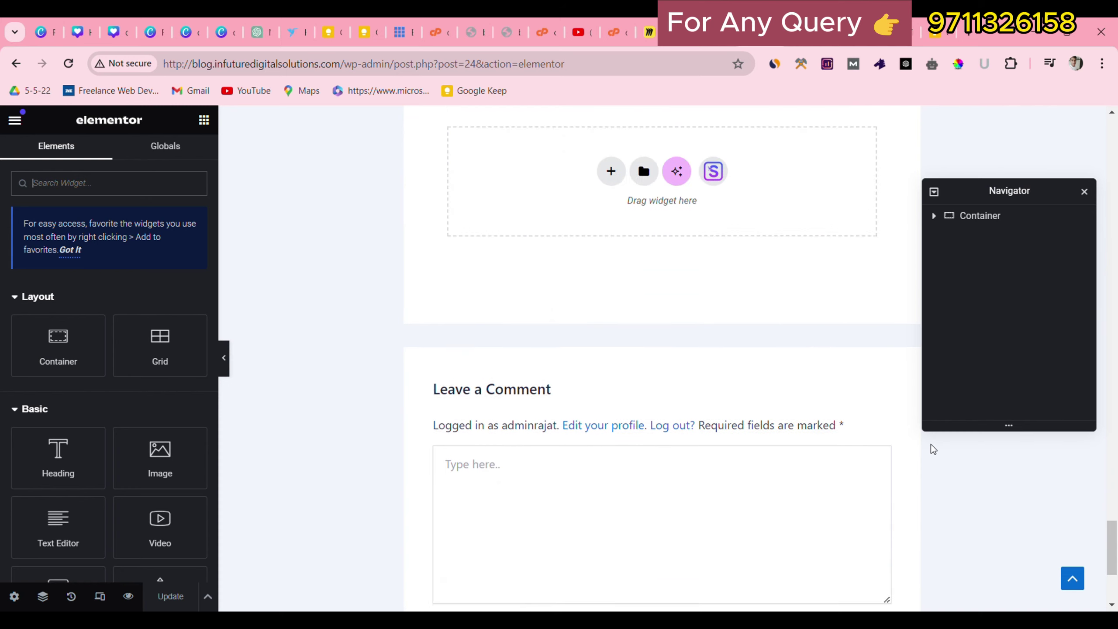
click(607, 281)
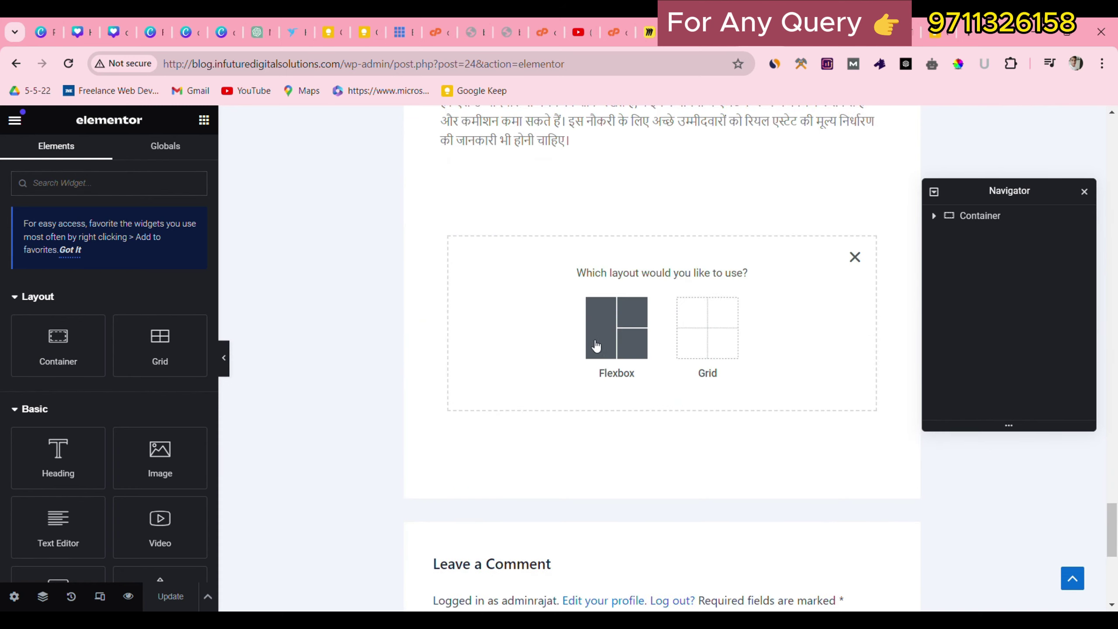
click(588, 340)
click(502, 314)
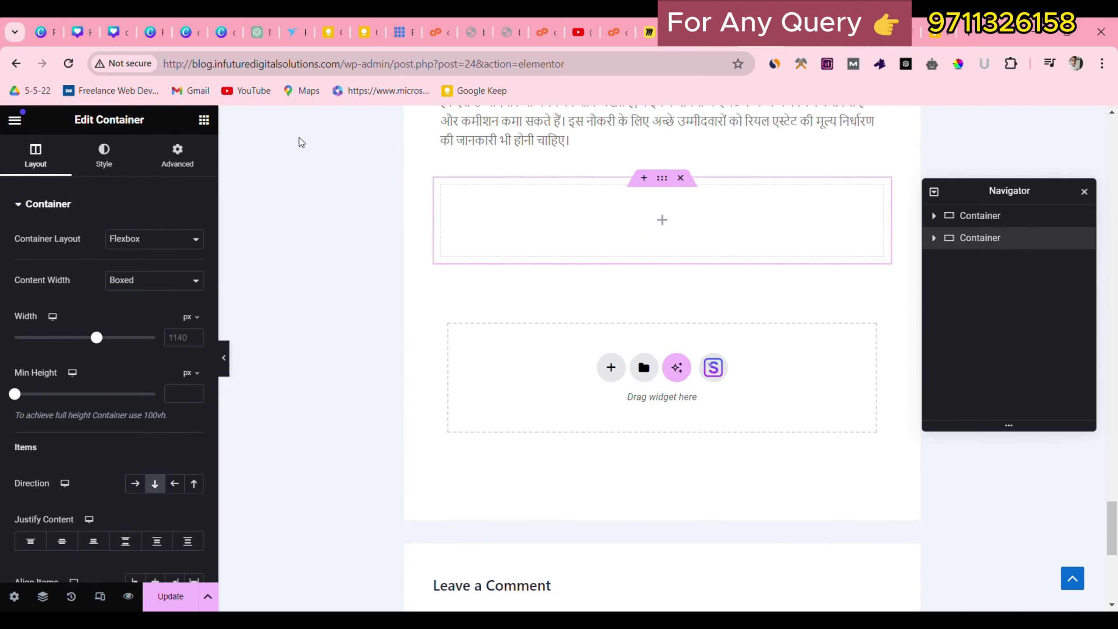
Search widgets for 'FaQ' and drop the FAQ Schema widget into the new container.
click(204, 121)
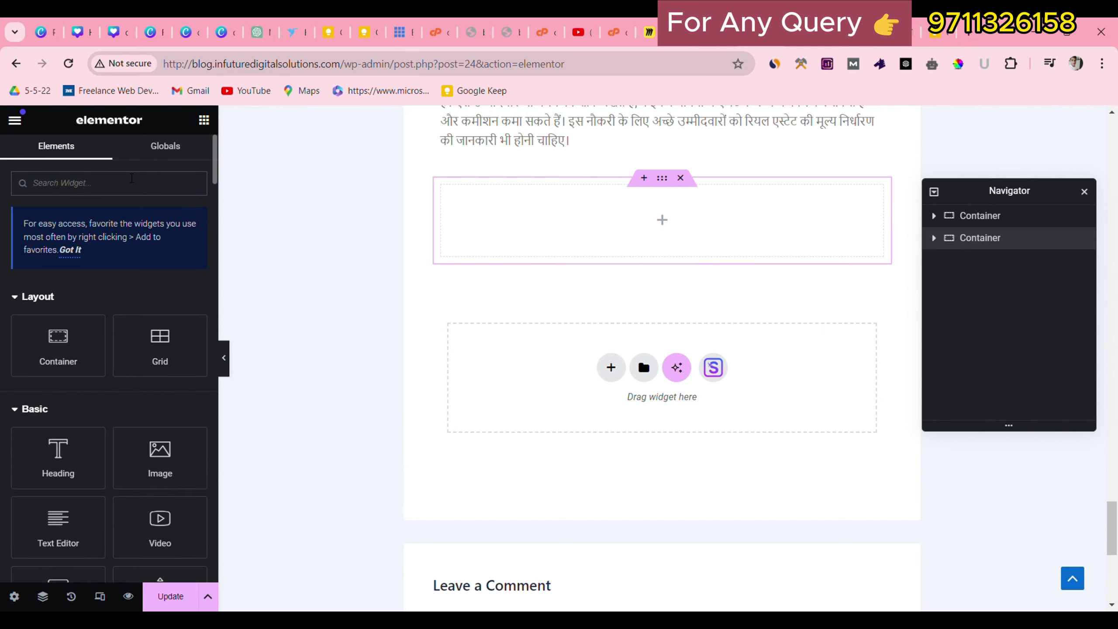
text(FaQ)
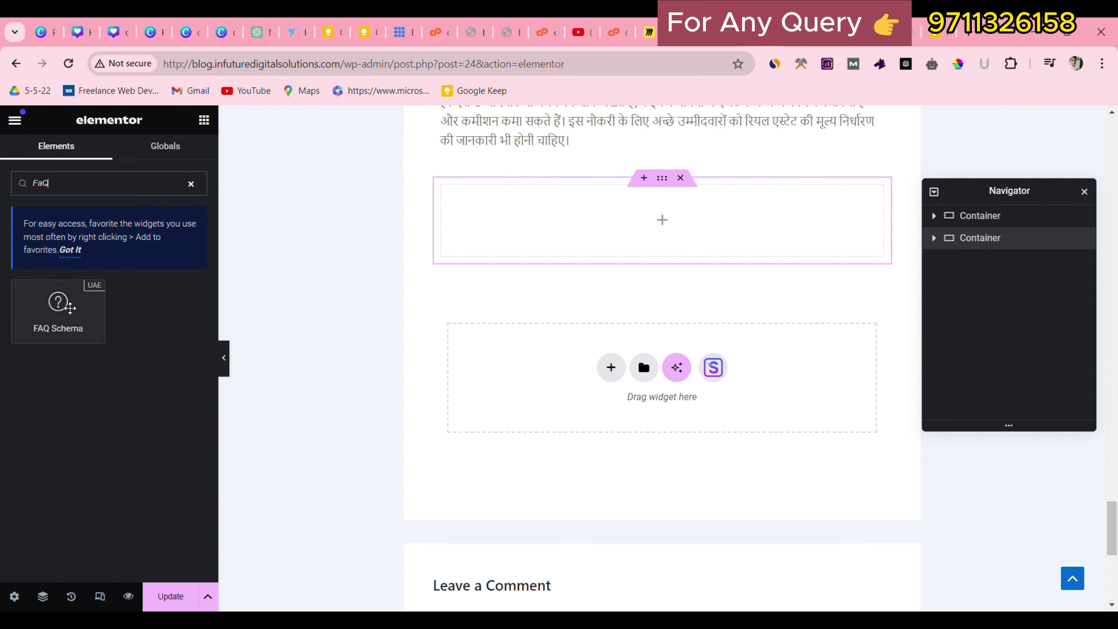
drag(58, 304, 581, 238)
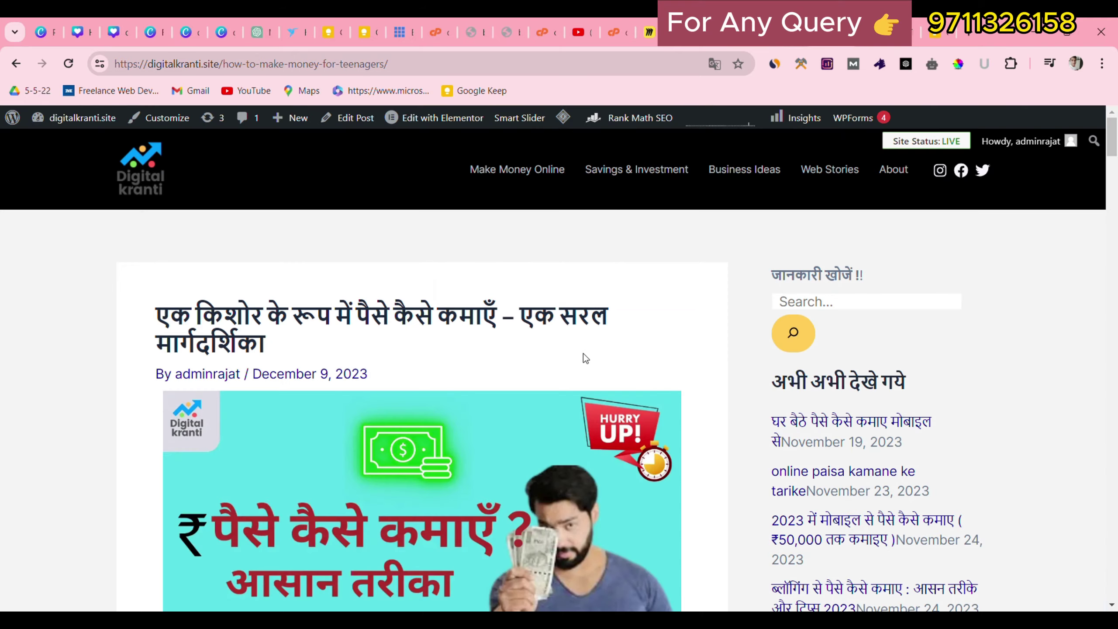
Compare with the reference site's FAQ, preview the first FAQ answer, and save the update.
scroll(583, 354, down, 3)
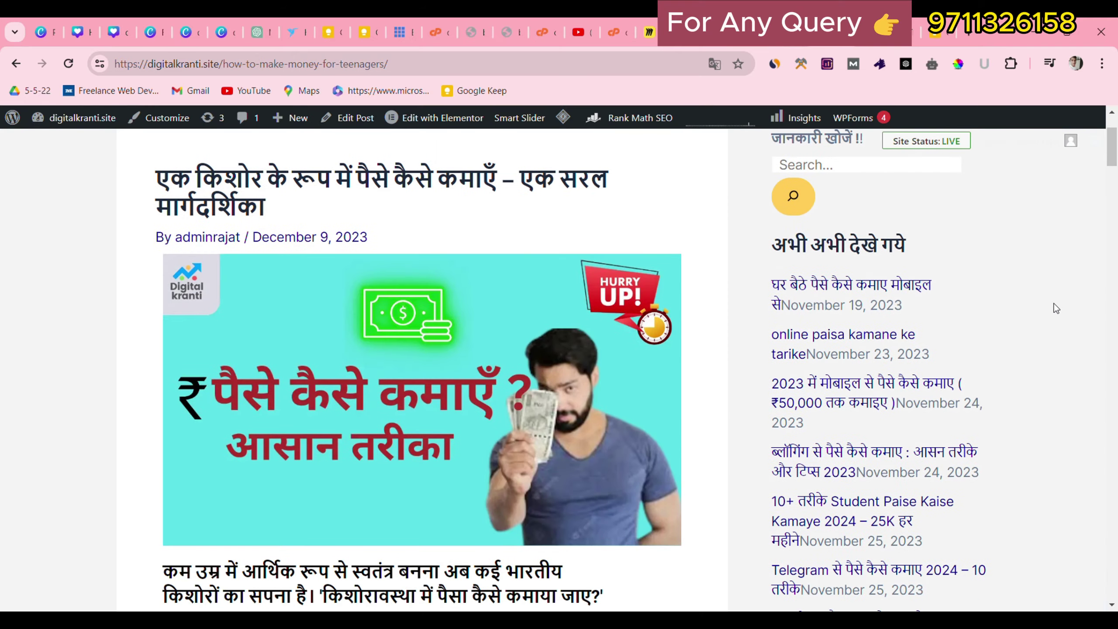
drag(1114, 158, 1117, 568)
scroll(168, 317, up, 15)
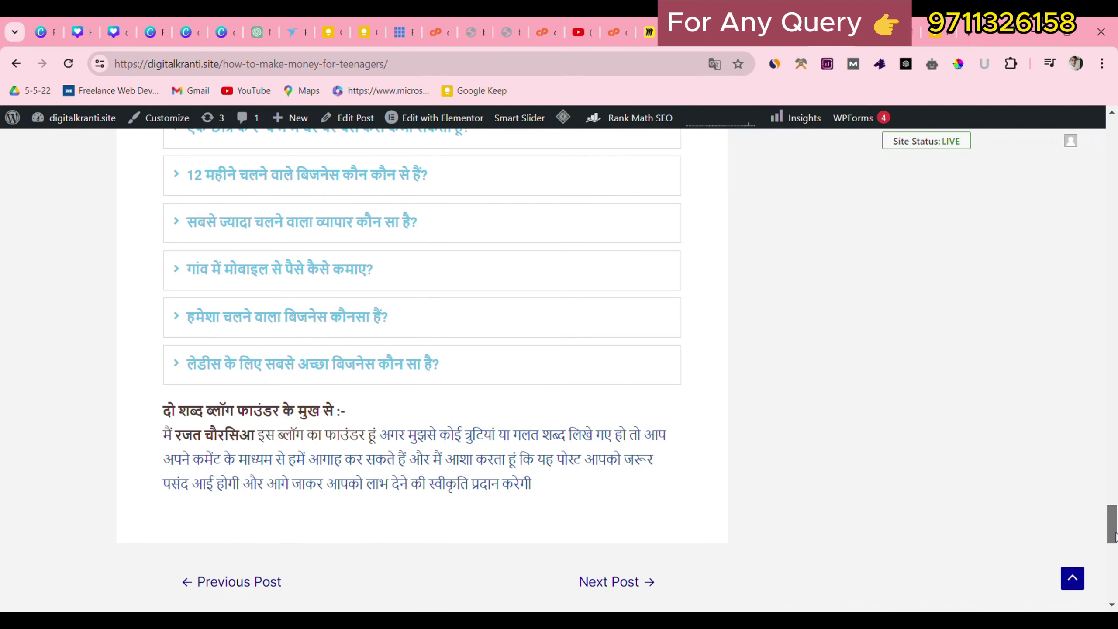
drag(168, 317, 258, 519)
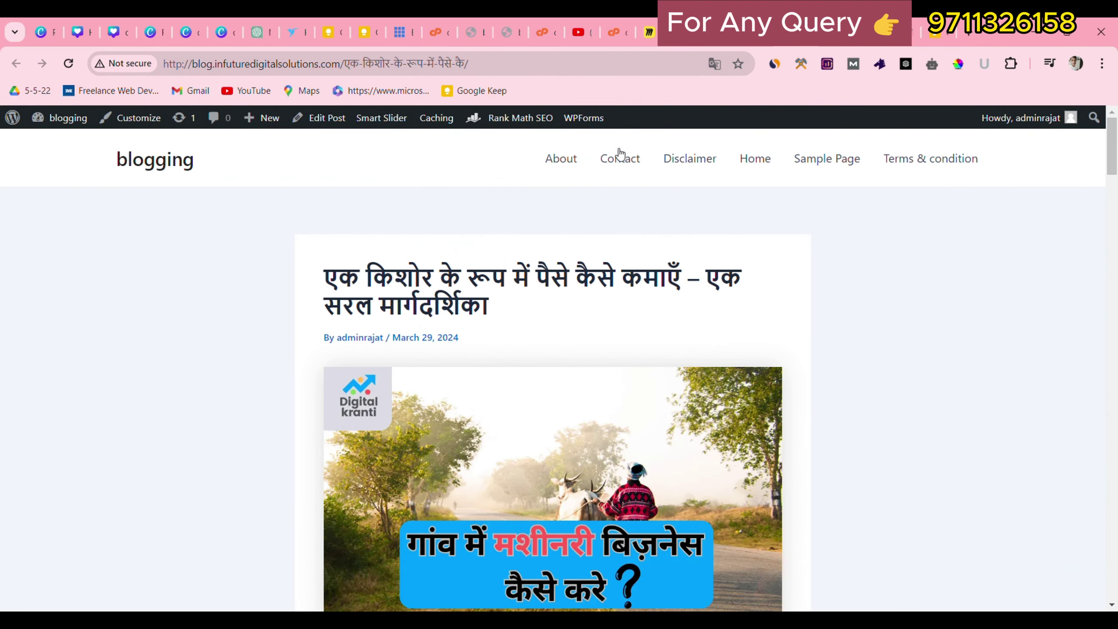
mouse_move(1112, 145)
mouse_down()
mouse_move(1116, 561)
mouse_move(1113, 132)
mouse_up()
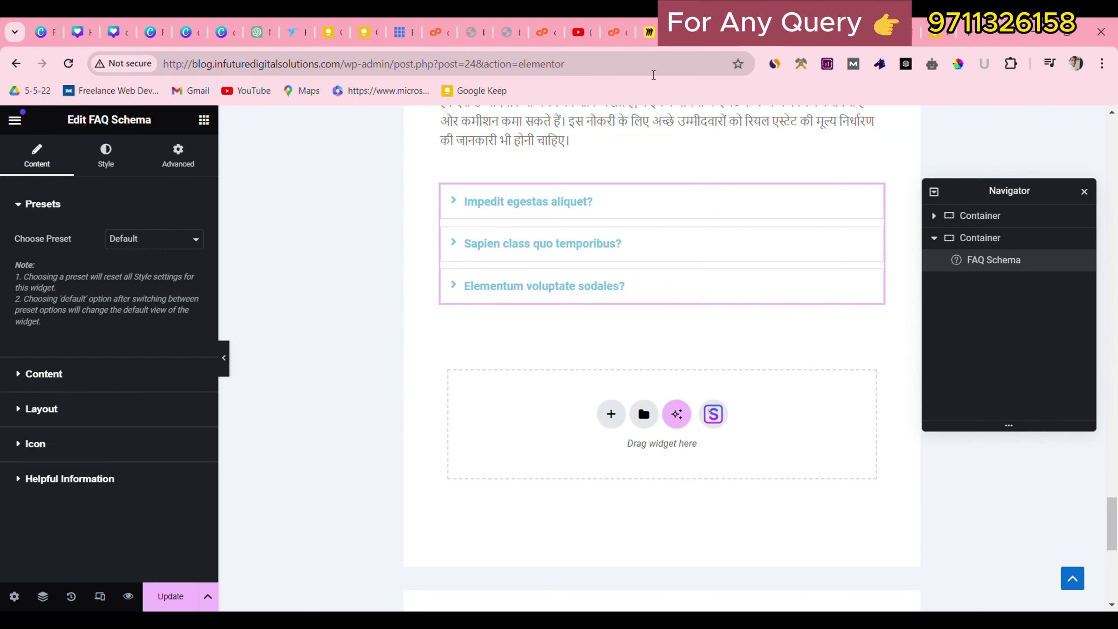
click(484, 202)
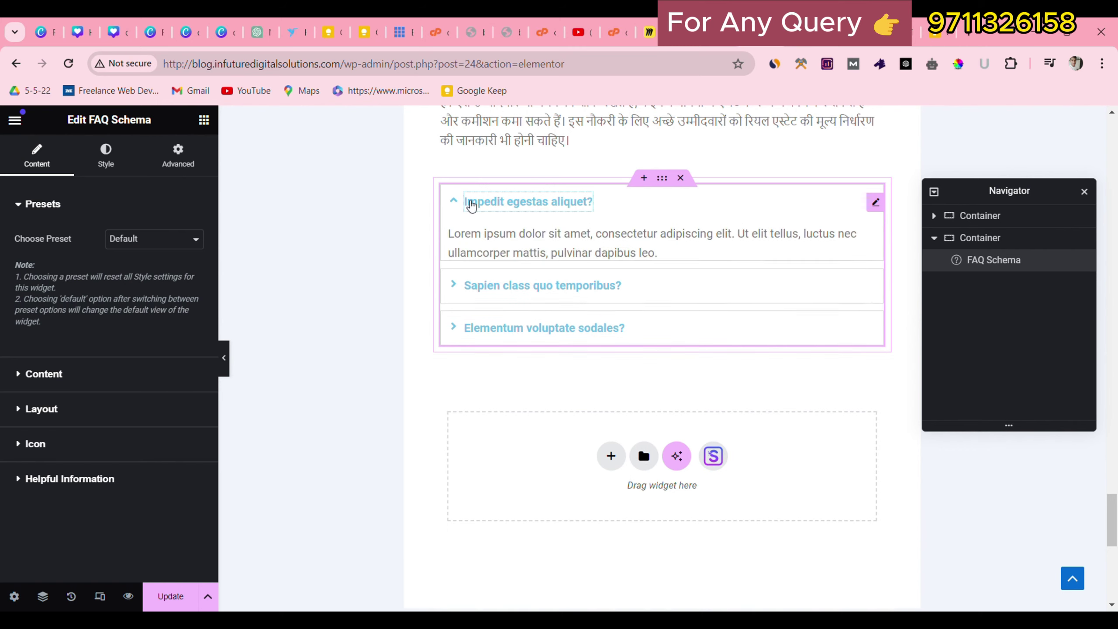
click(167, 596)
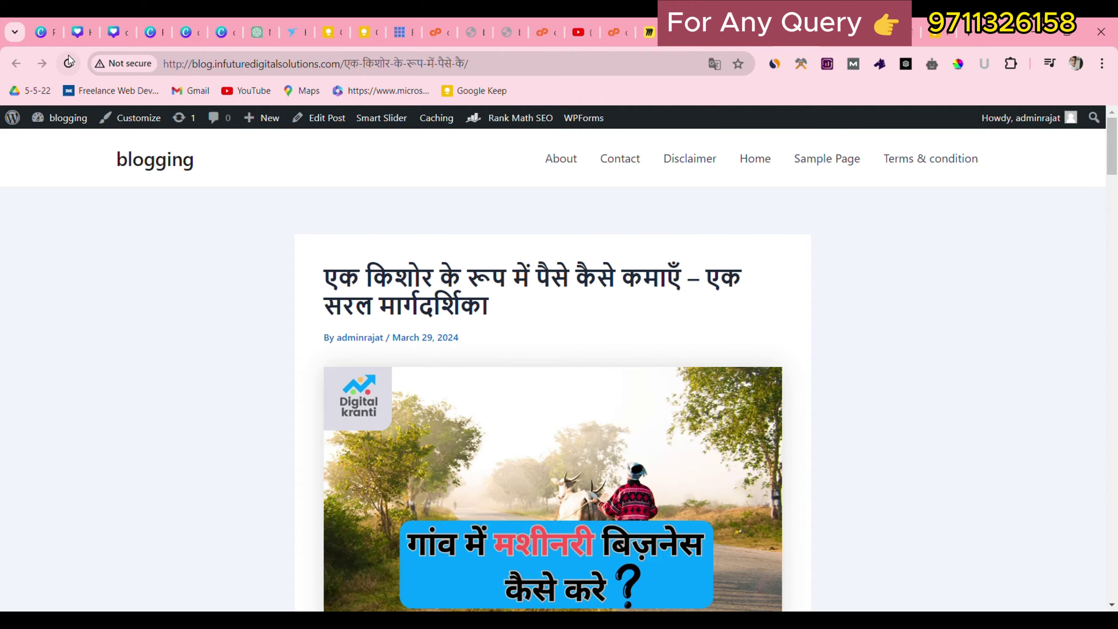
Reload the live post and expand each of the three FAQ answers.
click(69, 62)
drag(1116, 152, 1116, 543)
scroll(387, 272, down, 2)
click(361, 242)
click(338, 254)
click(347, 282)
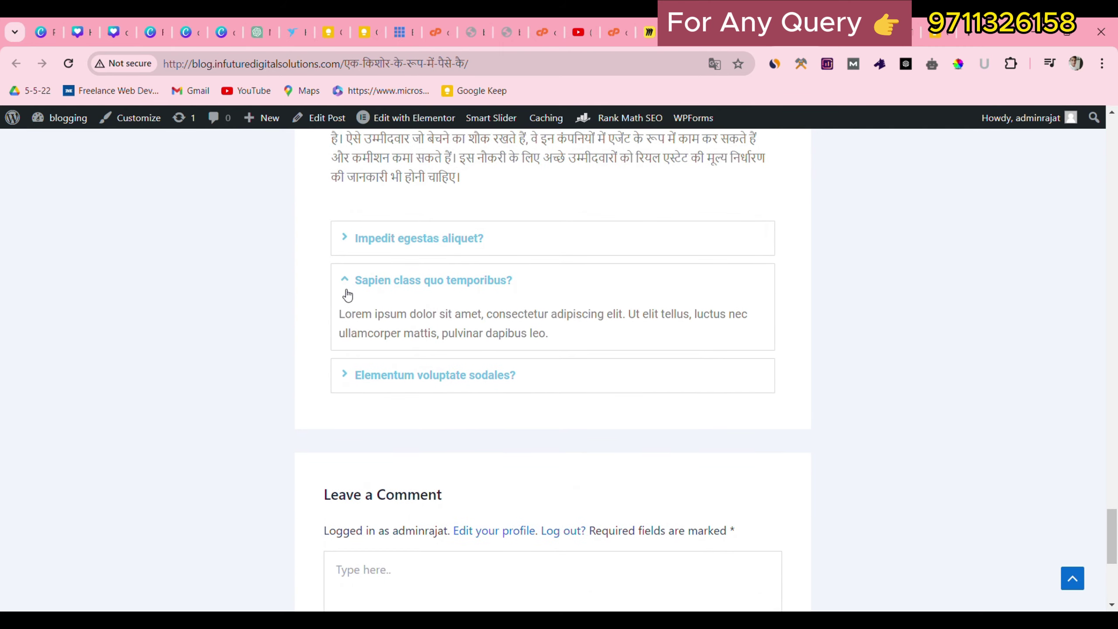
click(352, 369)
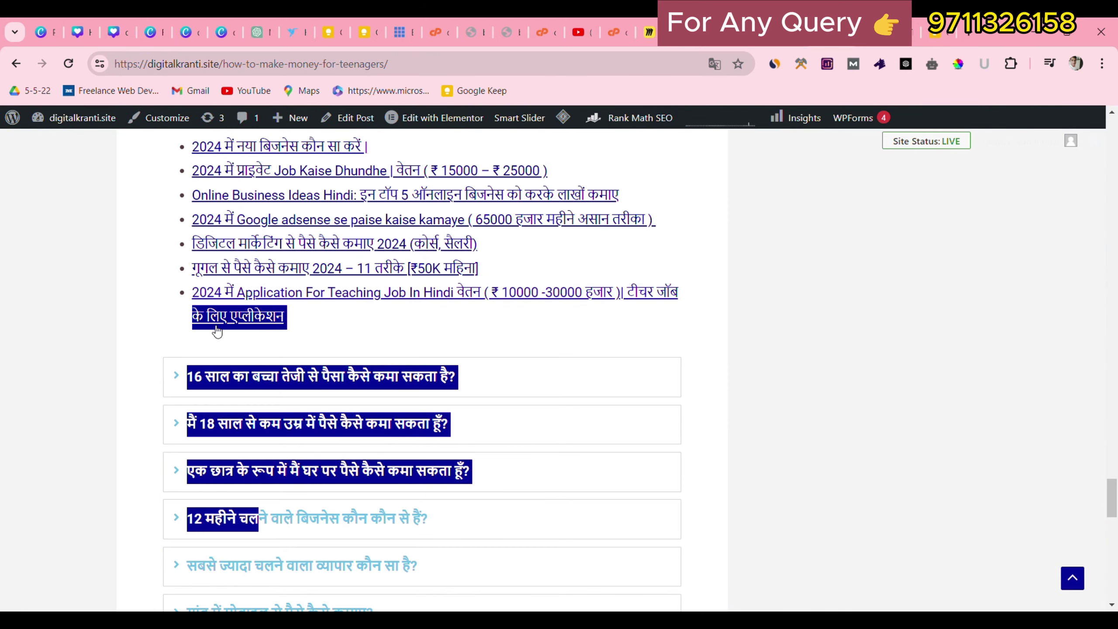
Browse the reference site's Related Posts heading and sidebar widgets.
scroll(165, 362, down, 6)
click(136, 406)
scroll(140, 404, down, 8)
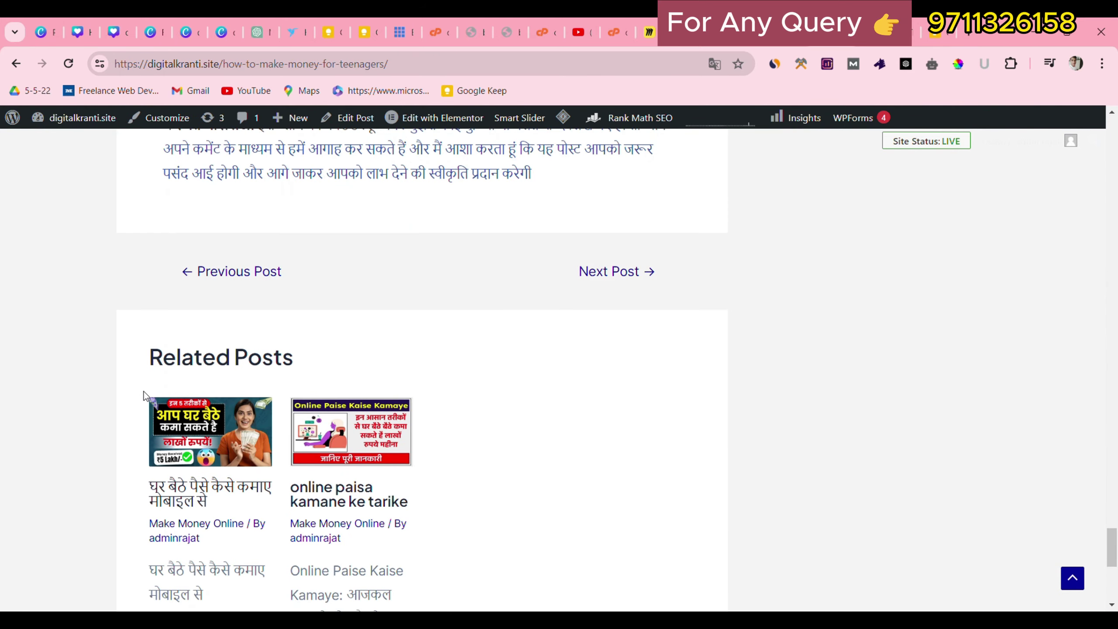
drag(147, 358, 325, 356)
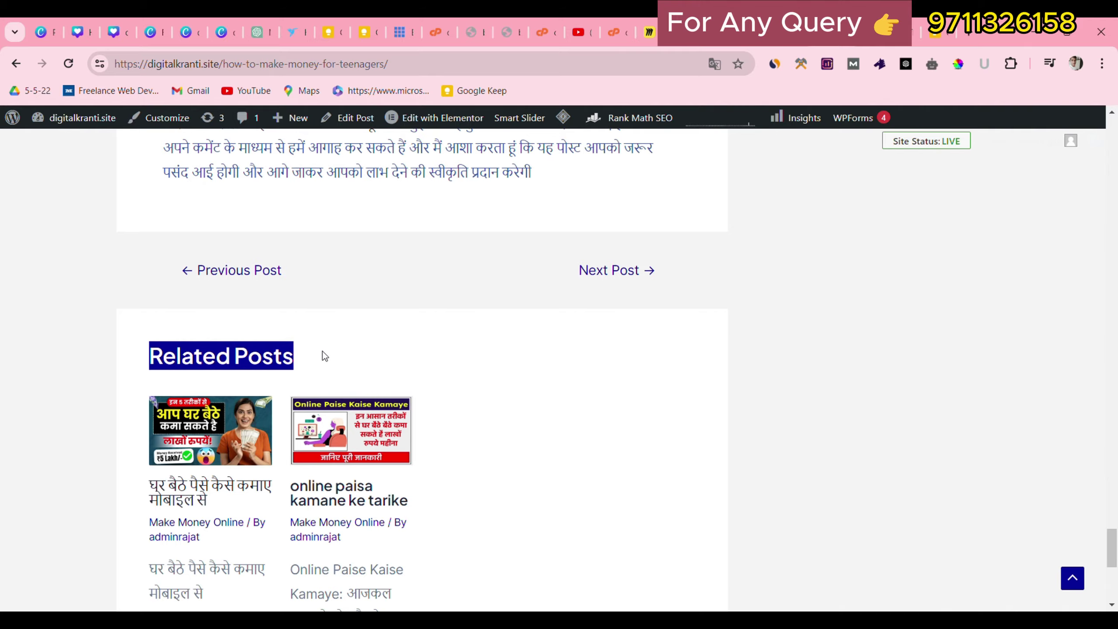
click(975, 507)
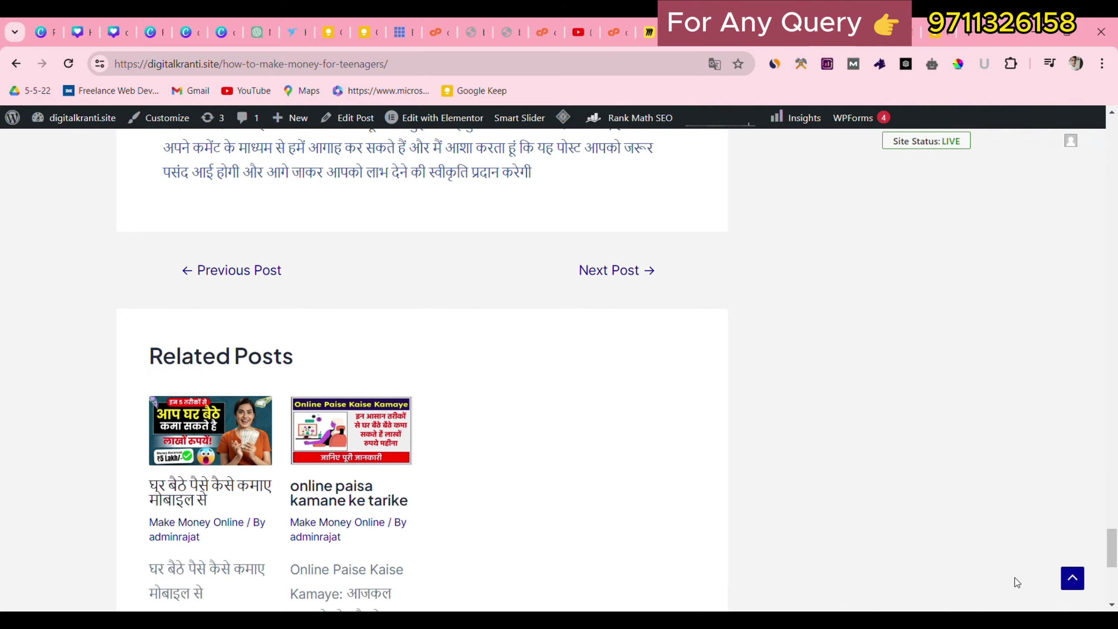
click(1071, 577)
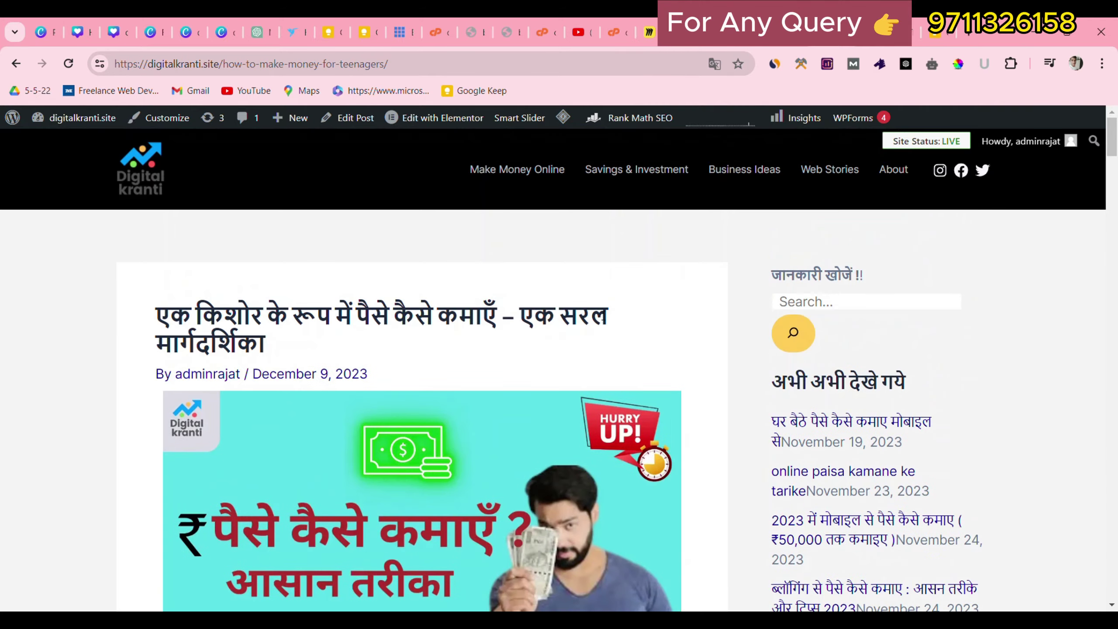
drag(744, 250, 1014, 488)
scroll(1014, 487, up, 3)
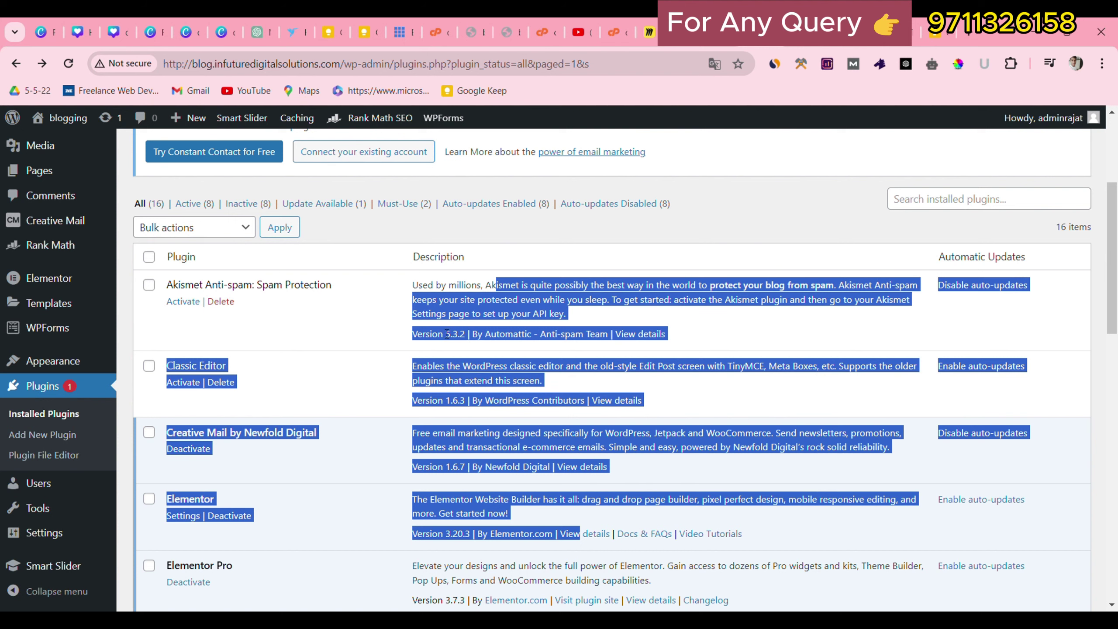
Clear the selection in the installed plugins list and bring up the Appearance submenu.
click(354, 326)
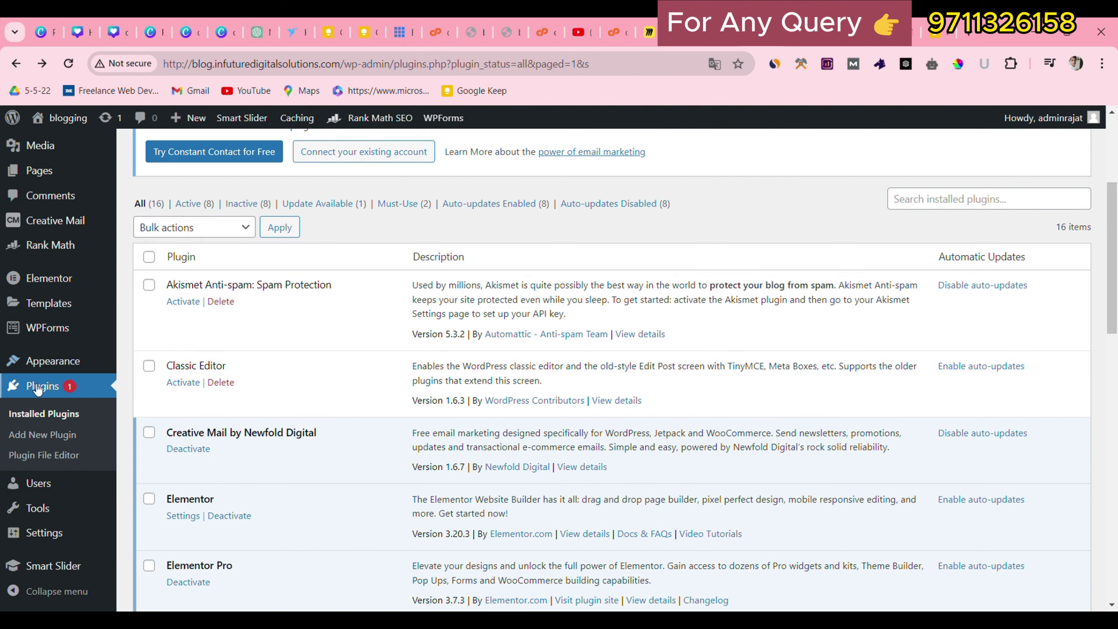
mouse_move(53, 368)
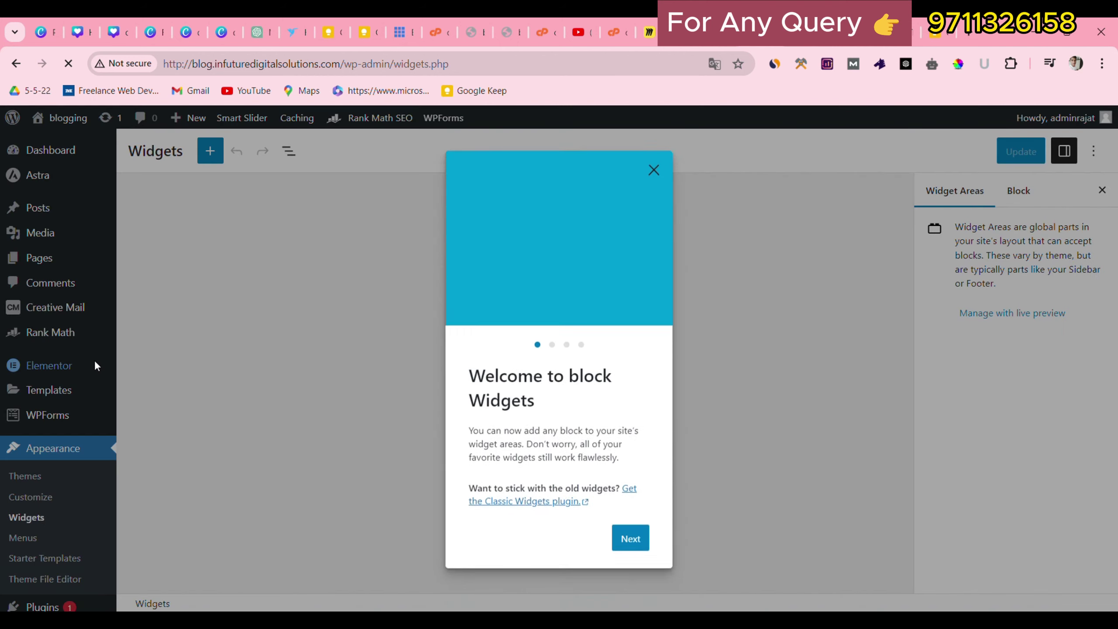
Page through the Widgets welcome guide to its last page and dismiss it.
click(627, 530)
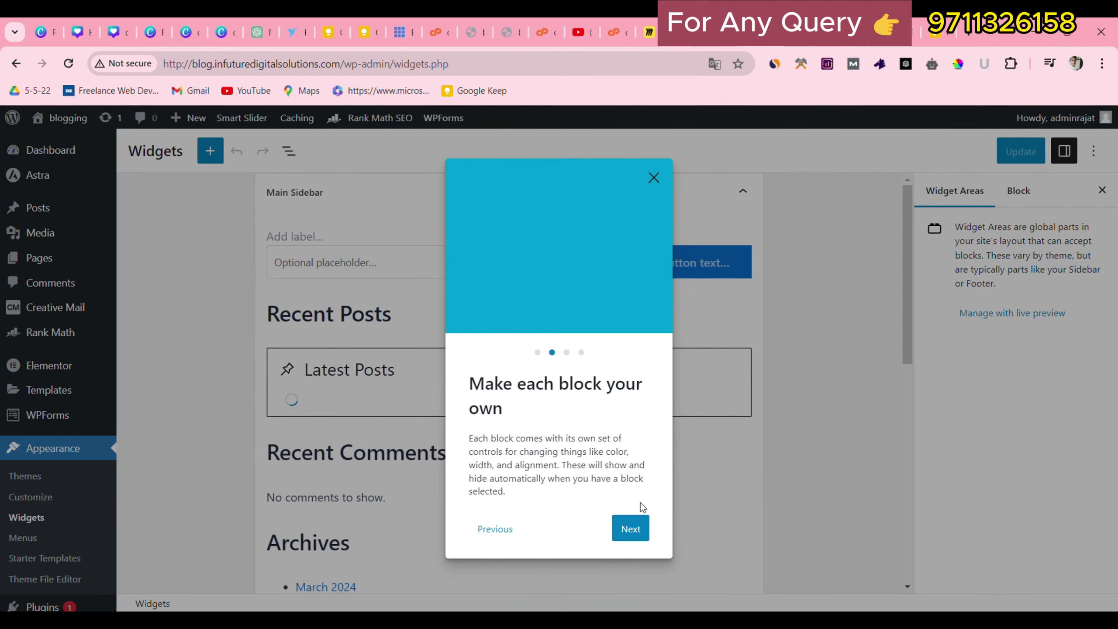
click(629, 527)
click(629, 515)
click(654, 189)
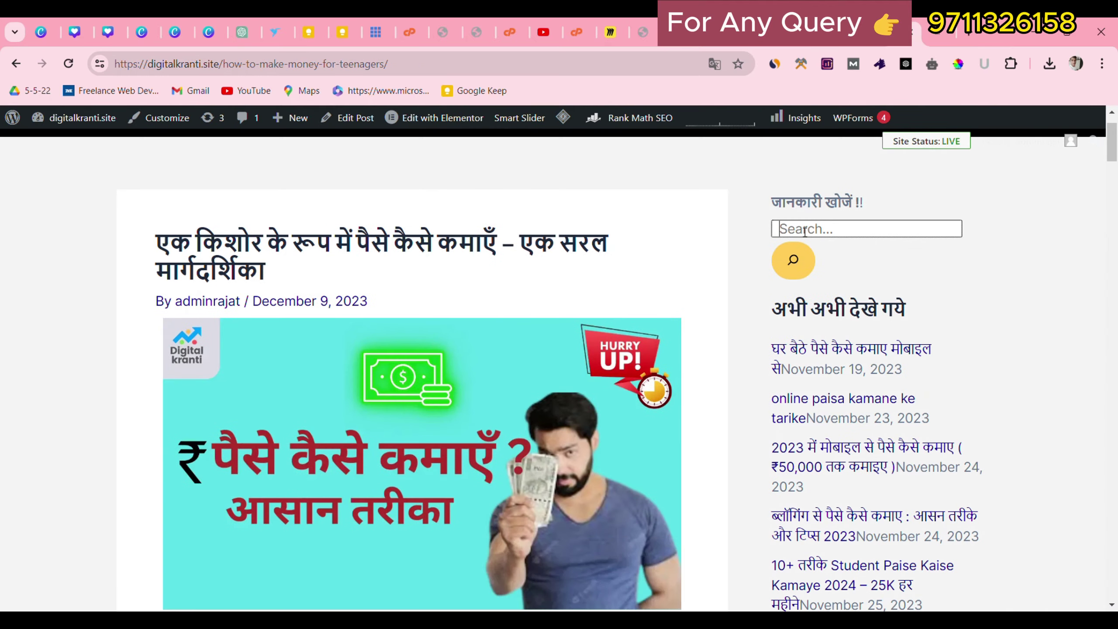
Scroll the reference site and highlight its Popular category list.
scroll(804, 231, down, 5)
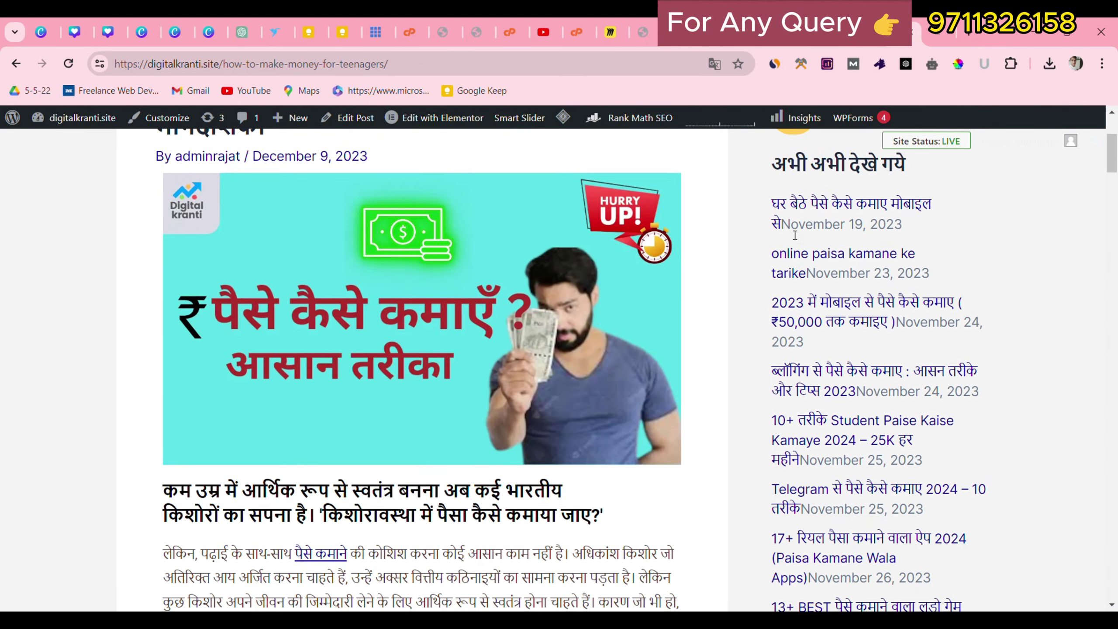
drag(768, 216, 884, 458)
scroll(885, 454, down, 2)
scroll(885, 454, down, 10)
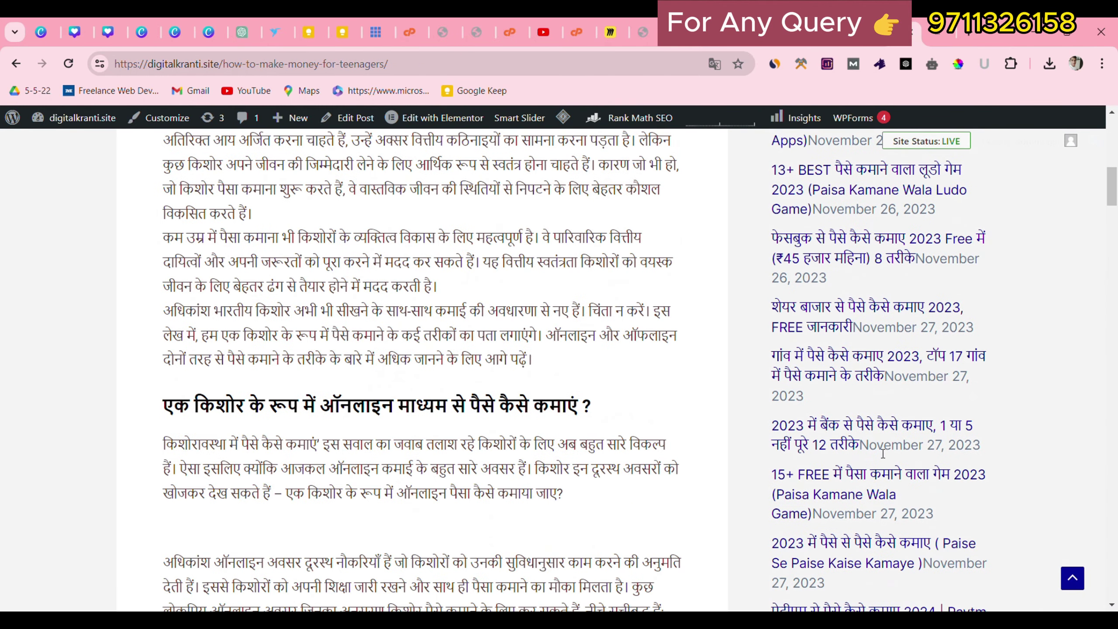
drag(769, 417, 894, 418)
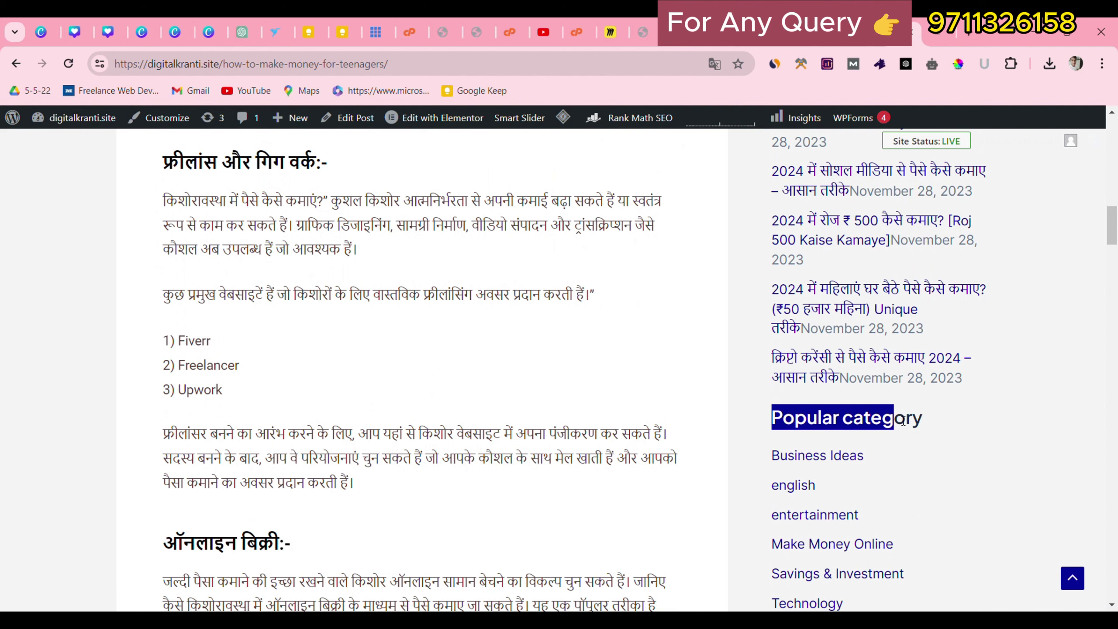
scroll(765, 368, down, 5)
drag(756, 239, 850, 427)
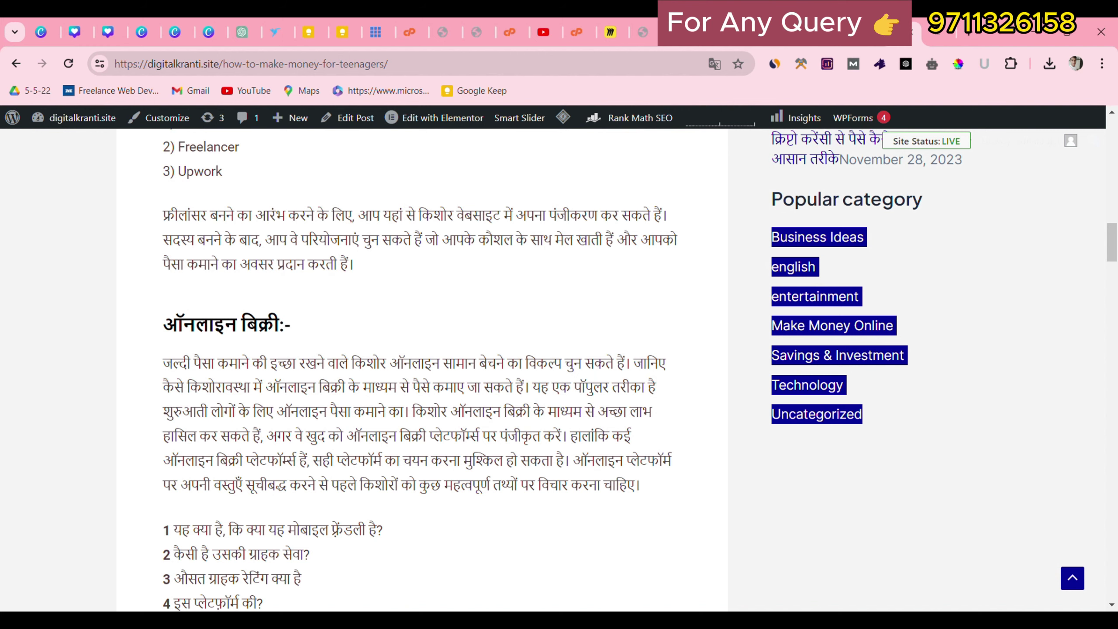
Return to the sidebar widgets editor and select the Archives heading block.
click(743, 32)
scroll(370, 424, down, 2)
click(370, 424)
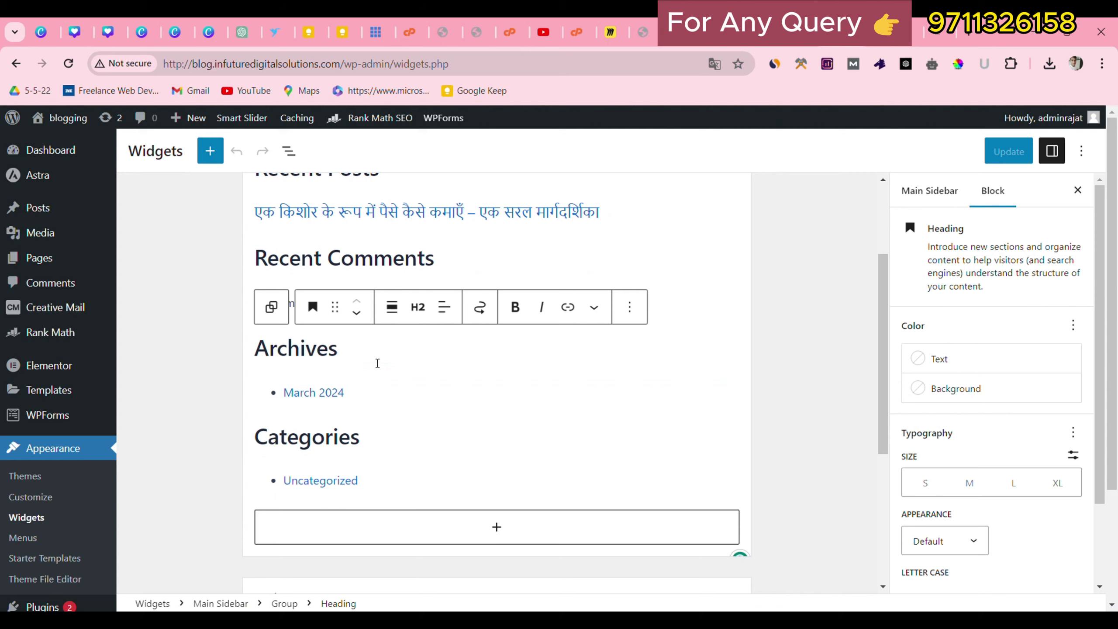
Delete the Archives heading block from the Main Sidebar.
click(630, 307)
scroll(794, 554, down, 5)
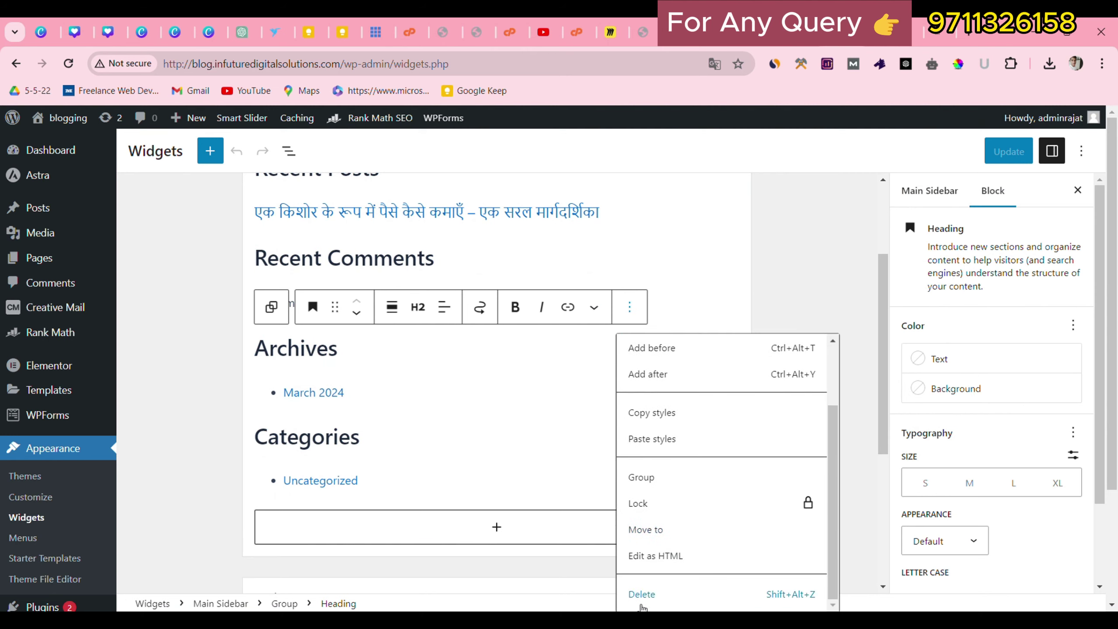
click(648, 592)
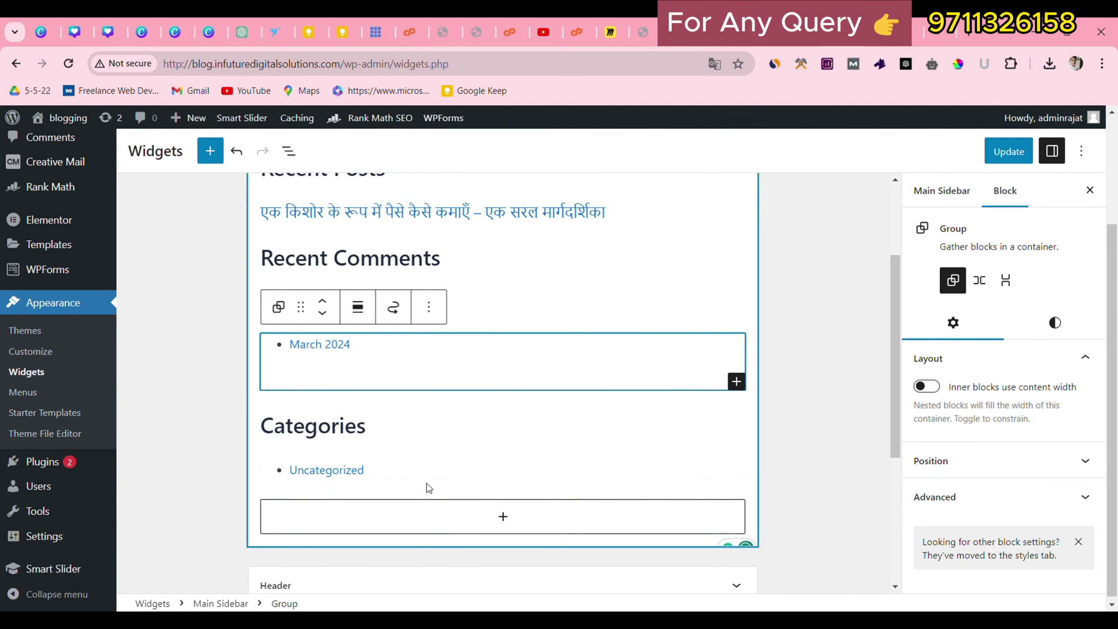
Delete the Recent Comments heading, leaving Latest Comments directly below Recent Posts.
click(330, 470)
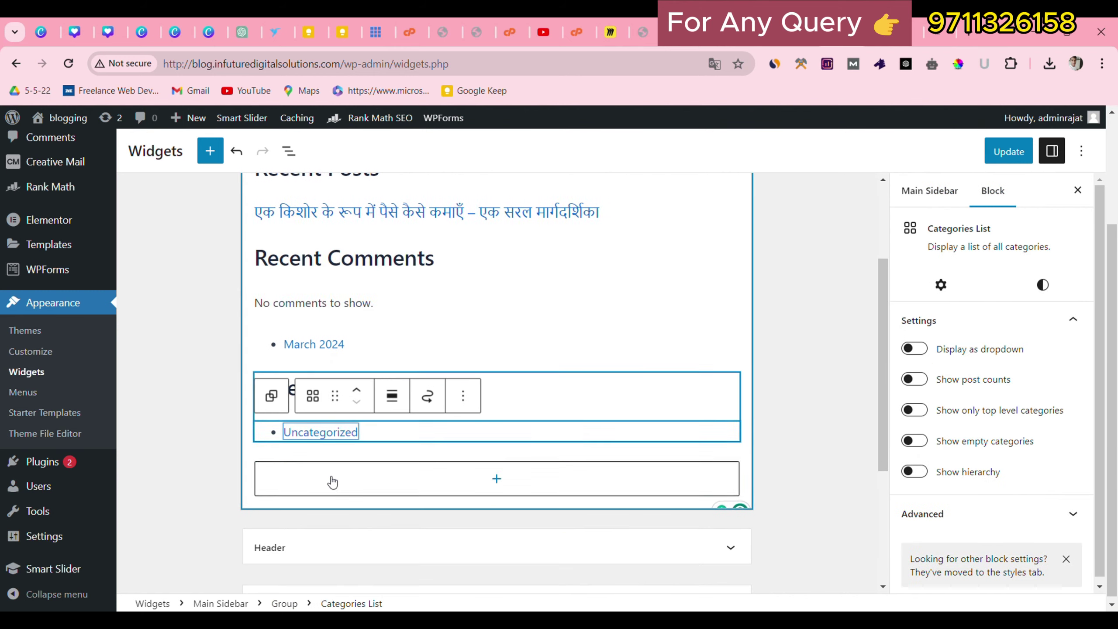
click(360, 433)
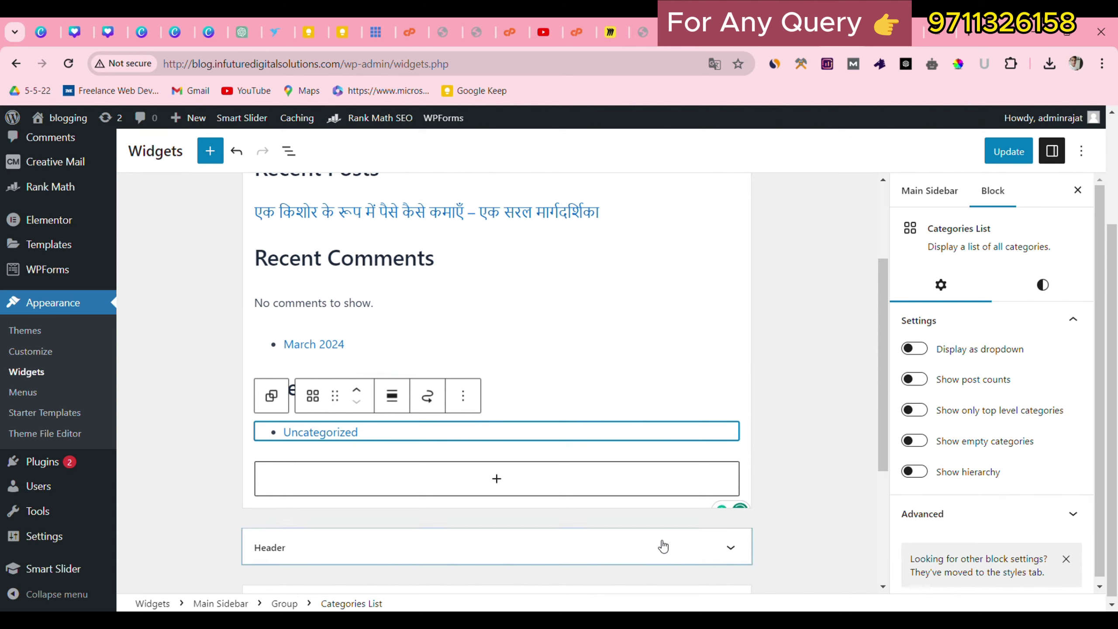
click(481, 371)
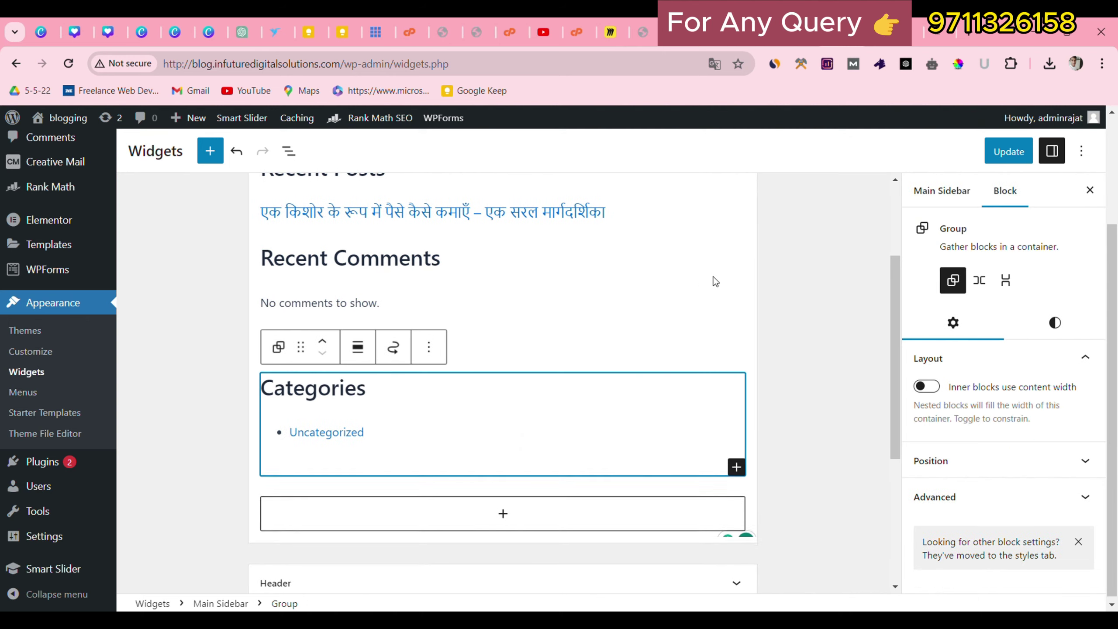
click(408, 279)
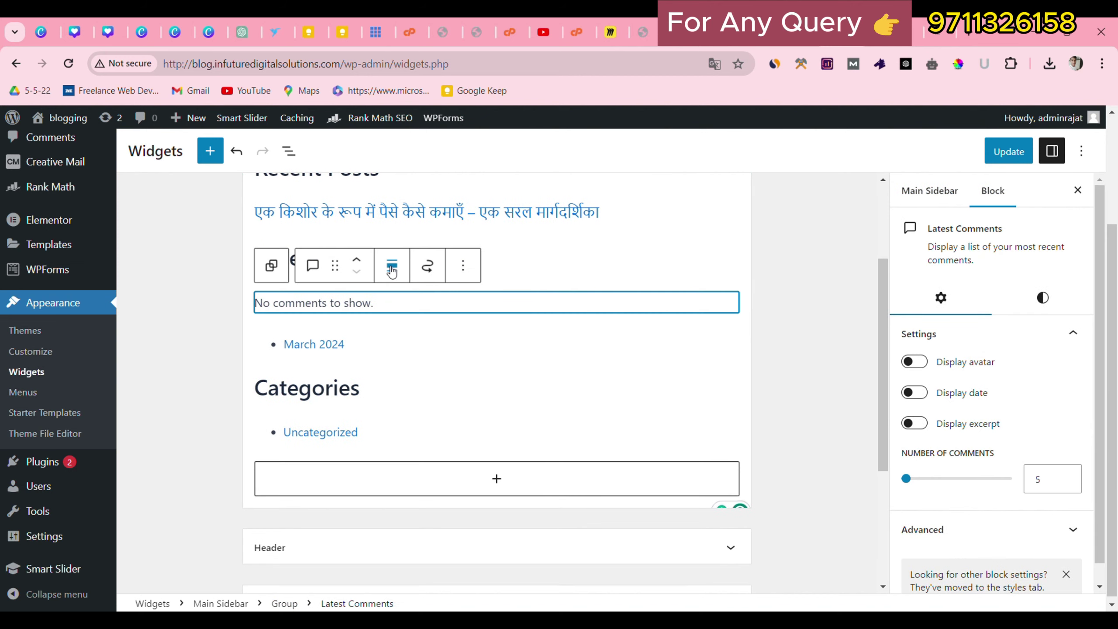
click(392, 266)
click(579, 269)
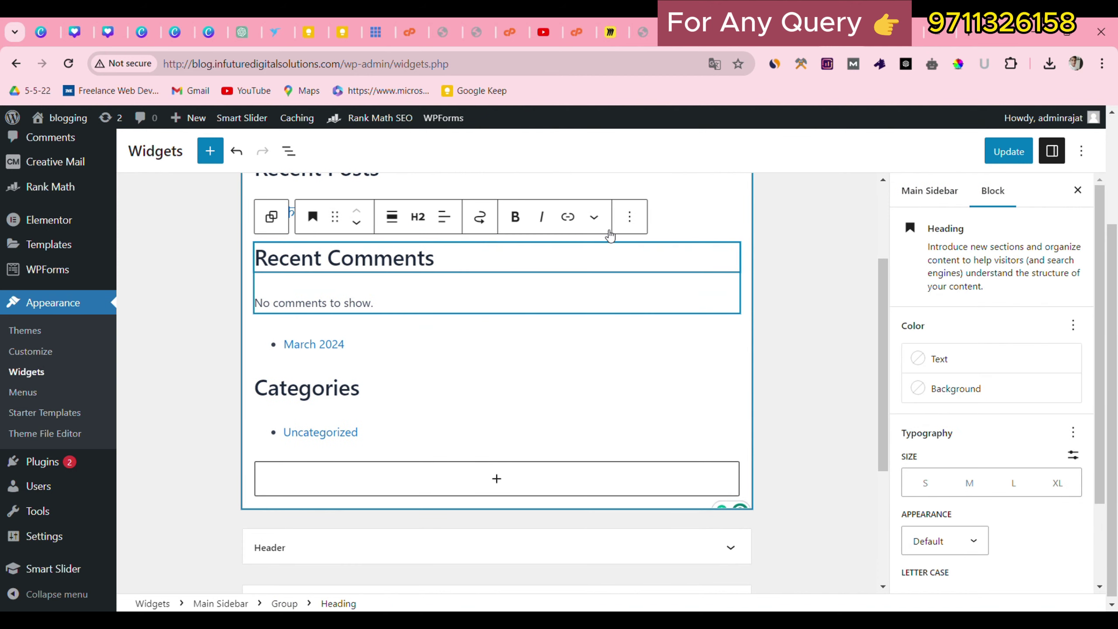
click(629, 216)
scroll(629, 491, down, 2)
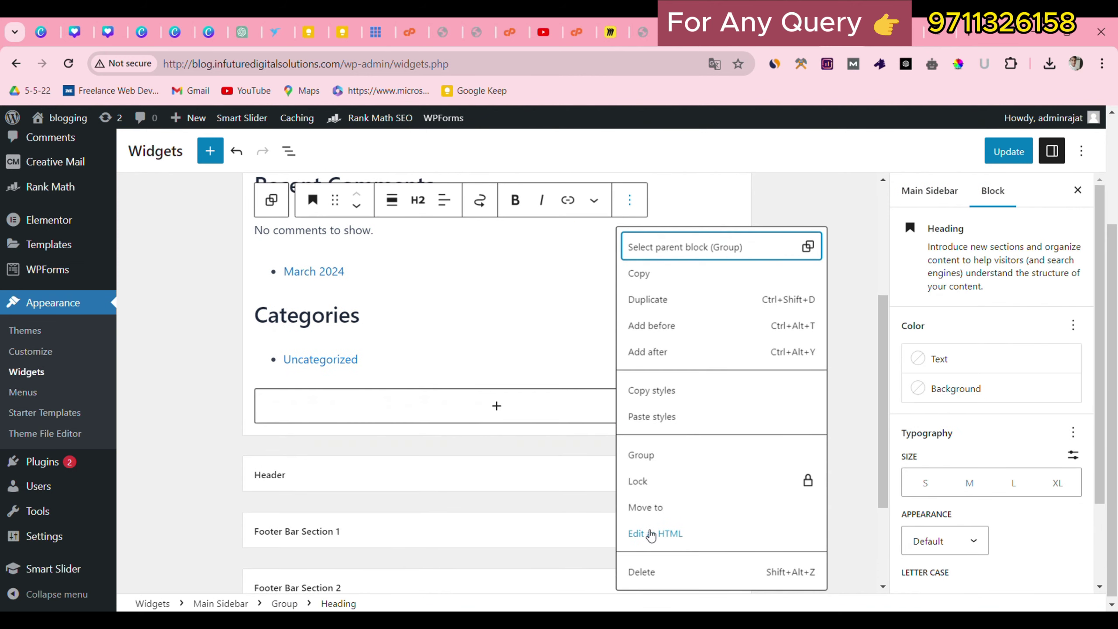
click(643, 571)
Select the sidebar Search block and compare it with the reference site's article.
scroll(534, 369, up, 5)
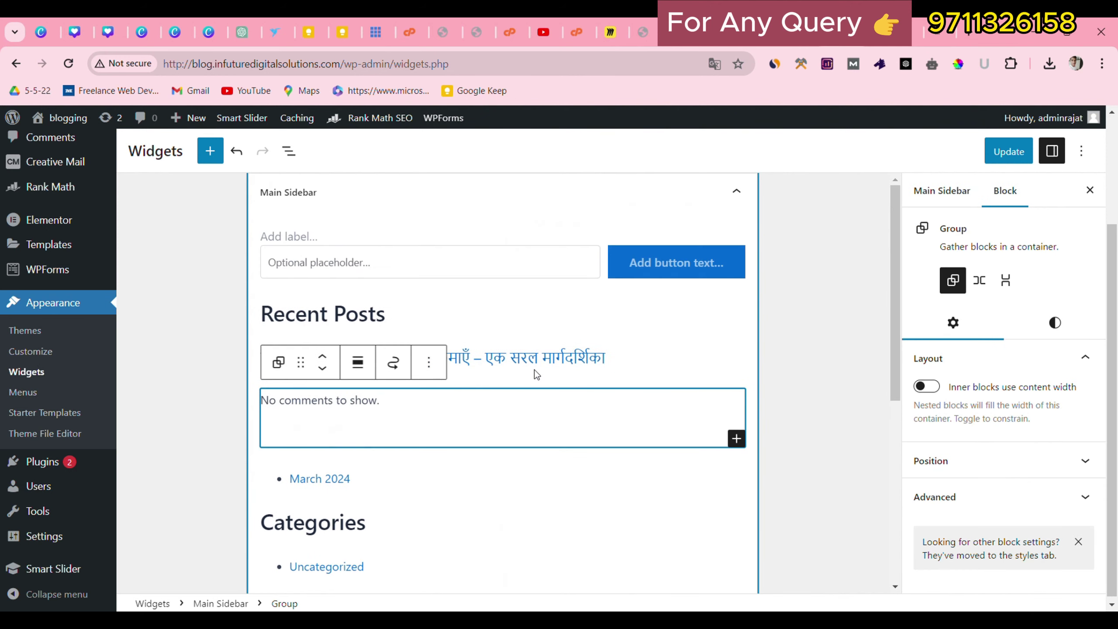
scroll(534, 370, up, 2)
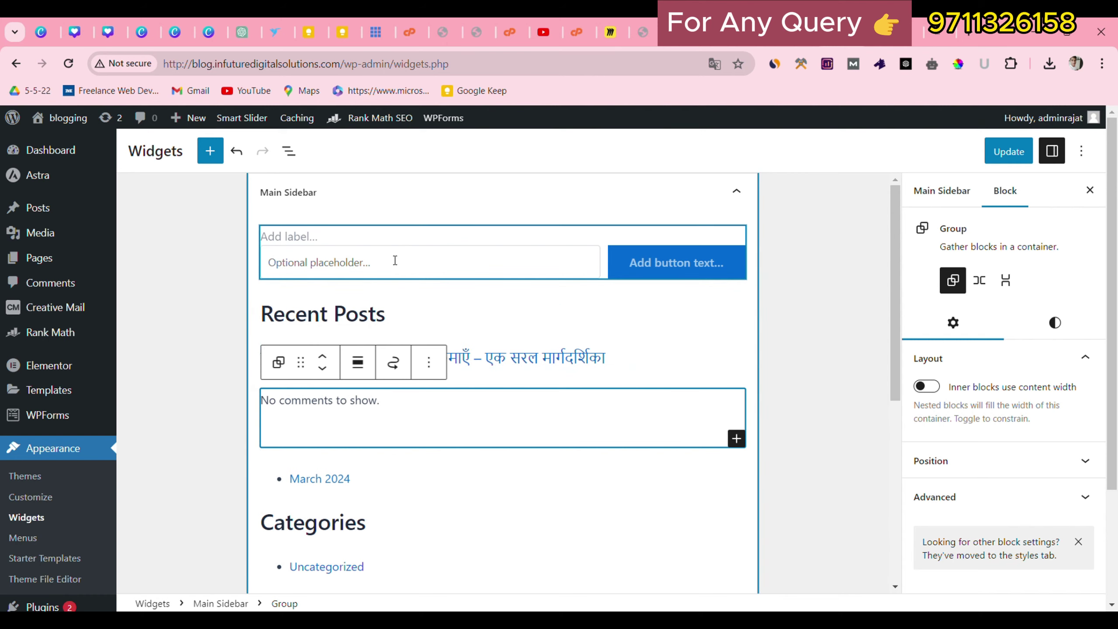
click(393, 240)
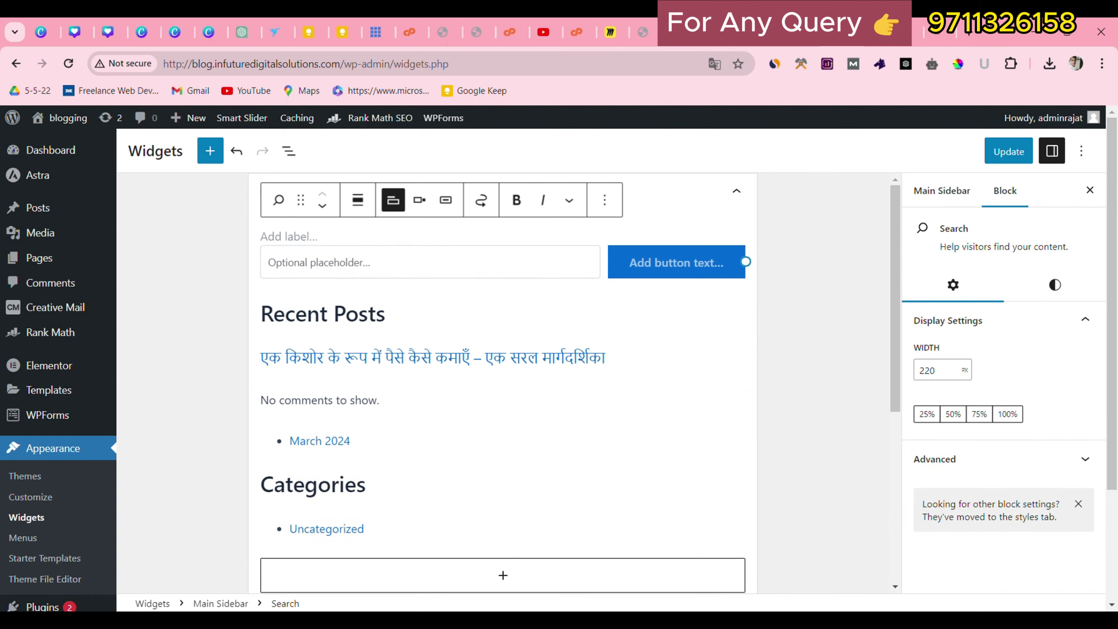
click(905, 32)
scroll(882, 263, up, 4)
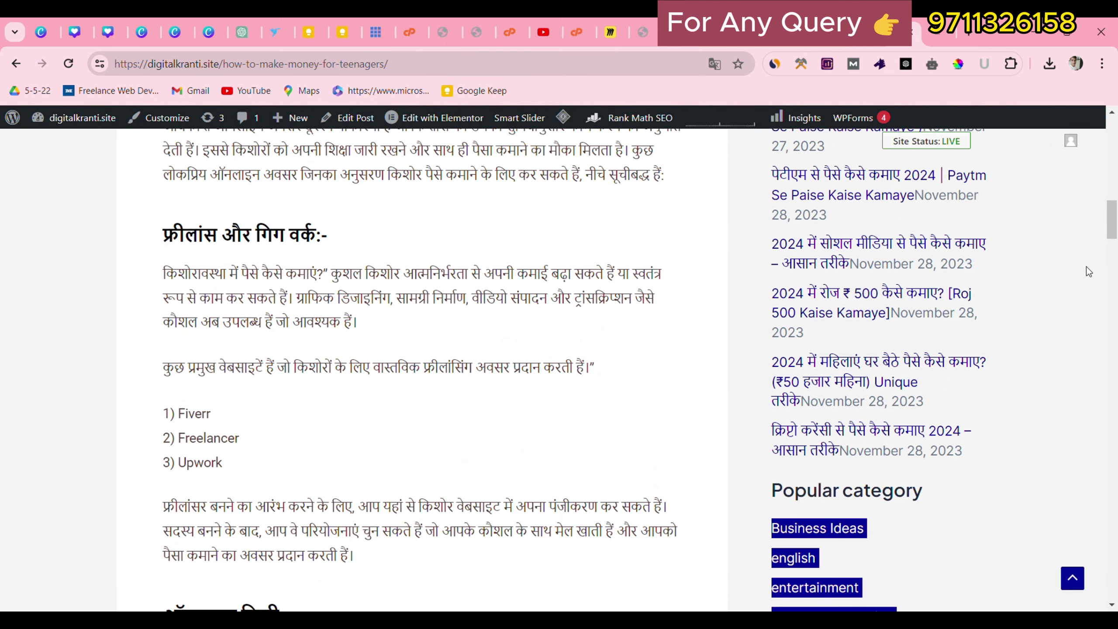
drag(1116, 235, 1116, 147)
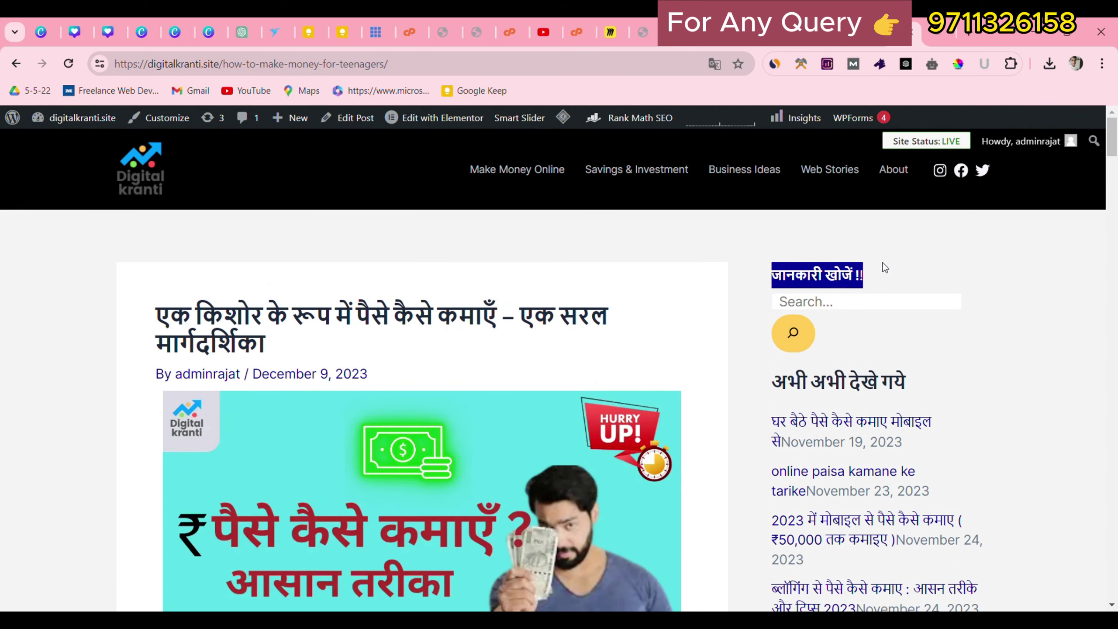
click(813, 32)
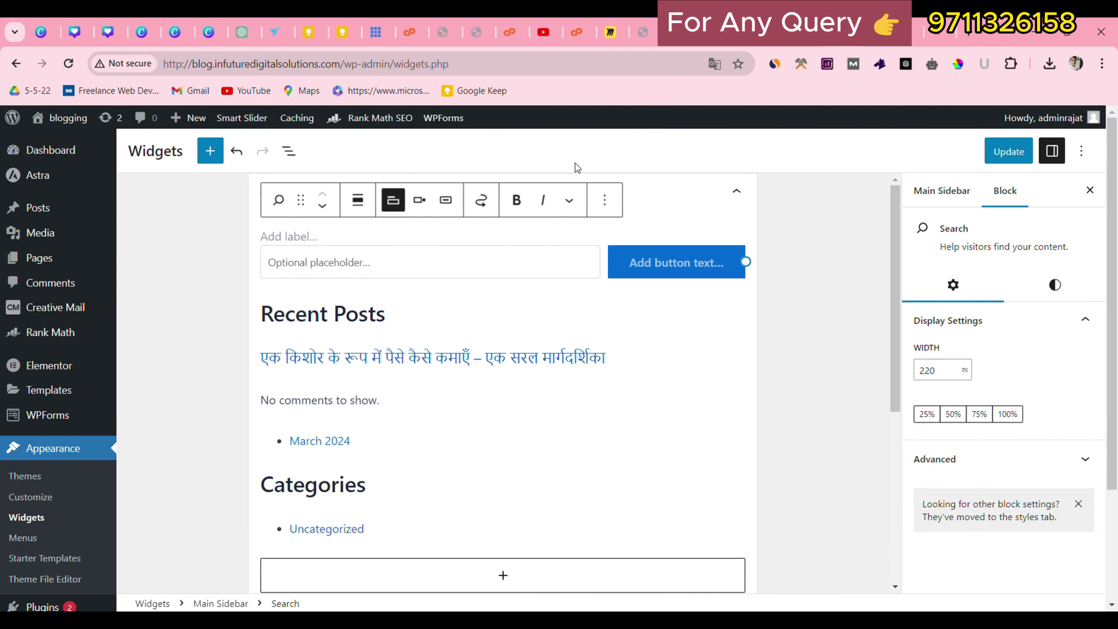
Paste 'जानकारी खोजें !!' as the Search block label, choose 25% width, and update the widgets.
text(जानकारी खोजें !!)
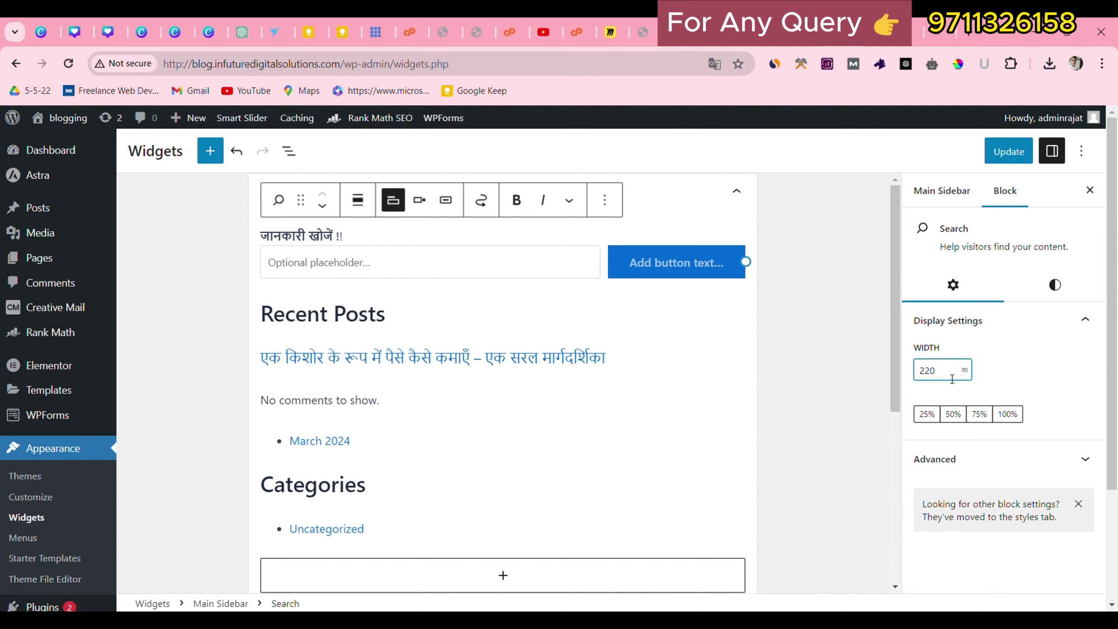
click(923, 415)
click(996, 151)
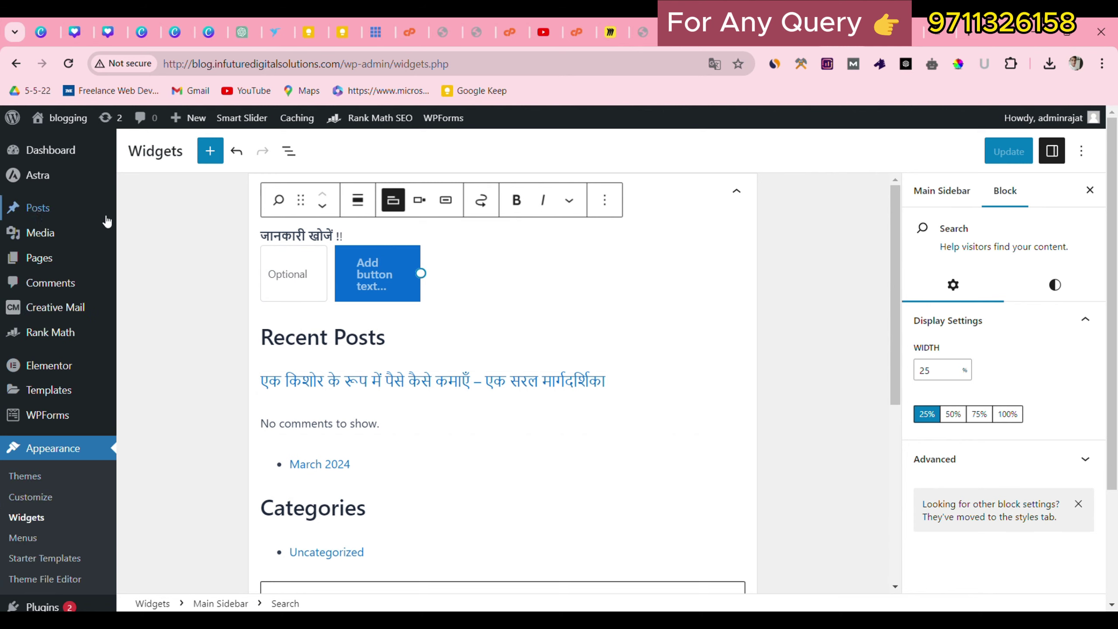
Open the Hindi teenage money-earning post for editing from All Posts.
mouse_move(68, 217)
click(133, 215)
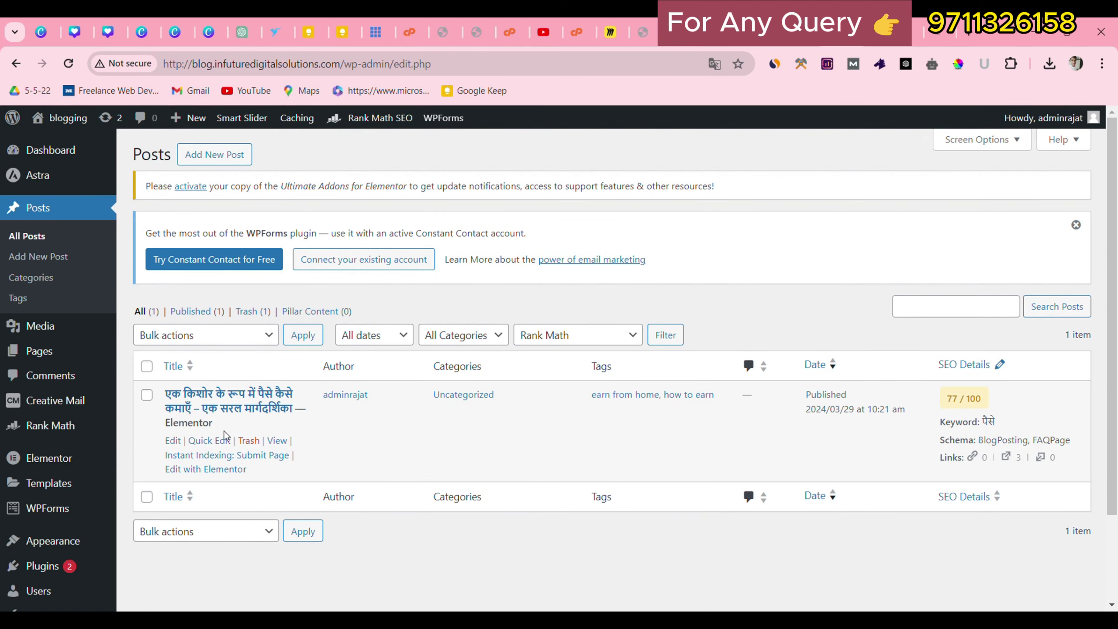
click(175, 442)
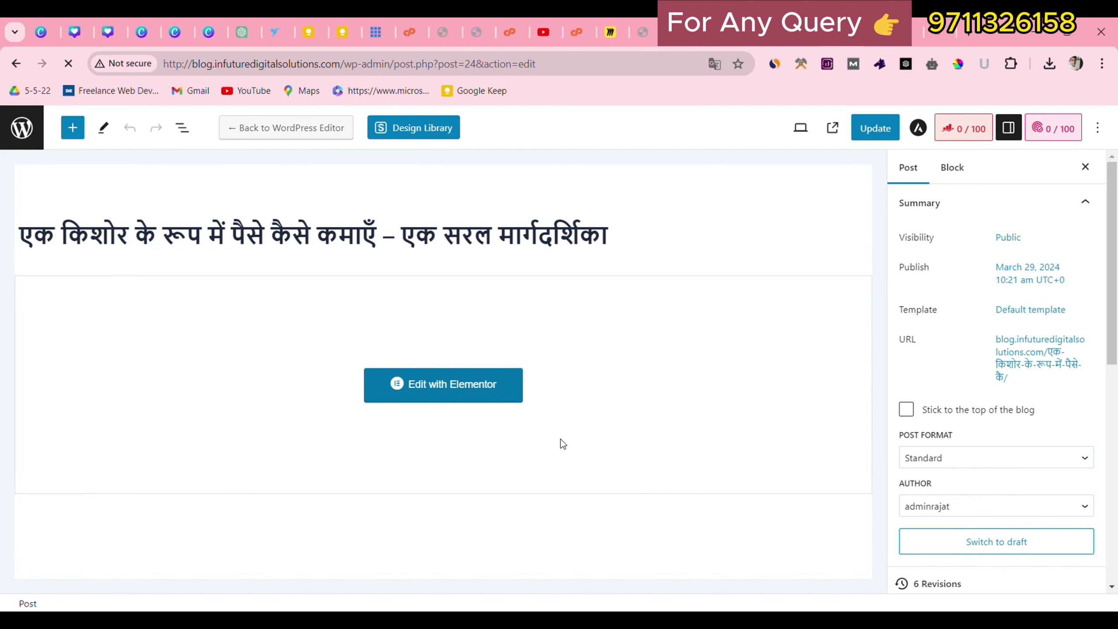
scroll(981, 390, down, 2)
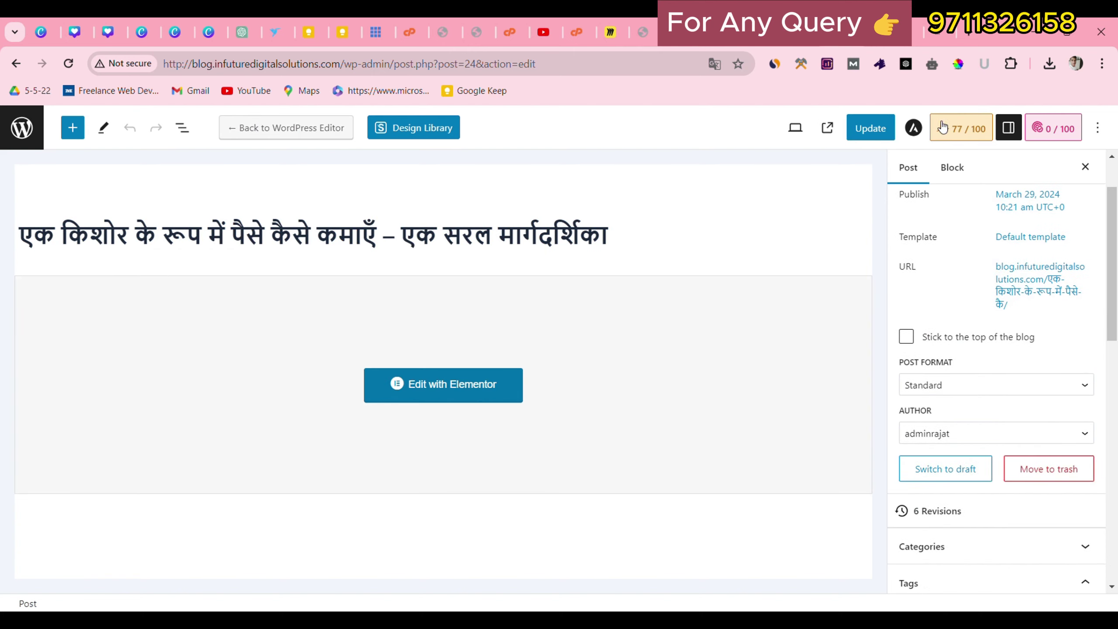
Set the post's Astra sidebar layout to Right Sidebar and update the post.
click(914, 129)
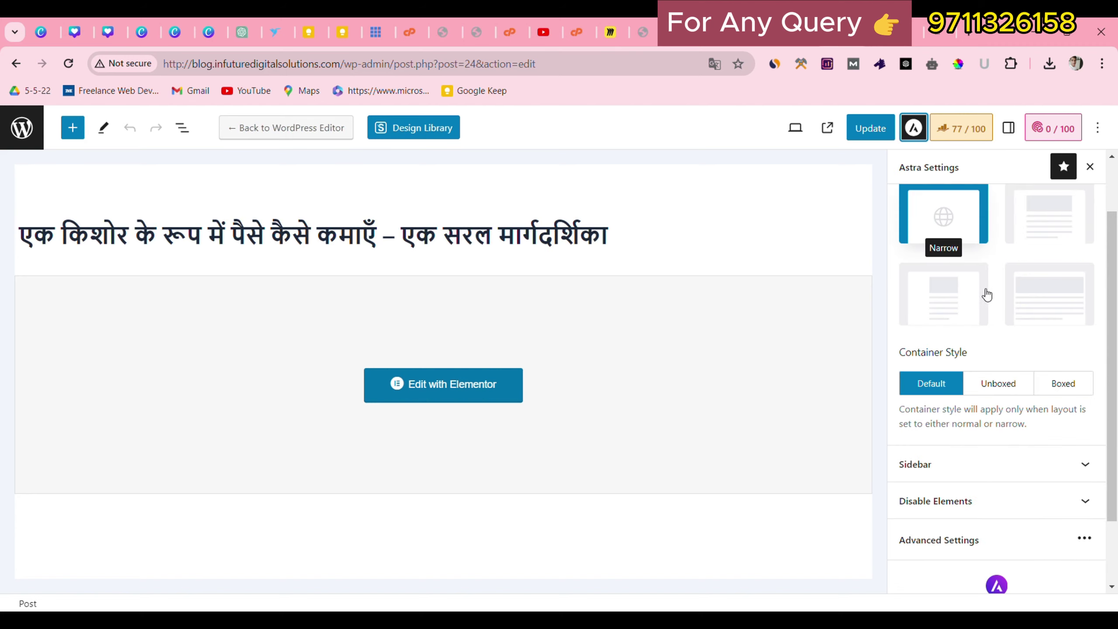
scroll(987, 294, down, 2)
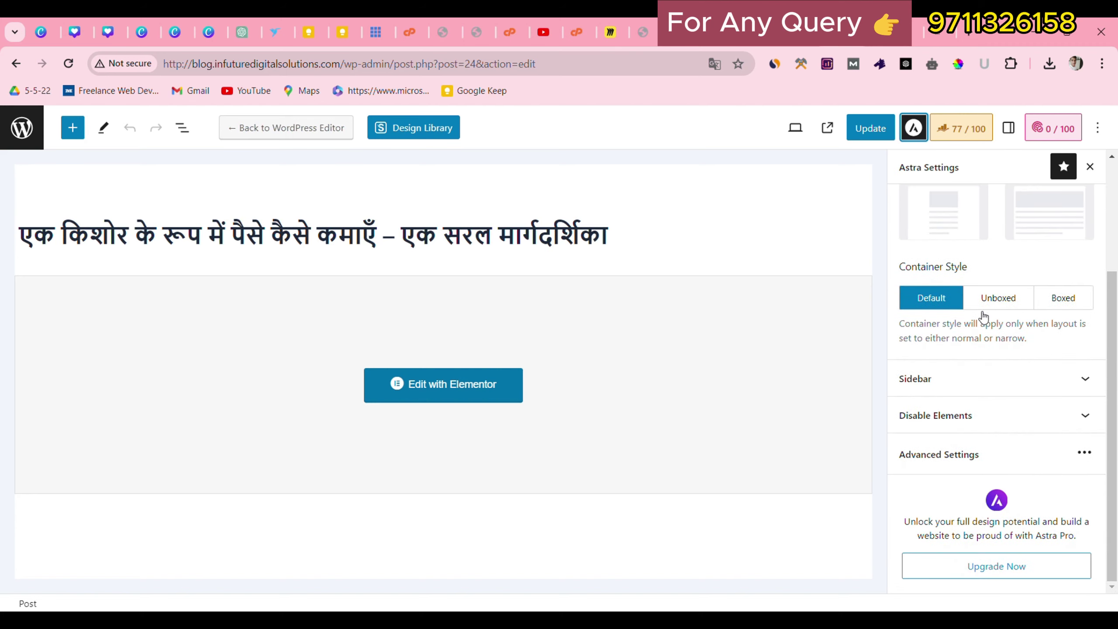
click(936, 380)
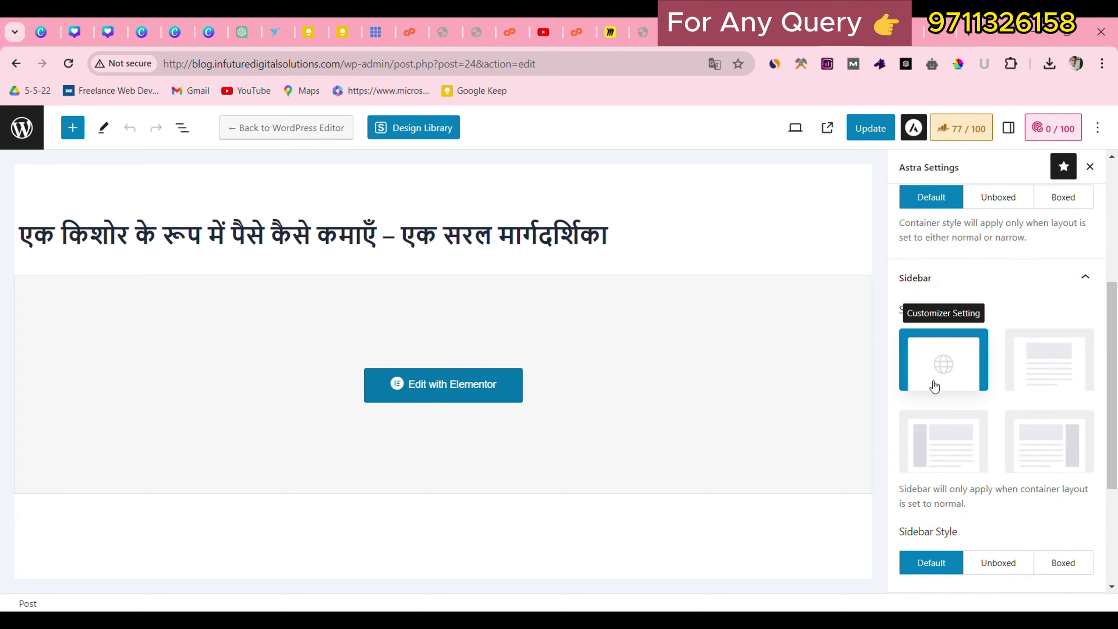
click(1039, 428)
scroll(1065, 440, down, 3)
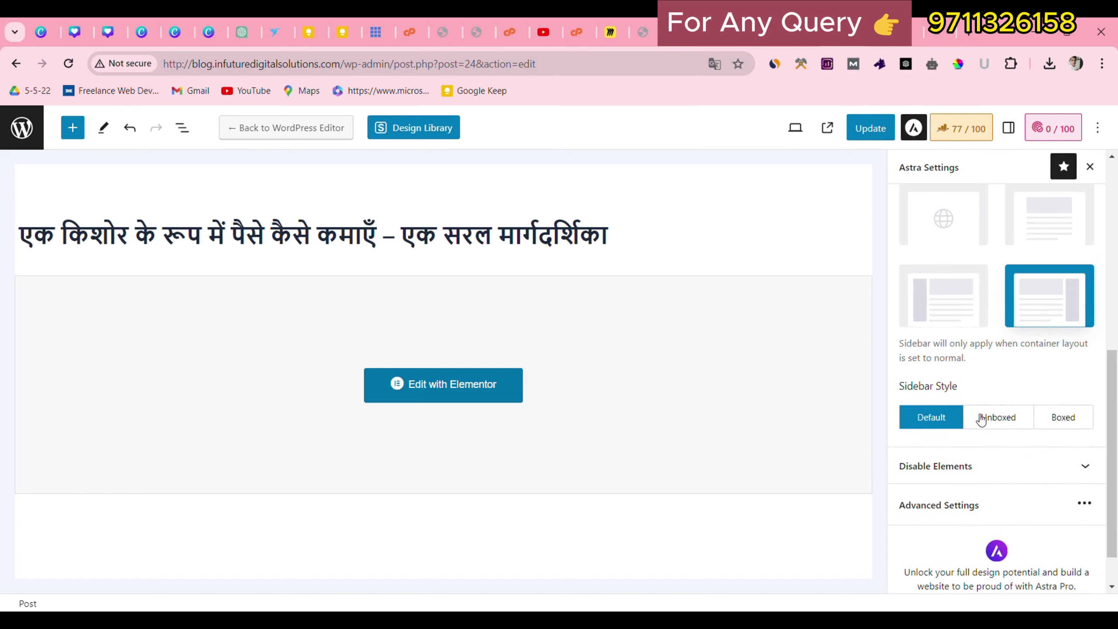
drag(899, 390, 944, 387)
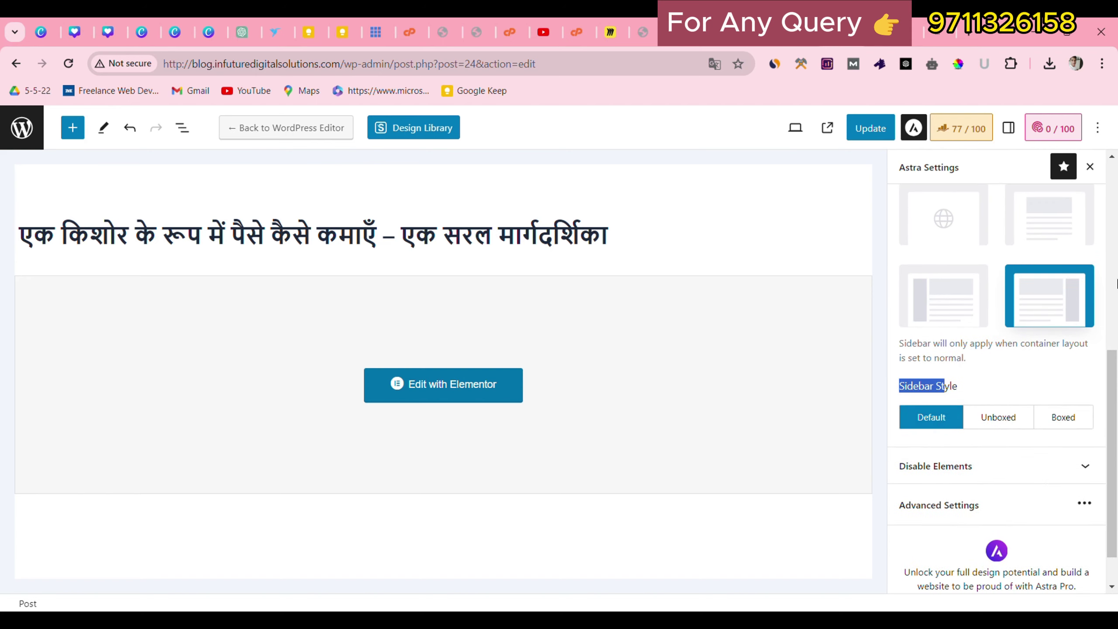
click(854, 129)
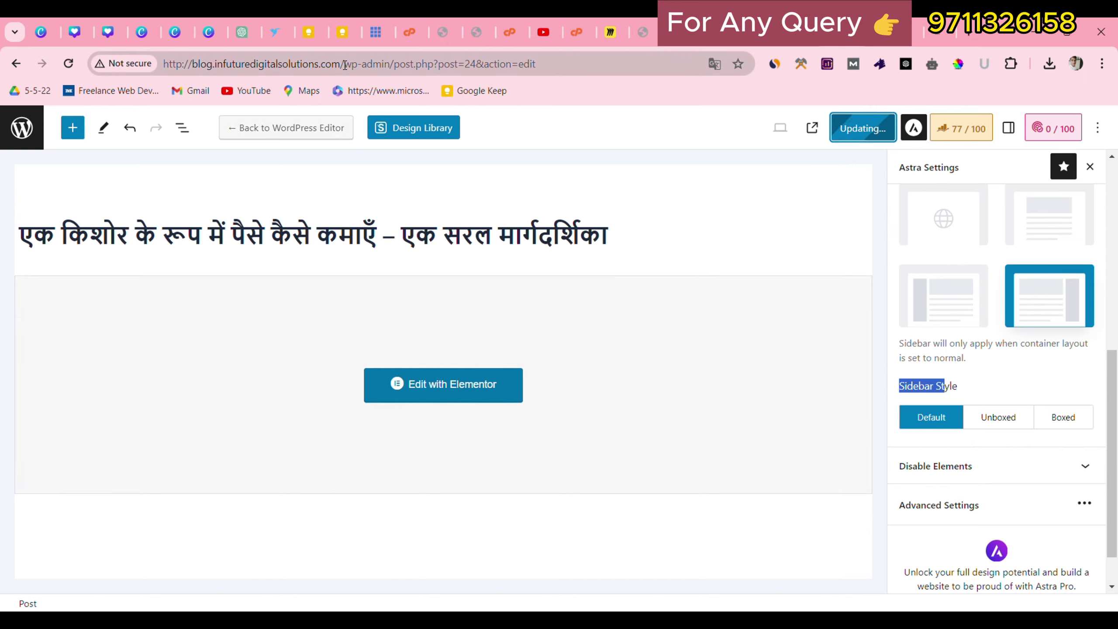
drag(340, 64, 159, 55)
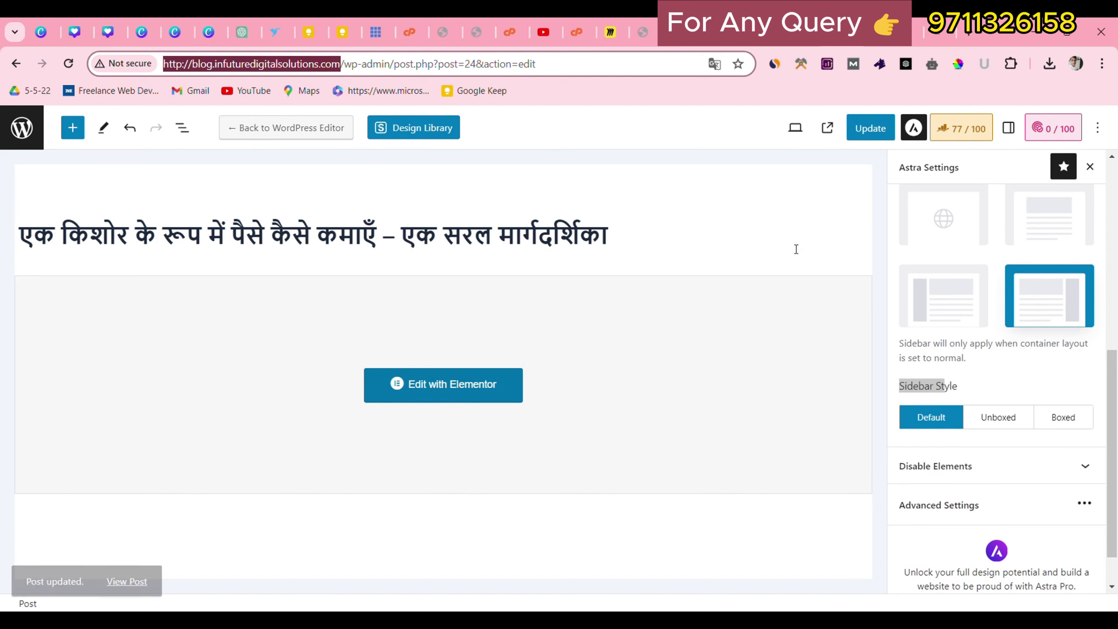
View the updated post on the live site and scroll through its sidebar.
click(136, 568)
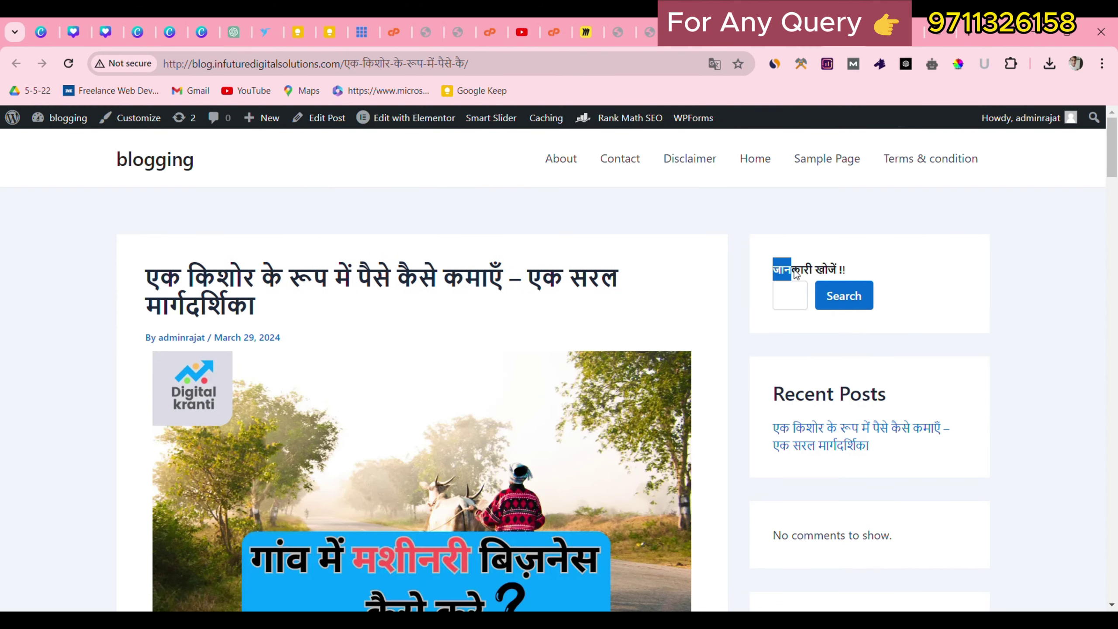
drag(794, 270, 822, 283)
click(923, 250)
drag(1117, 137, 1116, 152)
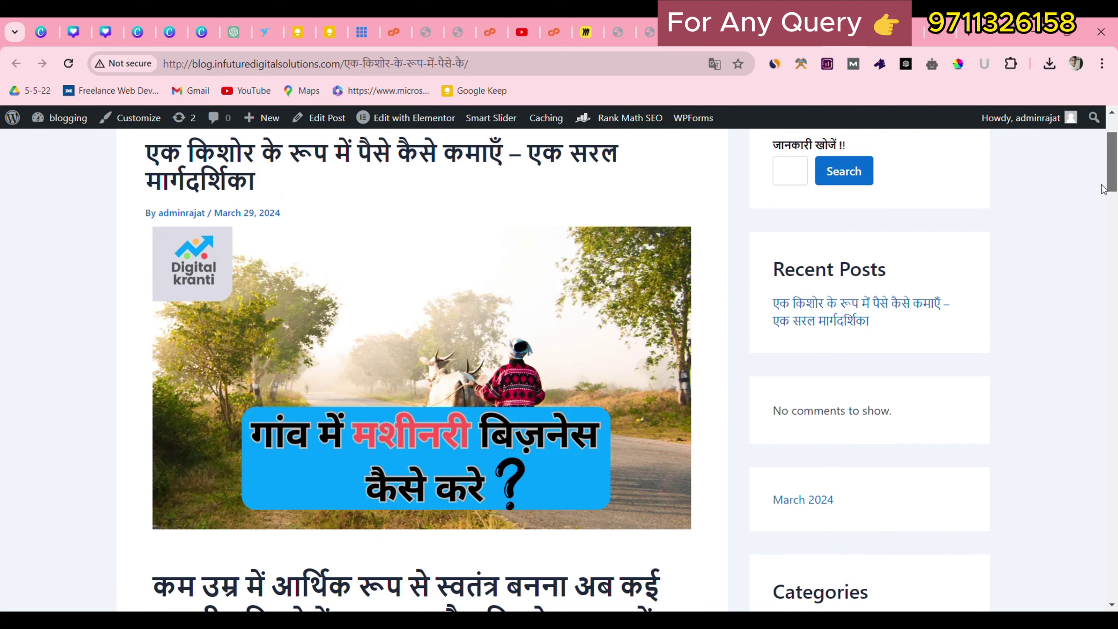
drag(1112, 178, 1116, 215)
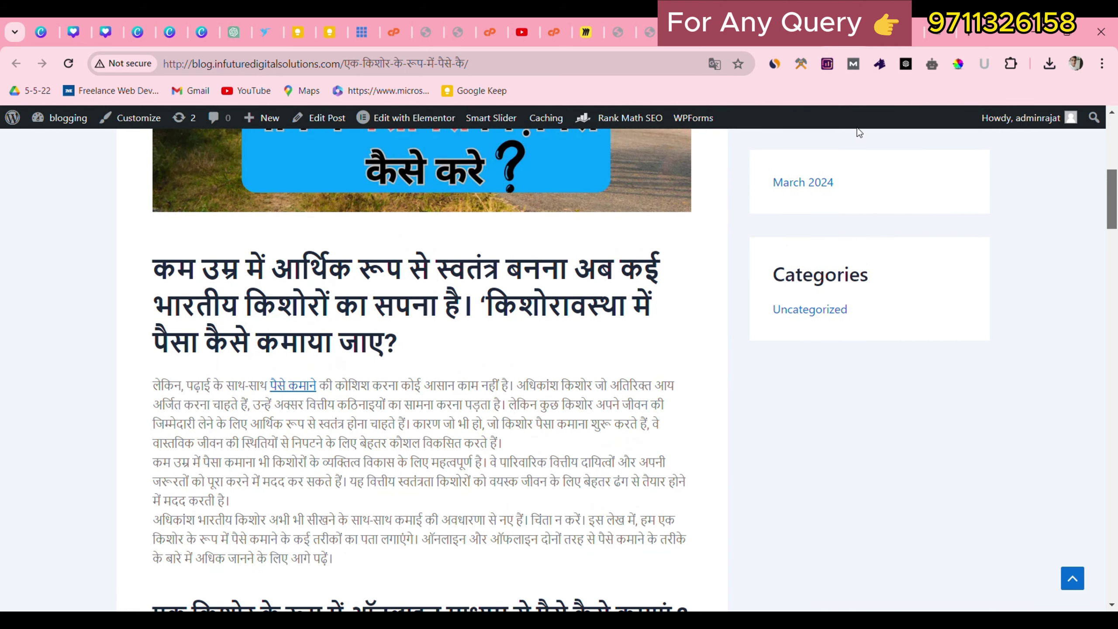
Compare the reference site's seven Popular categories with the post's Categories widget.
click(911, 26)
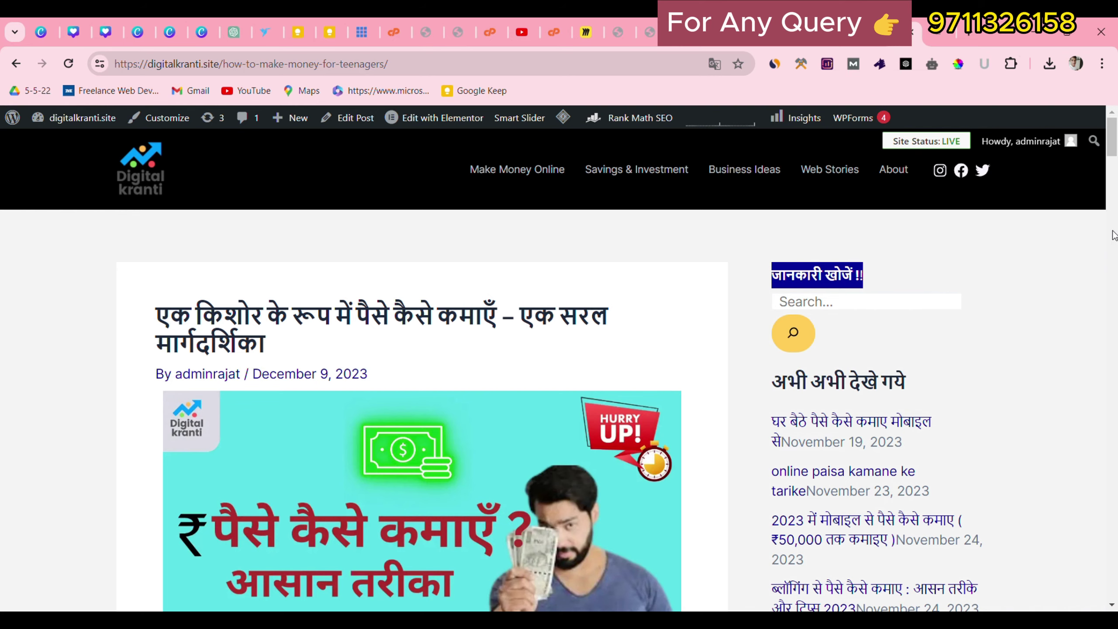
drag(1116, 155, 1115, 258)
drag(759, 244, 862, 432)
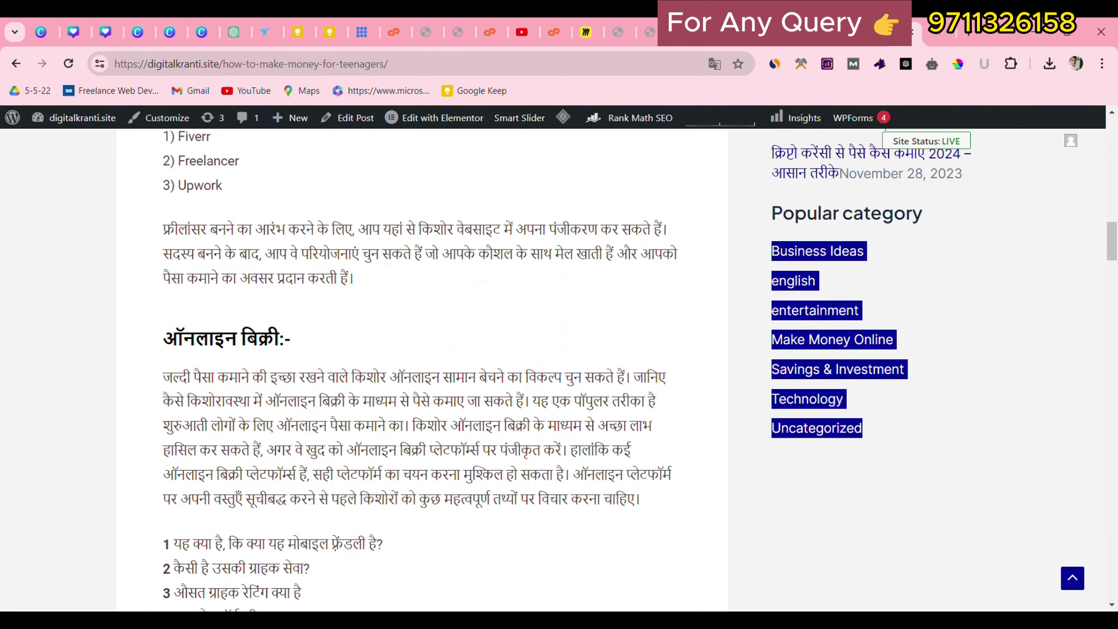
click(847, 32)
drag(771, 286, 811, 335)
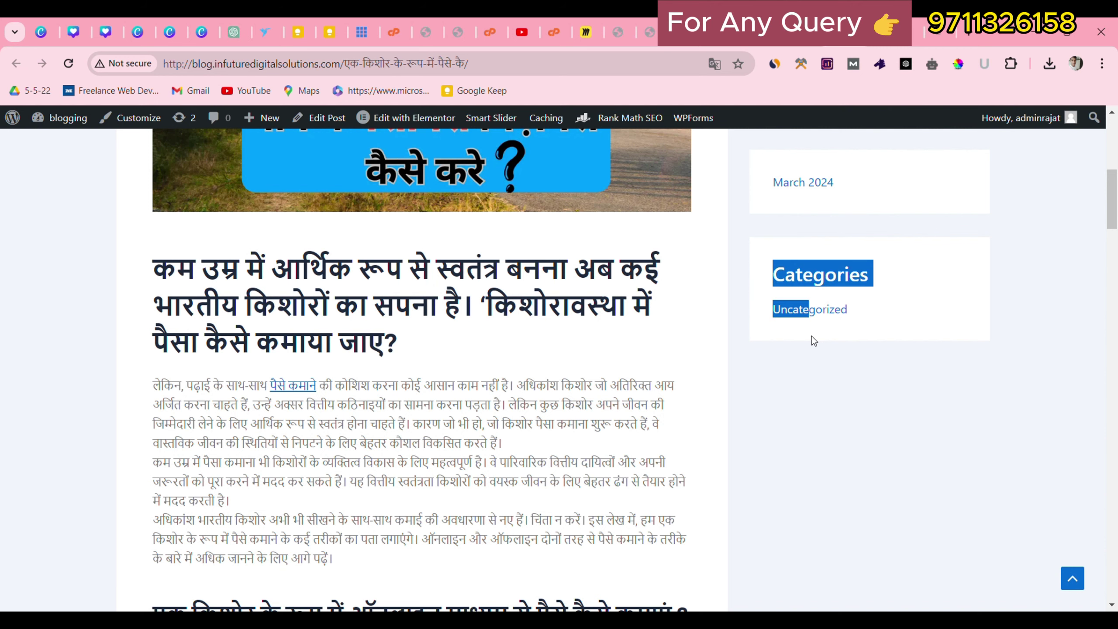
click(821, 337)
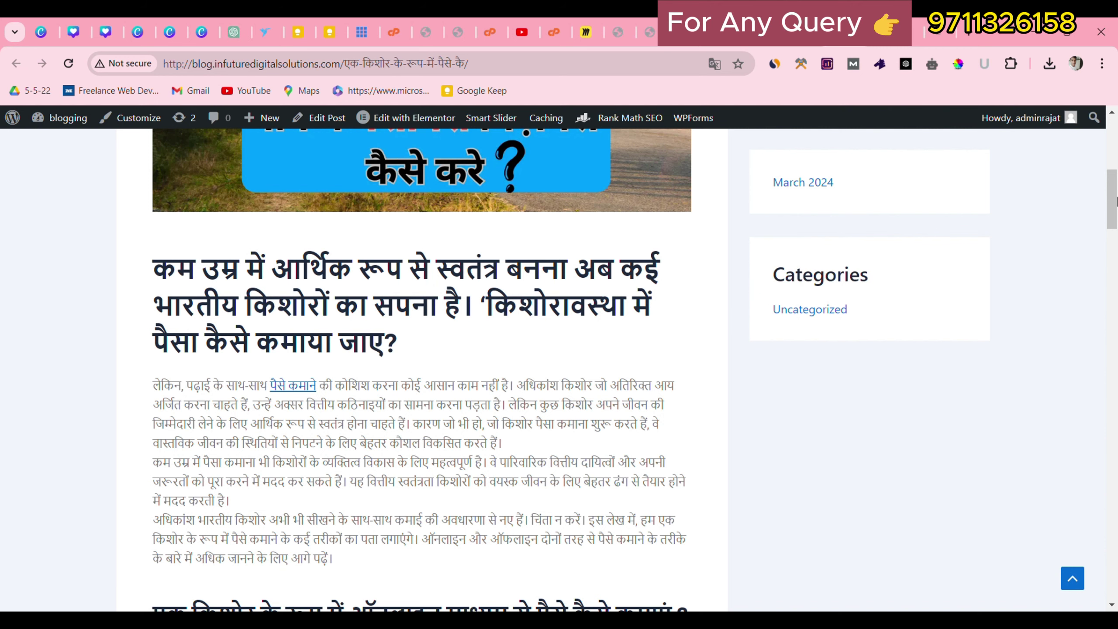
drag(1117, 202, 1116, 147)
drag(487, 167, 677, 222)
click(458, 220)
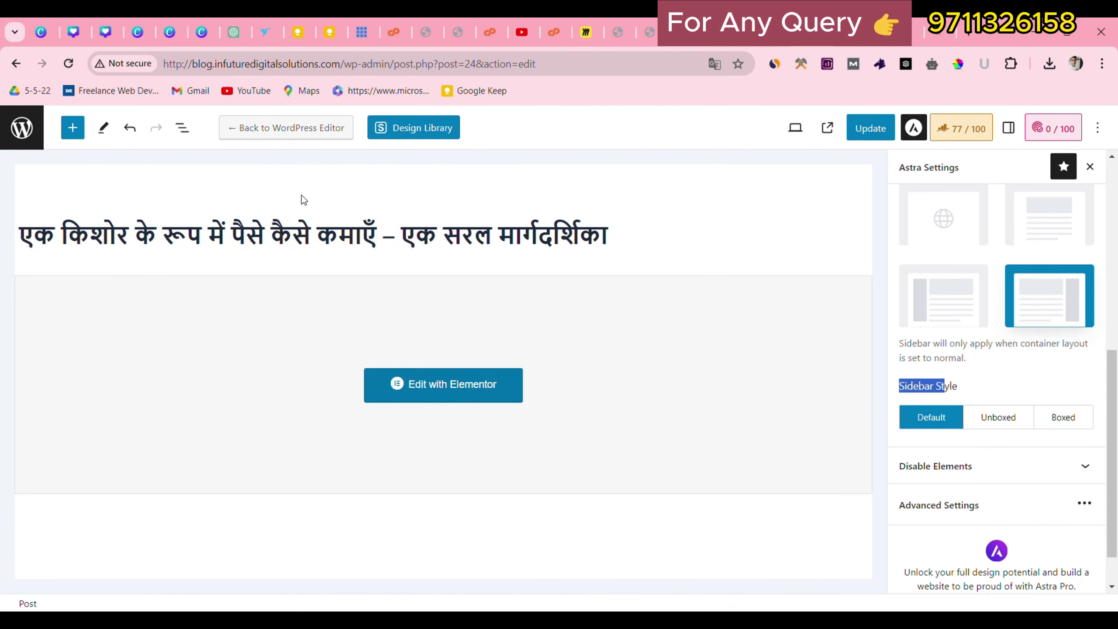
Return to the admin area and copy Business Ideas from the reference Popular list.
click(23, 113)
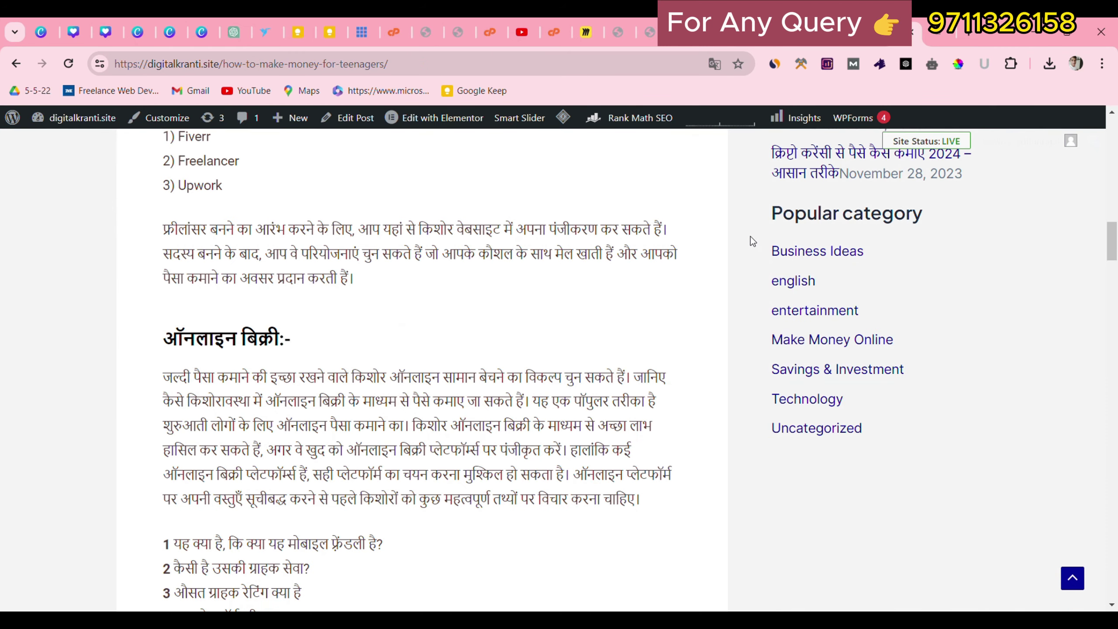
drag(750, 236, 912, 442)
click(911, 443)
drag(770, 260, 887, 246)
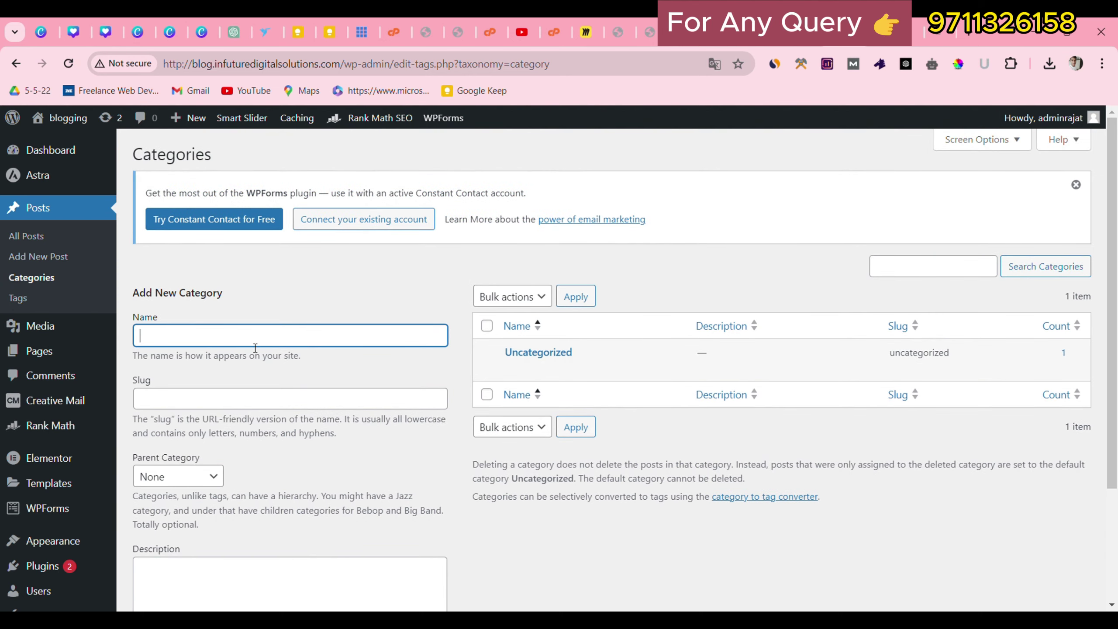
Add the category Business Ideas, pasting it into both Name and Slug.
text(Business Ideas)
click(236, 399)
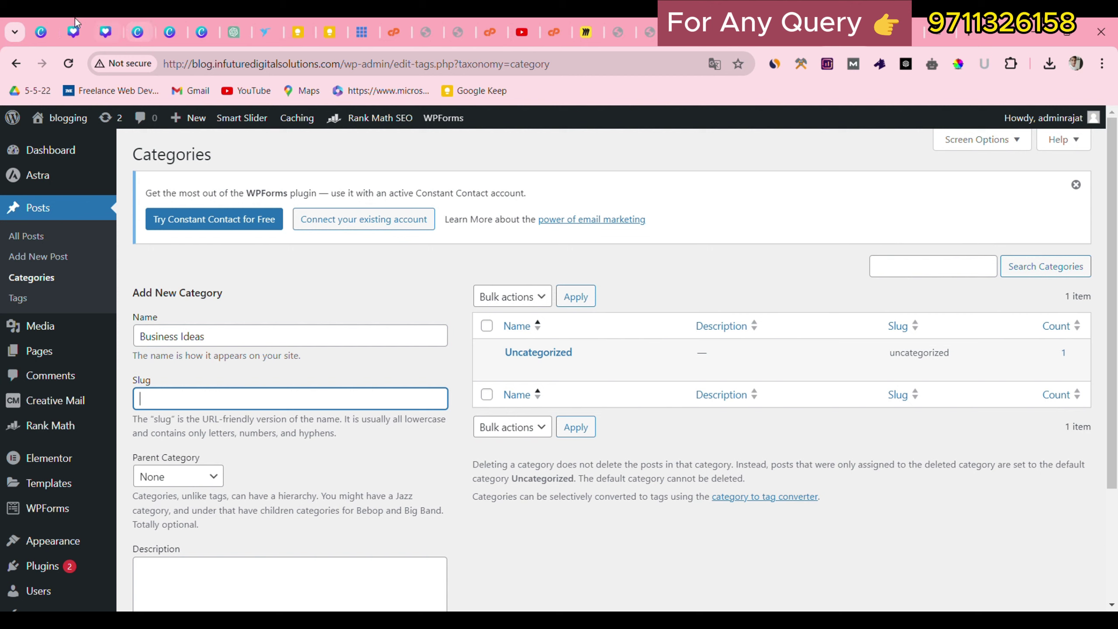
click(194, 66)
drag(189, 66, 282, 66)
click(210, 407)
text(Business Ideas)
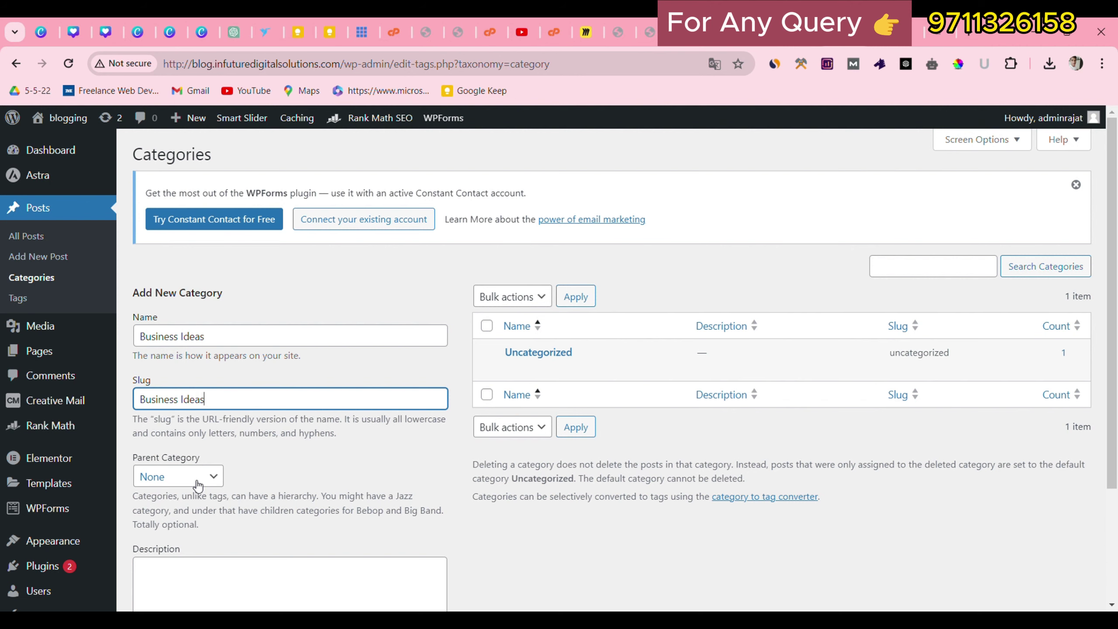
scroll(200, 502, down, 2)
click(175, 405)
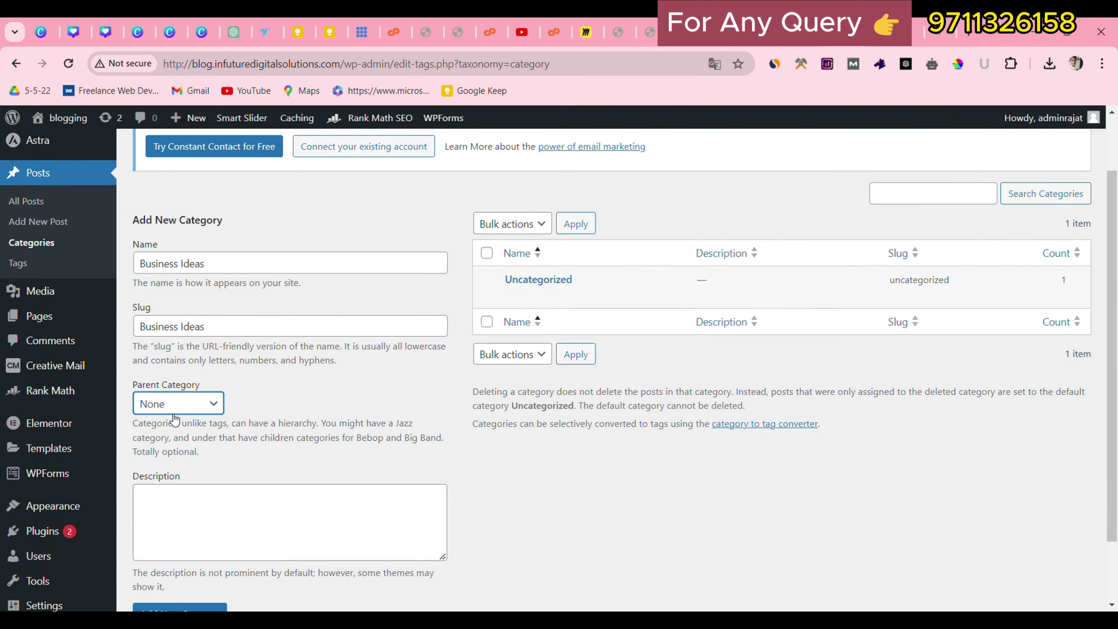
scroll(176, 423, down, 2)
click(181, 535)
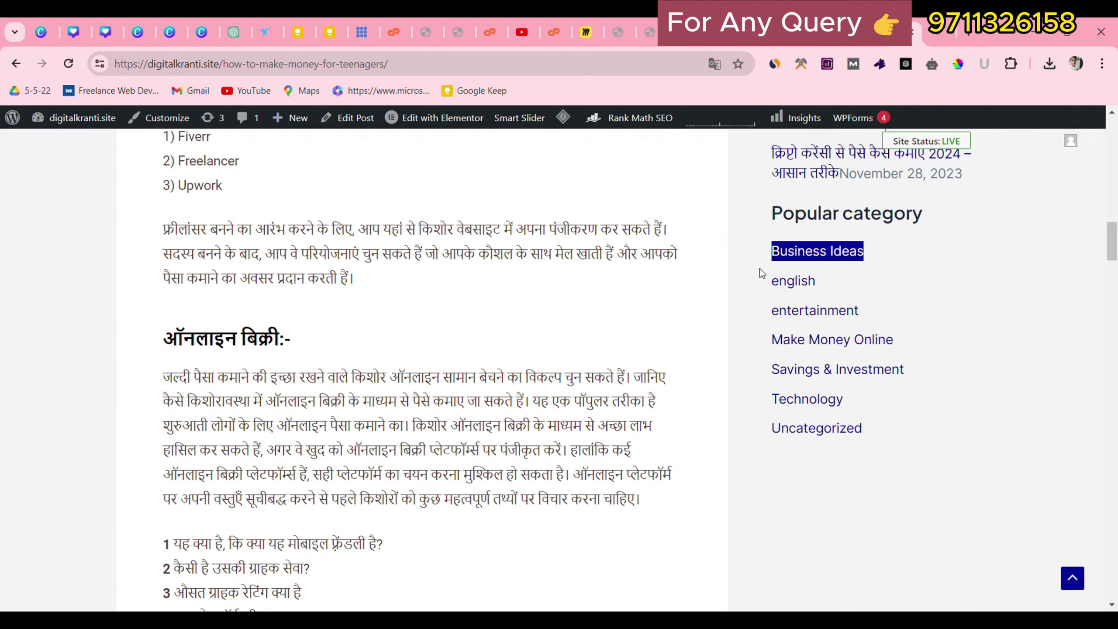
Add the category english with the same name and slug.
drag(760, 268, 796, 269)
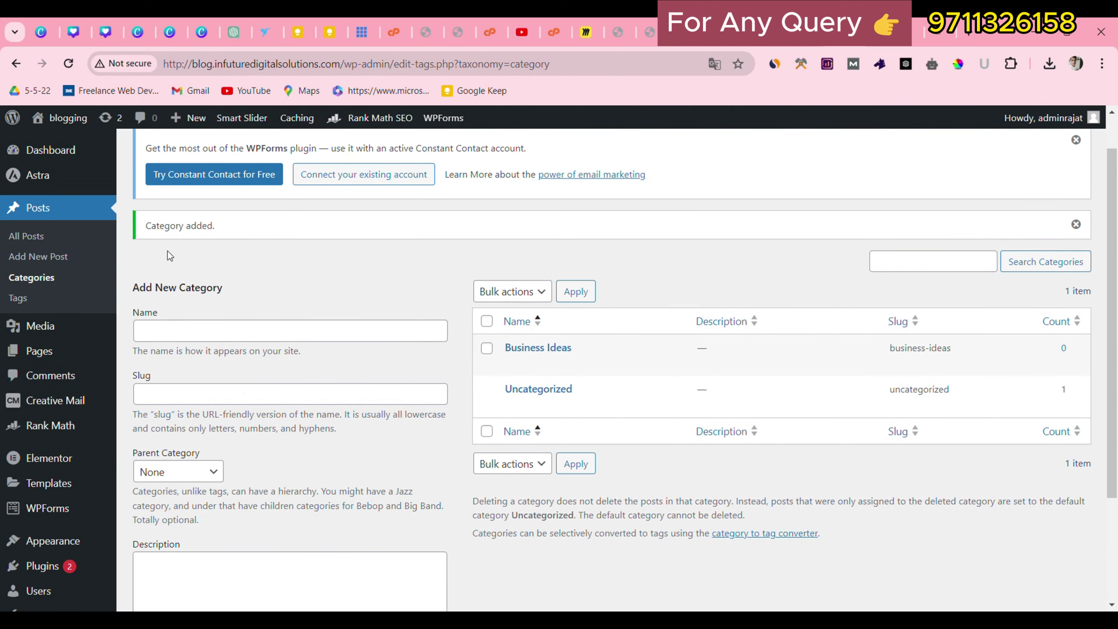
click(204, 328)
text(english)
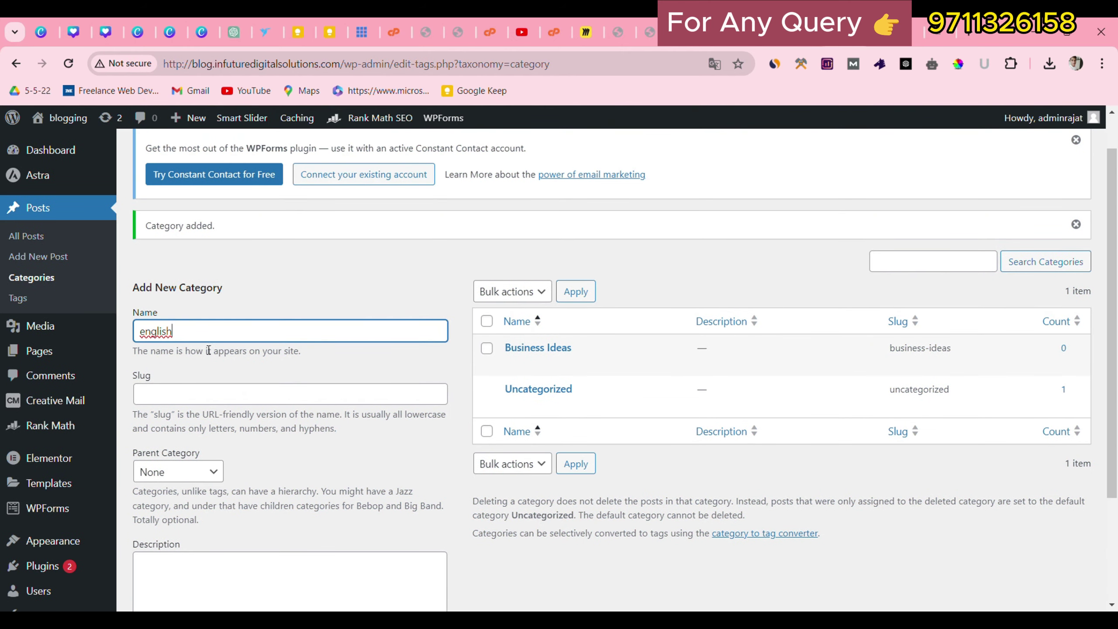
click(215, 391)
text(english)
scroll(203, 445, down, 2)
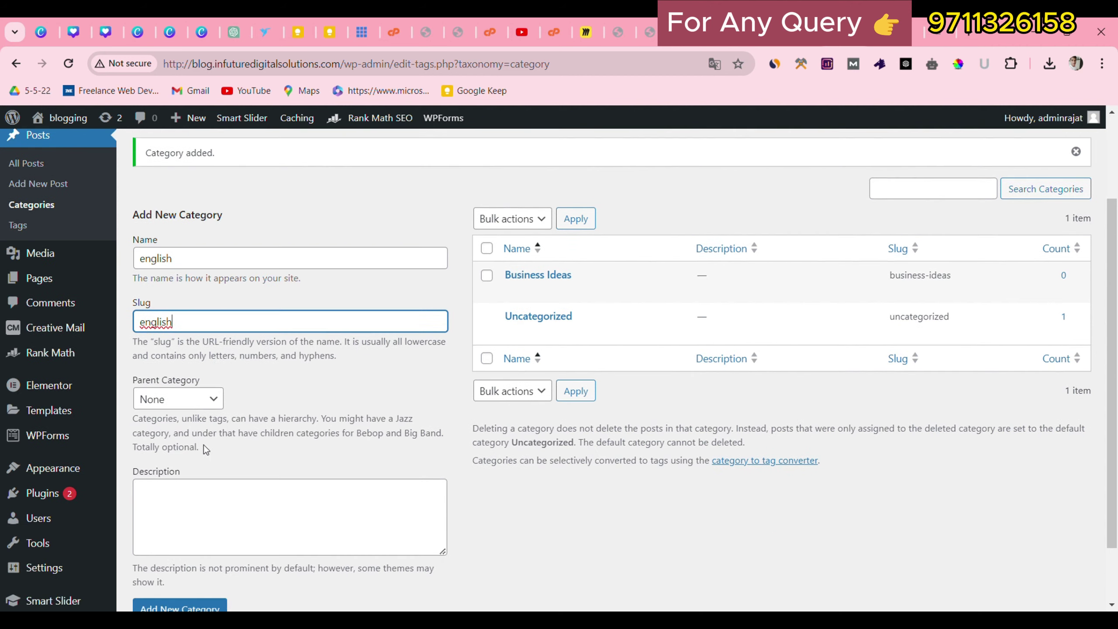
click(176, 605)
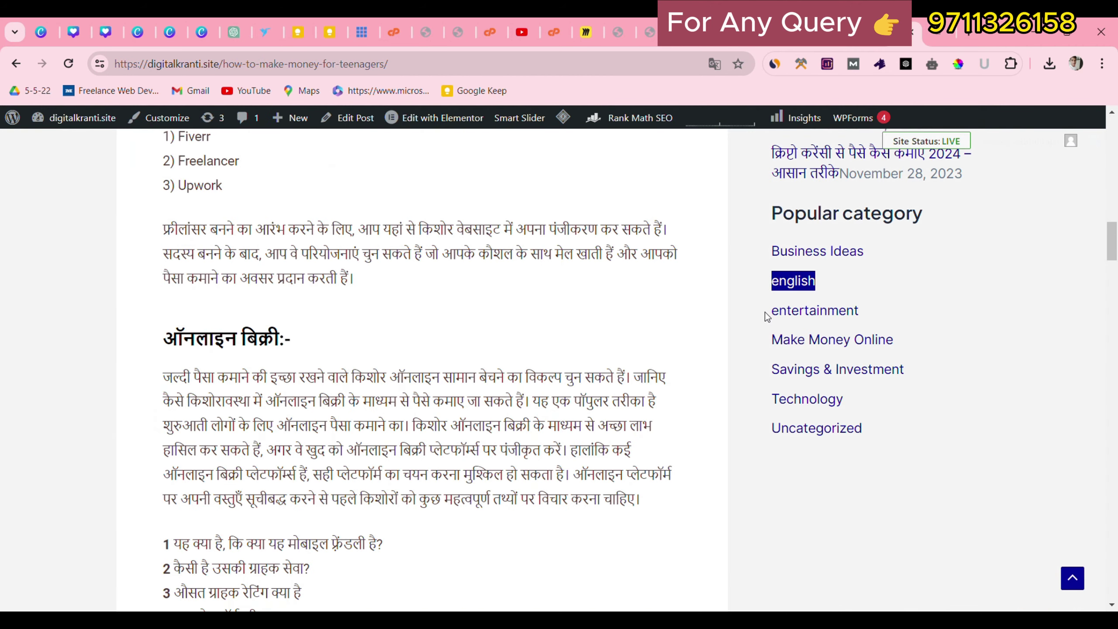
Add the category entertainment with the same name and slug.
drag(765, 311, 873, 304)
key(ctrl+c)
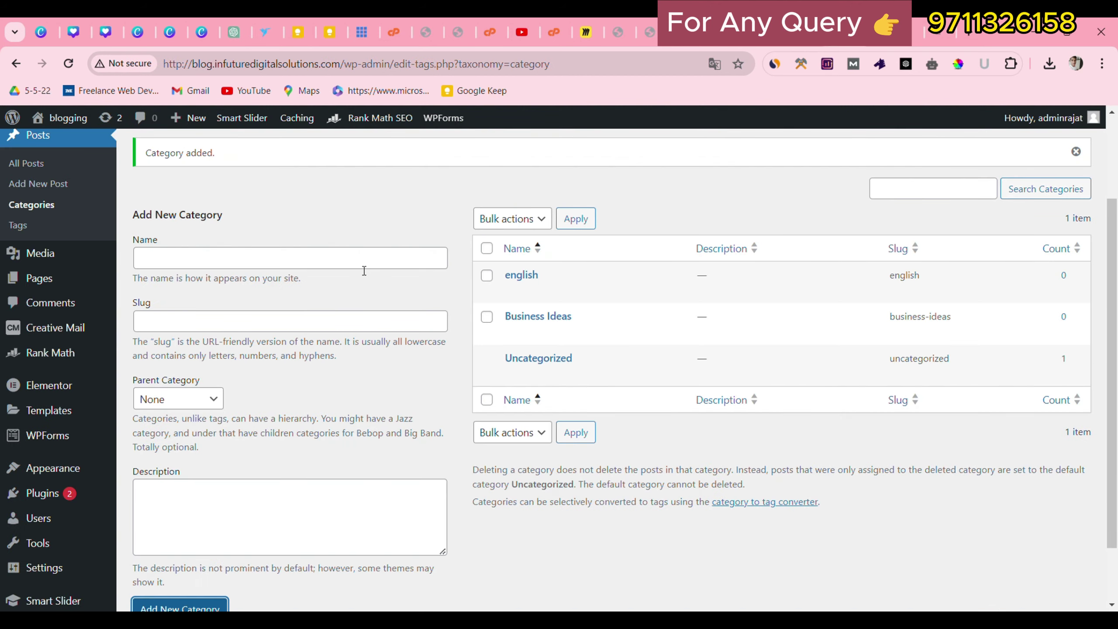
click(365, 263)
key(ctrl+v)
key(Tab)
key(ctrl+v)
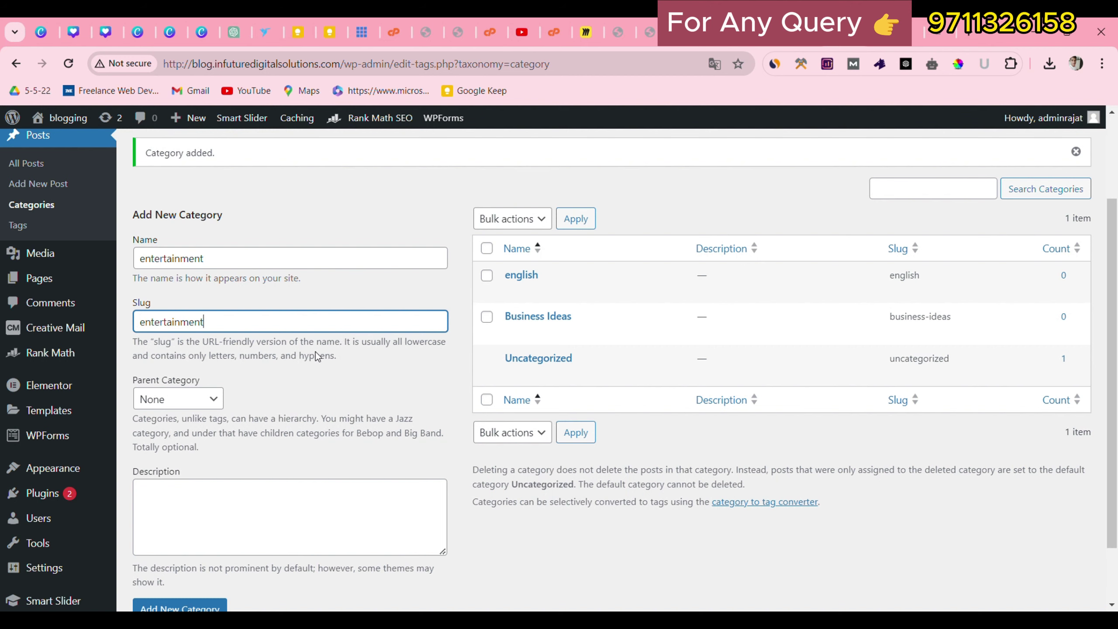
click(206, 606)
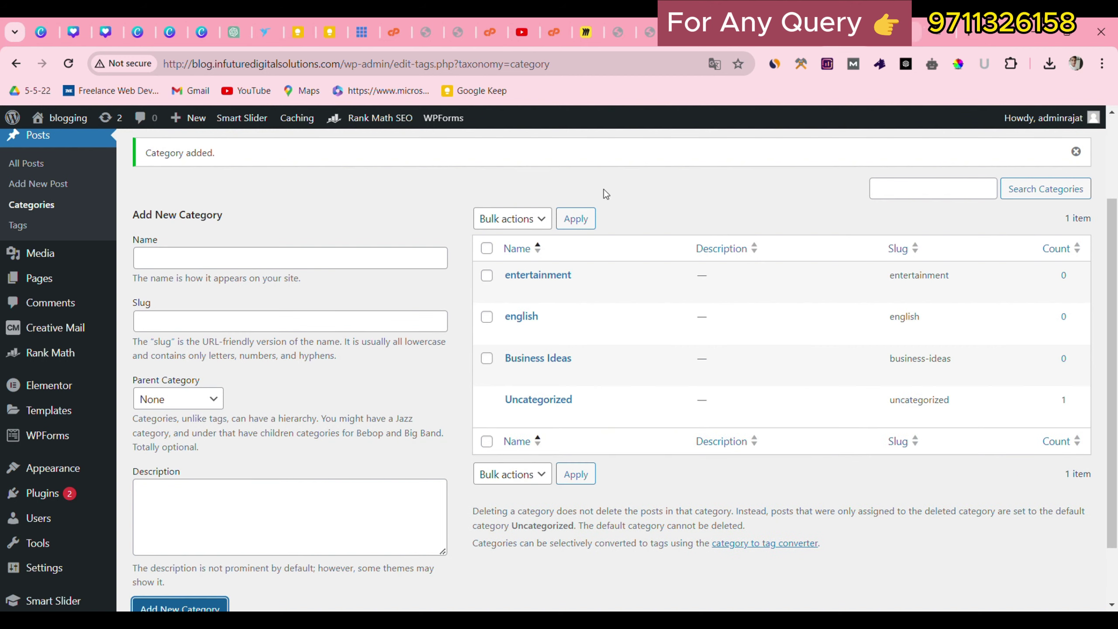
Add the category Make Money Online, copied from the reference list.
click(905, 32)
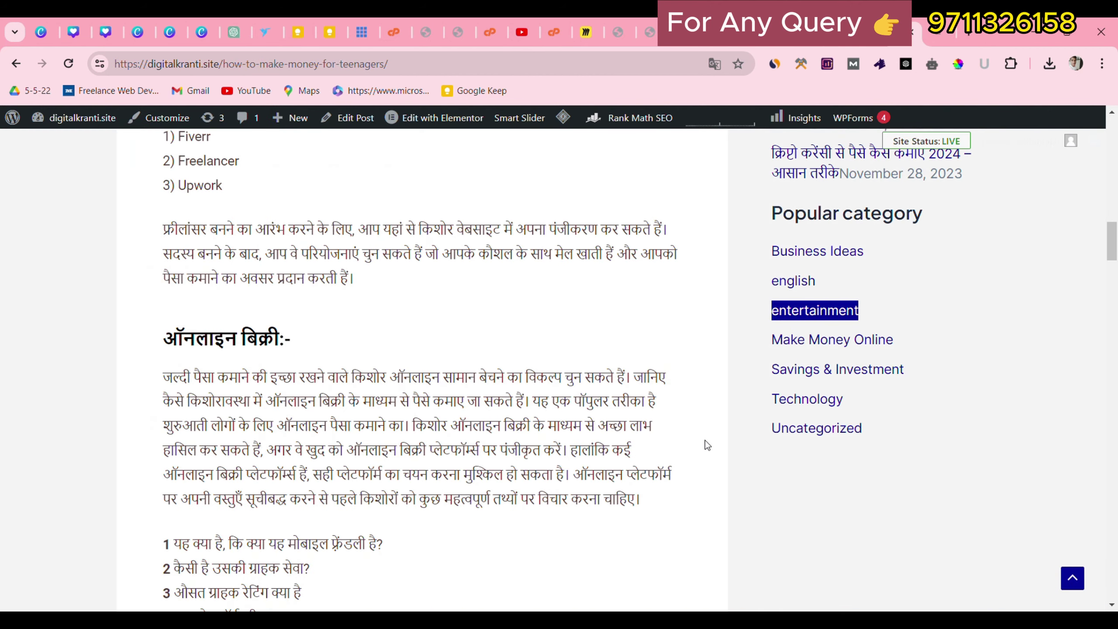
drag(770, 338, 930, 335)
key(ctrl+c)
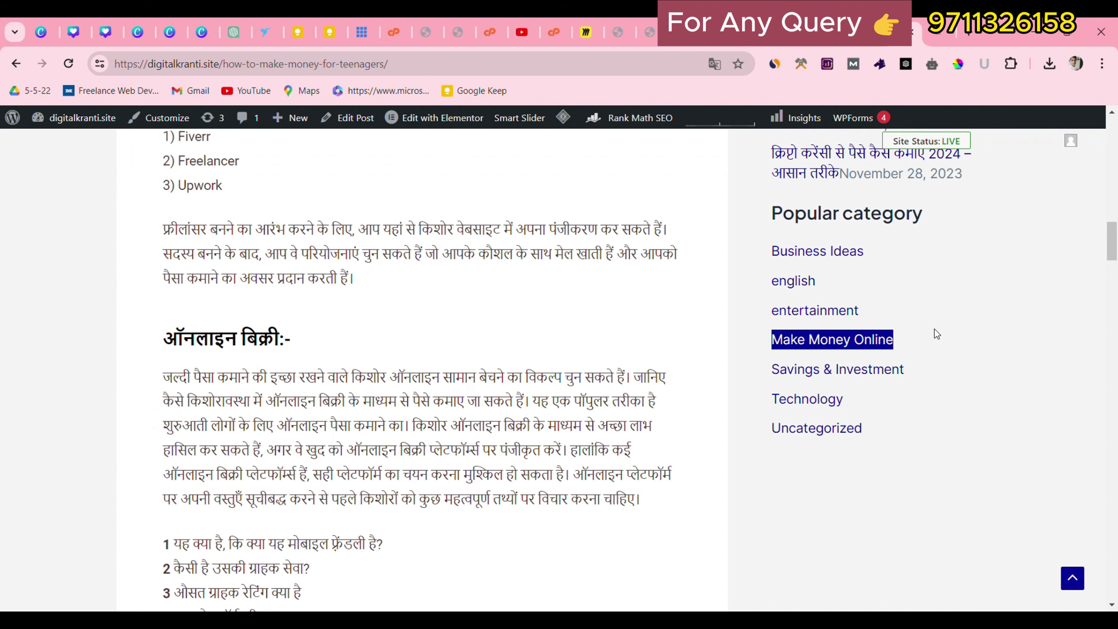
click(836, 32)
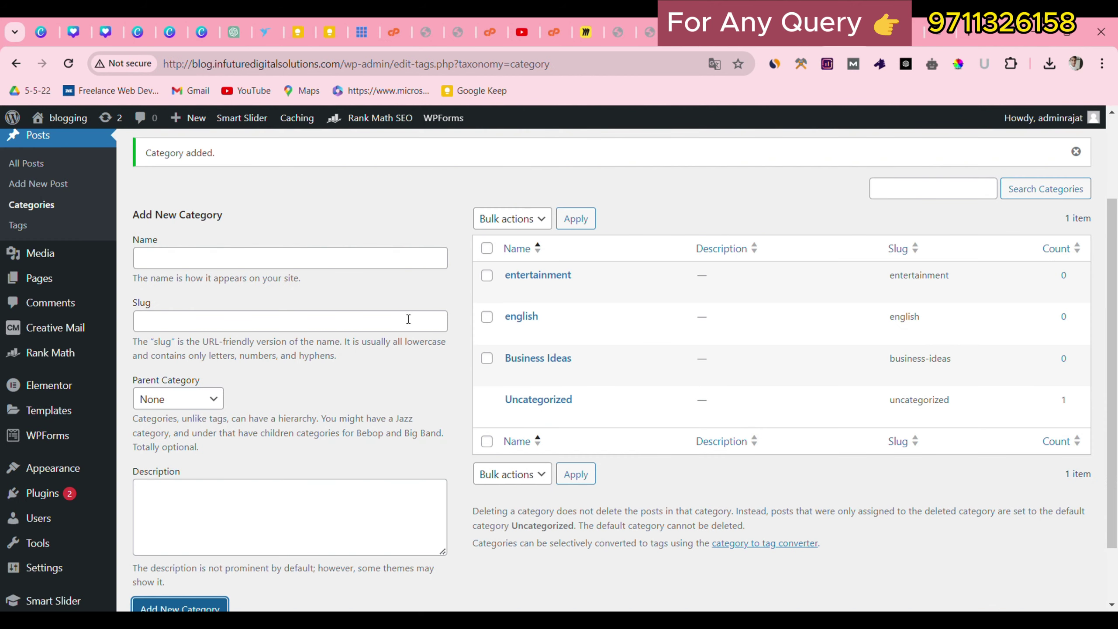
click(370, 263)
key(ctrl+v)
click(342, 323)
key(ctrl+v)
scroll(339, 330, down, 2)
click(225, 538)
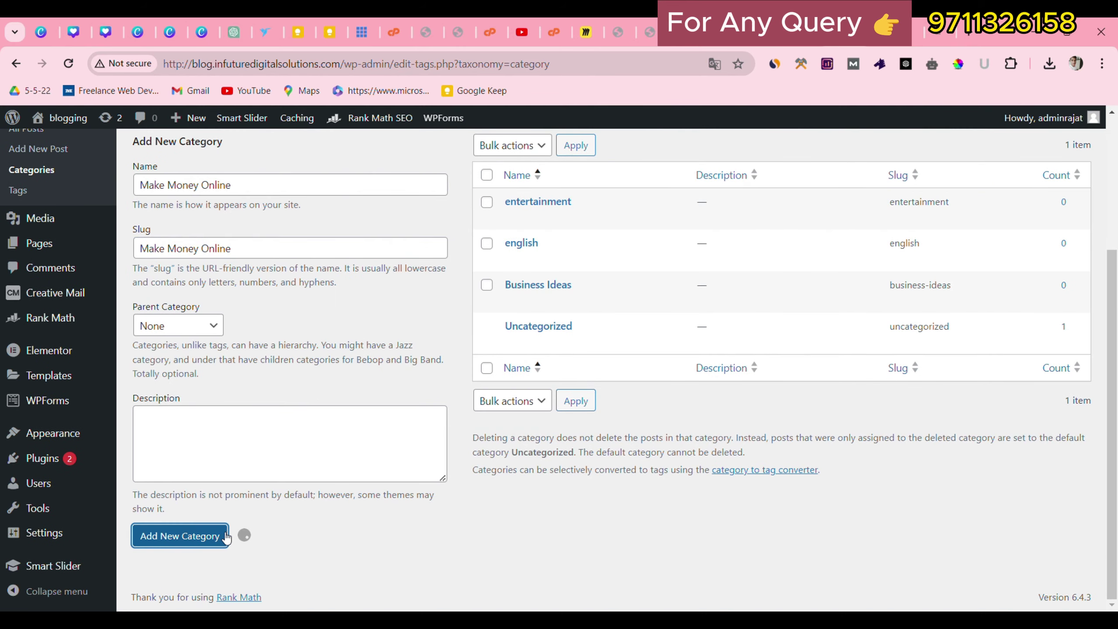
Add the category Savings & Investment, copied from the reference list.
click(906, 33)
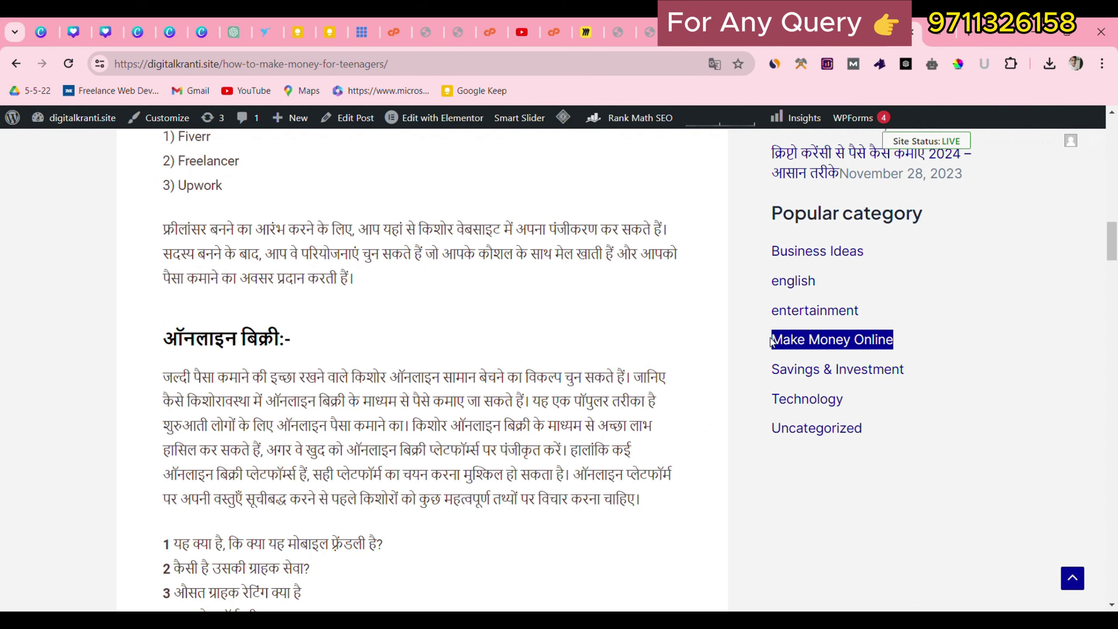
drag(769, 360, 935, 373)
key(ctrl+c)
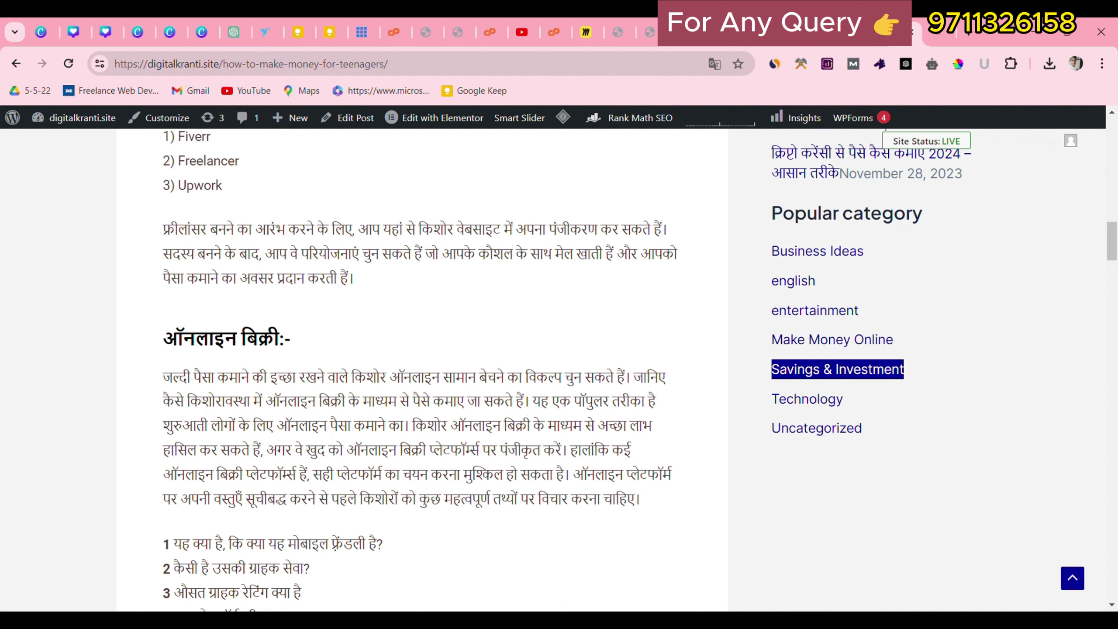
click(855, 33)
click(408, 195)
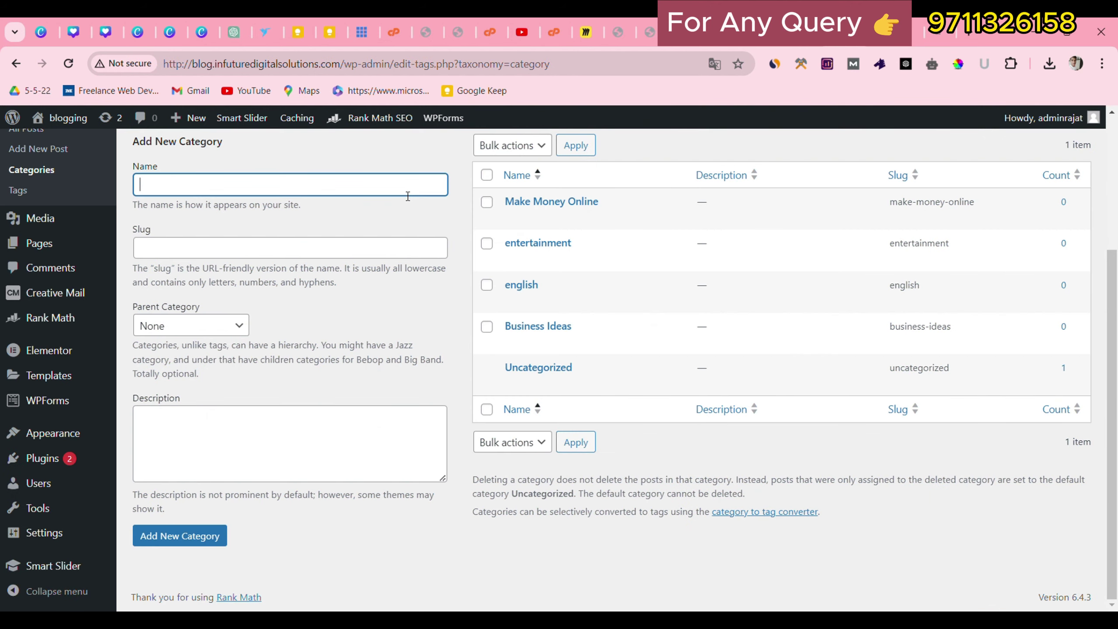
key(ctrl+v)
click(368, 252)
key(ctrl+v)
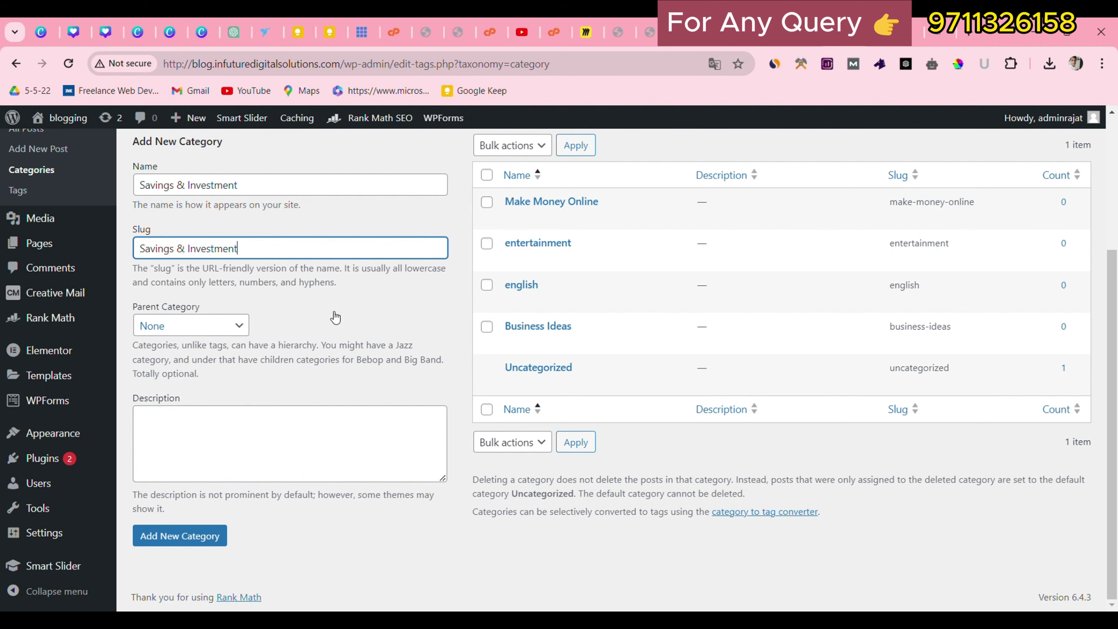
click(175, 545)
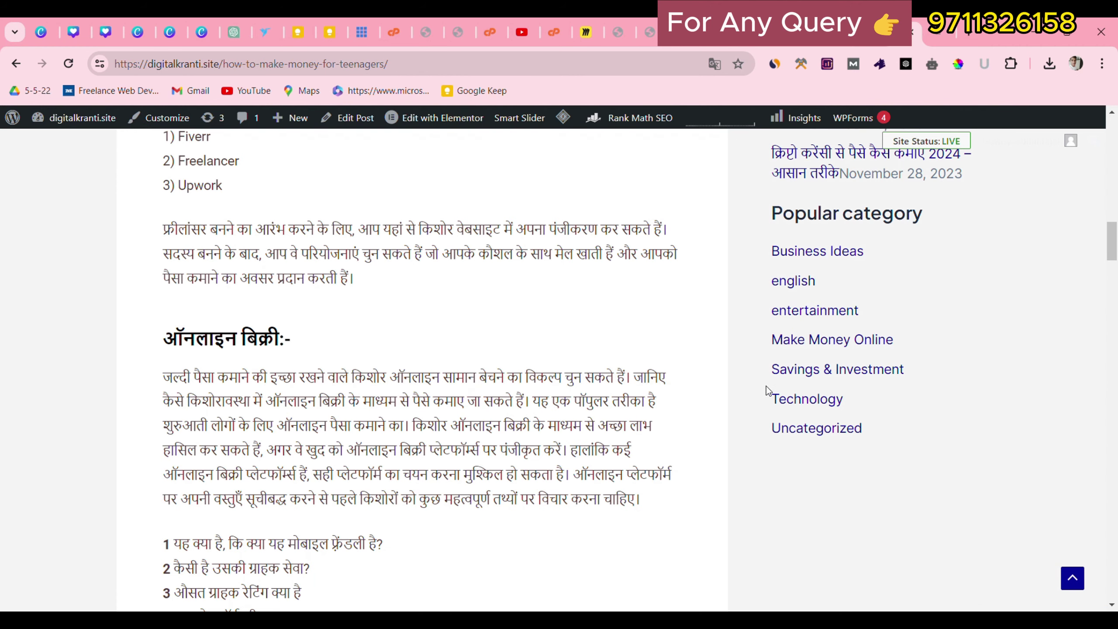
Add the category Technology with the same name and slug.
drag(766, 386, 858, 406)
key(ctrl+c)
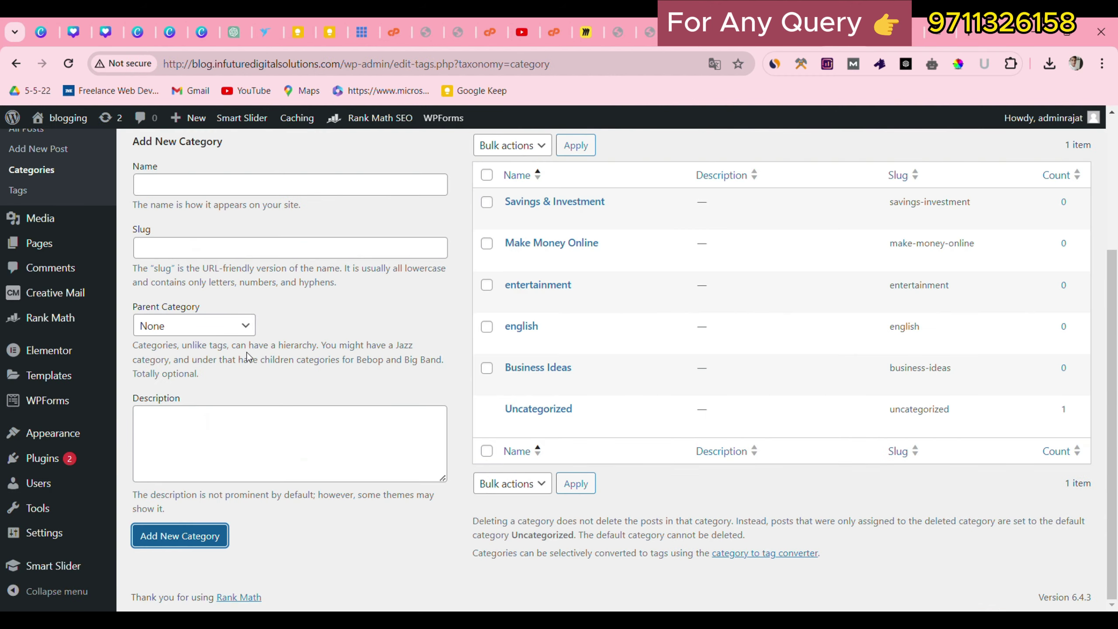
click(233, 195)
key(ctrl+v)
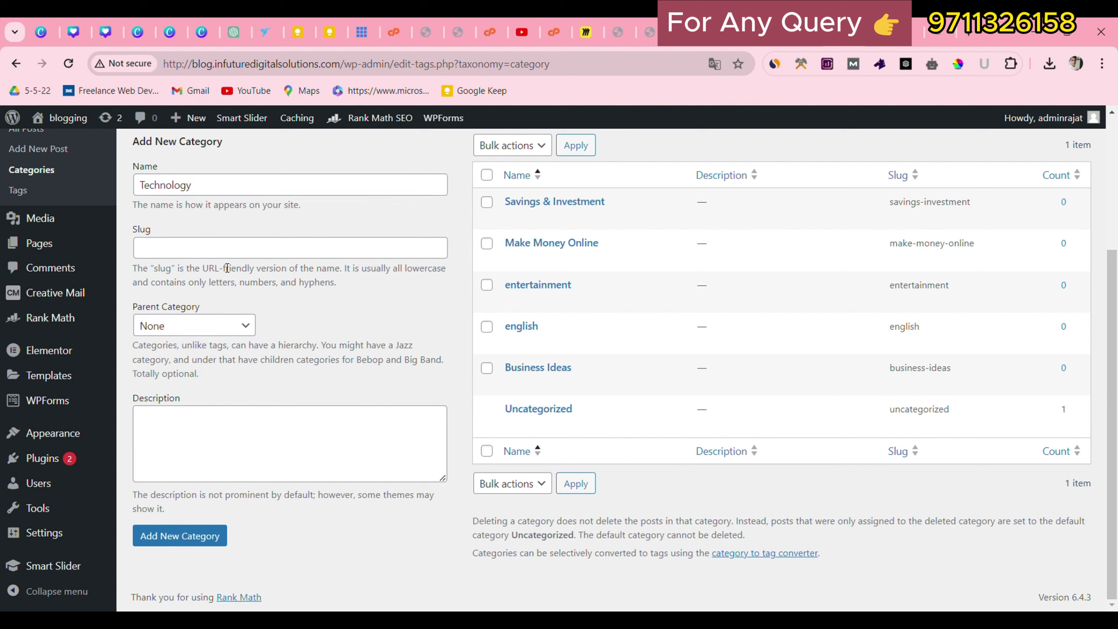
click(226, 244)
key(ctrl+v)
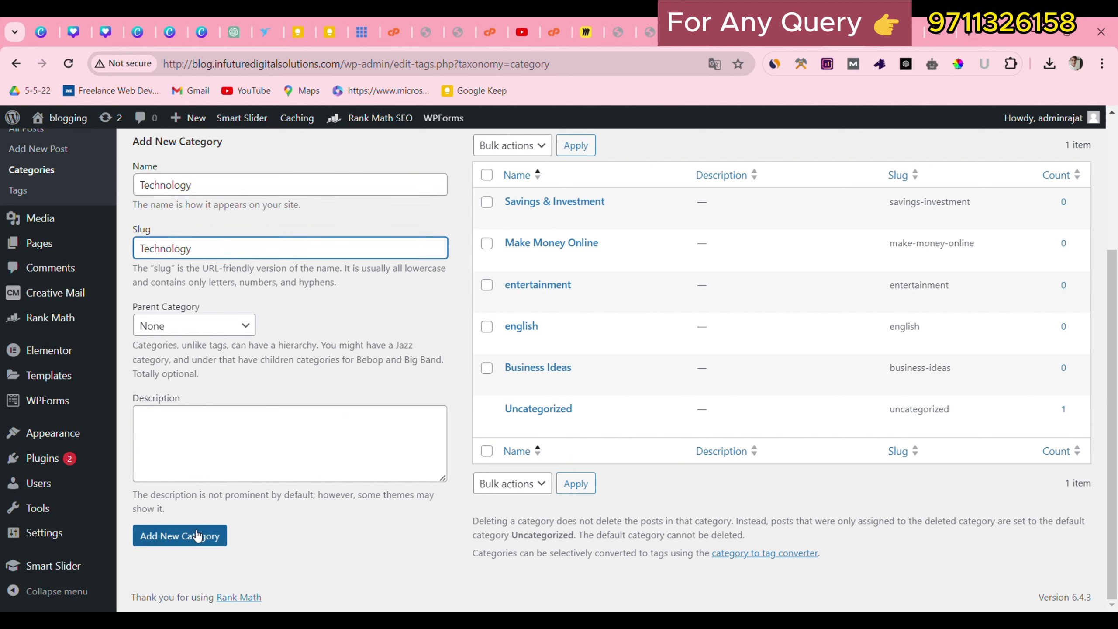
click(182, 535)
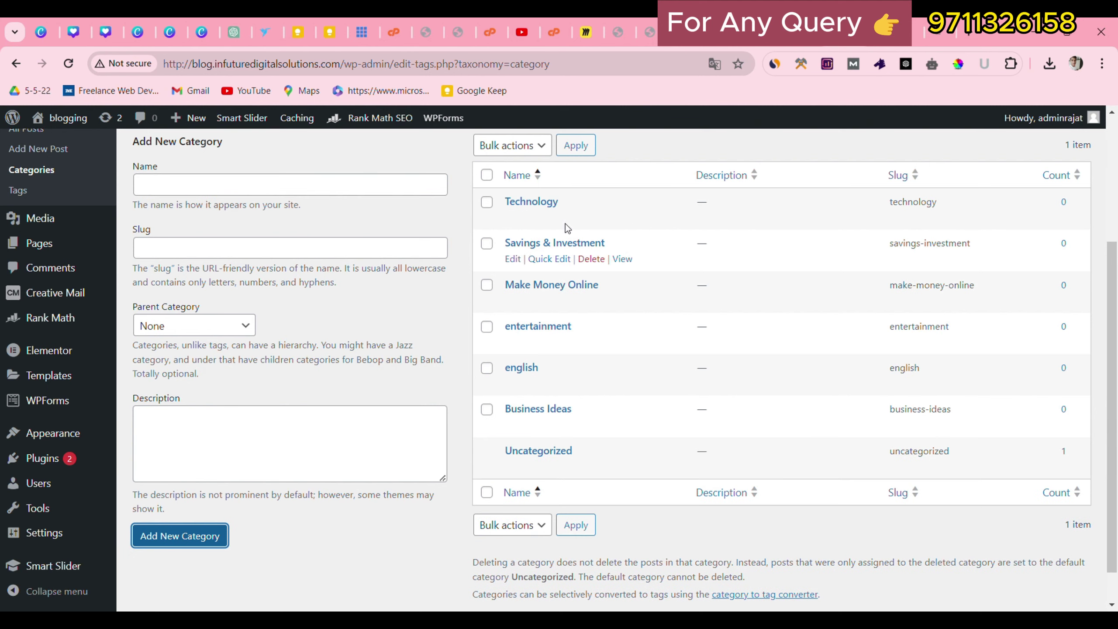
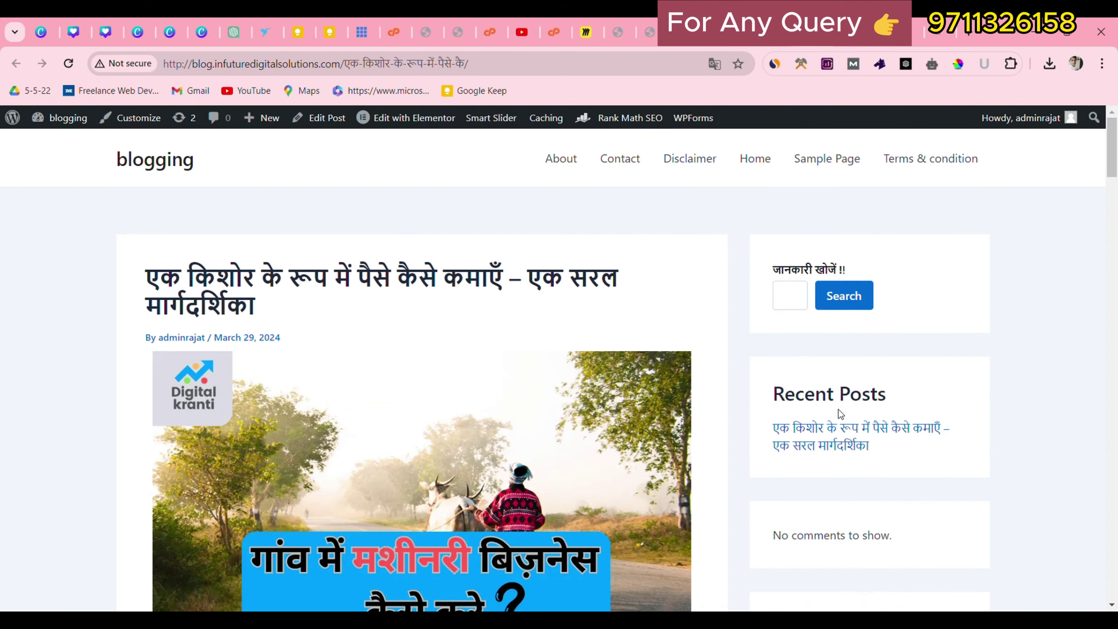
Find and select the sidebar group that holds the Categories widget.
scroll(839, 409, down, 7)
scroll(291, 380, up, 7)
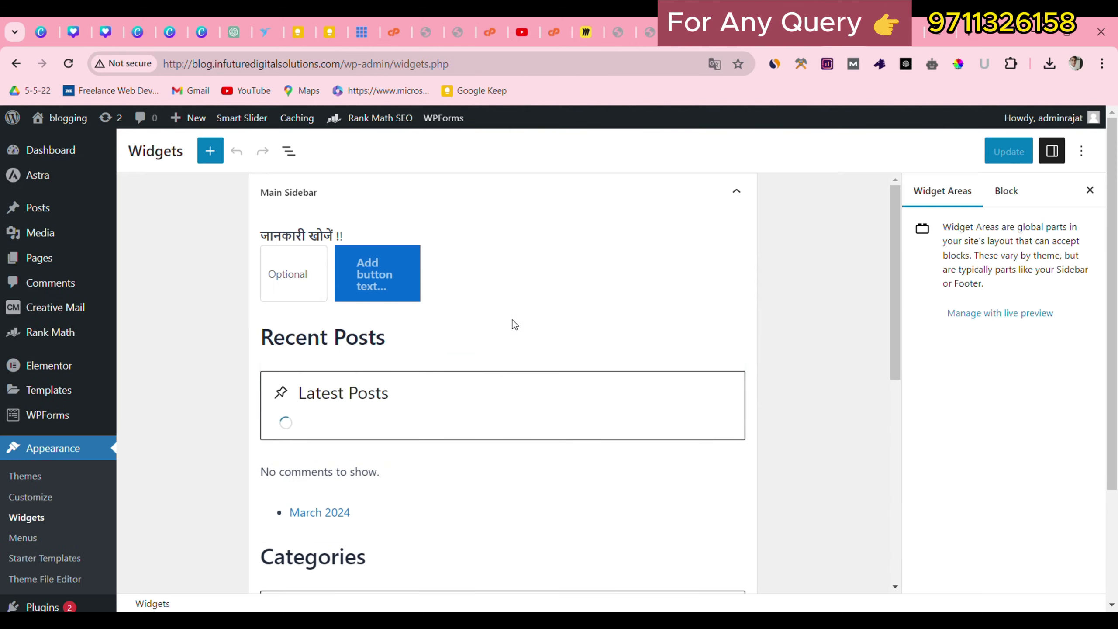
scroll(502, 310, down, 2)
drag(895, 308, 890, 480)
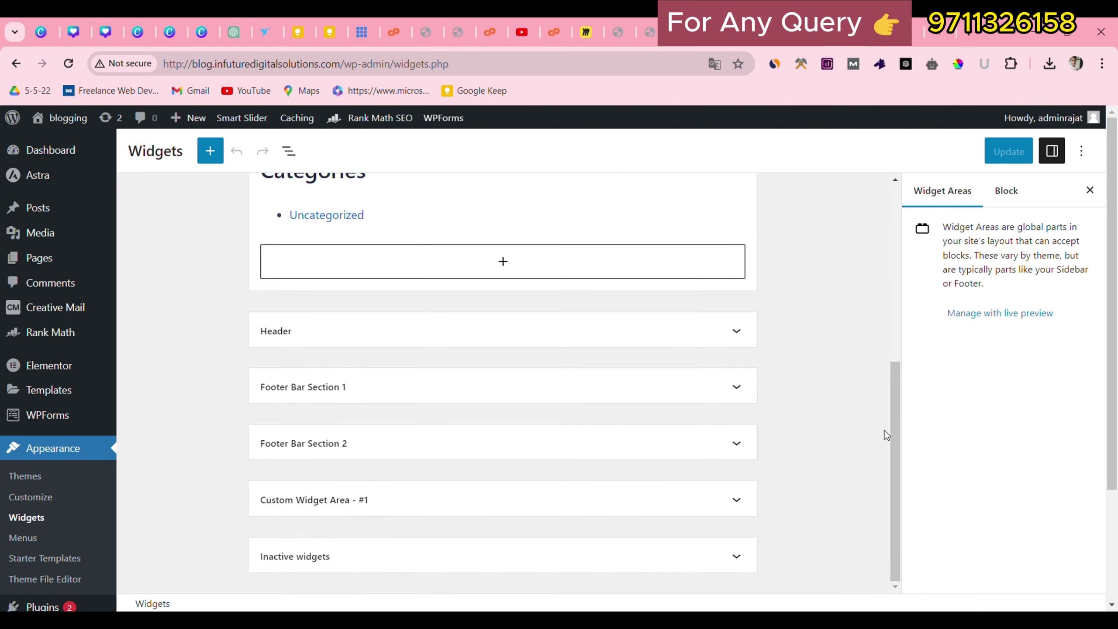
drag(898, 436, 863, 186)
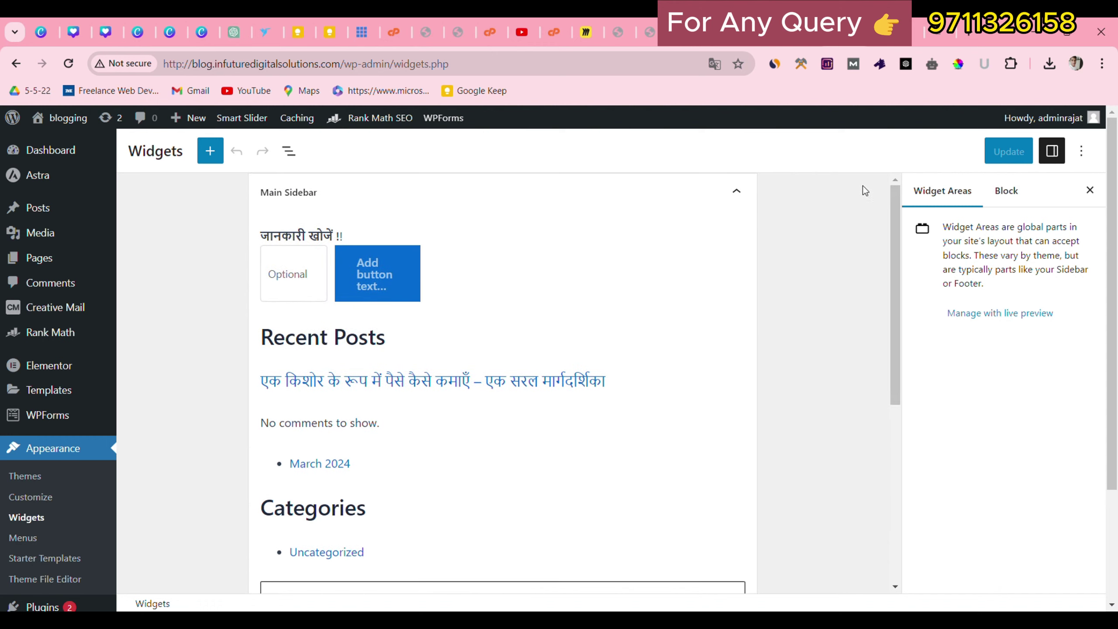
click(328, 552)
click(883, 31)
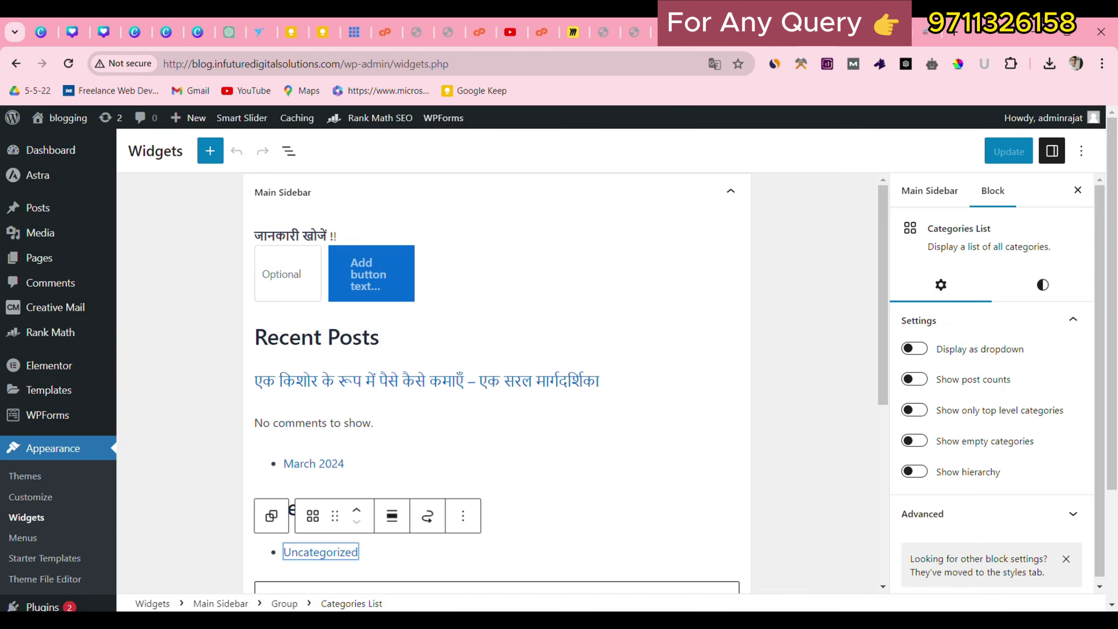
scroll(391, 358, down, 3)
click(392, 358)
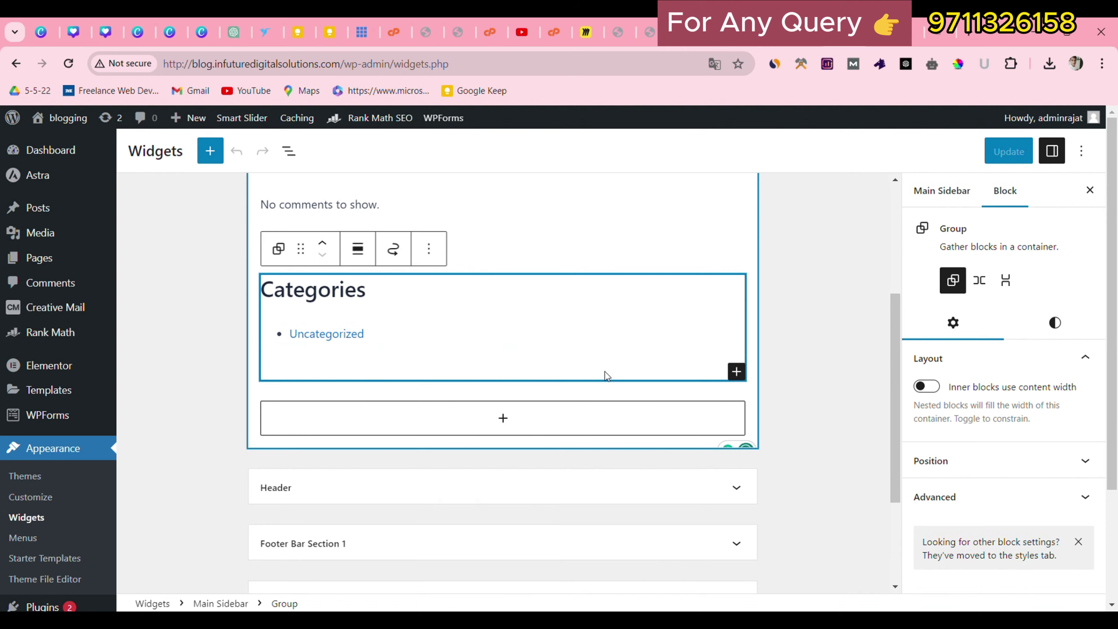
Insert a Categories List block by searching 'cate', then undo the extra block.
click(736, 371)
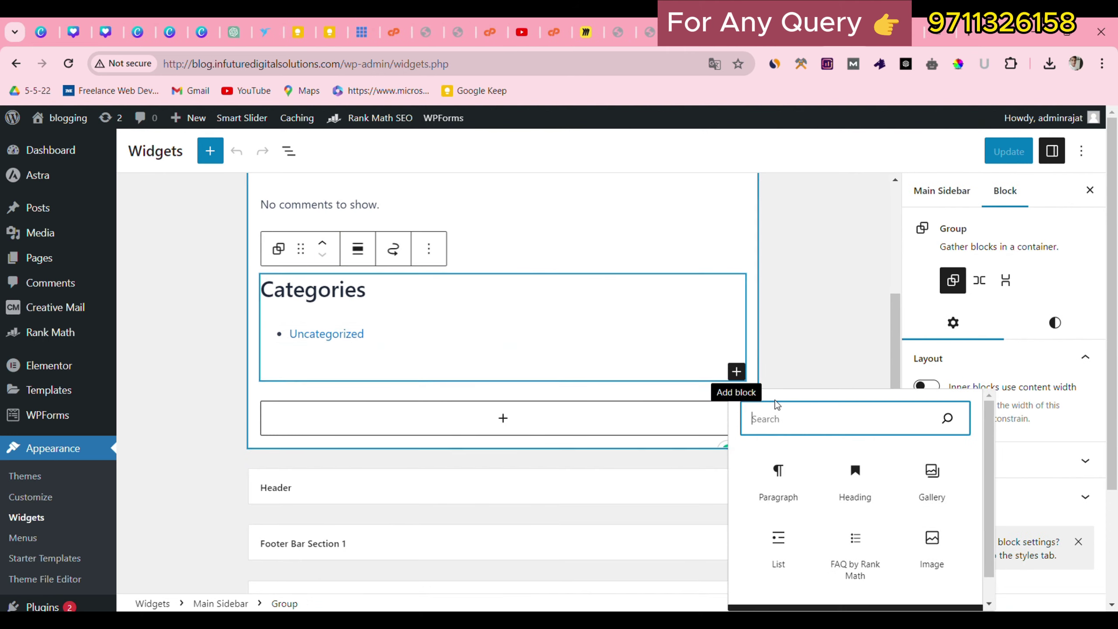
text(cat)
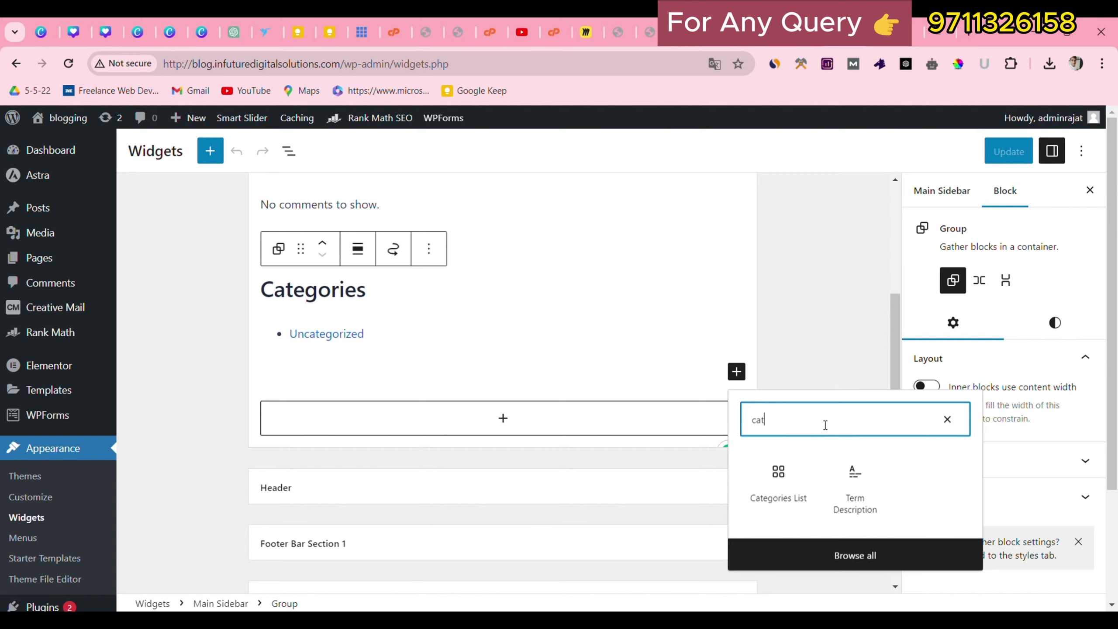
text(e)
click(779, 487)
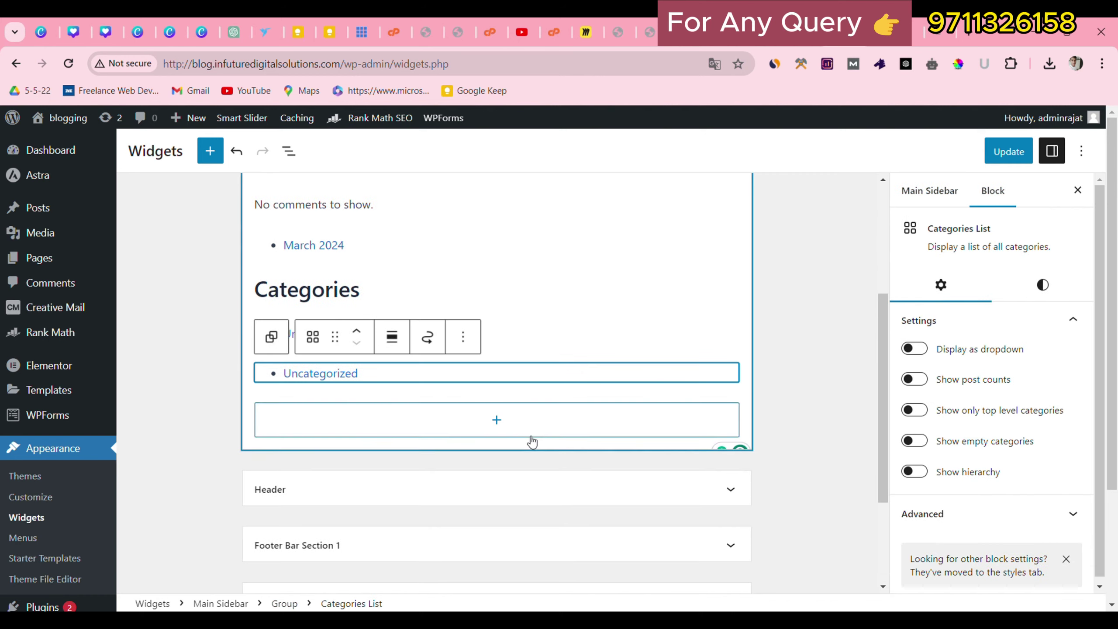
key(ctrl+z)
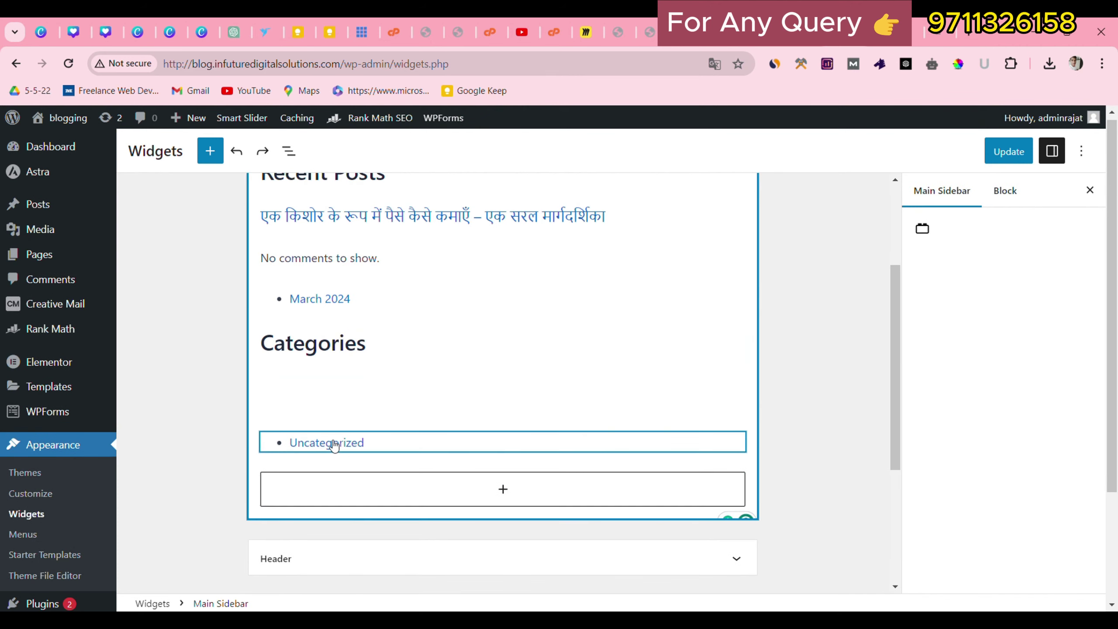
Turn on 'Show empty categories' for the existing Categories List block and update the widgets.
click(369, 444)
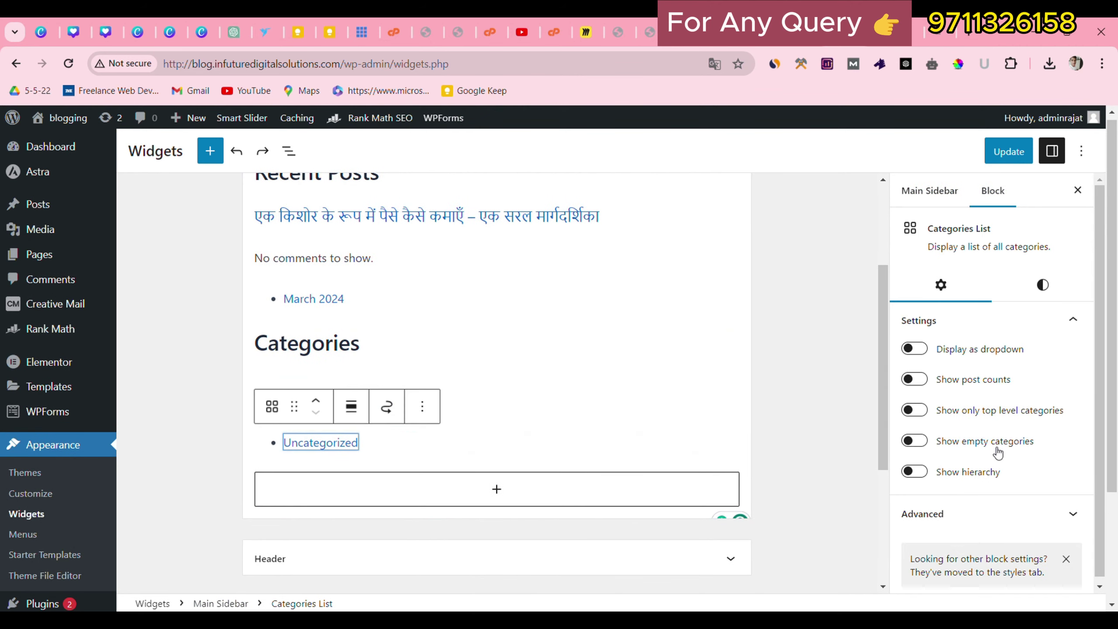
click(923, 444)
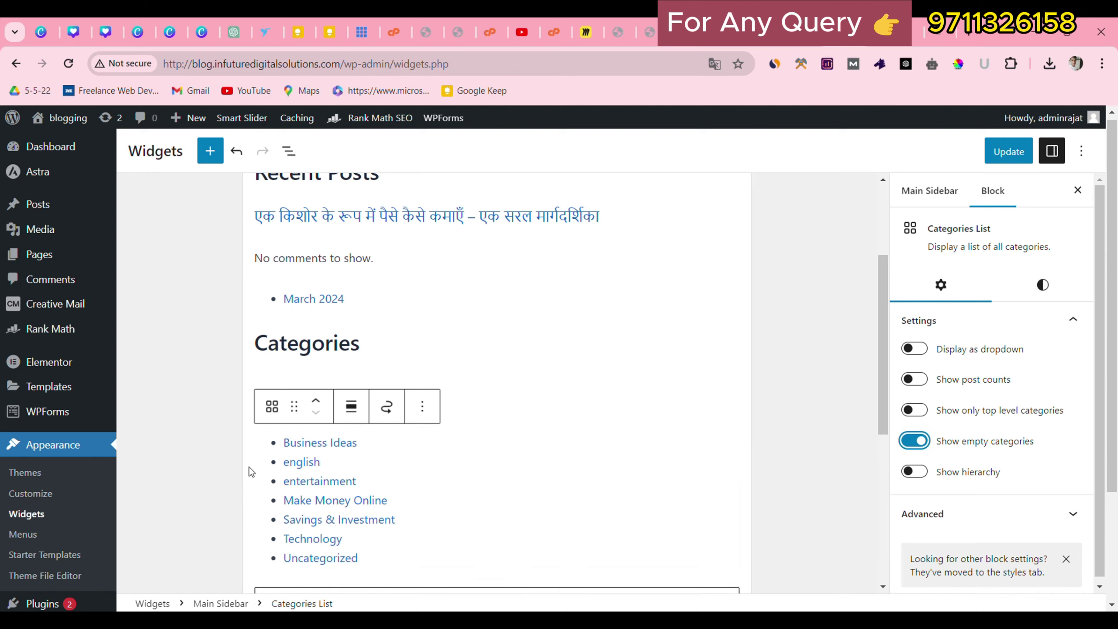
scroll(352, 410, down, 3)
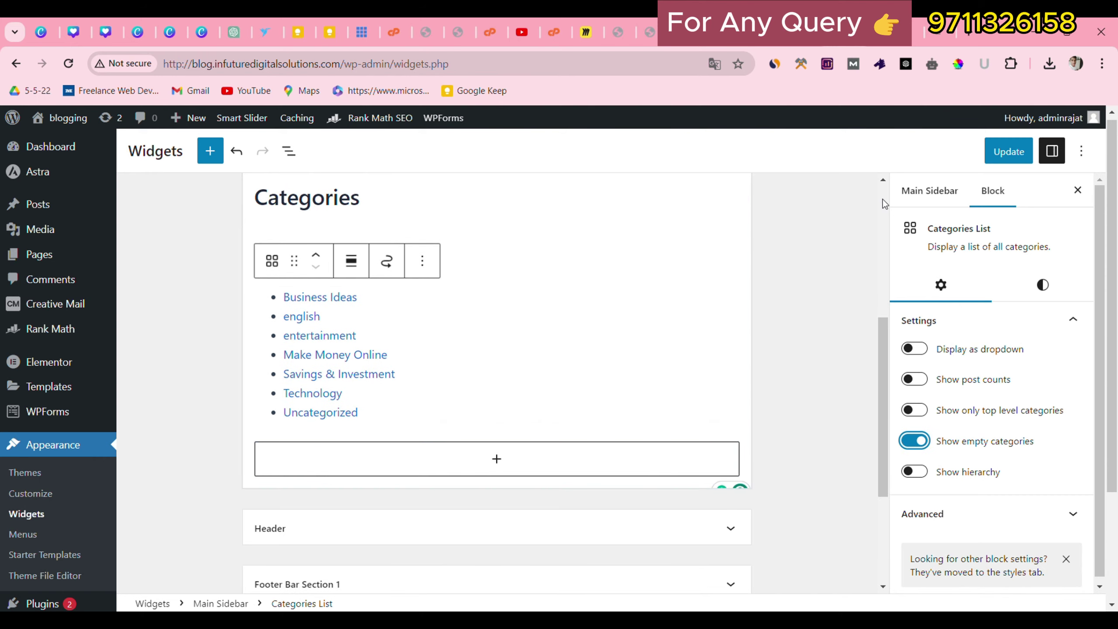
click(989, 157)
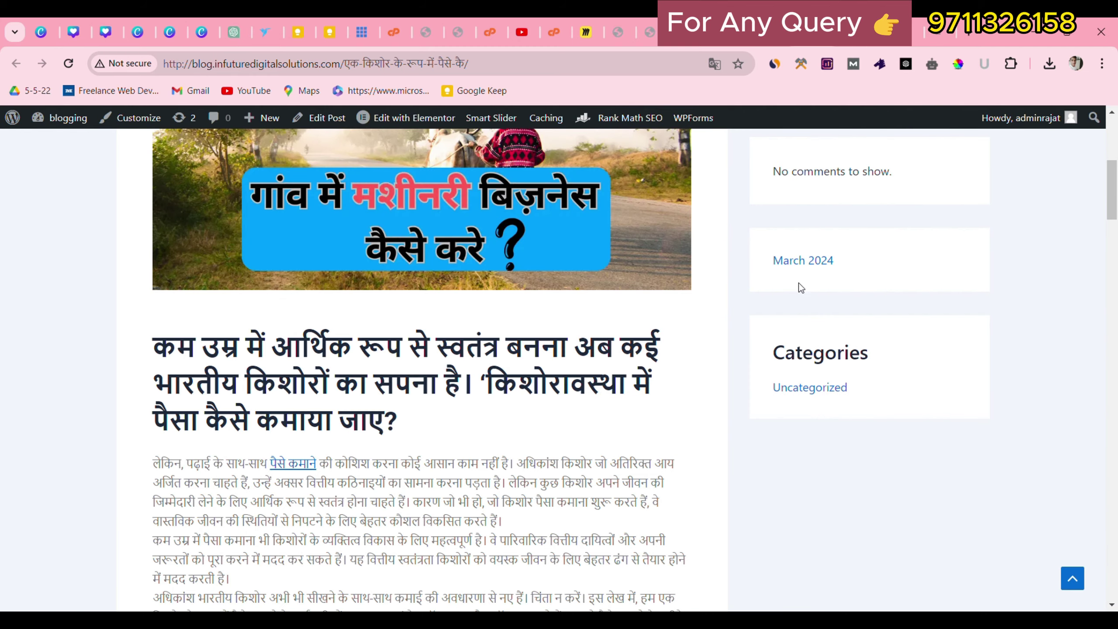
Reload the live post and review the seven categories now listed in the sidebar.
scroll(801, 287, up, 2)
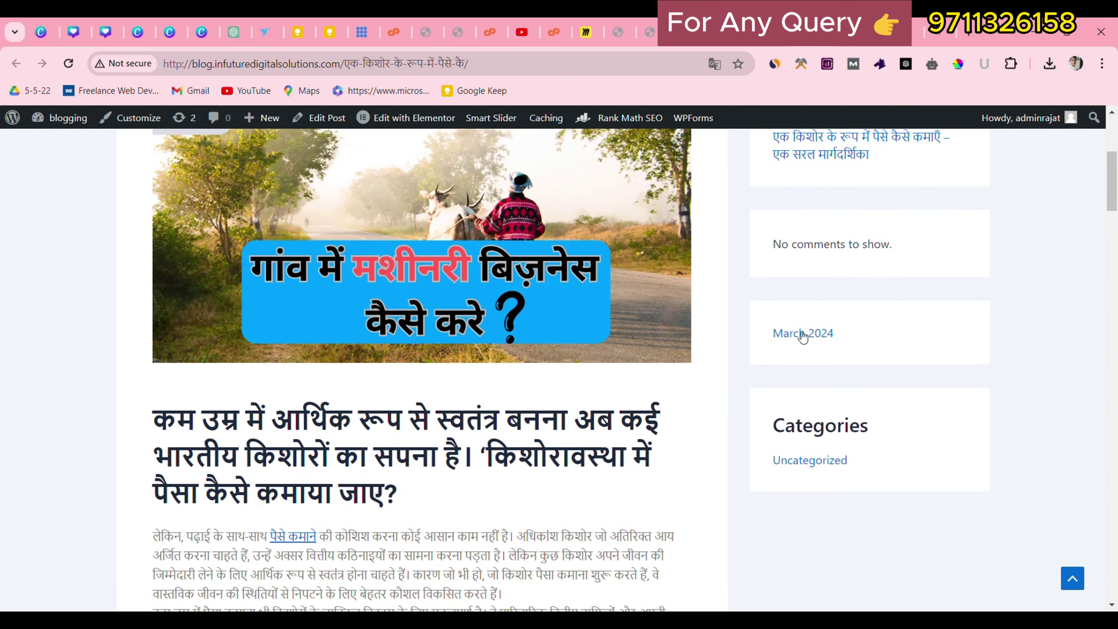
drag(772, 461, 800, 460)
scroll(801, 459, up, 5)
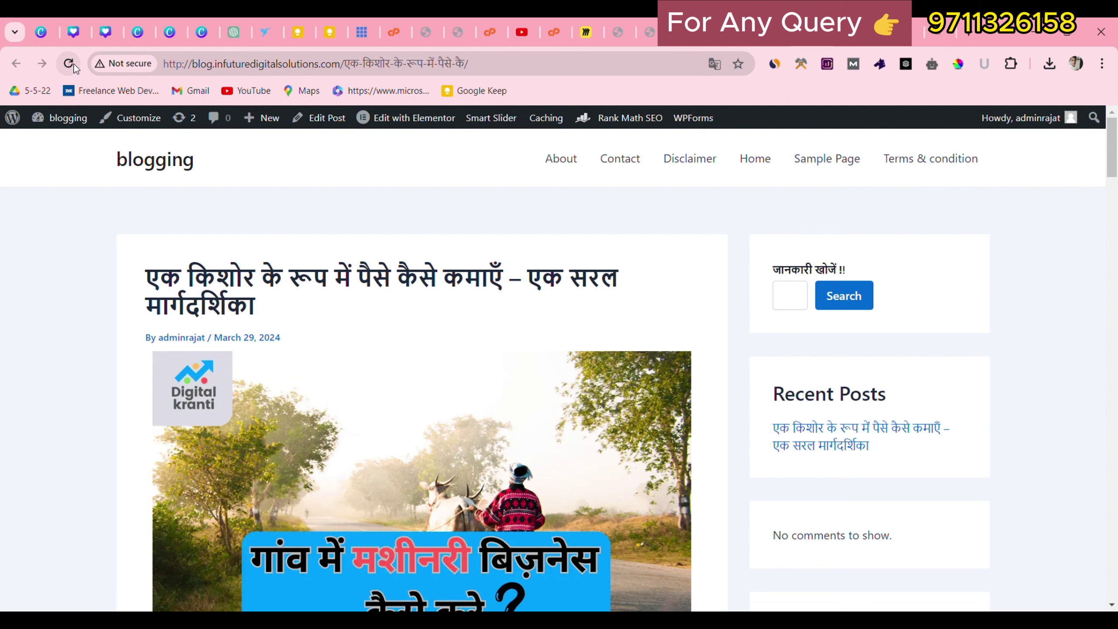
click(68, 63)
scroll(898, 372, down, 10)
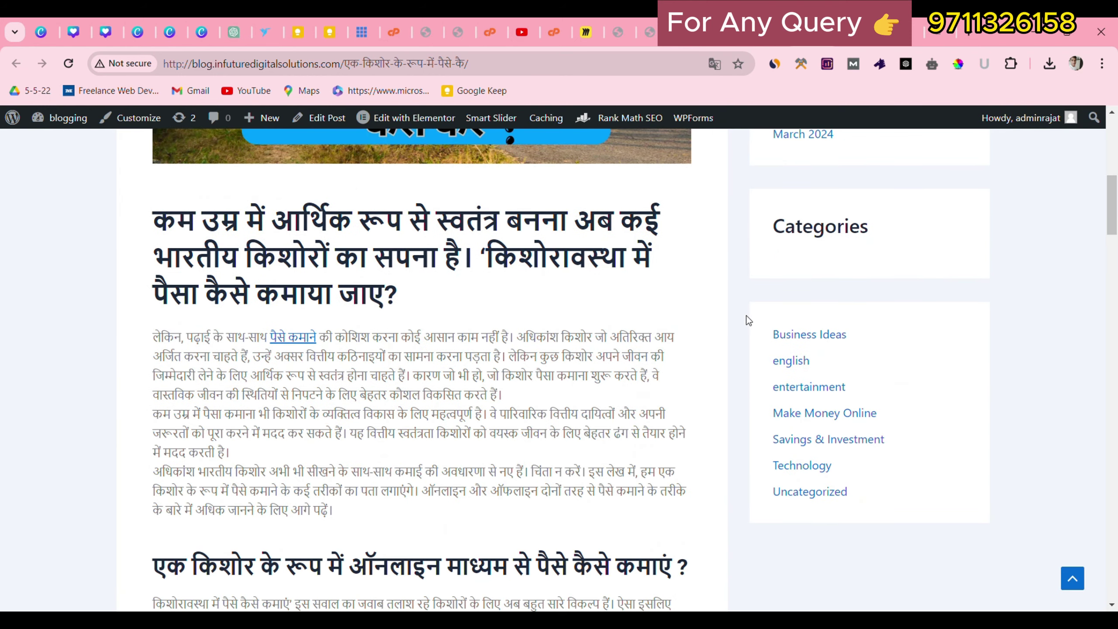
drag(749, 320, 939, 465)
click(938, 465)
Open the Make Money Online category page, confirm it shows no posts, and return.
click(793, 416)
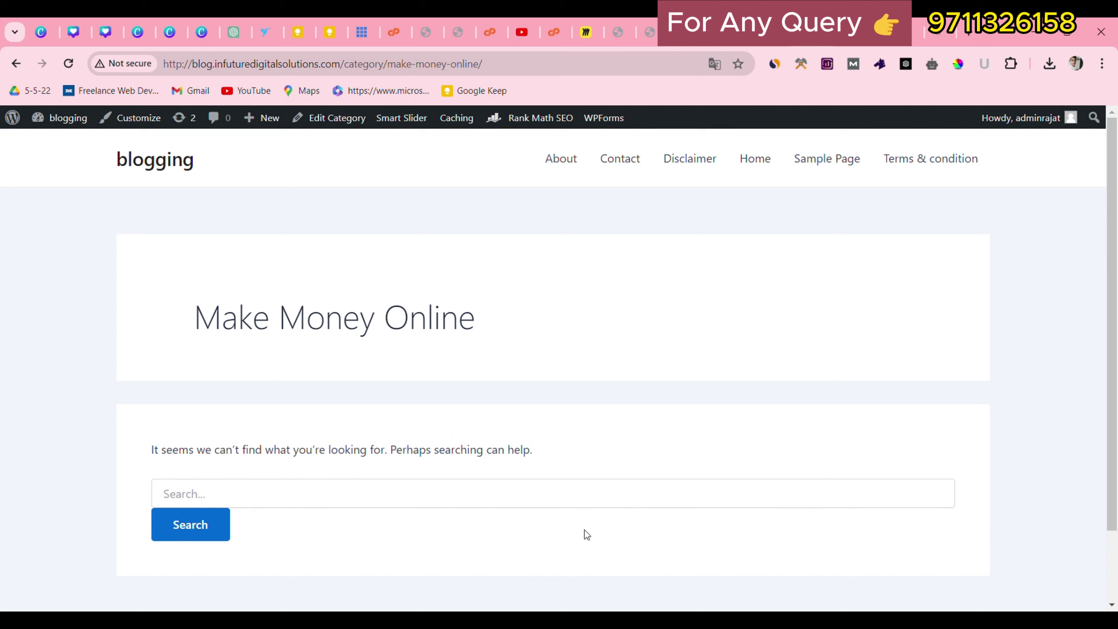
drag(584, 530, 550, 392)
click(15, 64)
drag(771, 331, 833, 491)
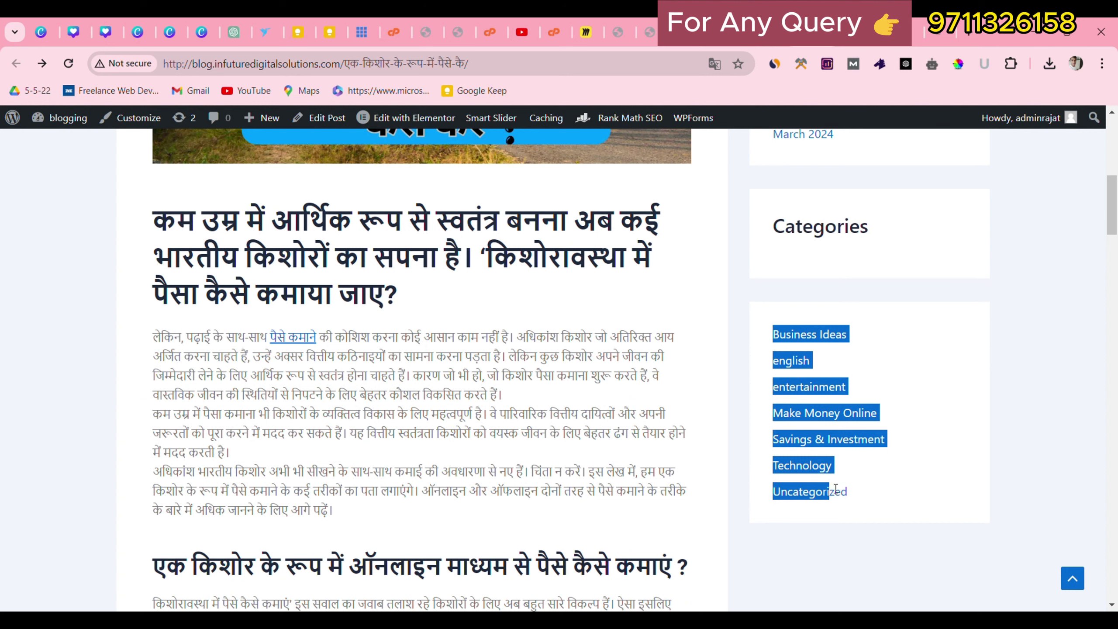
click(884, 506)
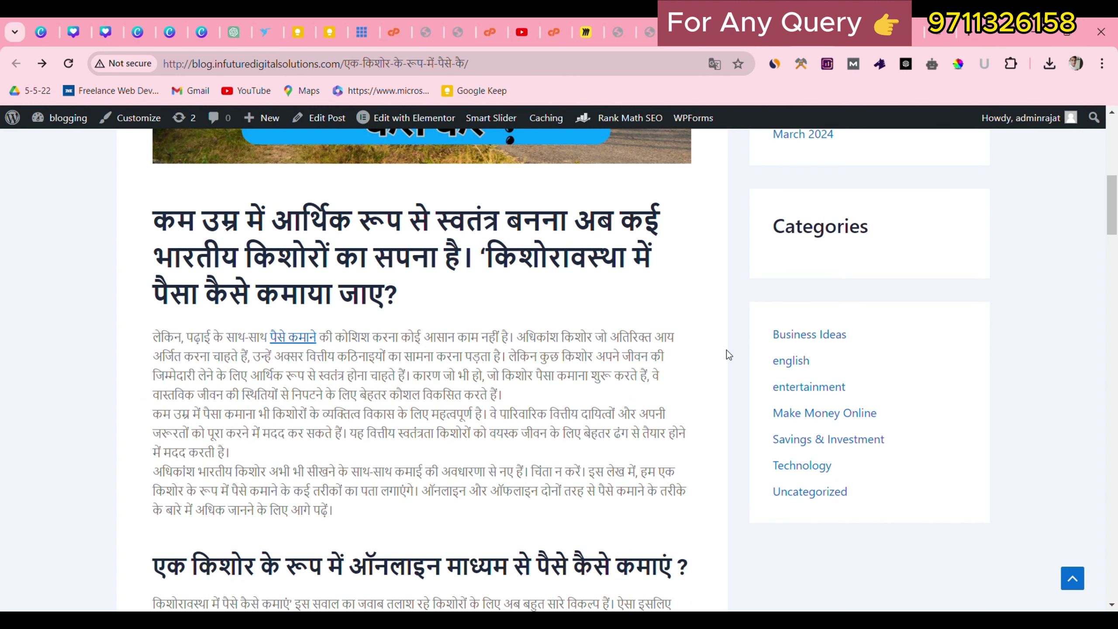
Recheck the Business Ideas entry in the sidebar list, then switch to the post's editor copy.
drag(762, 329, 846, 342)
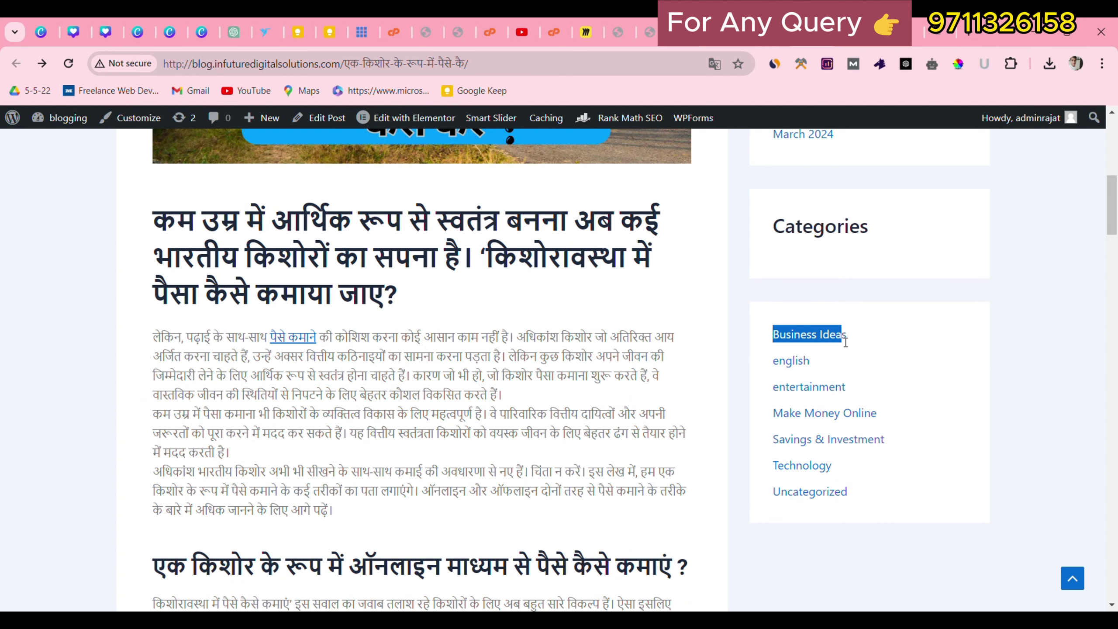
scroll(488, 304, up, 3)
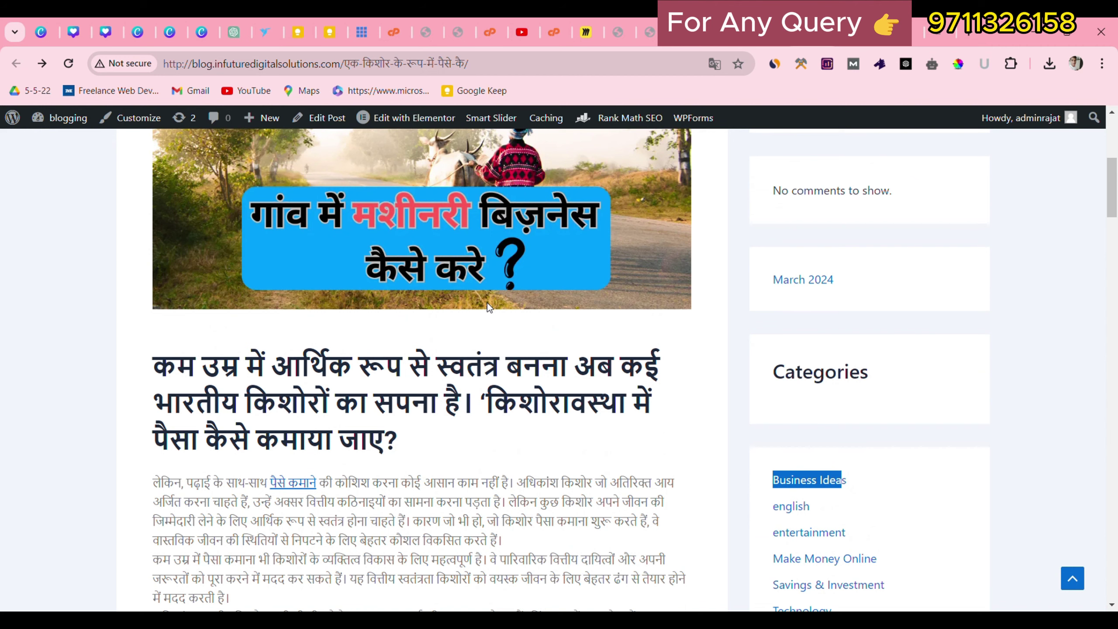
scroll(789, 443, down, 2)
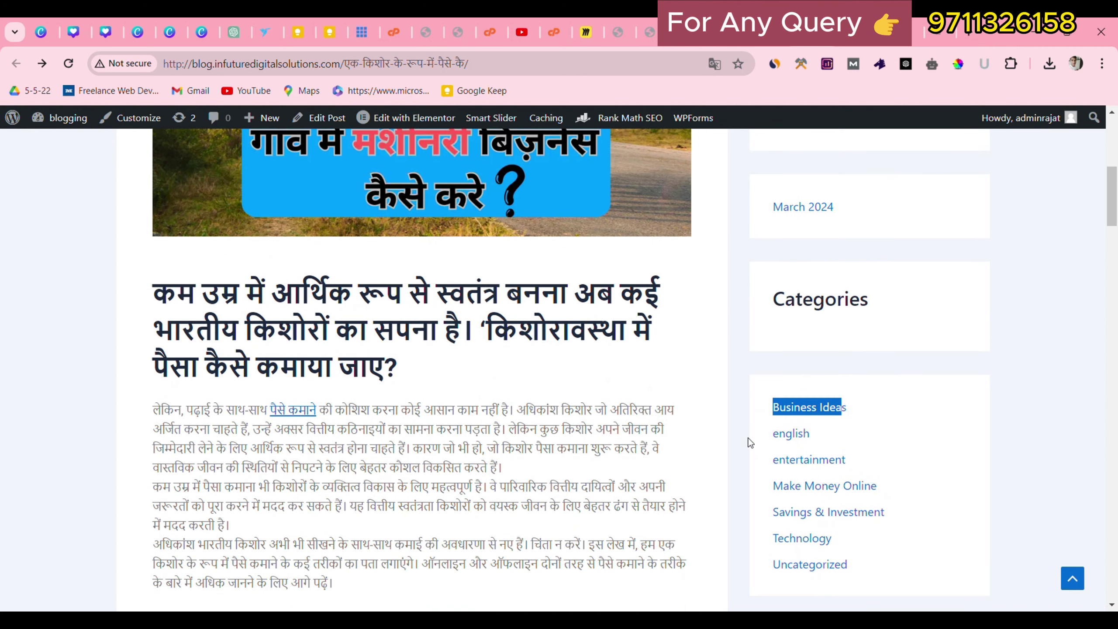
click(749, 435)
scroll(750, 440, up, 3)
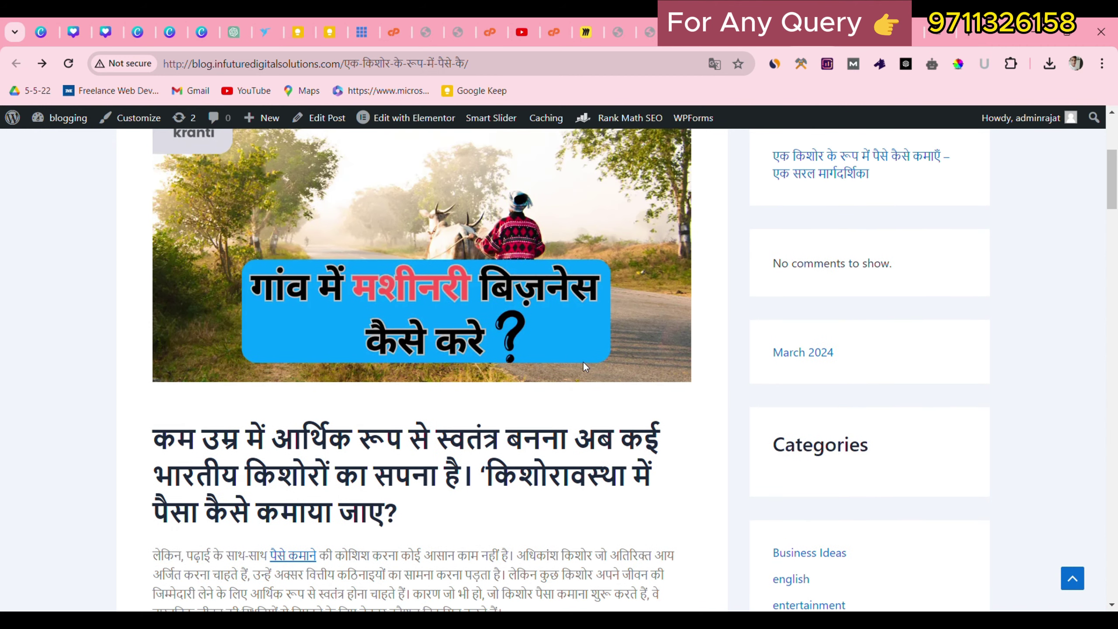
scroll(583, 362, up, 6)
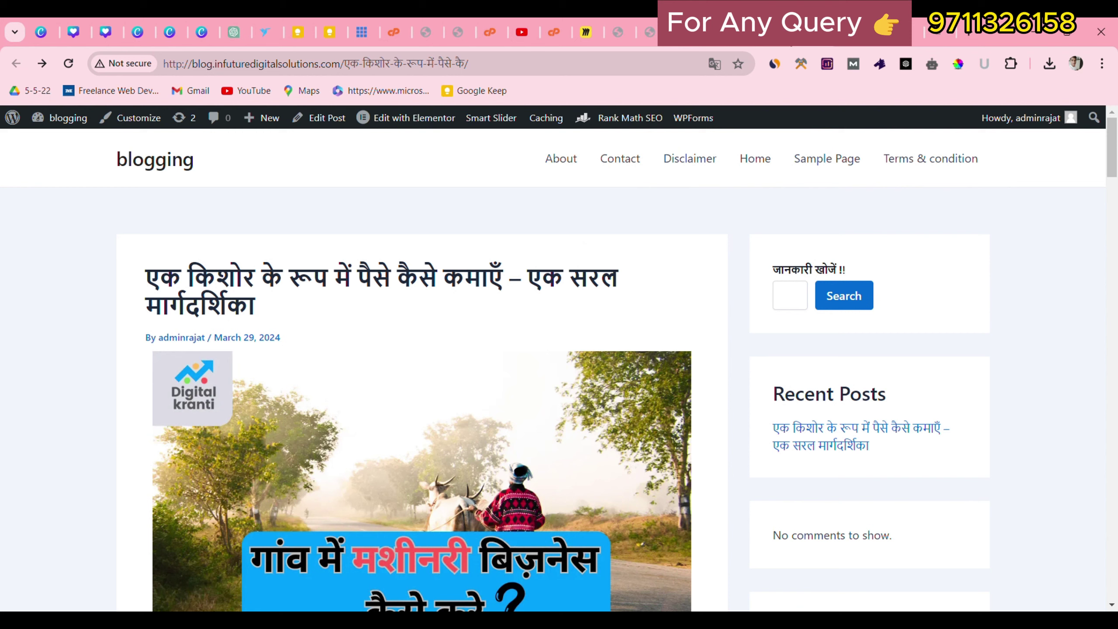
click(784, 32)
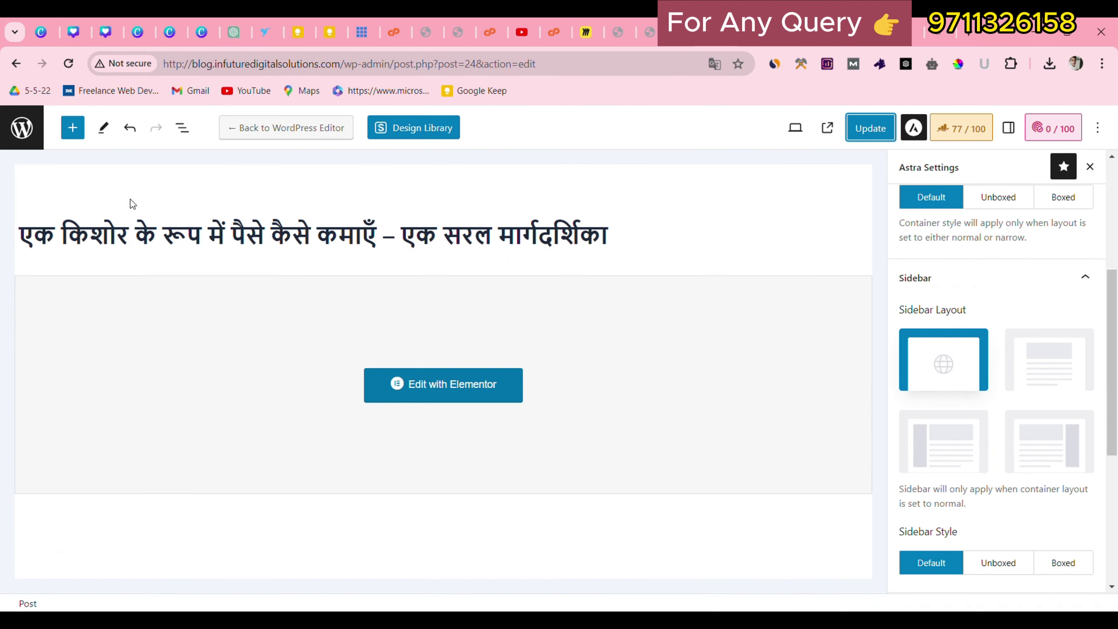
Leave the post editor for the admin posts list.
click(22, 127)
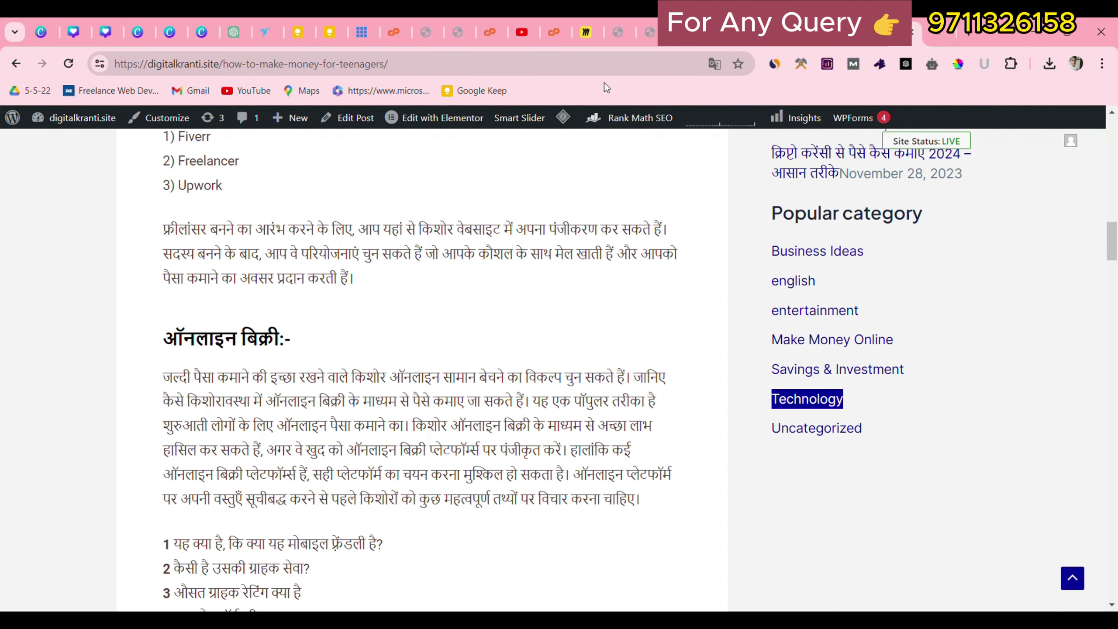
scroll(710, 189, up, 2)
scroll(710, 189, up, 1)
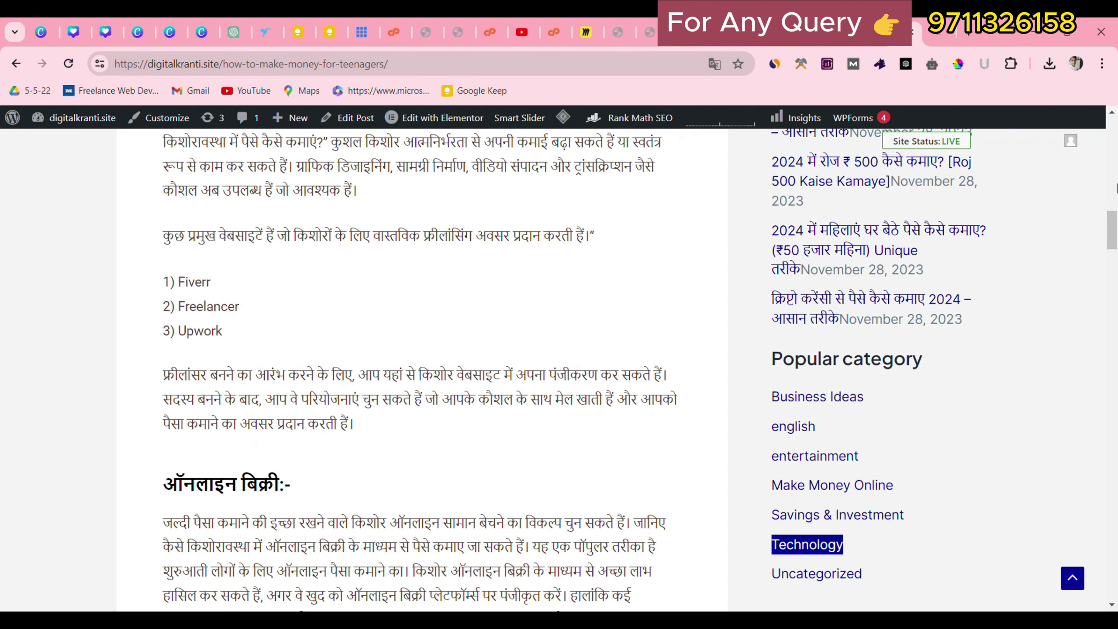
drag(1115, 221, 1117, 144)
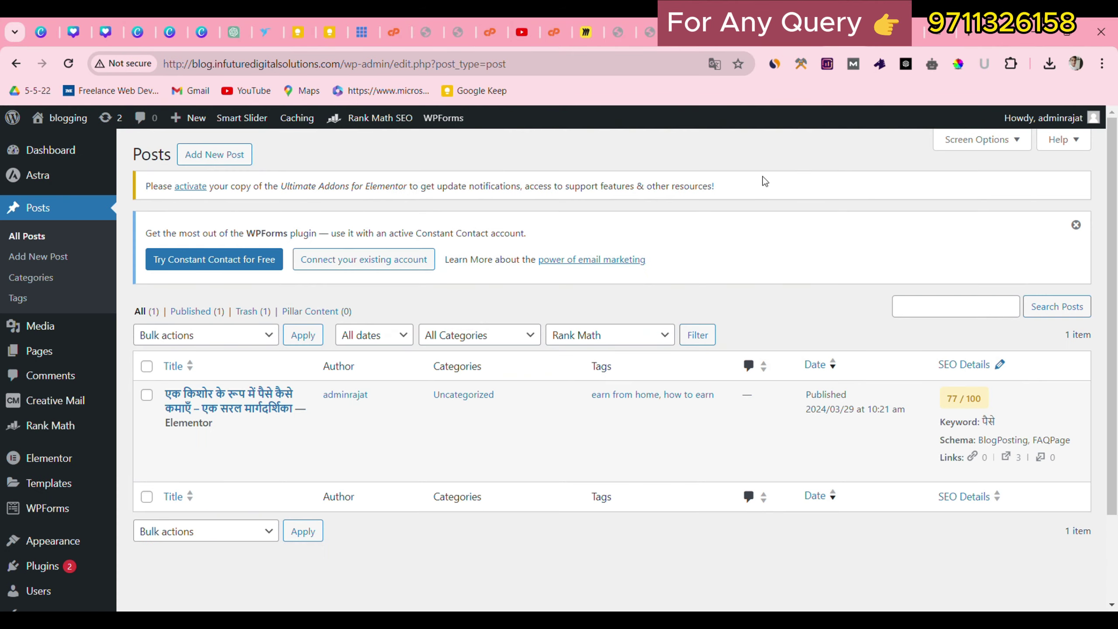
Copy the Affiliate Marketing post title from digitalkranti.site and start a new WordPress post.
click(902, 40)
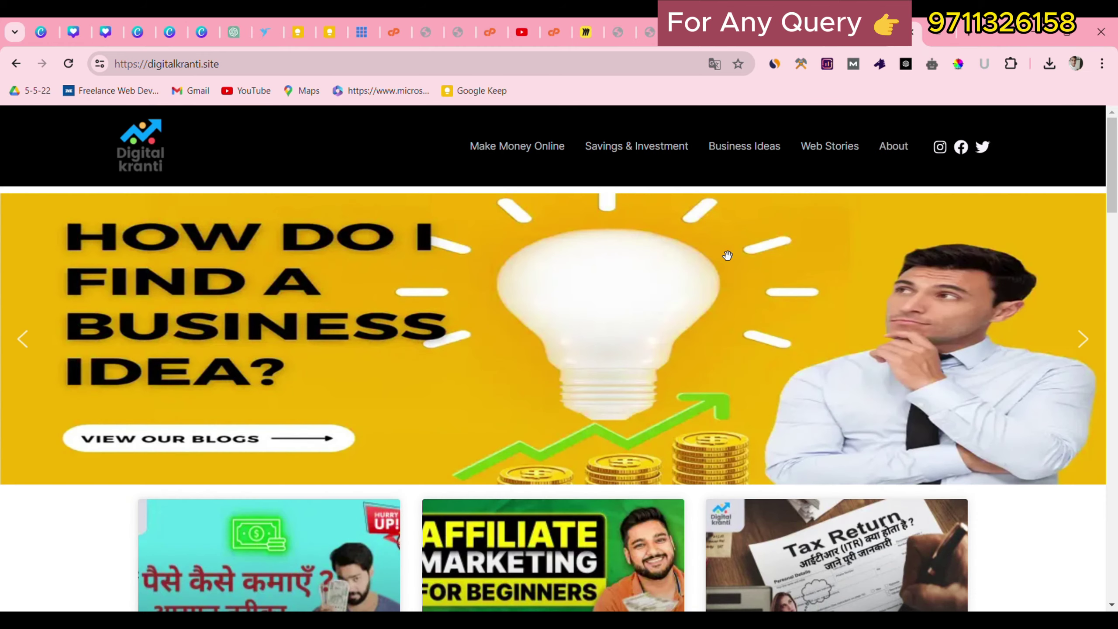
scroll(727, 255, down, 5)
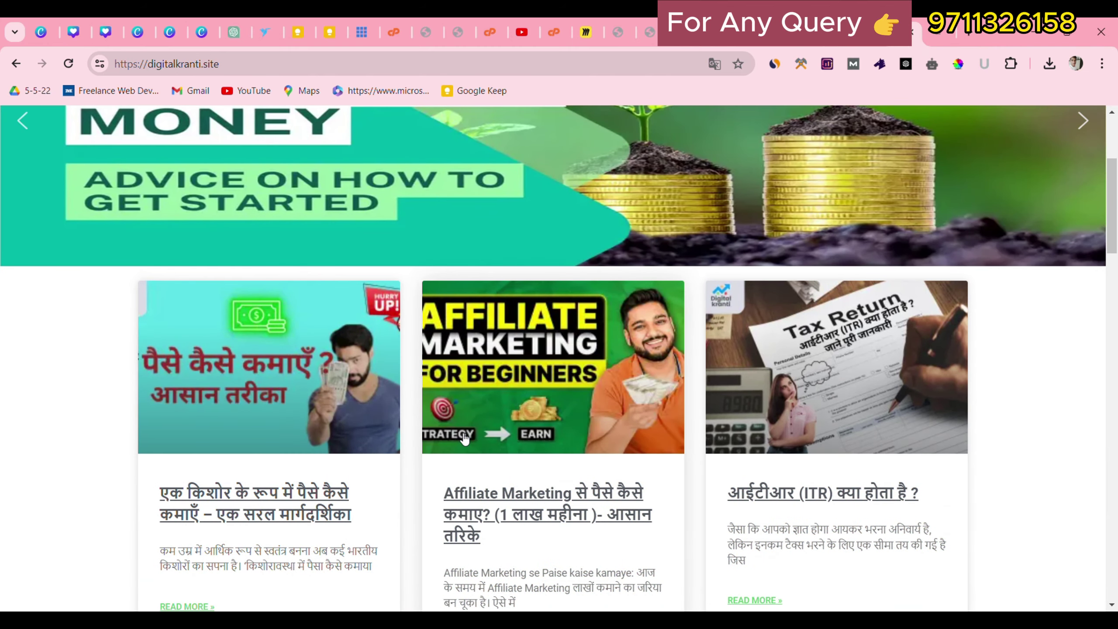
drag(435, 482, 498, 545)
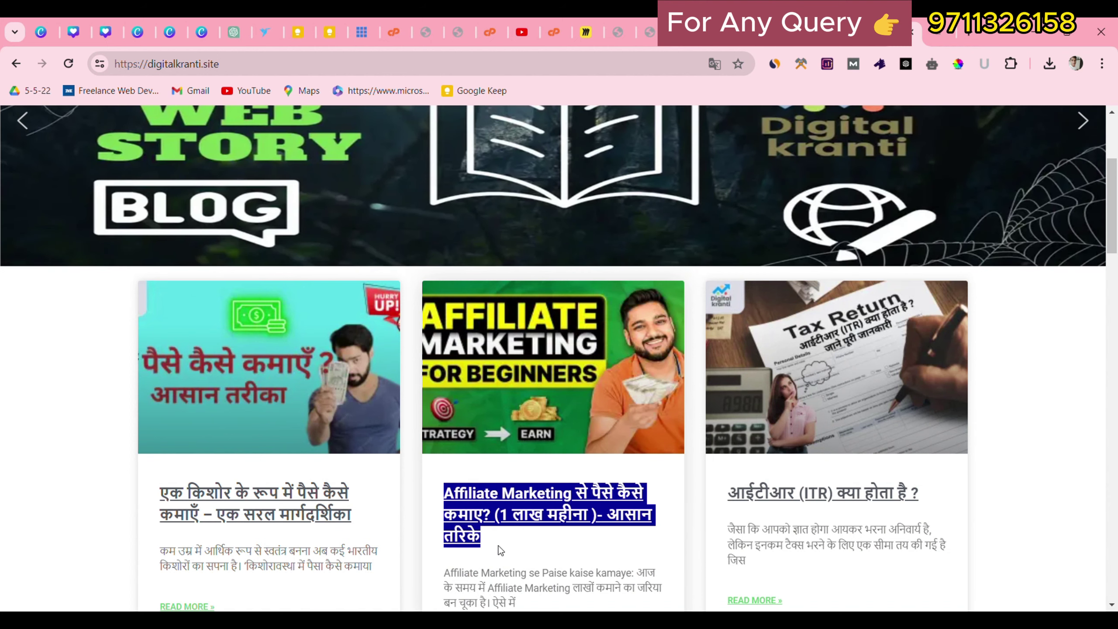
click(498, 545)
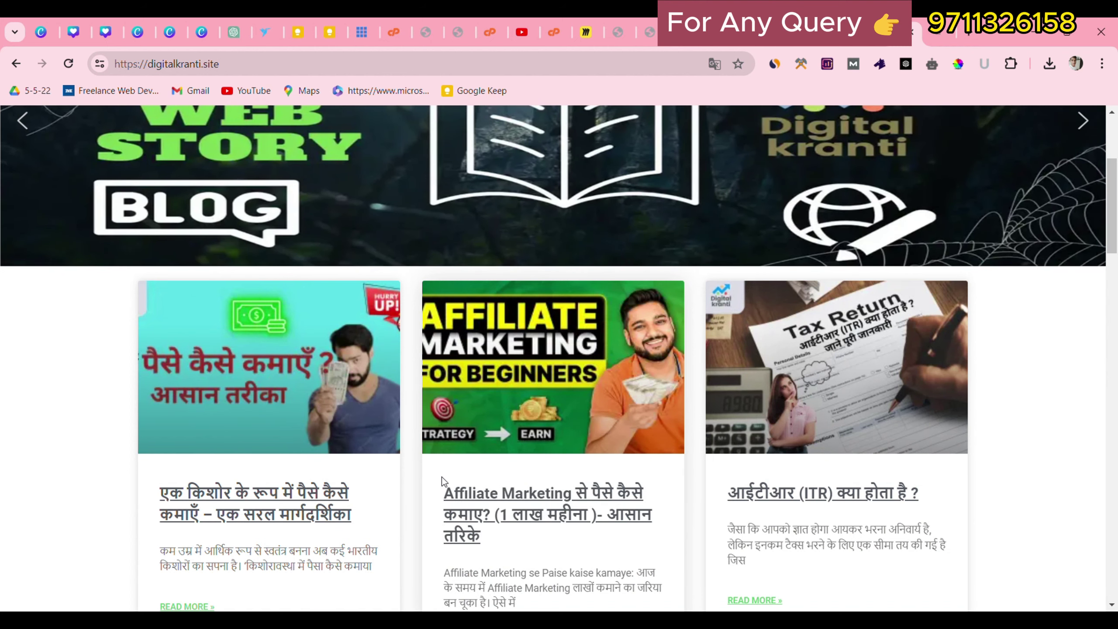
mouse_move(442, 477)
mouse_down()
mouse_move(512, 553)
mouse_move(444, 489)
mouse_up()
key(ctrl+c)
click(498, 565)
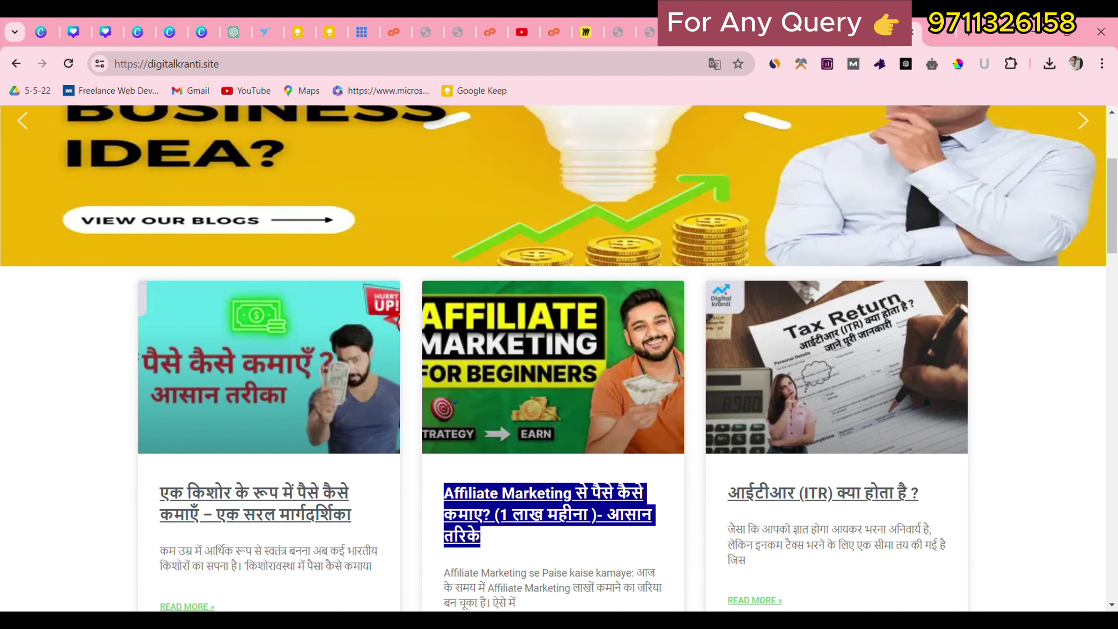
click(822, 37)
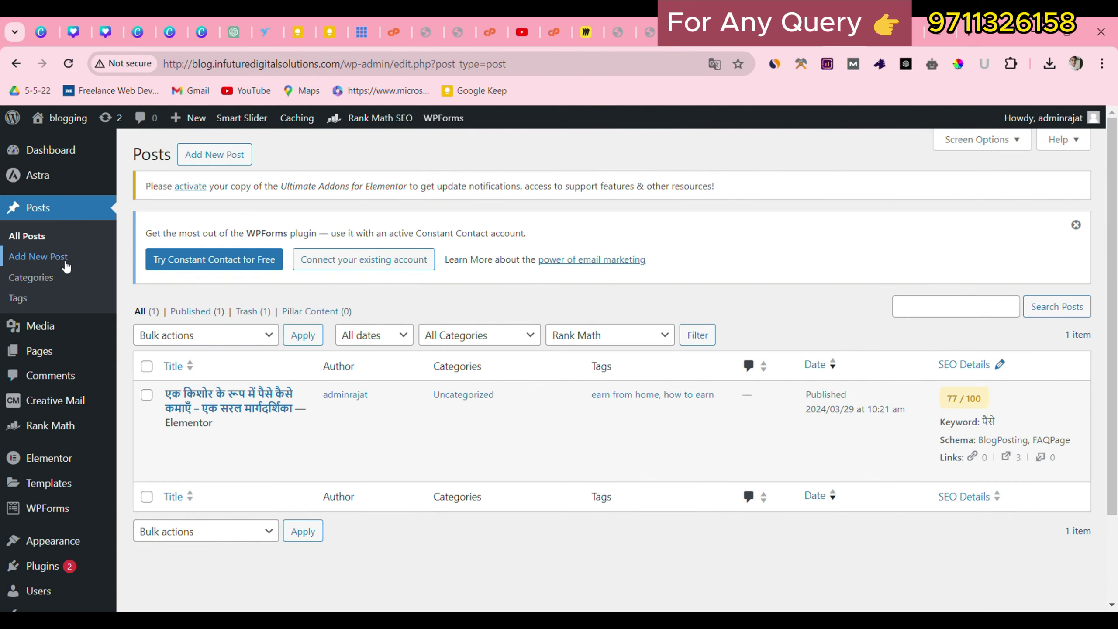
click(64, 261)
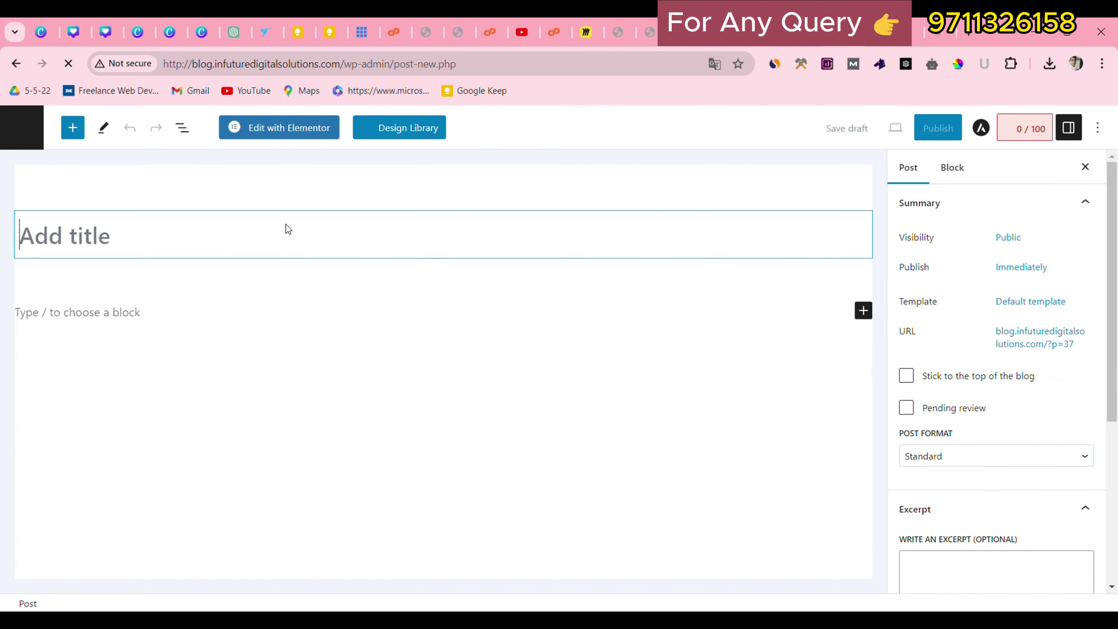
Paste the Hindi Affiliate Marketing title and begin uploading images for the featured image.
key(ctrl+v)
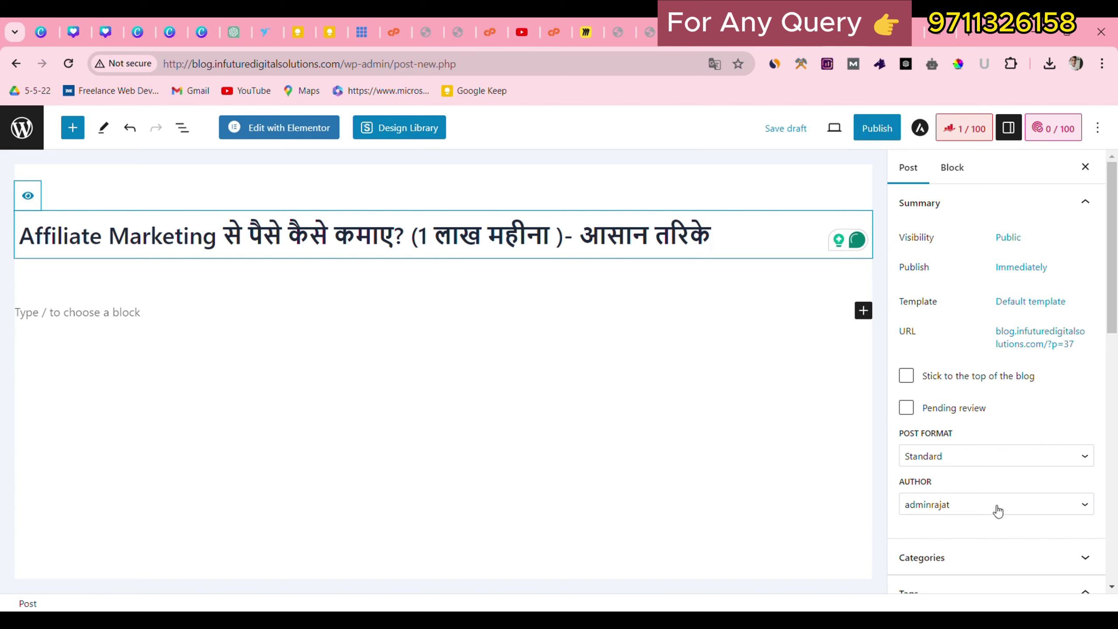
scroll(996, 509, down, 7)
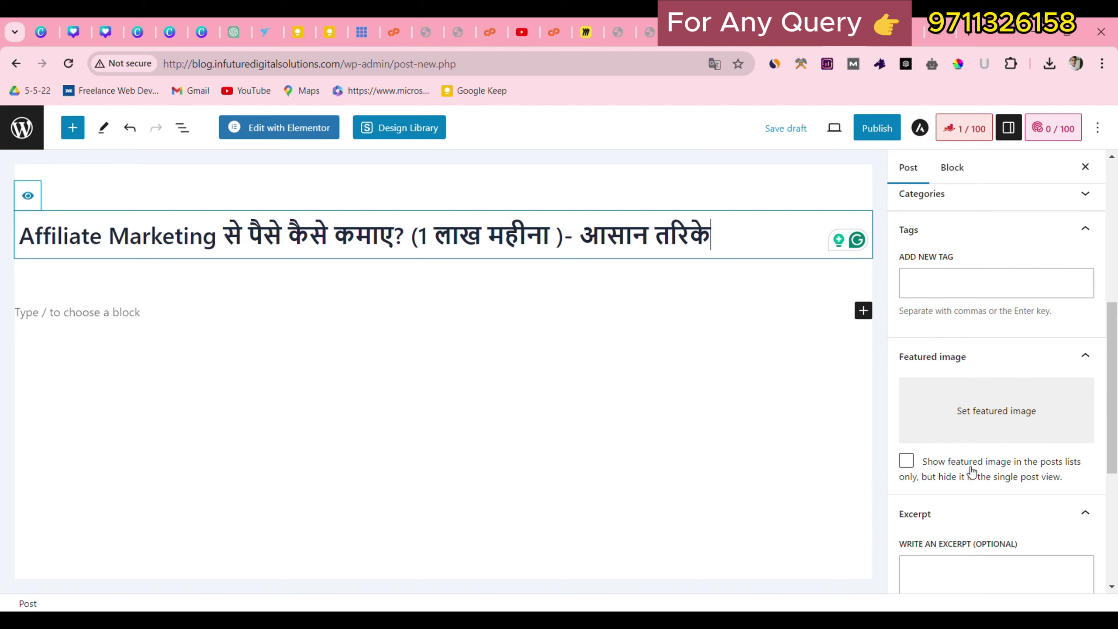
click(968, 434)
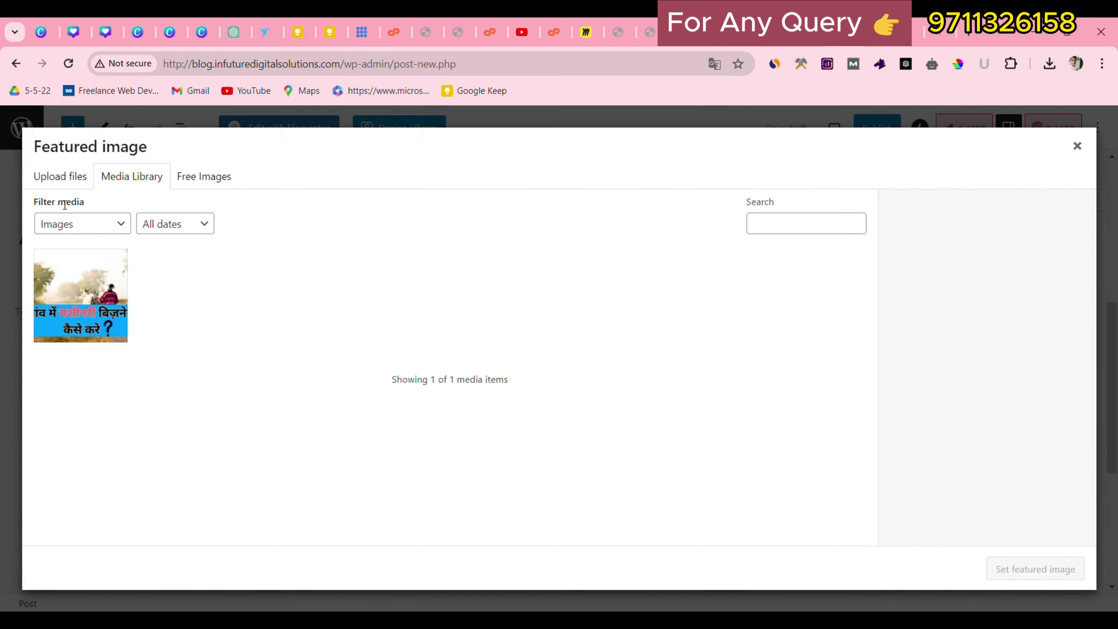
click(60, 176)
click(567, 374)
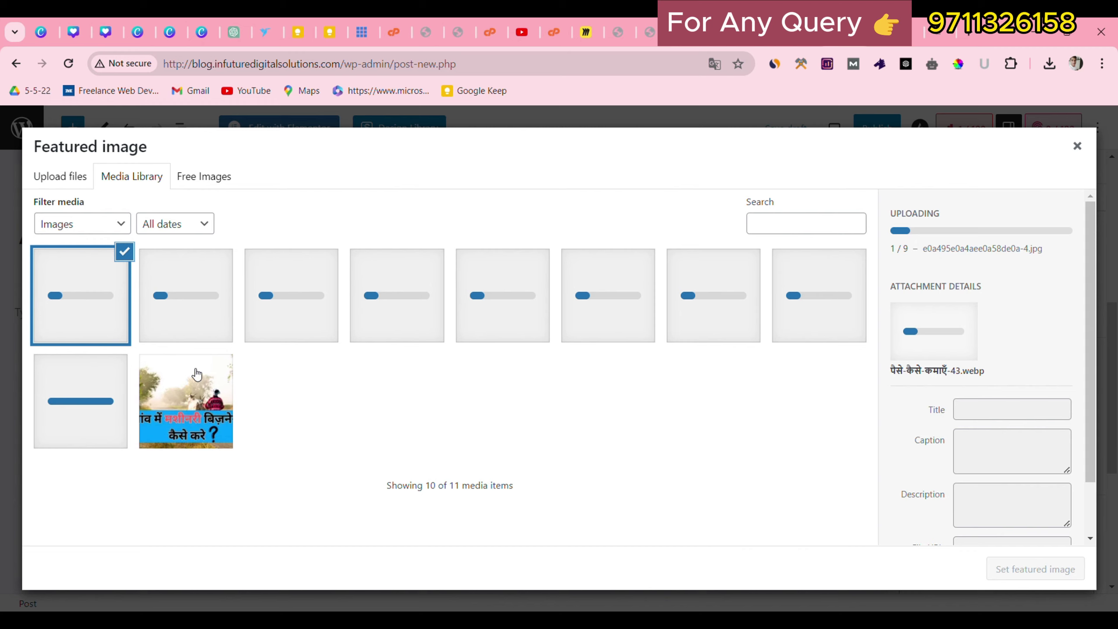
Set the chosen uploaded image as the featured image, leaving the post unpublished.
drag(292, 427, 448, 403)
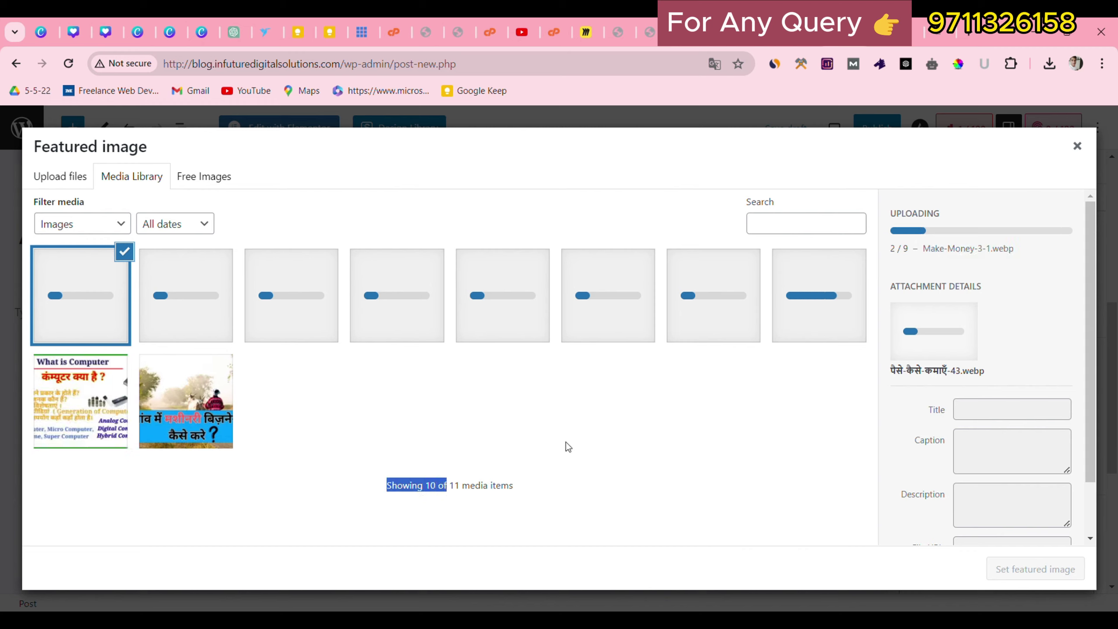
click(592, 416)
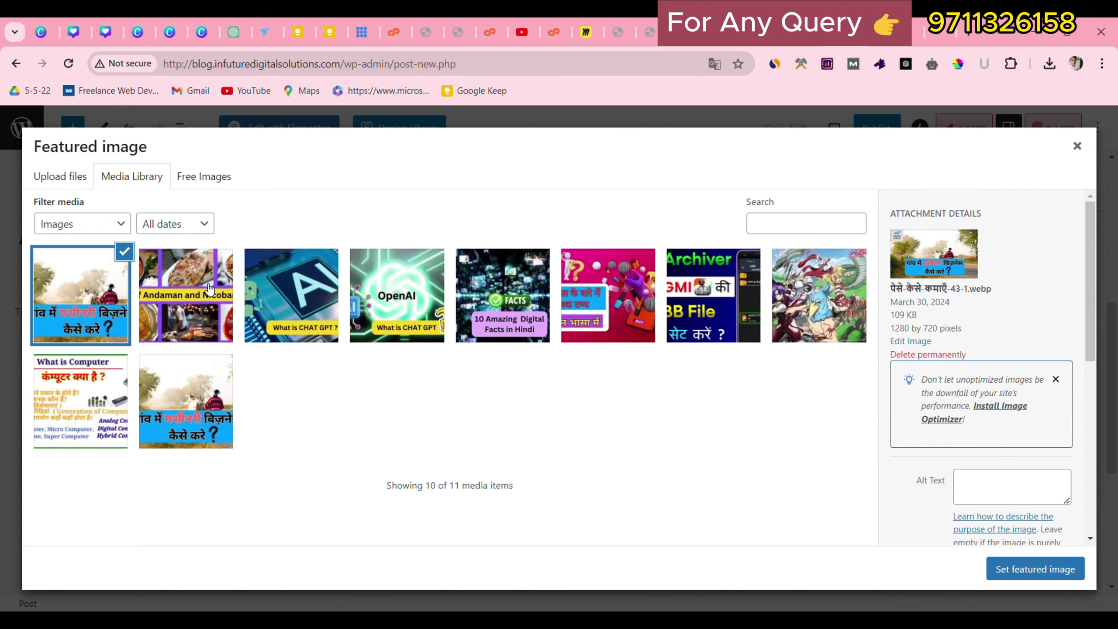
click(1036, 569)
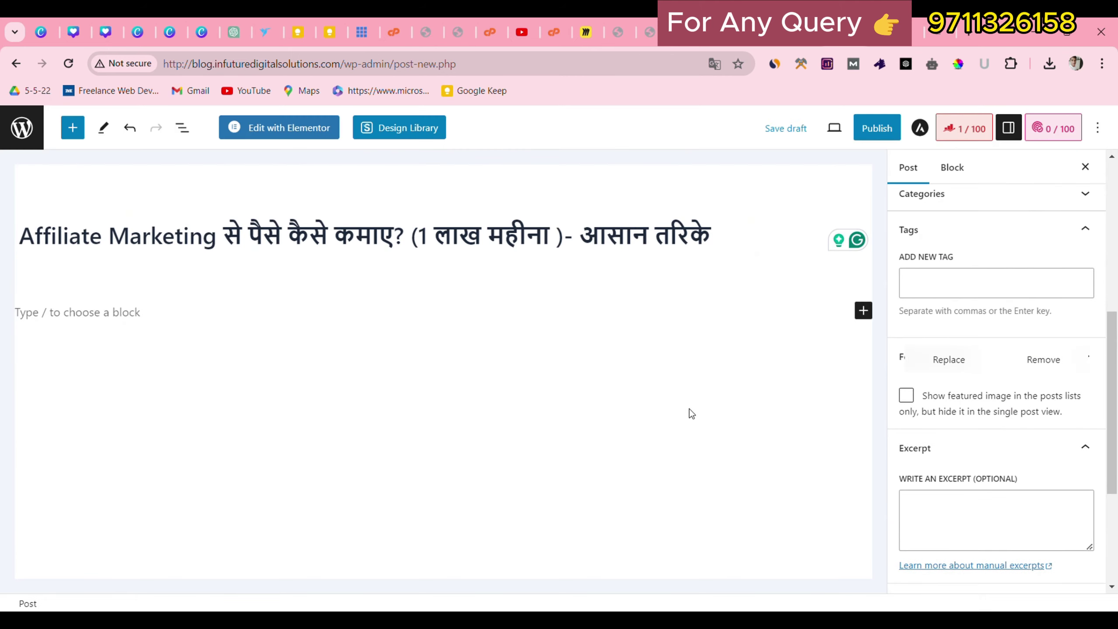
click(890, 133)
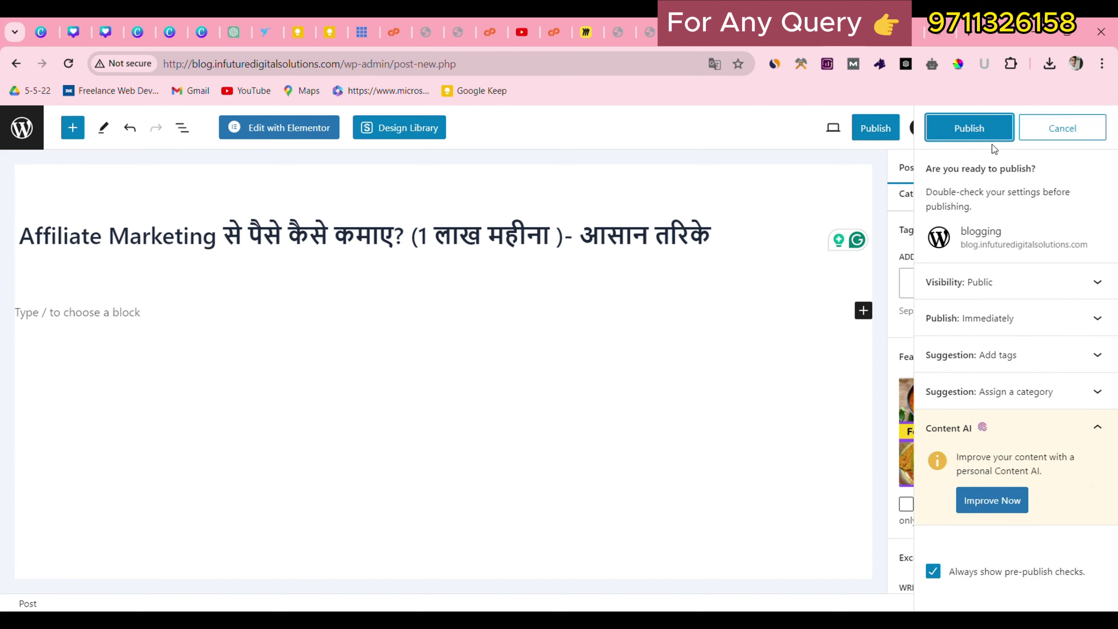
click(1062, 128)
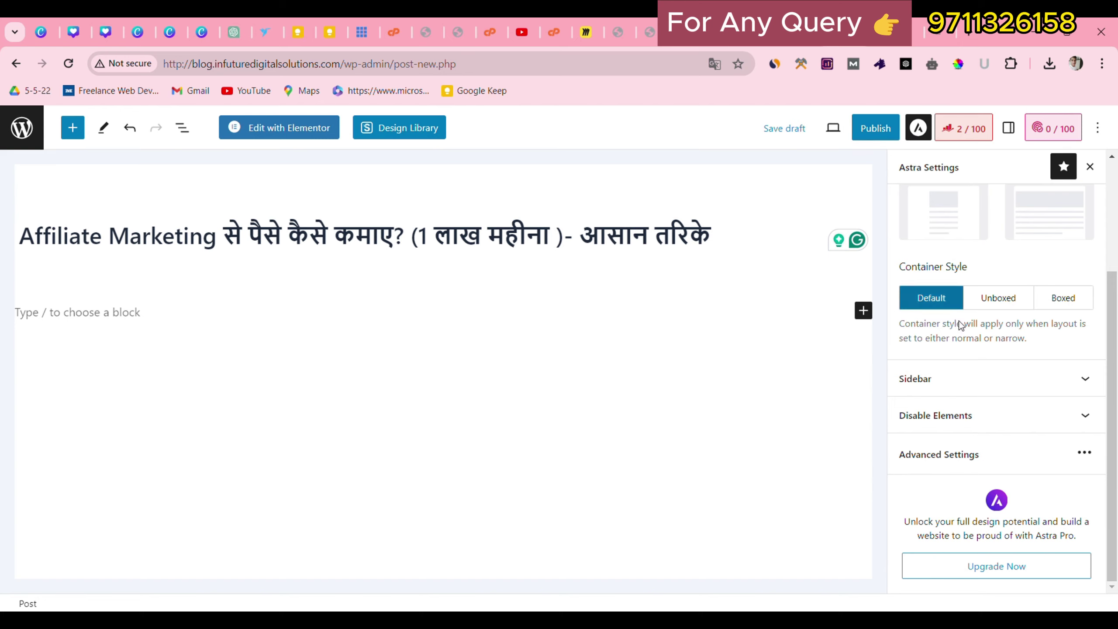
Give the Affiliate Marketing post an Astra Right Sidebar layout and publish it.
click(915, 134)
click(918, 133)
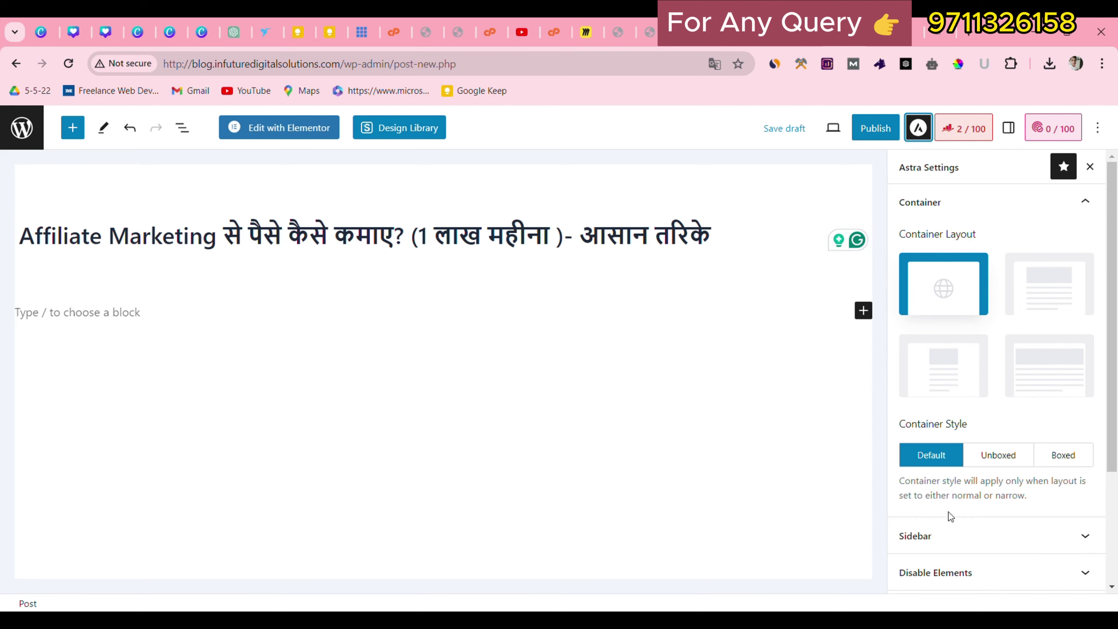
click(949, 533)
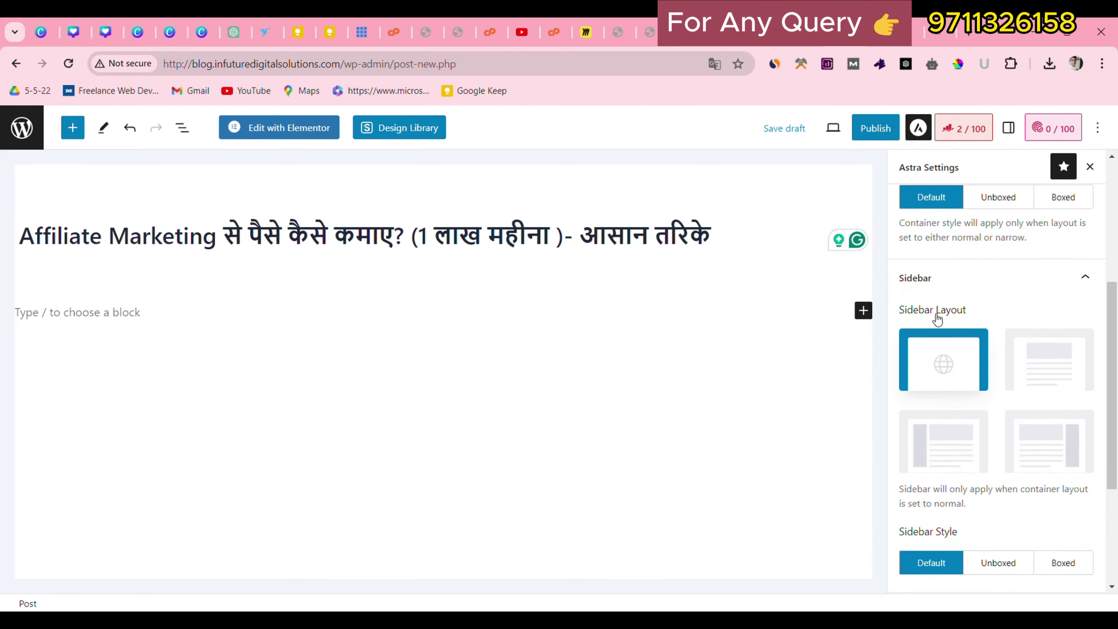
click(1037, 436)
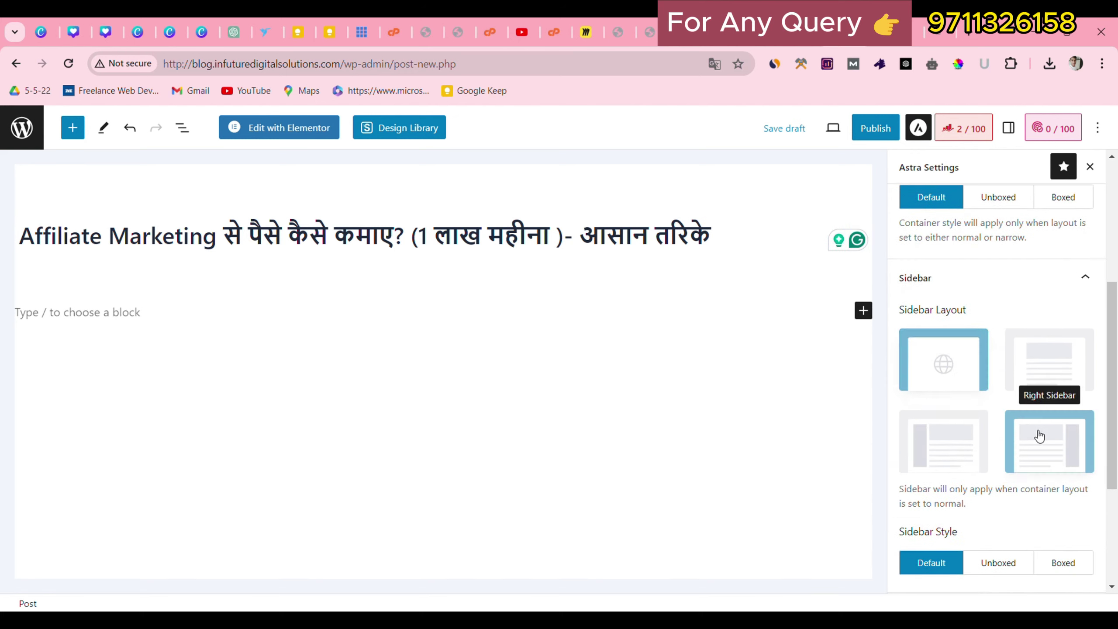
scroll(930, 571, down, 2)
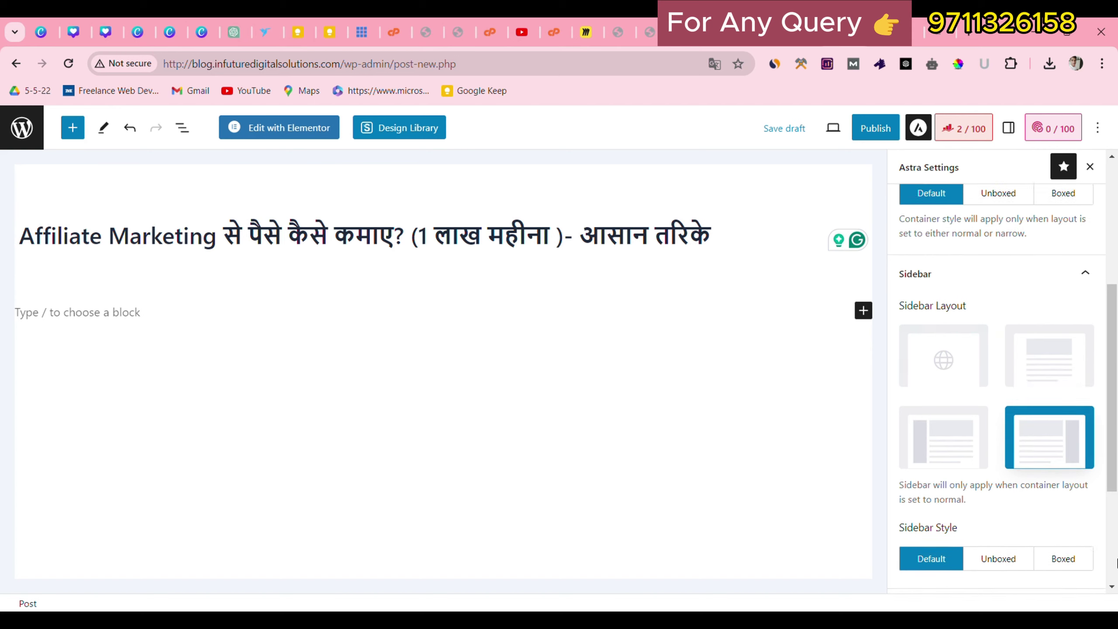
click(876, 128)
click(957, 134)
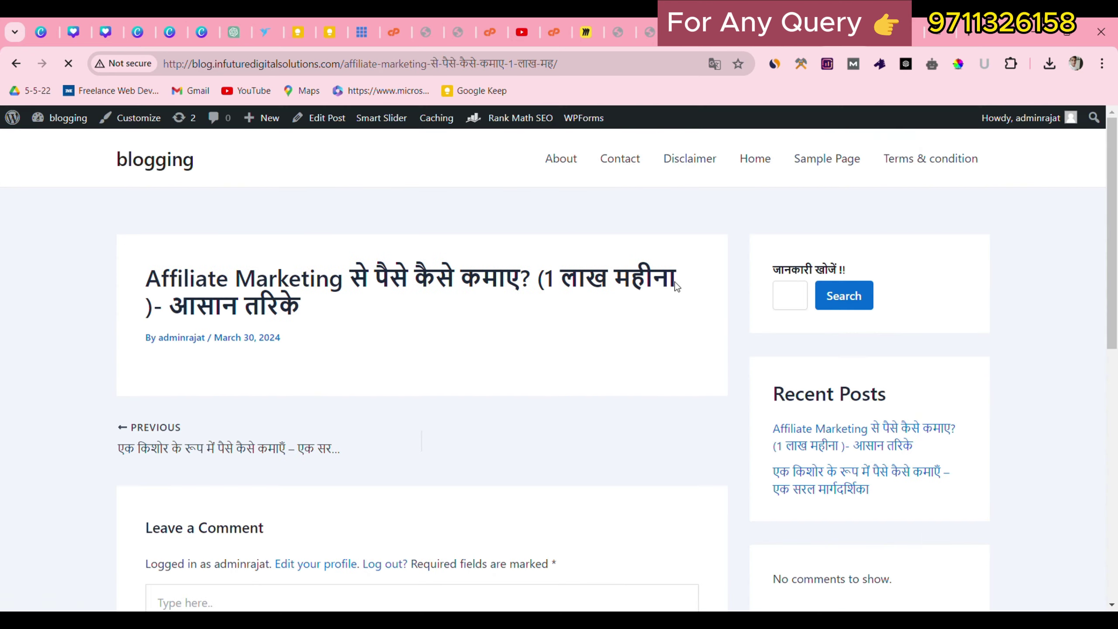
Scroll through the published Affiliate Marketing post, checking its title and byline.
scroll(615, 278, down, 4)
scroll(580, 292, up, 4)
scroll(326, 370, down, 5)
scroll(342, 375, up, 4)
scroll(396, 367, down, 5)
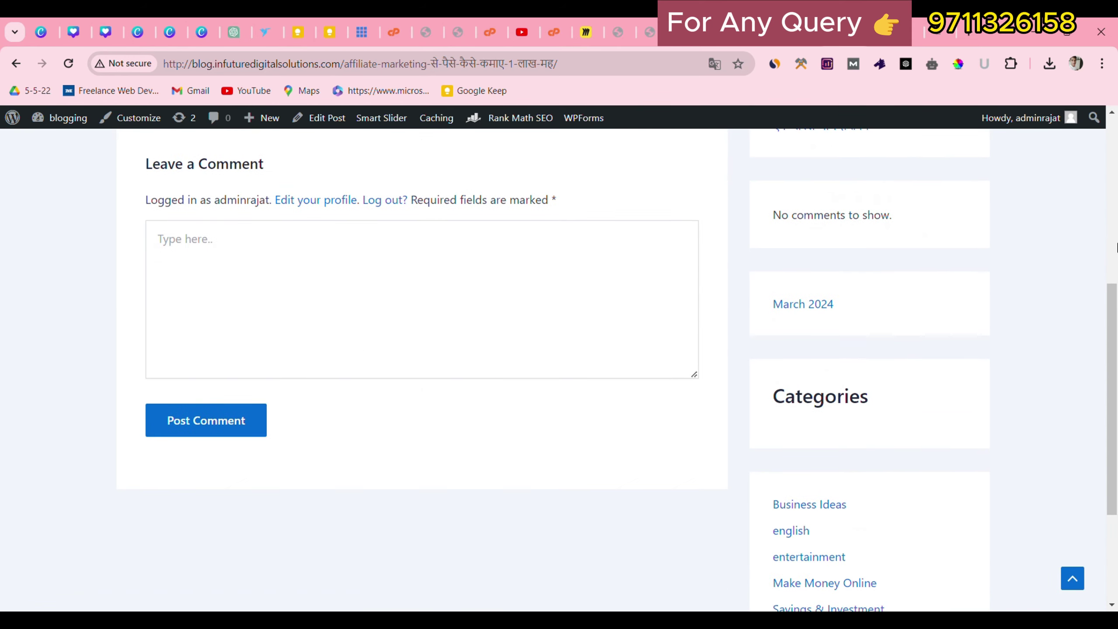
scroll(423, 300, up, 3)
scroll(423, 295, up, 4)
drag(155, 264, 759, 367)
click(832, 370)
Review the post's sidebar Recent Posts and Categories lists and its no-comments message.
scroll(832, 366, down, 2)
scroll(811, 333, down, 2)
drag(759, 209, 874, 273)
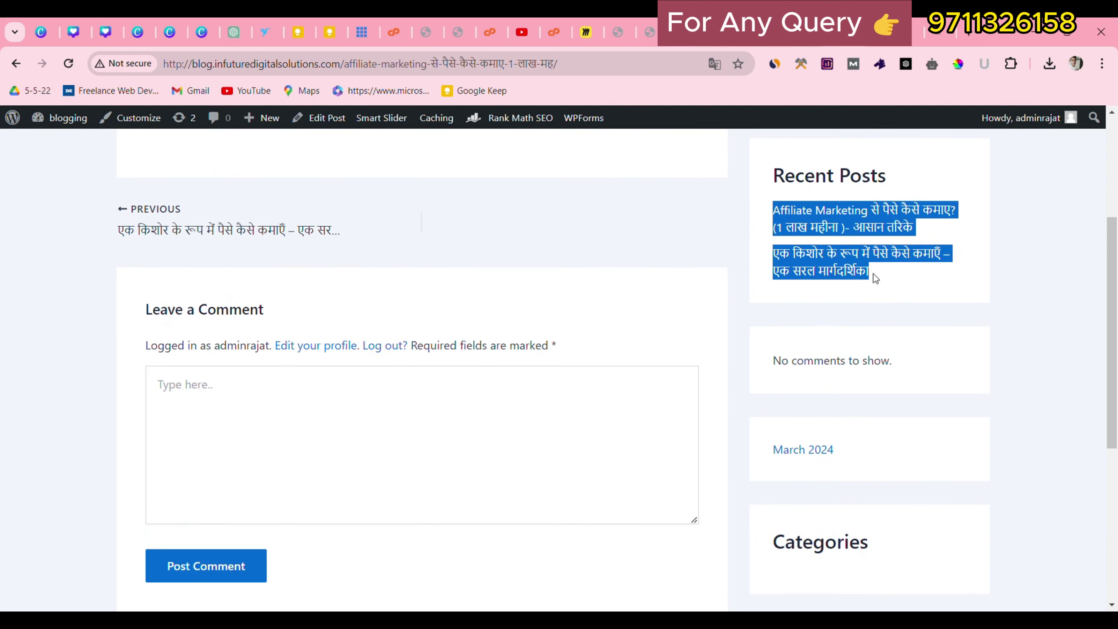
scroll(880, 330, down, 5)
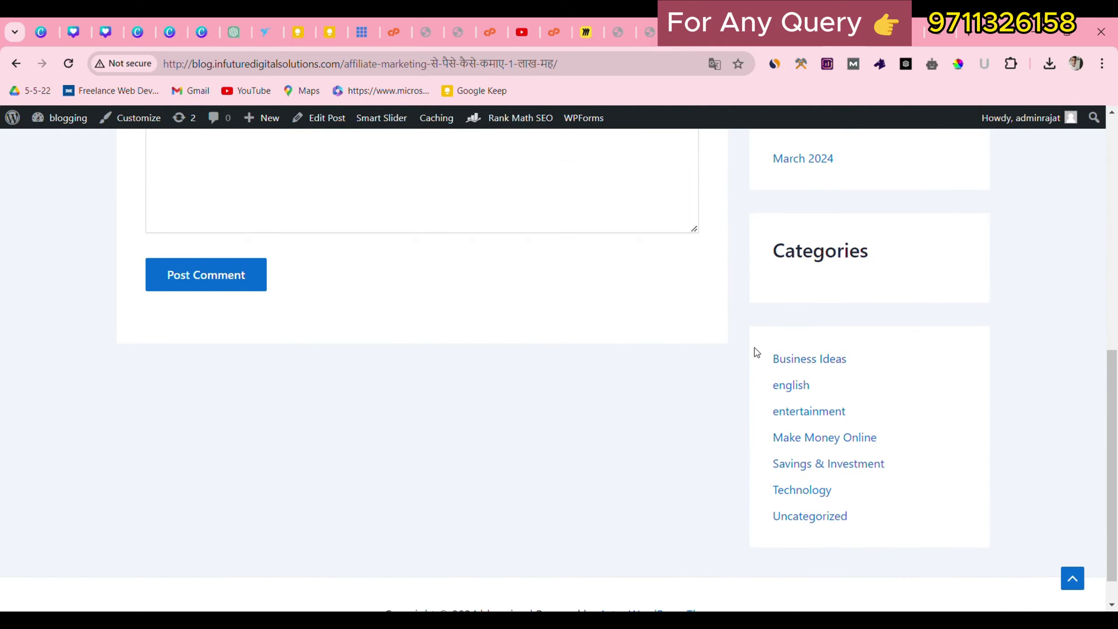
drag(754, 348, 858, 504)
scroll(905, 456, up, 5)
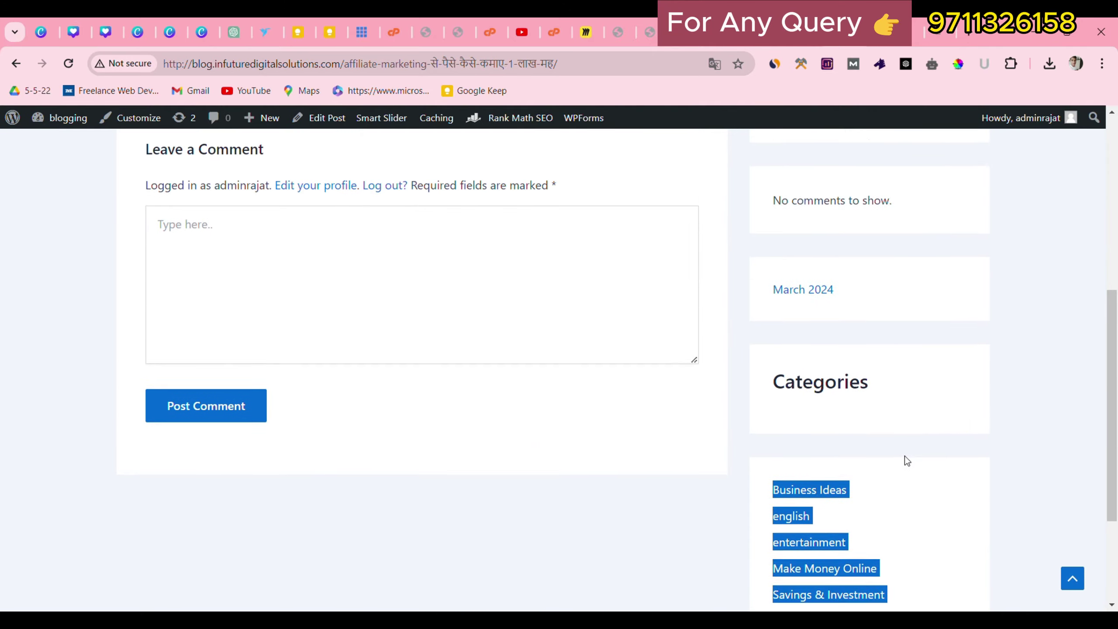
drag(776, 346, 947, 365)
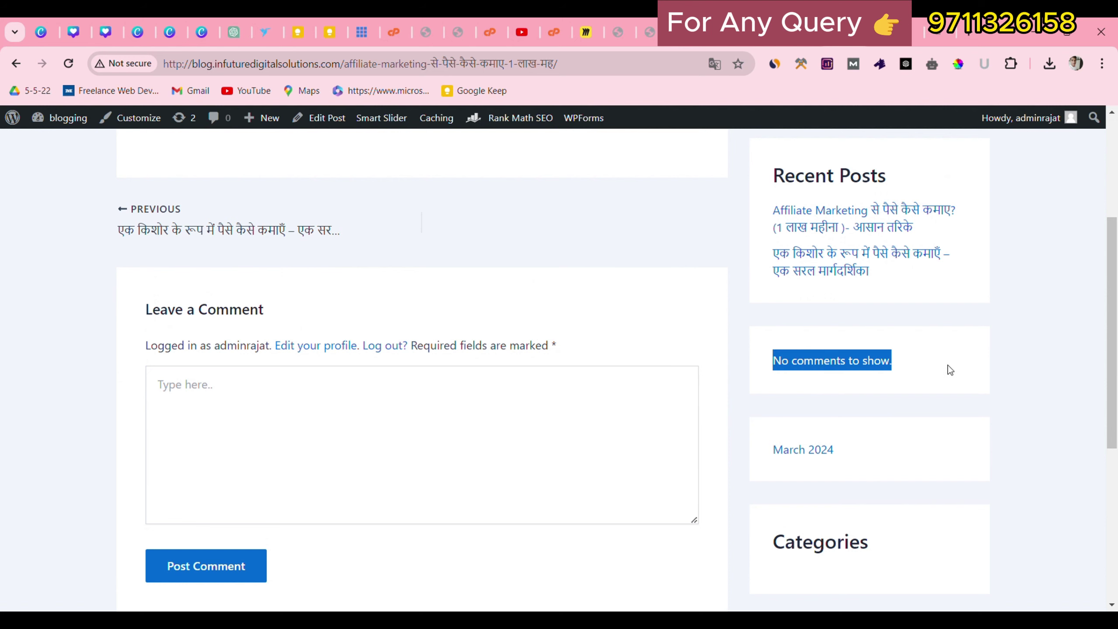
click(947, 365)
scroll(934, 329, up, 4)
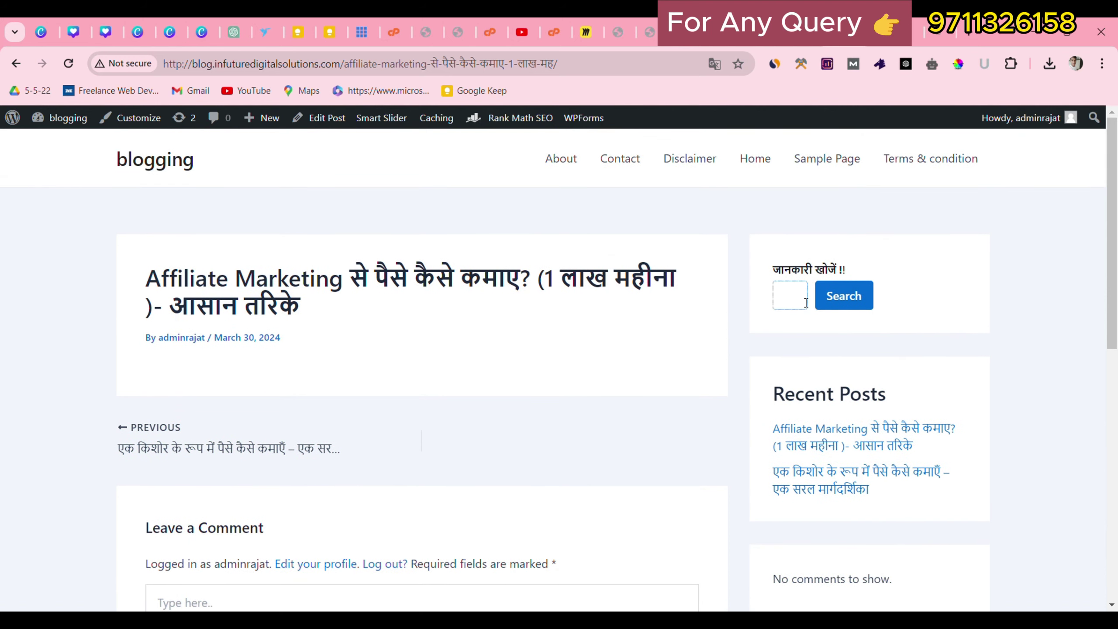
click(717, 405)
scroll(749, 312, down, 3)
scroll(528, 308, up, 3)
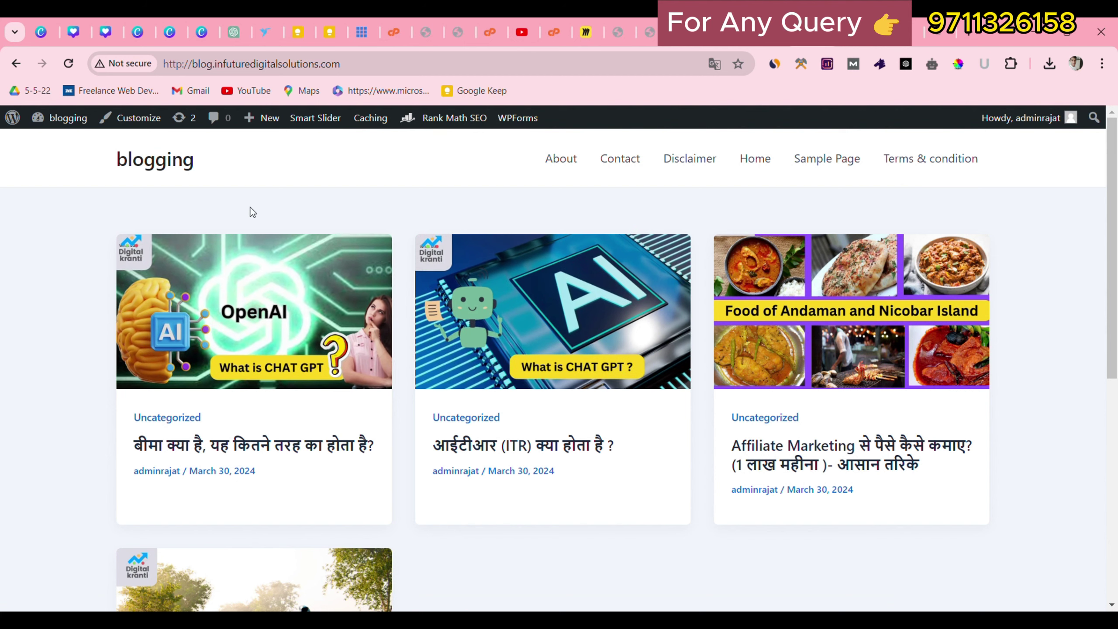
click(61, 60)
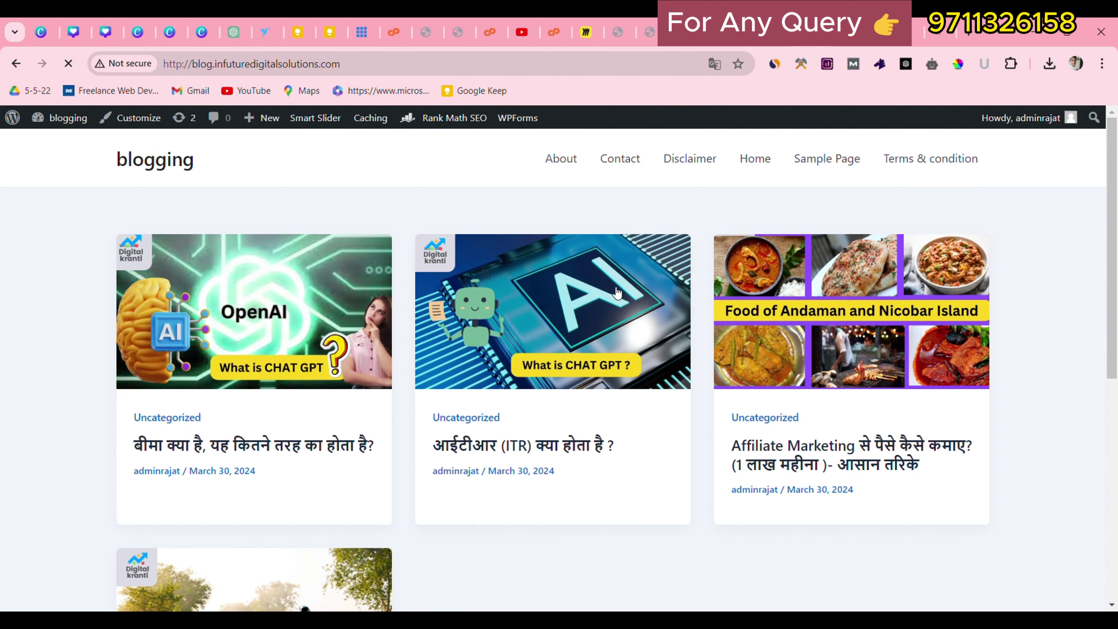
scroll(480, 485, down, 10)
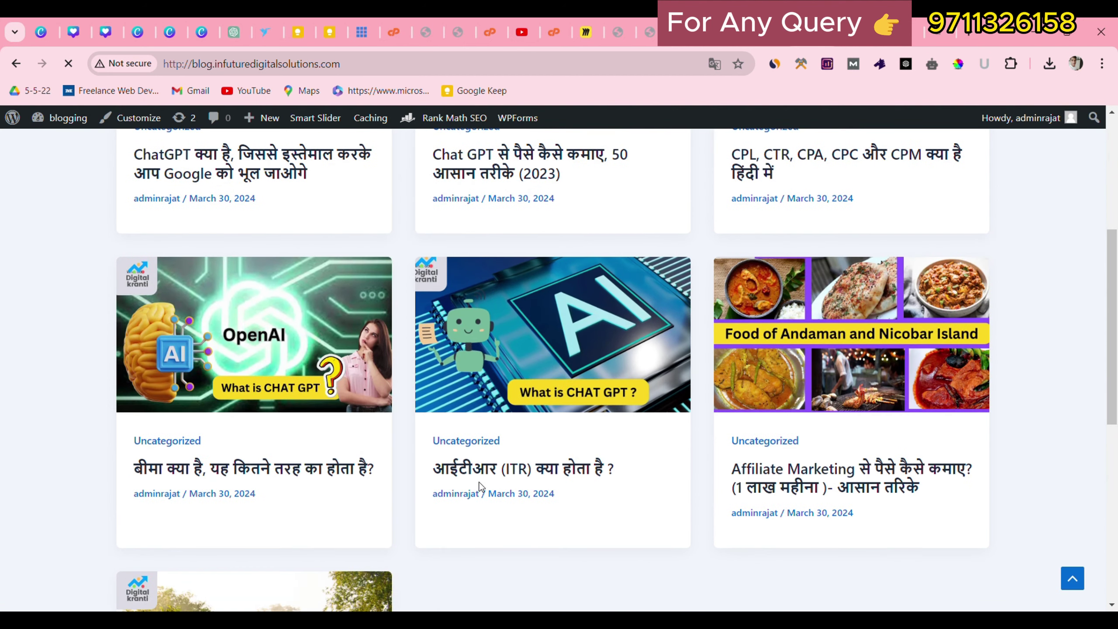
scroll(479, 485, up, 5)
scroll(480, 485, up, 4)
scroll(293, 457, down, 1)
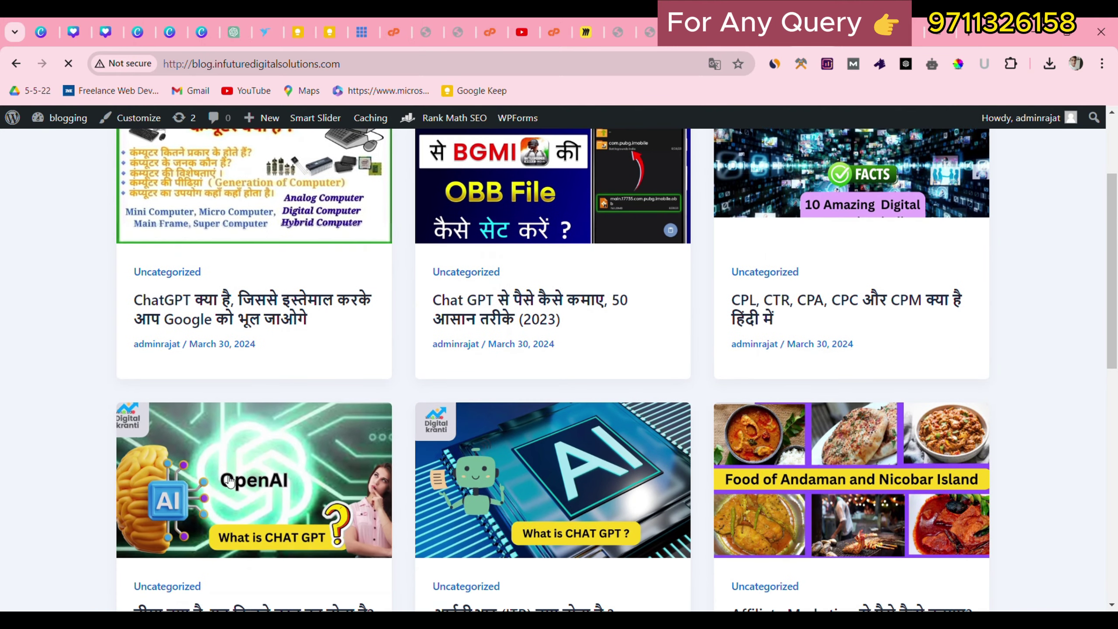
scroll(231, 473, up, 2)
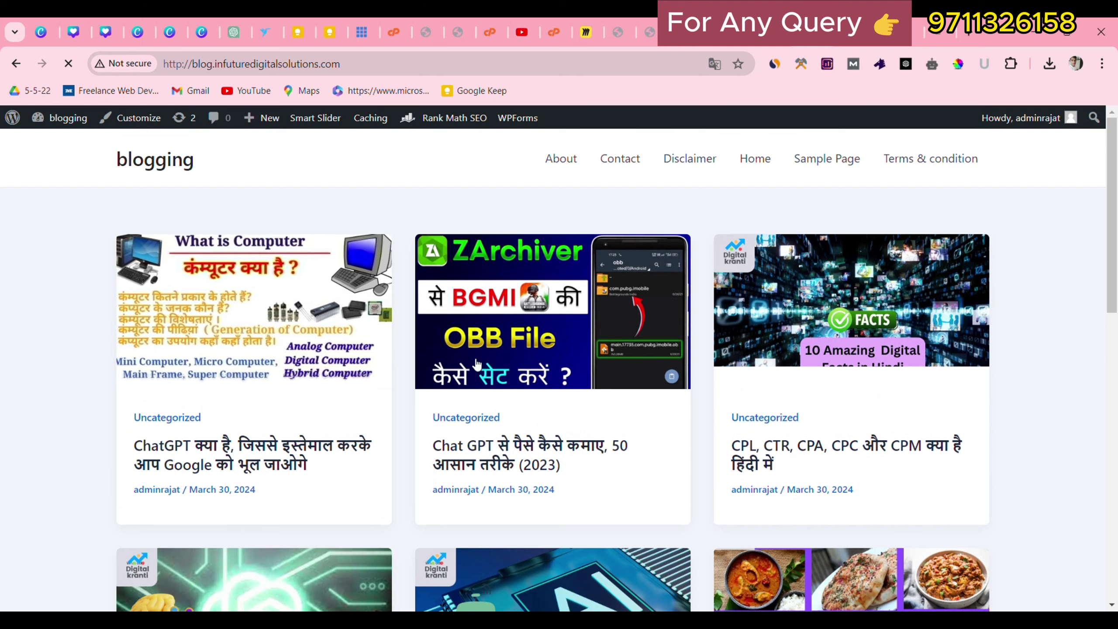
scroll(934, 358, down, 4)
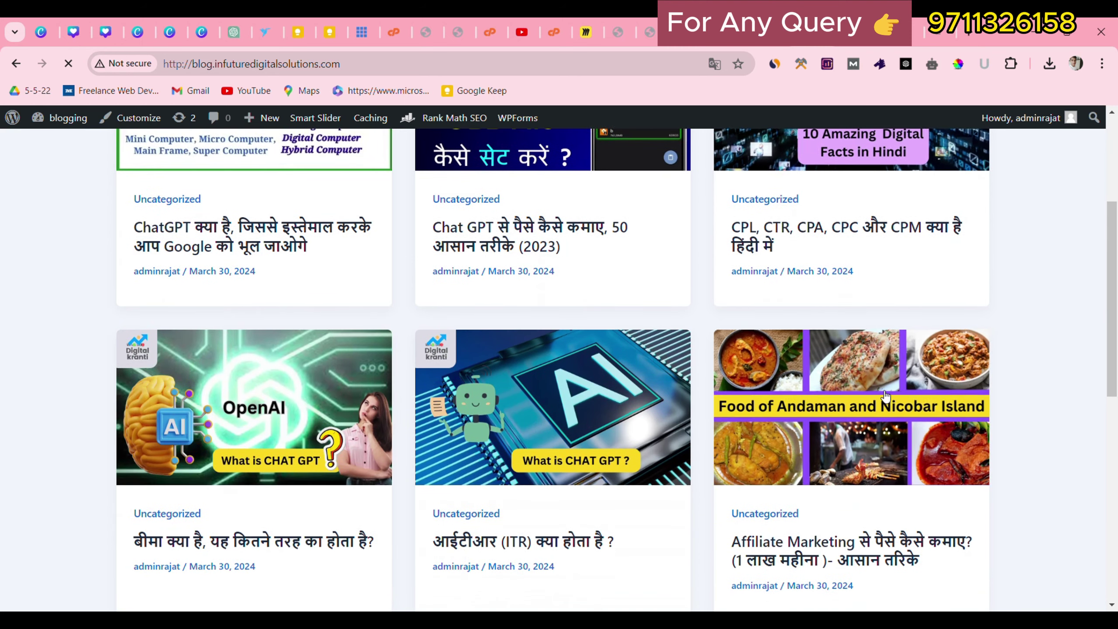
scroll(258, 402, down, 5)
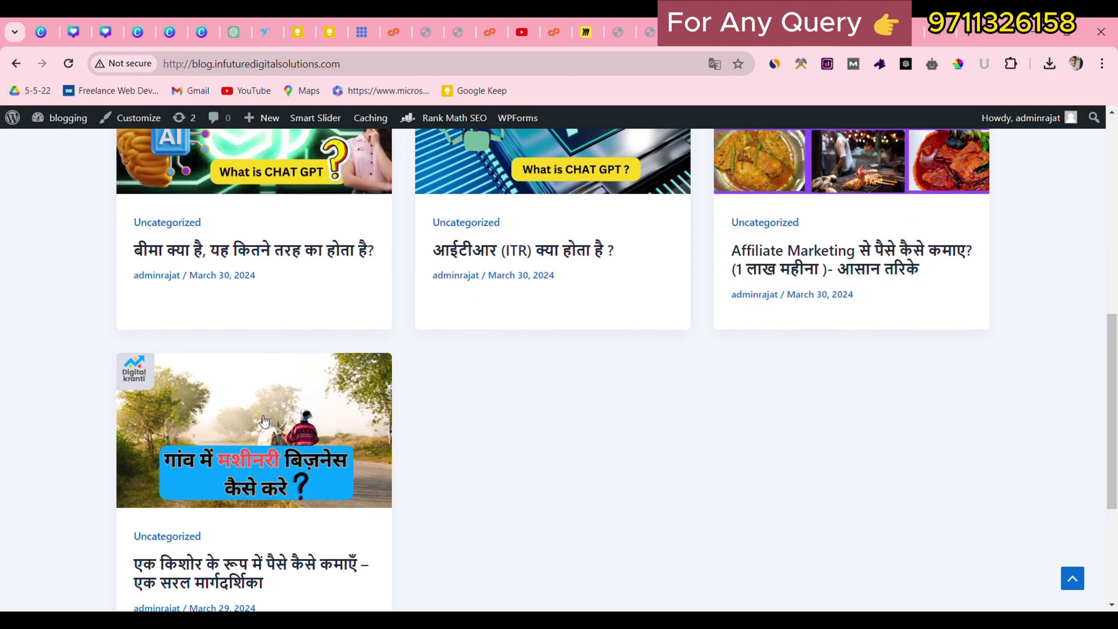
scroll(249, 437, up, 10)
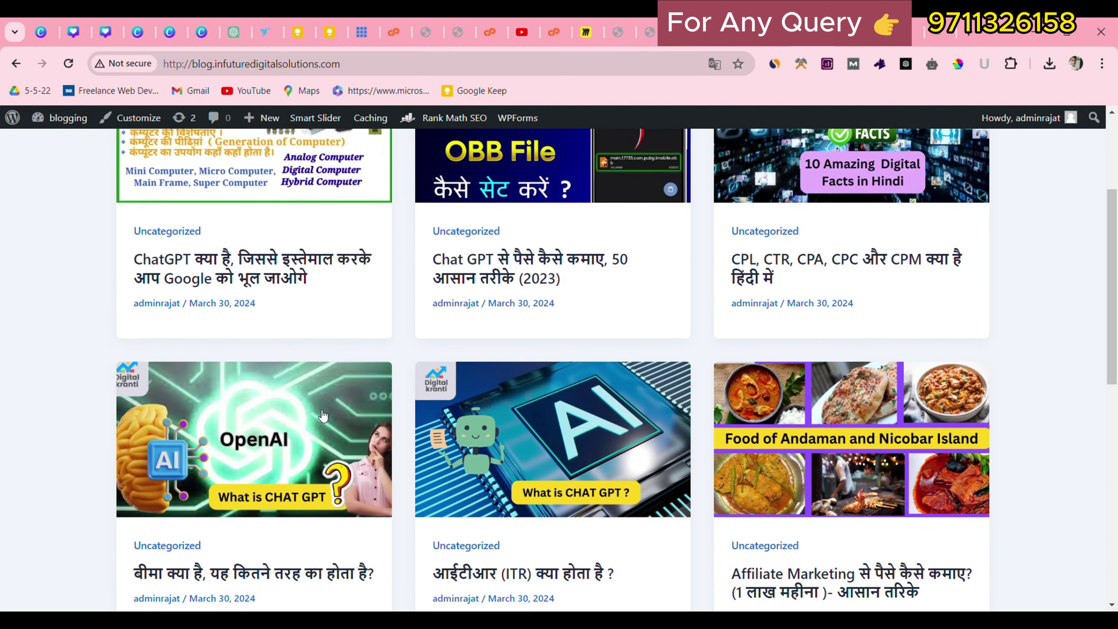
scroll(266, 362, down, 6)
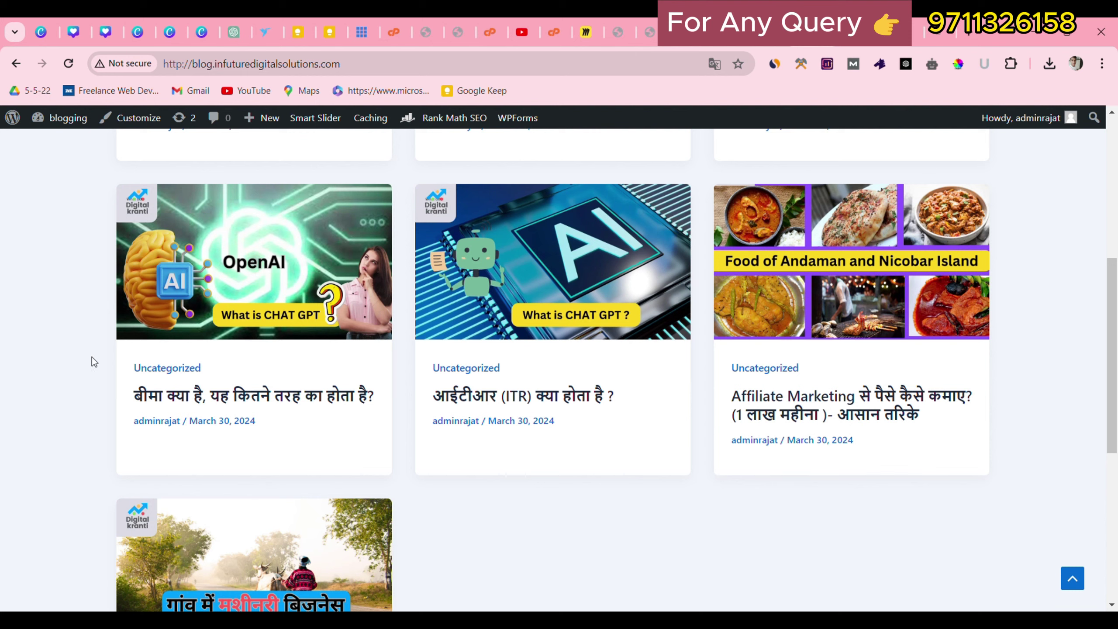
drag(92, 356, 201, 380)
scroll(201, 380, up, 5)
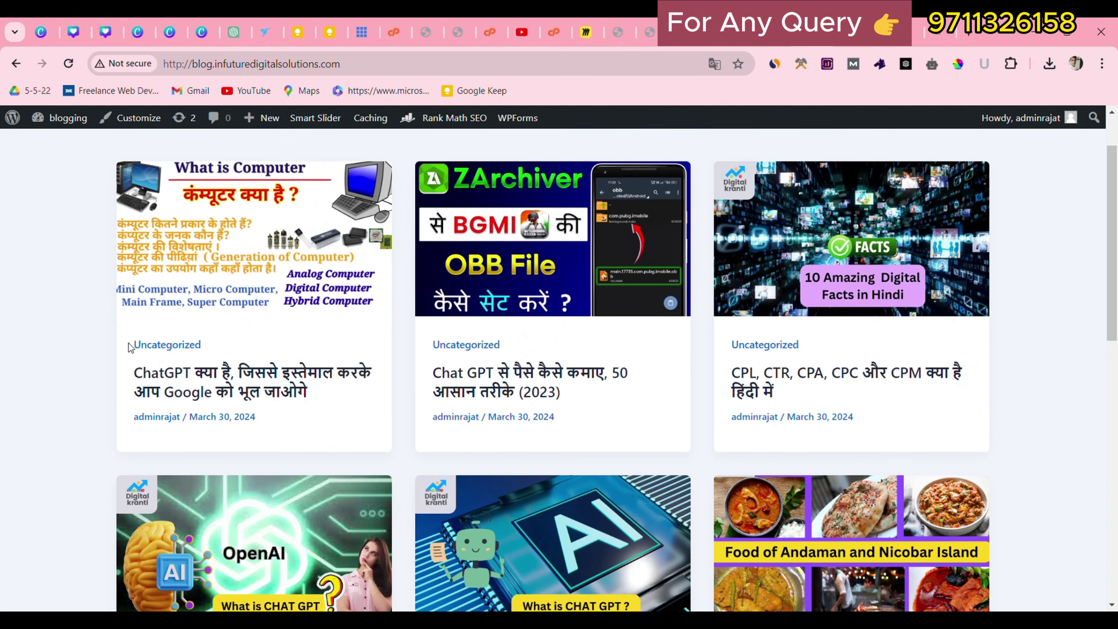
scroll(667, 355, up, 1)
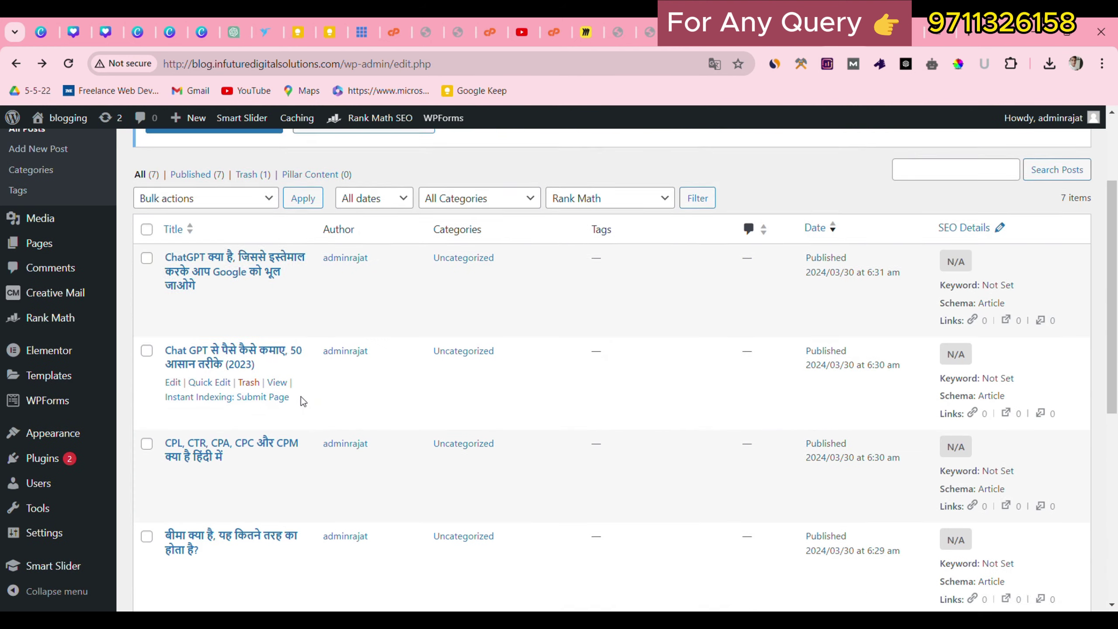
Scroll to the last post, the teenager money-earning guide, and edit it.
scroll(182, 353, down, 3)
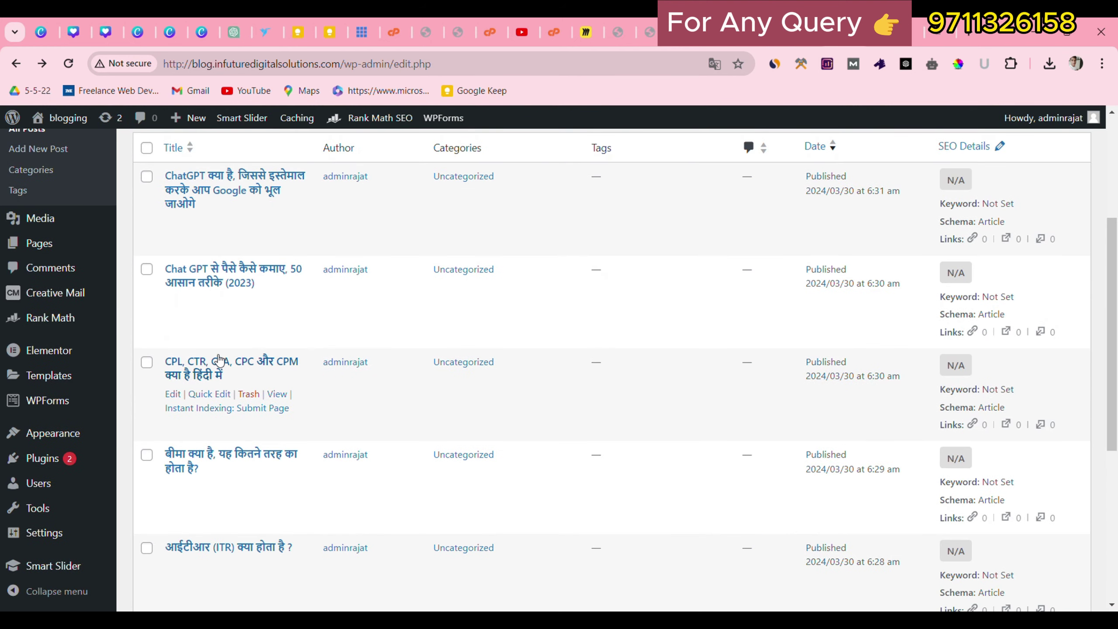
scroll(182, 352, down, 4)
scroll(489, 257, up, 4)
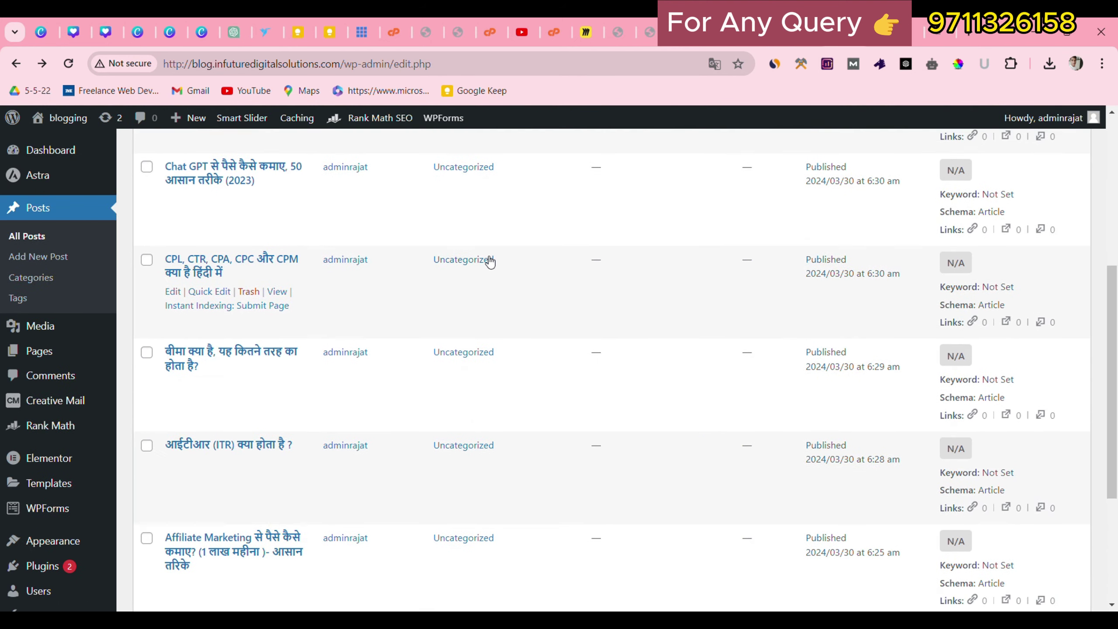
scroll(459, 480, down, 5)
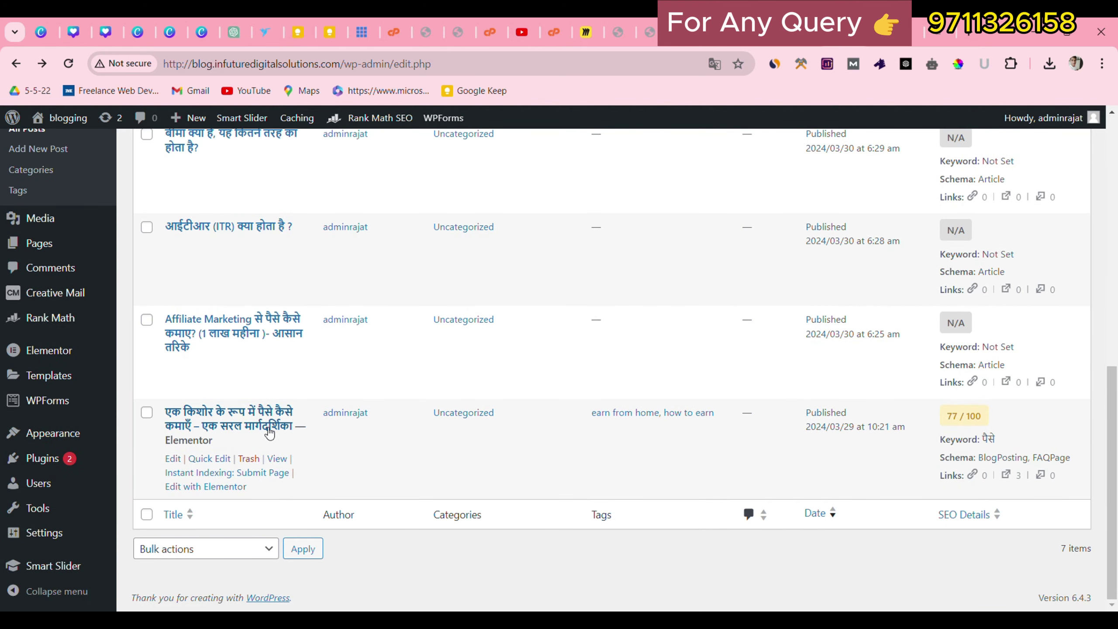
click(176, 459)
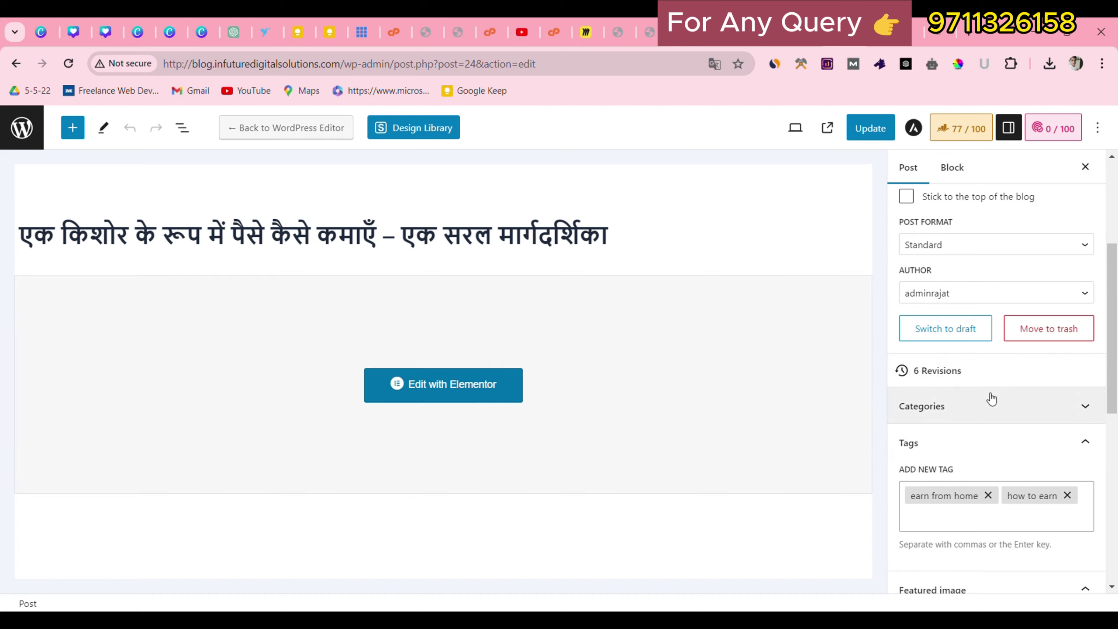
Swap Uncategorized for Make Money Online and Savings & Investment on the teenager post, then update.
click(990, 414)
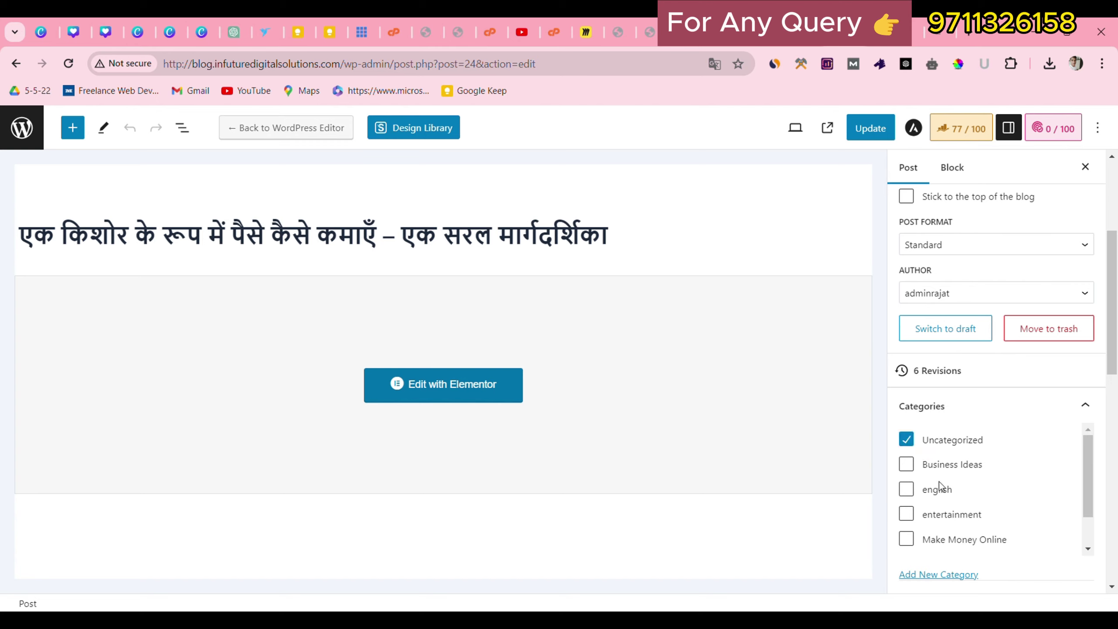
scroll(968, 478, down, 2)
scroll(968, 478, up, 1)
scroll(967, 477, down, 1)
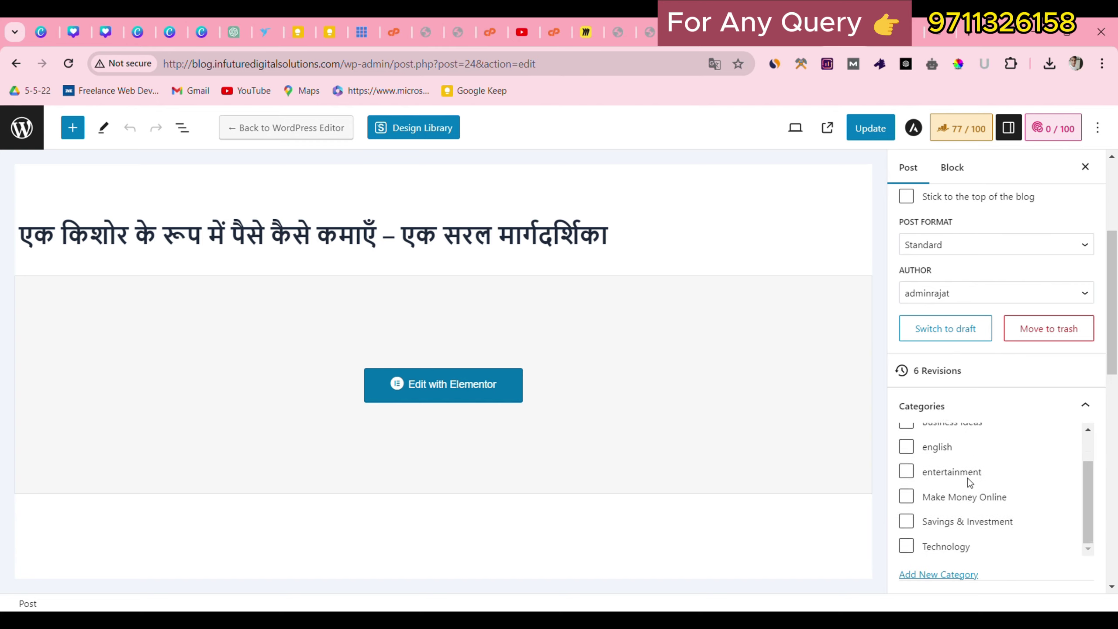
scroll(968, 478, up, 2)
click(915, 444)
scroll(908, 500, down, 1)
click(906, 496)
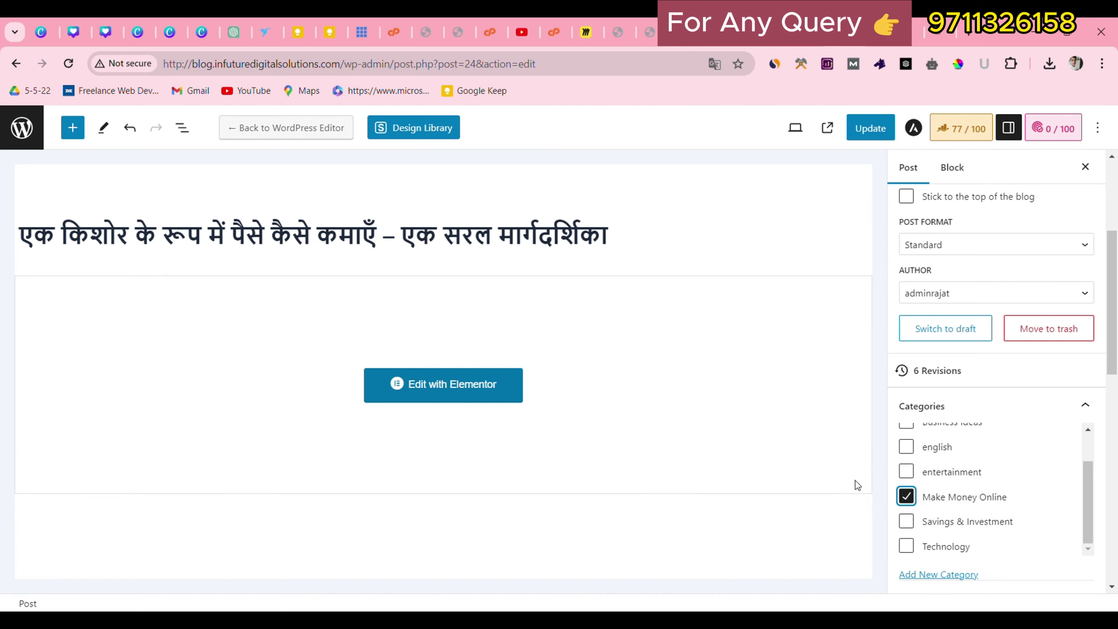
click(906, 522)
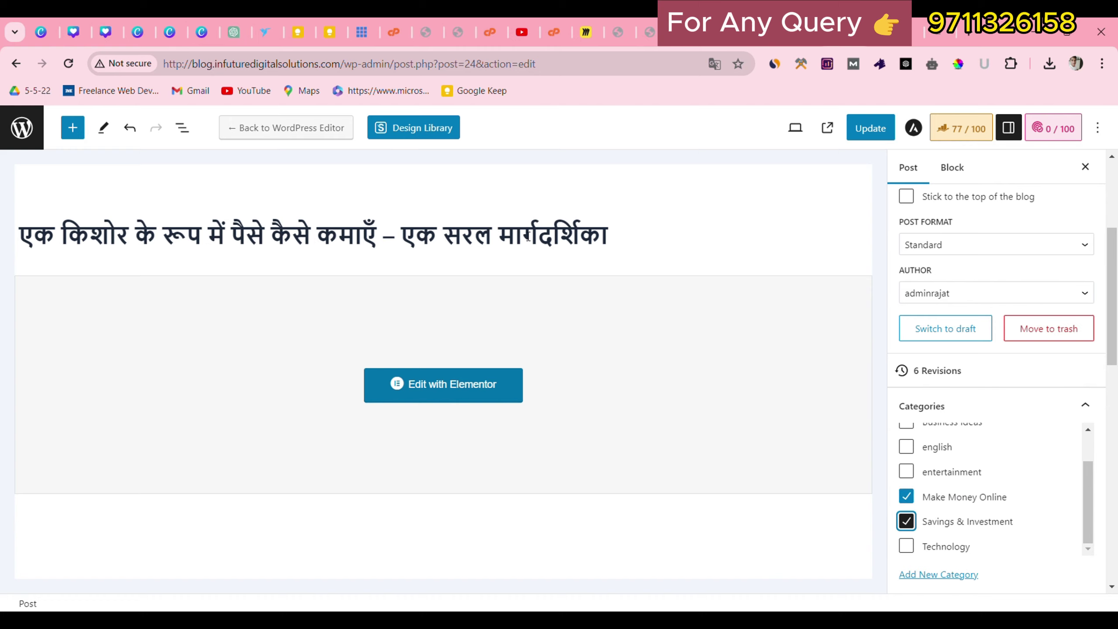
click(865, 127)
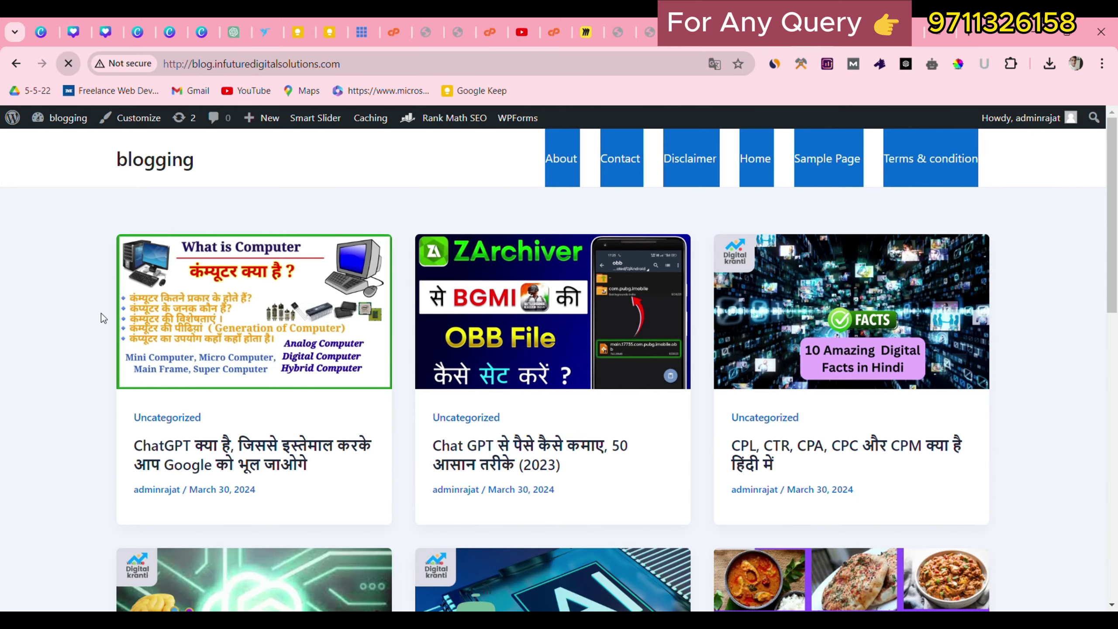
Confirm the last post card shows Make Money Online and Savings & Investment, then return to All Posts.
click(152, 454)
scroll(858, 424, down, 5)
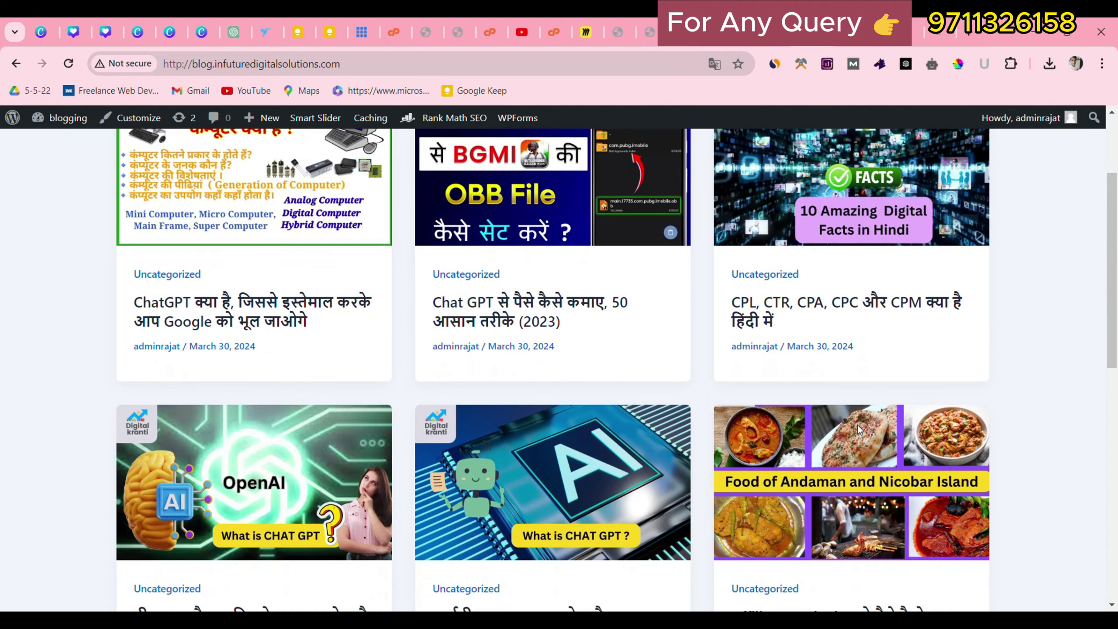
scroll(862, 431, down, 6)
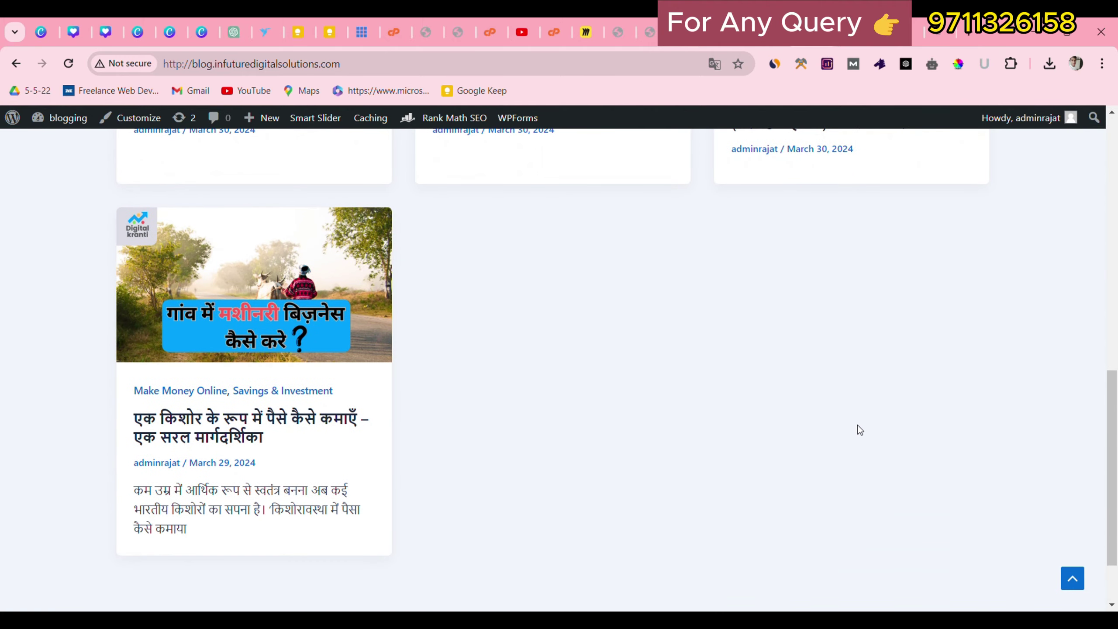
scroll(858, 424, up, 2)
scroll(837, 426, down, 2)
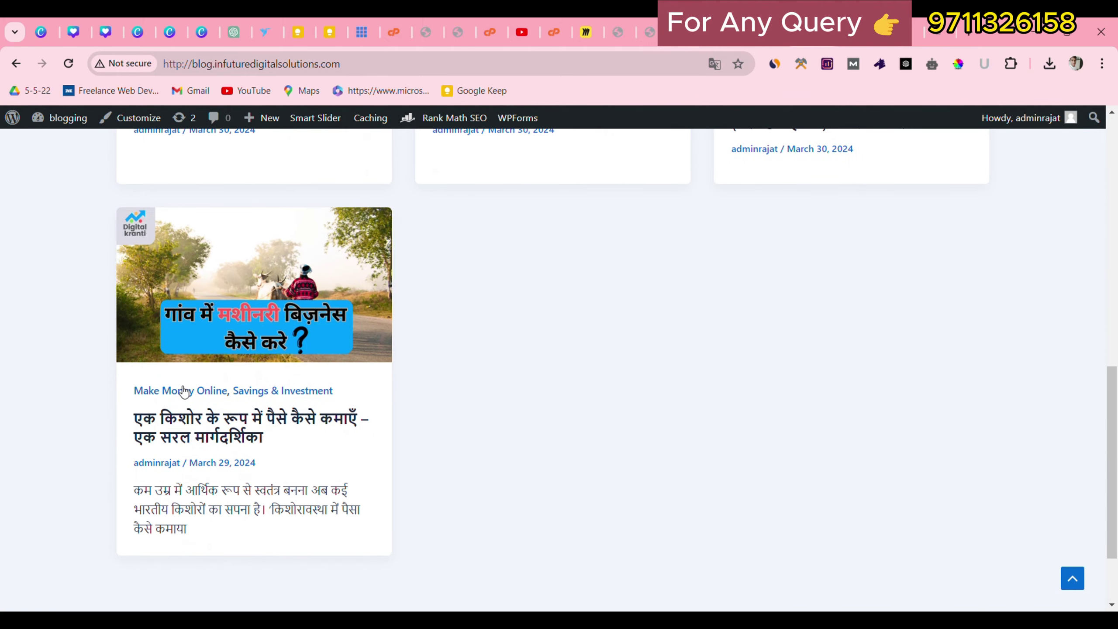
drag(133, 384, 372, 387)
click(234, 370)
double_click(244, 375)
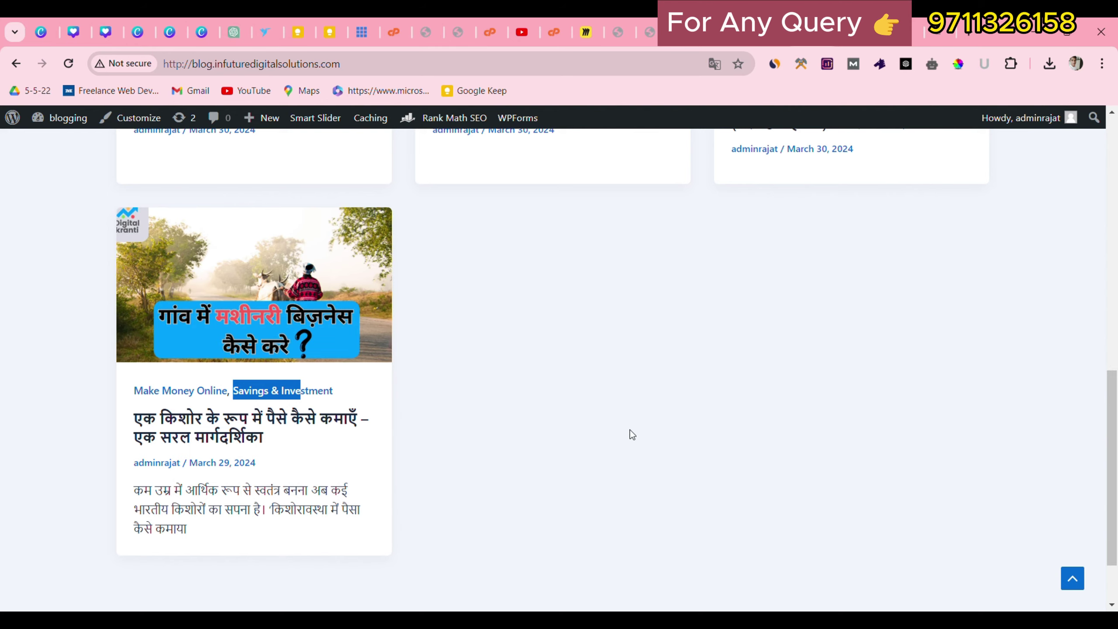
click(1092, 576)
click(1076, 576)
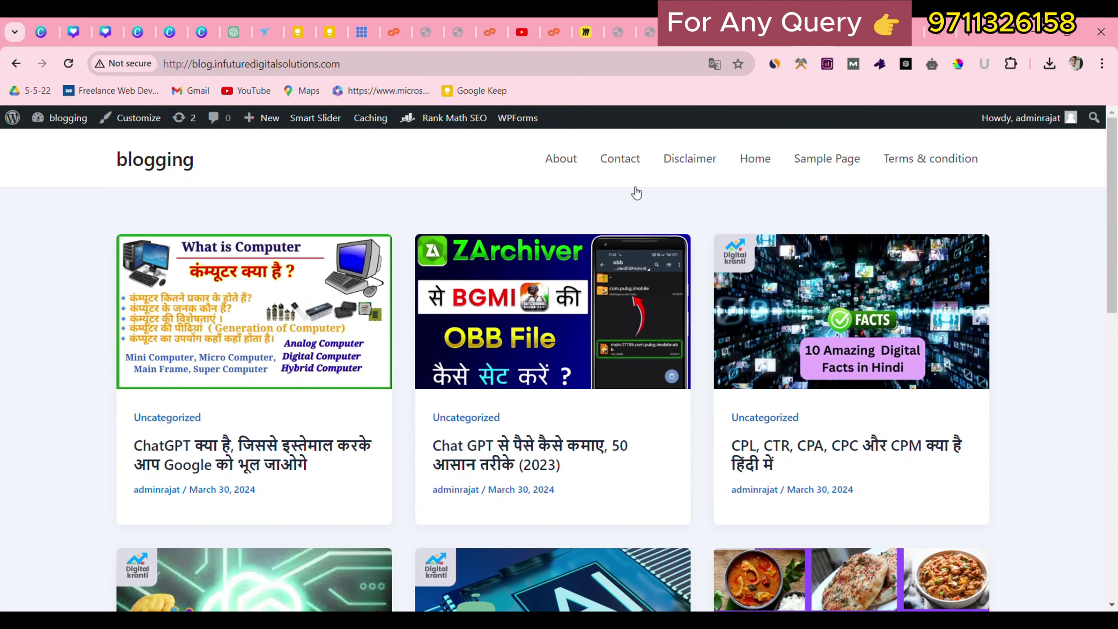
key(alt+Left)
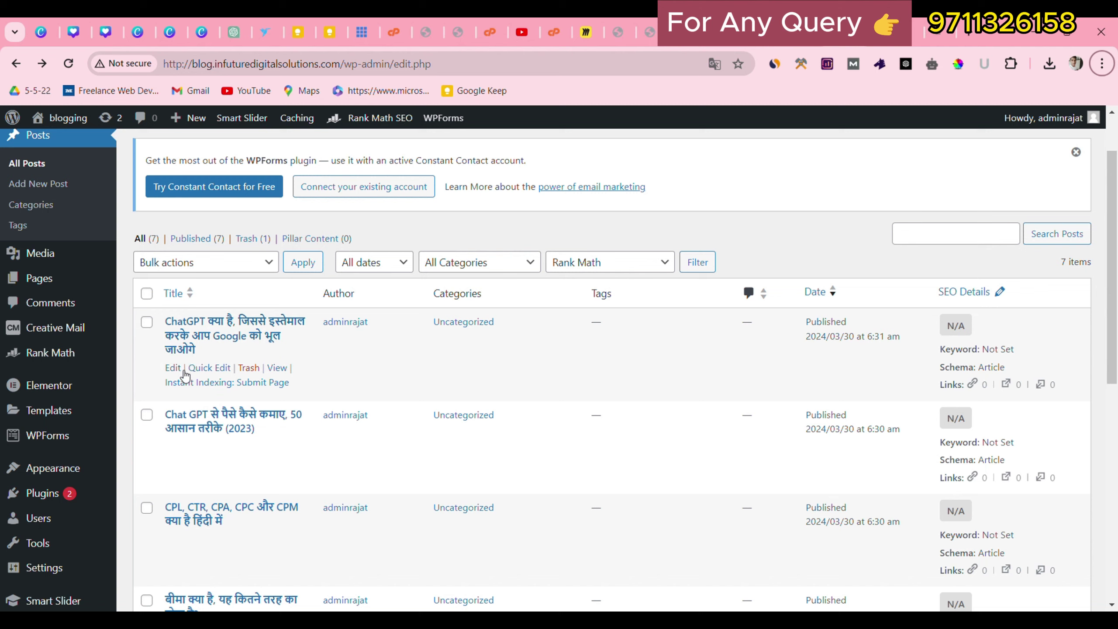
Move the ChatGPT post from Uncategorized to Technology.
click(209, 368)
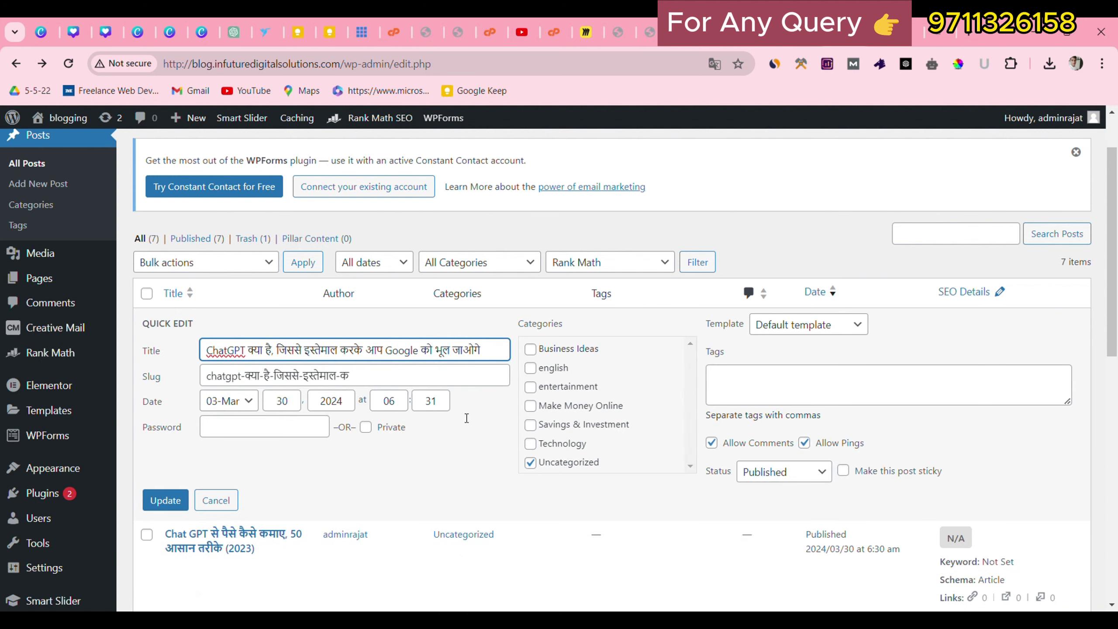
click(531, 463)
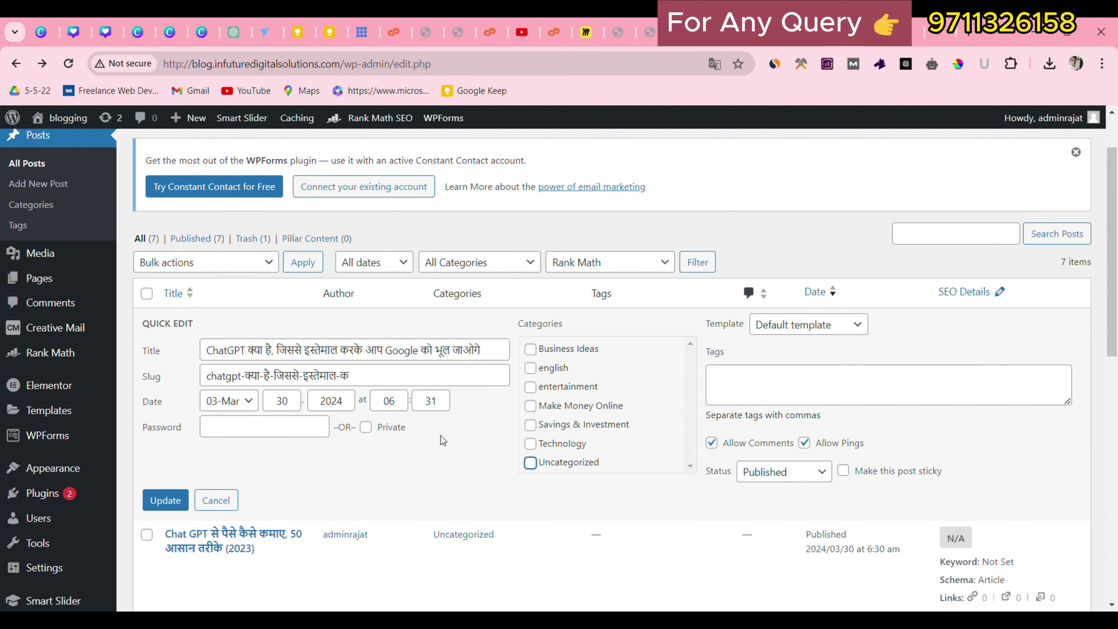
click(530, 443)
click(163, 501)
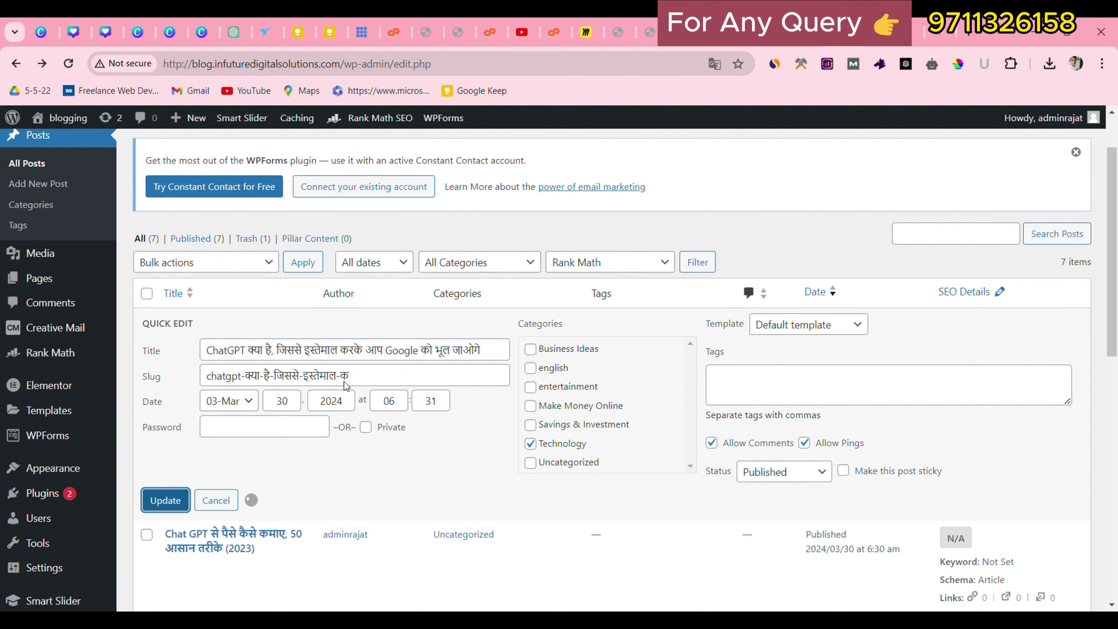
Recategorize the Chat GPT earning post under Technology and Savings & Investment, dropping Uncategorized.
scroll(203, 399, down, 2)
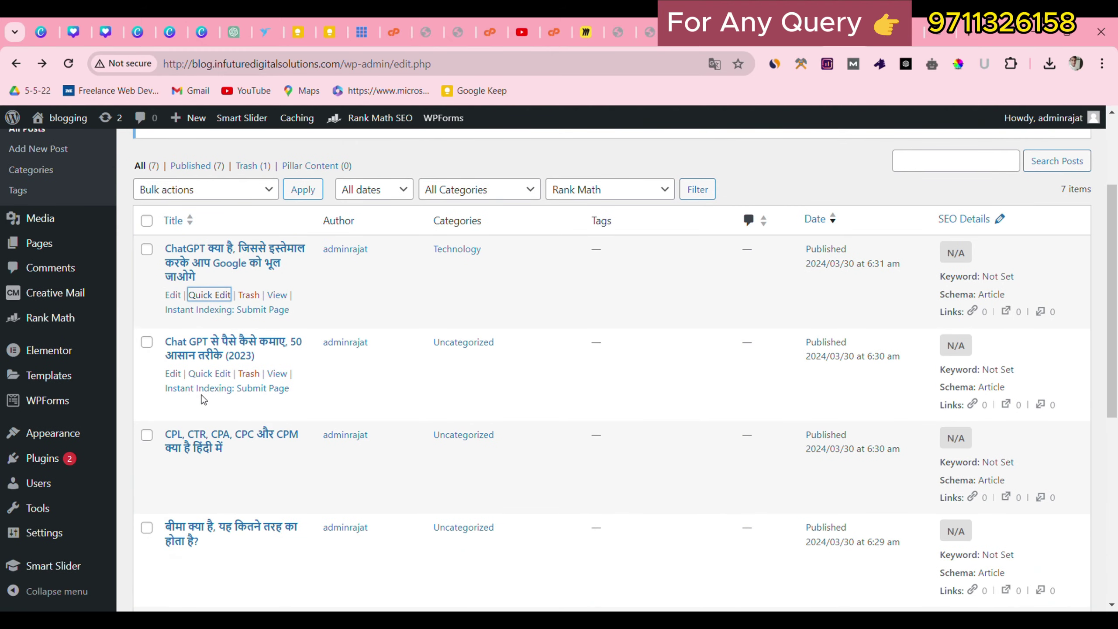
click(217, 375)
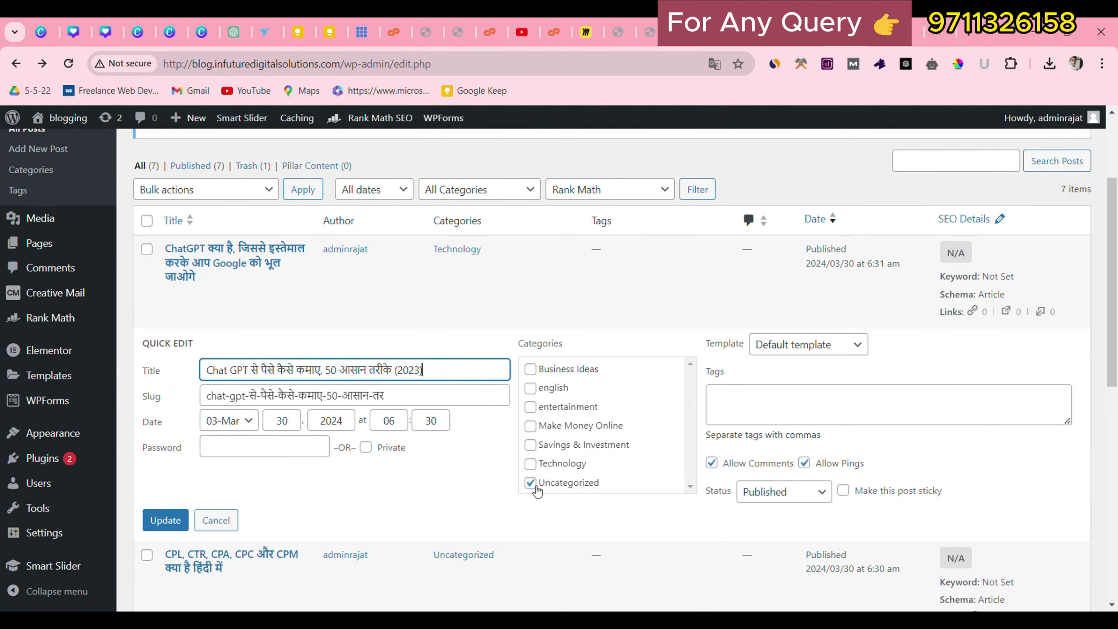
click(523, 484)
click(530, 464)
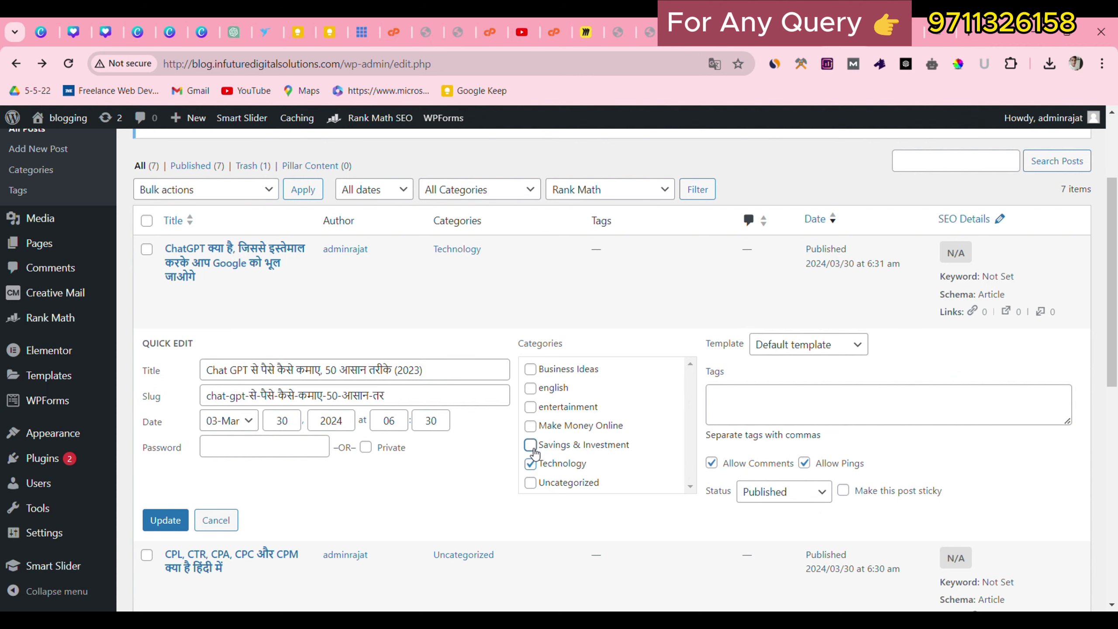
click(530, 444)
click(155, 522)
Move the CPL, CTR post from Uncategorized to entertainment and english.
scroll(185, 463, down, 5)
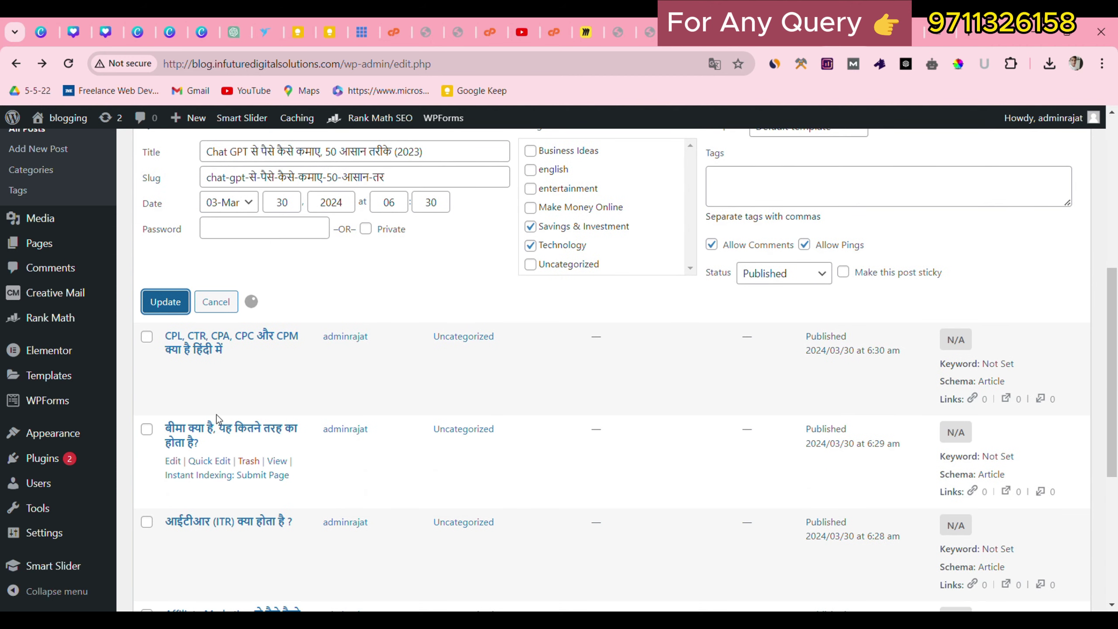
click(219, 372)
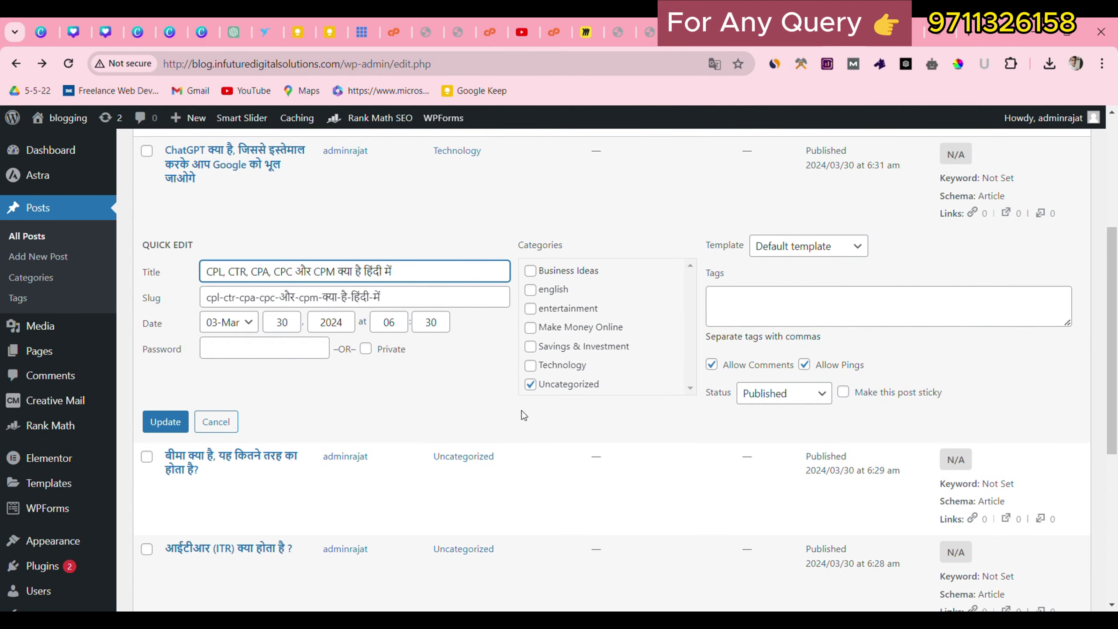
click(530, 384)
click(530, 308)
click(538, 292)
click(166, 421)
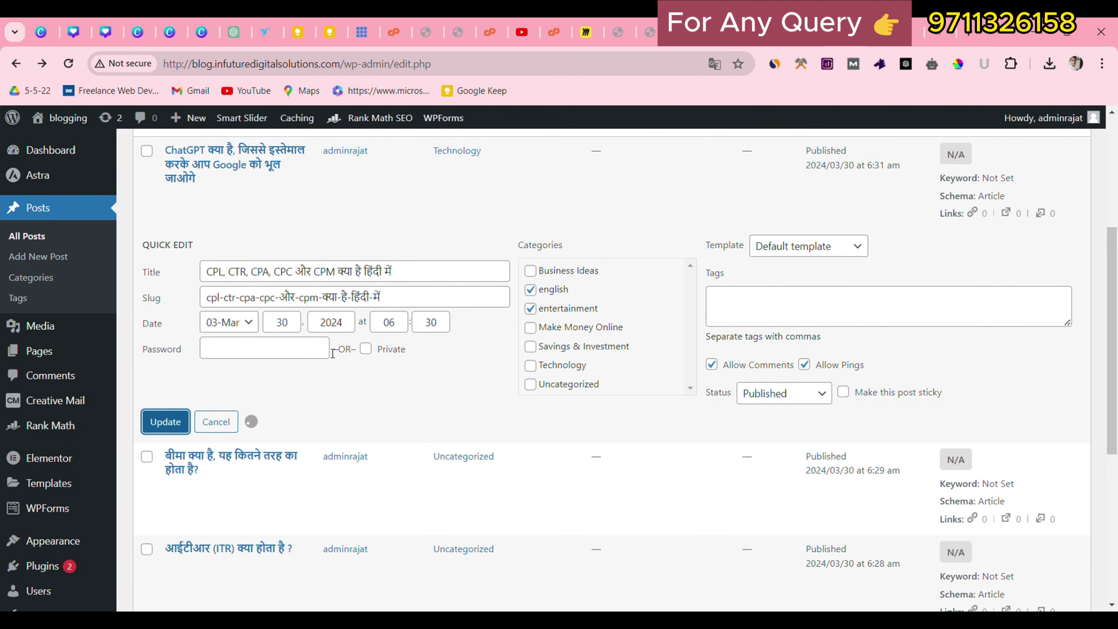
Move the बीमा post from Uncategorized to Make Money Online and entertainment.
scroll(216, 415, down, 5)
click(209, 269)
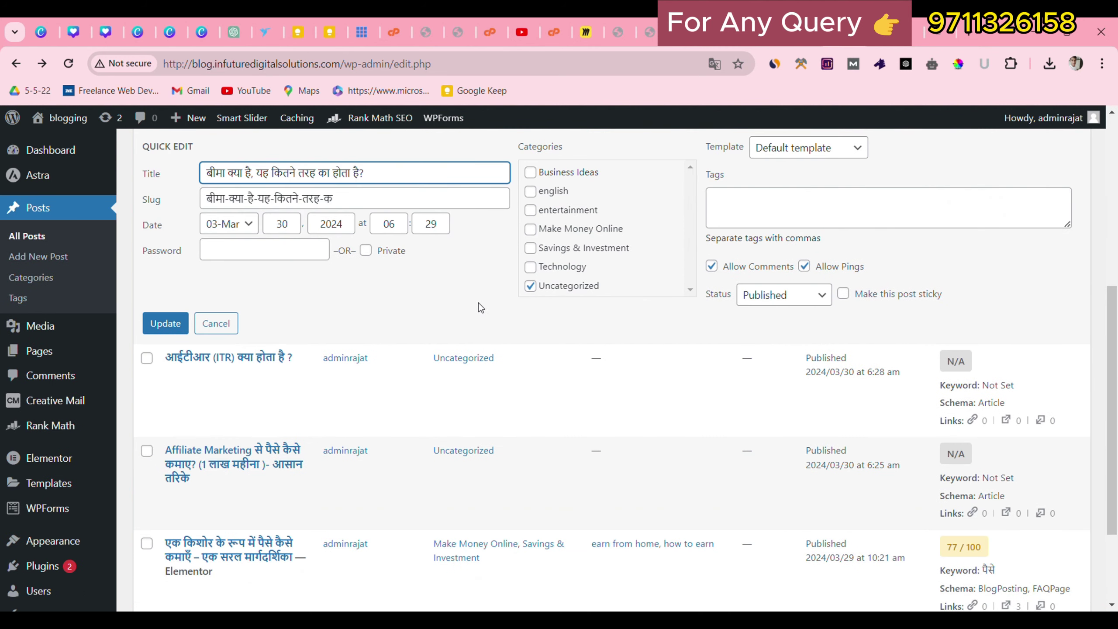
click(530, 285)
click(530, 229)
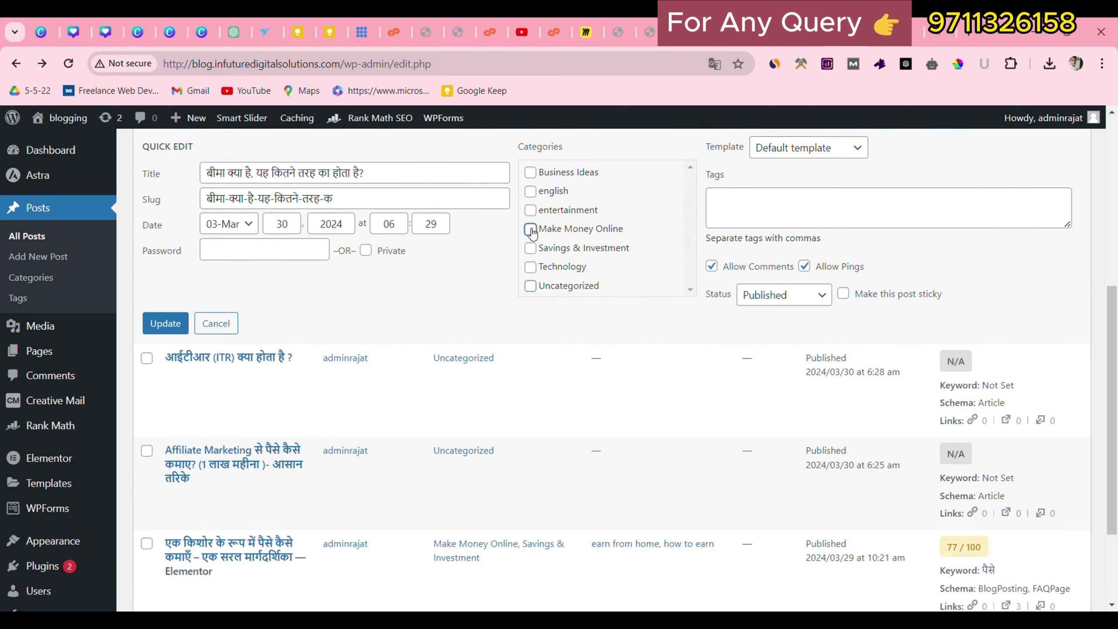
click(530, 211)
click(165, 323)
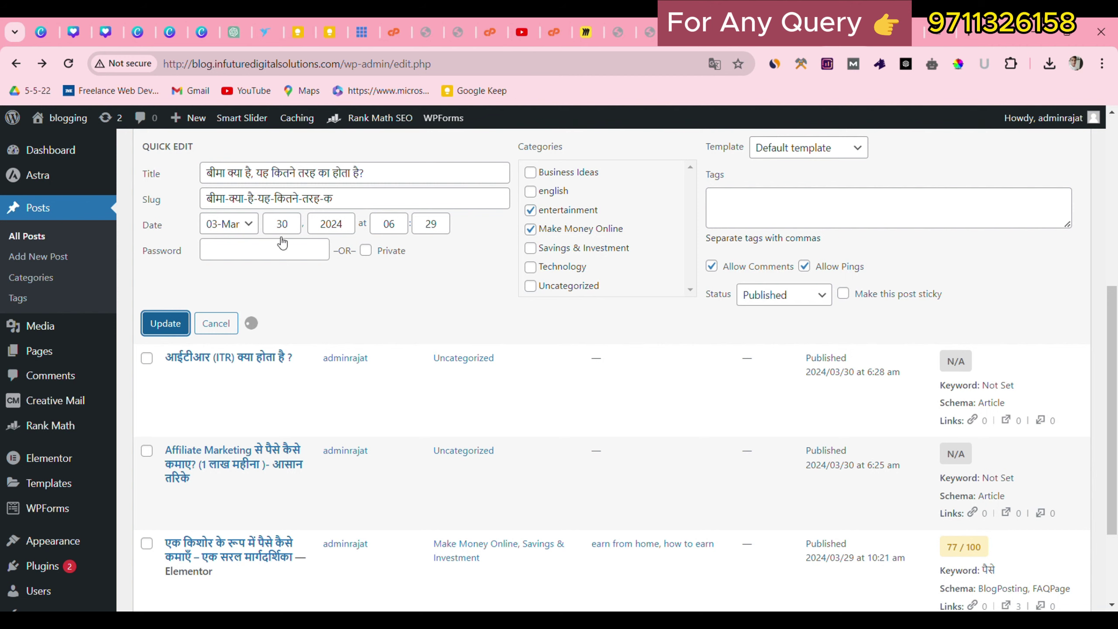
Move the ITR post from Uncategorized to entertainment.
scroll(226, 404, down, 2)
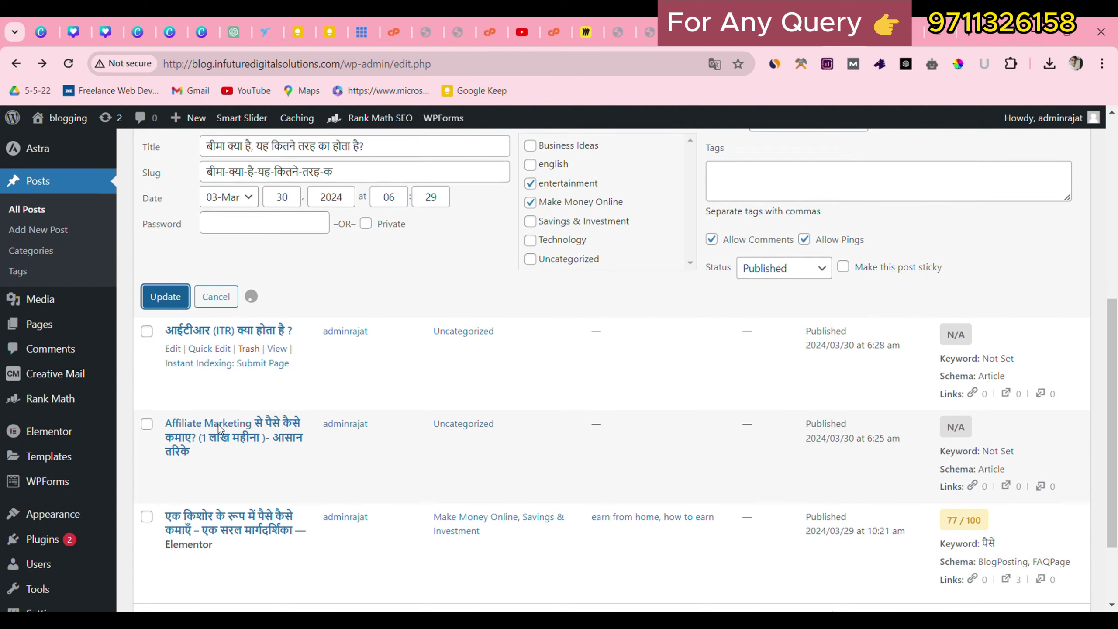
click(209, 305)
click(530, 350)
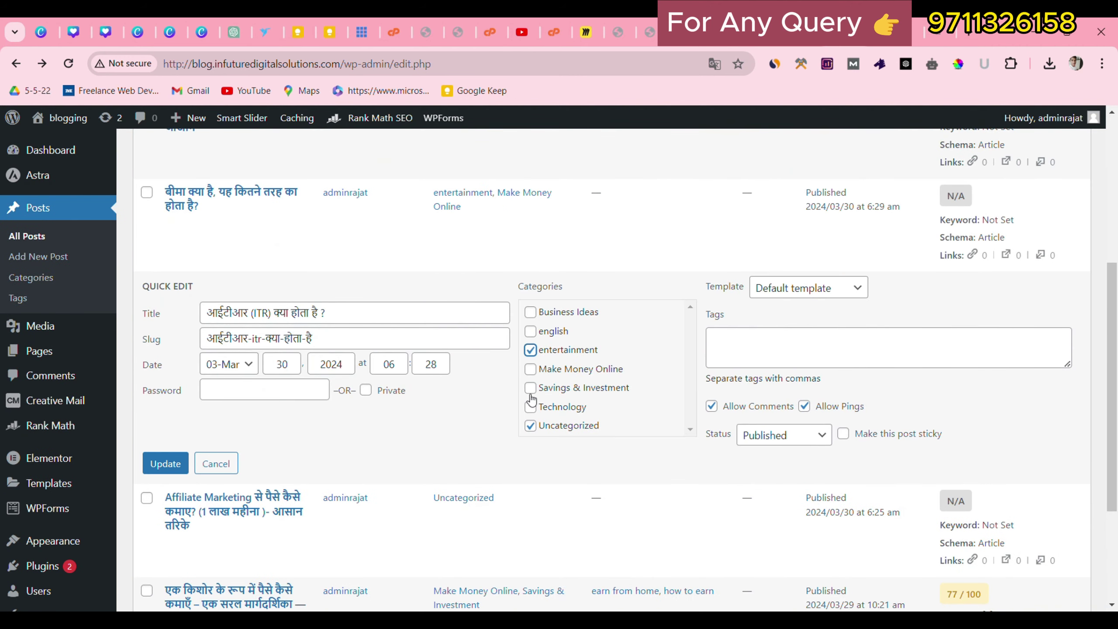
click(530, 426)
click(165, 464)
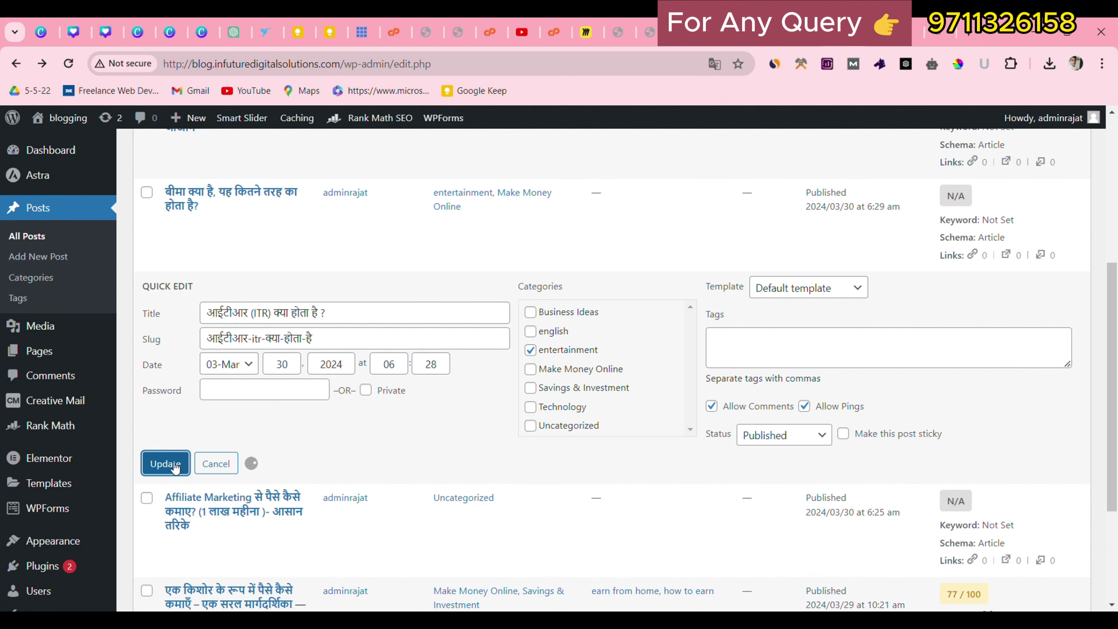
Move the Affiliate Marketing post from Uncategorized to english and Business Ideas.
scroll(194, 436, down, 3)
click(220, 398)
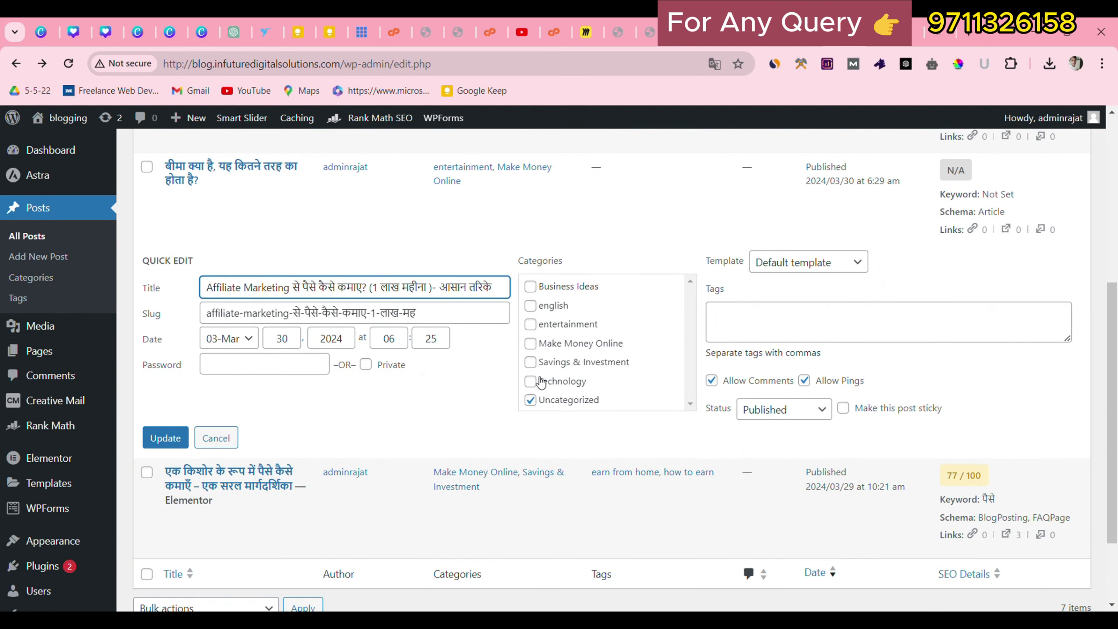
click(530, 400)
click(530, 305)
click(531, 286)
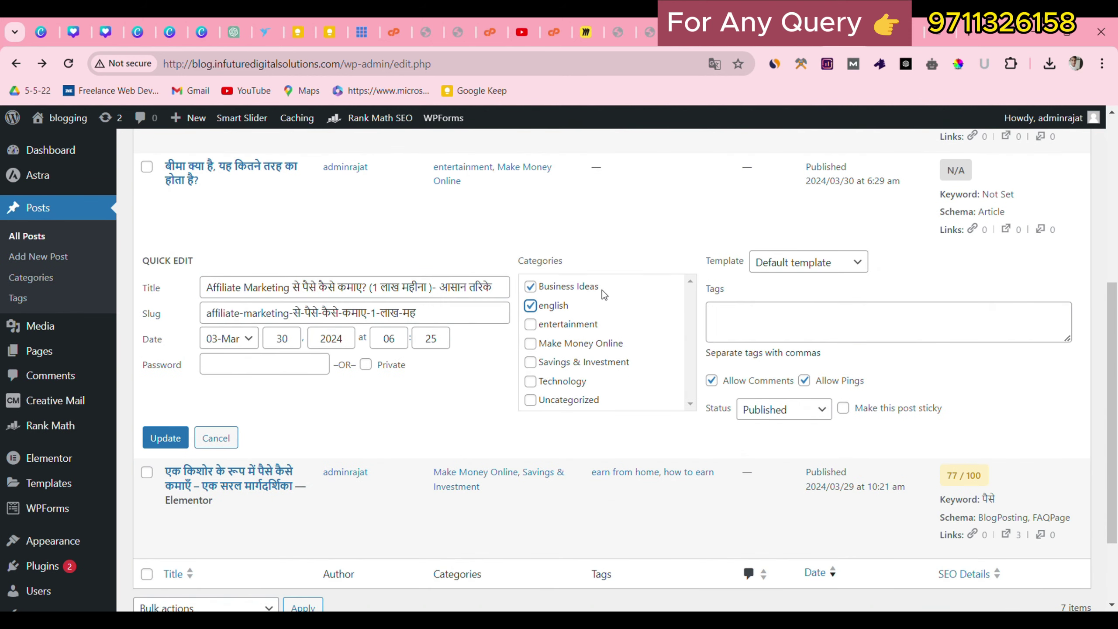
click(180, 436)
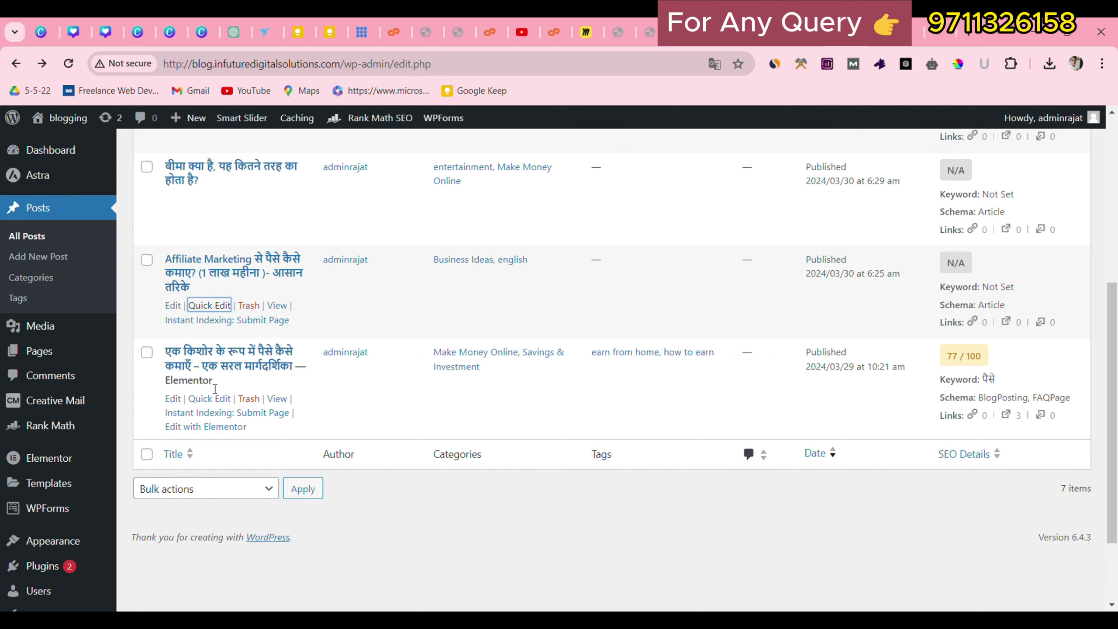
scroll(215, 389, up, 6)
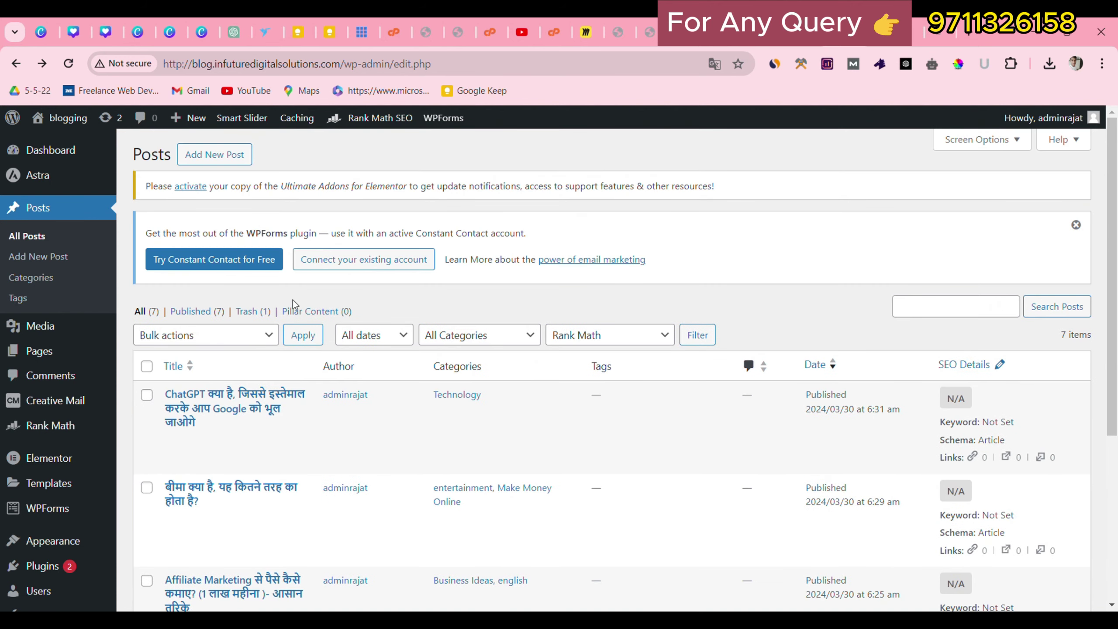
click(783, 33)
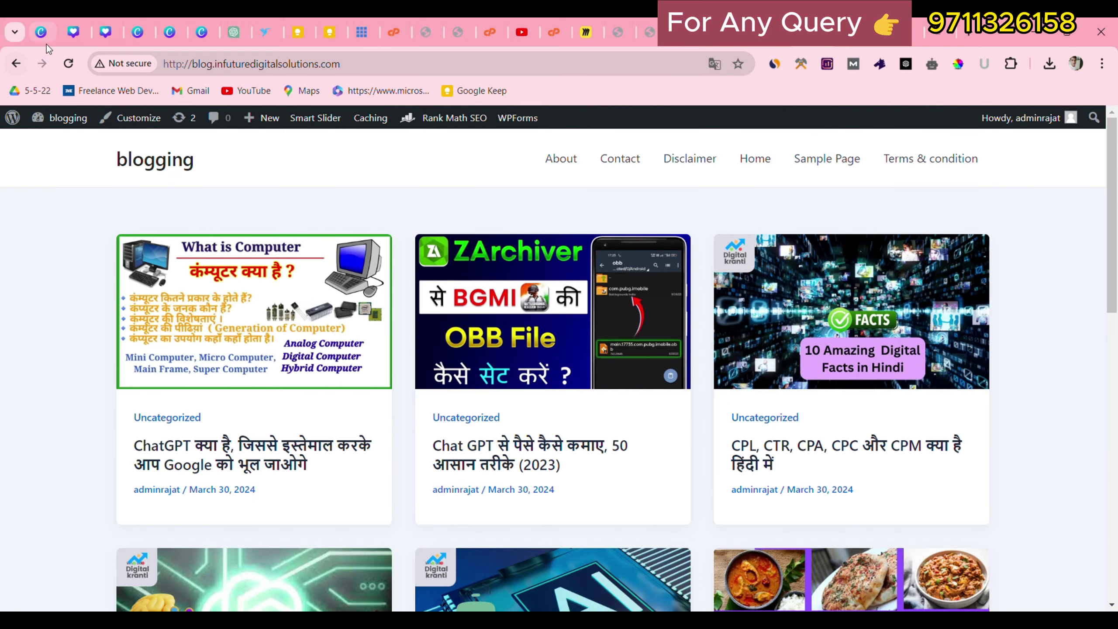
click(63, 61)
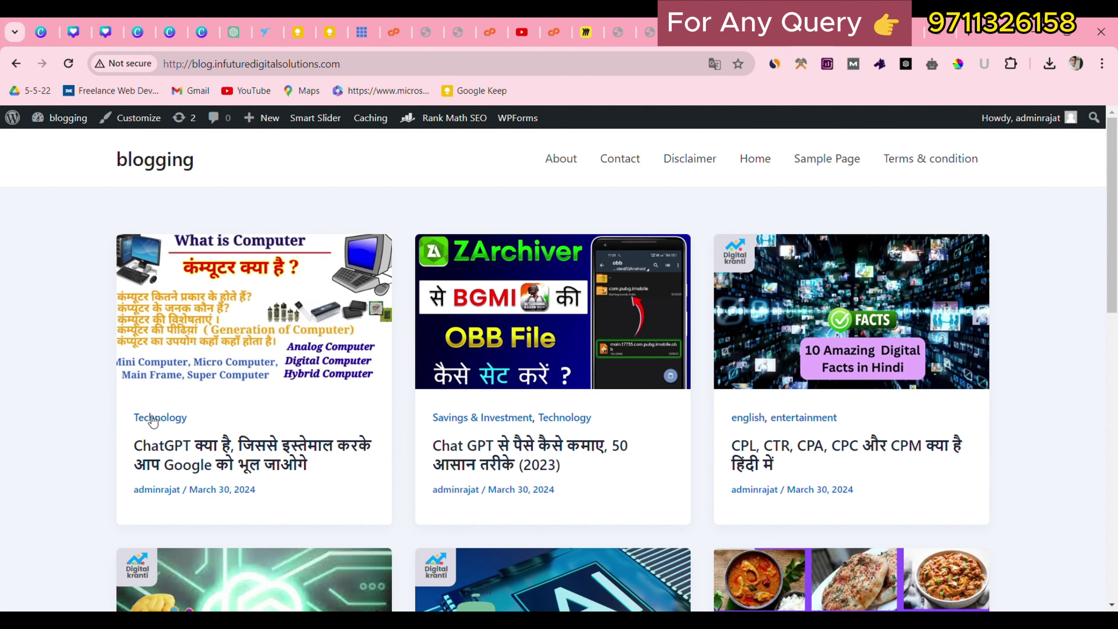
drag(431, 416, 601, 422)
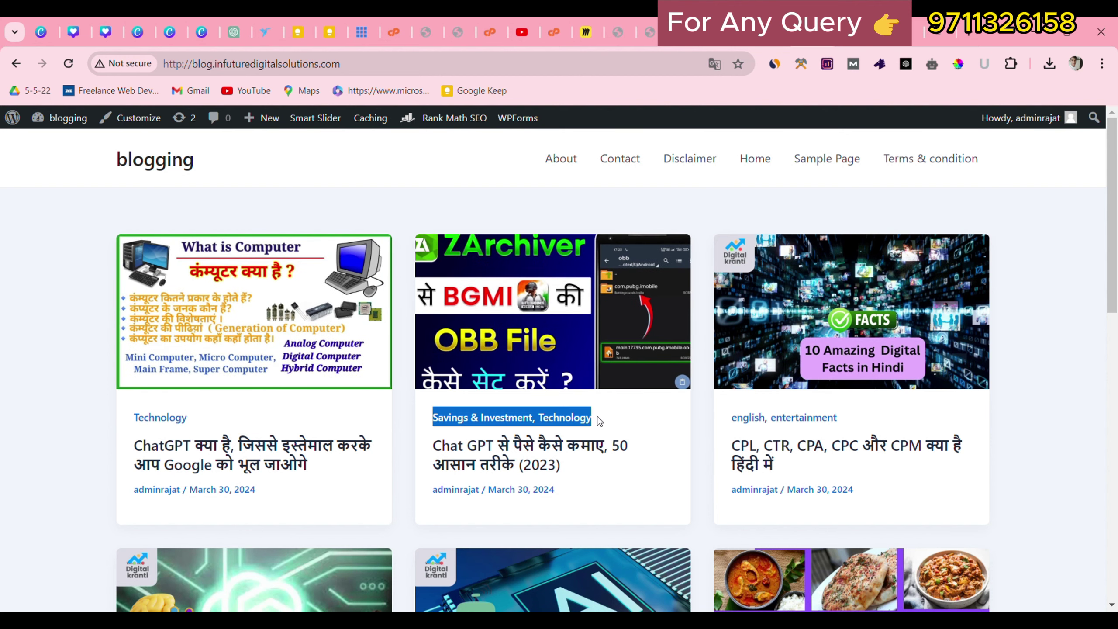
scroll(616, 420, down, 7)
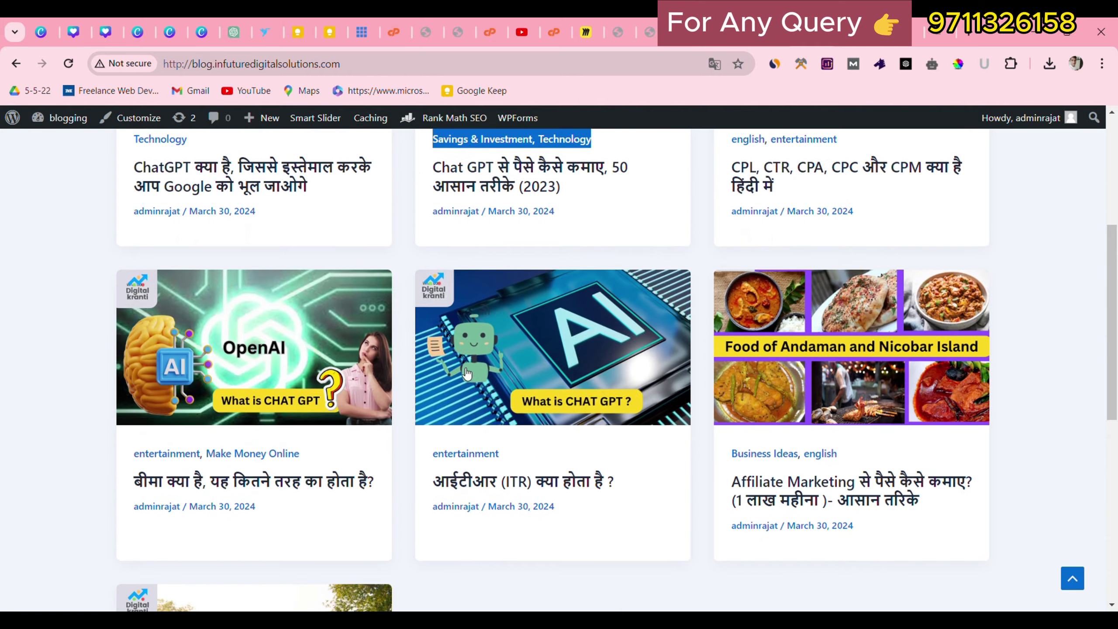
scroll(387, 400, down, 3)
scroll(387, 400, up, 10)
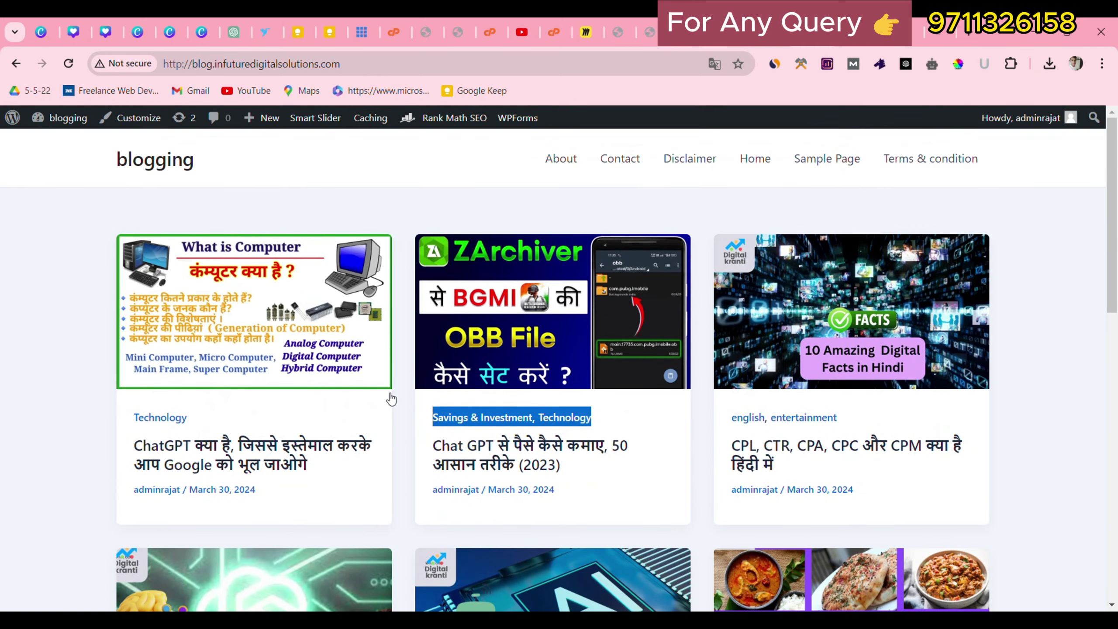
click(513, 160)
drag(513, 159, 1017, 163)
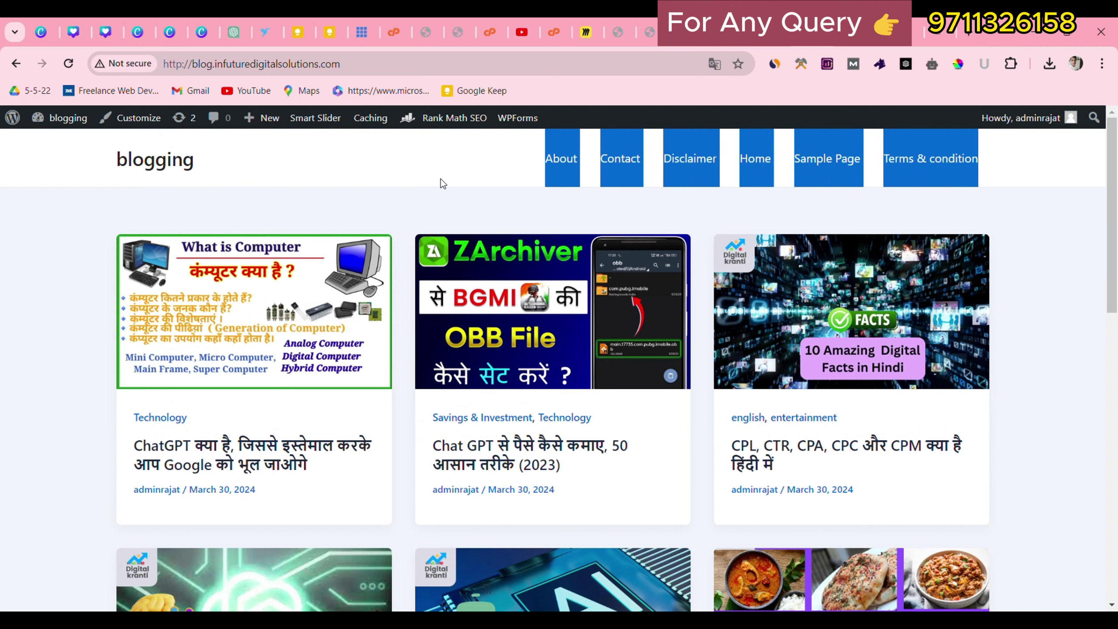
click(453, 169)
key(alt+Left)
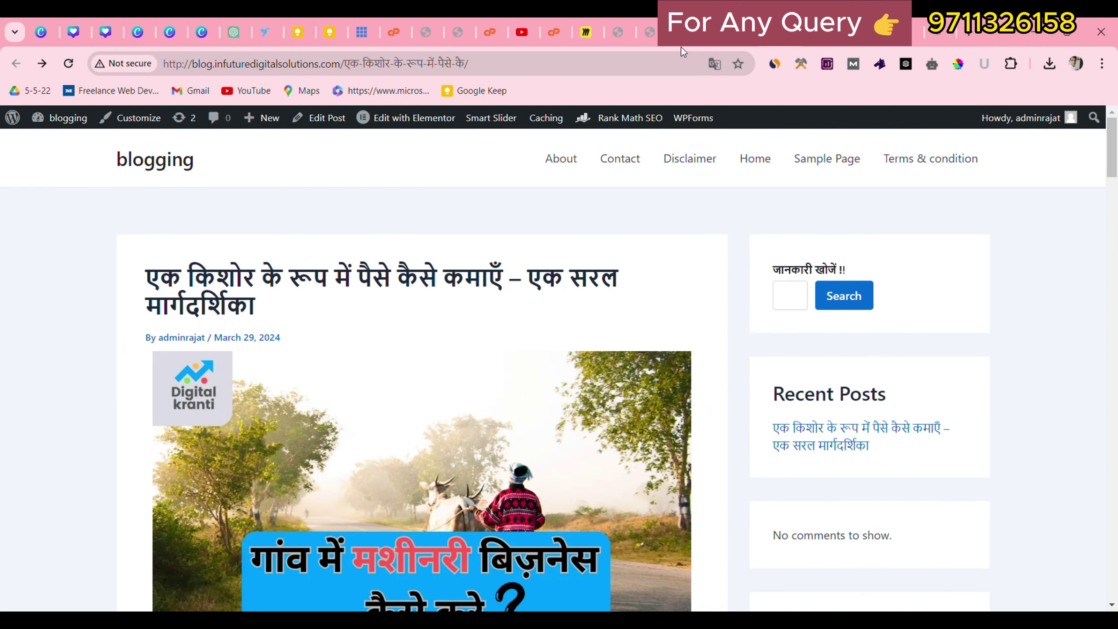
key(alt+Left)
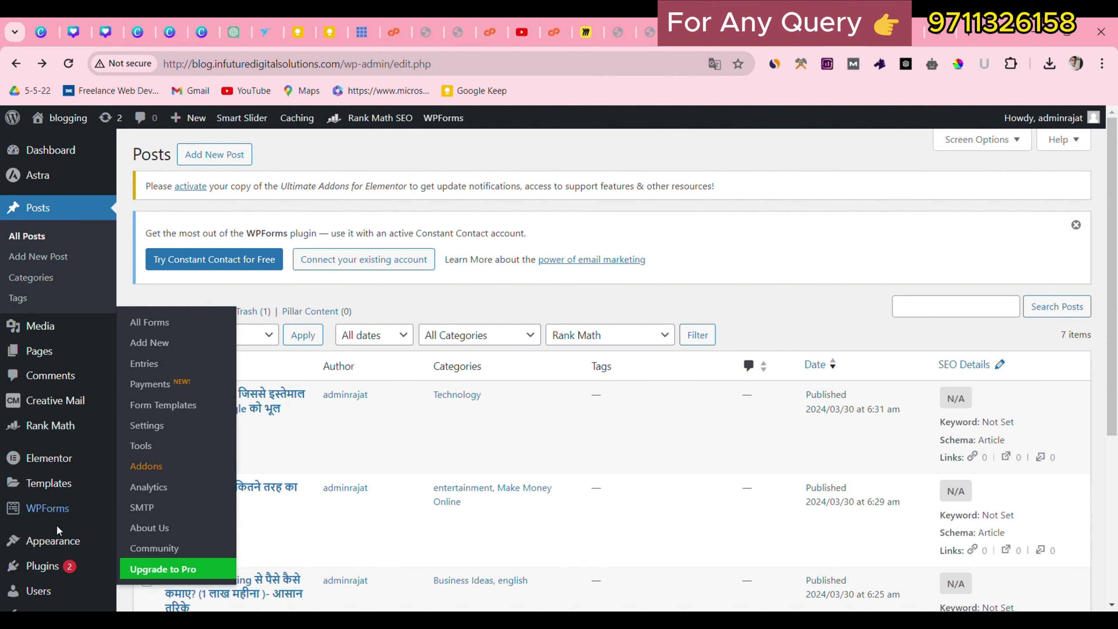
Visit the Menus page, then launch the Customizer on the Primary Header settings.
mouse_move(53, 539)
click(155, 528)
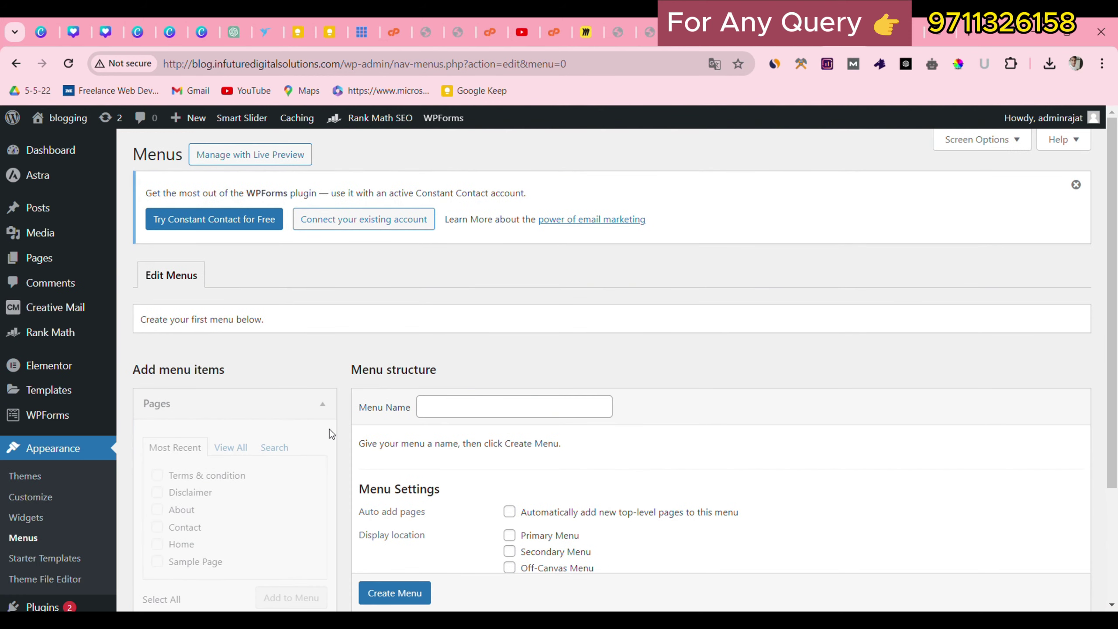
scroll(270, 405, down, 3)
scroll(312, 378, up, 3)
click(462, 409)
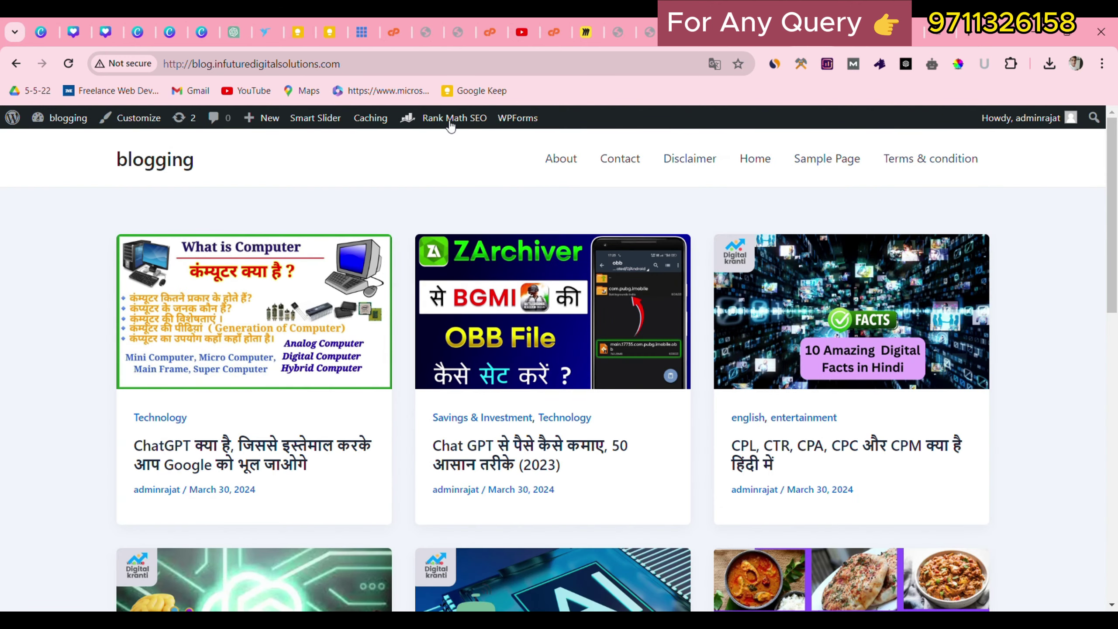
click(141, 128)
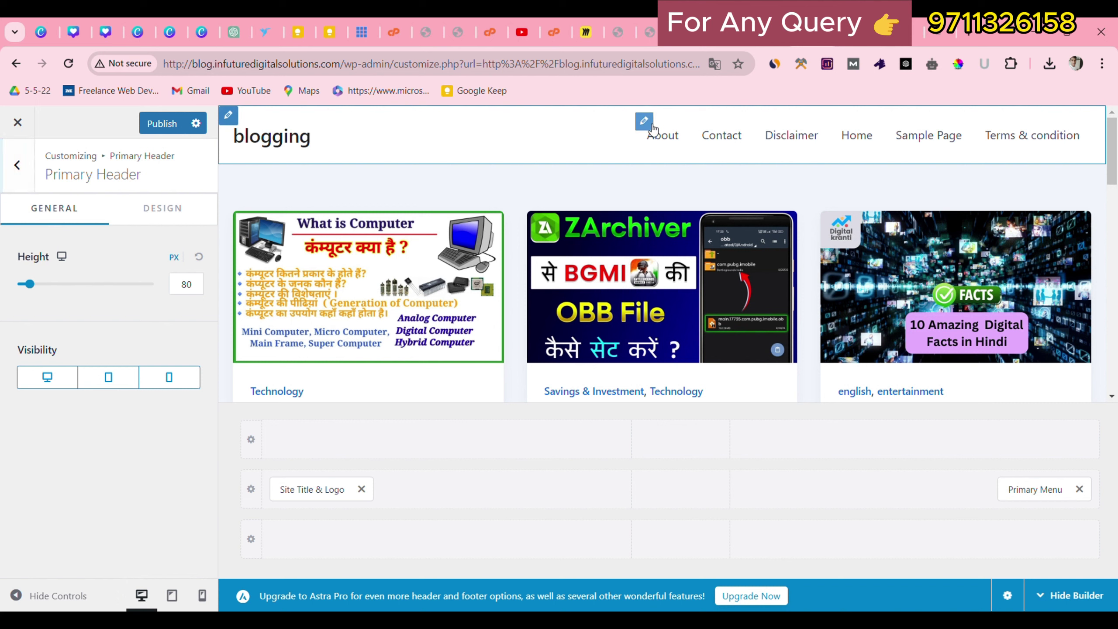
Open the Primary Menu's Design settings, where the hover style is None.
click(651, 124)
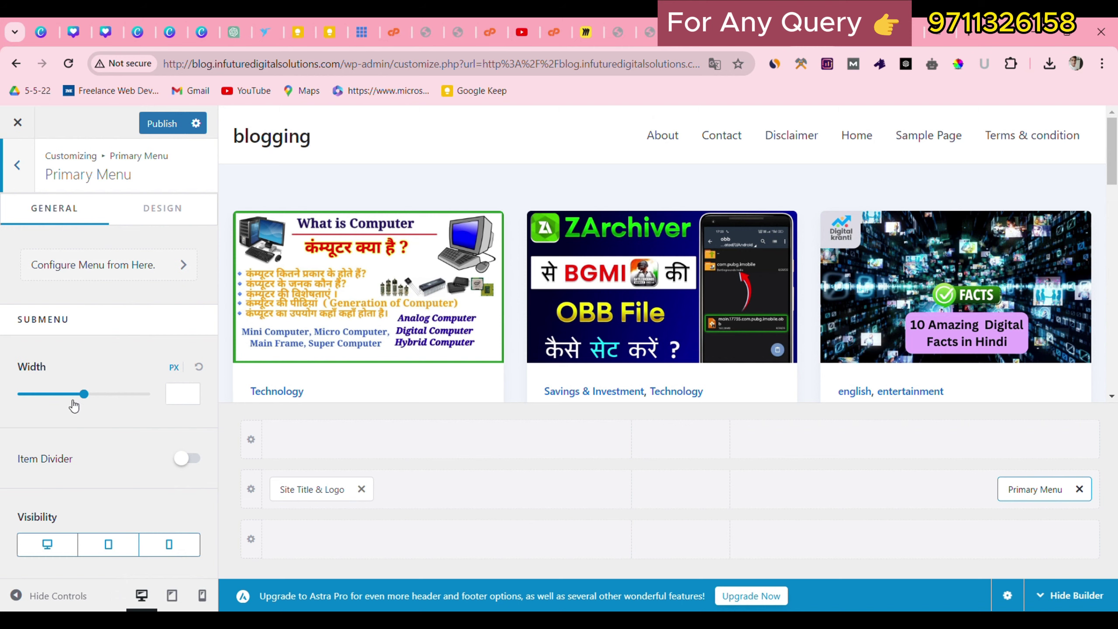
click(163, 208)
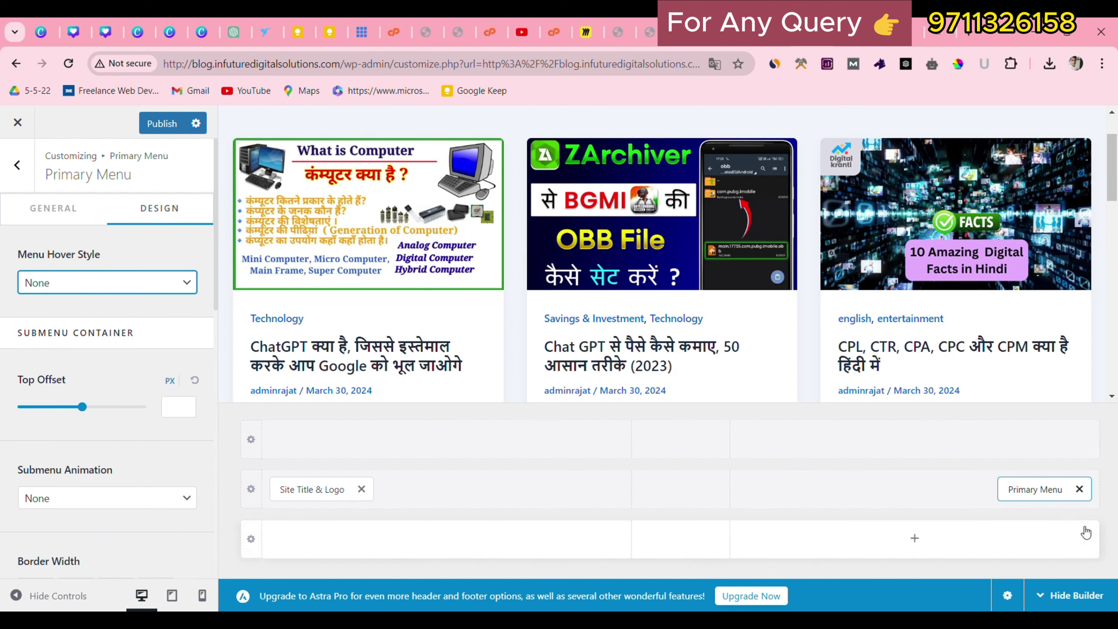
scroll(758, 323, up, 2)
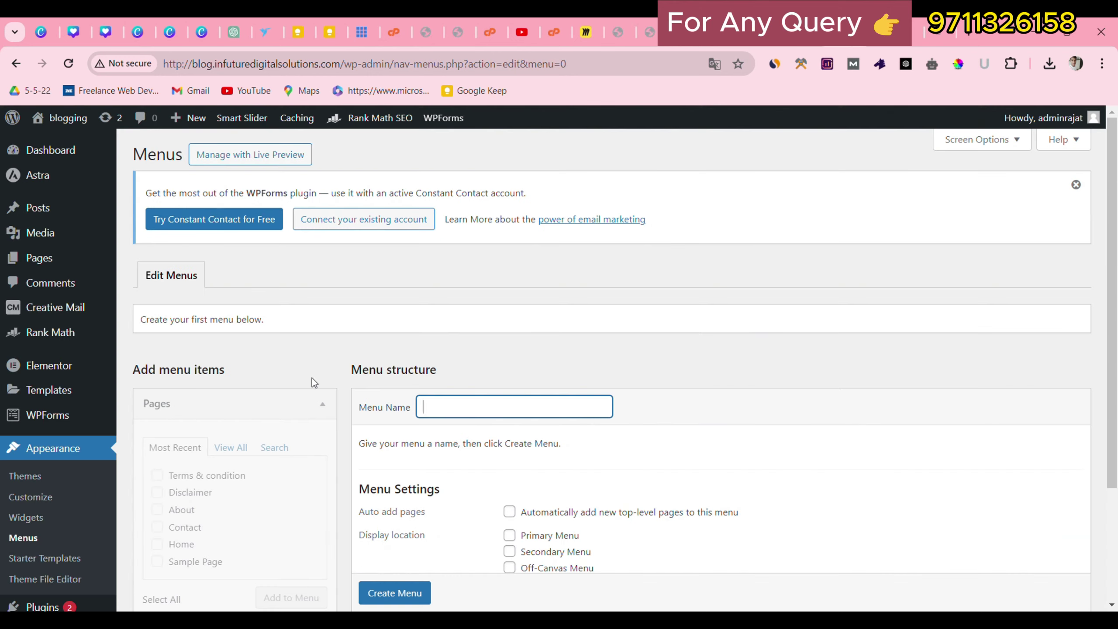
Back on Menus, create a menu named 'blog' with the Primary Menu location ticked.
click(312, 377)
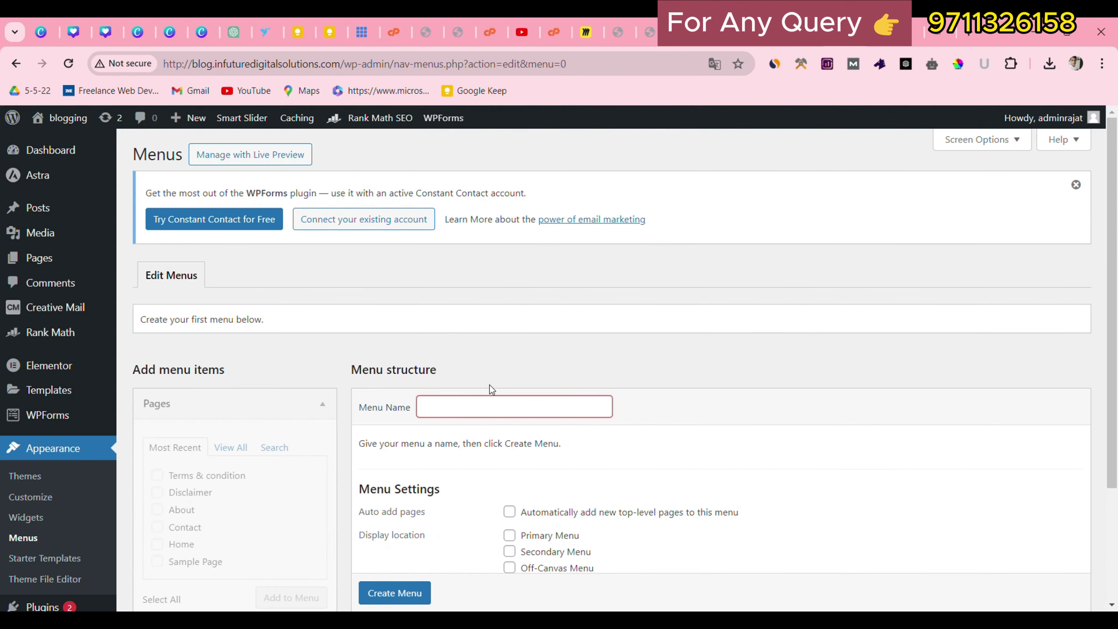
click(472, 412)
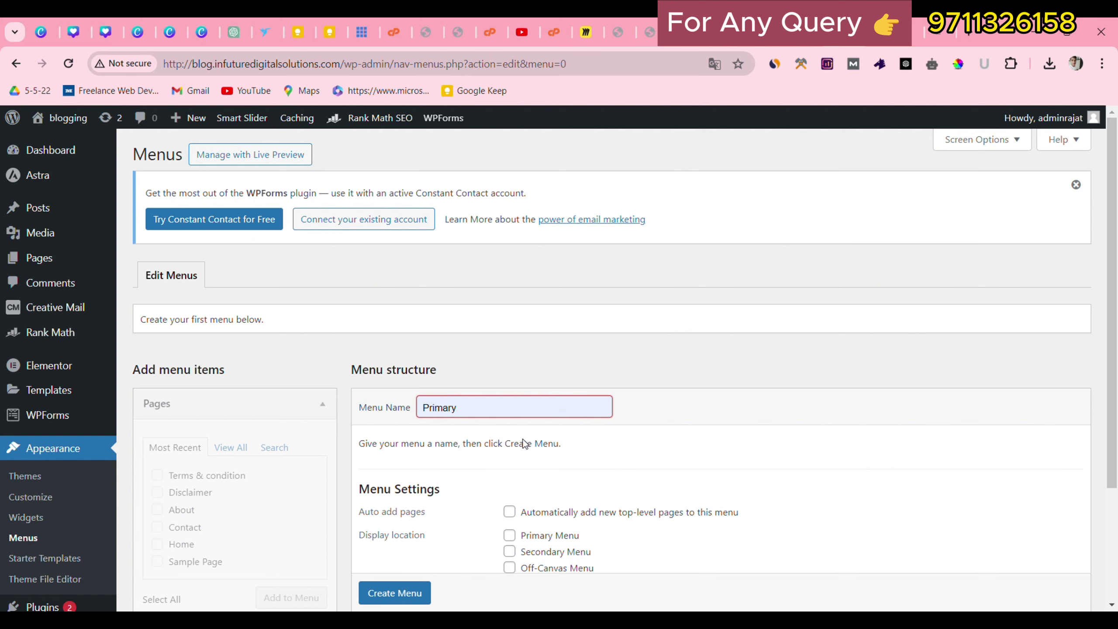
text(blog)
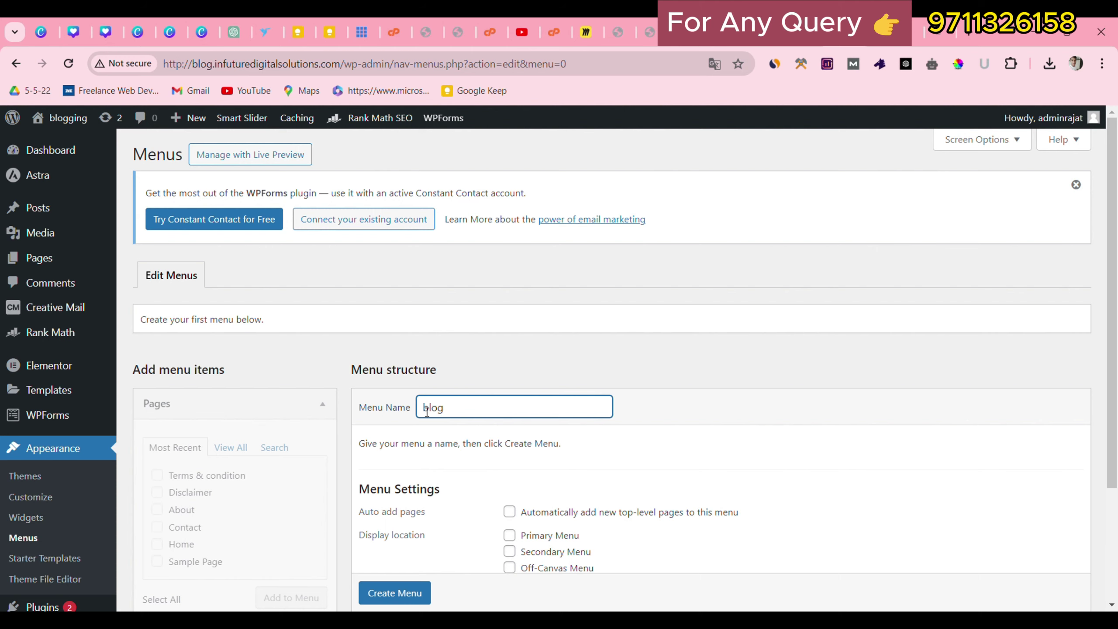
scroll(429, 397, down, 2)
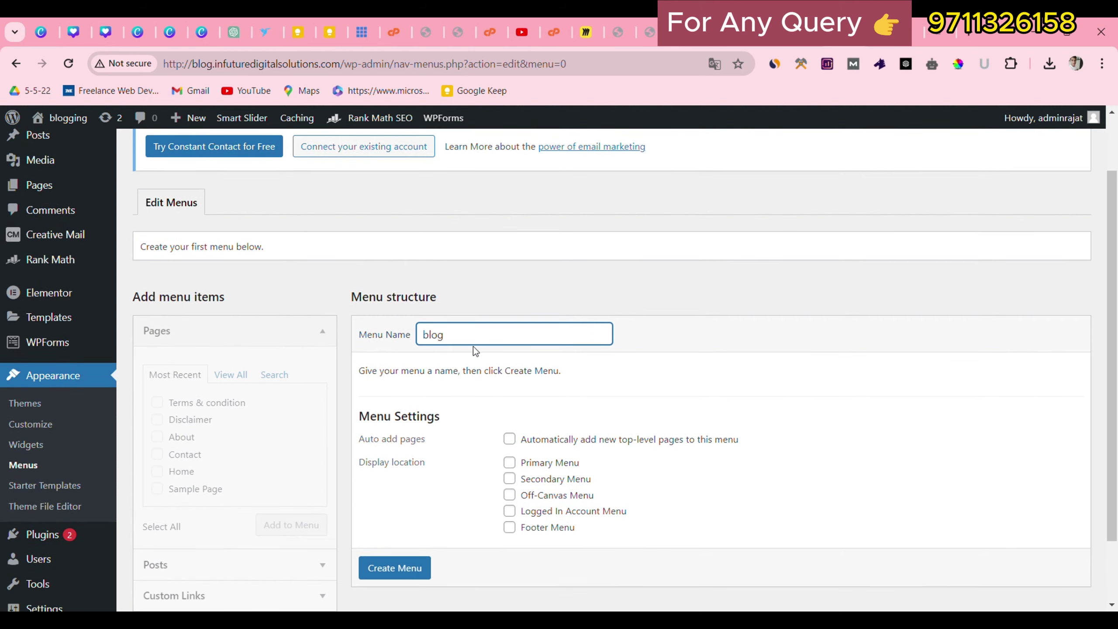
drag(473, 347, 399, 336)
scroll(496, 394, down, 2)
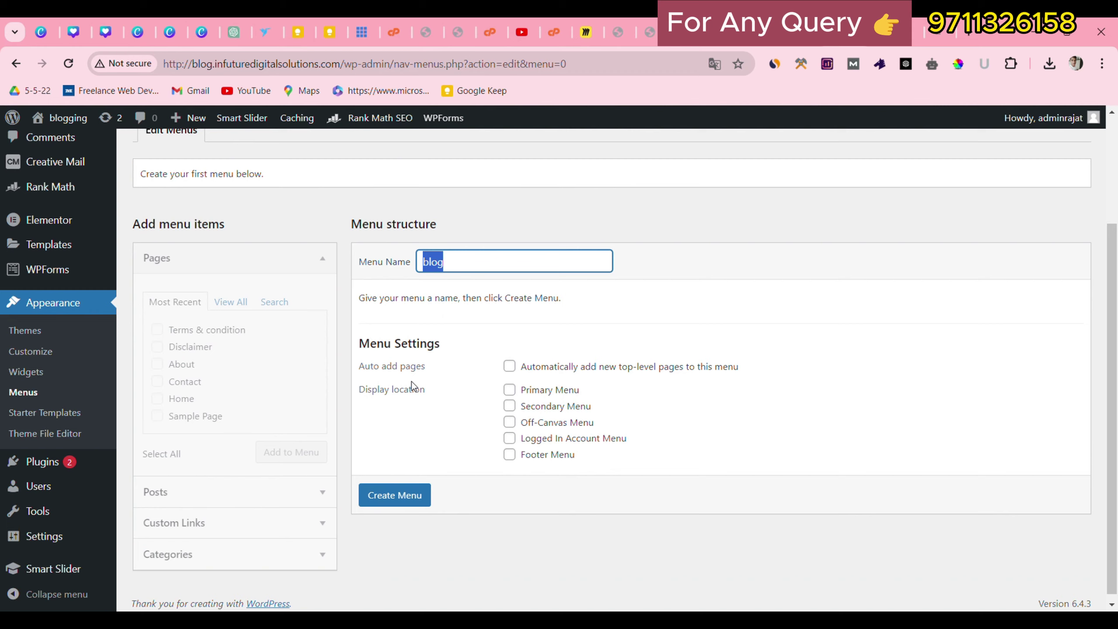
click(510, 391)
click(401, 489)
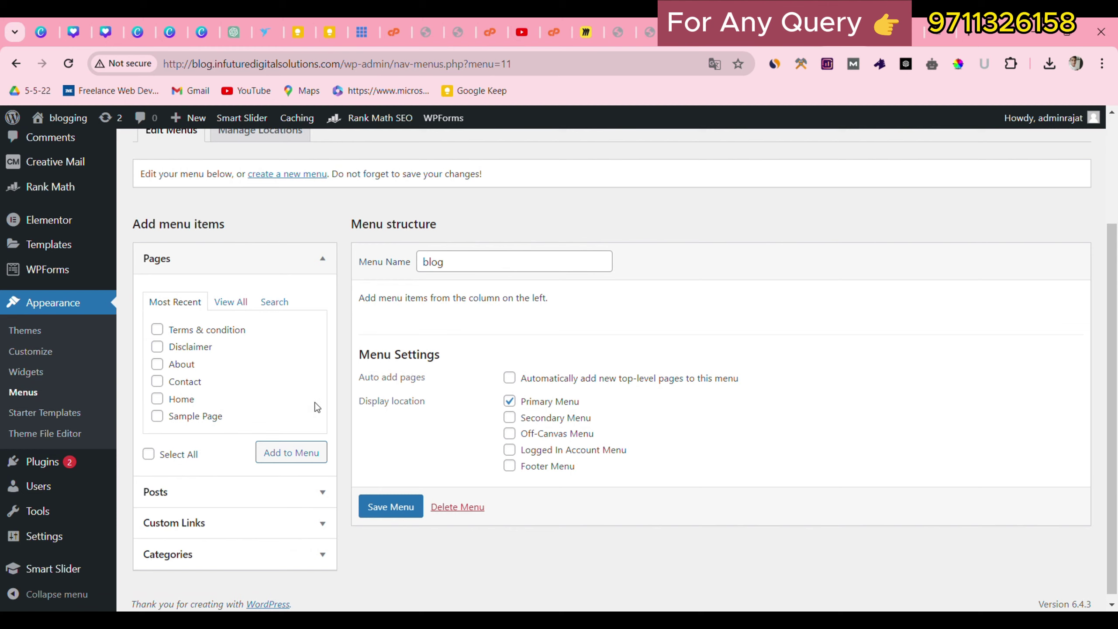
Add all six categories, entertainment through Business Ideas, to the blog menu and save.
click(212, 554)
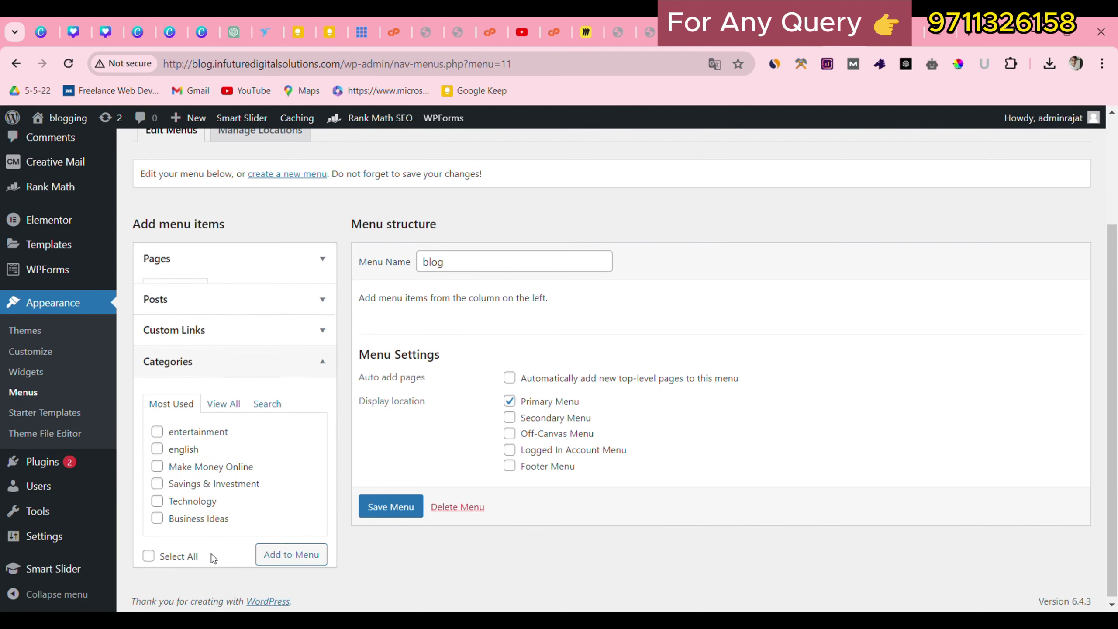
click(149, 547)
click(291, 546)
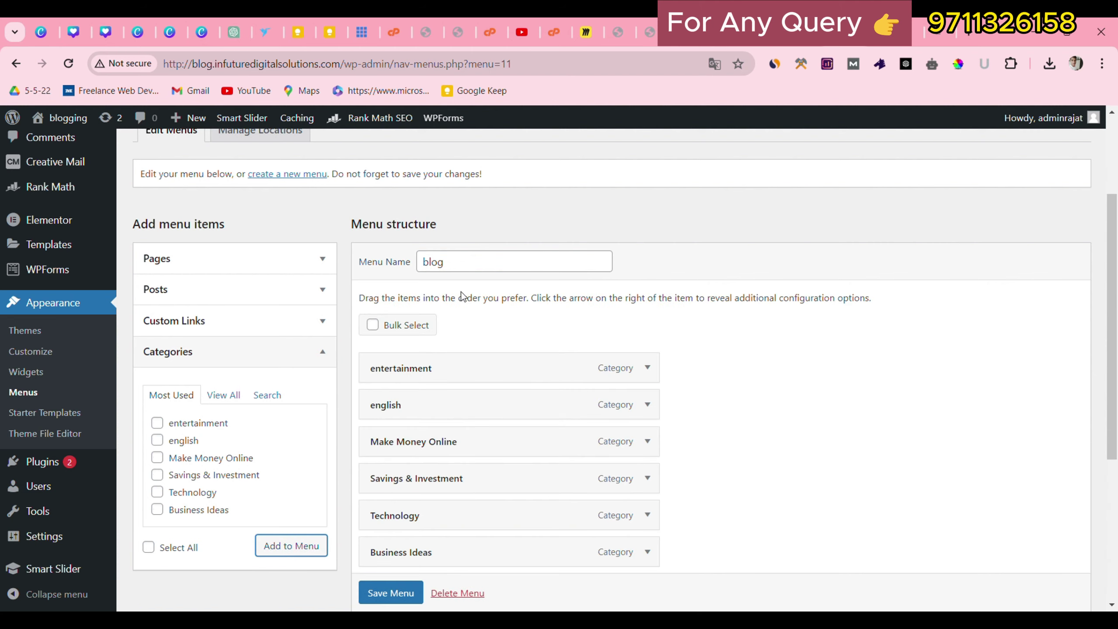
double_click(459, 271)
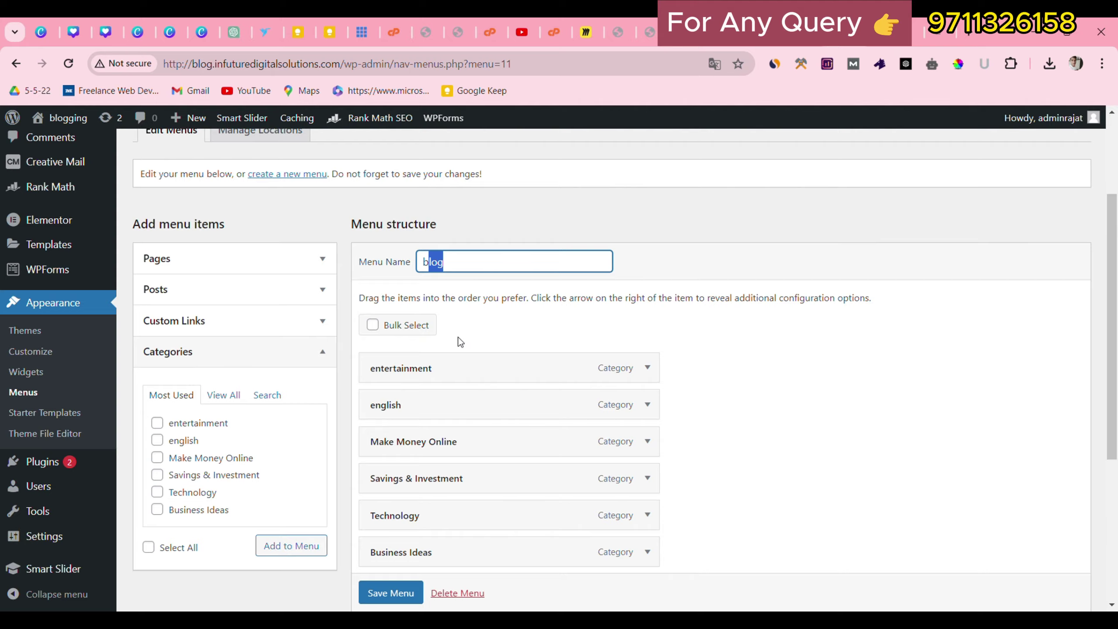
scroll(396, 441, down, 2)
click(390, 590)
scroll(386, 593, down, 1)
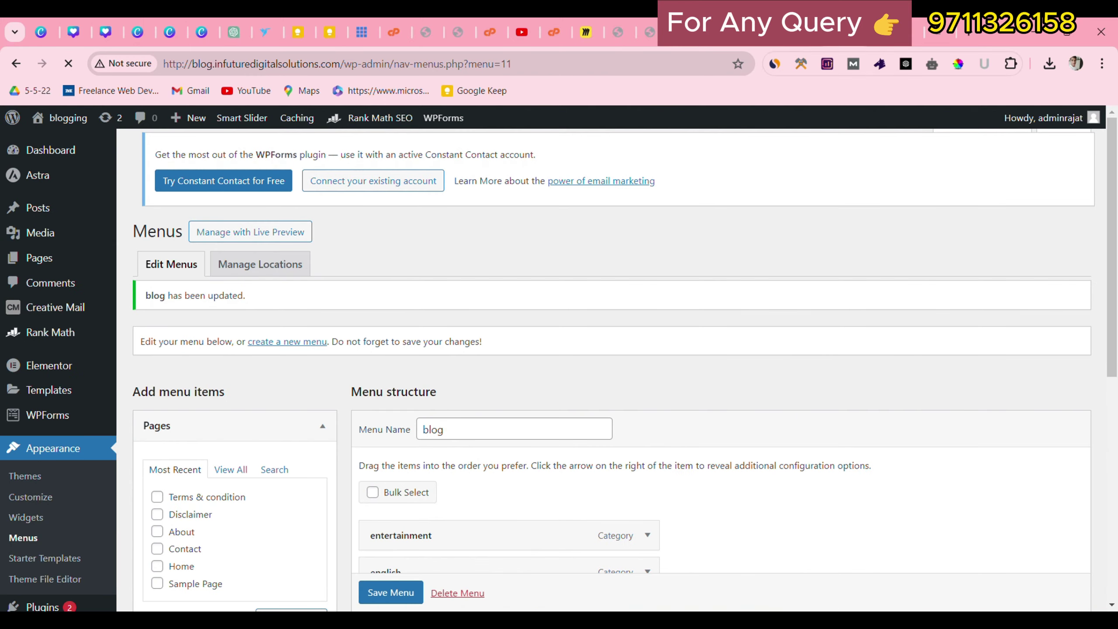
Open a new browser tab and paste the blog's URL.
drag(340, 64, 155, 64)
key(ctrl+c)
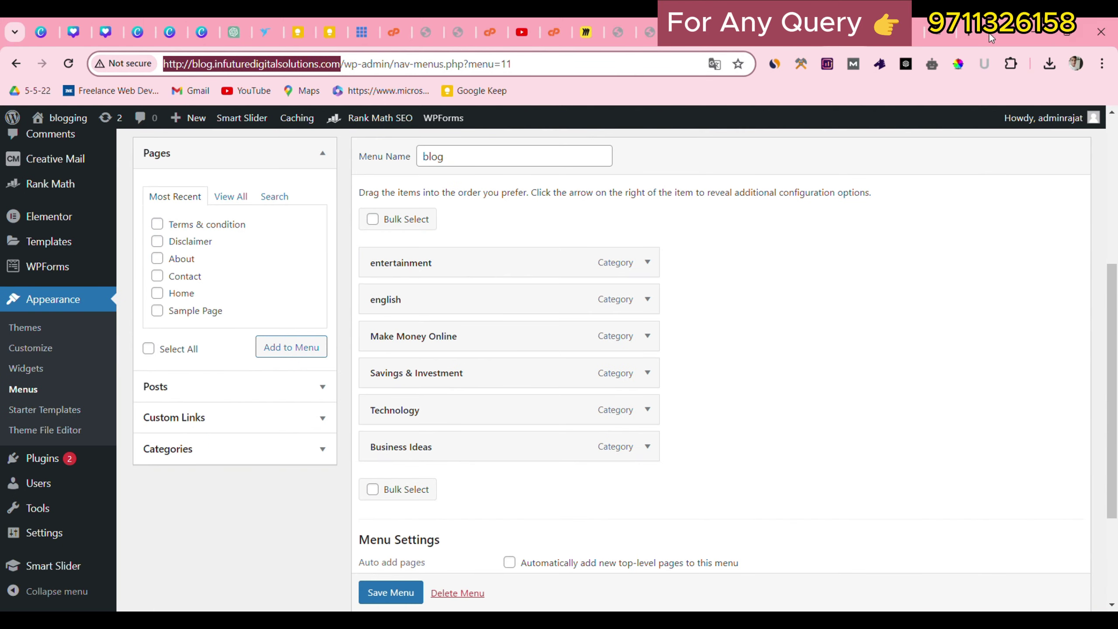
click(969, 33)
key(ctrl+v)
Load the live blog, browse the entertainment category posts, then return to the homepage.
key(Return)
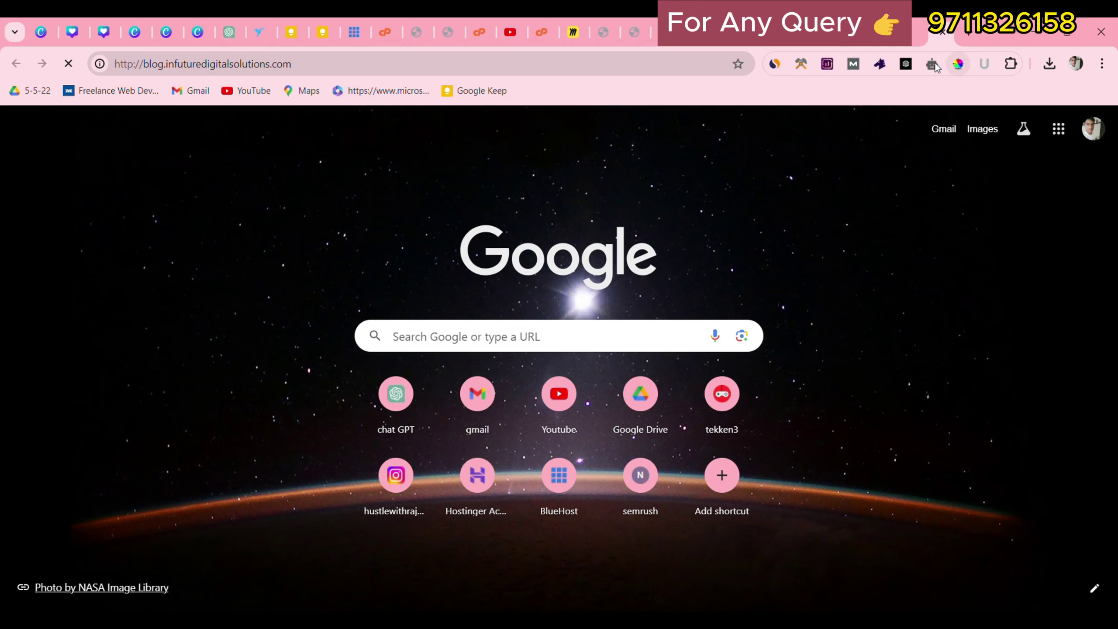
scroll(82, 238, down, 2)
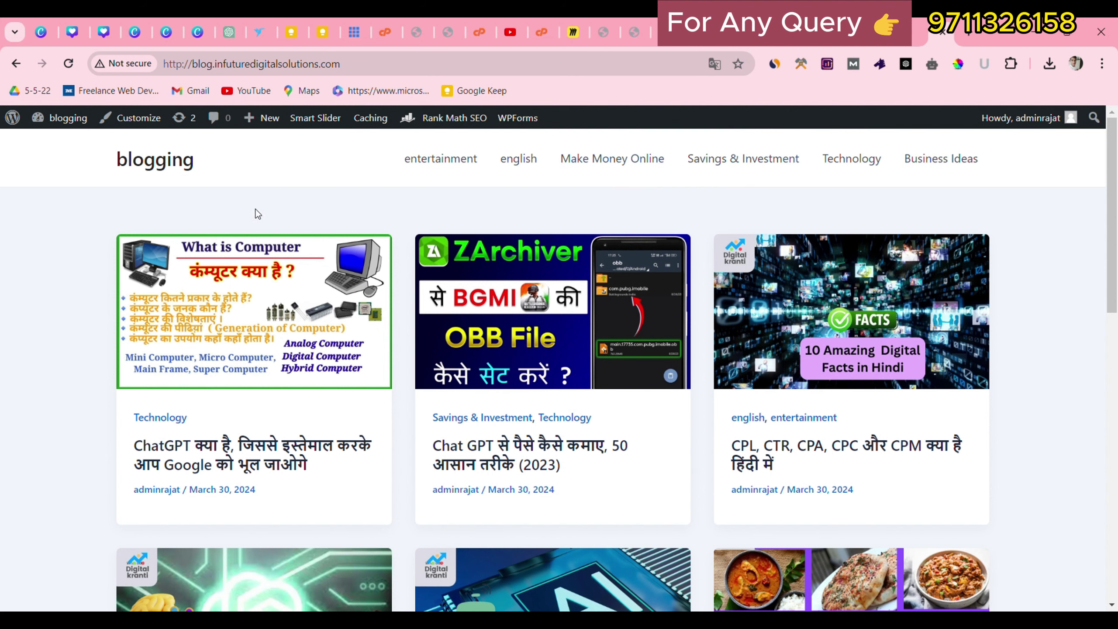
click(454, 167)
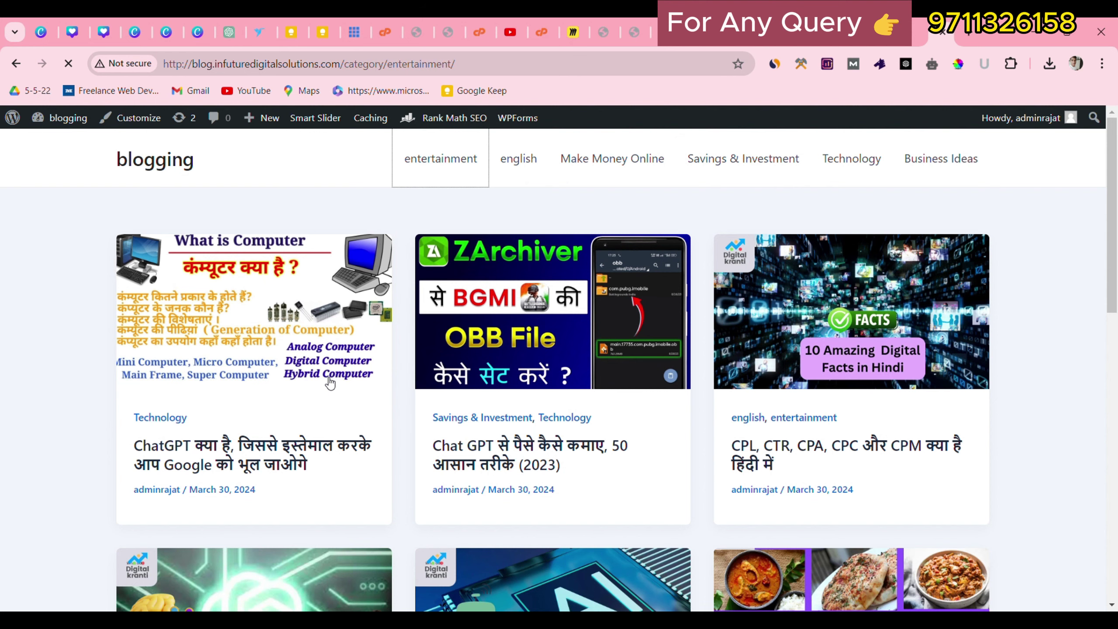
scroll(417, 342, down, 5)
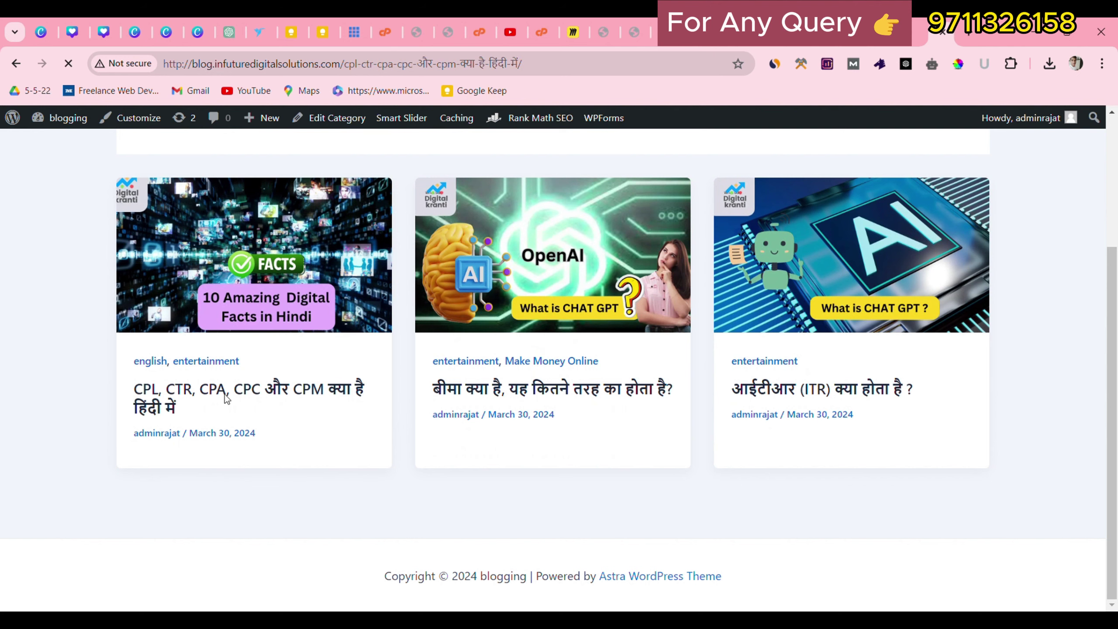
scroll(827, 282, down, 6)
scroll(827, 281, up, 8)
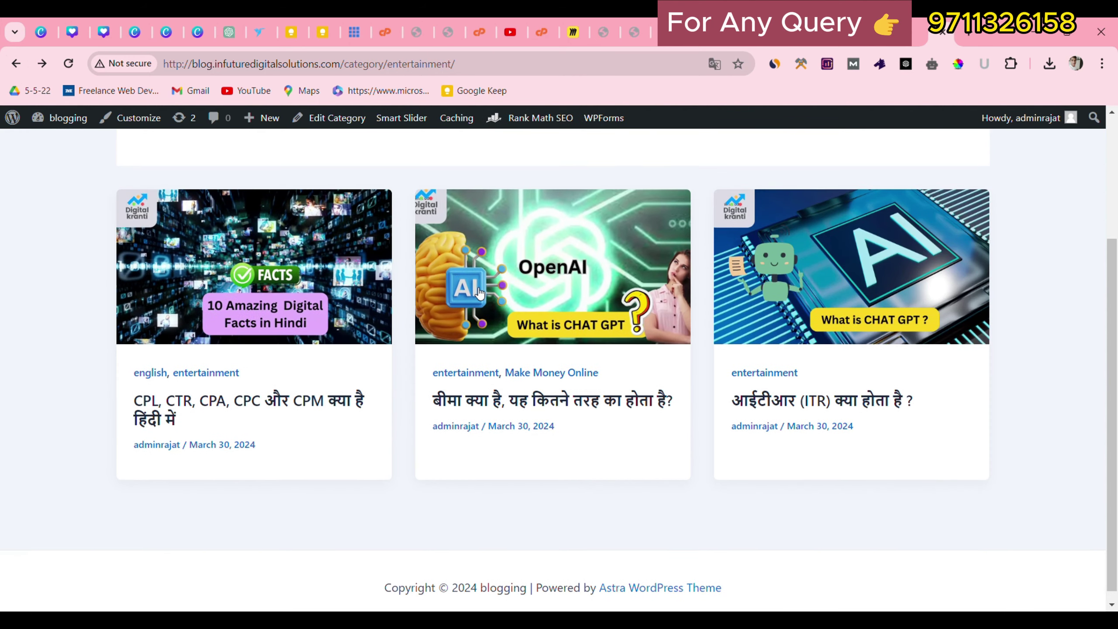
scroll(479, 294, up, 10)
click(176, 163)
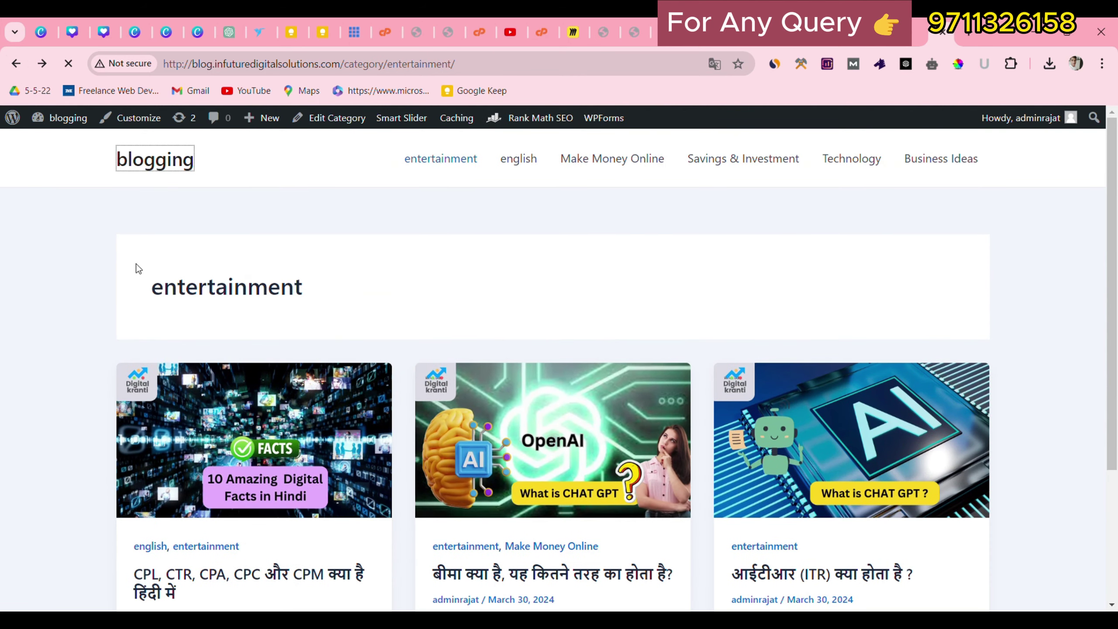
scroll(565, 442, down, 10)
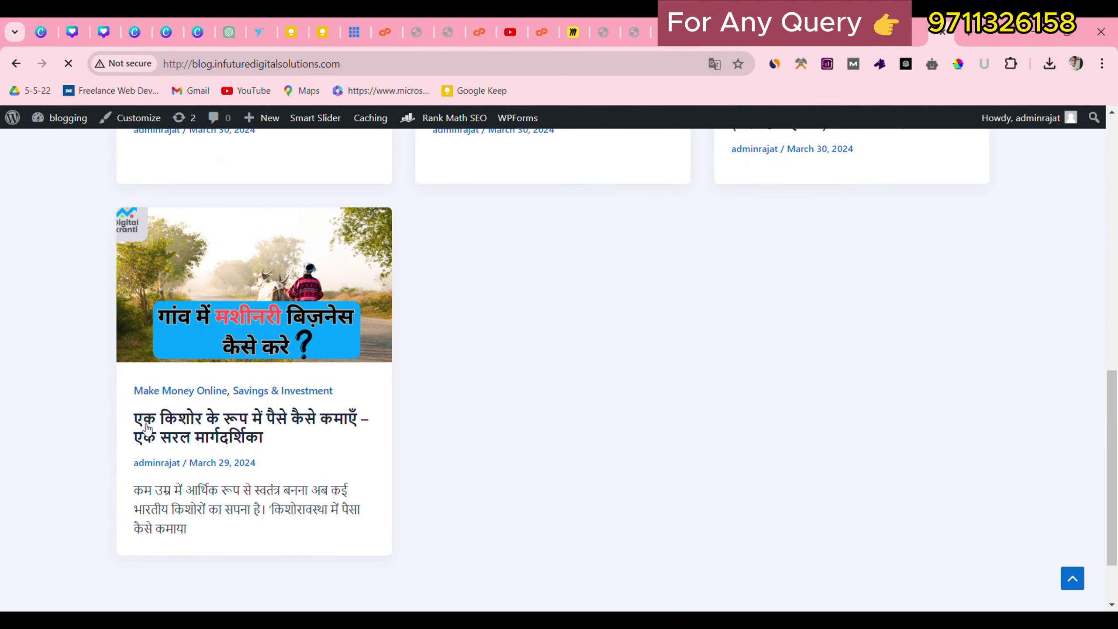
Read the last homepage post down to the comment form, then jump back to the top.
click(234, 342)
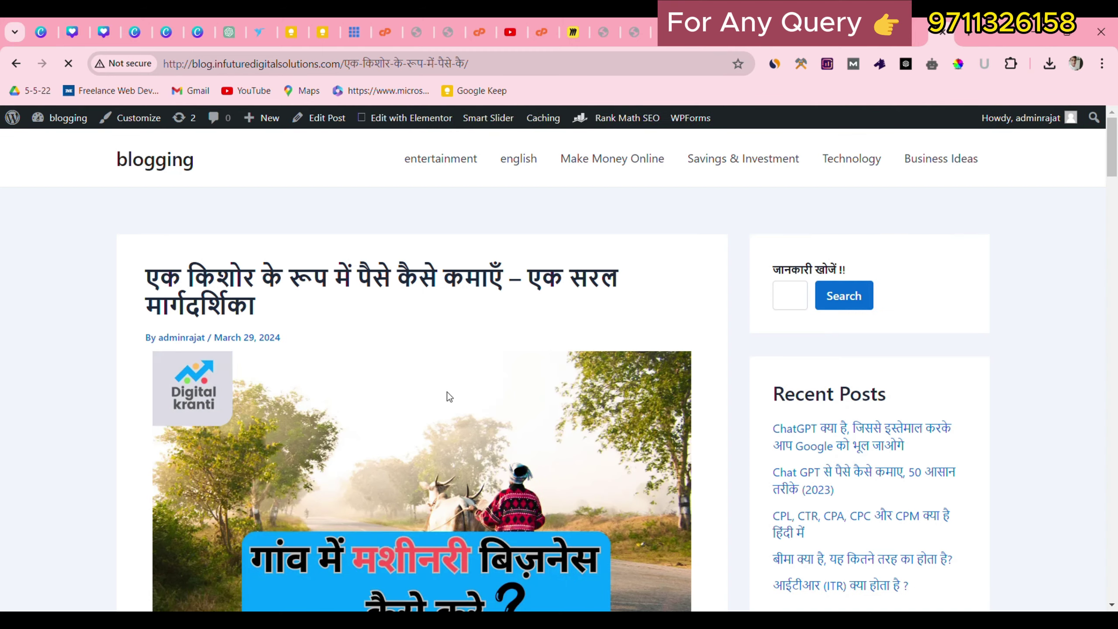
scroll(373, 372, down, 3)
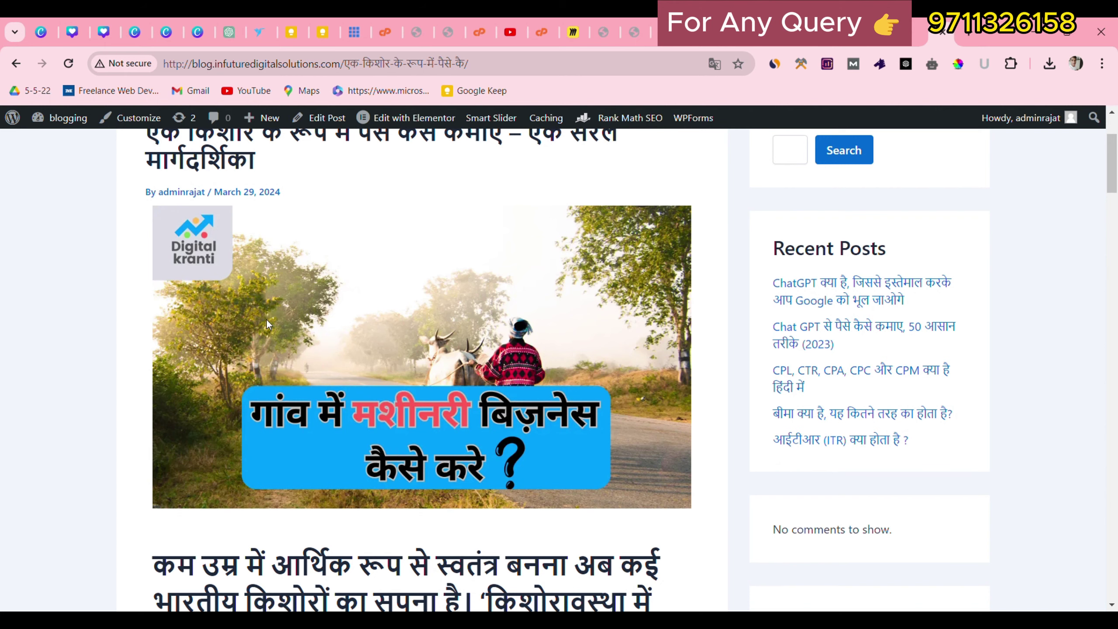
drag(257, 324, 317, 360)
scroll(273, 402, down, 15)
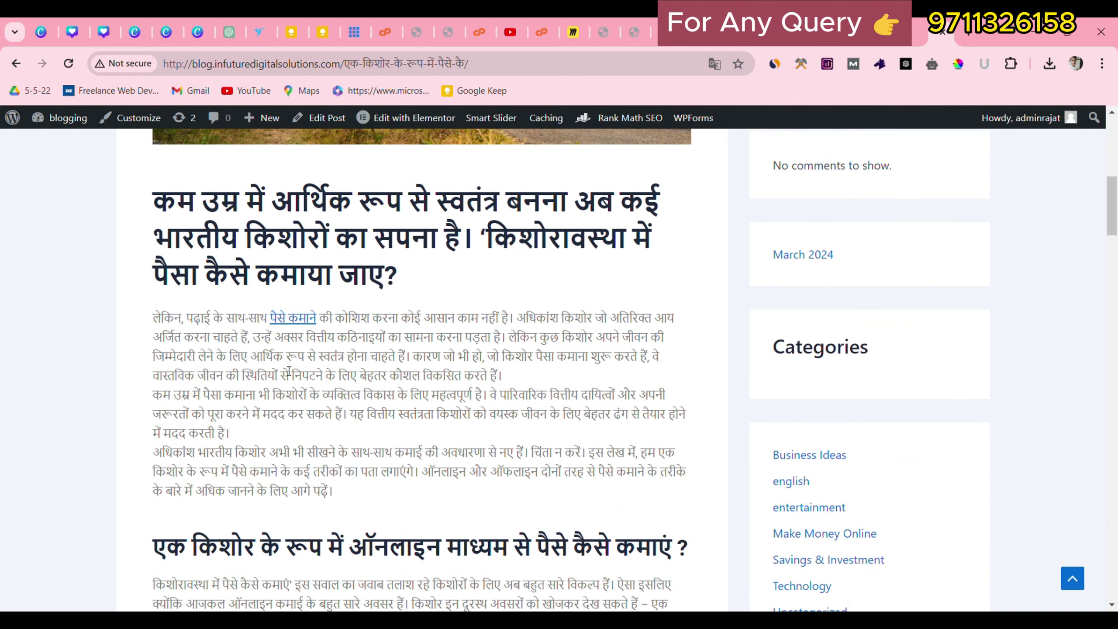
scroll(286, 386, down, 13)
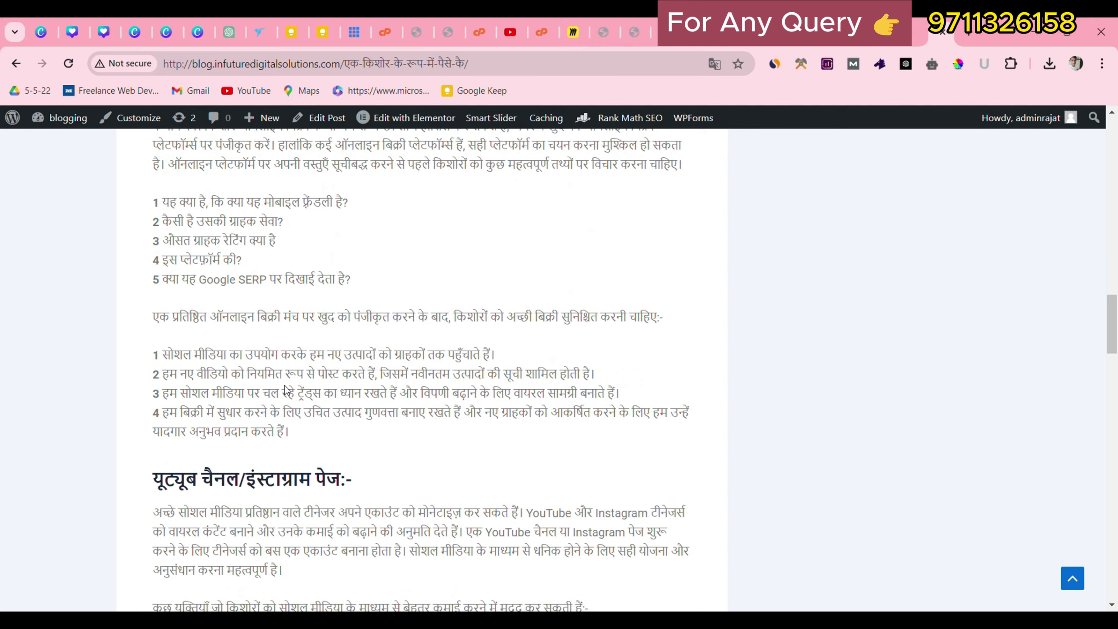
scroll(318, 430, down, 12)
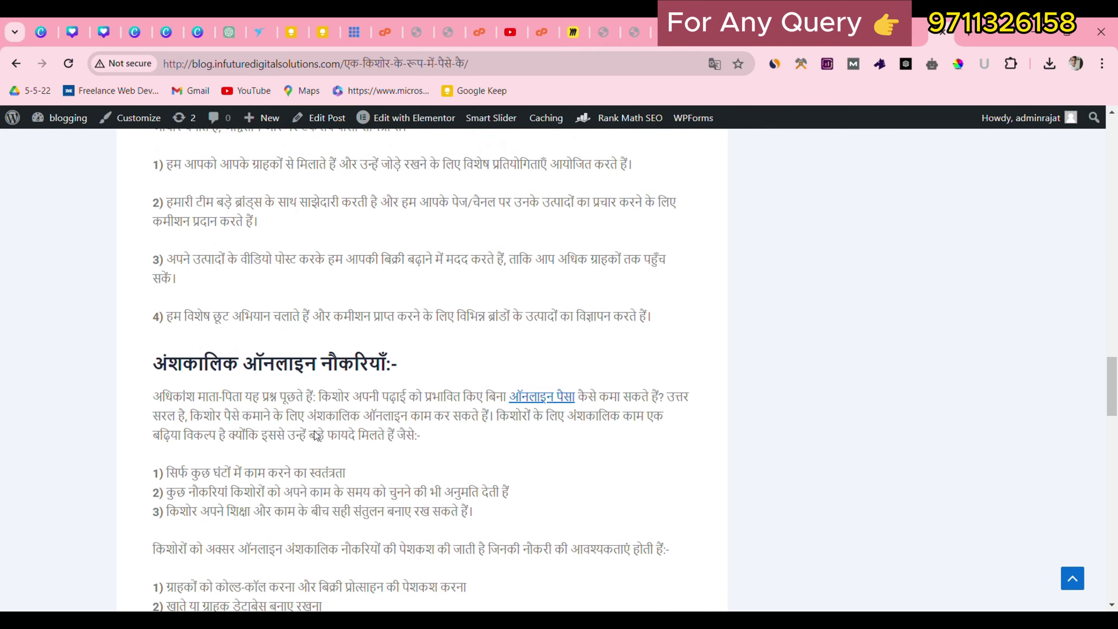
scroll(307, 442, down, 3)
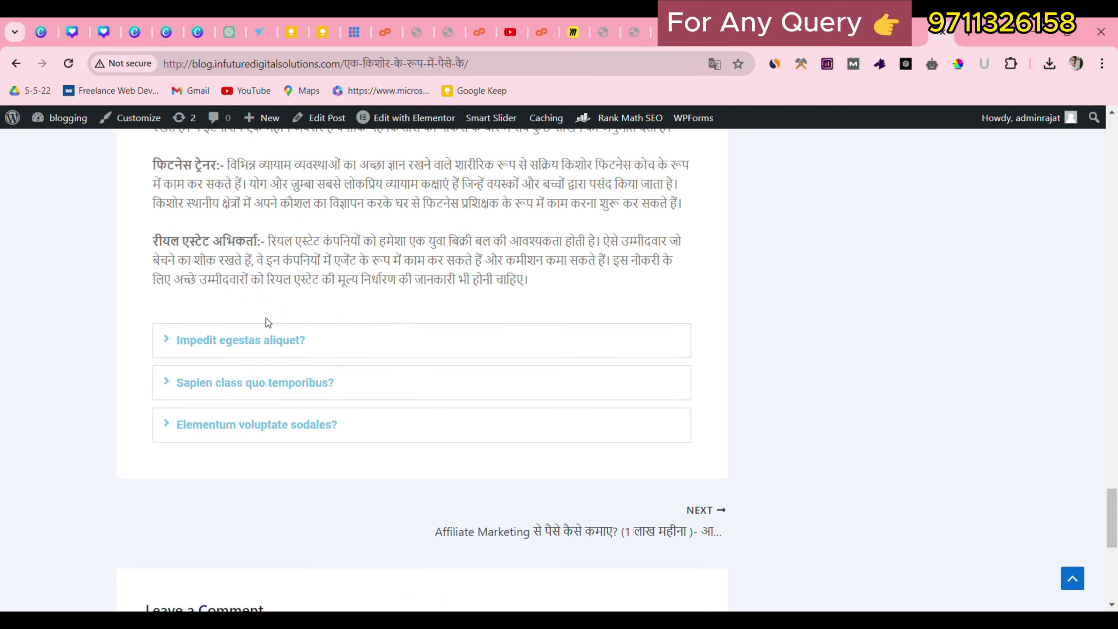
scroll(170, 336, down, 3)
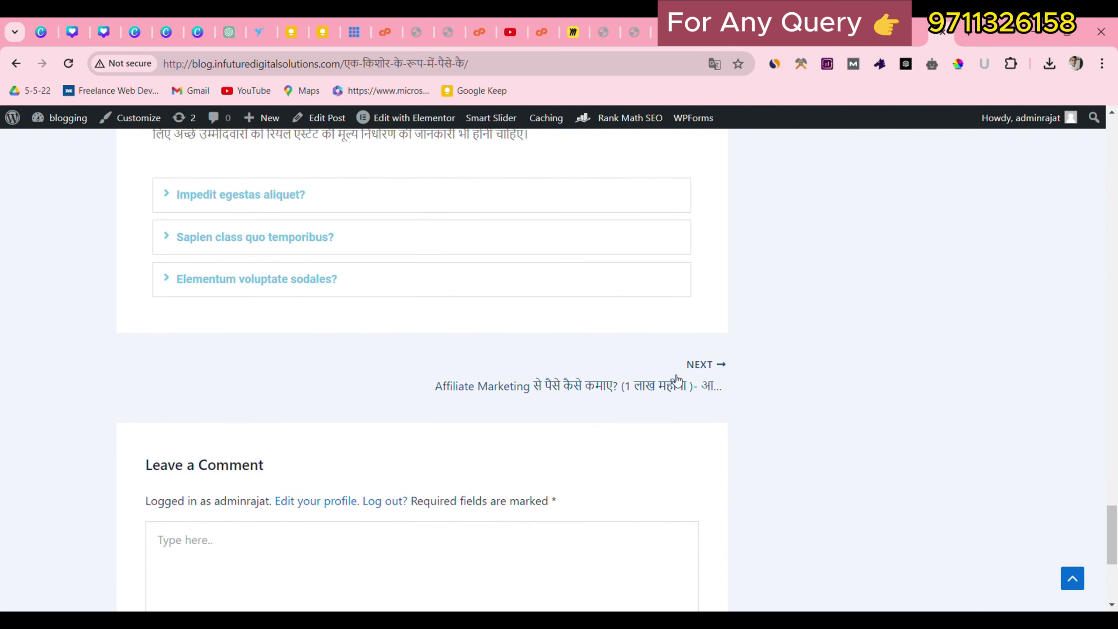
scroll(484, 440, down, 4)
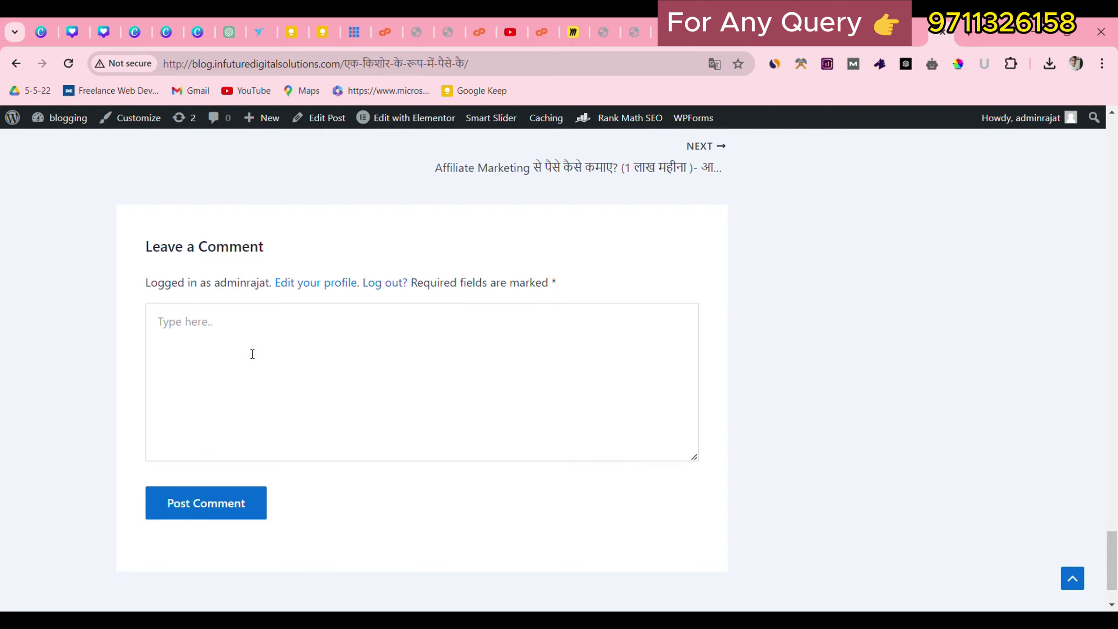
click(268, 350)
scroll(991, 567, up, 10)
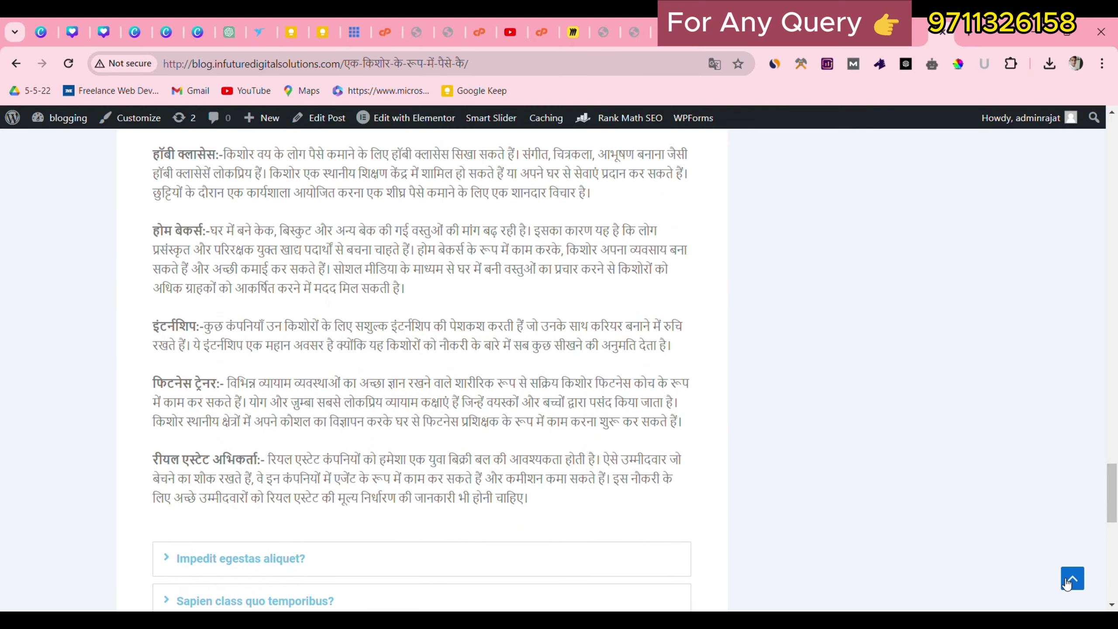
click(1072, 579)
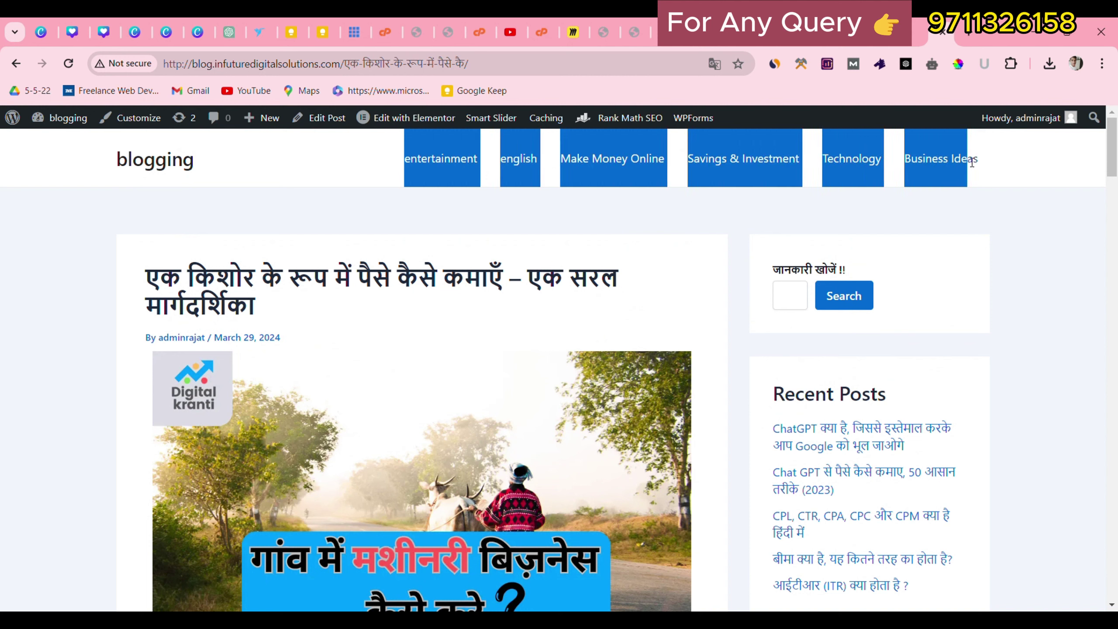
Select the site title and the six-category header menu text to inspect them.
drag(60, 162, 213, 159)
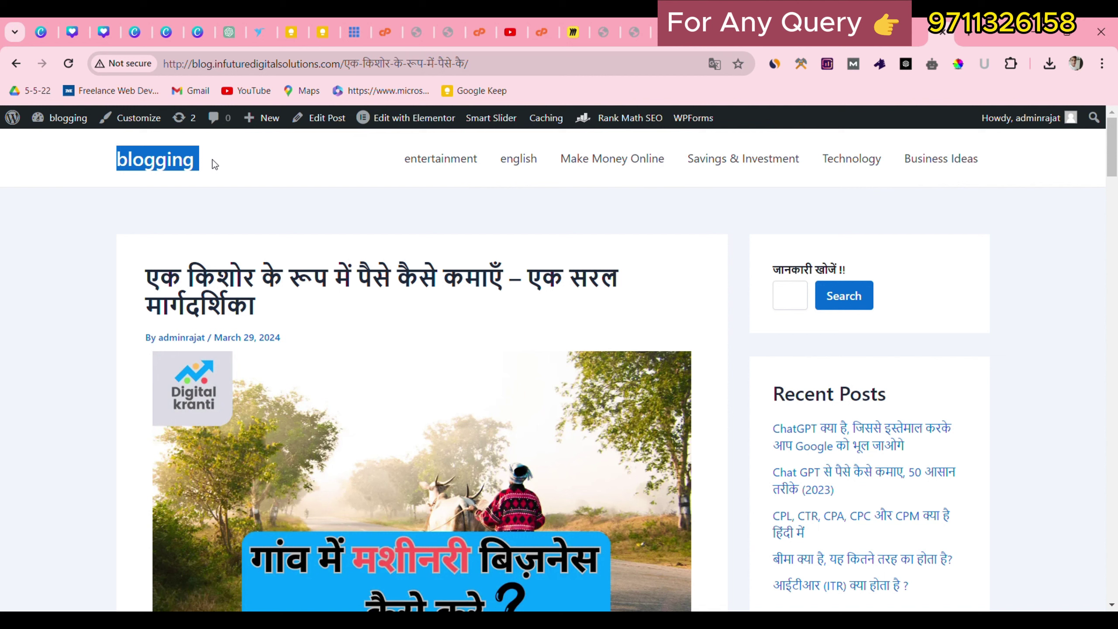
click(213, 159)
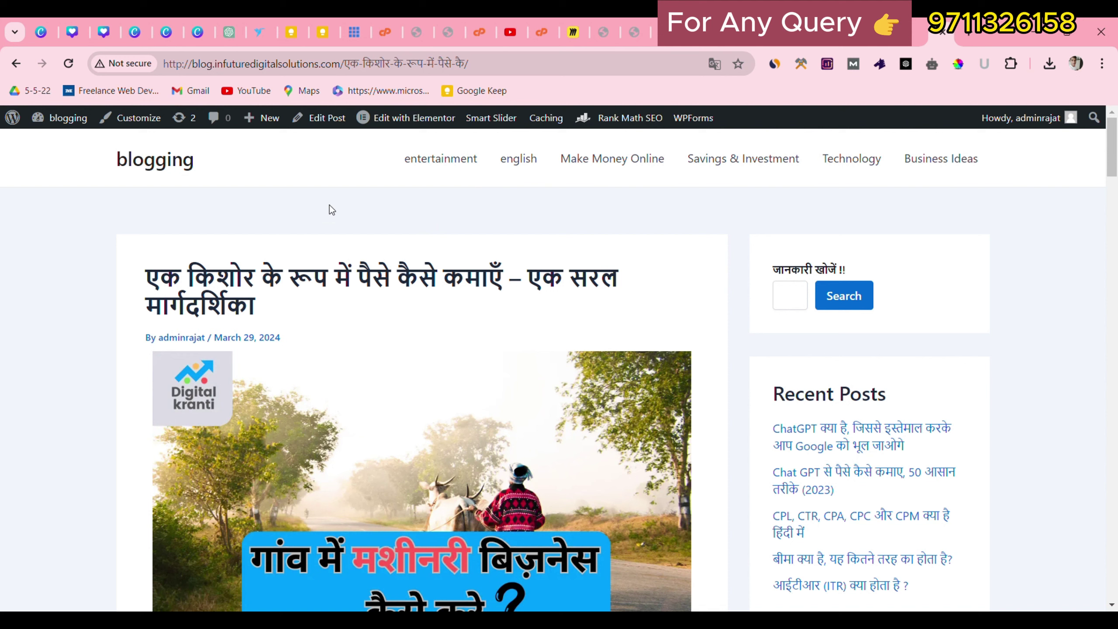
drag(352, 152, 972, 181)
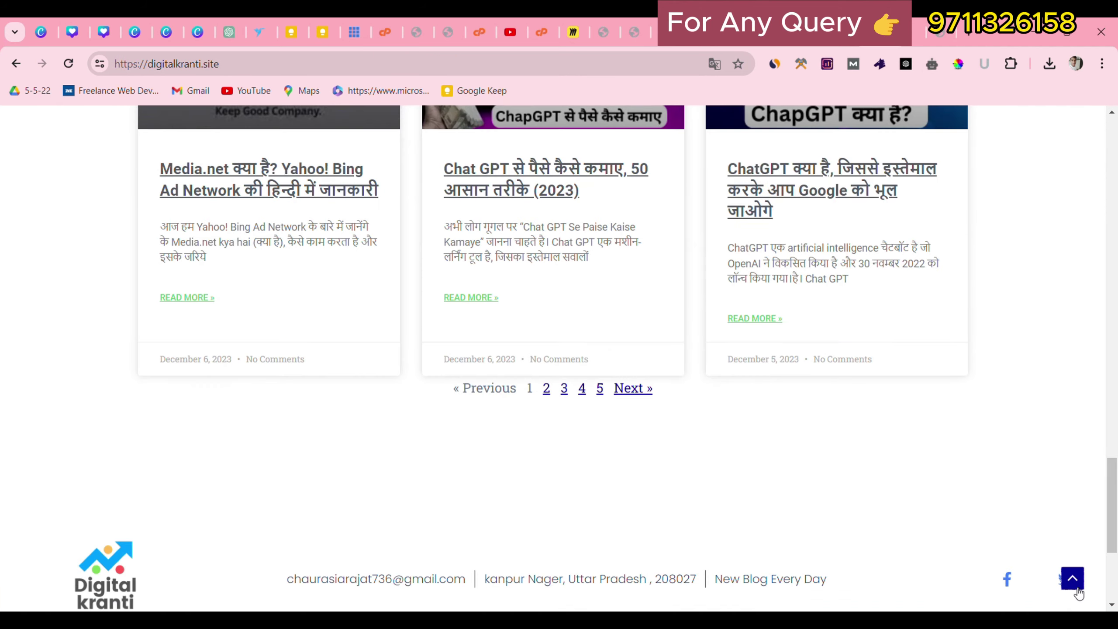
Inspect the digitalkranti.site footer's four page links, logo and contact details.
scroll(1007, 501, up, 10)
scroll(1007, 503, up, 10)
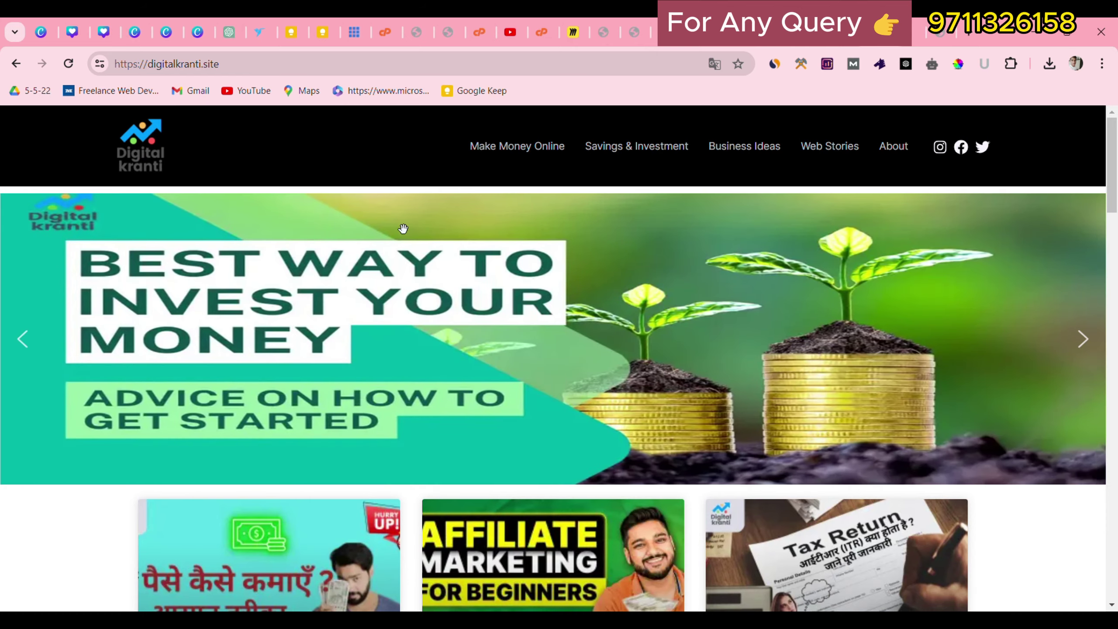
scroll(404, 229, down, 15)
scroll(404, 233, down, 12)
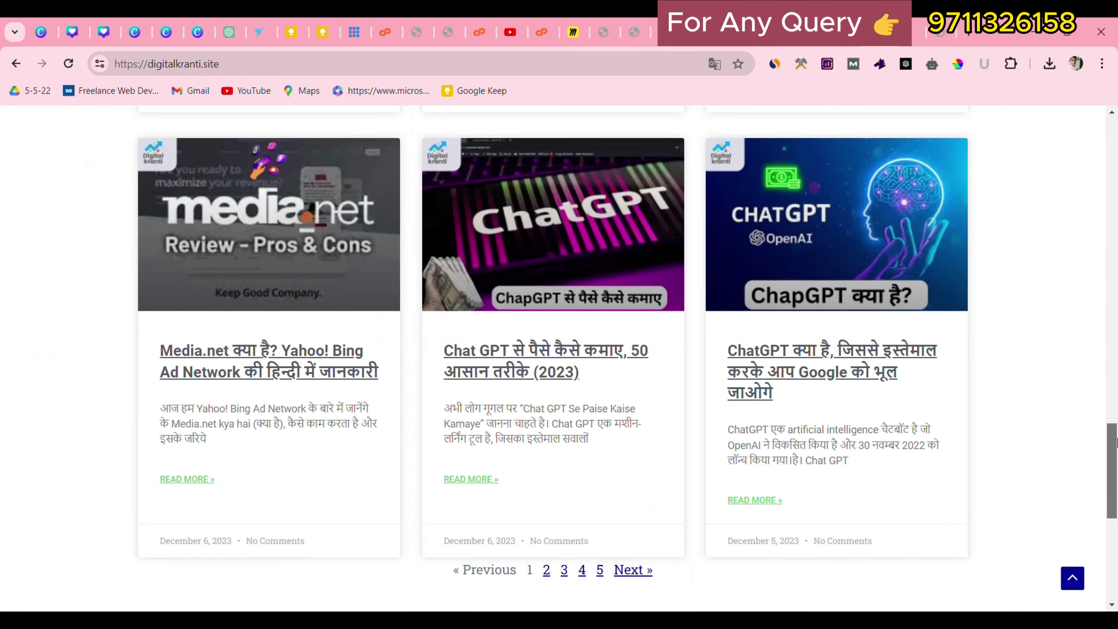
scroll(713, 409, down, 3)
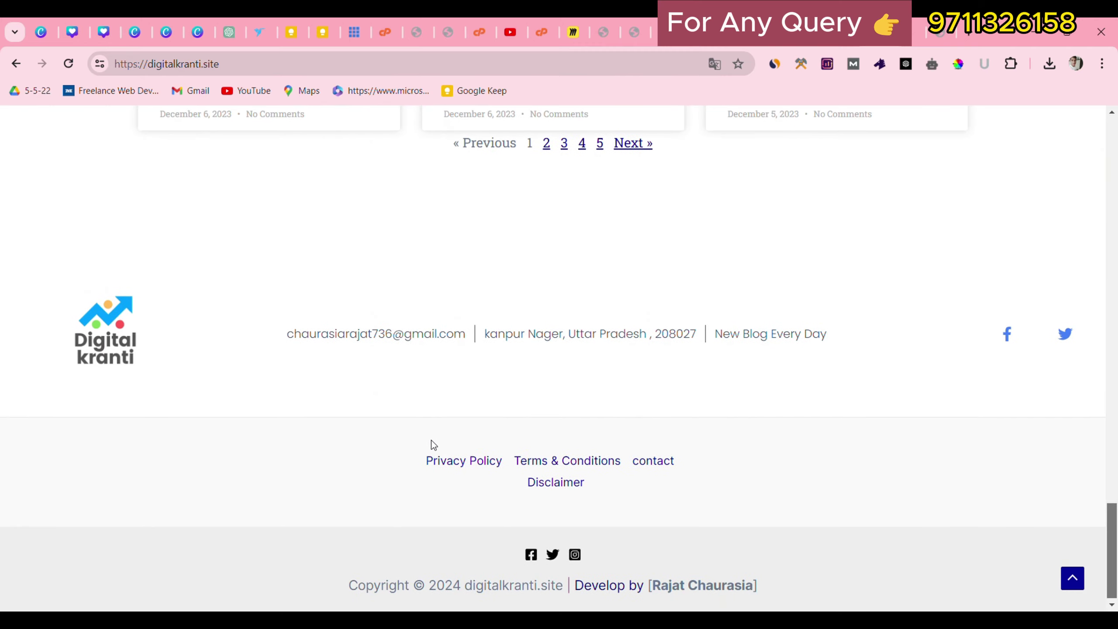
drag(380, 450, 606, 523)
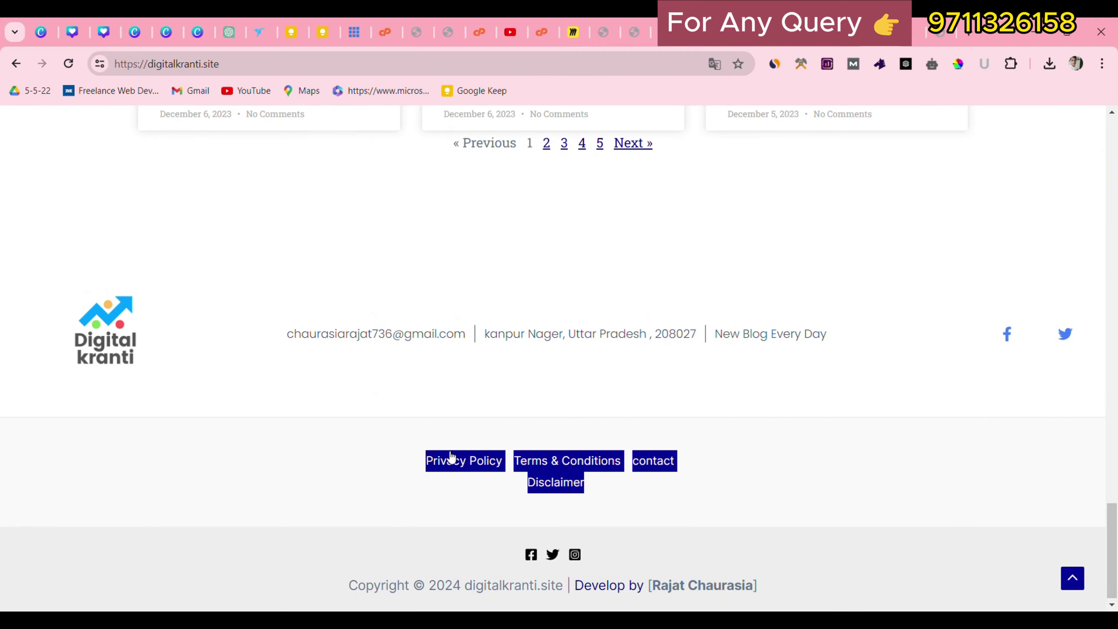
drag(361, 434, 674, 554)
drag(32, 257, 962, 346)
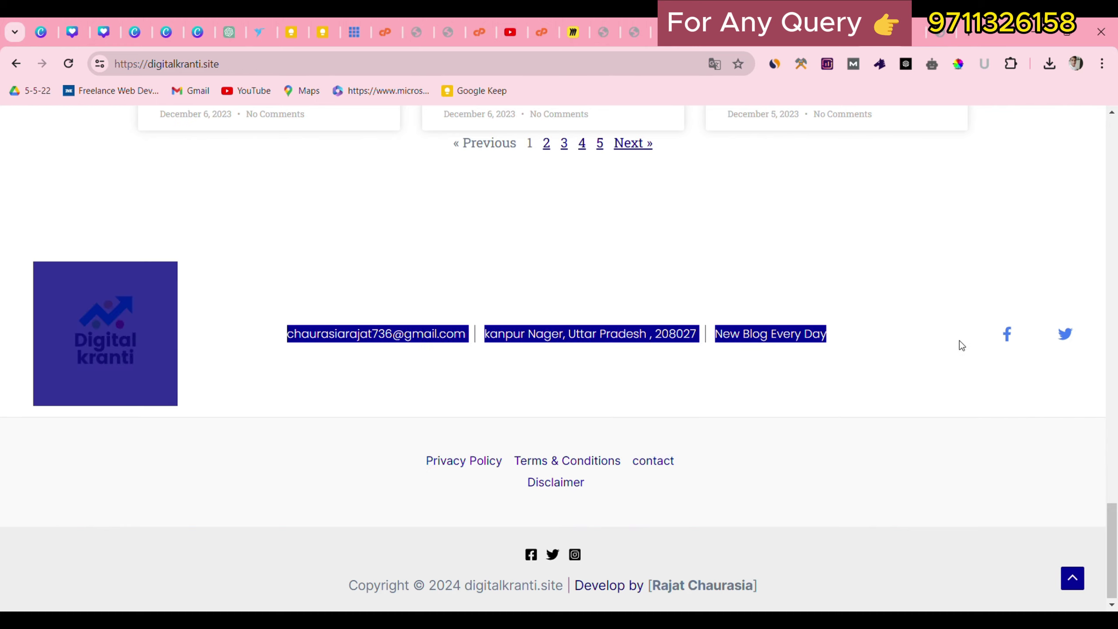
click(929, 448)
Glance at the Bluehost admin tab, then check the blog's footer copyright line.
drag(1116, 541, 1084, 23)
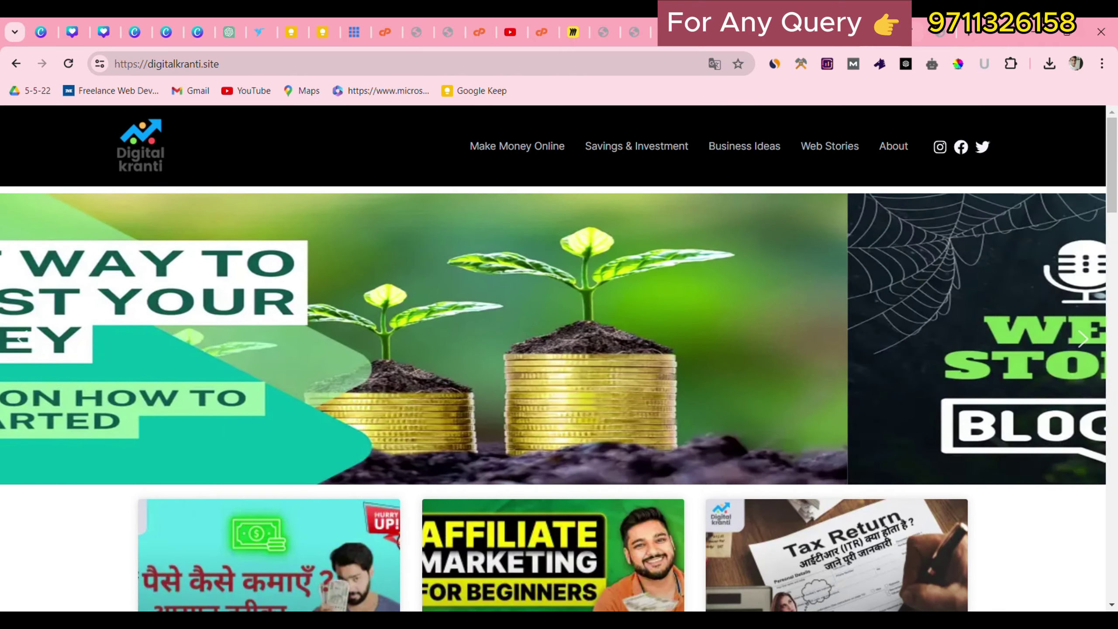
click(928, 32)
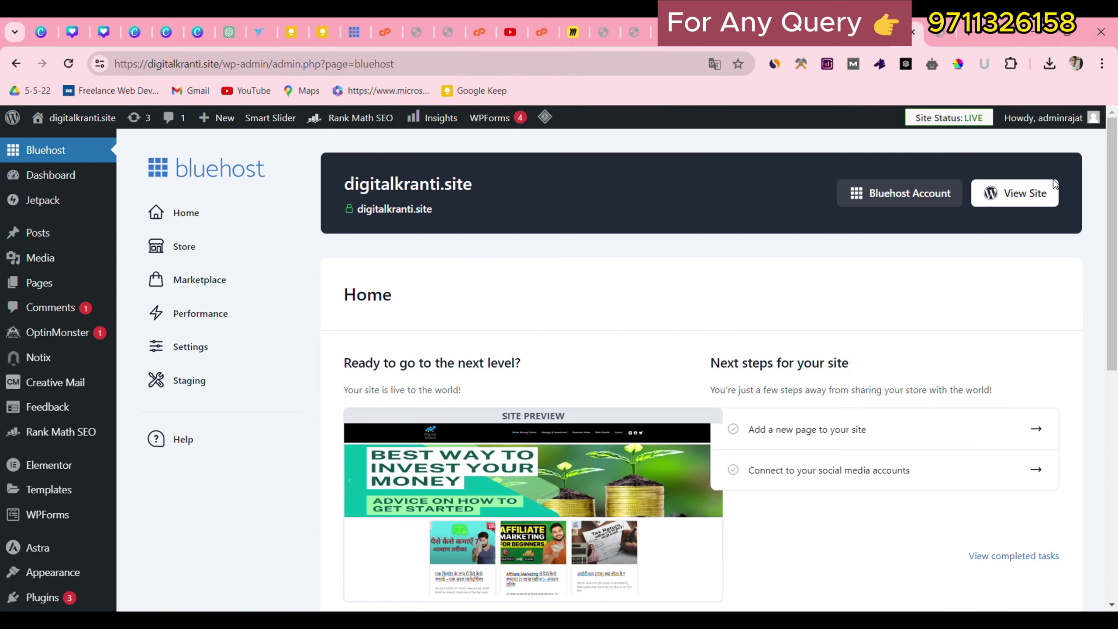
click(928, 32)
scroll(985, 569, down, 20)
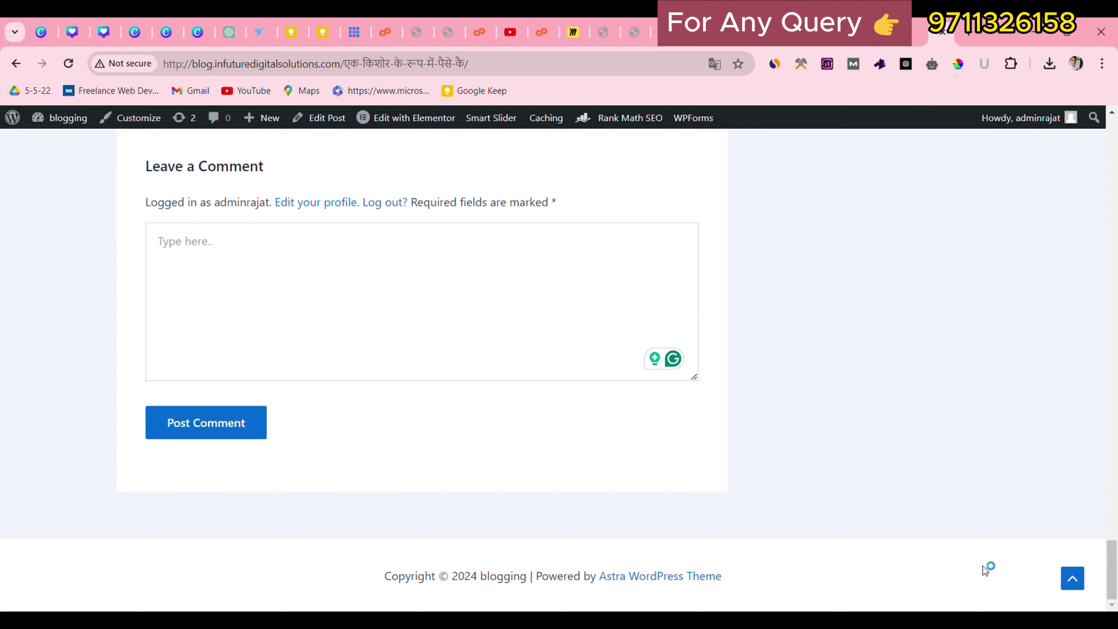
drag(385, 561, 727, 600)
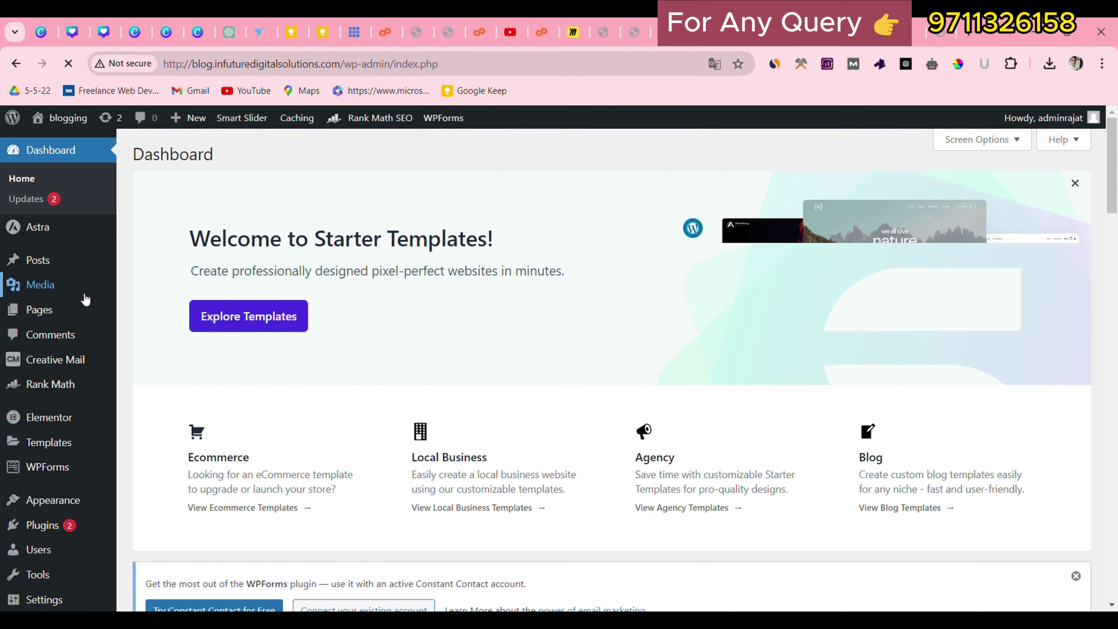
In the theme Customizer's Footer Builder, select the Copyright element for editing.
scroll(66, 292, down, 3)
scroll(60, 291, down, 6)
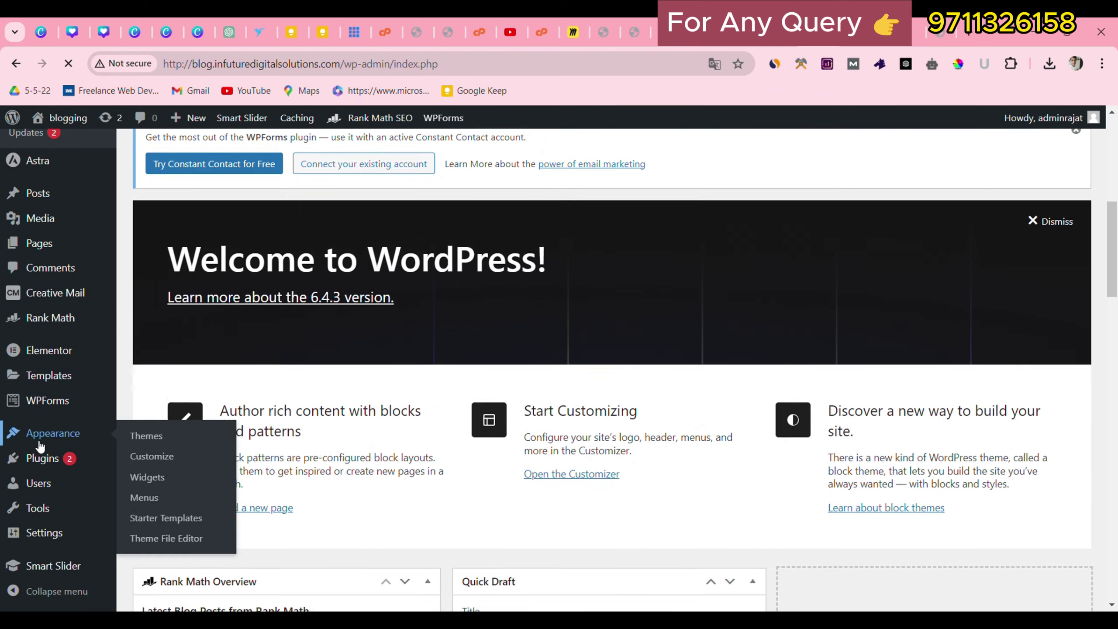
scroll(43, 444, down, 3)
mouse_move(42, 460)
mouse_move(44, 436)
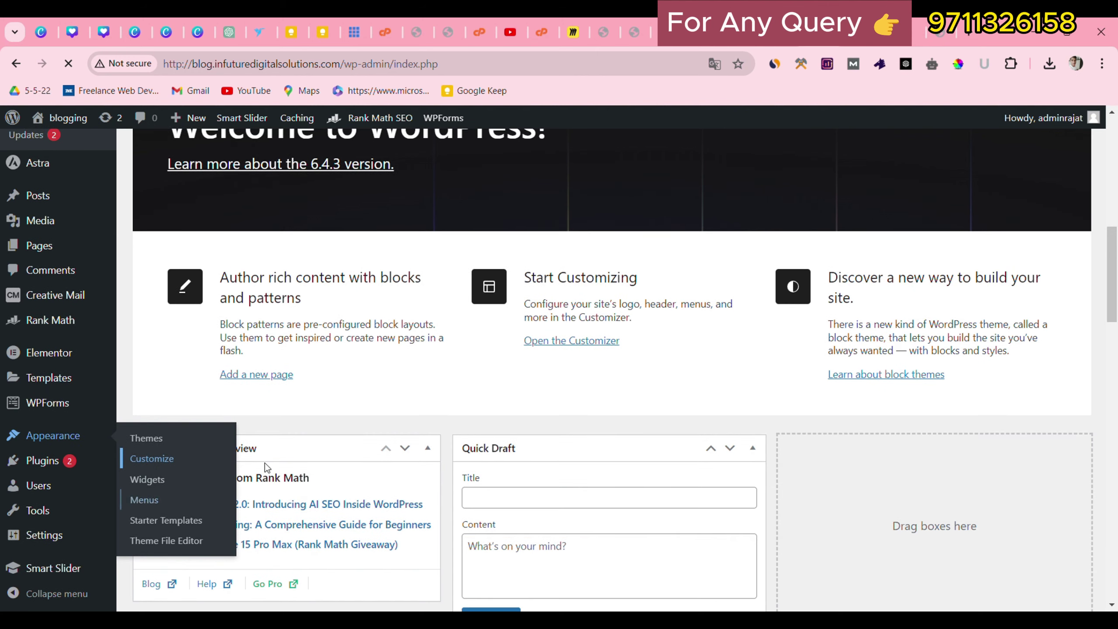
click(129, 451)
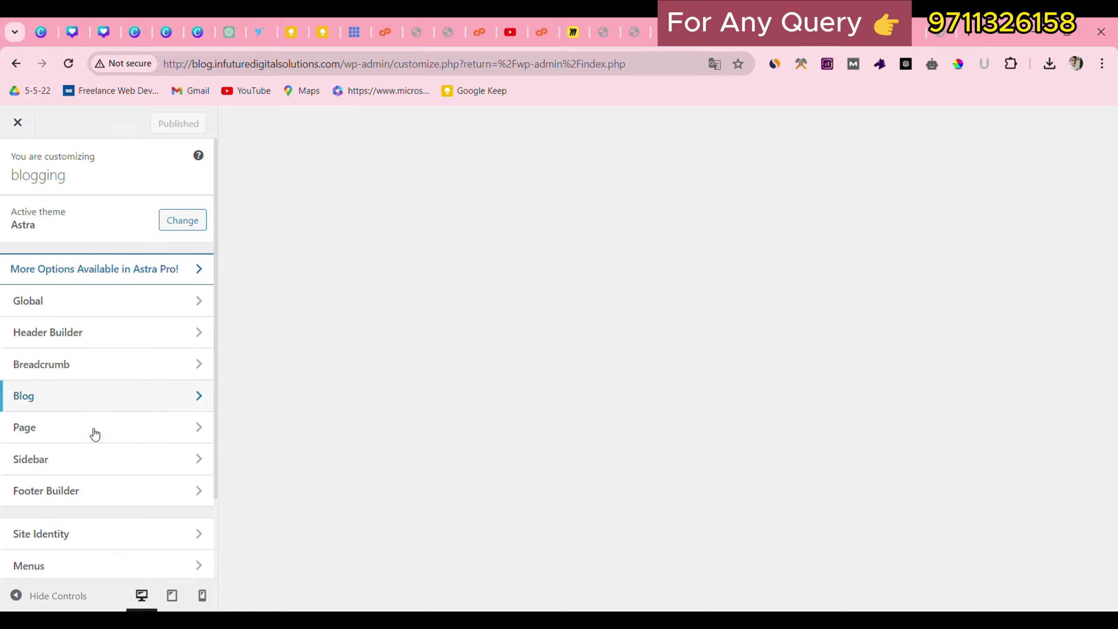
scroll(94, 435, down, 1)
scroll(96, 446, down, 2)
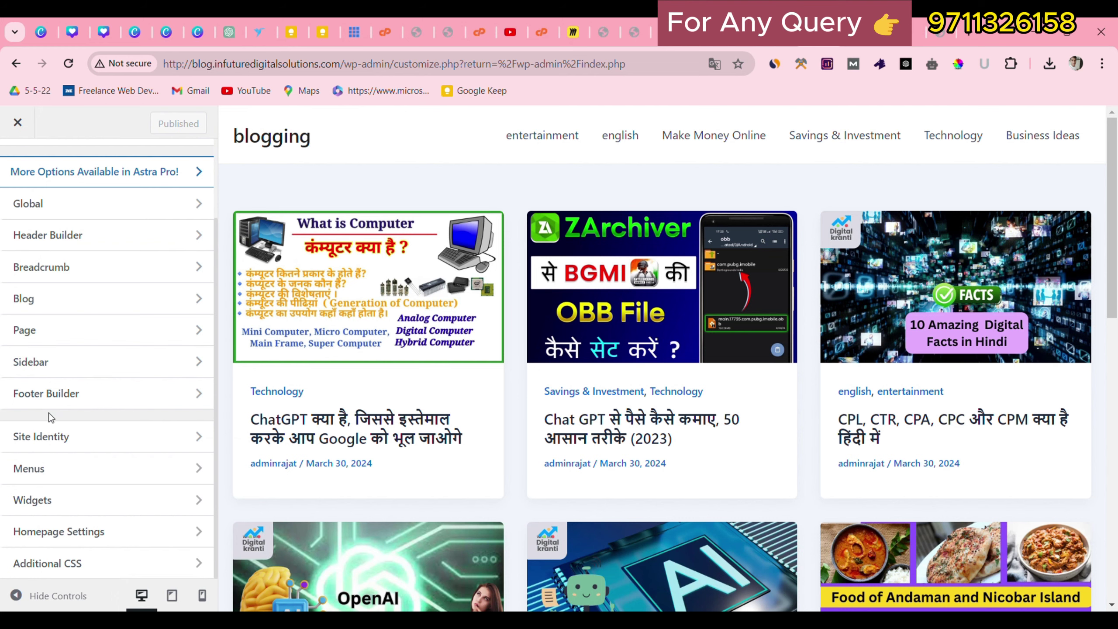
click(76, 390)
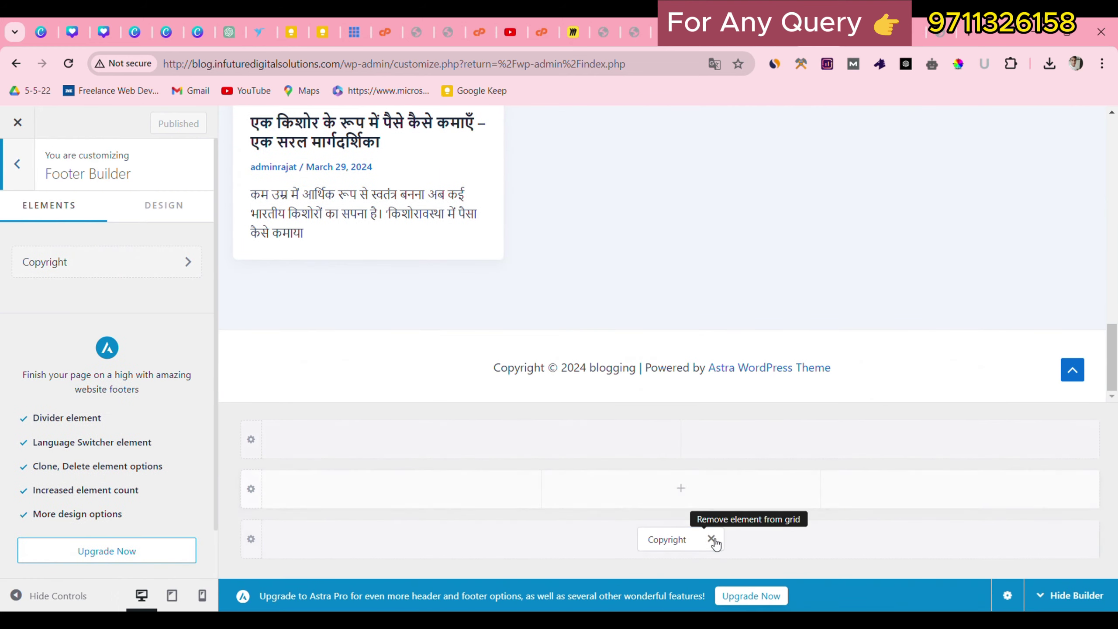
click(667, 537)
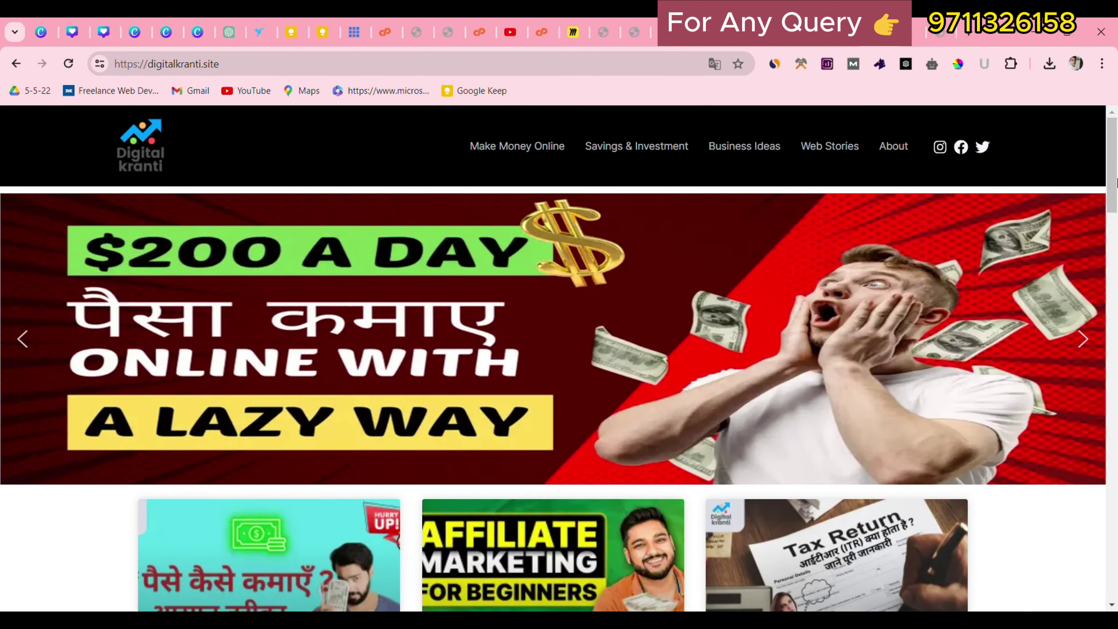
scroll(1116, 182, down, 20)
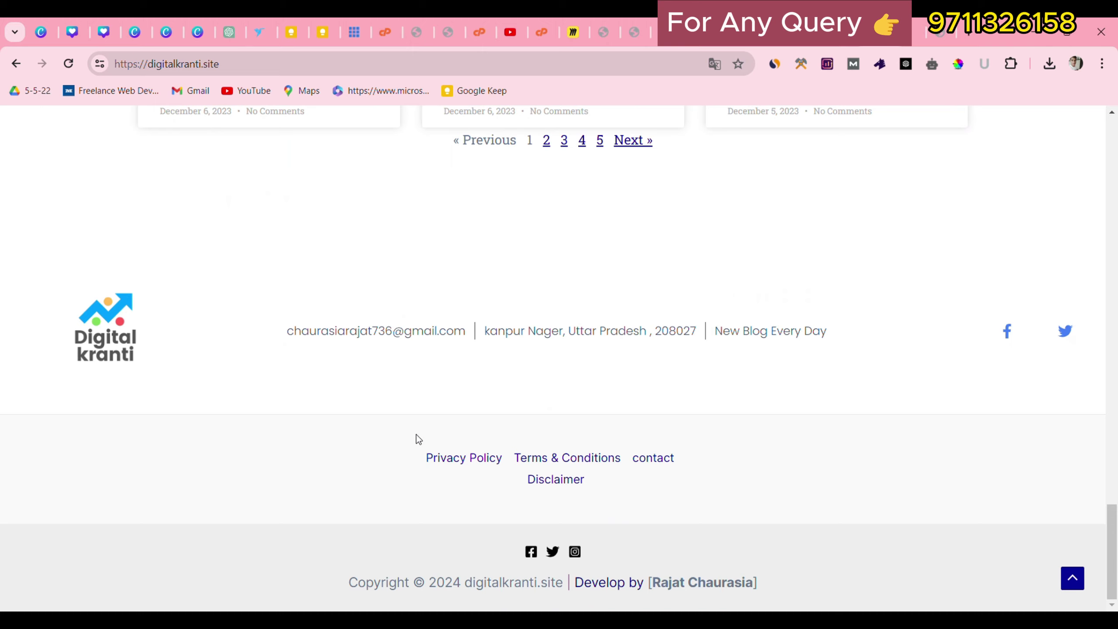
drag(418, 438, 621, 493)
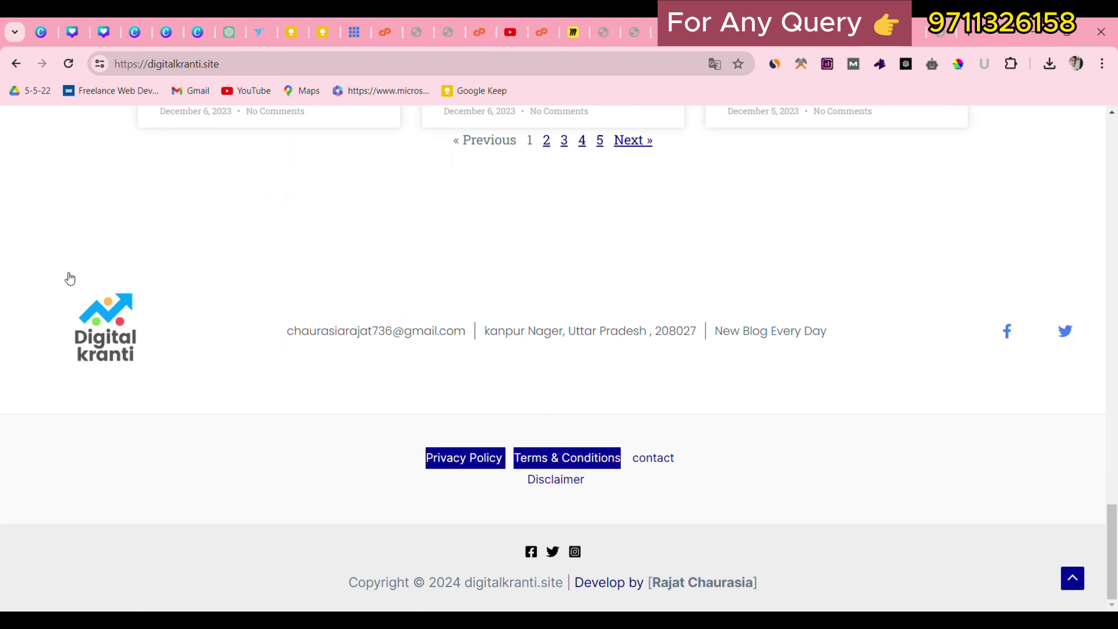
drag(73, 277, 790, 391)
drag(440, 457, 695, 553)
click(671, 509)
drag(68, 269, 416, 342)
drag(315, 373, 1091, 299)
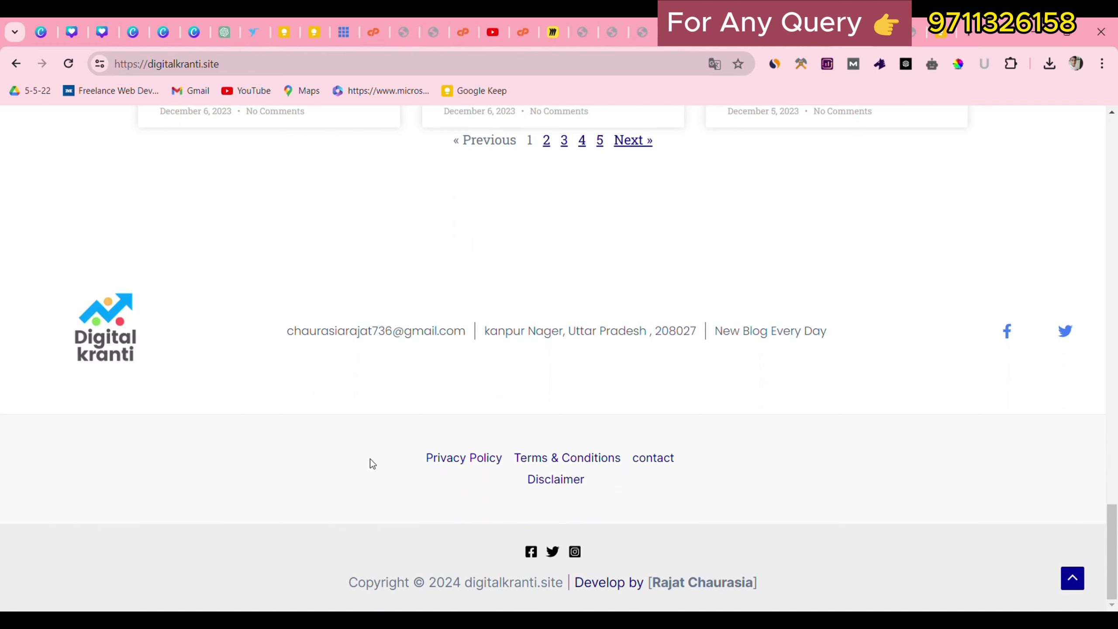
drag(369, 464, 738, 507)
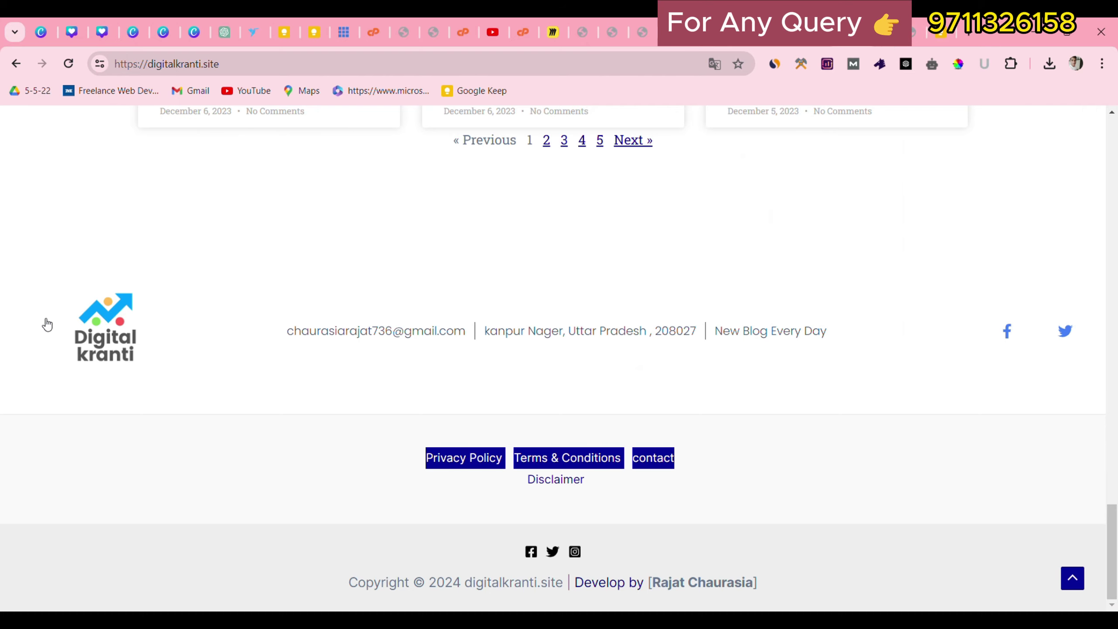
click(261, 274)
In Widgets, expand Footer Bar Sections 1 and 2 and start adding a block to Section 1.
click(620, 42)
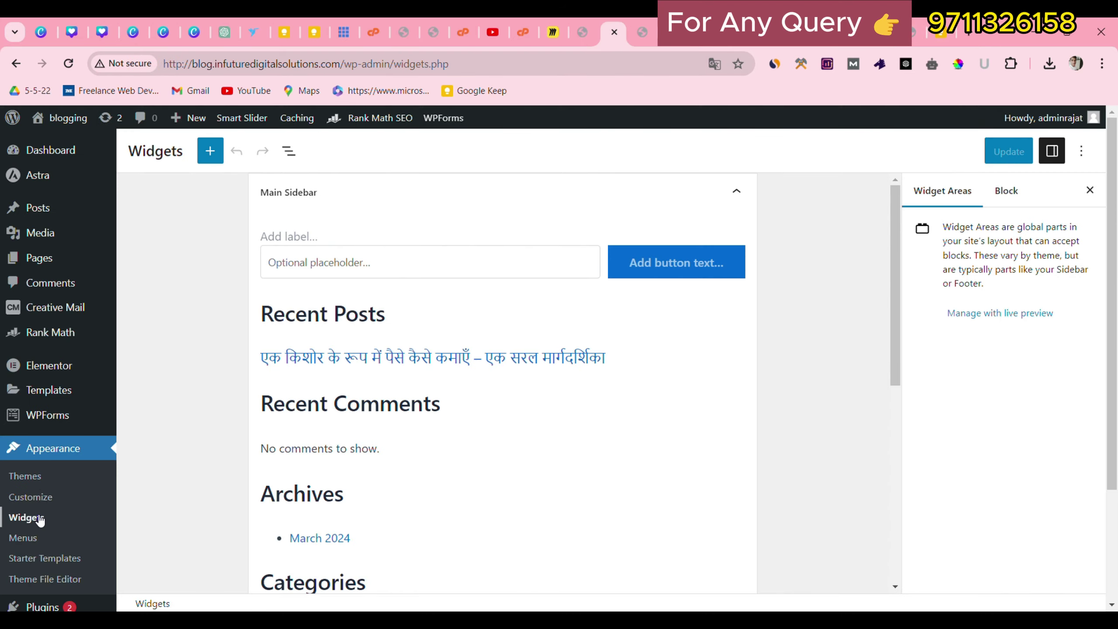
scroll(374, 474, down, 5)
scroll(562, 465, down, 4)
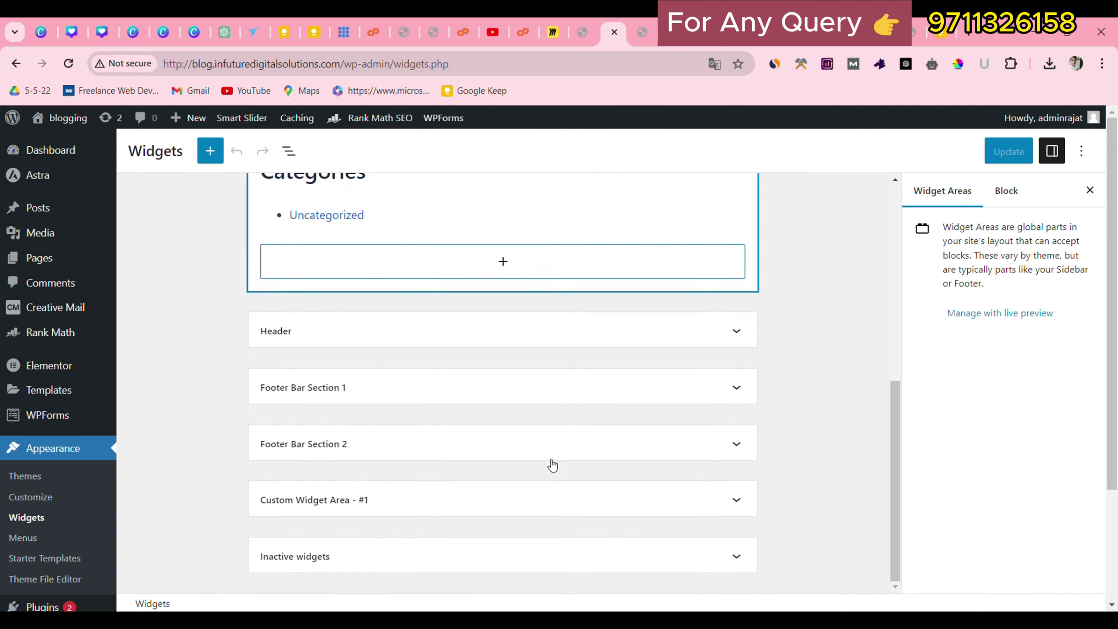
scroll(382, 466, down, 3)
click(377, 401)
click(371, 505)
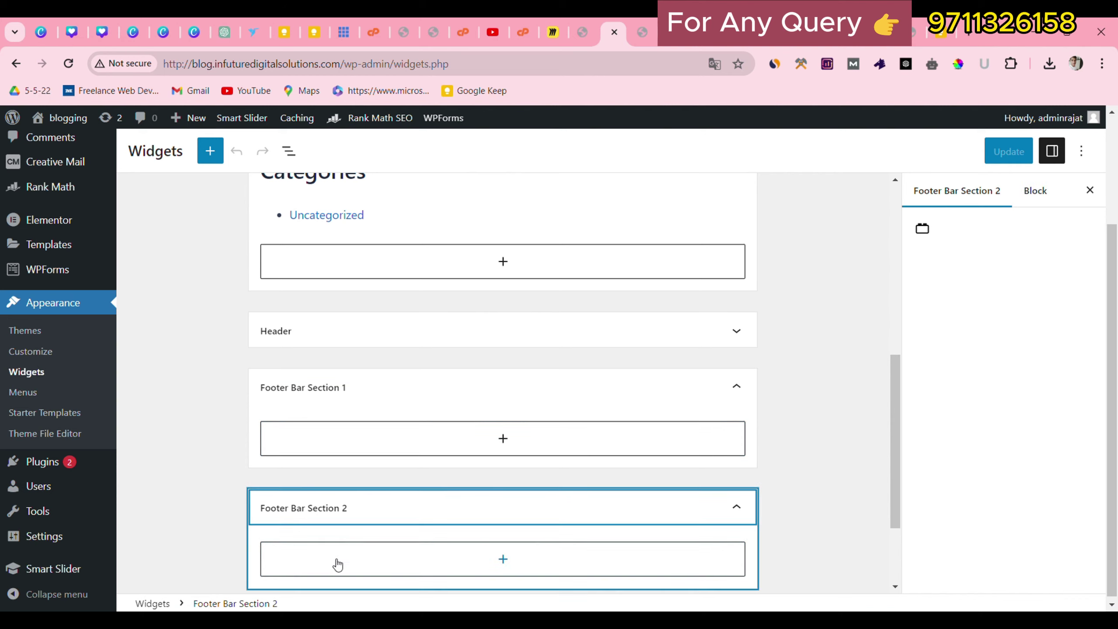
click(517, 399)
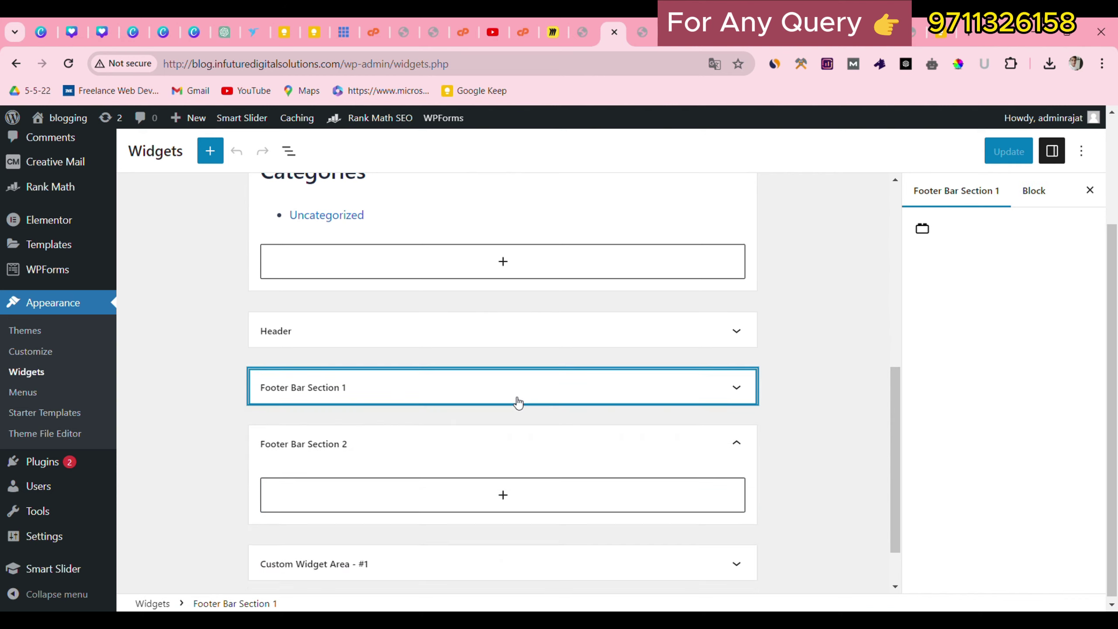
click(518, 402)
click(532, 451)
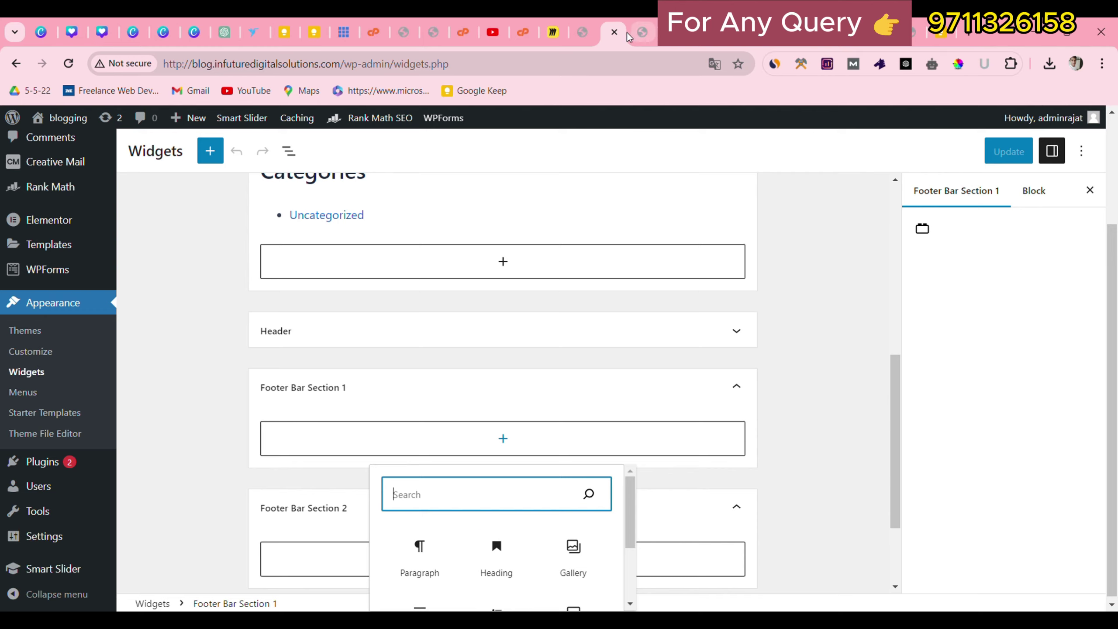
drag(608, 40, 788, 45)
click(790, 37)
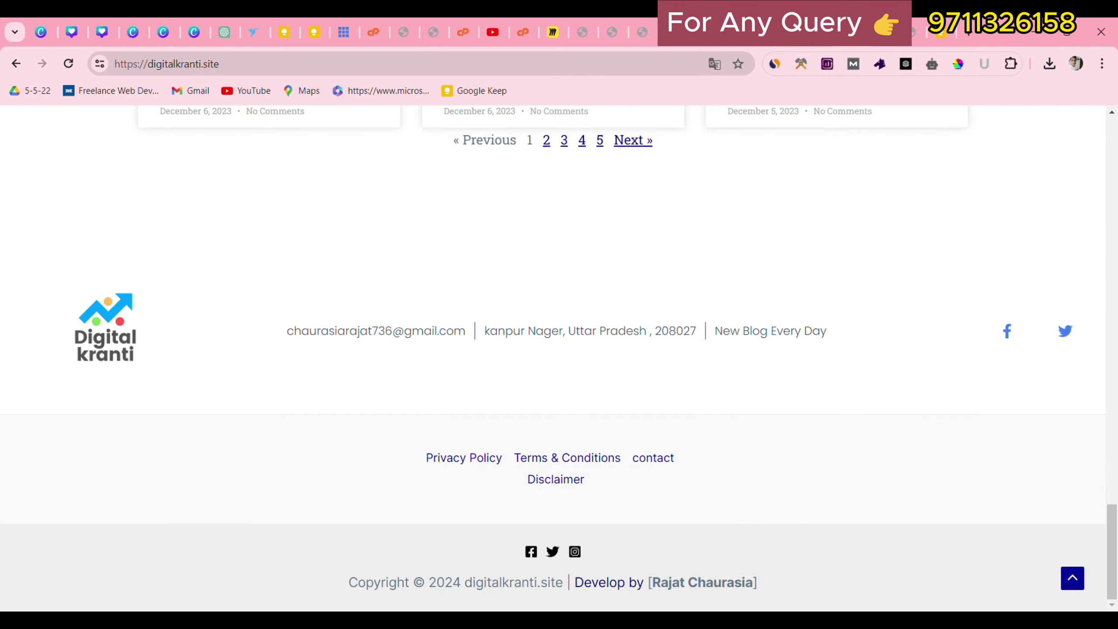
drag(268, 318, 950, 310)
click(950, 310)
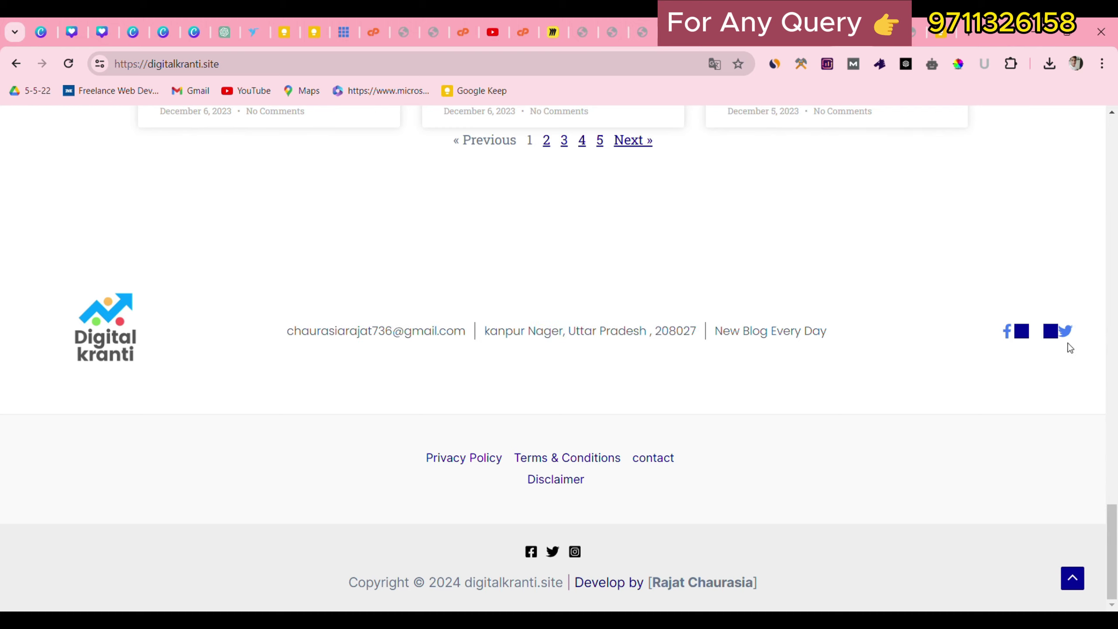
drag(372, 441, 687, 469)
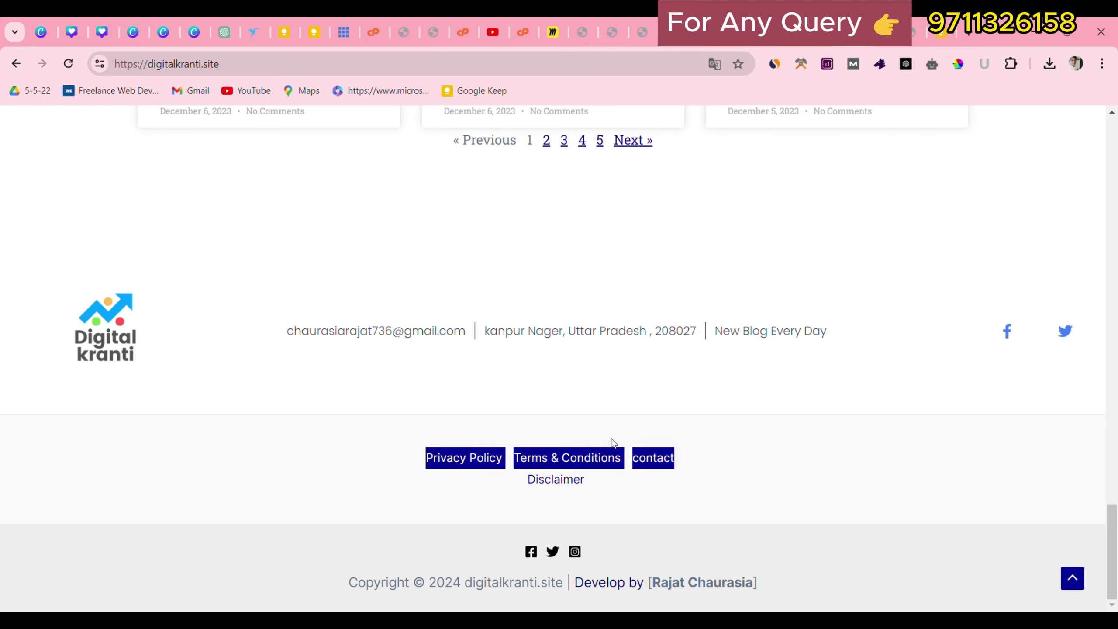
click(446, 428)
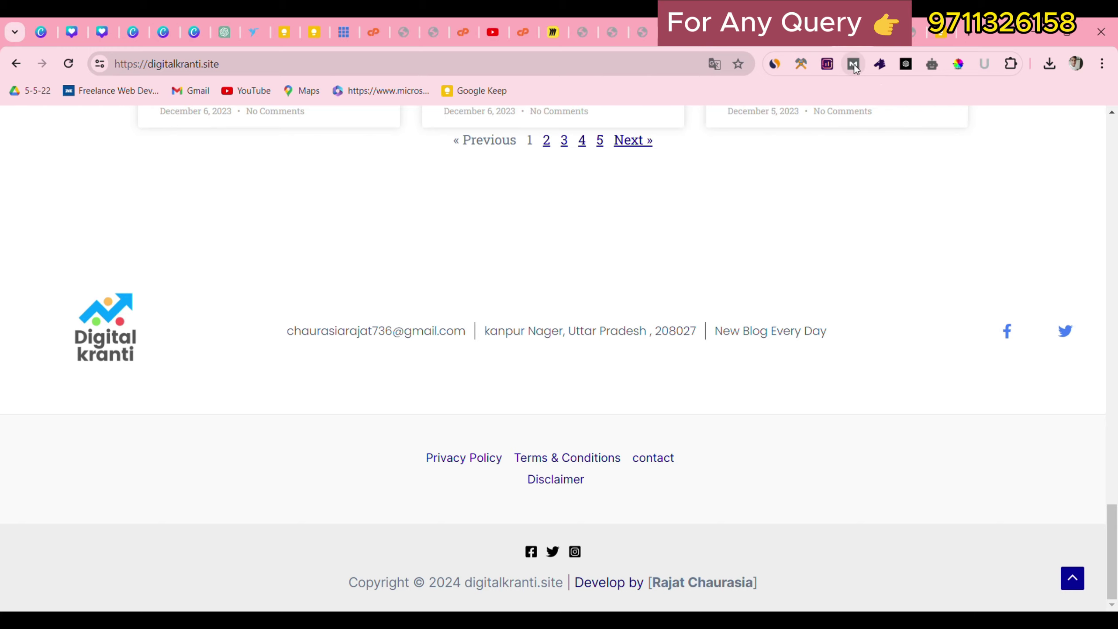
drag(441, 423, 670, 498)
Return to the Widgets screen and show the full block library for Footer Bar Section 1.
click(740, 32)
click(705, 32)
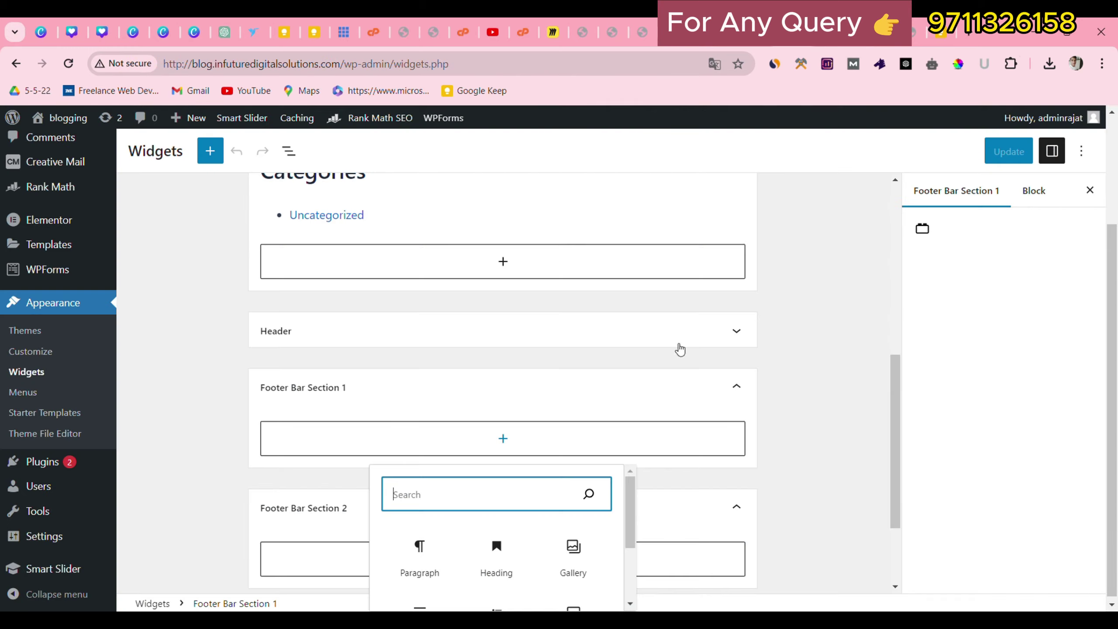
scroll(504, 550, down, 3)
click(502, 596)
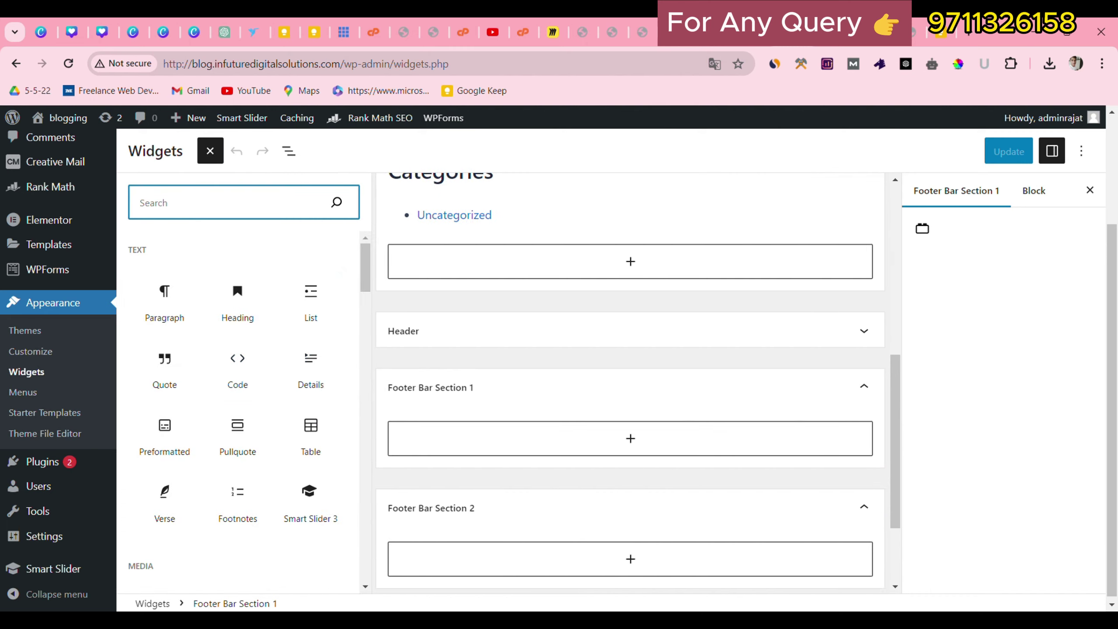
Check the reference footer's page links (Privacy Policy, Disclaimer, contact), then go to All Pages.
click(731, 32)
drag(418, 449, 703, 485)
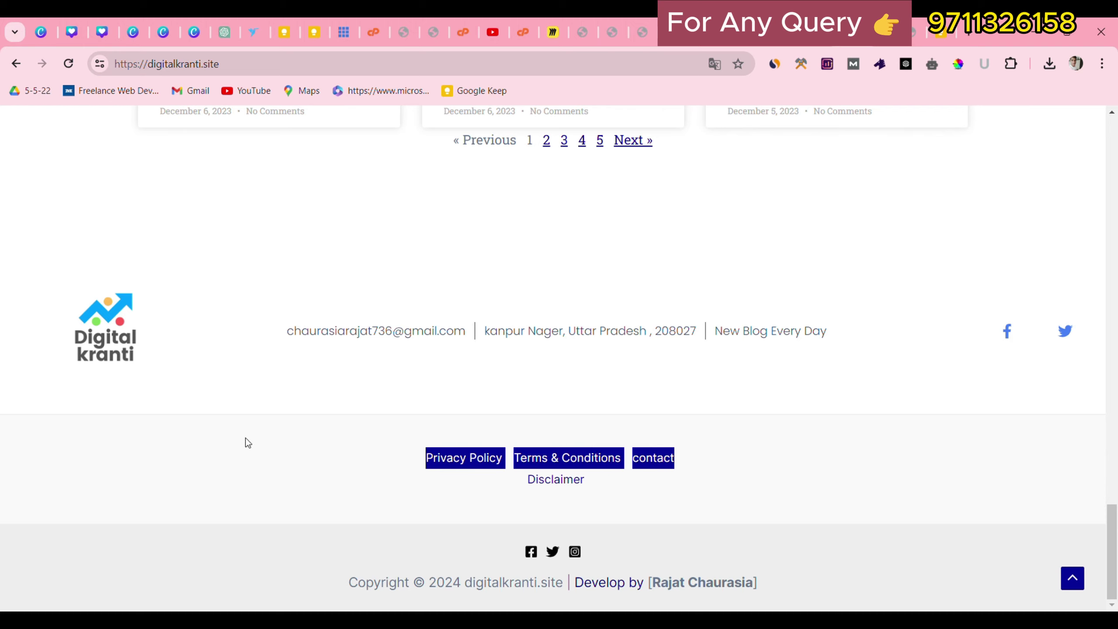
drag(393, 437, 597, 482)
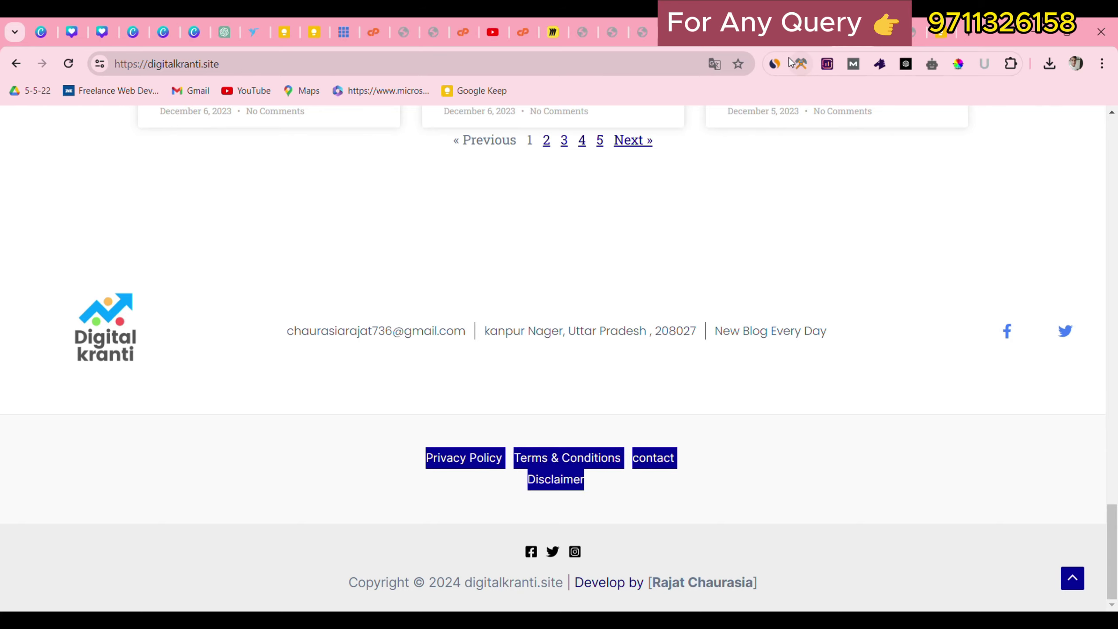
click(784, 46)
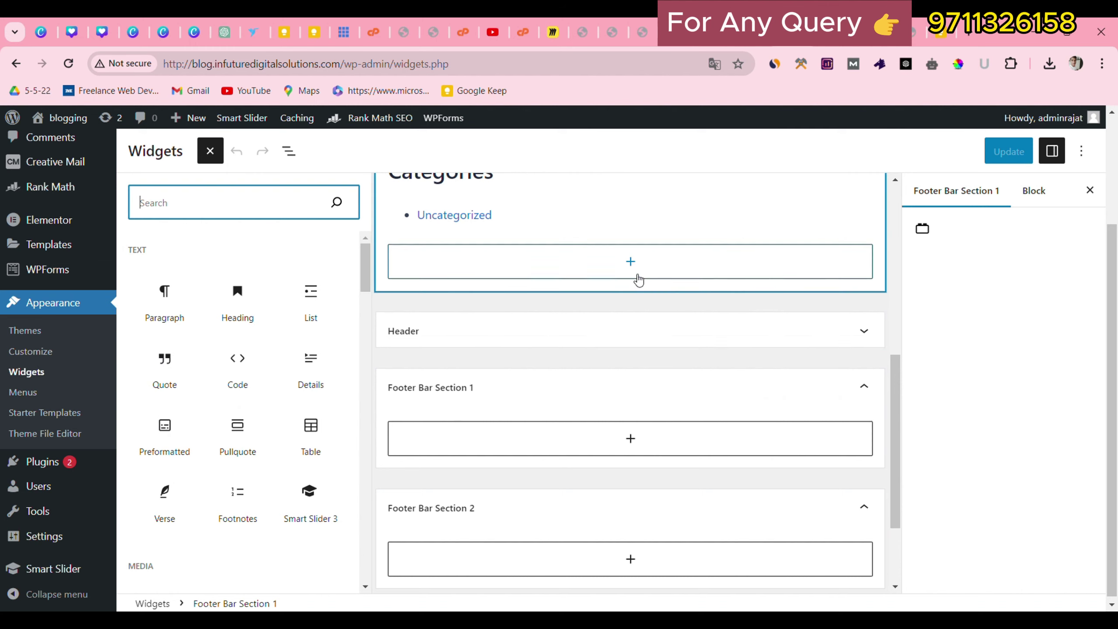
scroll(27, 260, up, 3)
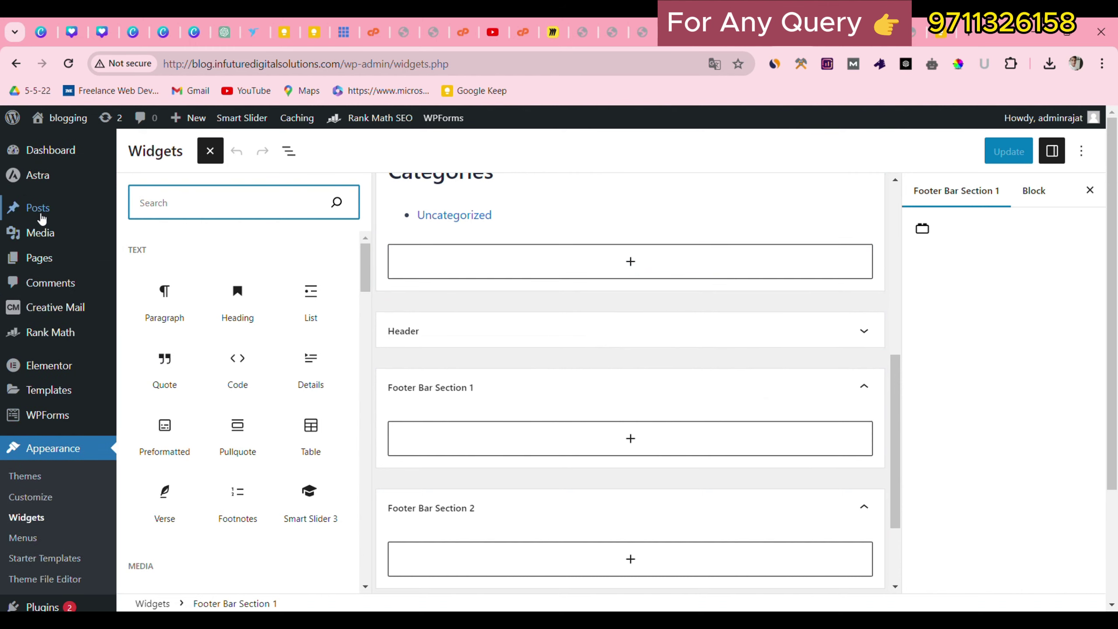
click(146, 262)
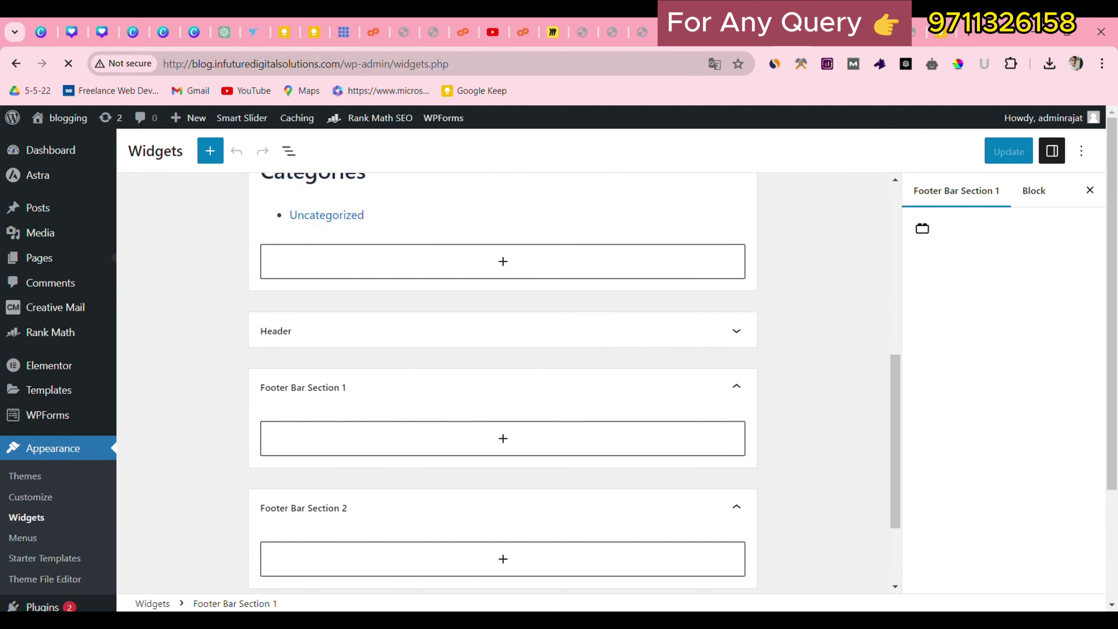
Look over the seven pages in the list, then go to Appearance > Menus.
scroll(517, 448, down, 3)
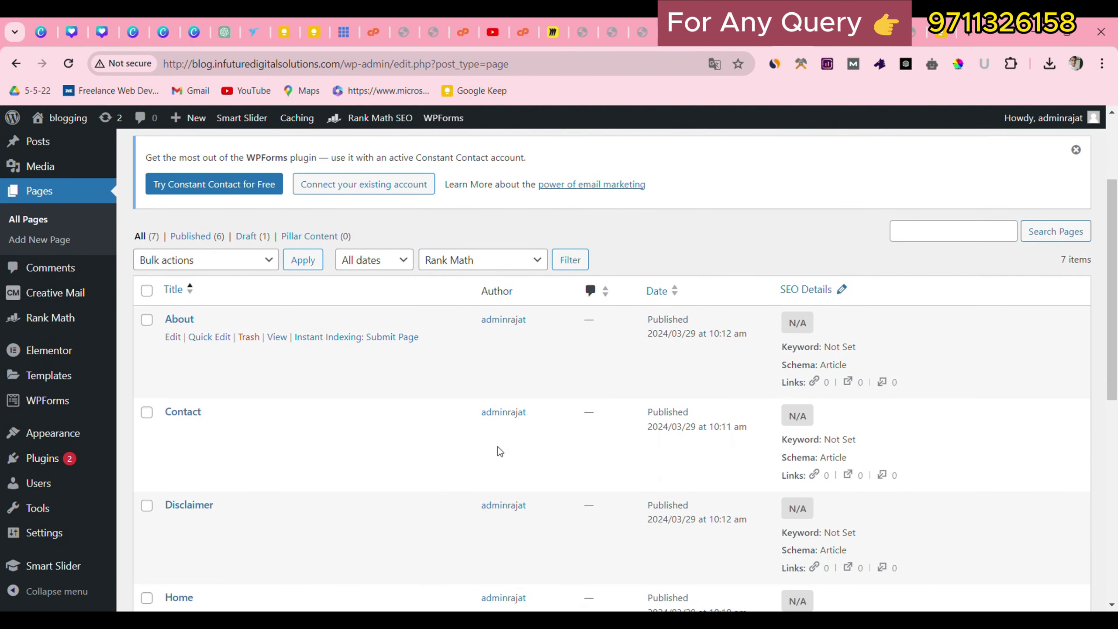
scroll(466, 447, down, 3)
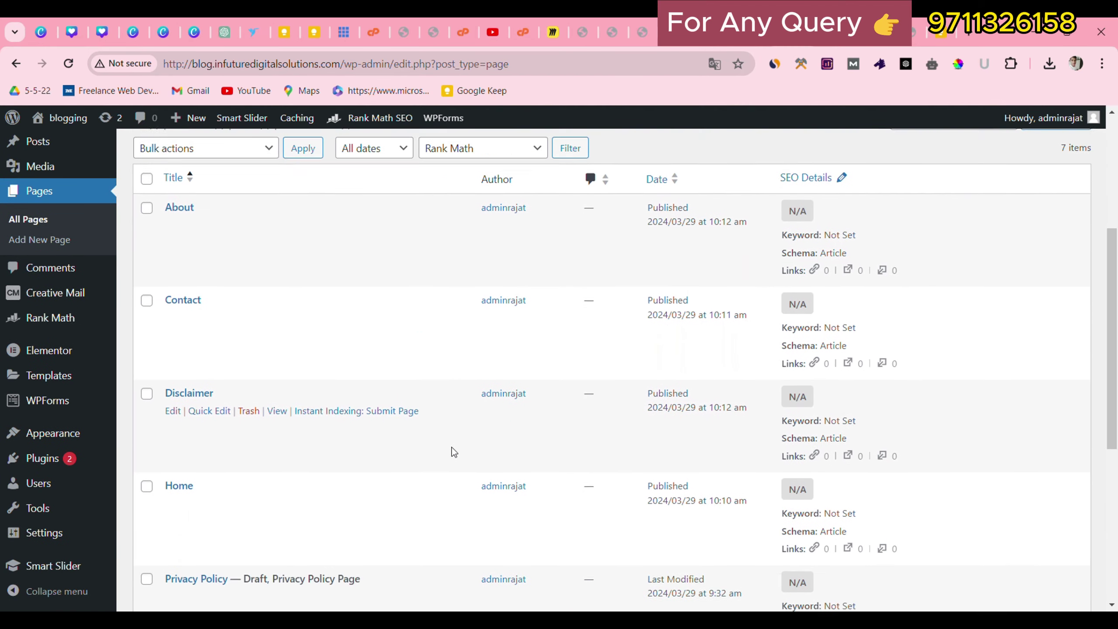
scroll(346, 441, down, 2)
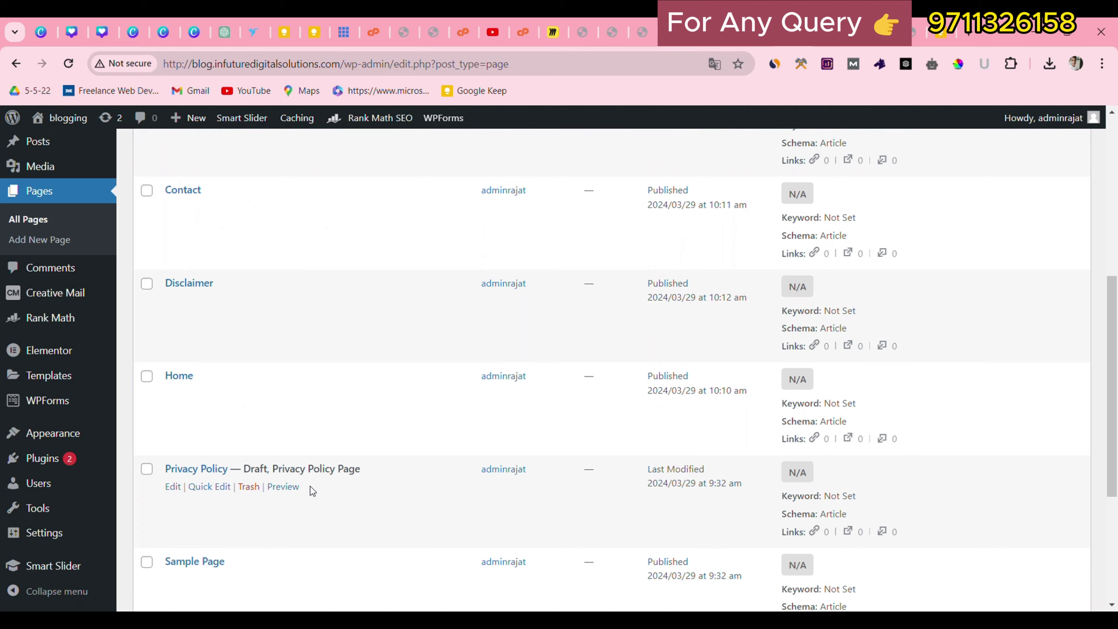
scroll(310, 485, down, 3)
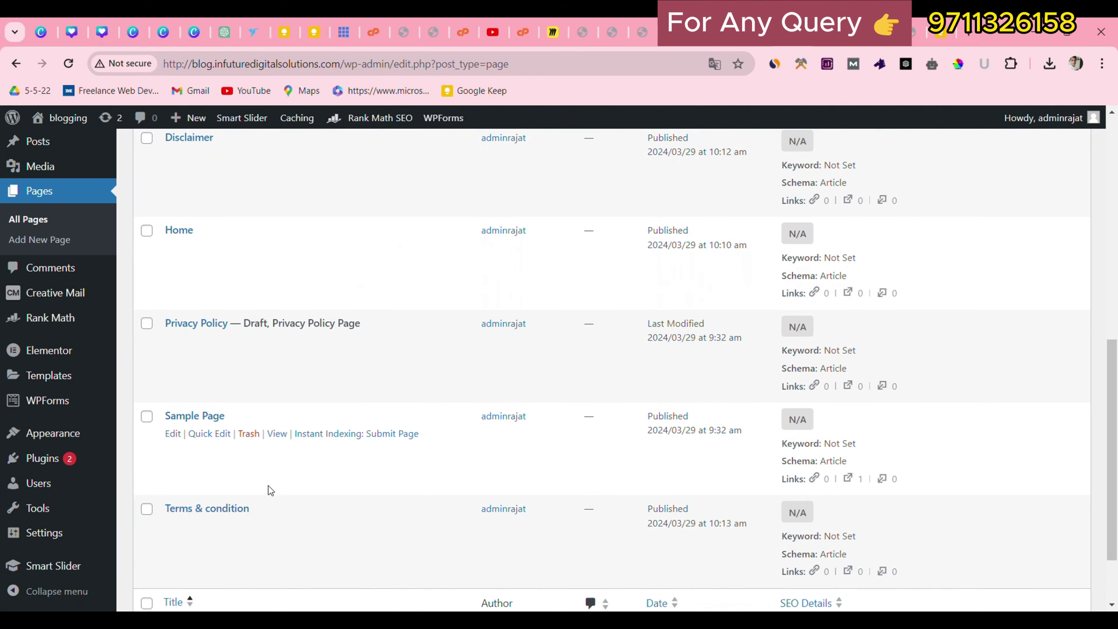
scroll(269, 483, up, 5)
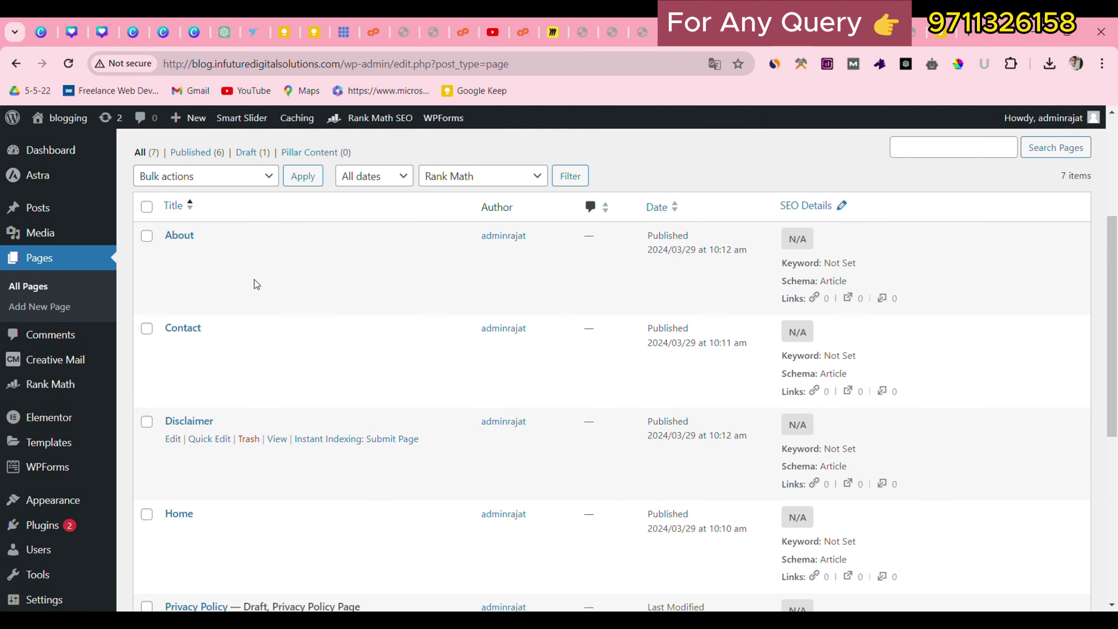
scroll(211, 374, down, 5)
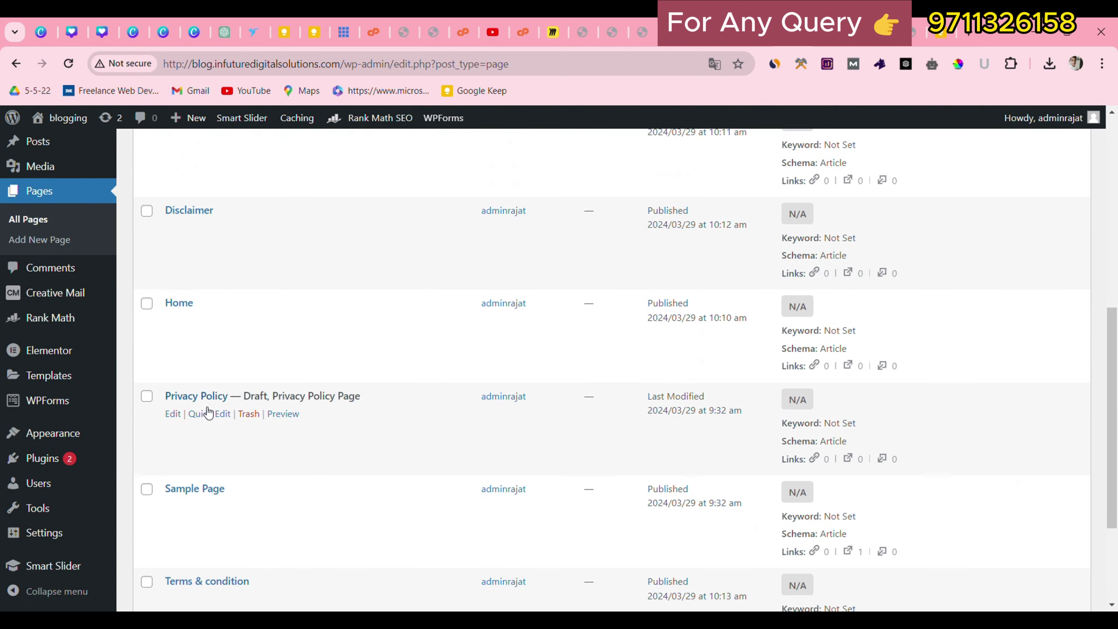
scroll(234, 317, up, 2)
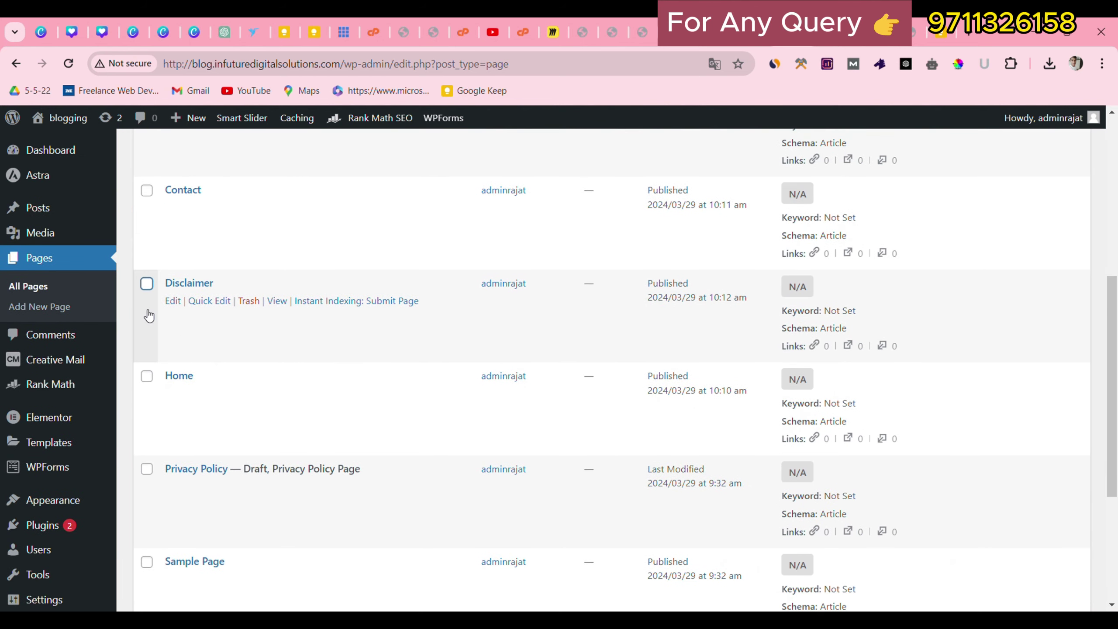
scroll(55, 357, up, 3)
scroll(70, 460, down, 3)
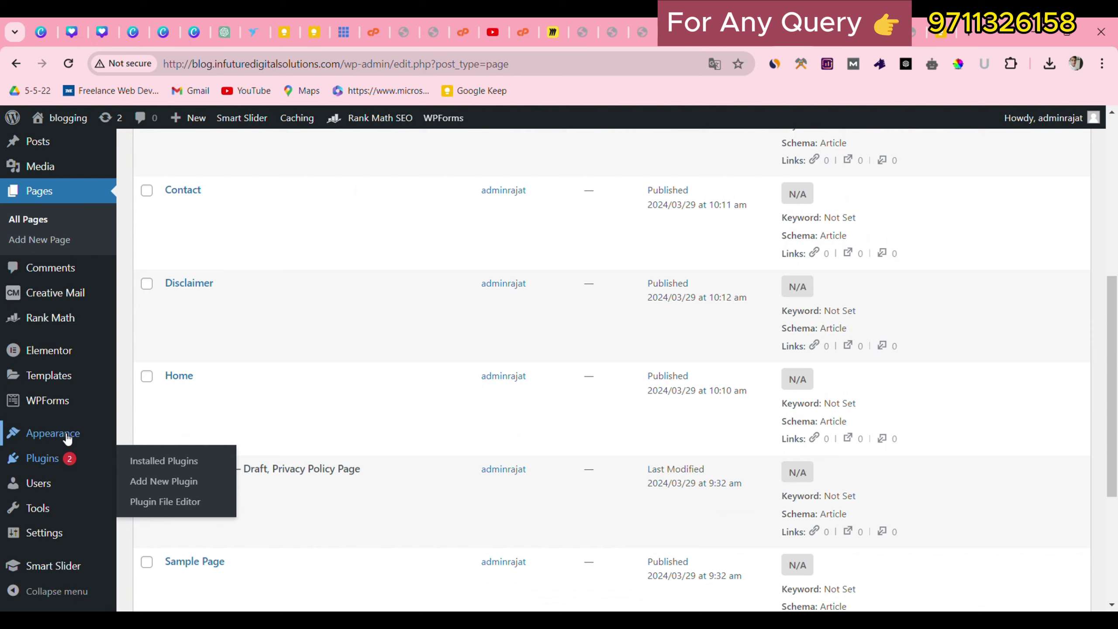
mouse_move(66, 436)
click(150, 500)
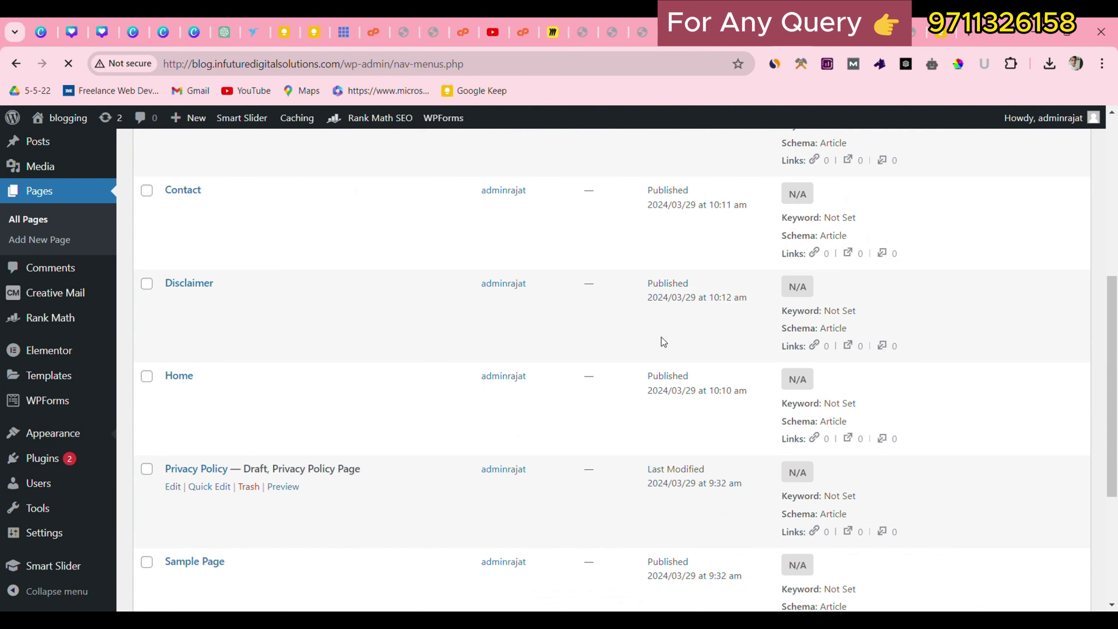
Start a new menu and create it with the name 'footer main'.
scroll(476, 354, down, 3)
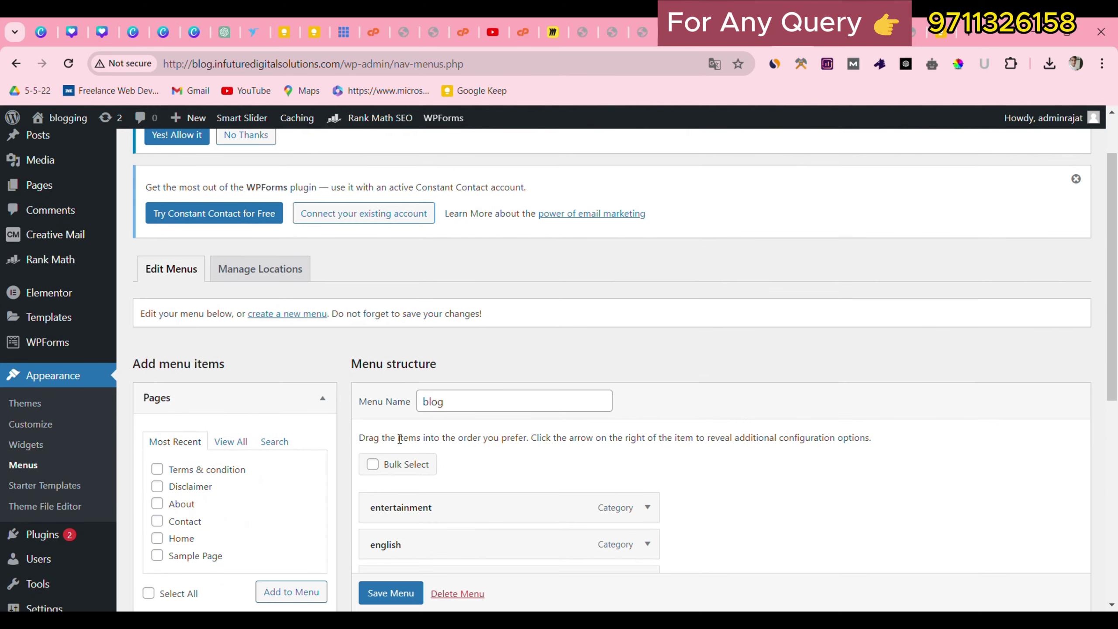
scroll(400, 439, down, 3)
scroll(402, 436, up, 5)
scroll(286, 361, down, 2)
click(271, 314)
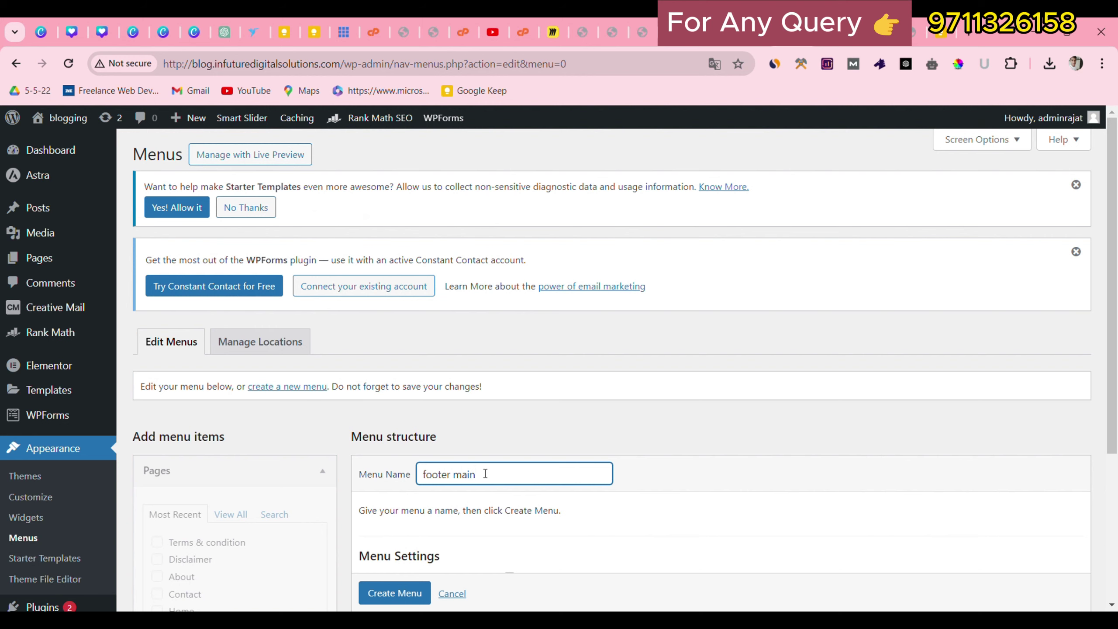
scroll(486, 473, down, 3)
click(394, 549)
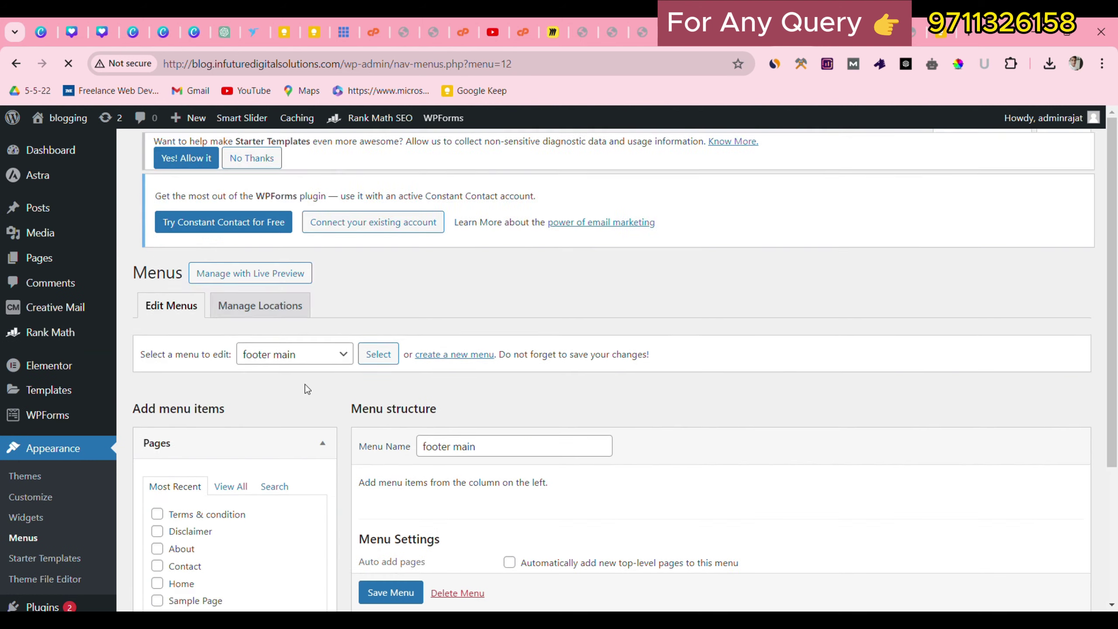
Add the Terms & condition, Contact and Disclaimer pages to the footer main menu.
scroll(305, 384, down, 4)
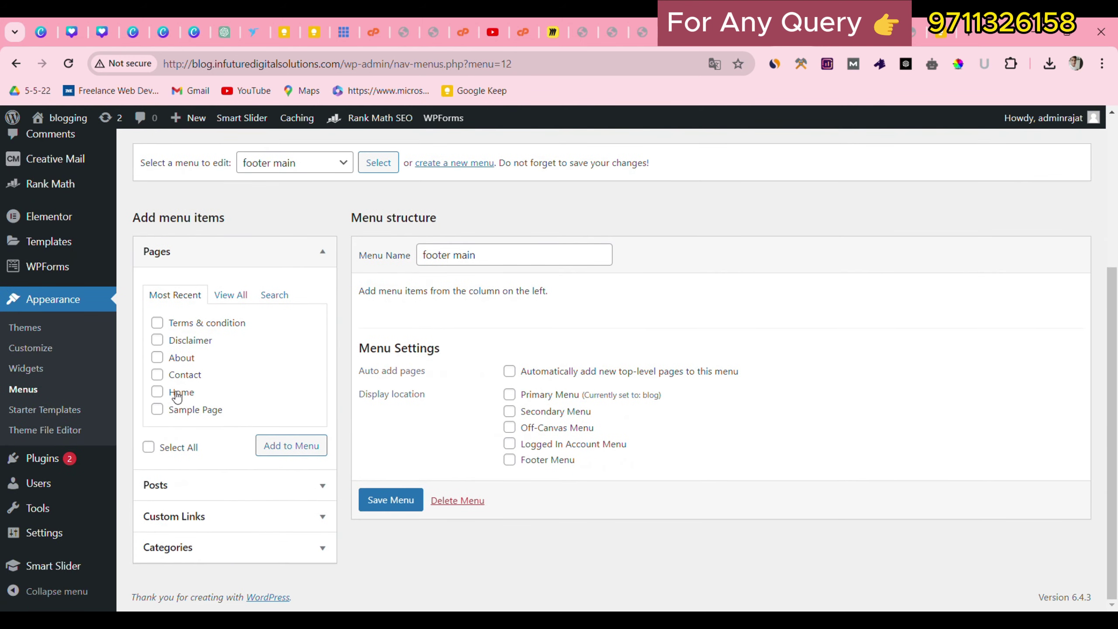
click(231, 296)
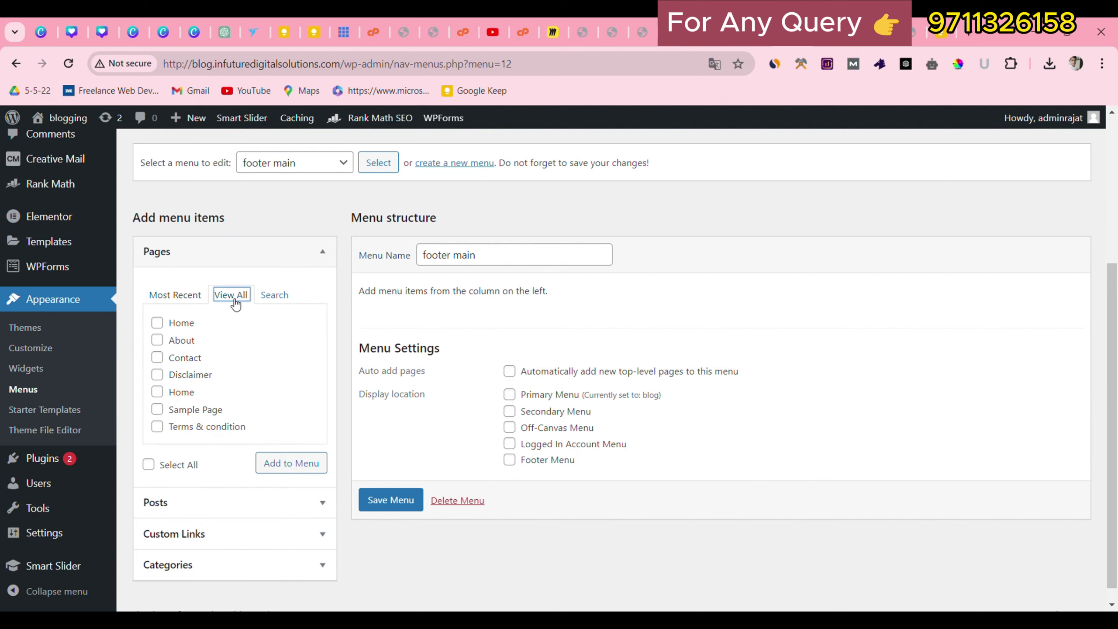
scroll(206, 437, down, 1)
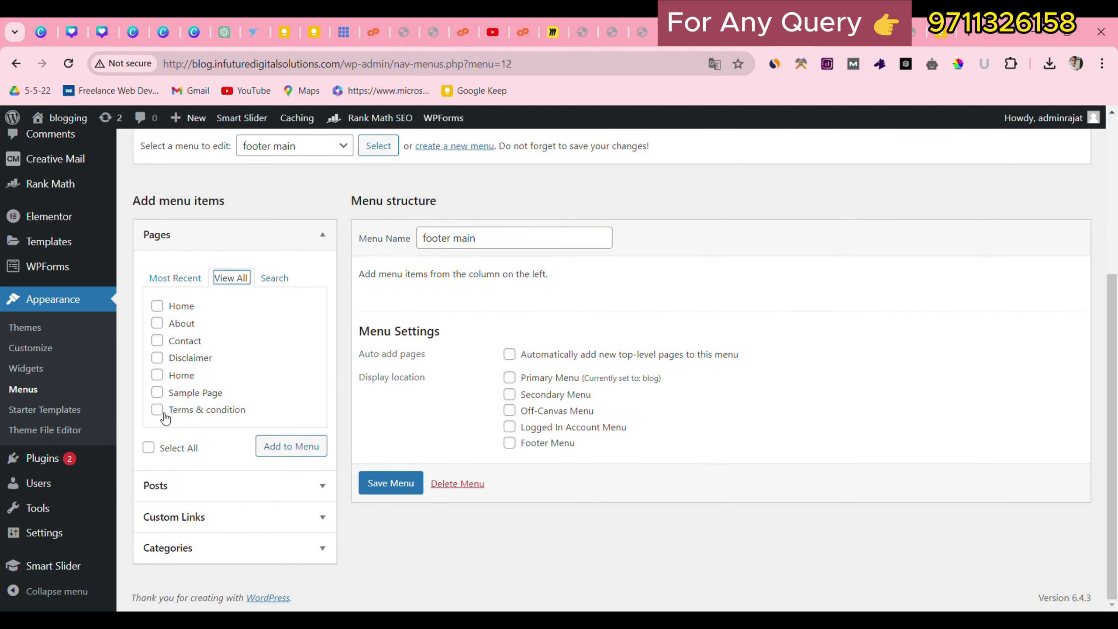
click(157, 410)
click(159, 331)
click(160, 343)
click(160, 360)
click(285, 446)
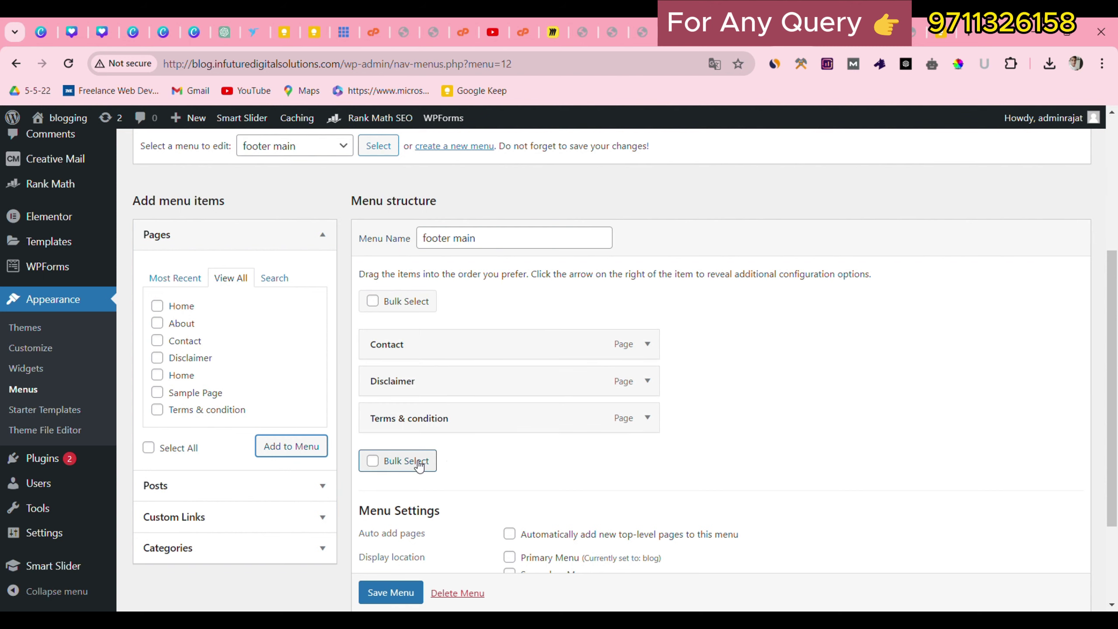
Save the footer main menu.
scroll(409, 454, down, 3)
click(390, 544)
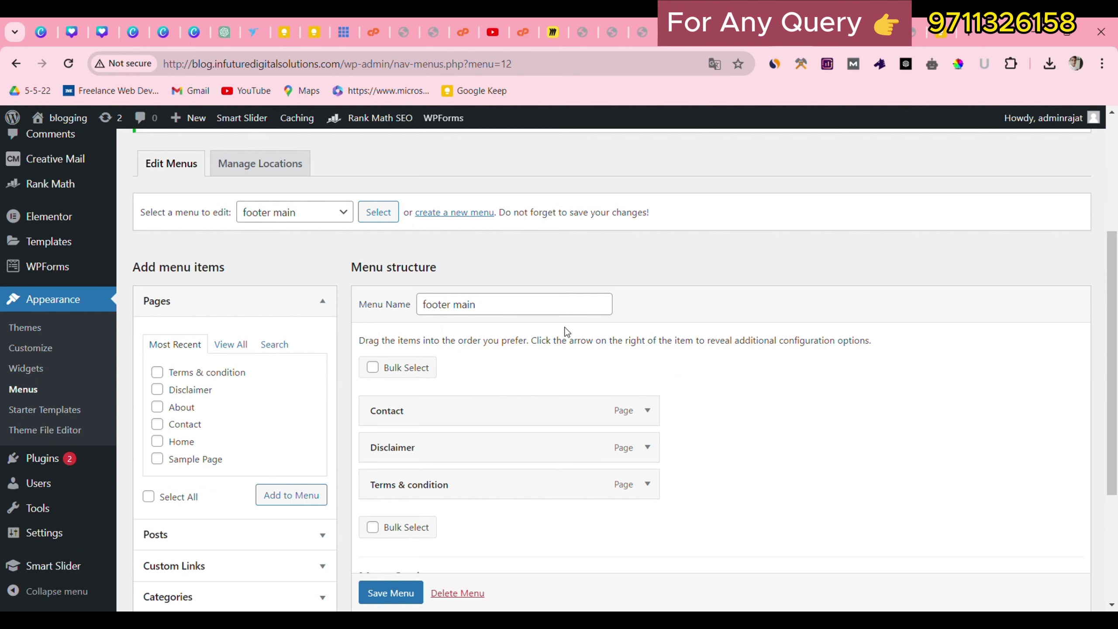
scroll(268, 419, down, 1)
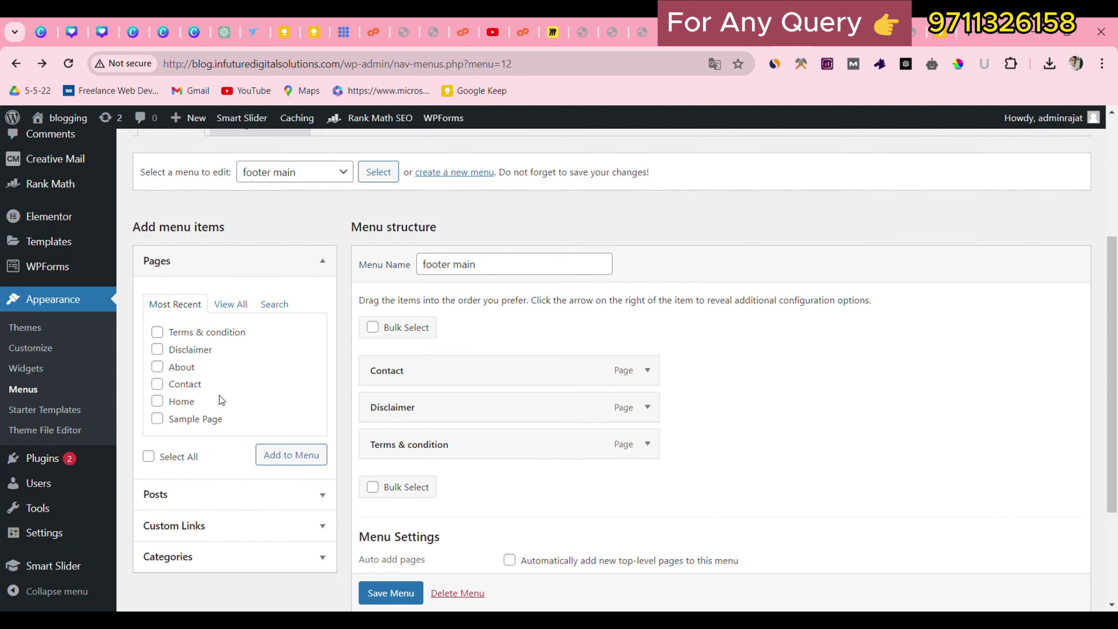
click(66, 365)
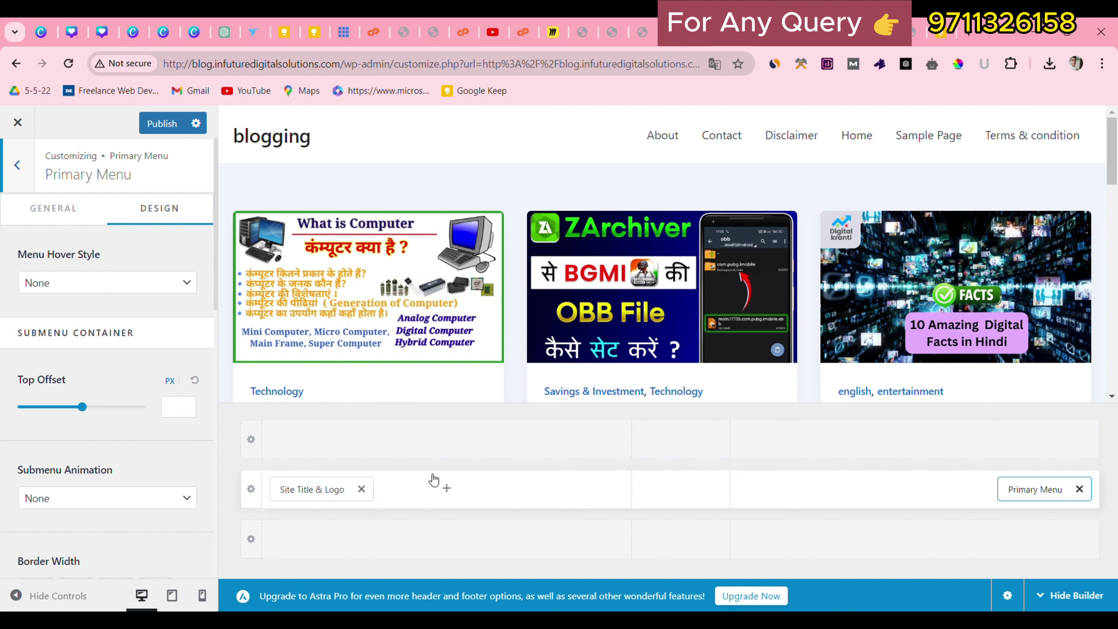
Check which elements the Customizer header row accepts, then go to Appearance > Widgets.
click(446, 488)
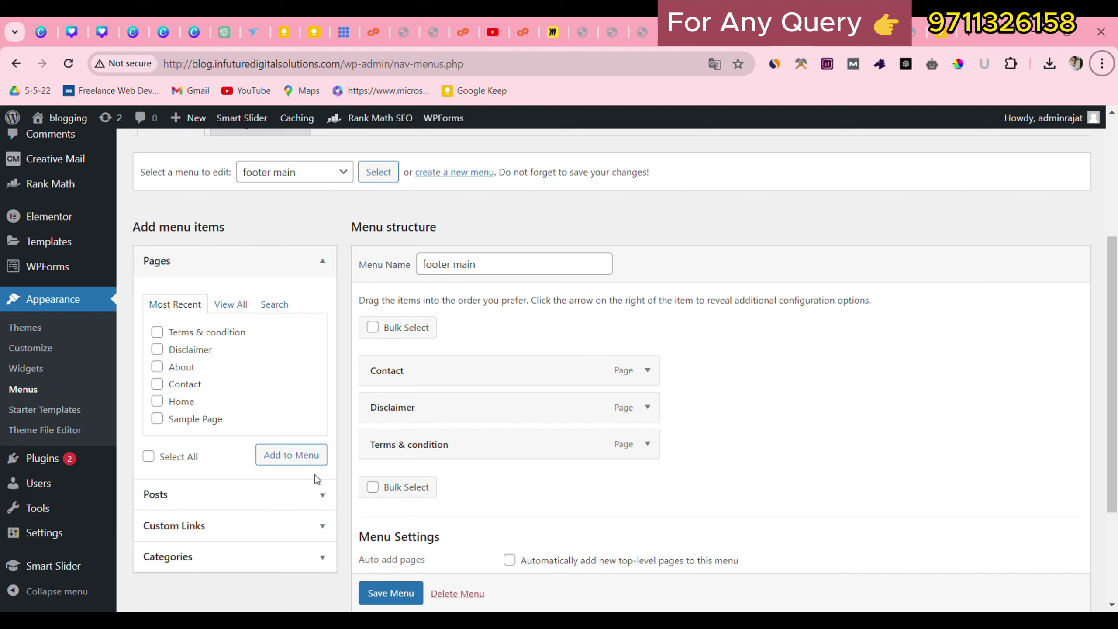
click(6, 374)
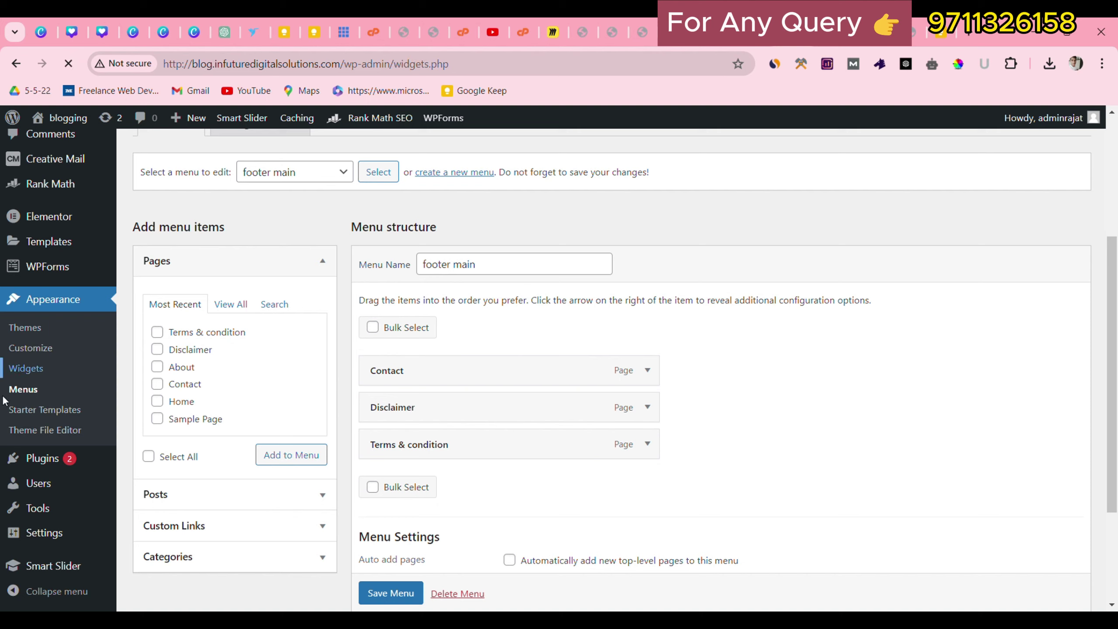
Expand and collapse Footer Bar Section 1, then switch to the live blog homepage.
scroll(369, 399, down, 5)
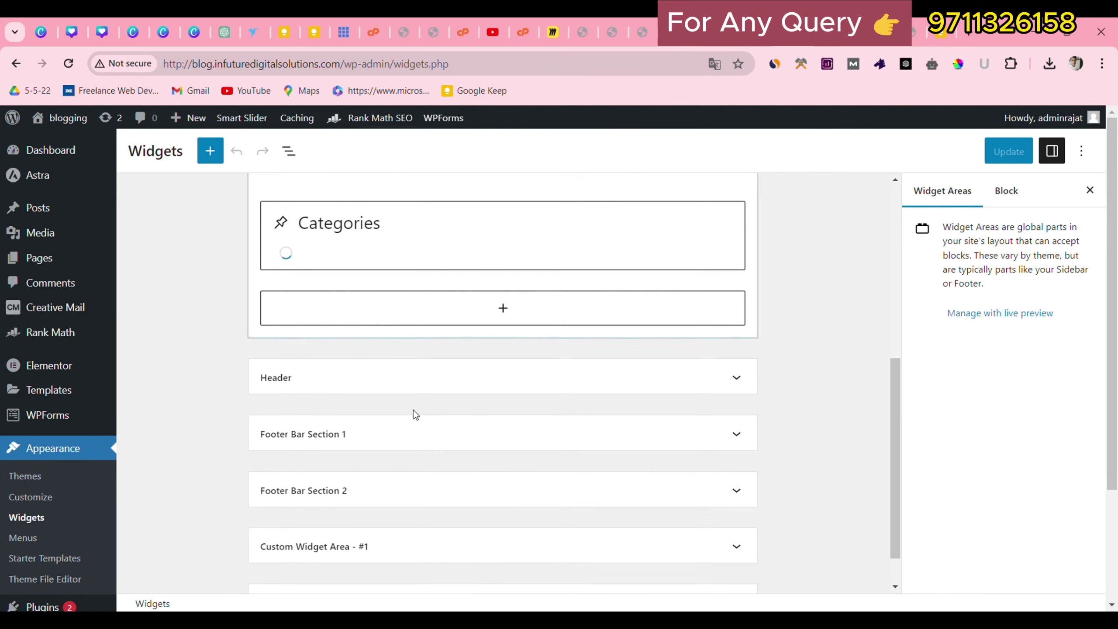
scroll(423, 403, up, 5)
scroll(487, 322, down, 6)
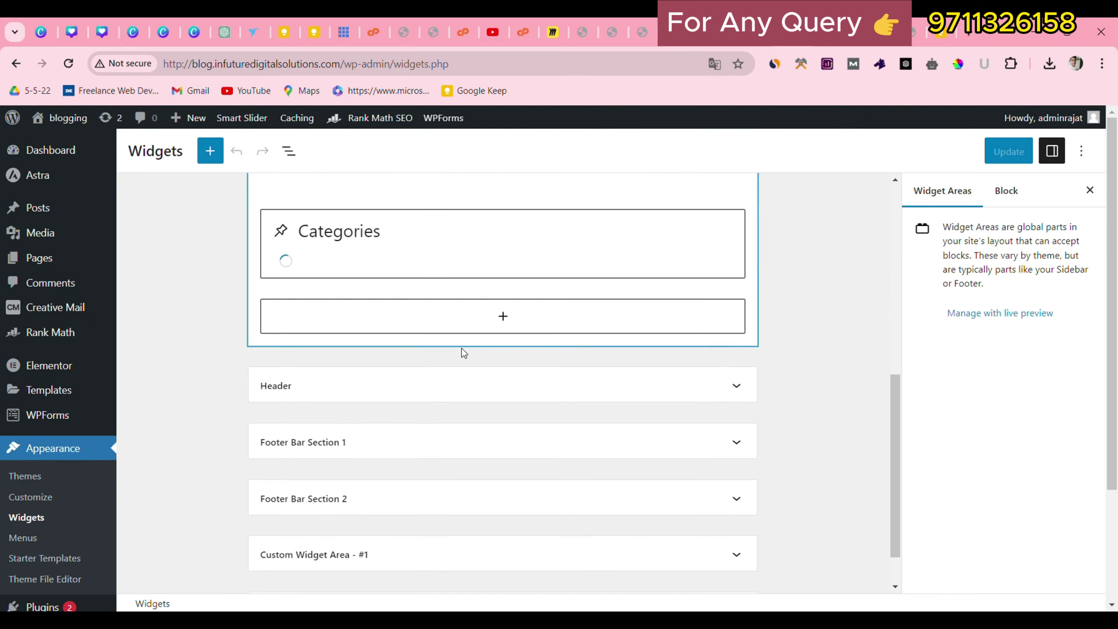
click(415, 440)
click(429, 429)
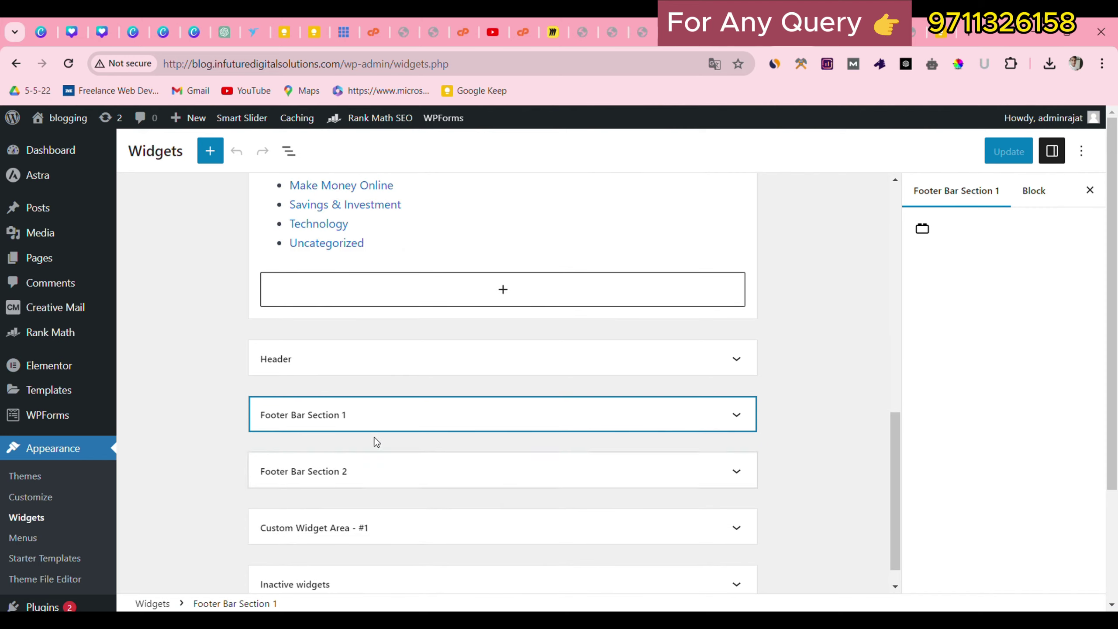
scroll(416, 295, up, 3)
scroll(501, 317, down, 3)
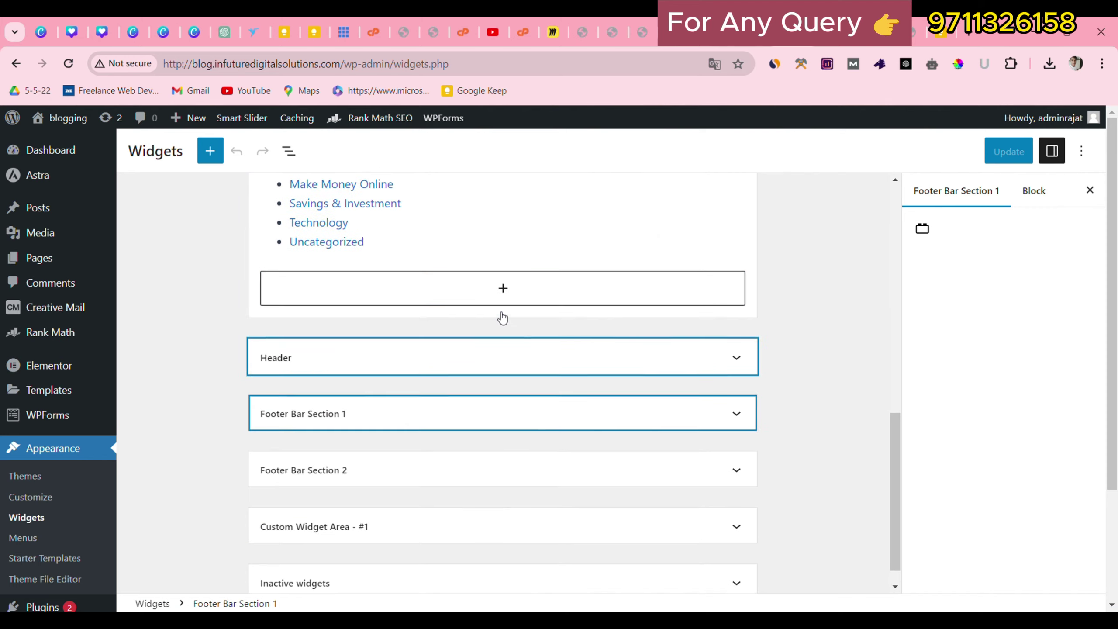
scroll(477, 295, up, 3)
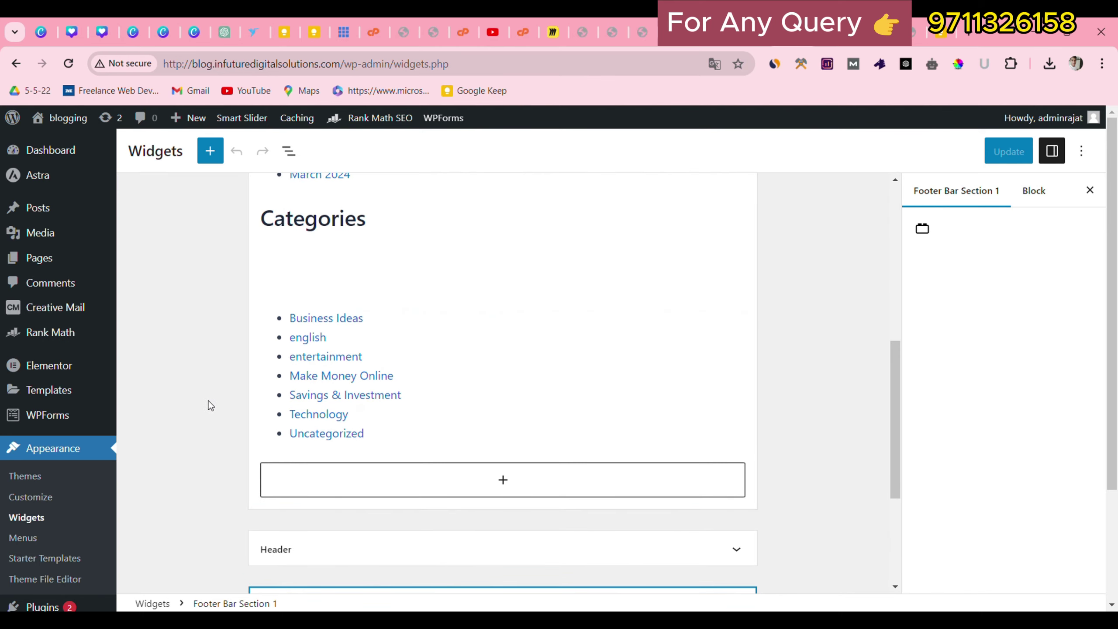
scroll(359, 475, down, 5)
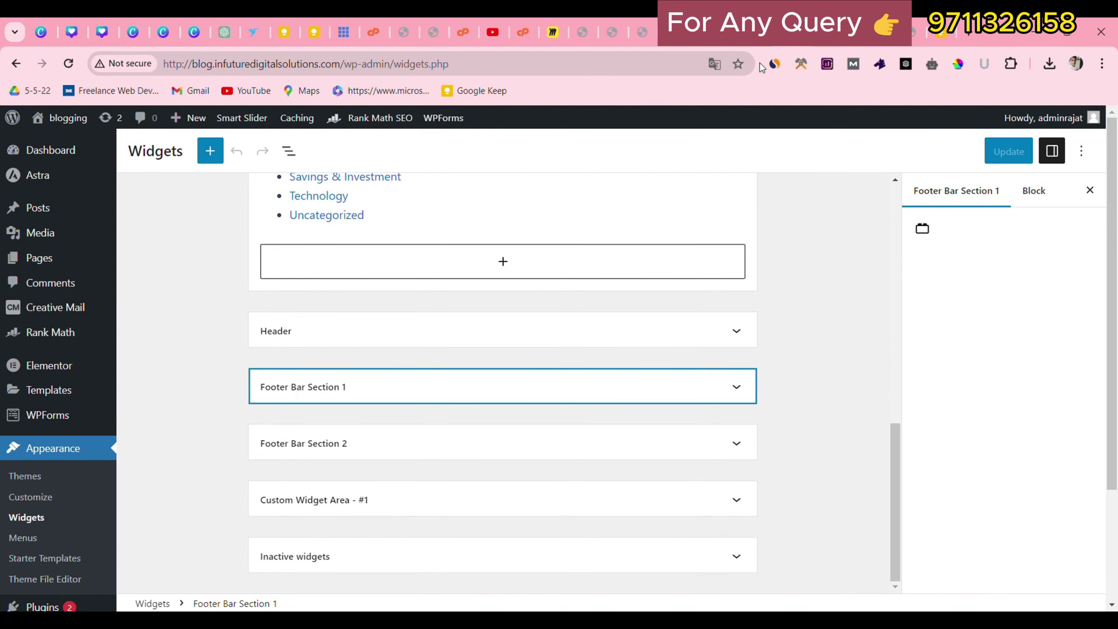
click(758, 33)
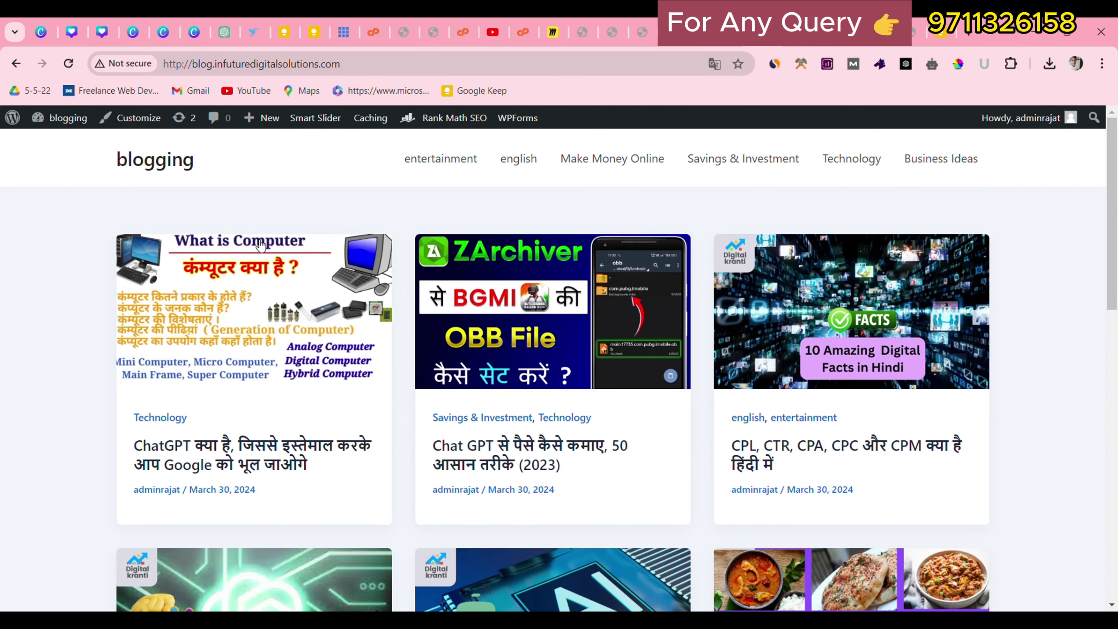
In Customizer Site Identity, upload logo.png as the site icon image.
click(139, 120)
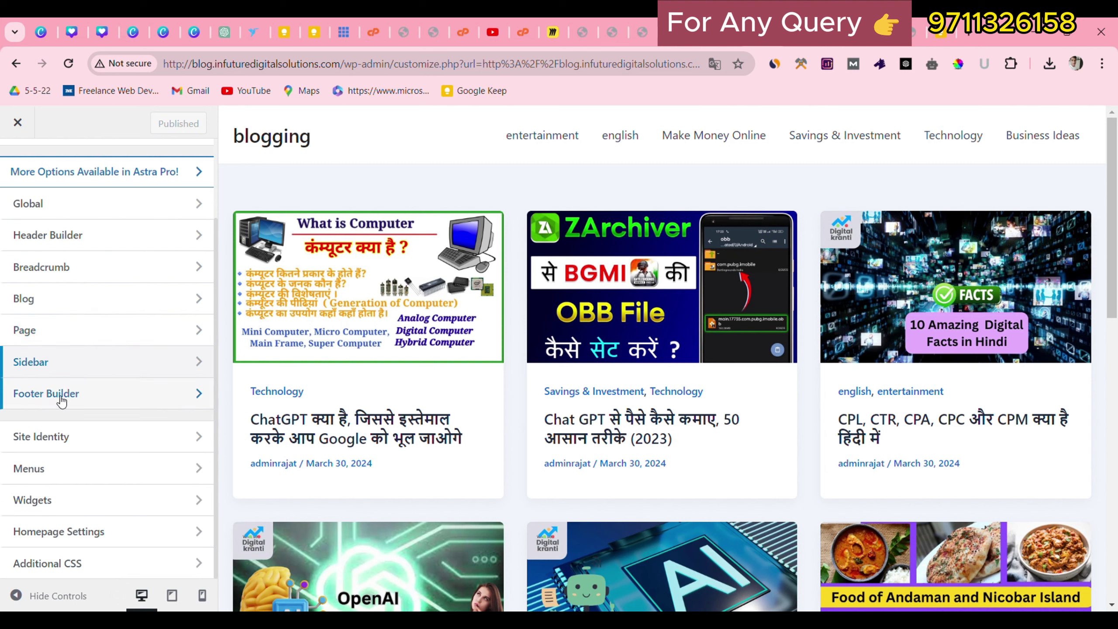
click(57, 436)
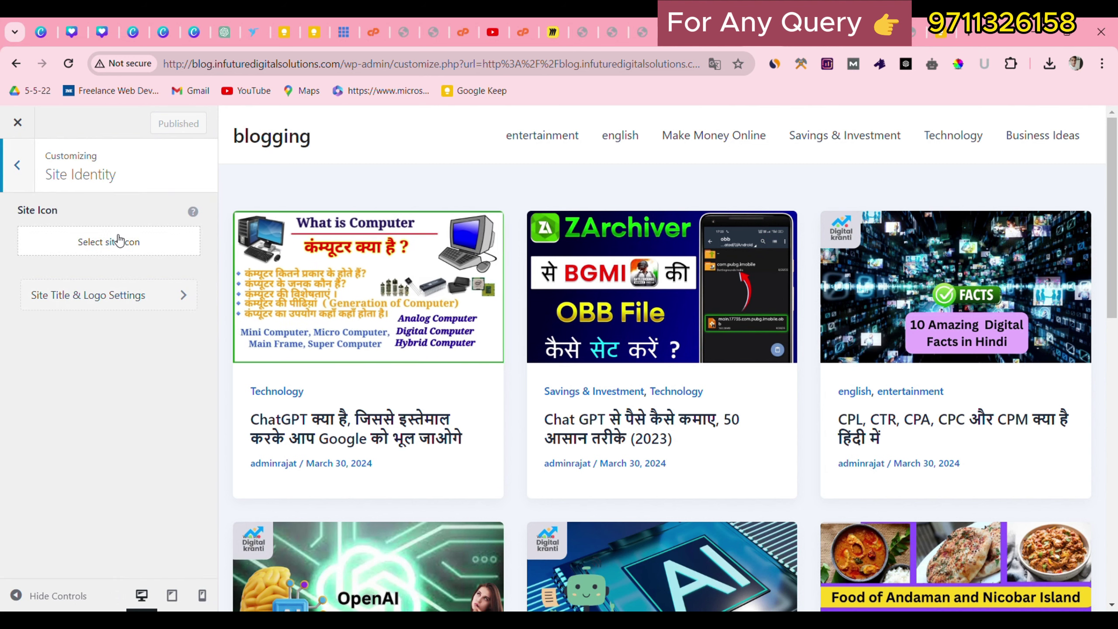
click(120, 244)
click(66, 178)
click(582, 385)
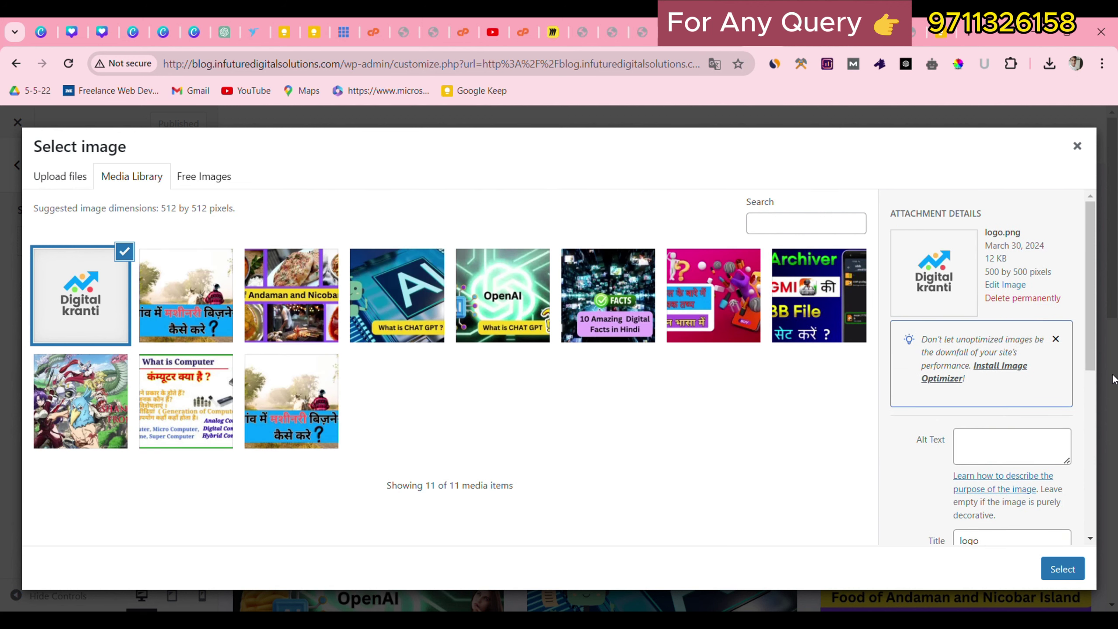
Select the 500 by 500 logo.png and skip cropping to make it the site icon.
drag(984, 269, 1046, 274)
click(1012, 265)
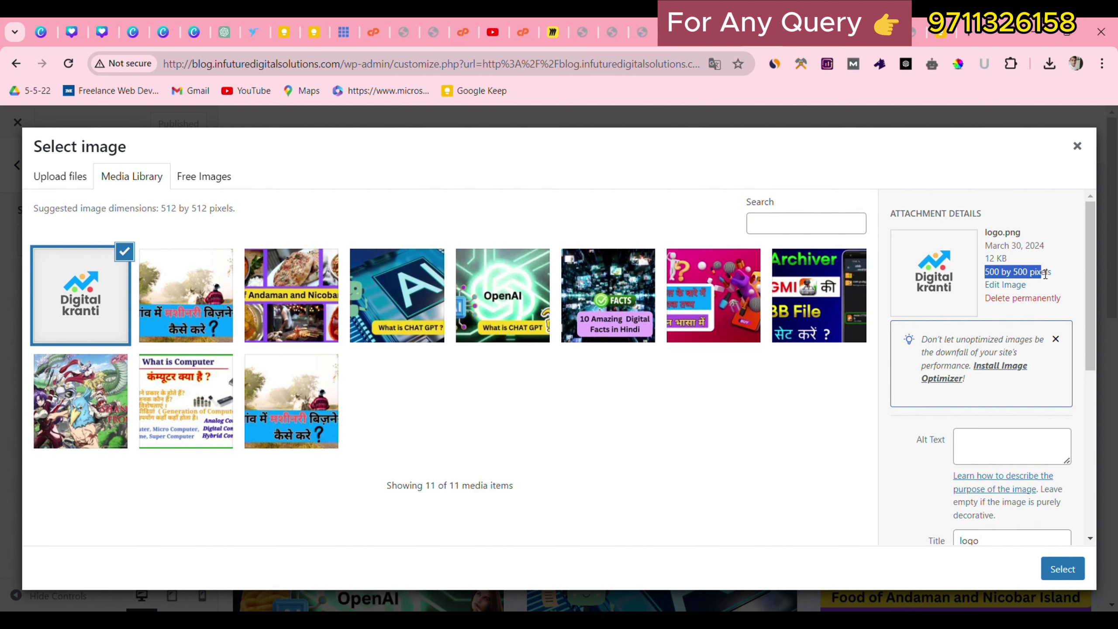
click(1062, 573)
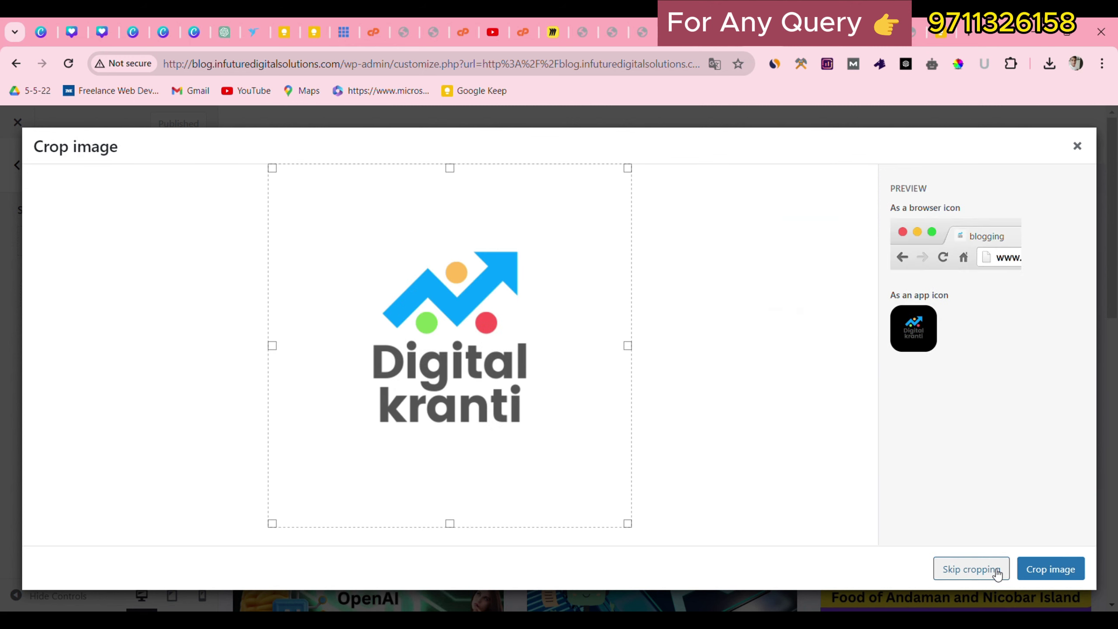
click(996, 571)
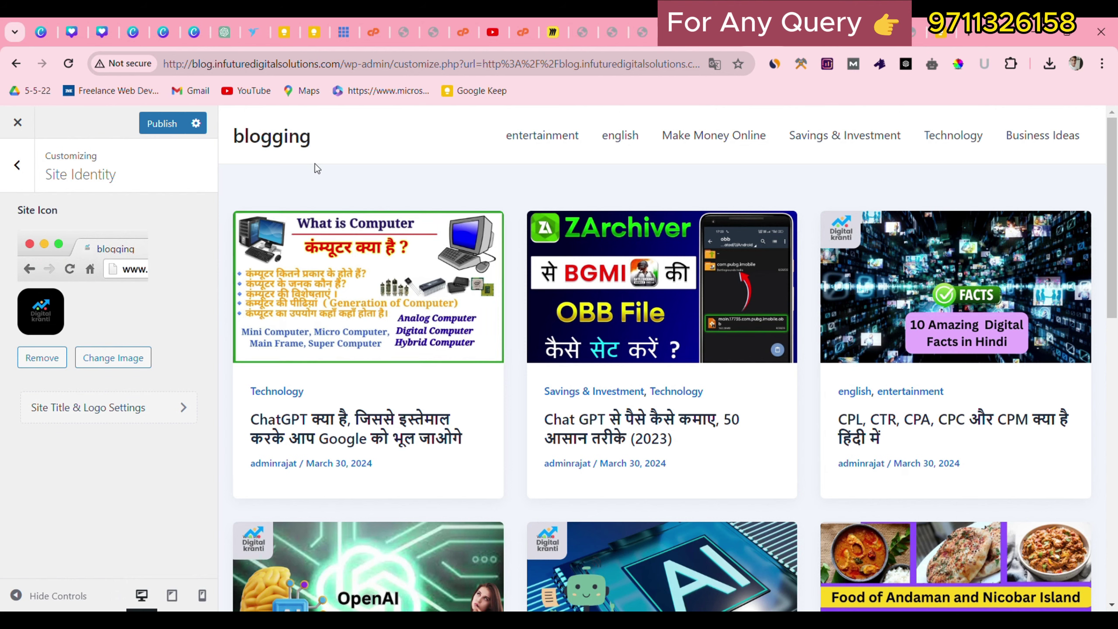
Go back to the main Customizer panel and open Footer Builder.
click(14, 177)
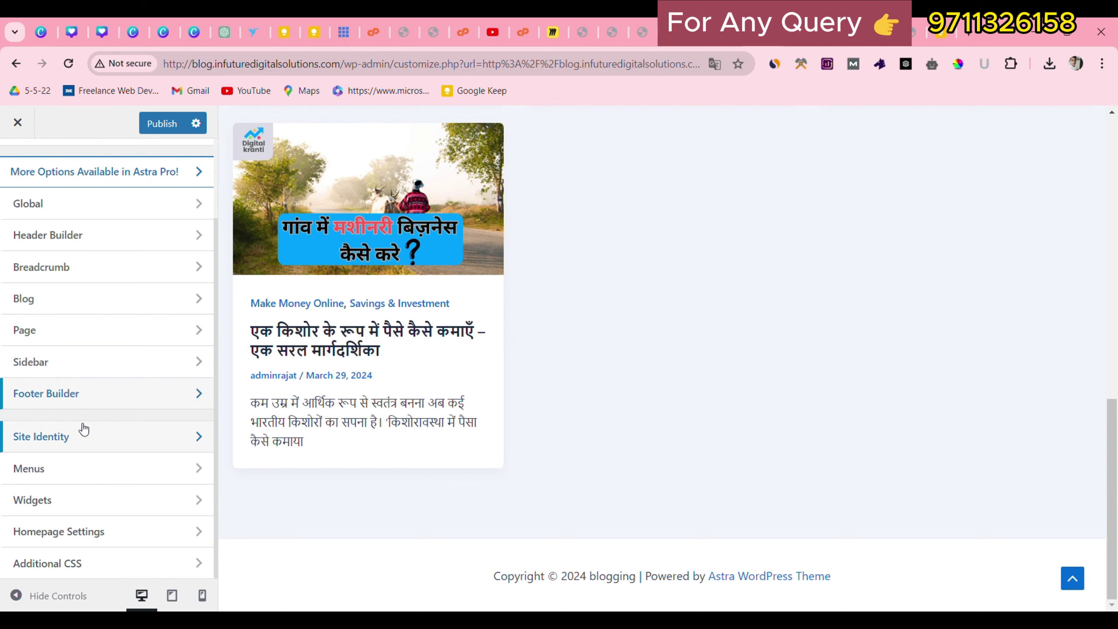
click(102, 392)
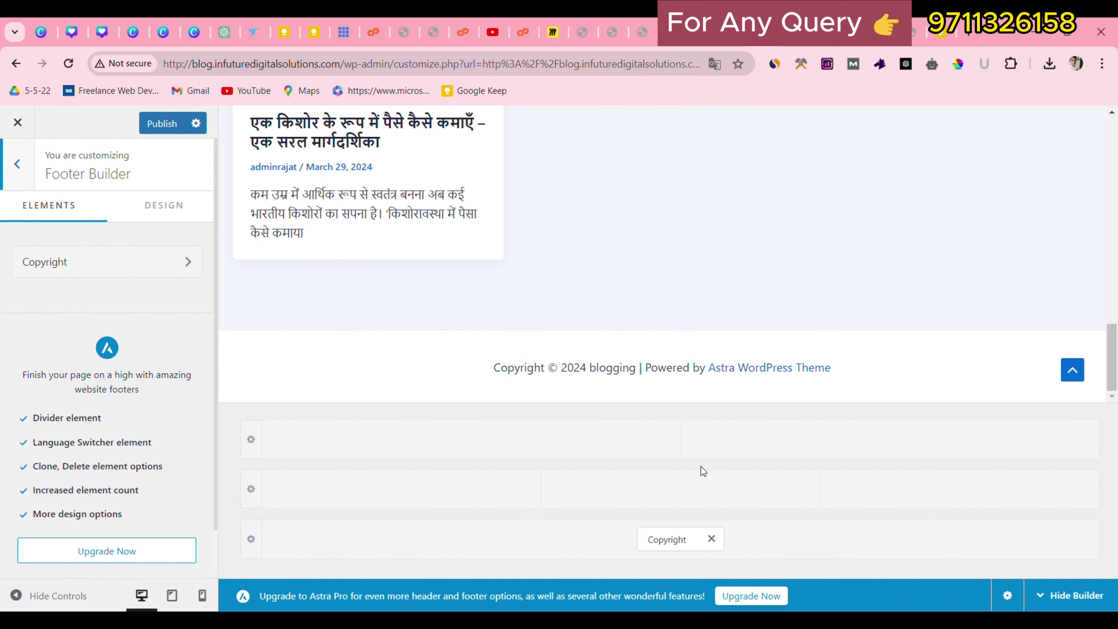
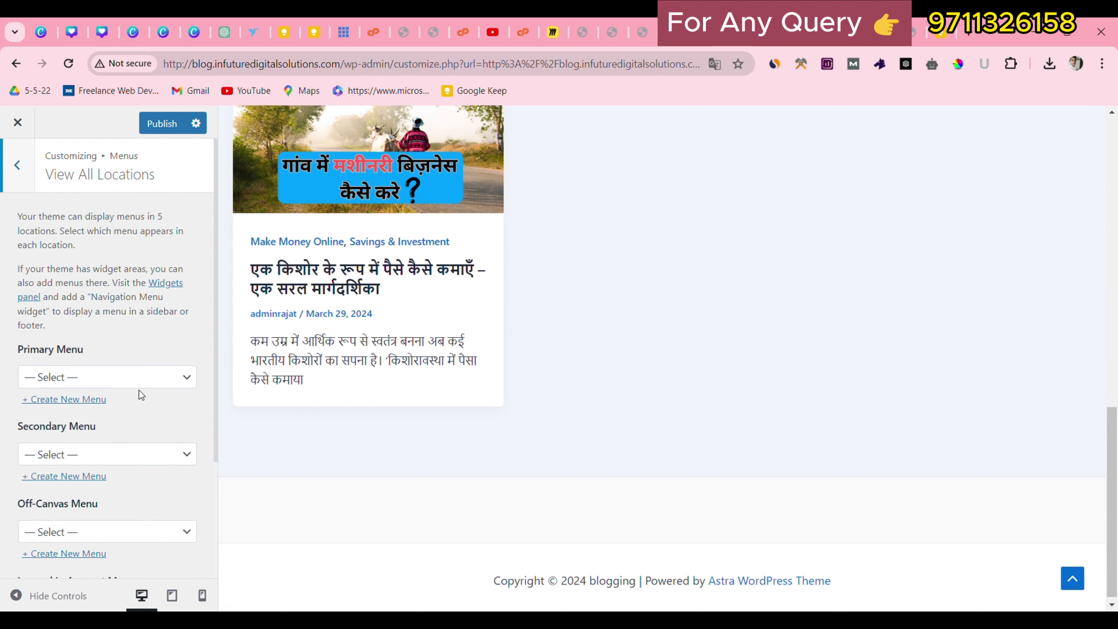
Open the '+ Create New Menu' form under Primary Menu in the View All Locations panel.
click(101, 380)
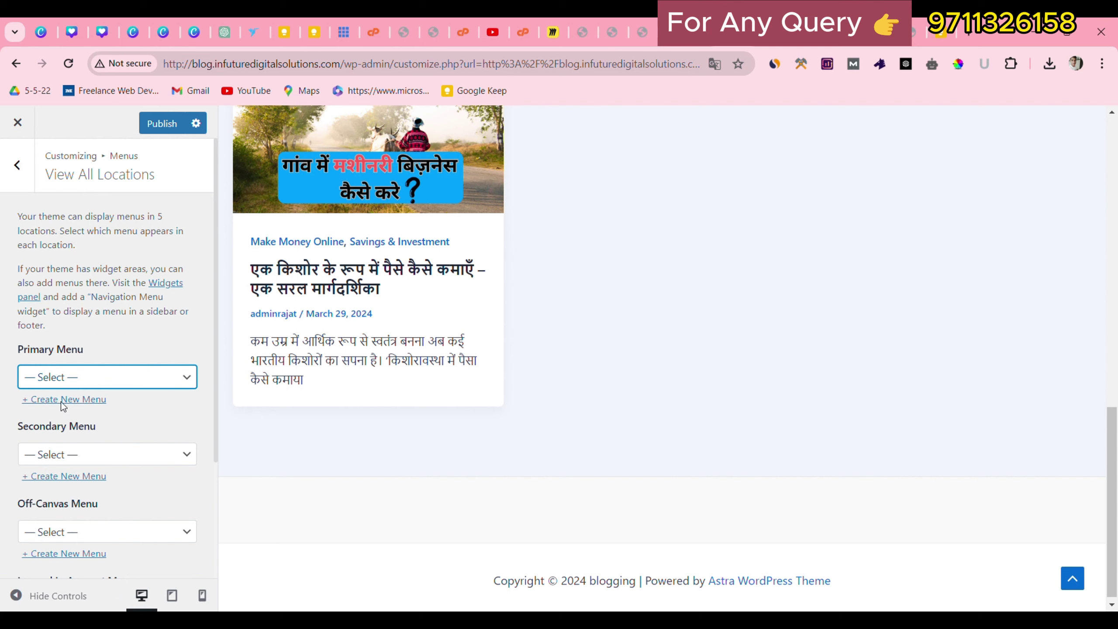
Start a new menu and name it 'footer main'.
click(83, 399)
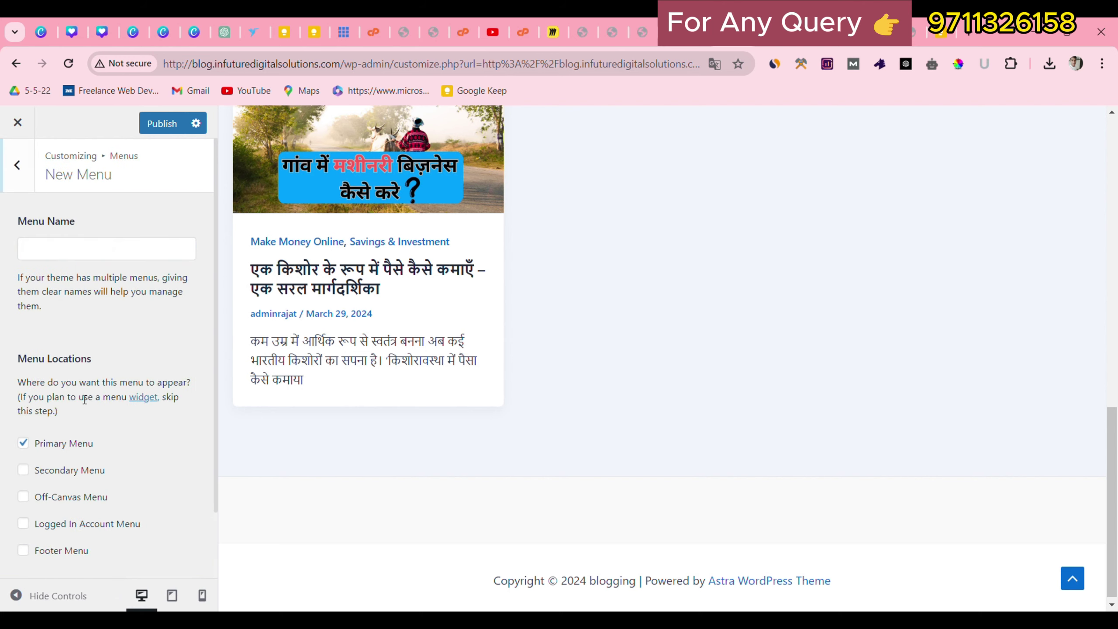
click(80, 261)
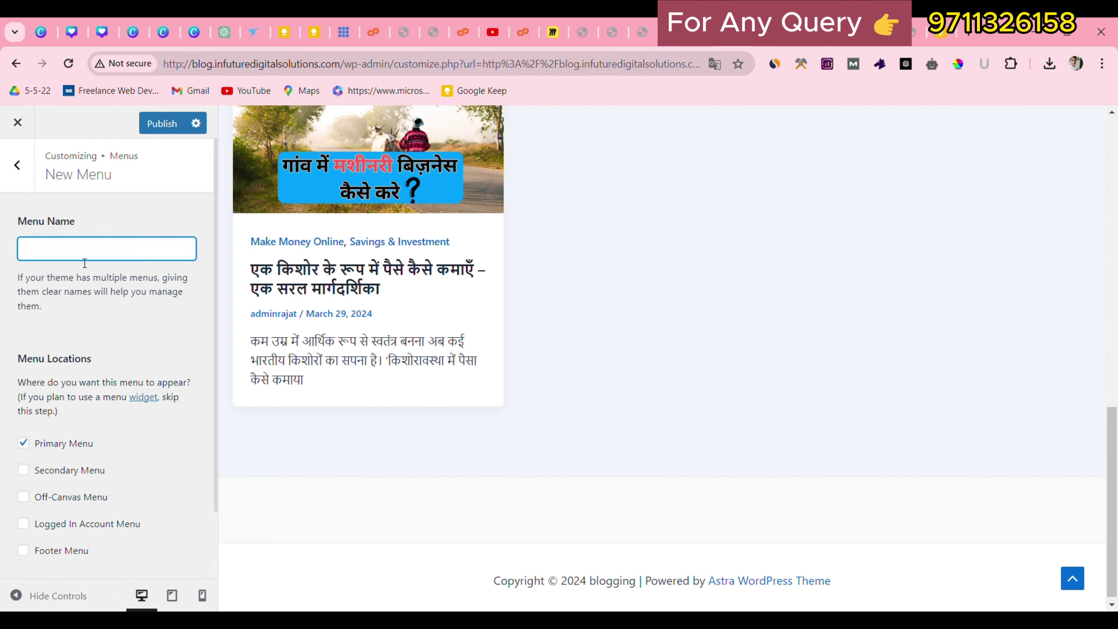
text(footer m,ai)
text(ain)
scroll(44, 433, down, 2)
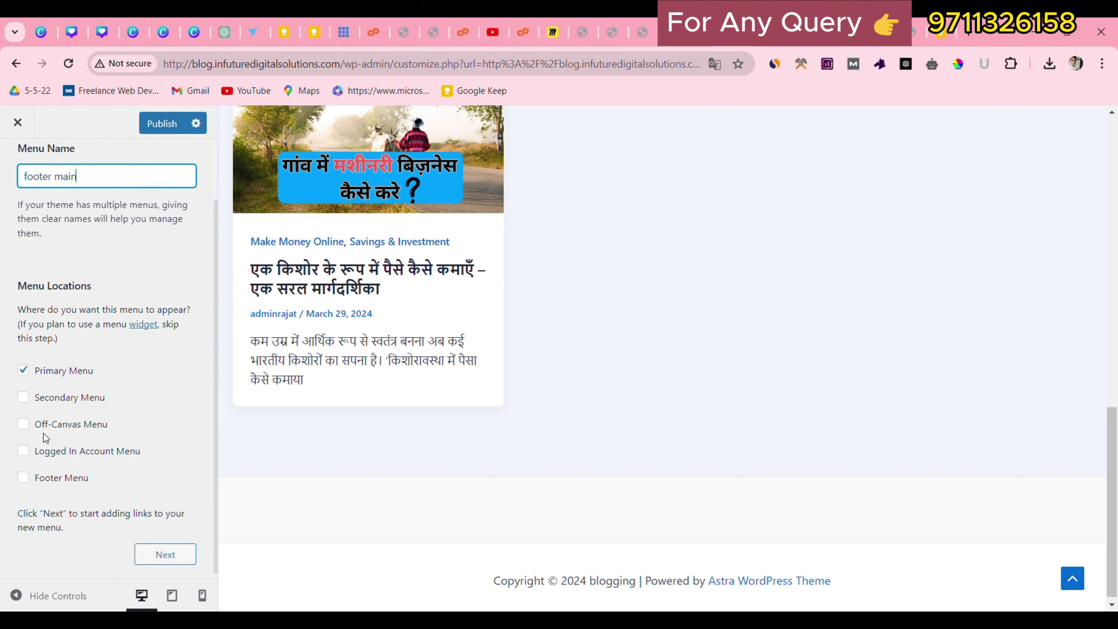
drag(5, 290, 43, 294)
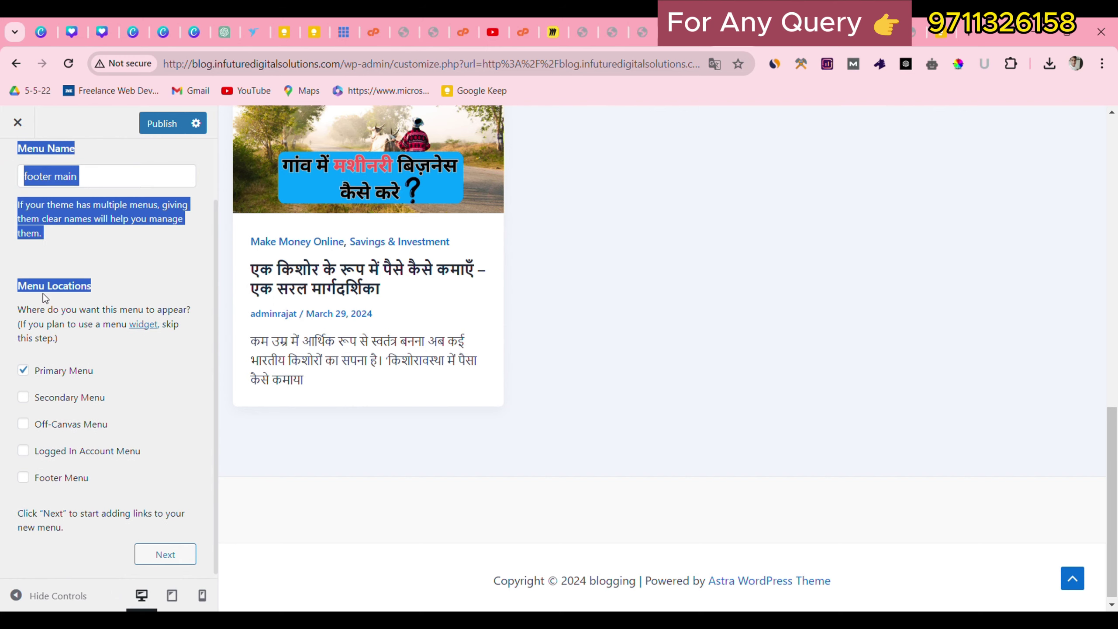
click(22, 355)
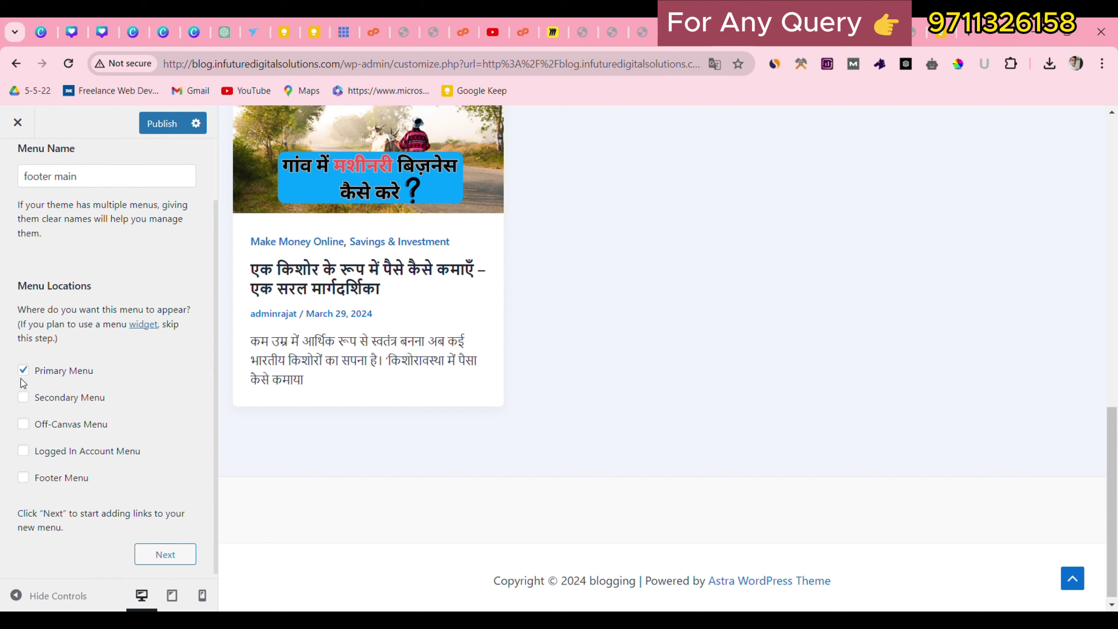
Assign the menu to Footer Menu instead of Primary Menu and create it.
click(23, 370)
click(23, 477)
click(164, 555)
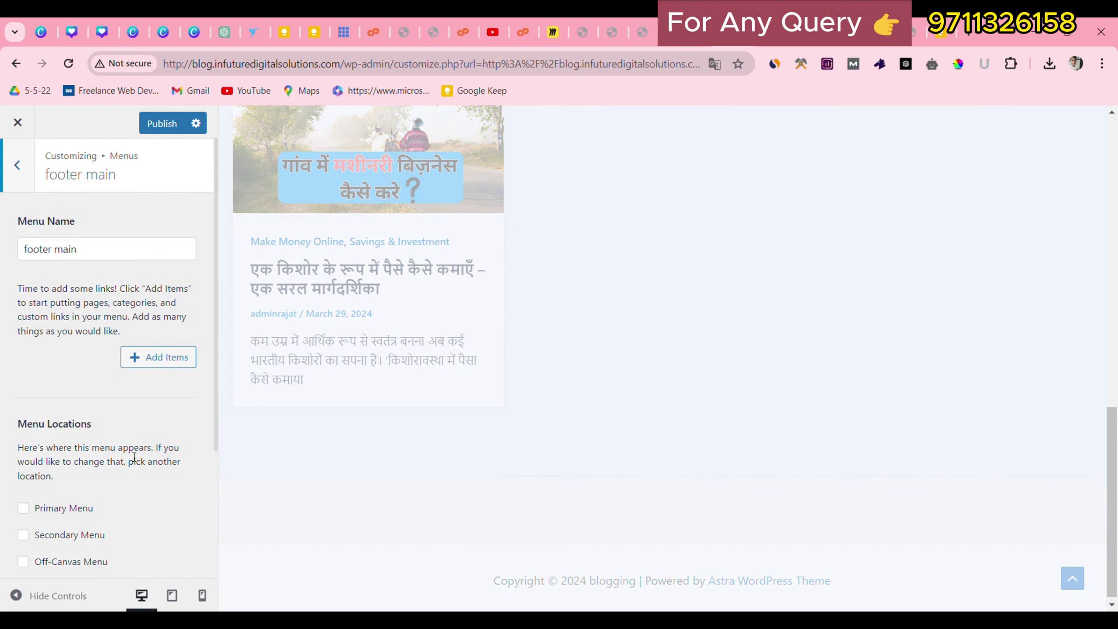
scroll(134, 458, down, 4)
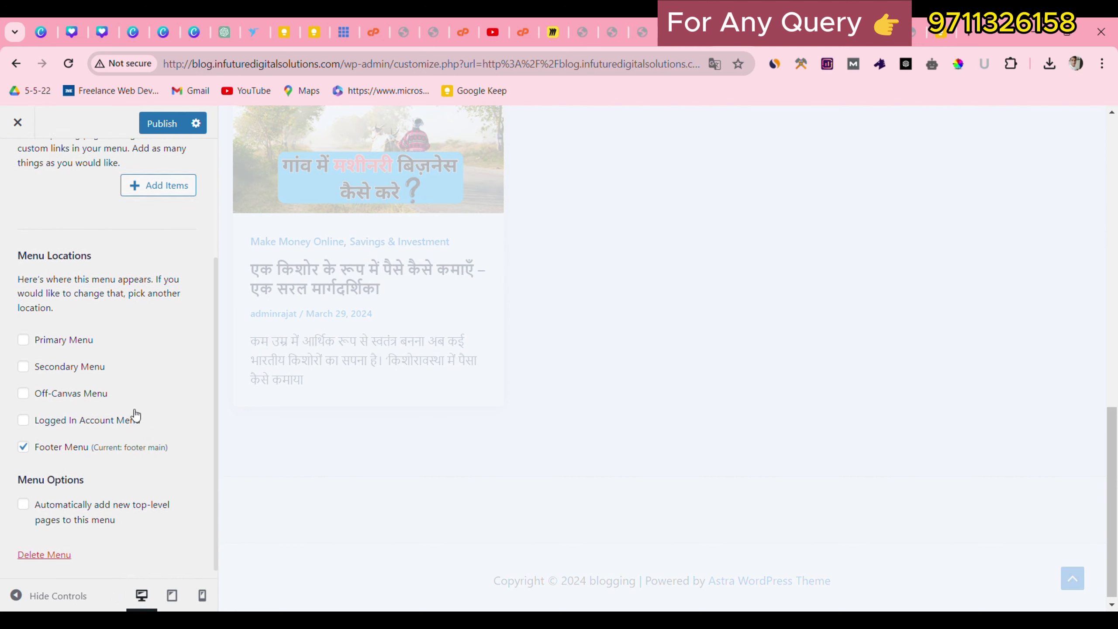
scroll(135, 417, up, 4)
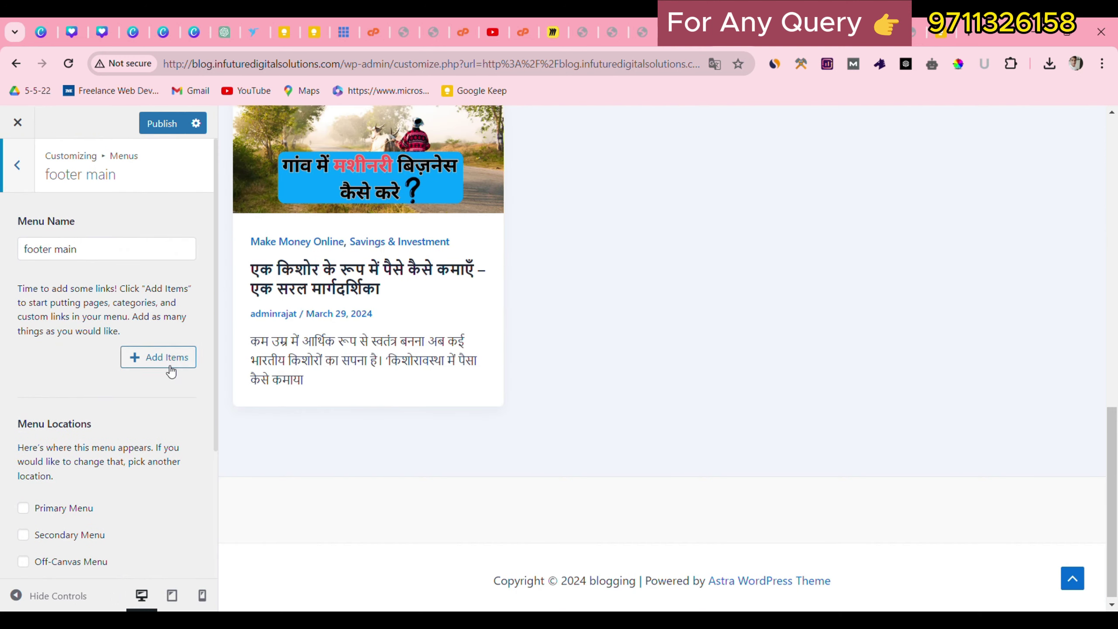
Add the Disclaimer, Contact and Terms & condition pages to the menu and publish.
click(142, 358)
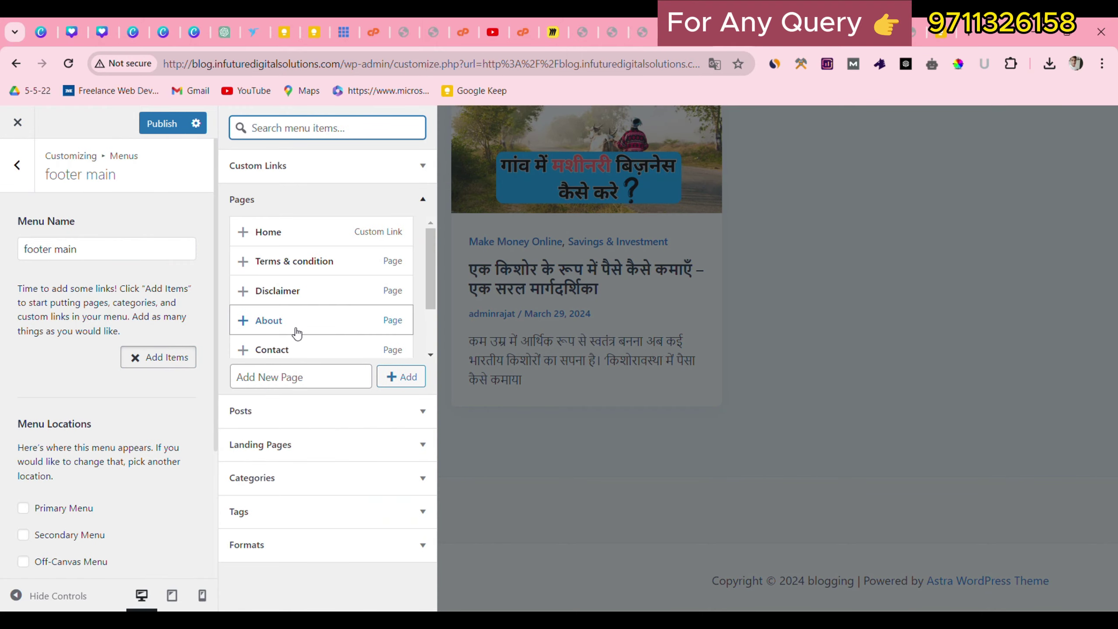
click(314, 291)
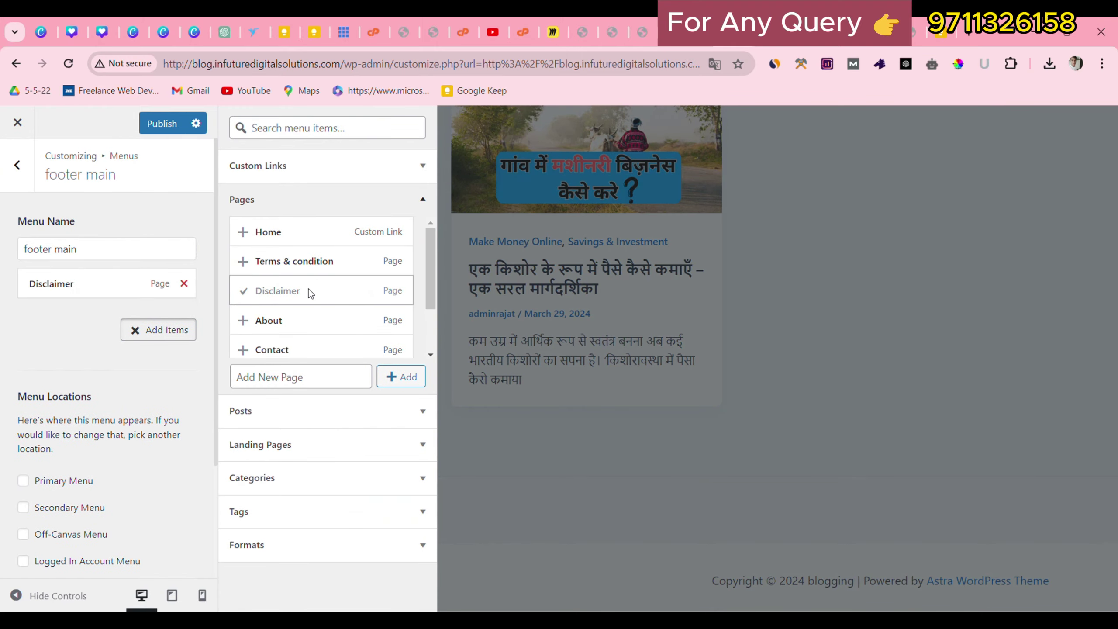
click(293, 349)
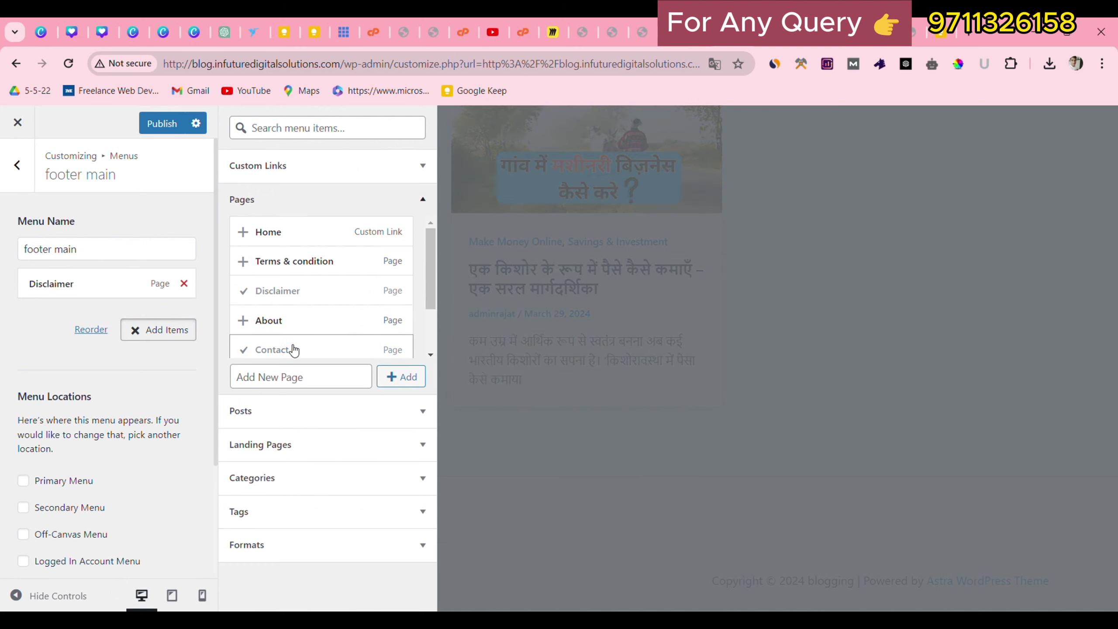
click(296, 261)
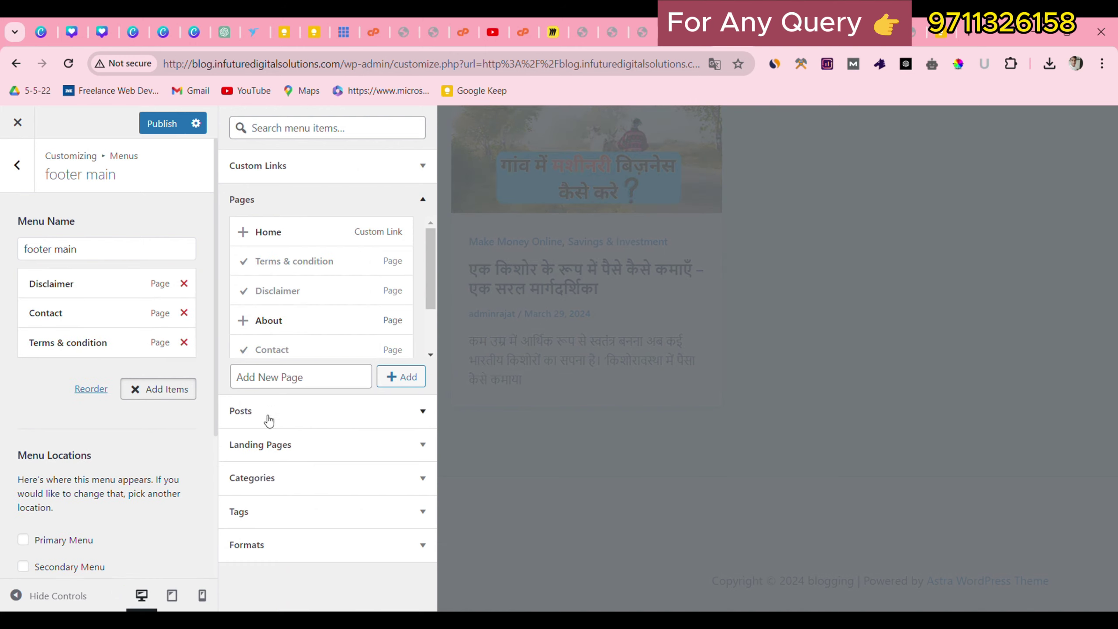
scroll(176, 308, down, 3)
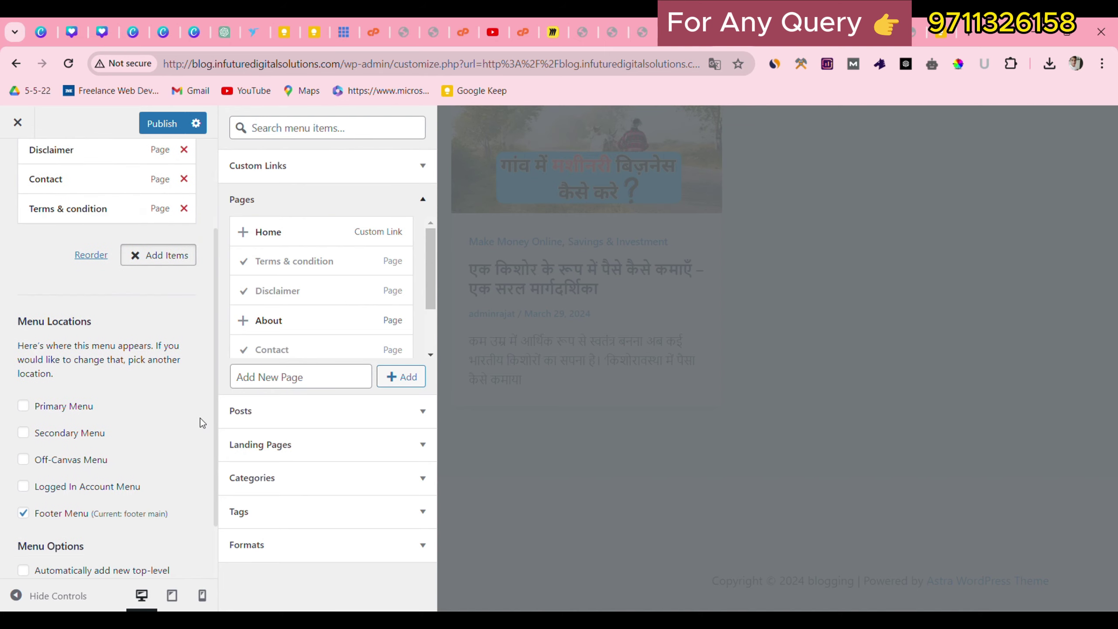
scroll(174, 213, up, 2)
click(162, 129)
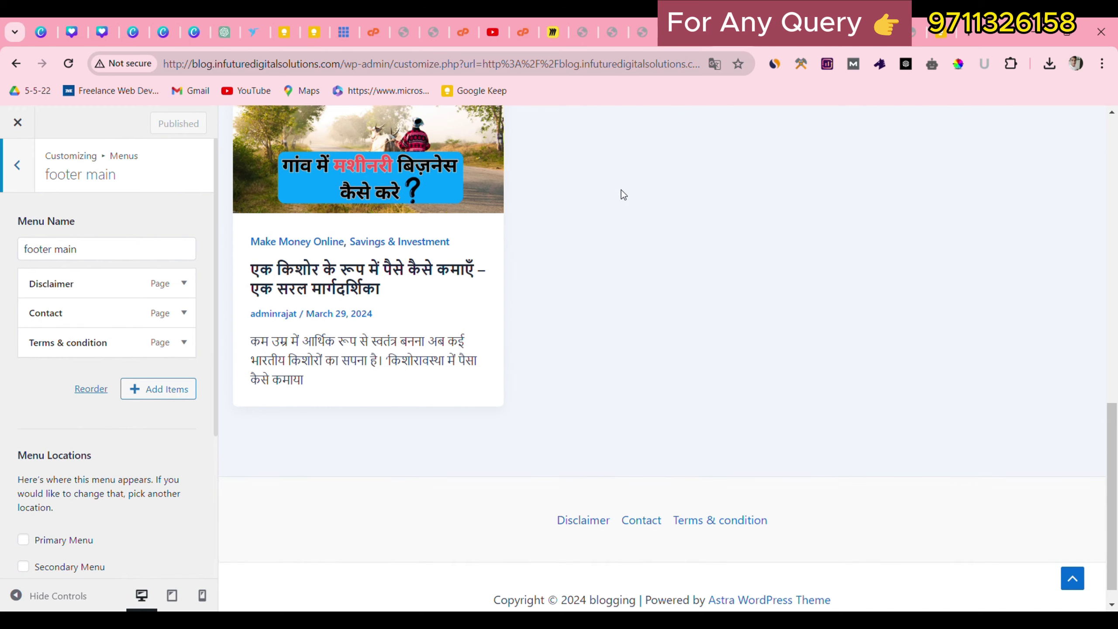
Check the digitalkranti.site footer for reference, then return to the footer menu customizer.
click(843, 32)
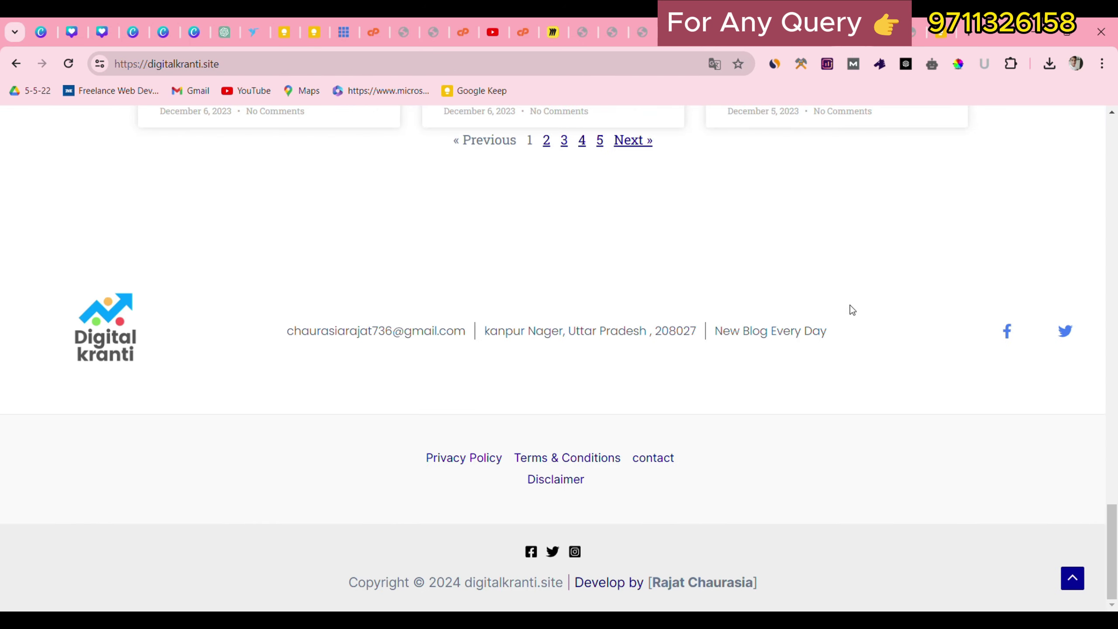
click(807, 32)
click(706, 34)
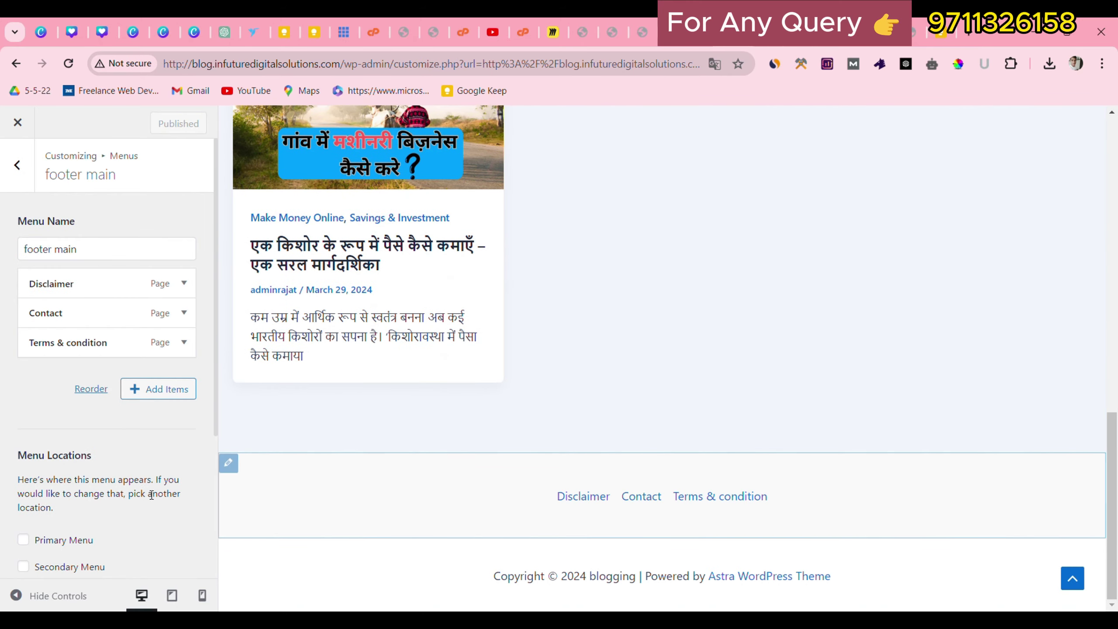
Add Social Icons (Facebook, Twitter, Instagram) to the footer middle row's third column and publish.
click(238, 471)
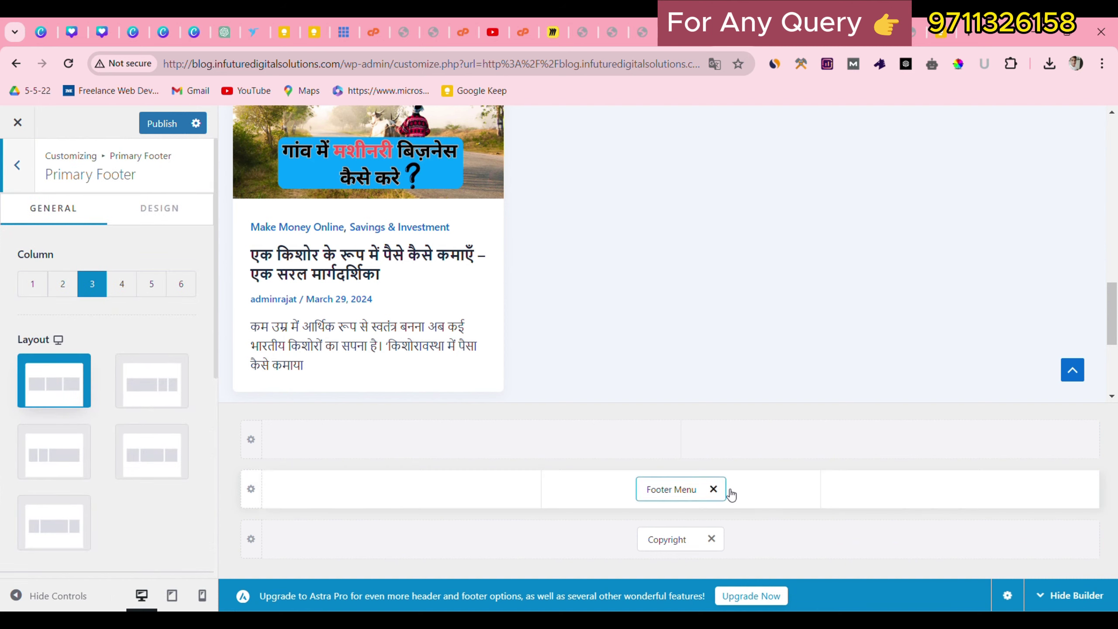
click(963, 488)
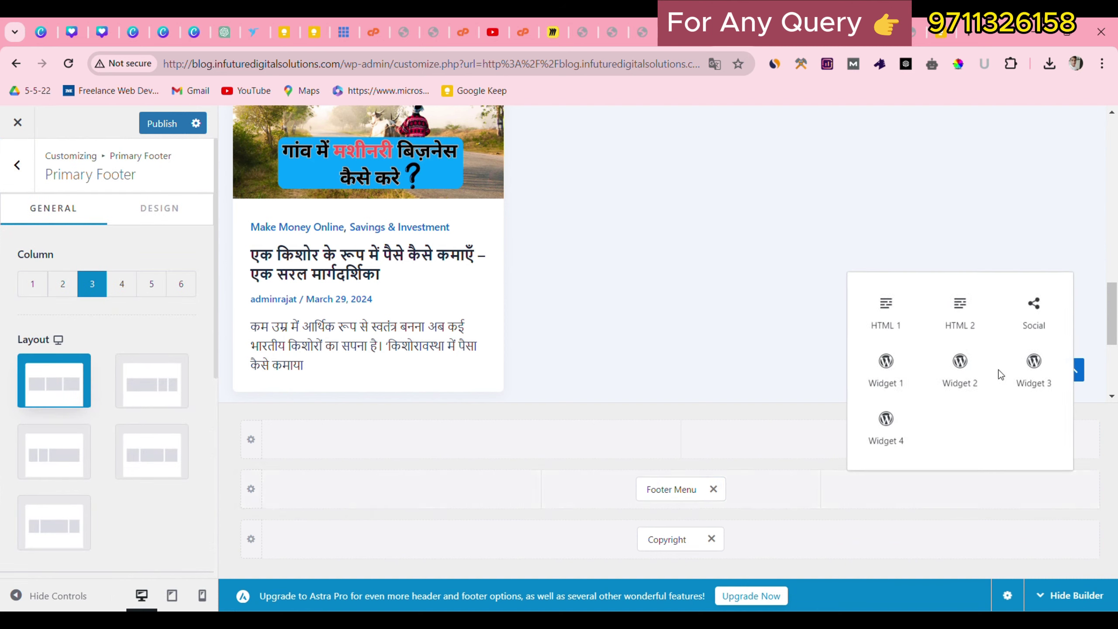
click(1033, 317)
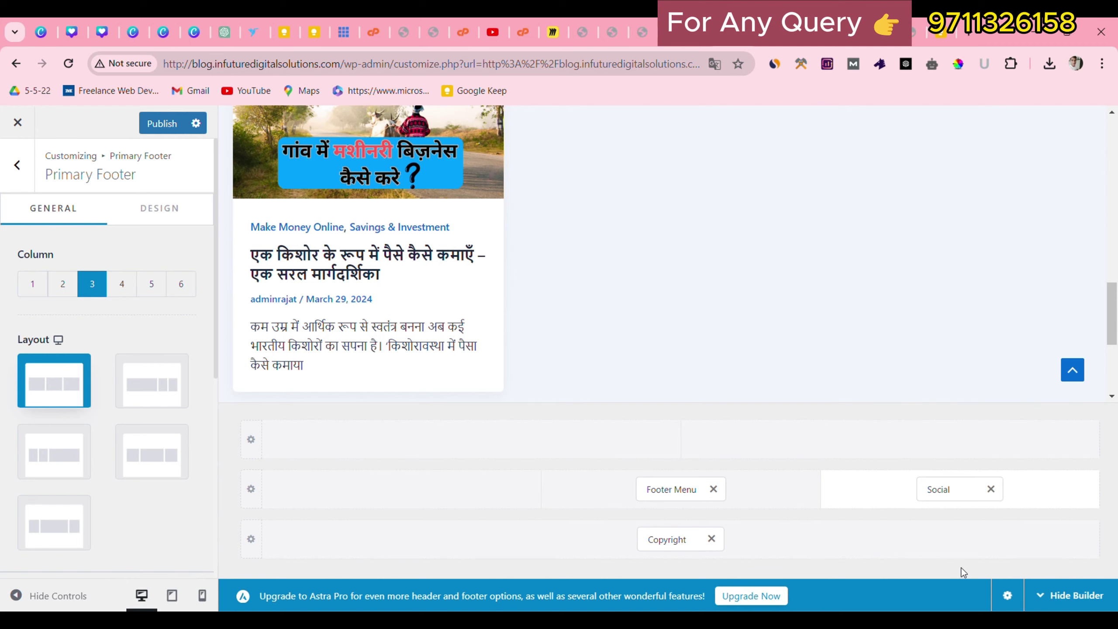
scroll(963, 374, down, 5)
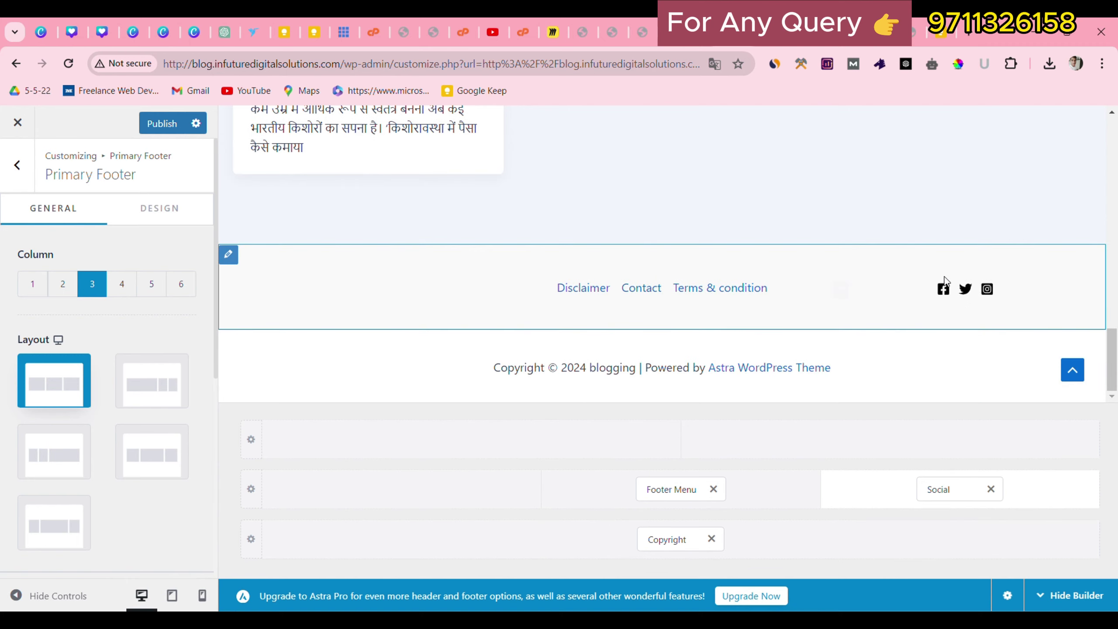
click(976, 494)
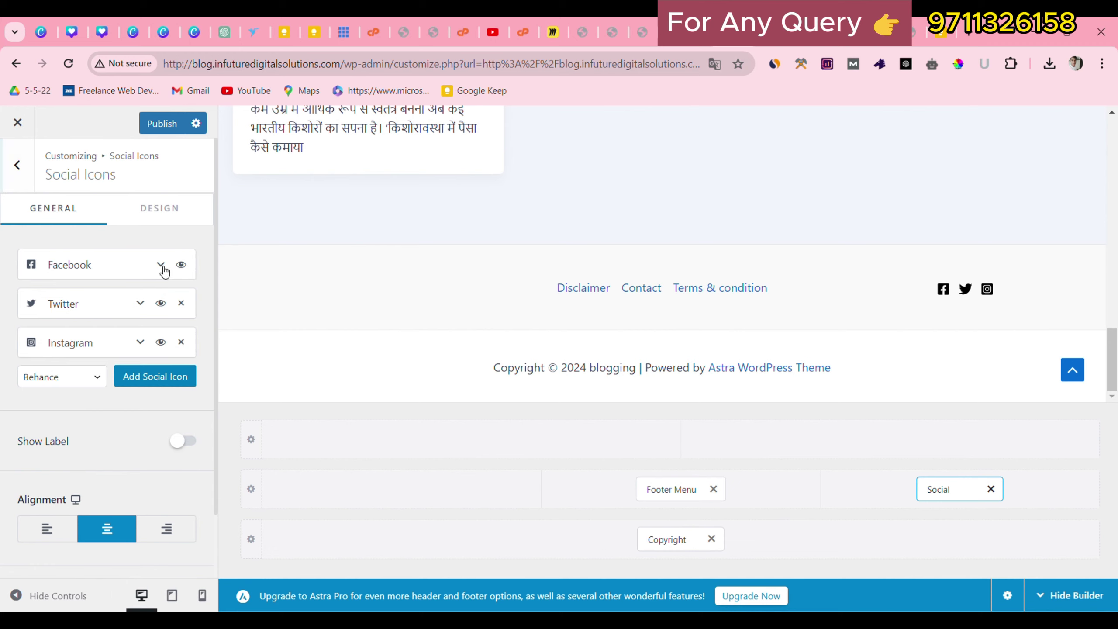
click(161, 265)
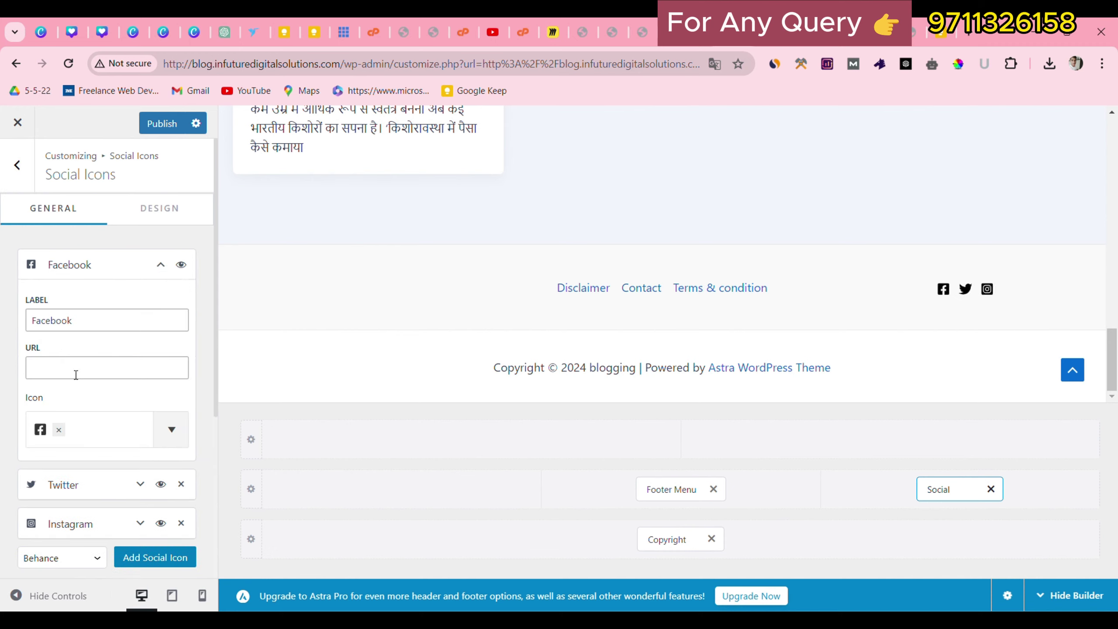
click(161, 265)
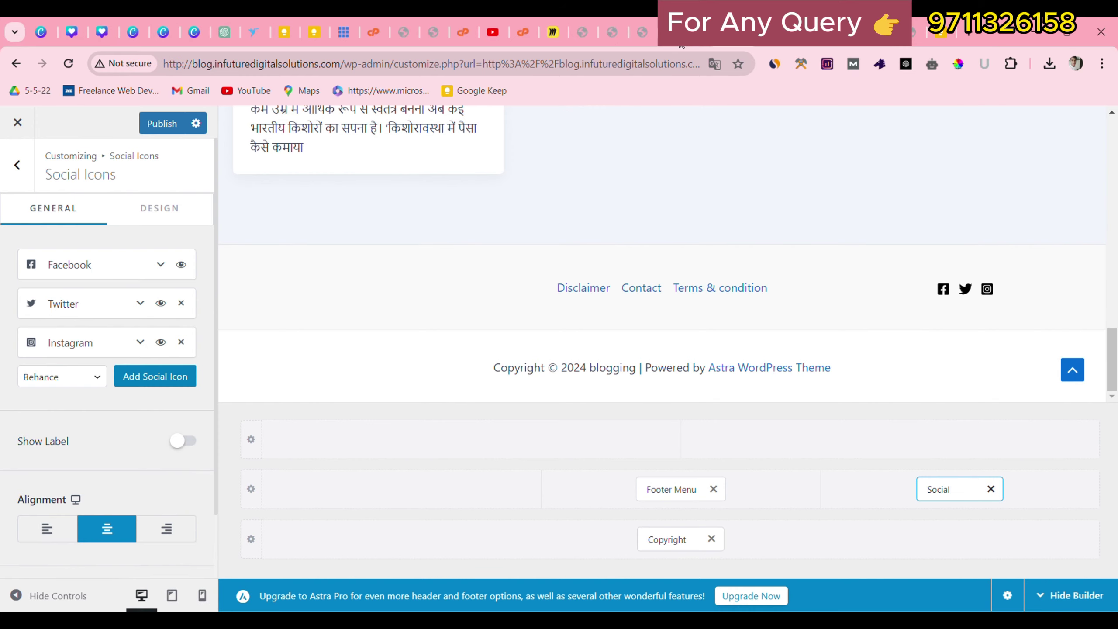
click(170, 123)
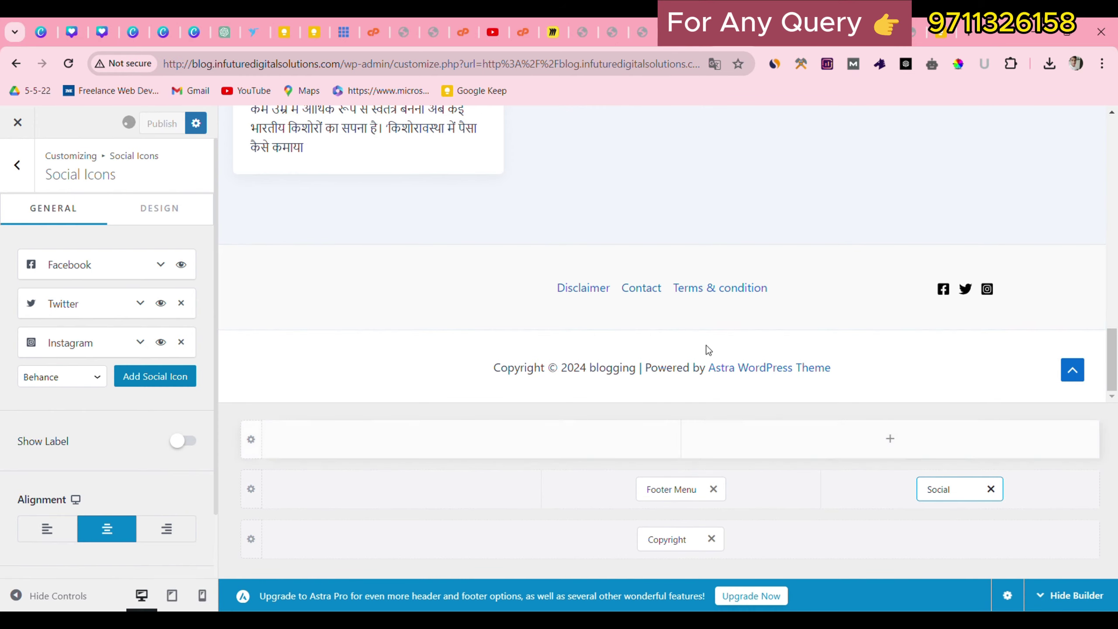
Copy the blog's base URL and load it in a new browser tab.
click(346, 66)
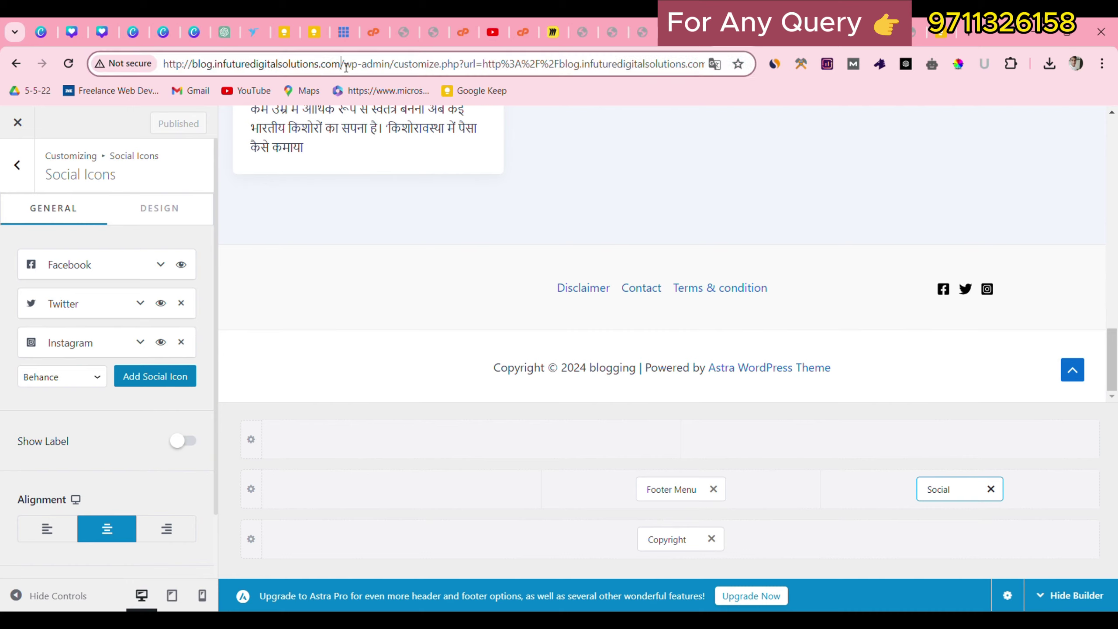
drag(346, 66, 164, 66)
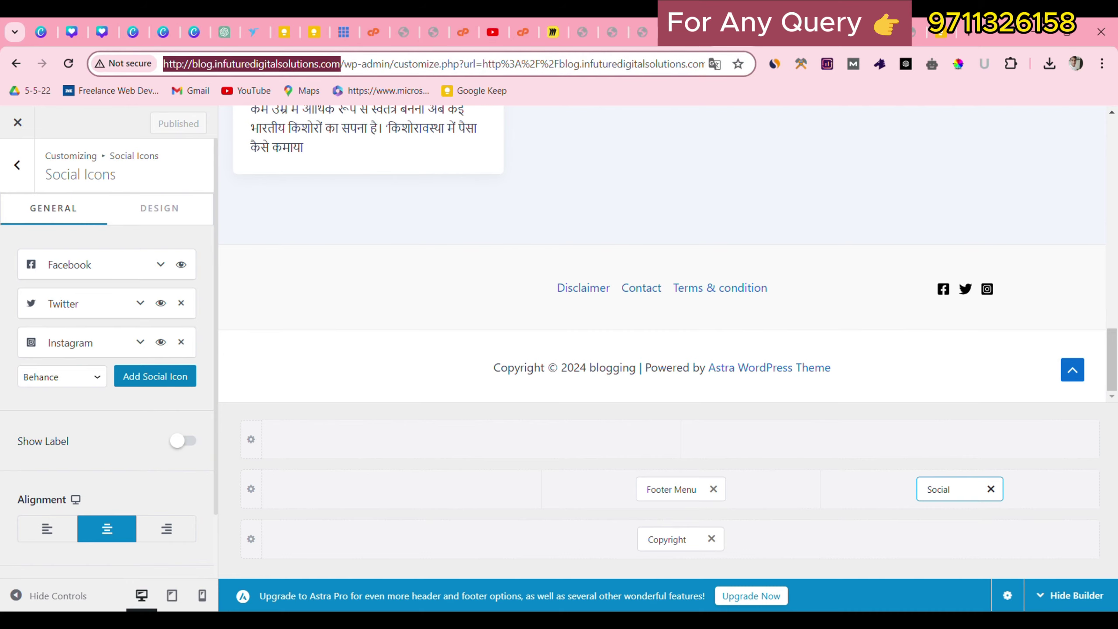
key(ctrl+c)
click(968, 31)
key(ctrl+v)
key(Return)
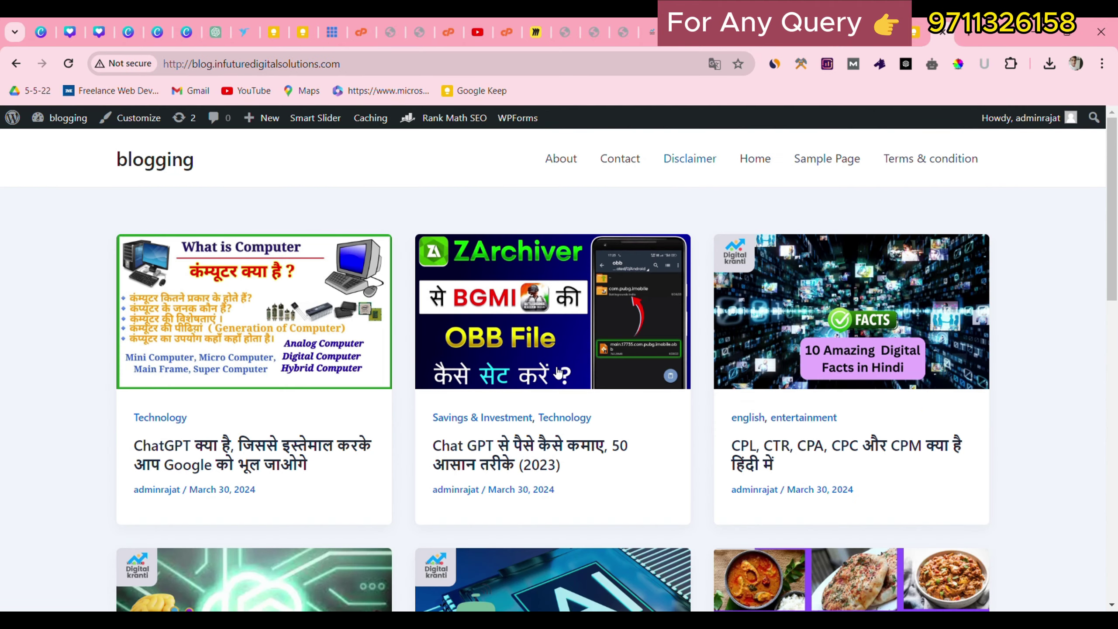
Scroll to the live footer to verify the menu links and social icons.
scroll(1117, 257, down, 6)
scroll(1117, 257, up, 6)
scroll(1117, 257, up, 1)
scroll(1117, 280, down, 15)
drag(422, 521, 667, 542)
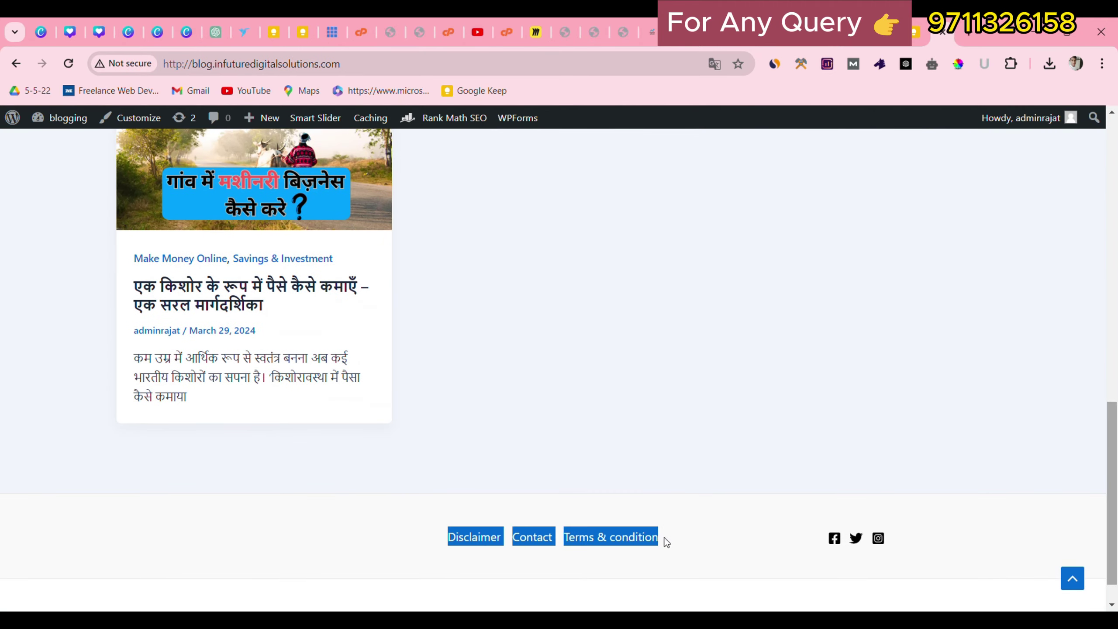
click(804, 525)
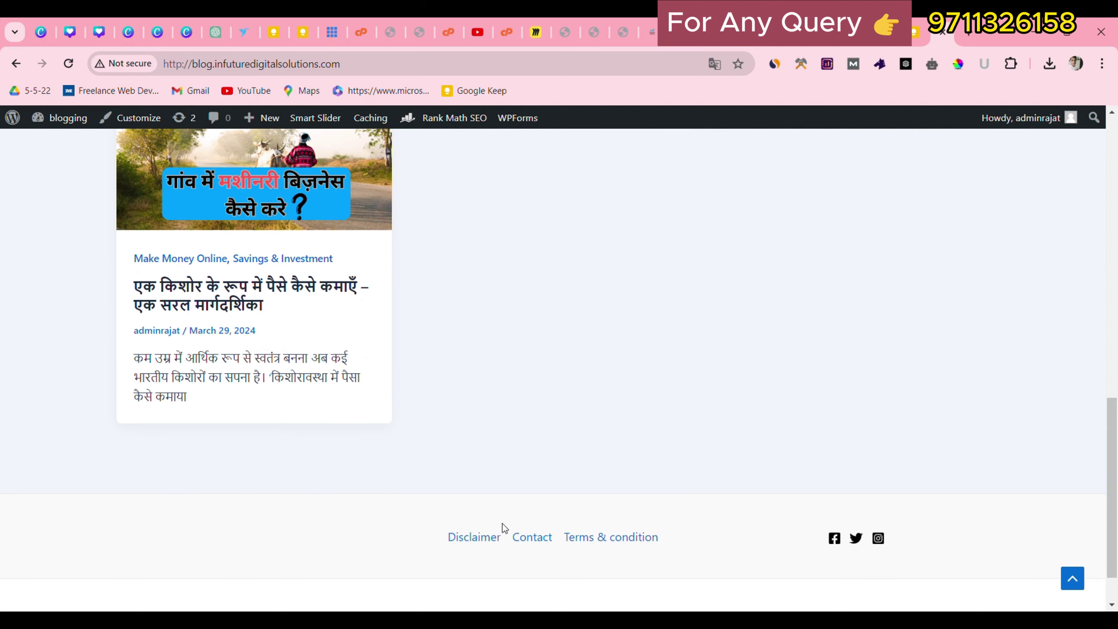
scroll(702, 558, down, 1)
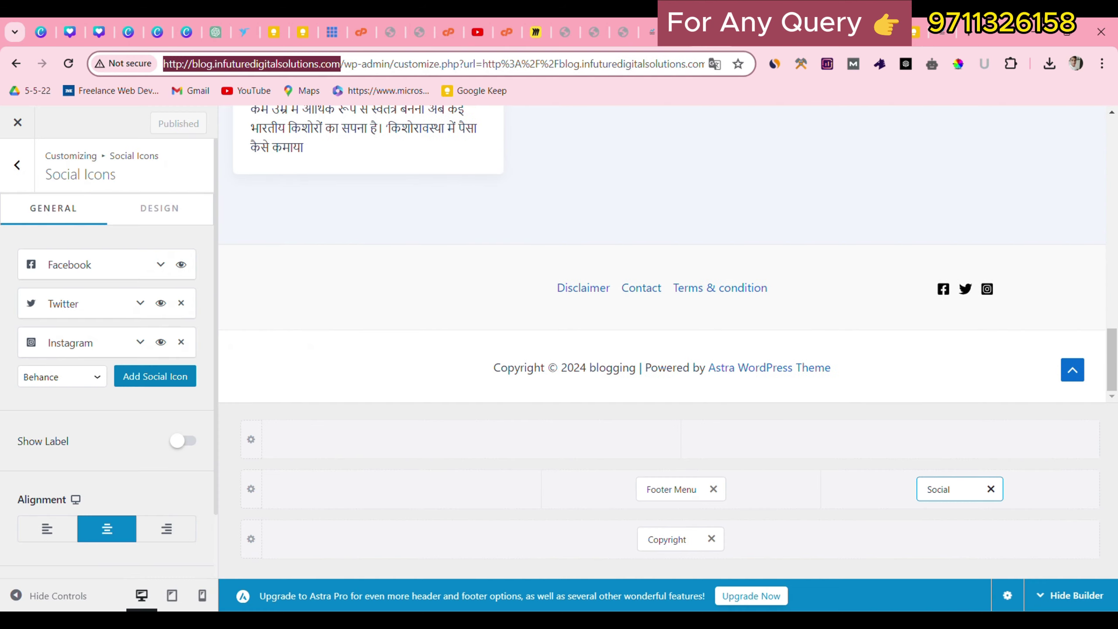
Add Widget 1 to the footer's left column and open its settings.
click(361, 510)
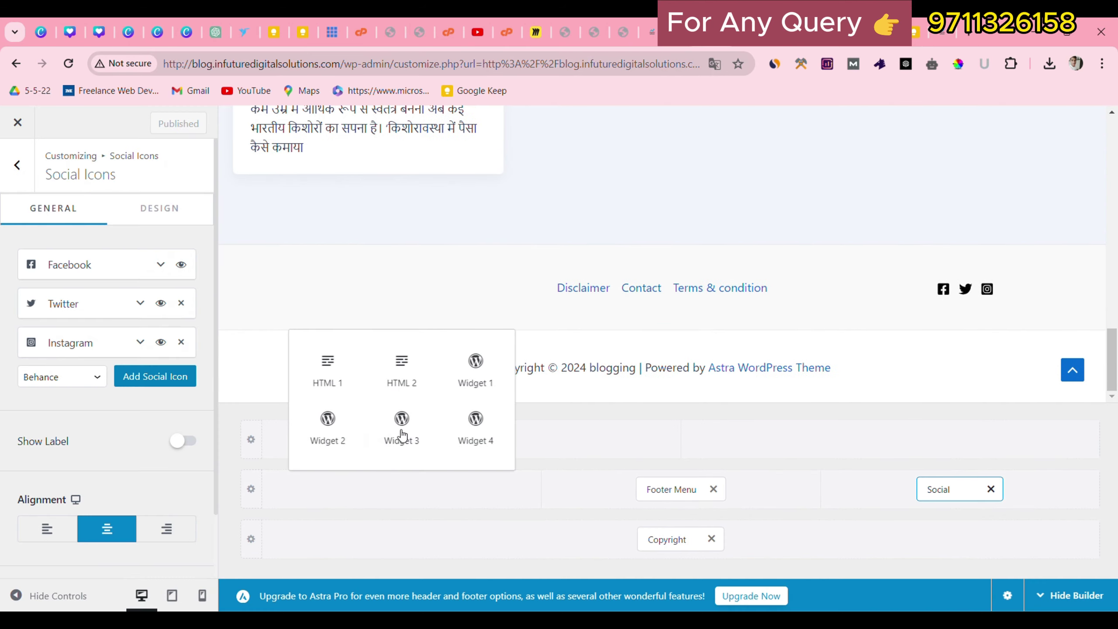
click(474, 368)
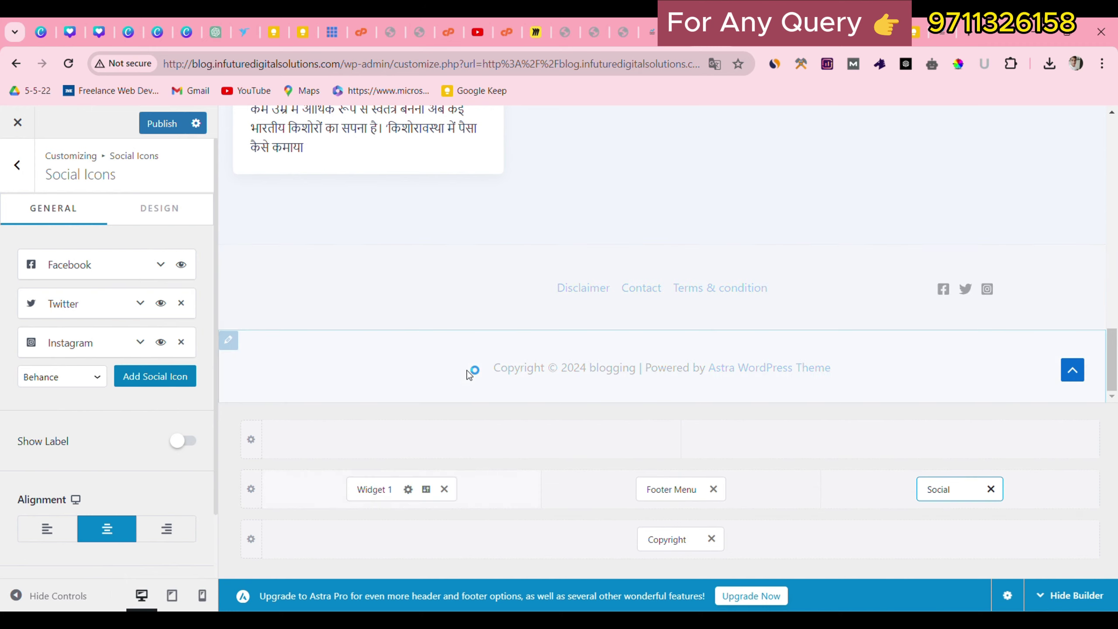
click(374, 488)
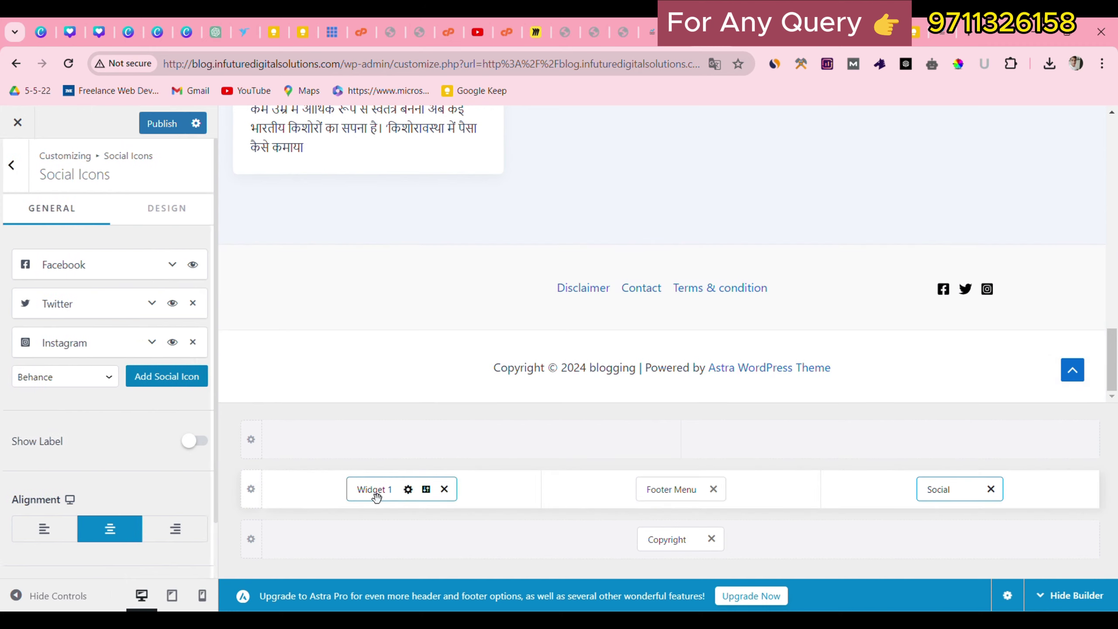
click(116, 467)
Insert a Gallery block with the Digital Kranti logo into Widget 1 and publish.
click(118, 348)
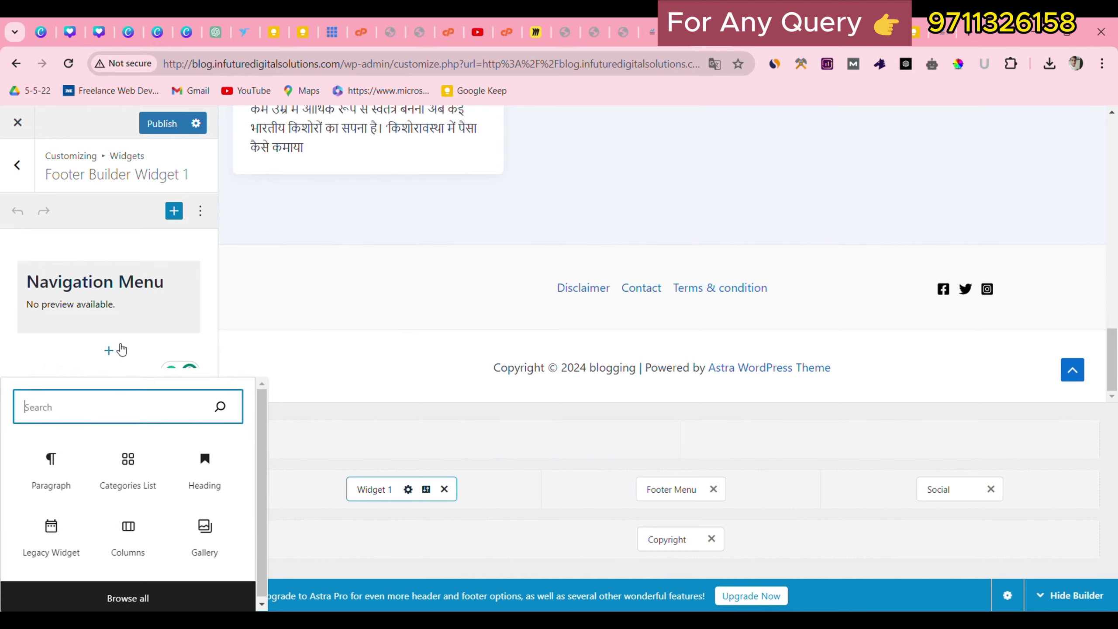
click(518, 438)
click(109, 350)
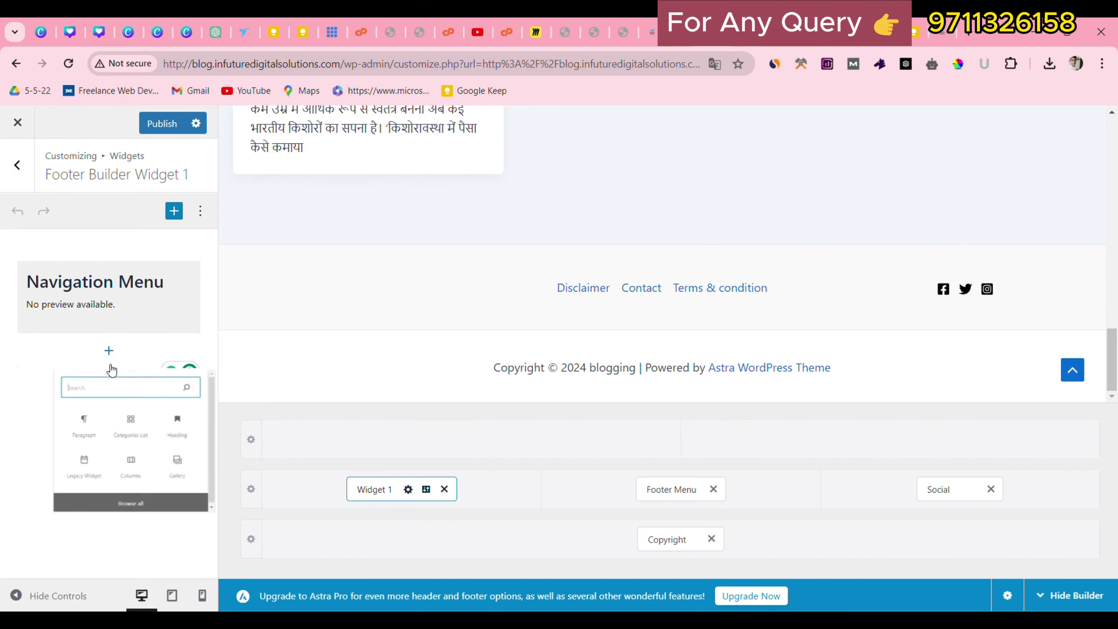
click(194, 548)
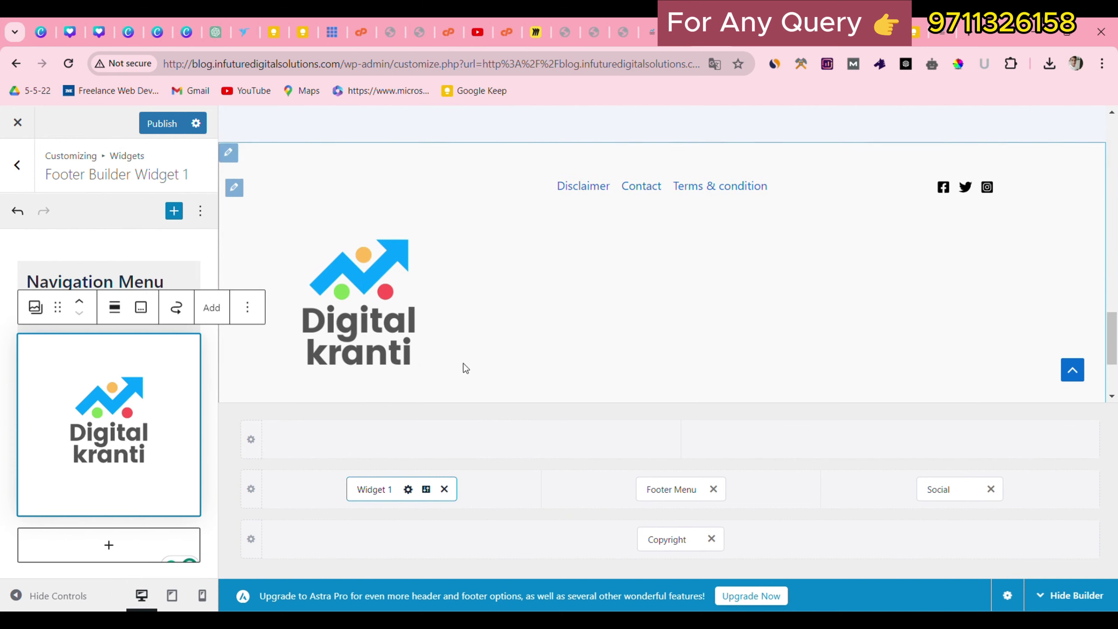
scroll(415, 297, down, 1)
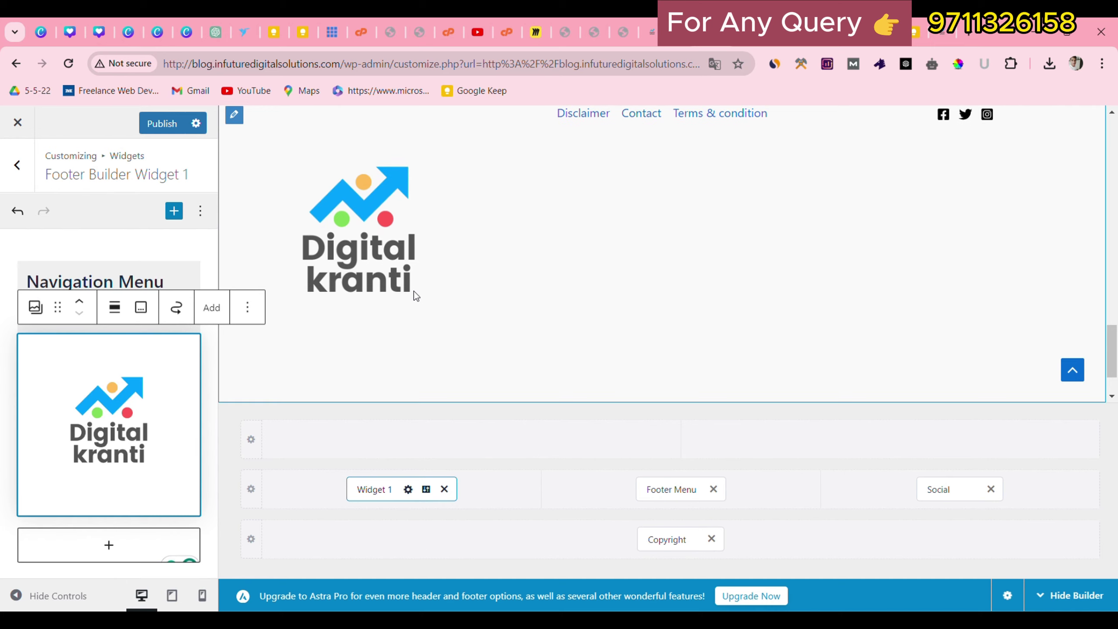
scroll(294, 229, up, 1)
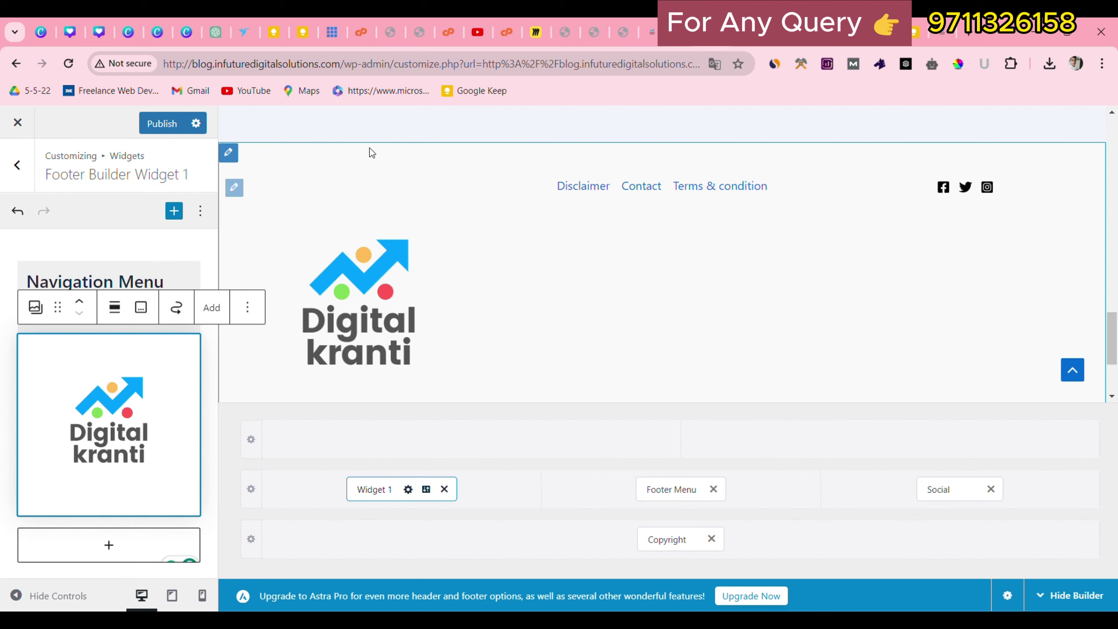
click(169, 122)
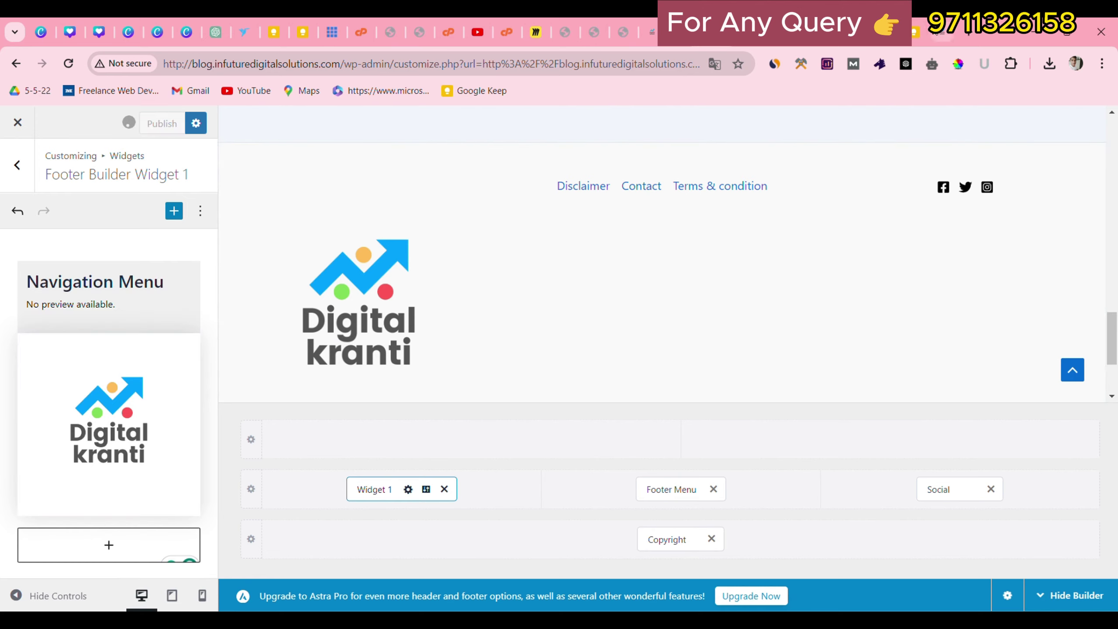
Reload the live blog to verify the logo and inspect the copyright and Astra credit line.
click(941, 34)
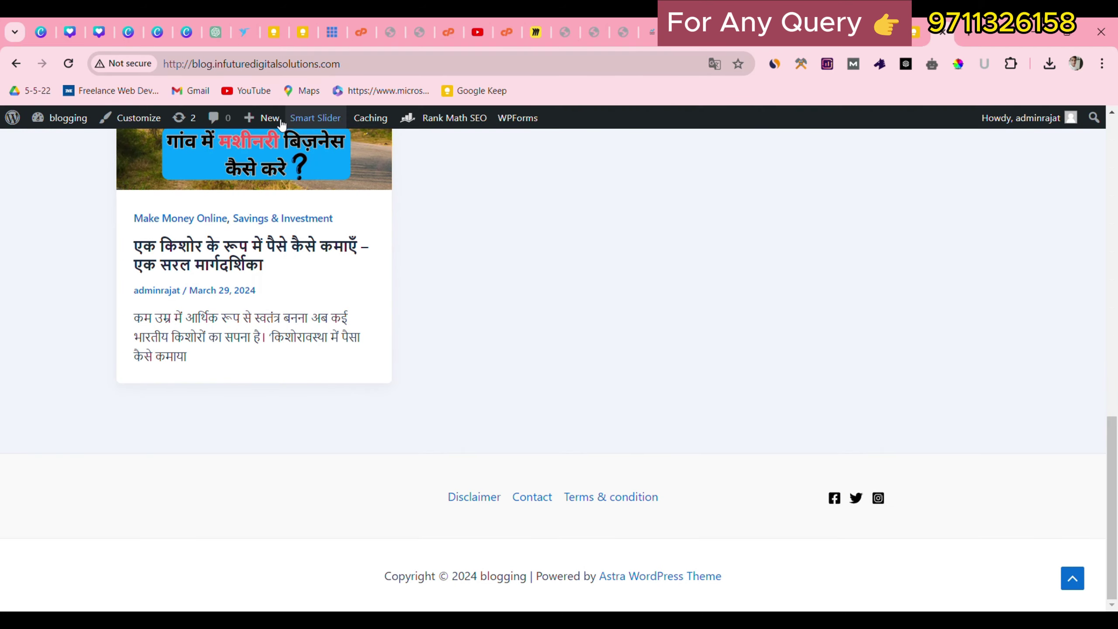
click(66, 63)
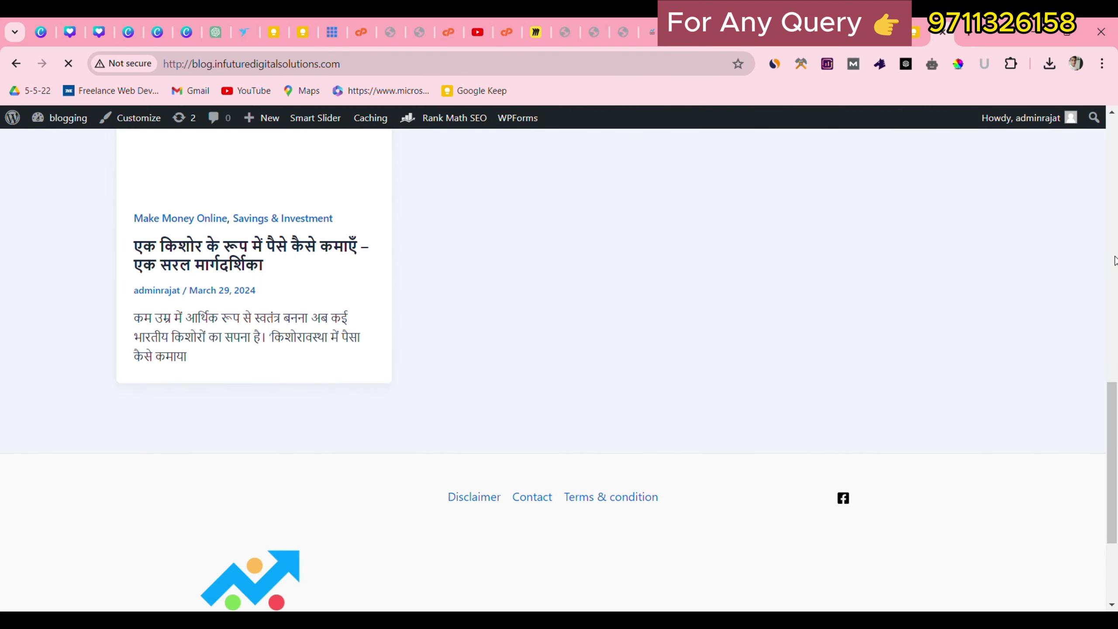
scroll(906, 313, down, 5)
drag(170, 304, 214, 340)
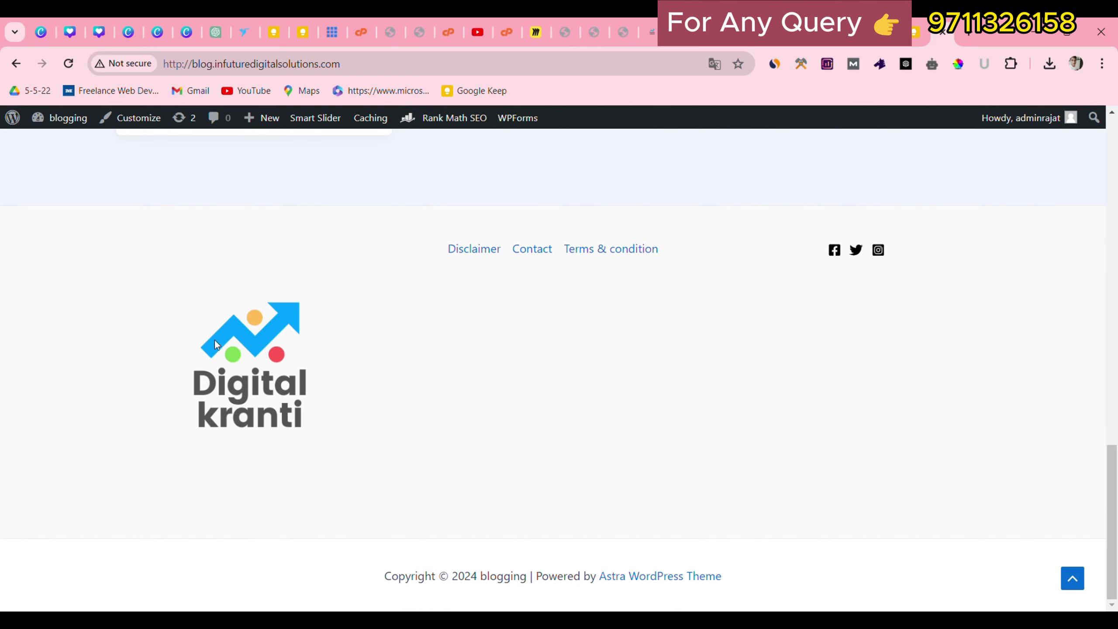
drag(166, 289, 395, 335)
drag(366, 570, 747, 561)
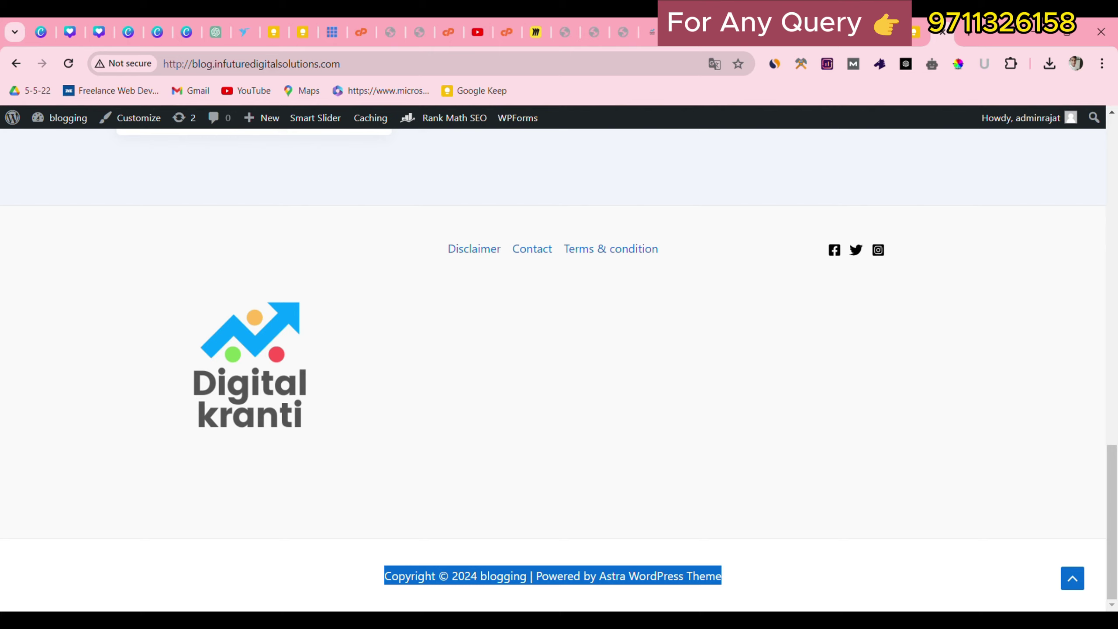
click(636, 480)
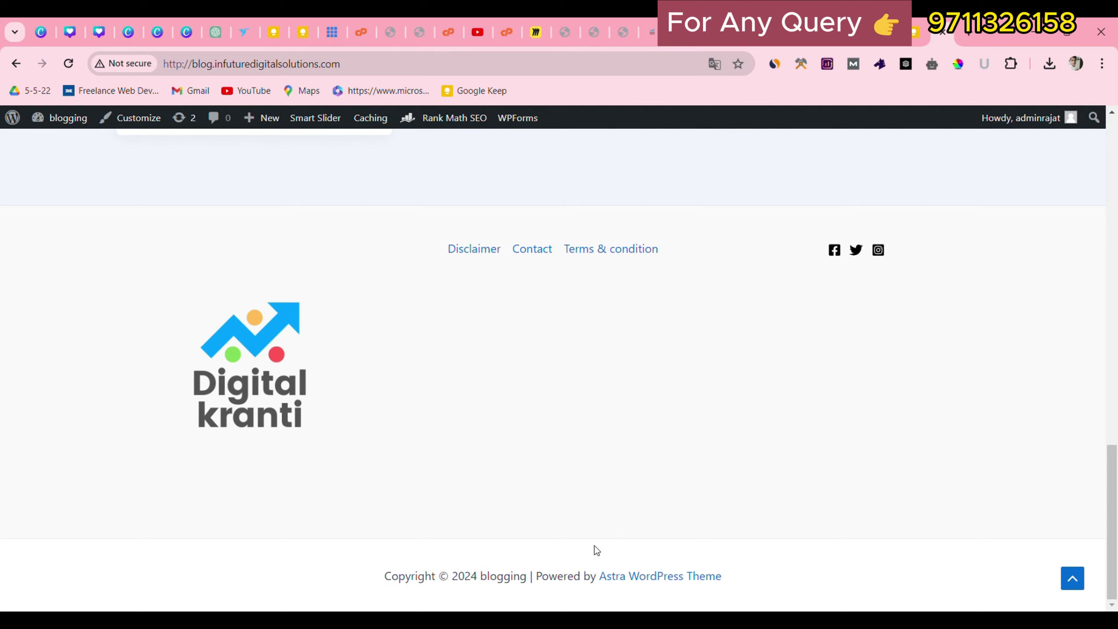
drag(574, 572, 757, 566)
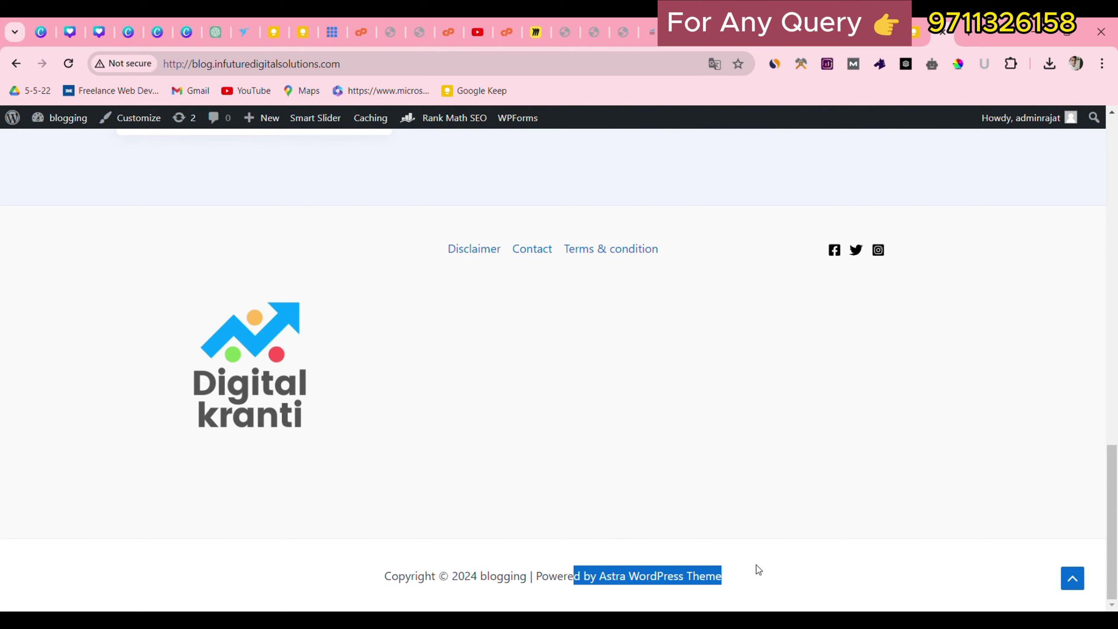
Compare with digitalkranti.site's developer credit, then open the footer Copyright settings.
click(818, 44)
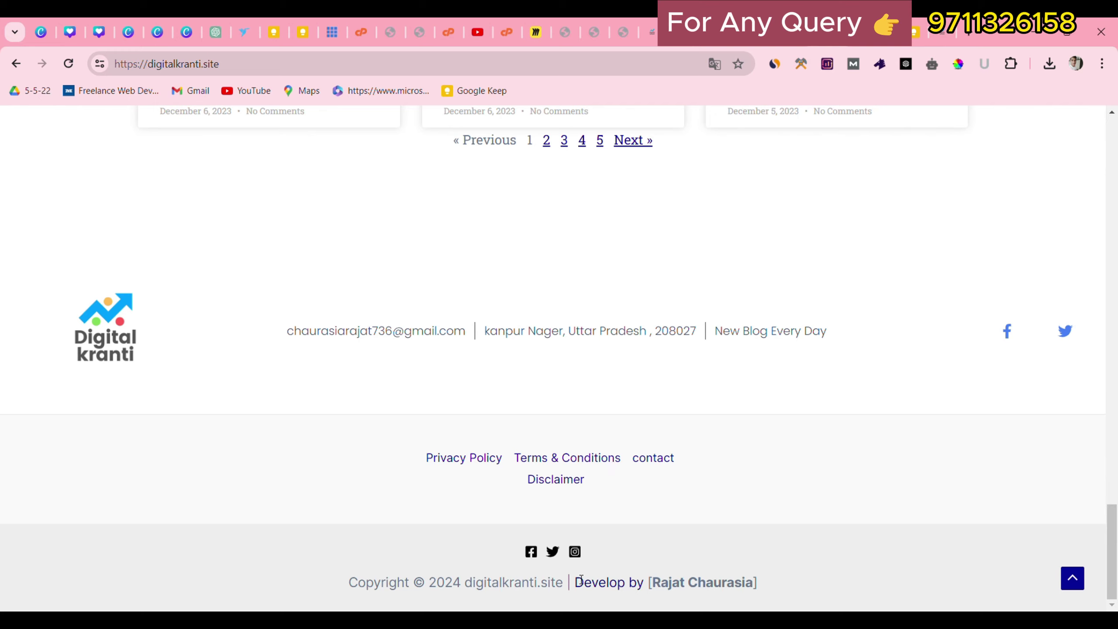
drag(665, 566, 832, 584)
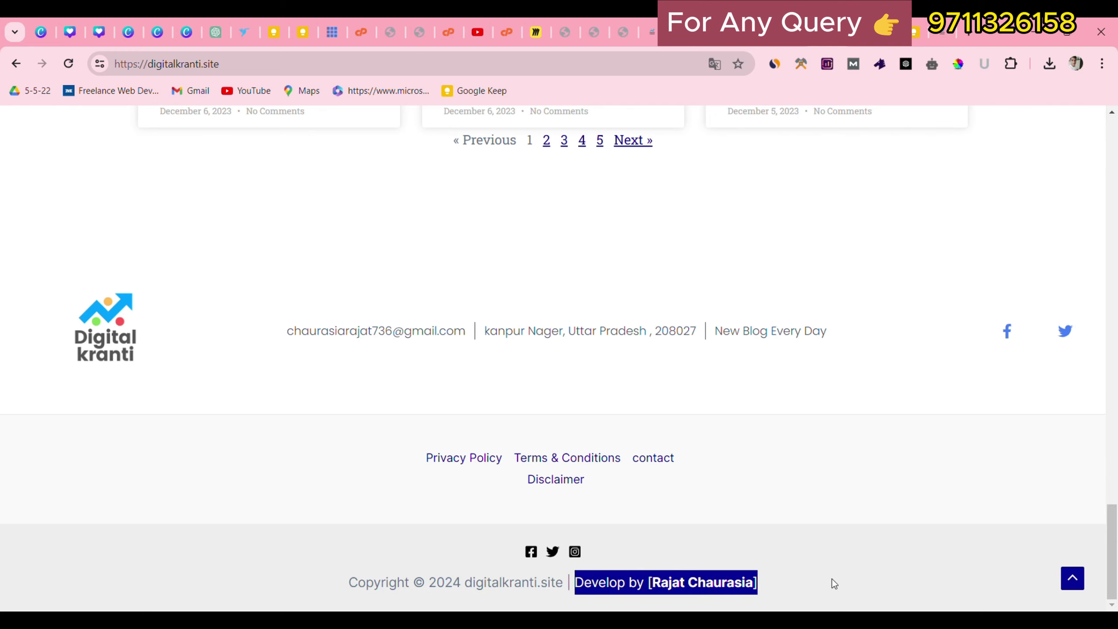
click(713, 45)
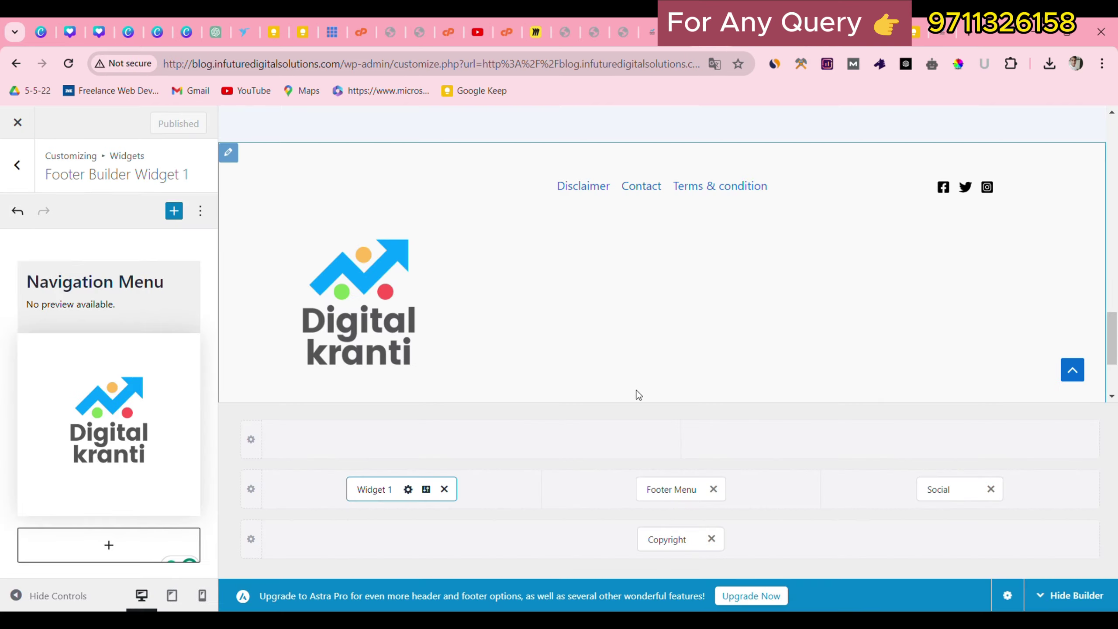
click(666, 539)
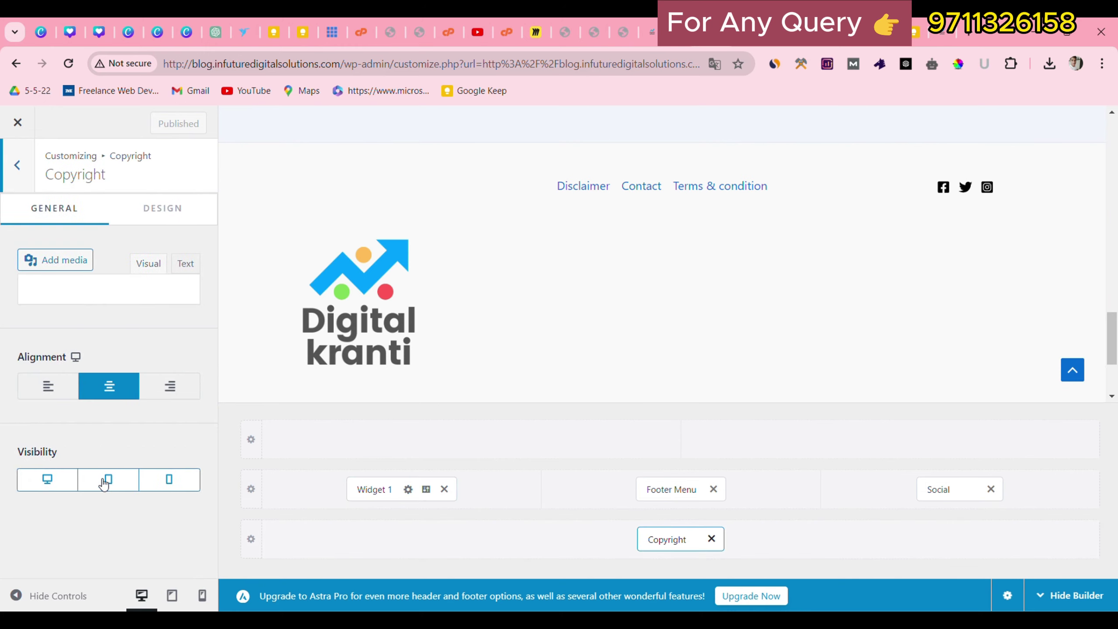
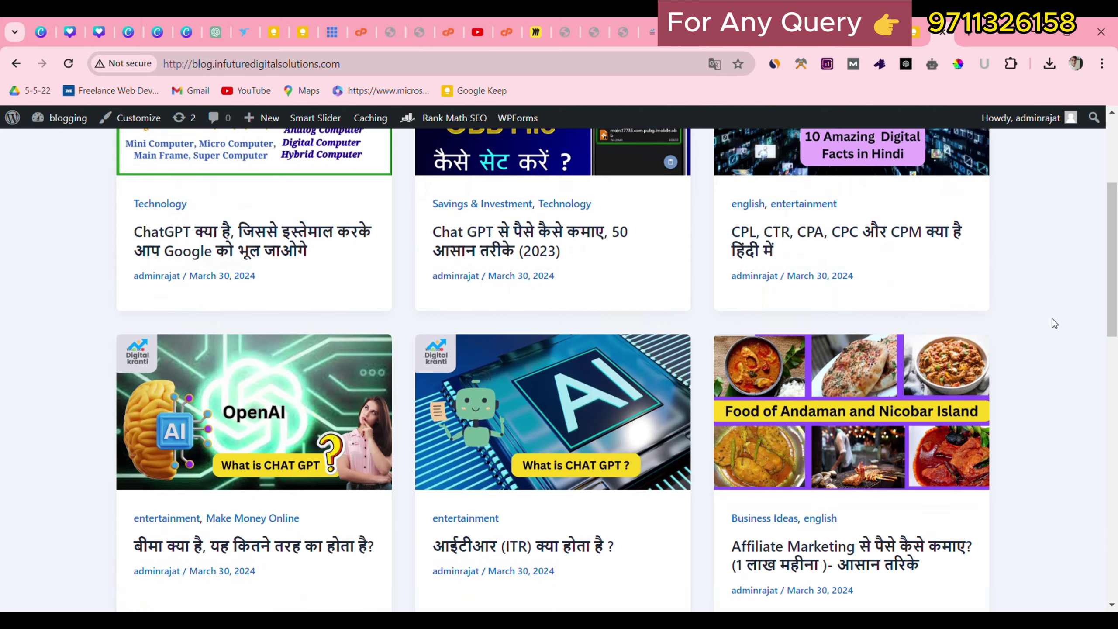
Scroll the live blog down to the footer with the Digital kranti logo, then return to the top.
scroll(1008, 379, down, 3)
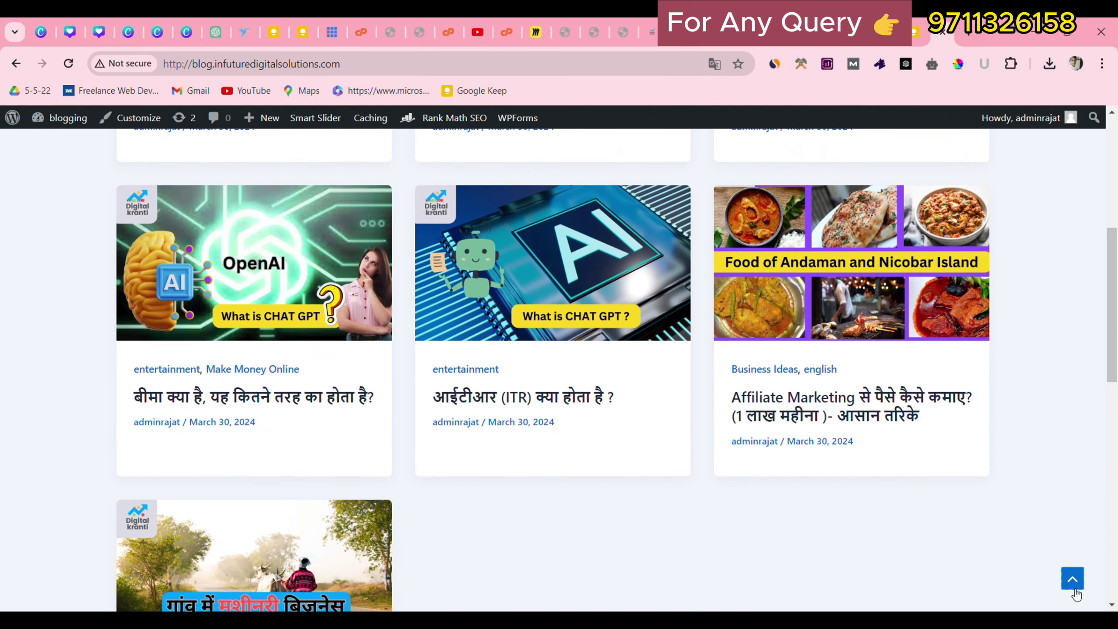
click(1075, 577)
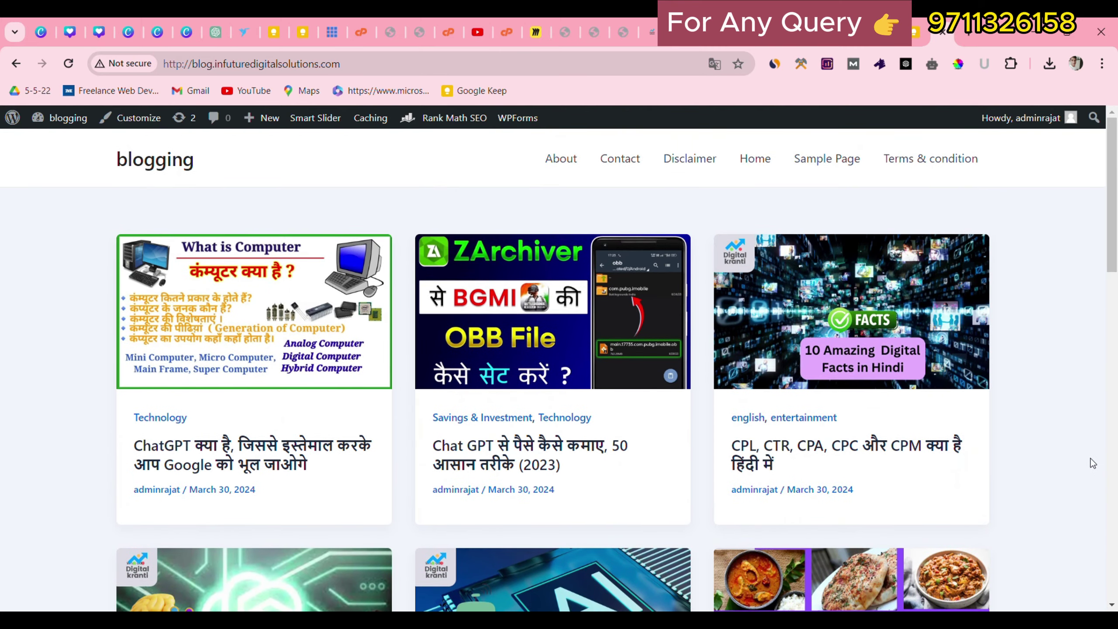
drag(1116, 202, 1117, 520)
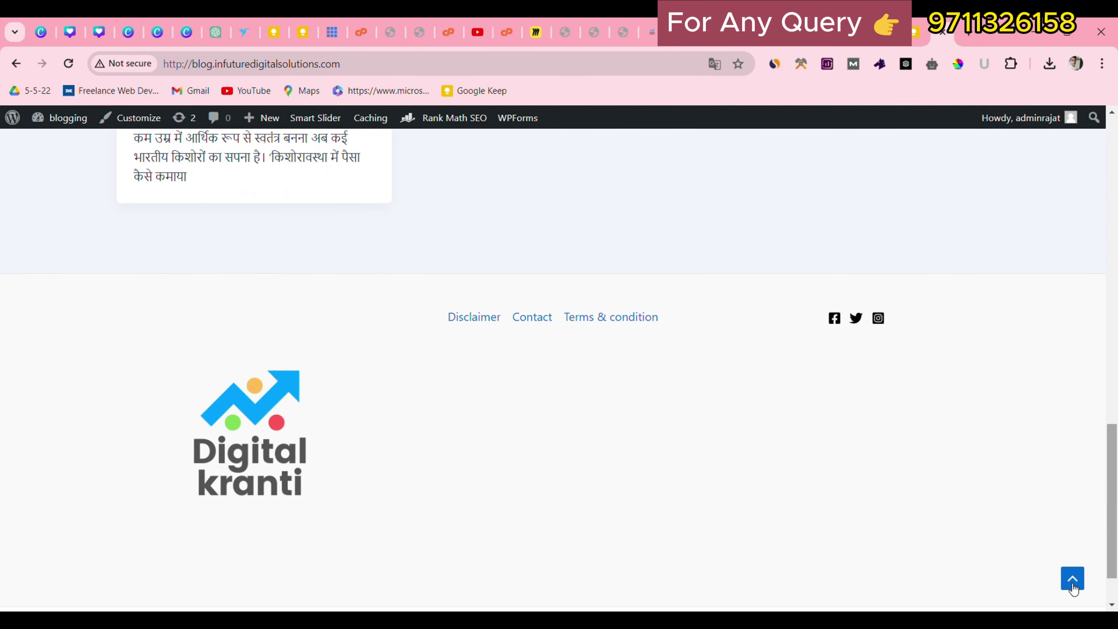
click(1072, 578)
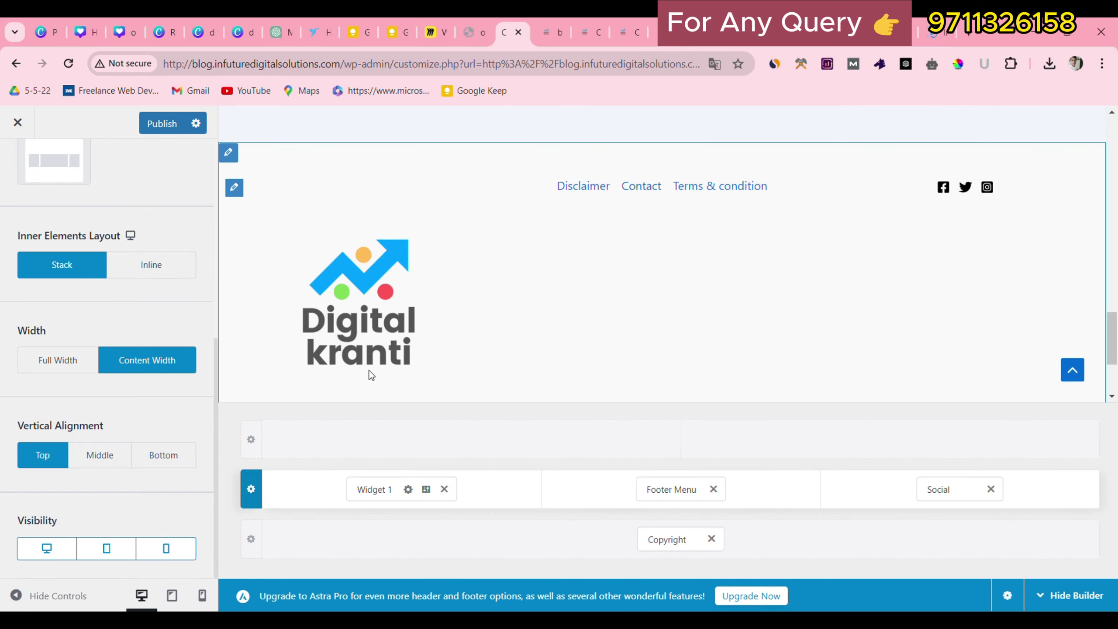
In the header Logo panel, clear the Site Title text and bring up the Select Logo media library.
scroll(456, 319, up, 15)
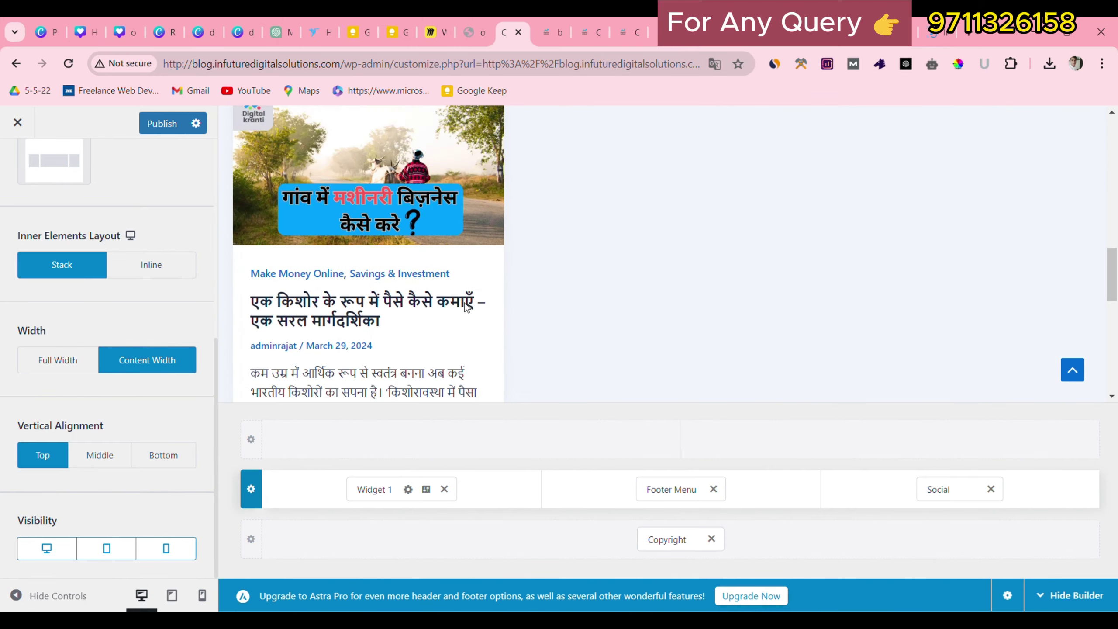
scroll(465, 302, up, 2)
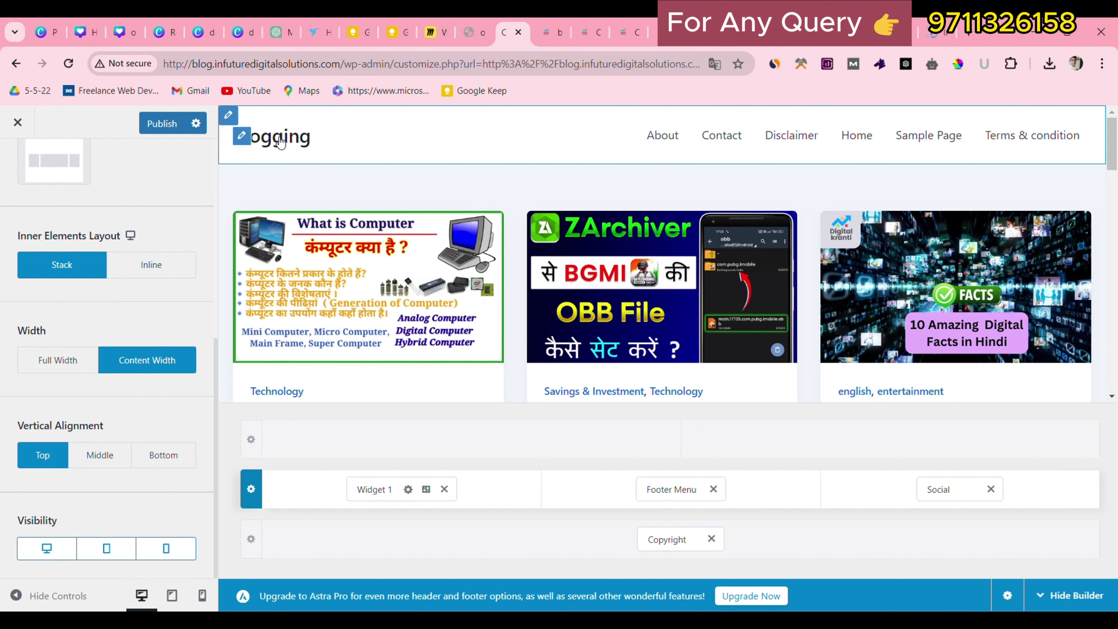
click(242, 137)
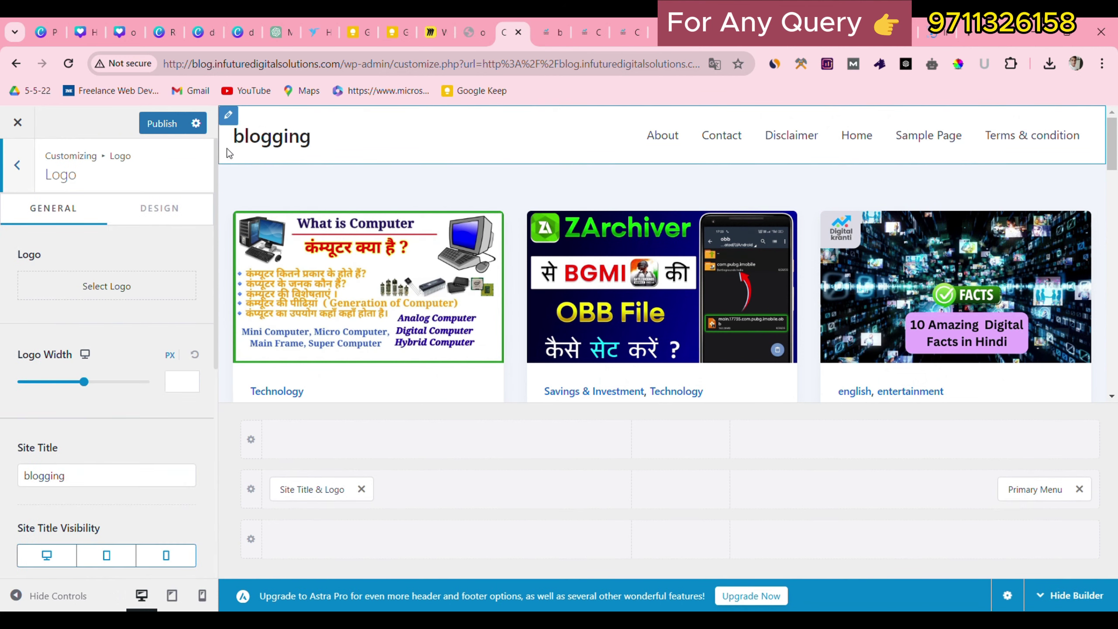
click(238, 142)
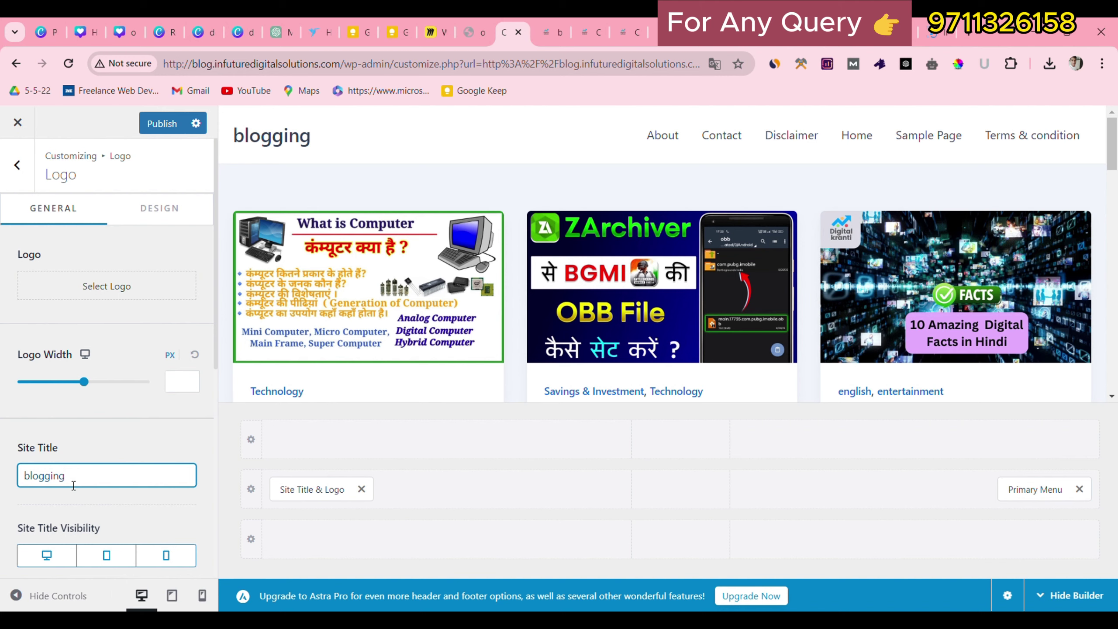
key(BackSpace)
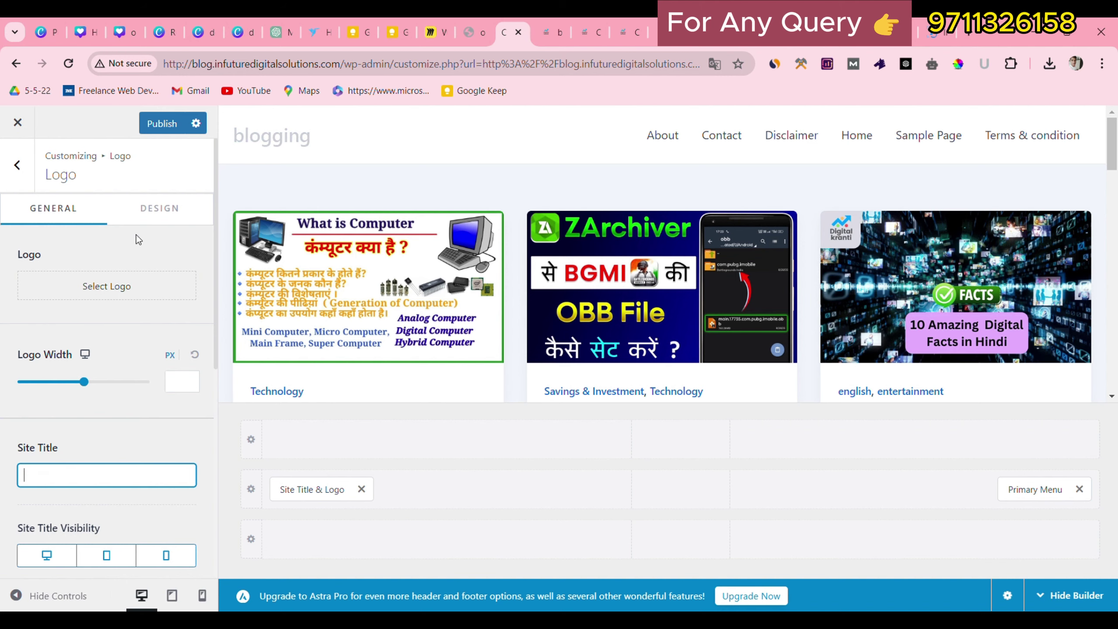
click(114, 290)
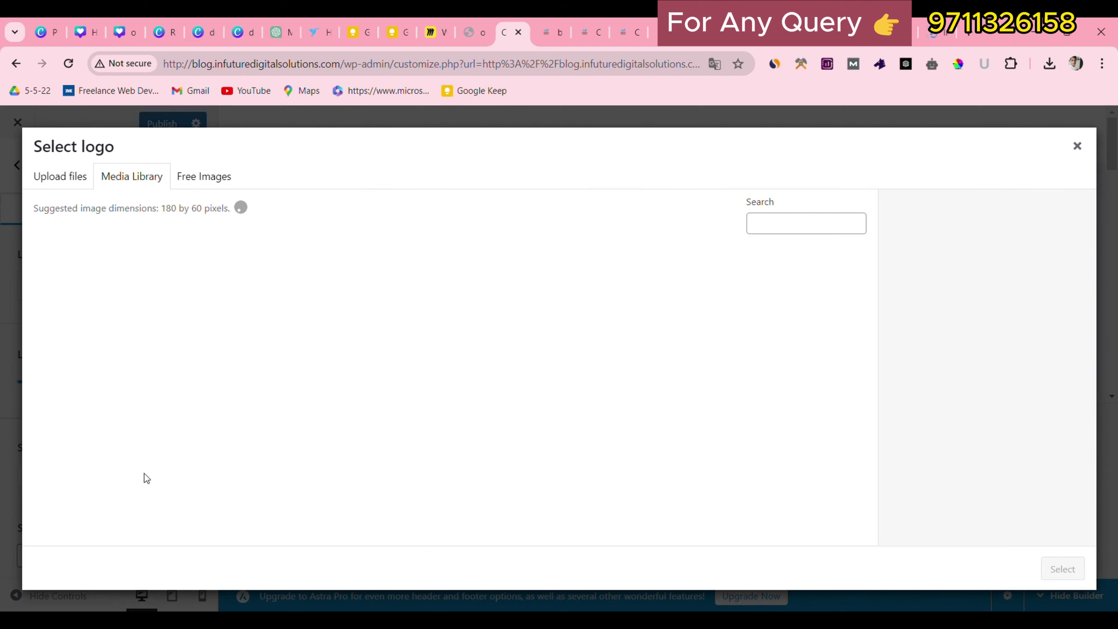
Choose the Digital kranti image from the Media Library as the logo.
click(99, 304)
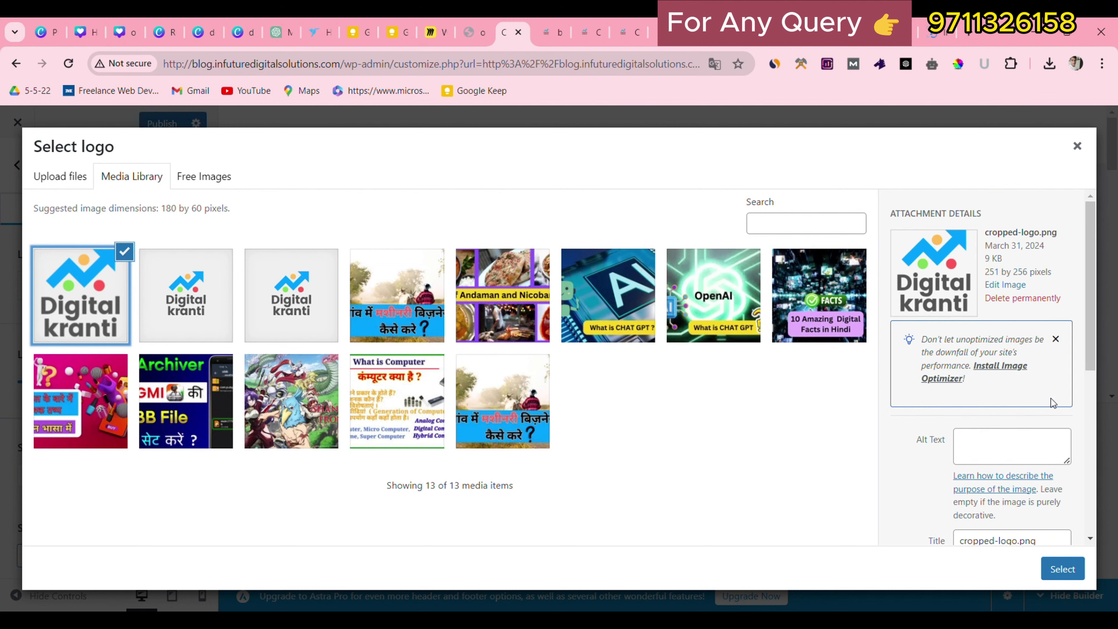
drag(981, 271, 1020, 278)
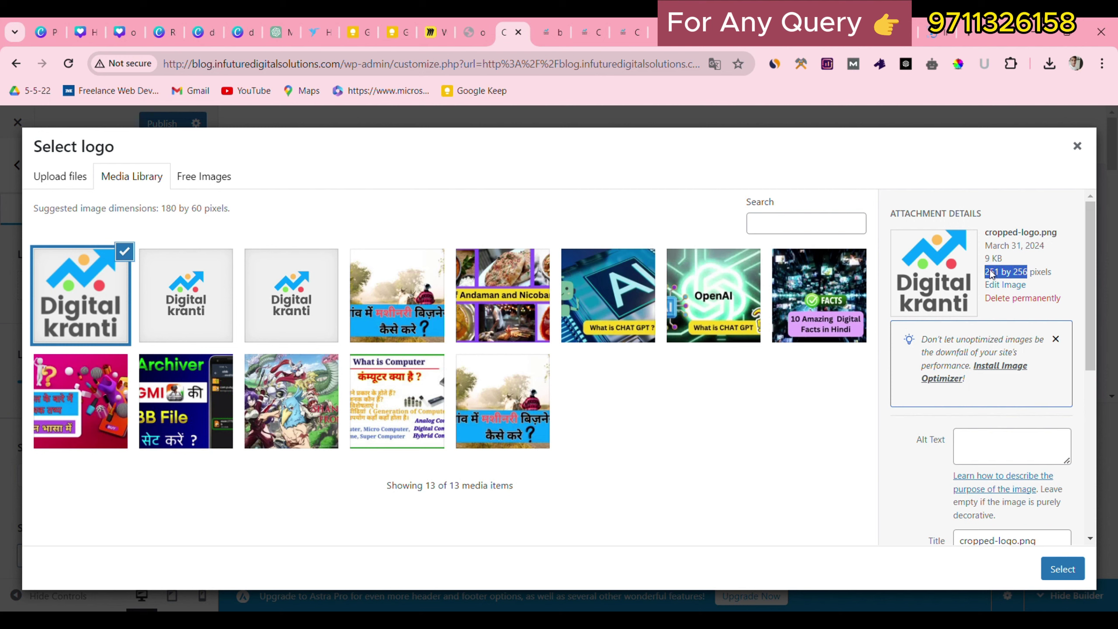
click(1010, 276)
click(1060, 568)
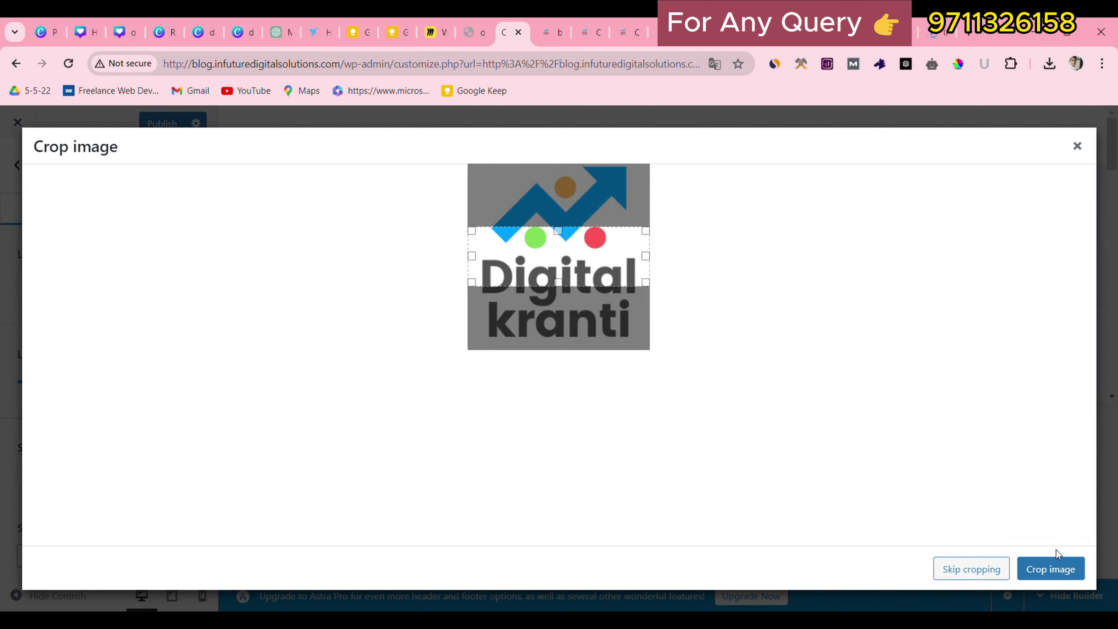
Stretch the crop box over the whole Digital kranti graphic and crop it.
drag(566, 235, 565, 169)
drag(563, 284, 565, 323)
drag(566, 208, 567, 169)
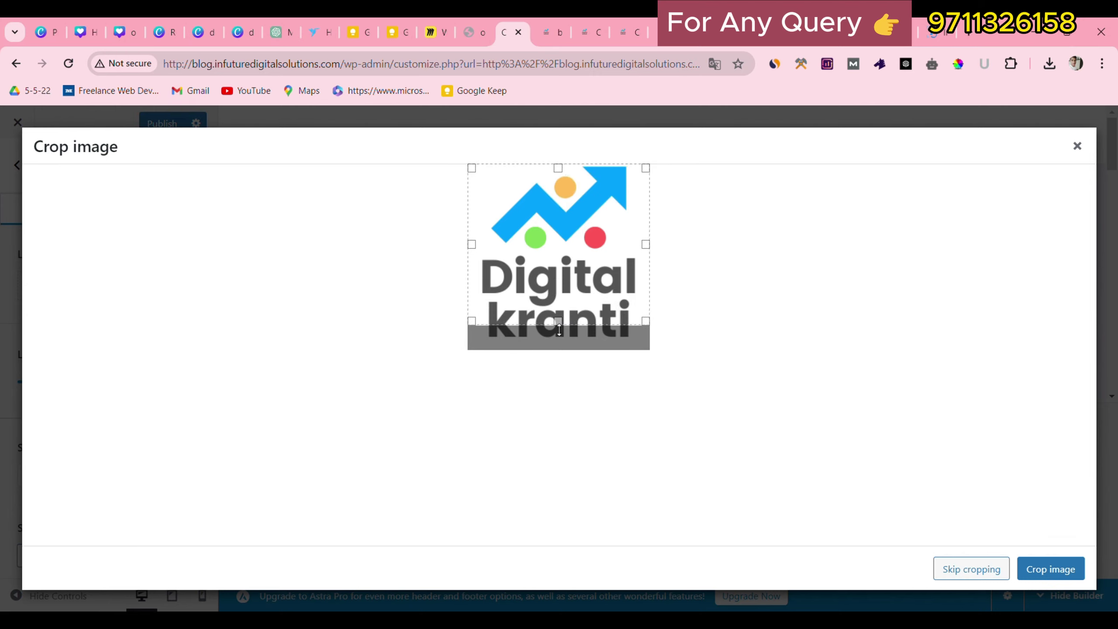
drag(558, 323, 559, 352)
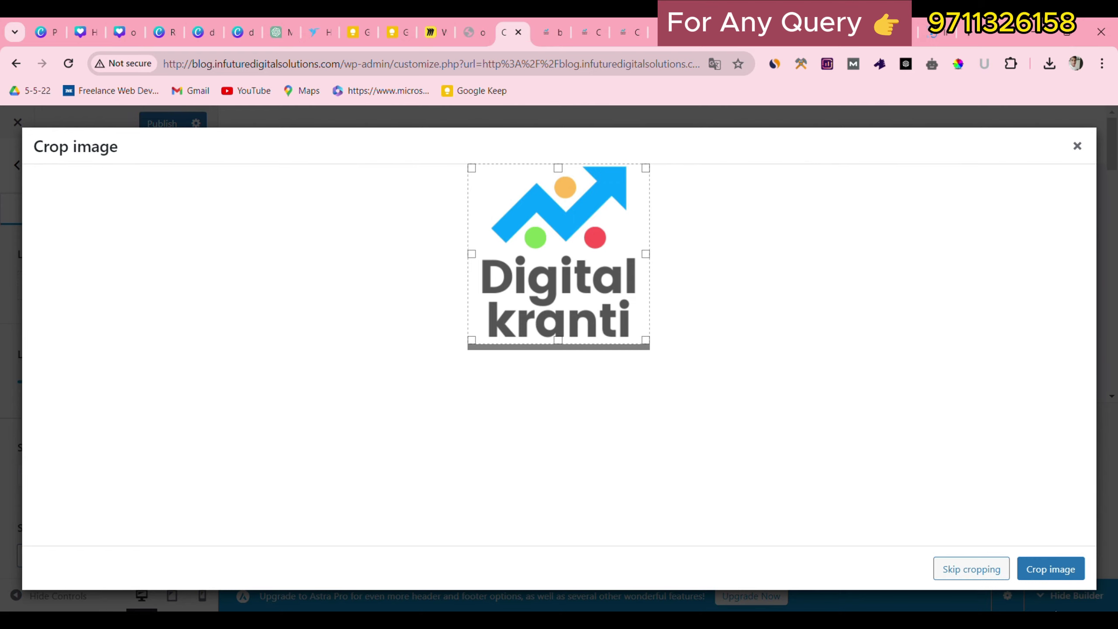
click(1052, 570)
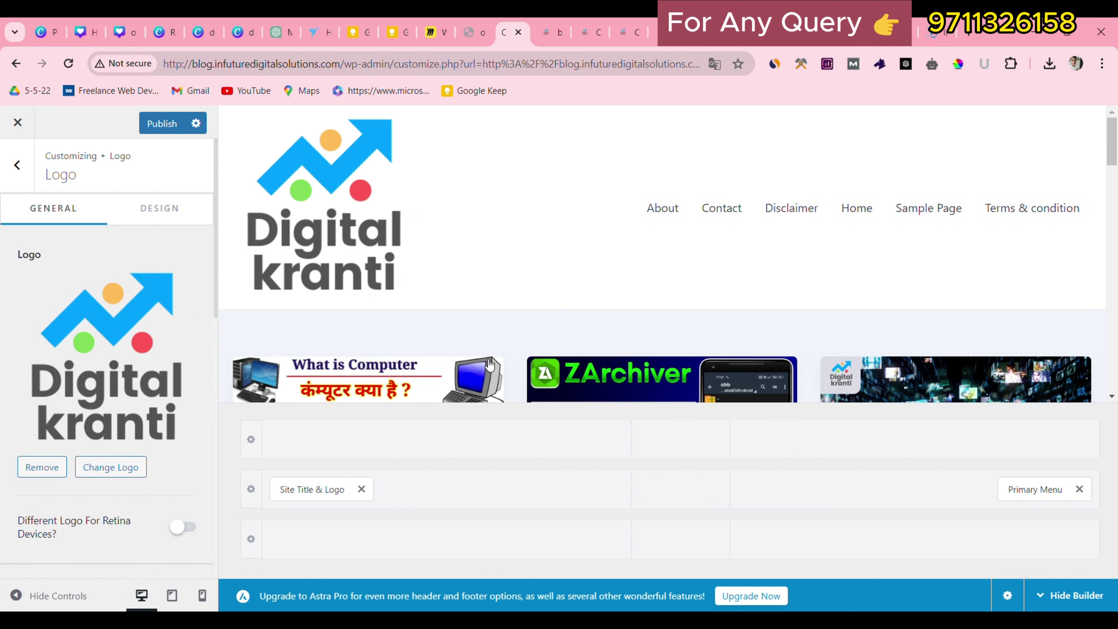
Drag the Logo Width slider down to about 52 px.
scroll(723, 243, down, 2)
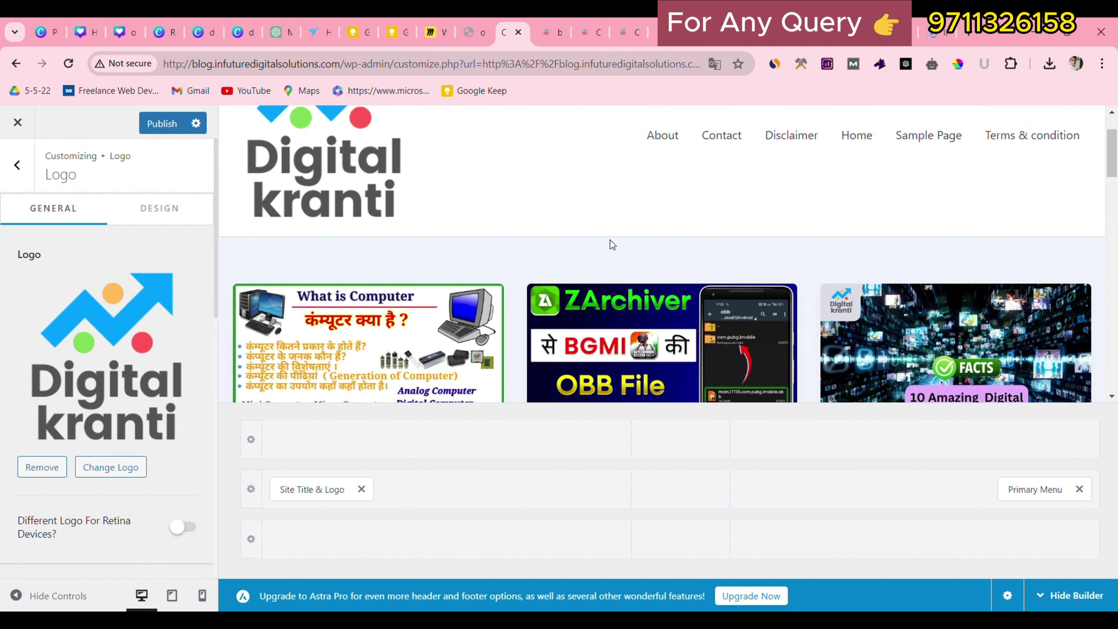
scroll(416, 209, up, 2)
scroll(17, 331, down, 3)
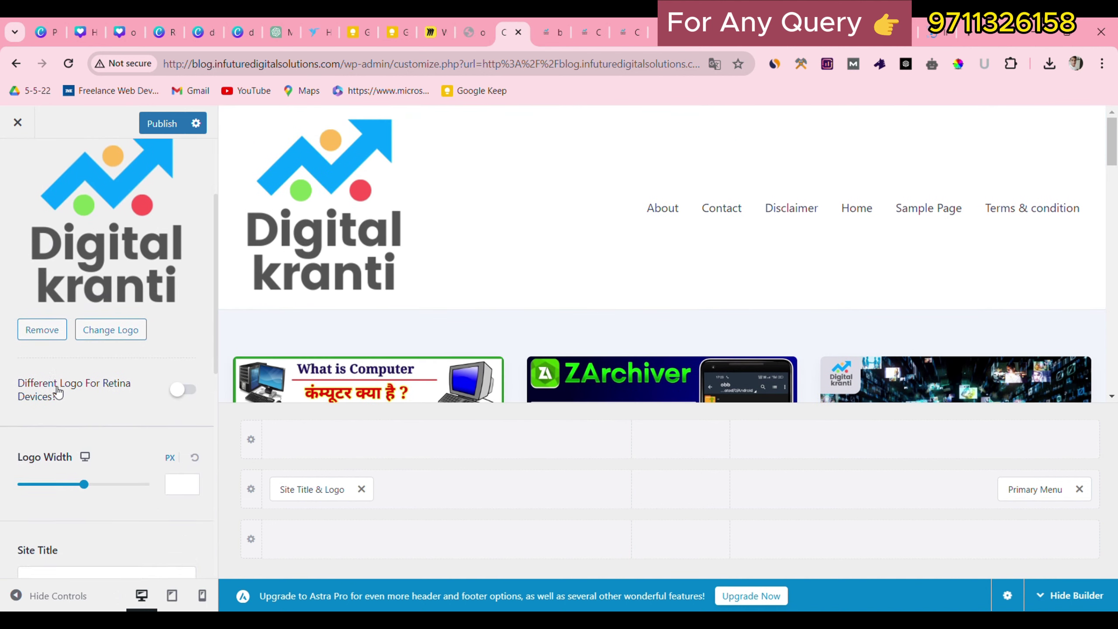
drag(85, 476, 39, 473)
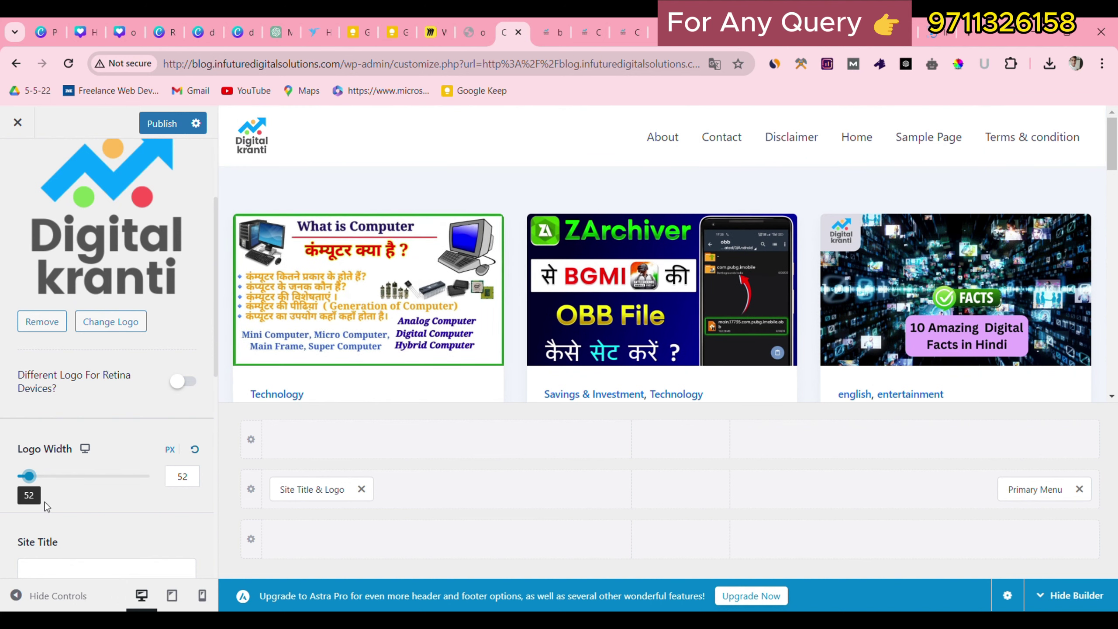
scroll(91, 477, down, 5)
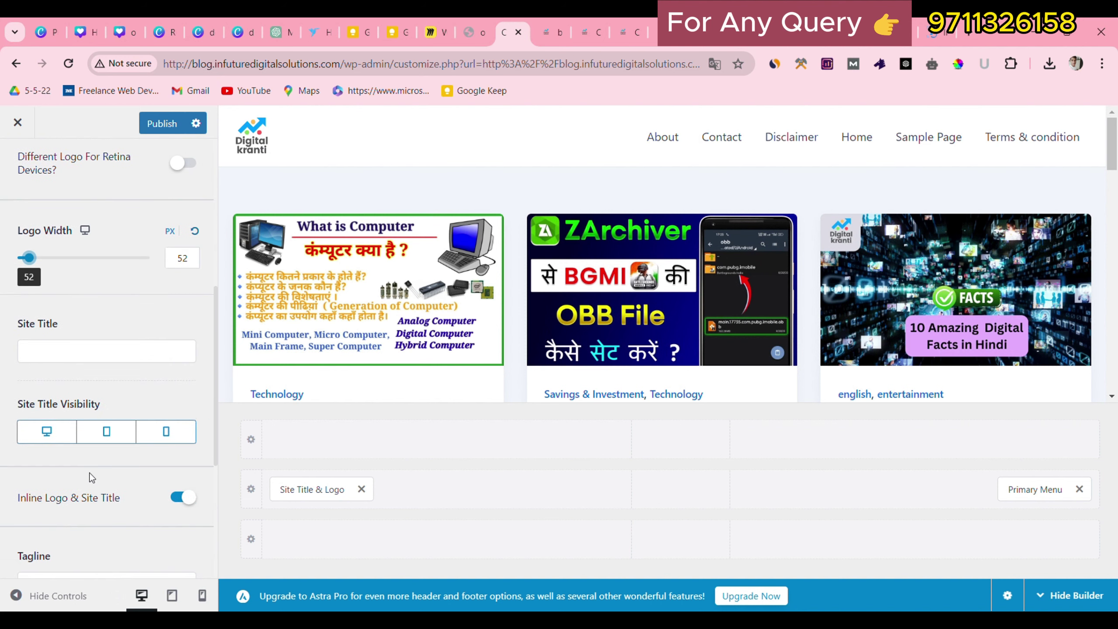
Enter 62 as the logo width, step it up to 69 px, and publish.
click(80, 356)
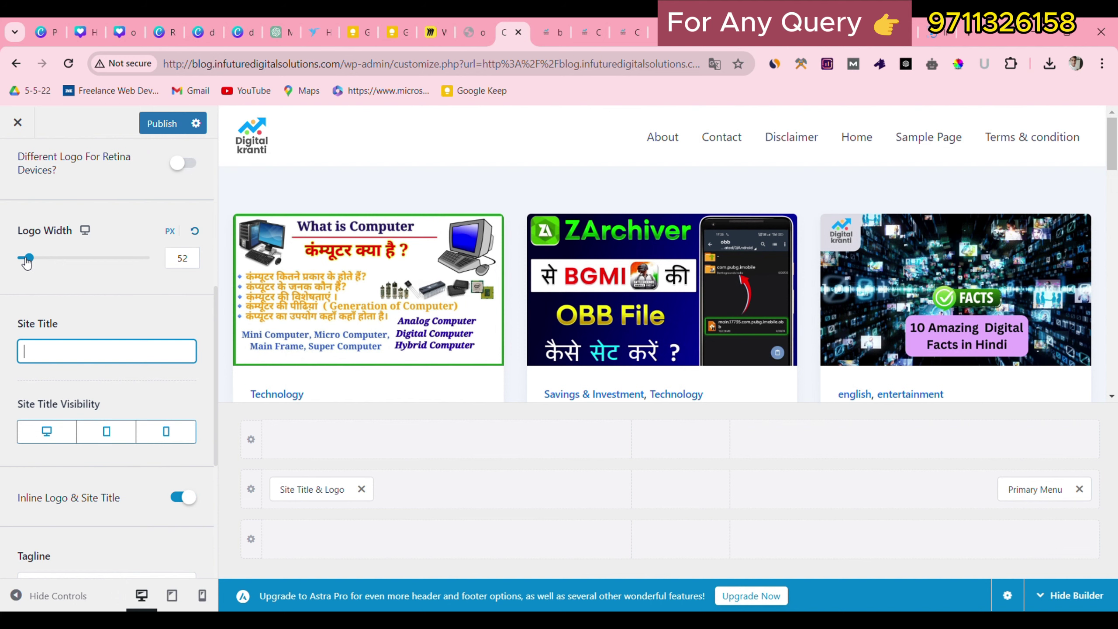
click(197, 264)
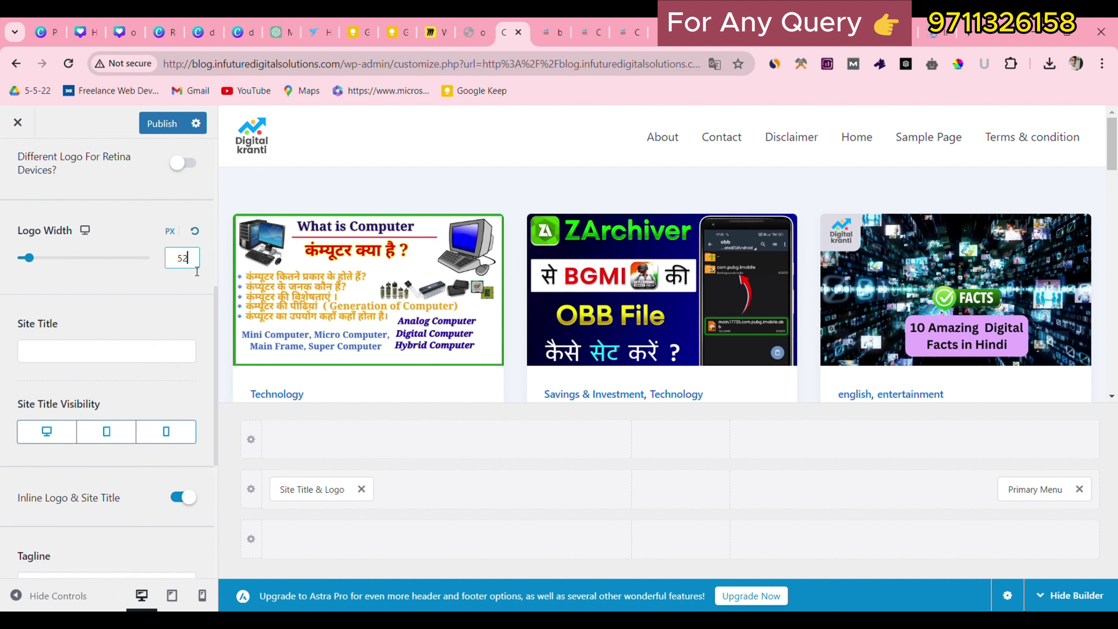
key(BackSpace)
key(BackSpace)
text(62)
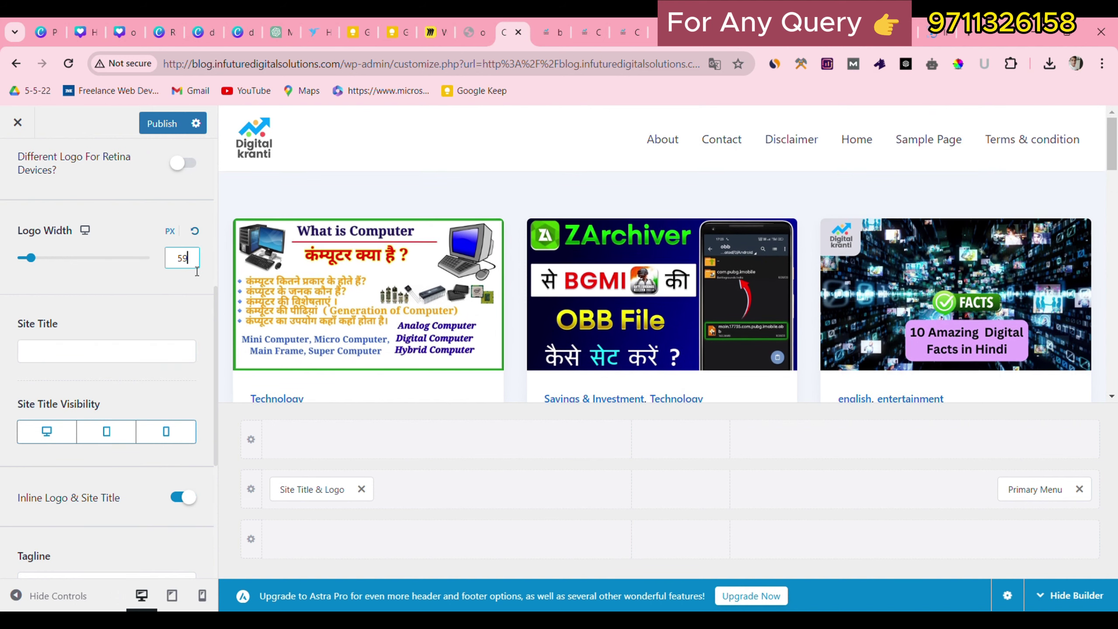
key(Up)
key(Up)
key(Up)
key(Up)
key(Up)
key(Up)
key(Up)
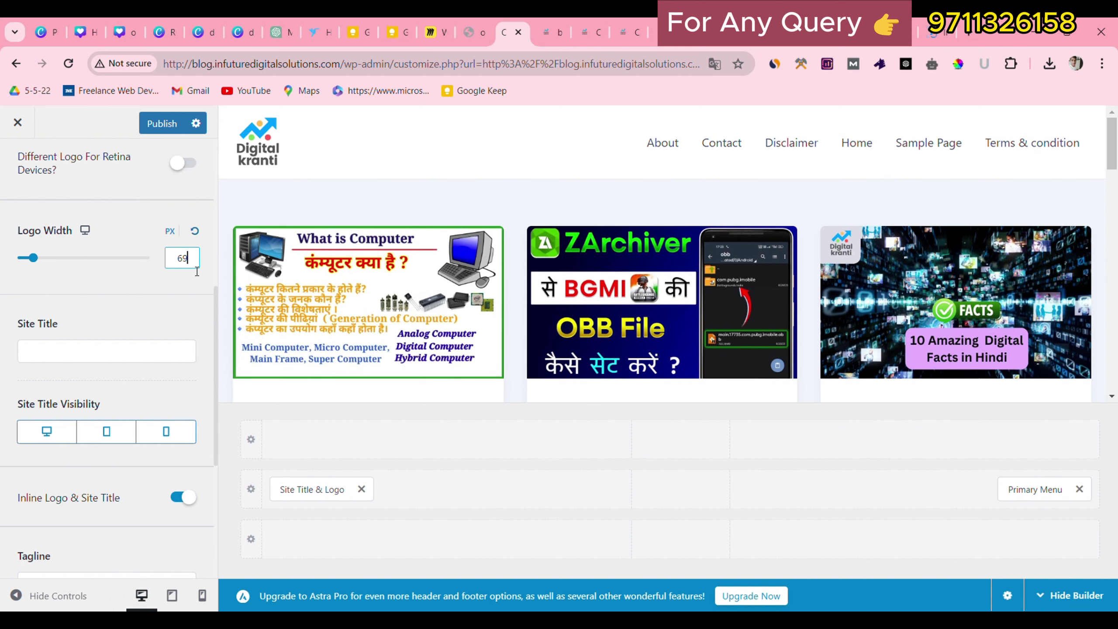
scroll(159, 464, down, 7)
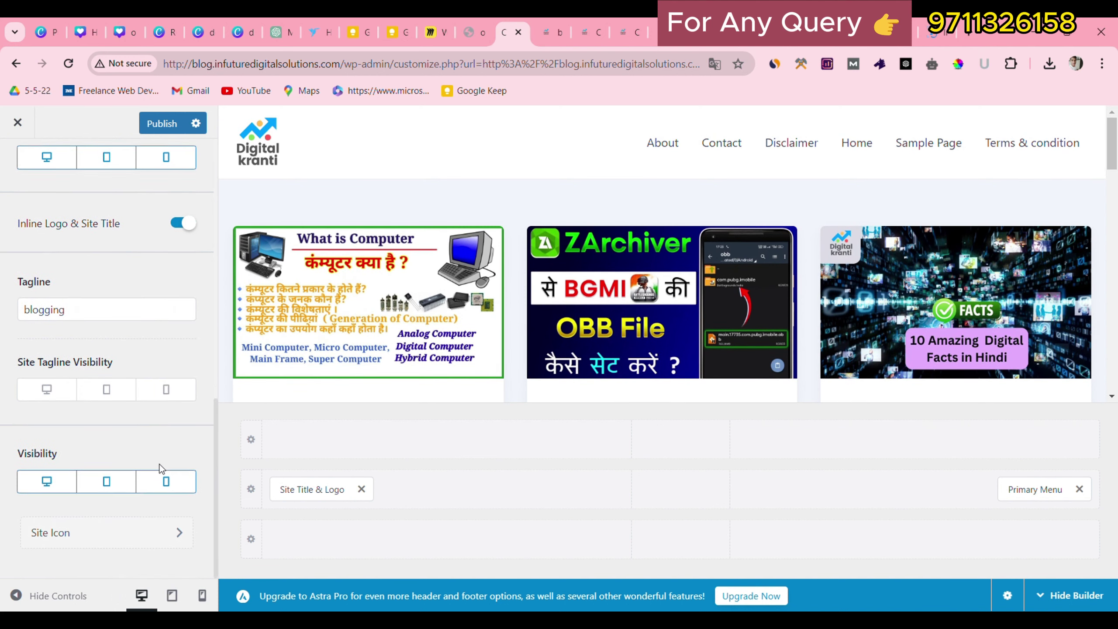
scroll(158, 465, up, 6)
click(162, 123)
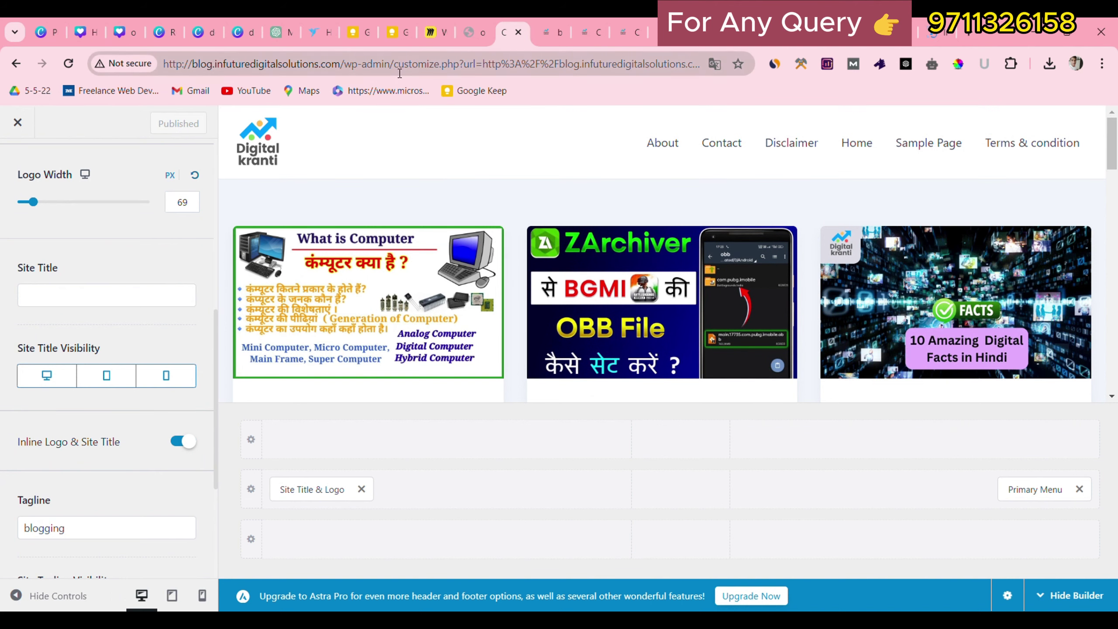
Copy the blog's address and load the live blog in a new tab.
drag(339, 69, 238, 39)
key(ctrl+c)
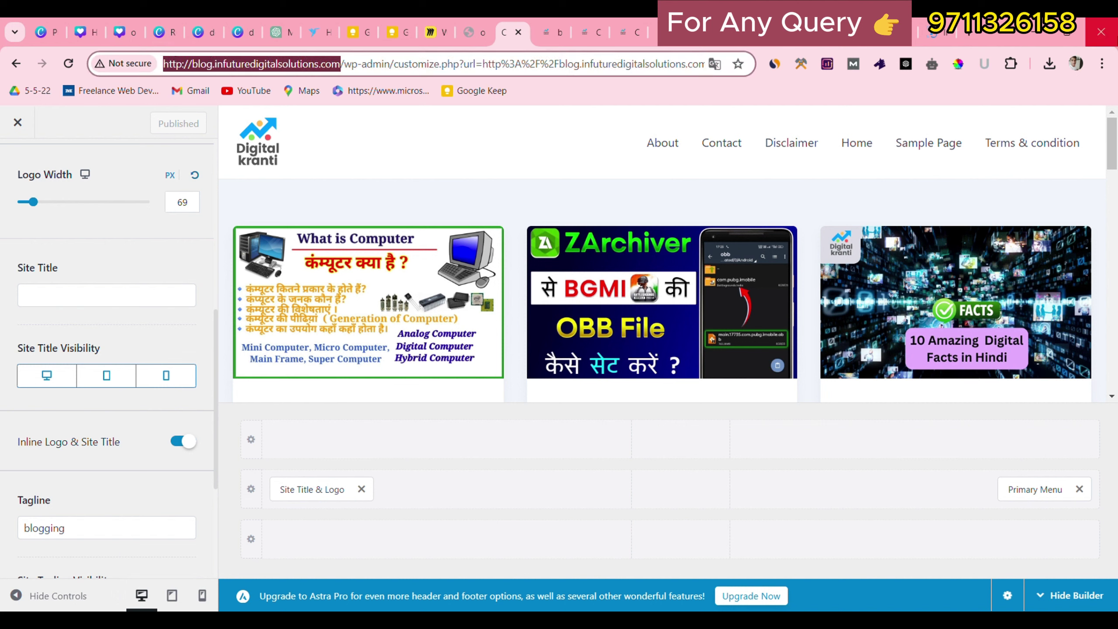
click(965, 35)
key(ctrl+v)
key(Return)
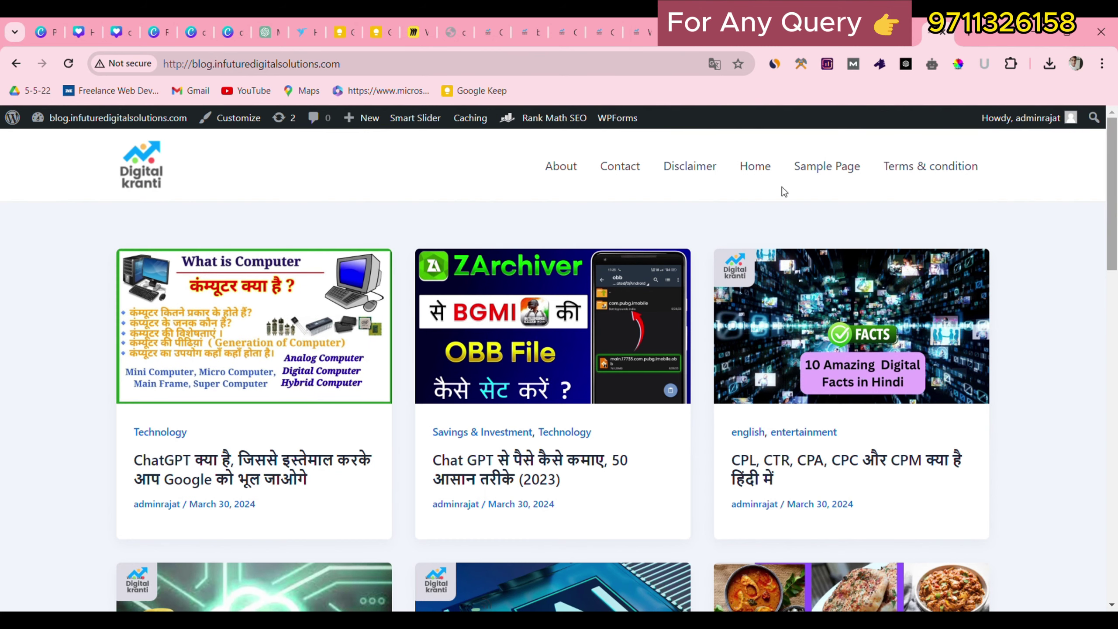
Look over the live blog's footer menu links and copyright line, then return to the top.
drag(107, 164, 750, 168)
drag(1112, 194, 1111, 523)
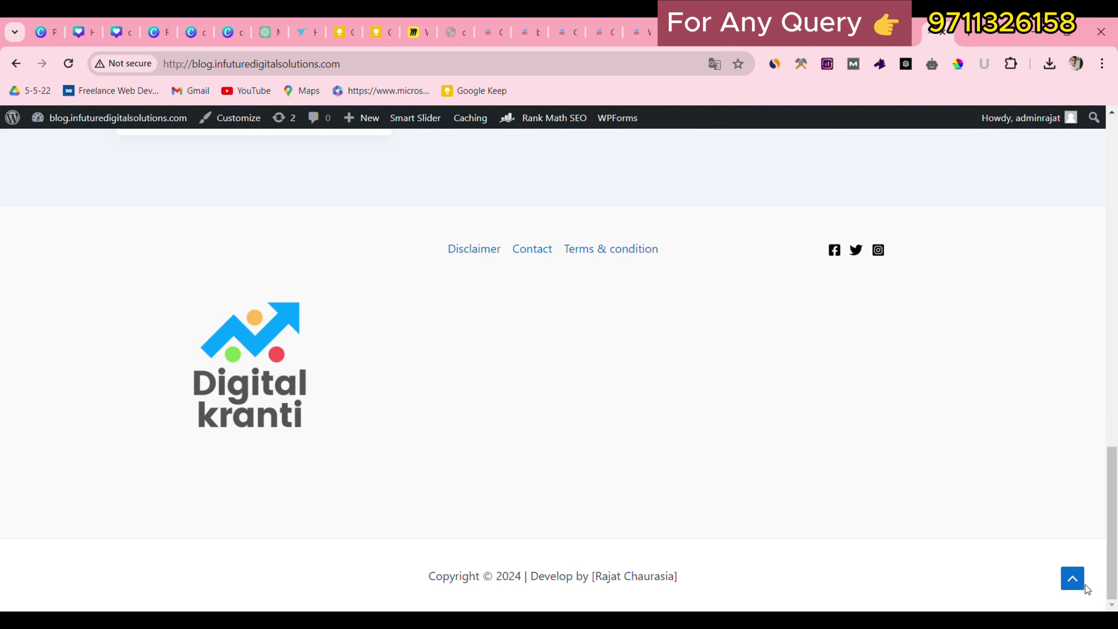
drag(433, 233, 680, 222)
click(686, 223)
drag(392, 574, 767, 573)
click(768, 578)
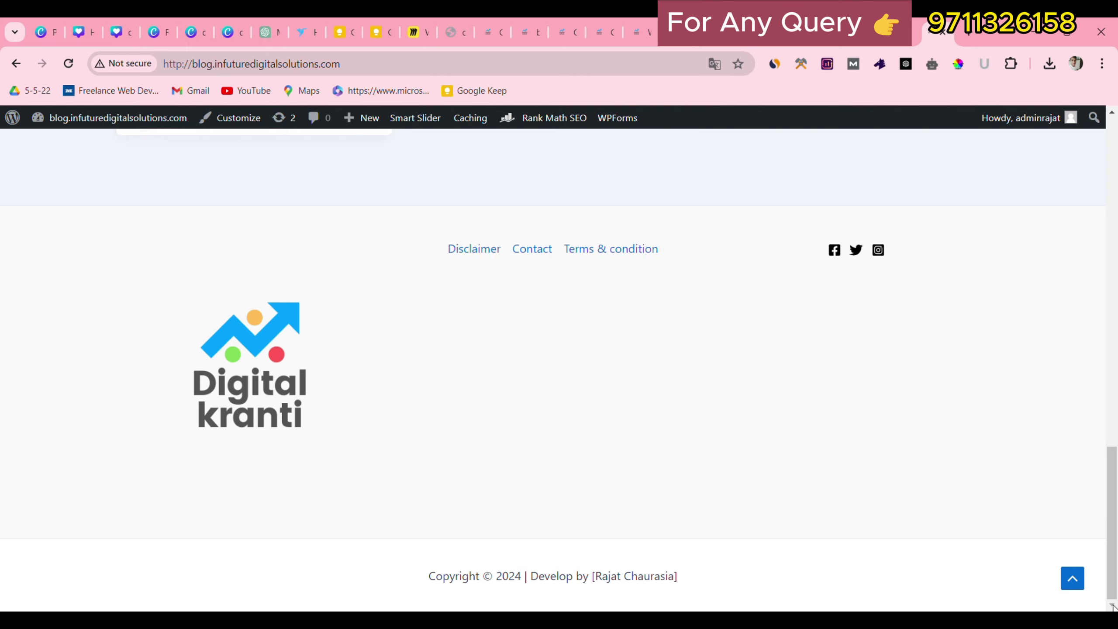
click(1072, 578)
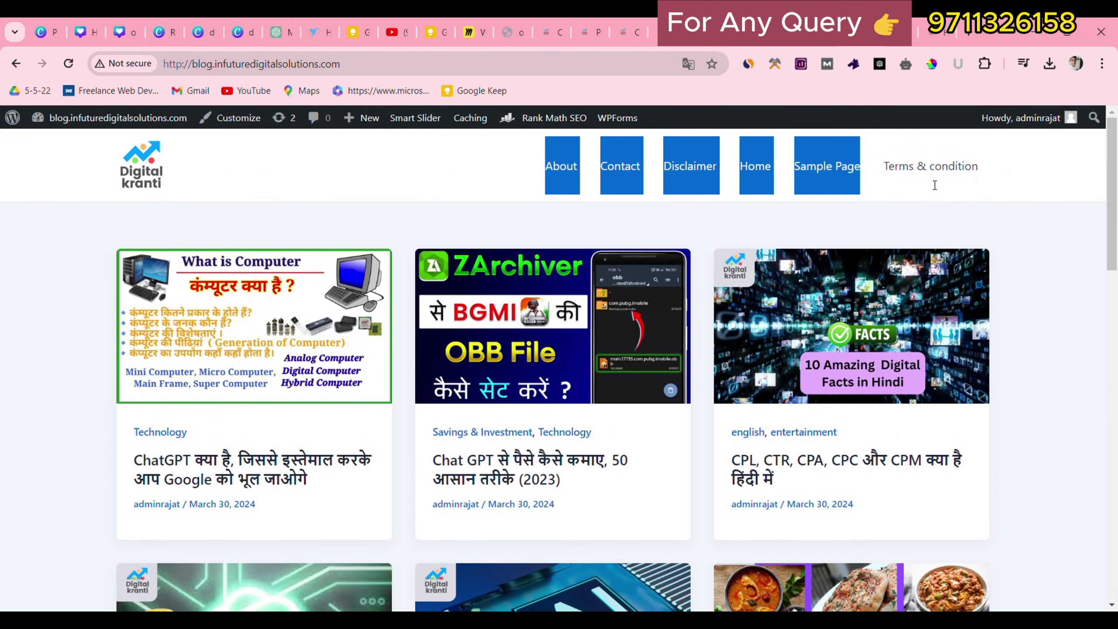
Inspect the header menu items, then launch the Customizer from the admin bar.
drag(935, 185, 995, 183)
click(426, 175)
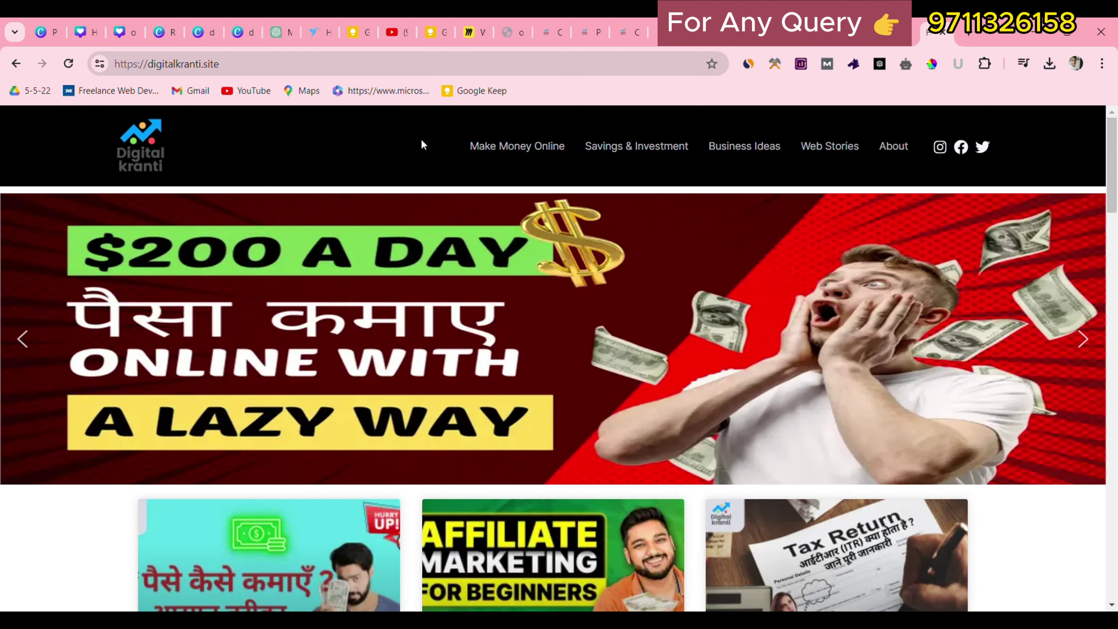
drag(422, 141, 827, 148)
click(396, 132)
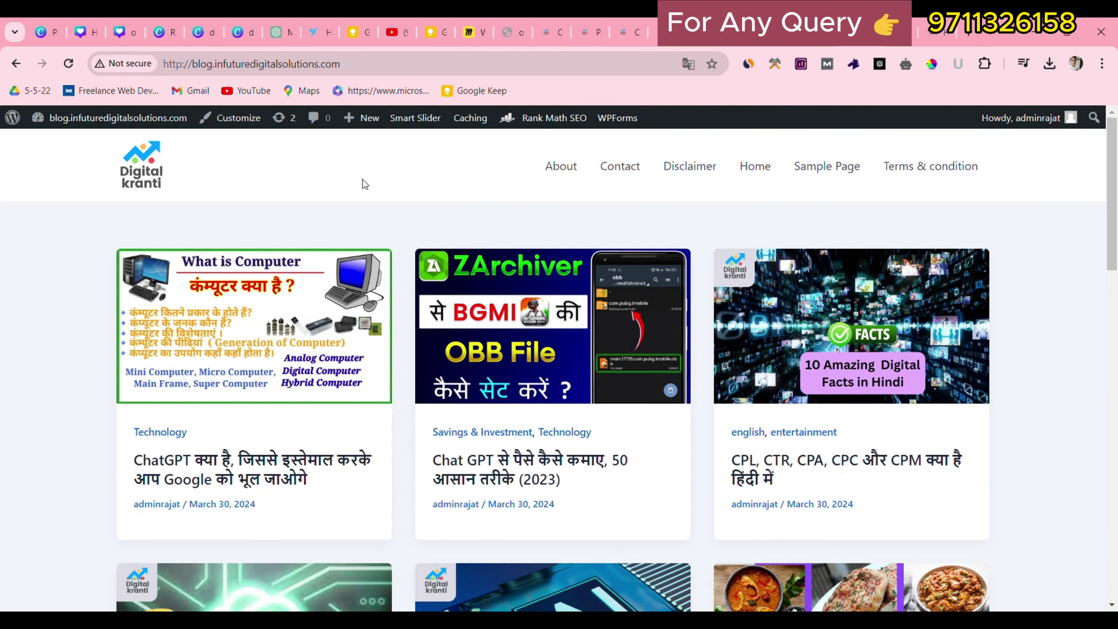
drag(482, 169, 844, 200)
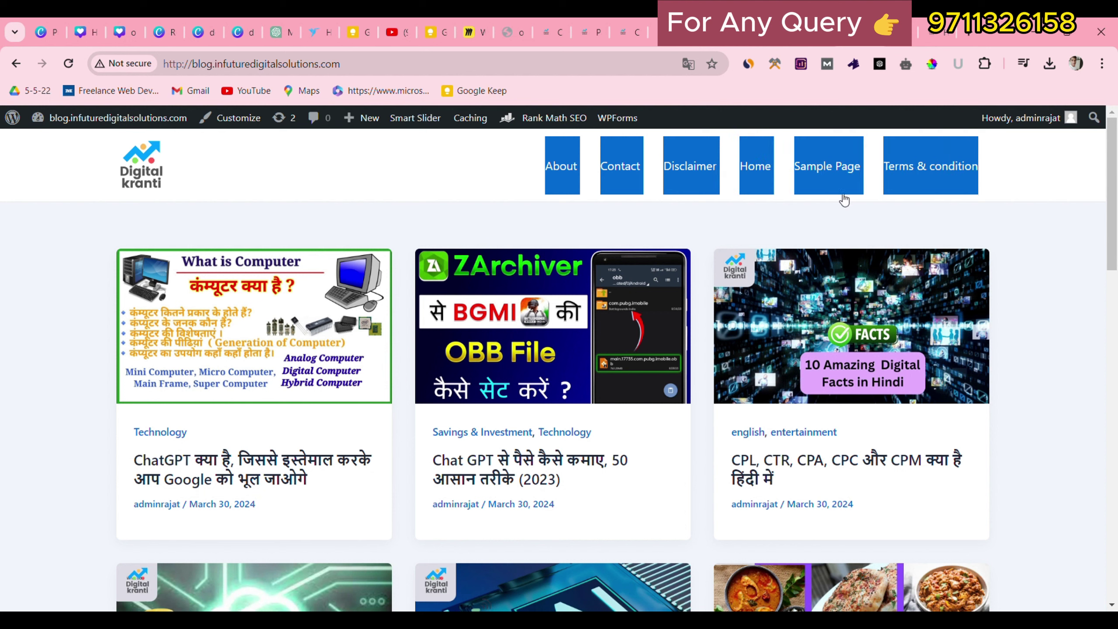
click(492, 188)
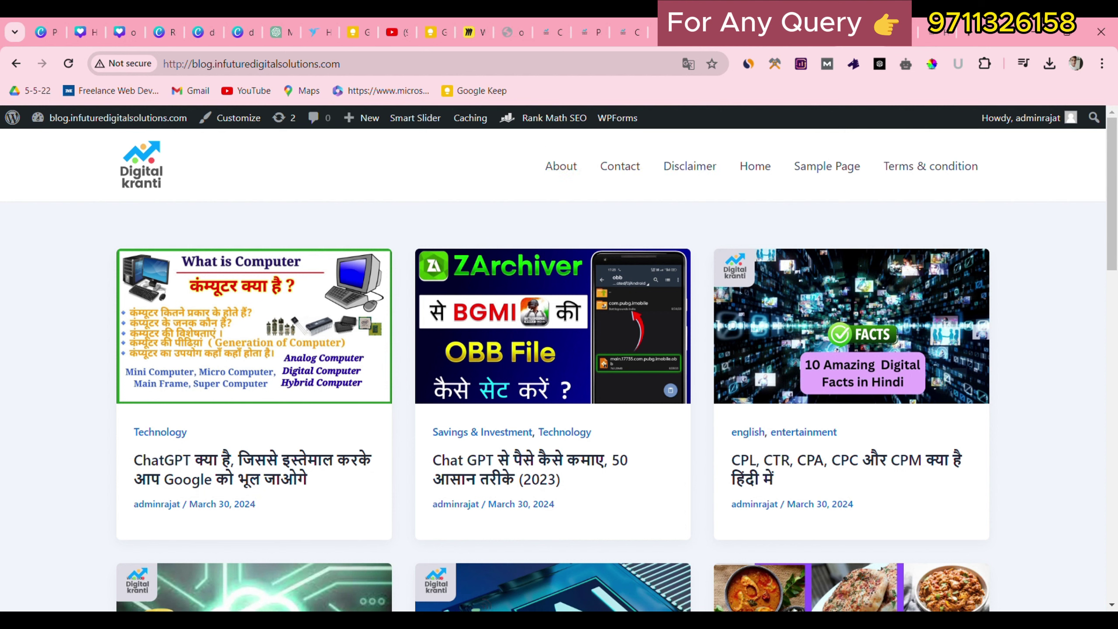
click(243, 117)
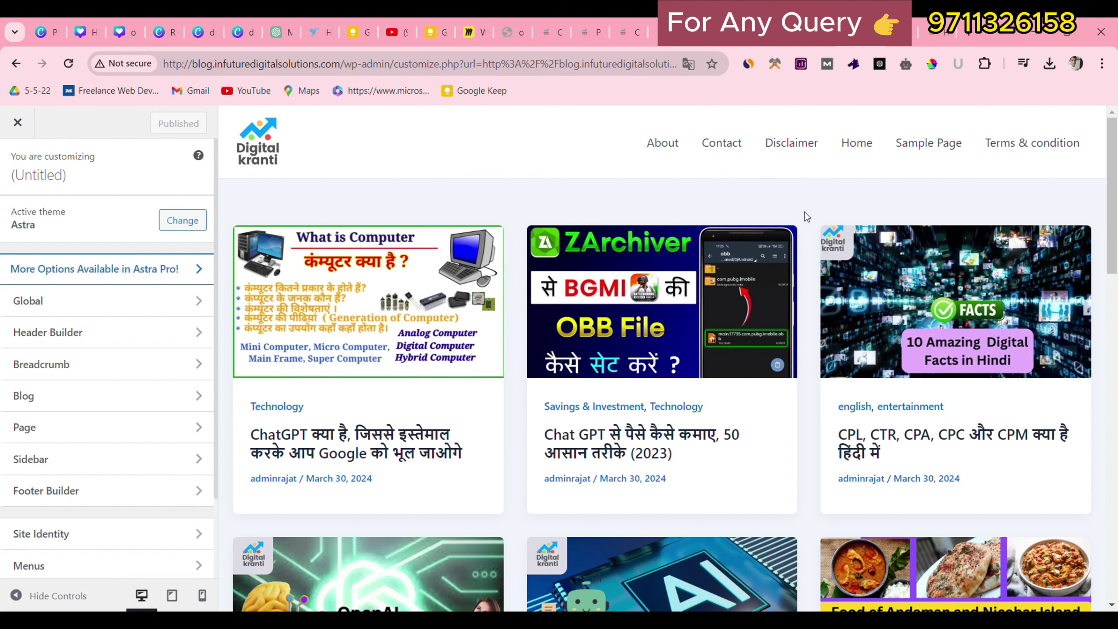
Set the Primary Menu's link text colour to white.
click(70, 332)
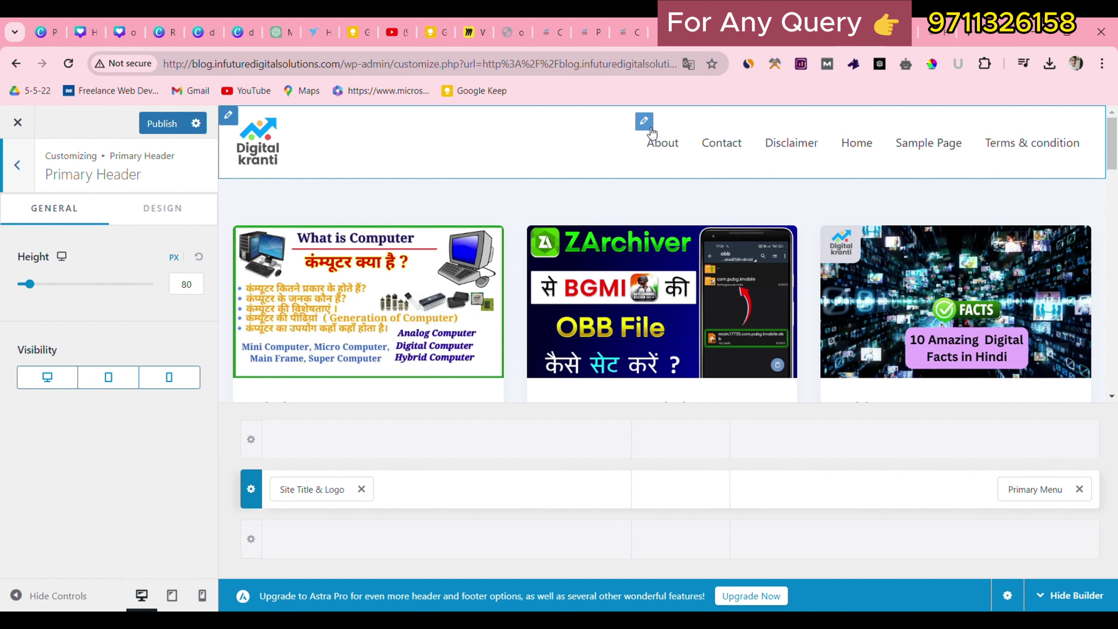
click(647, 125)
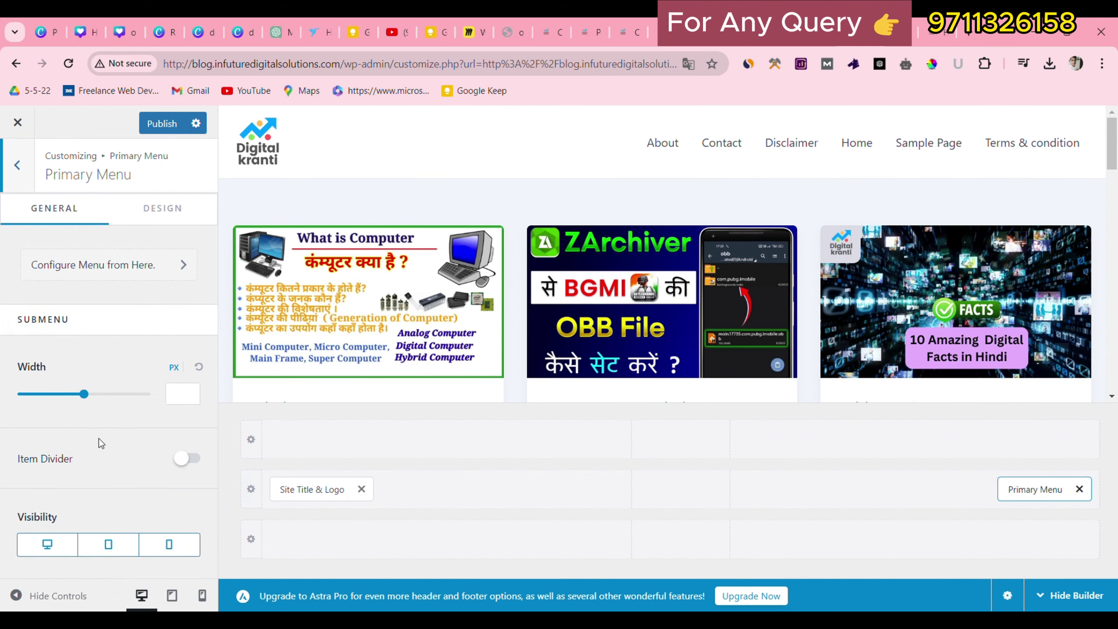
click(147, 207)
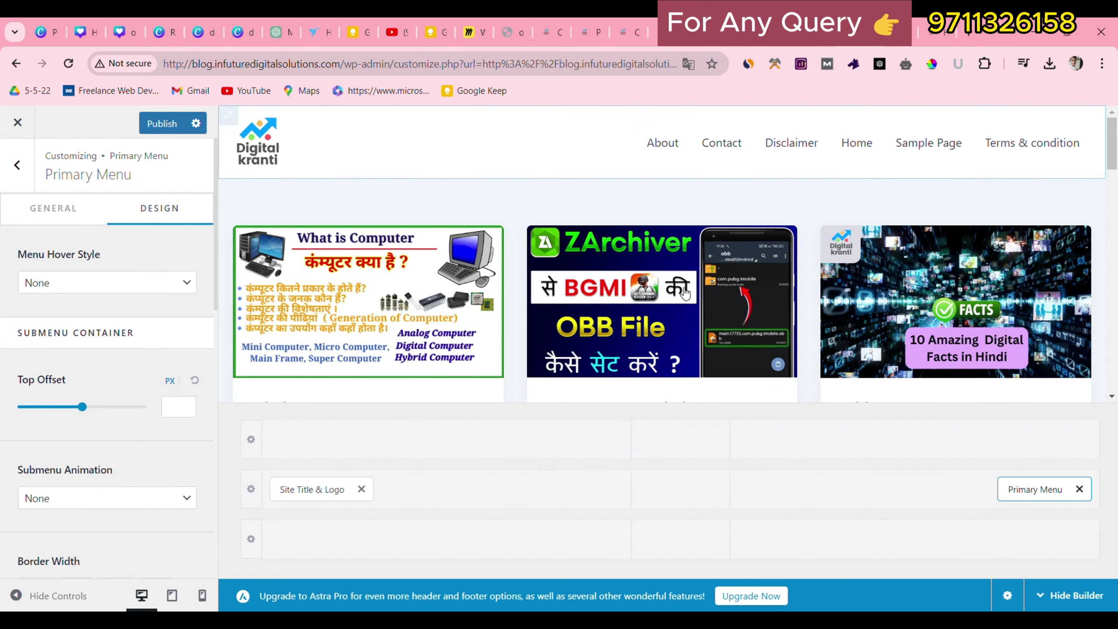
scroll(114, 374, down, 8)
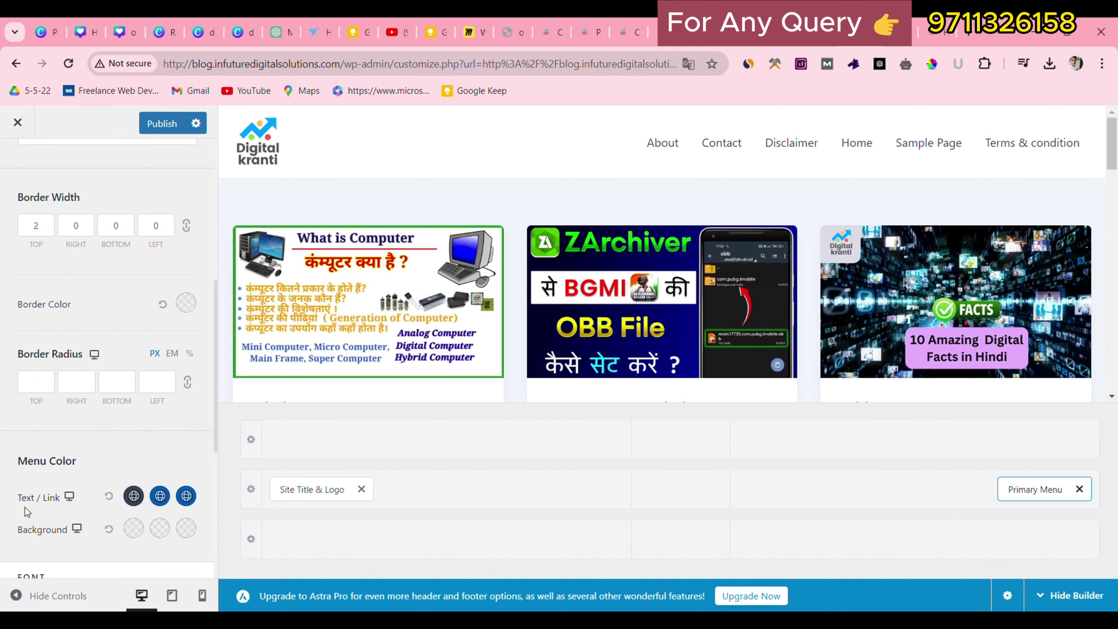
click(133, 497)
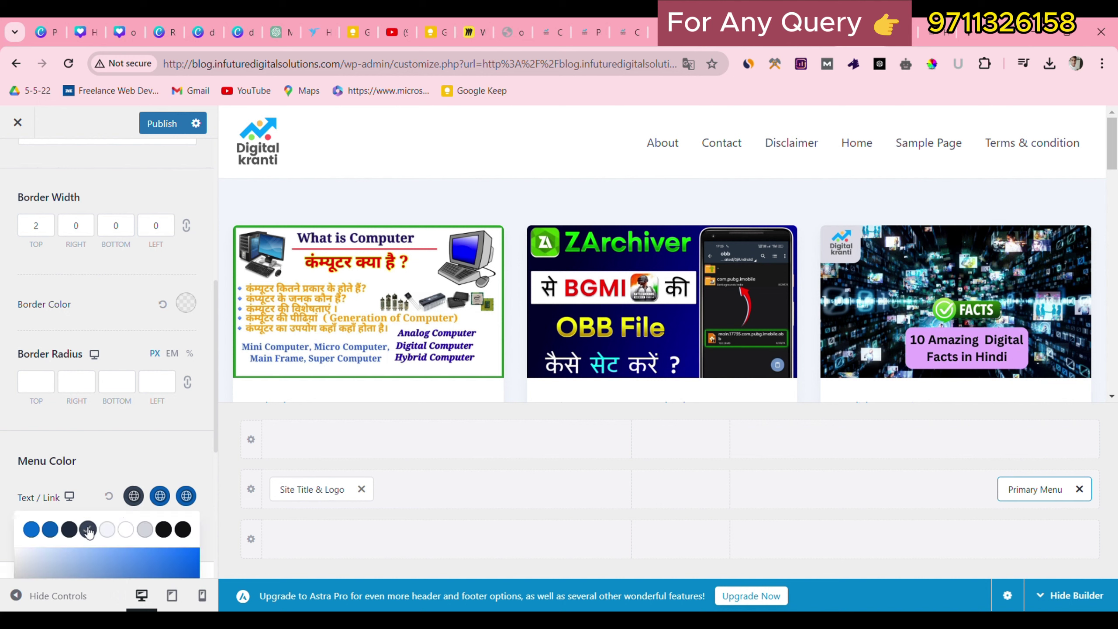
scroll(87, 531, down, 2)
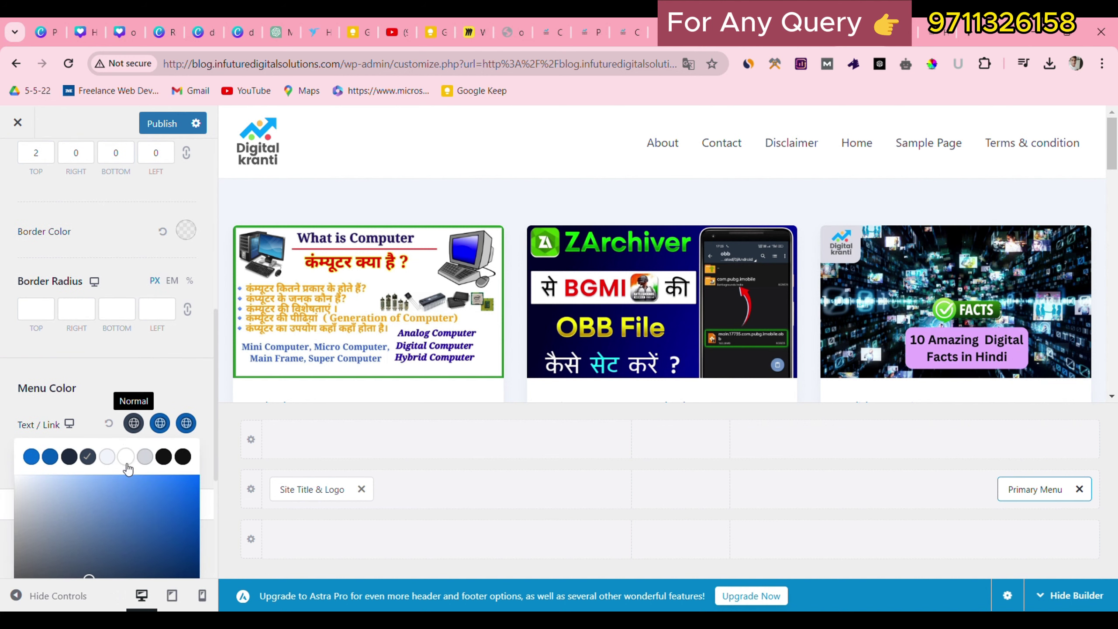
click(126, 462)
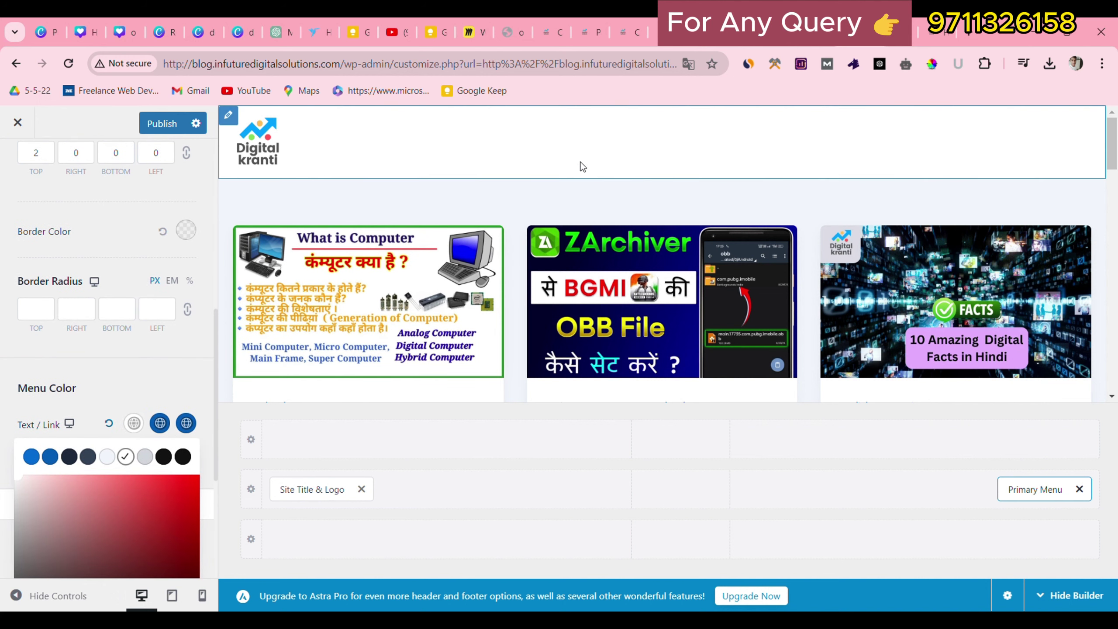
click(162, 374)
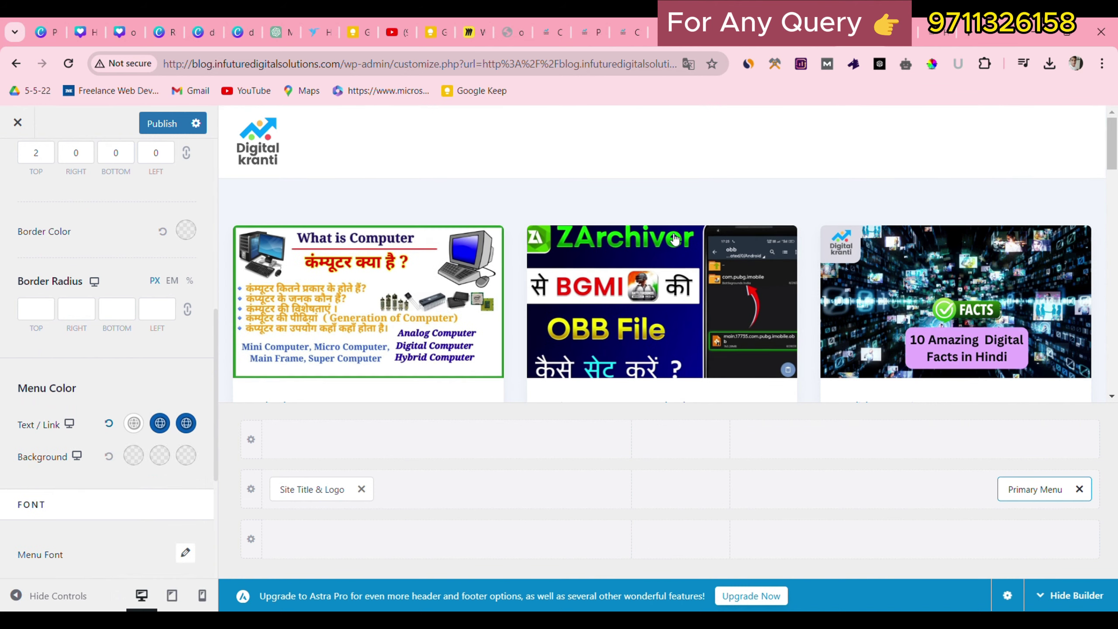
scroll(211, 194, up, 3)
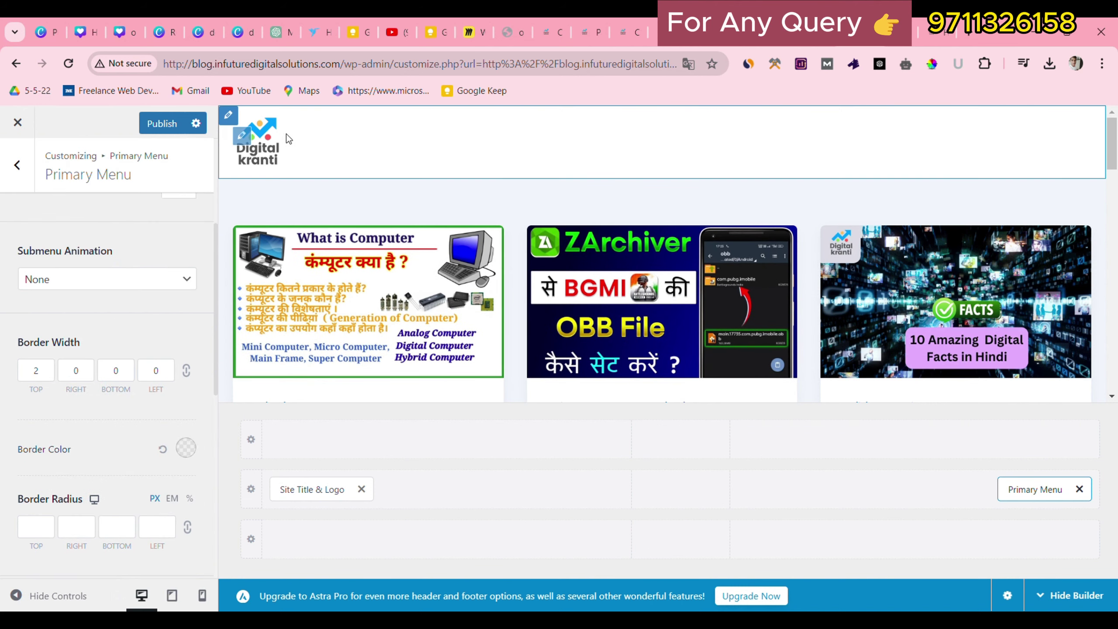
Make the Primary Header background black, publish, and switch to the digitalkranti.site tab.
click(236, 119)
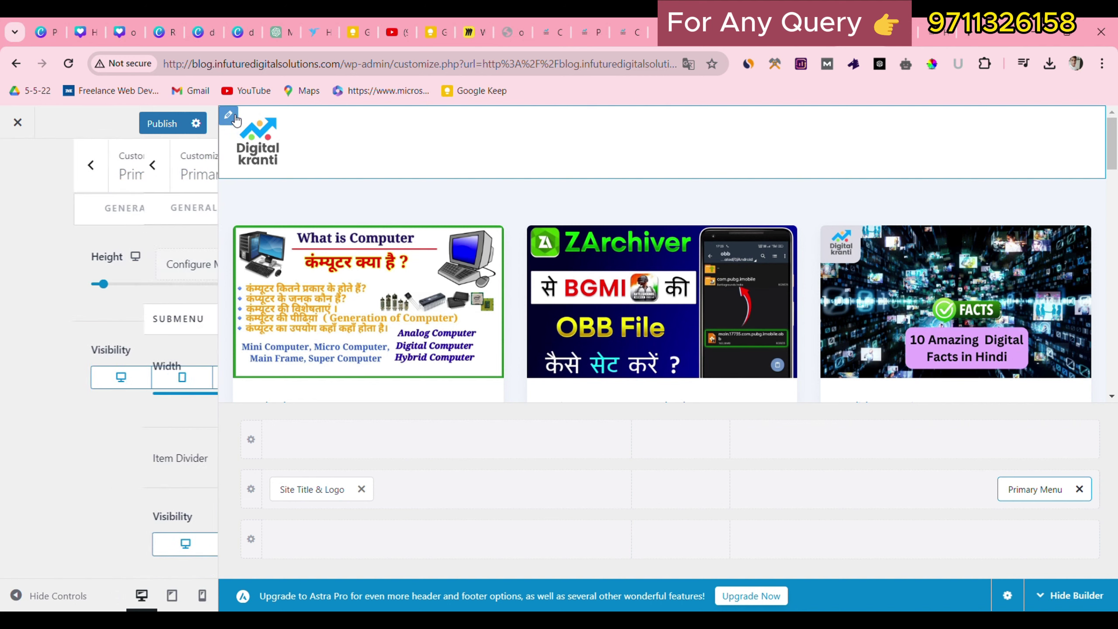
click(159, 209)
scroll(125, 430, down, 3)
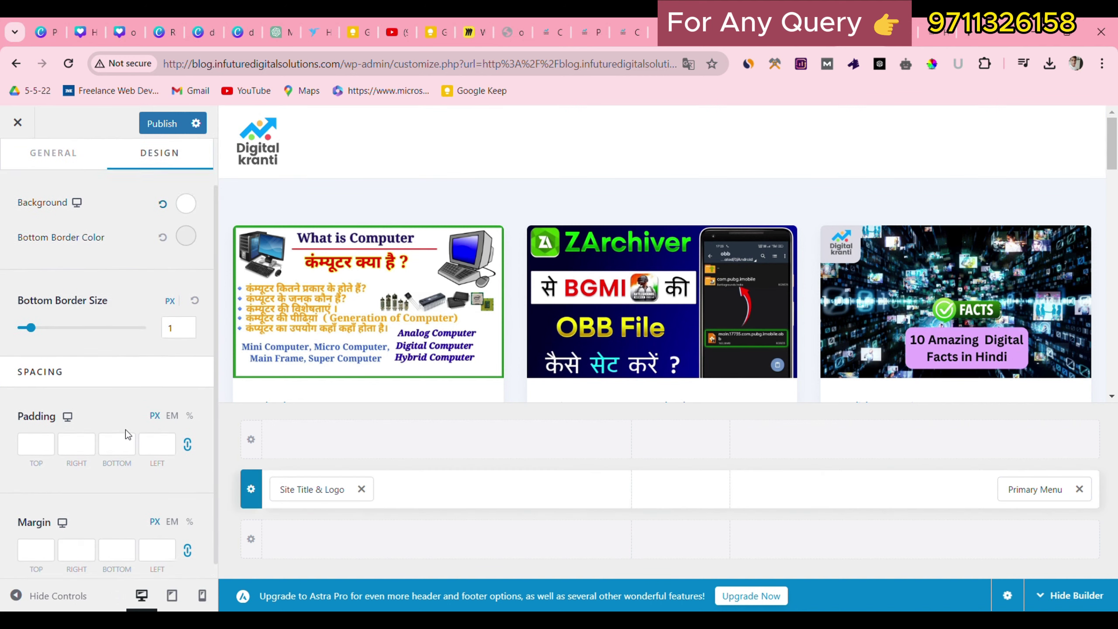
scroll(127, 440, up, 3)
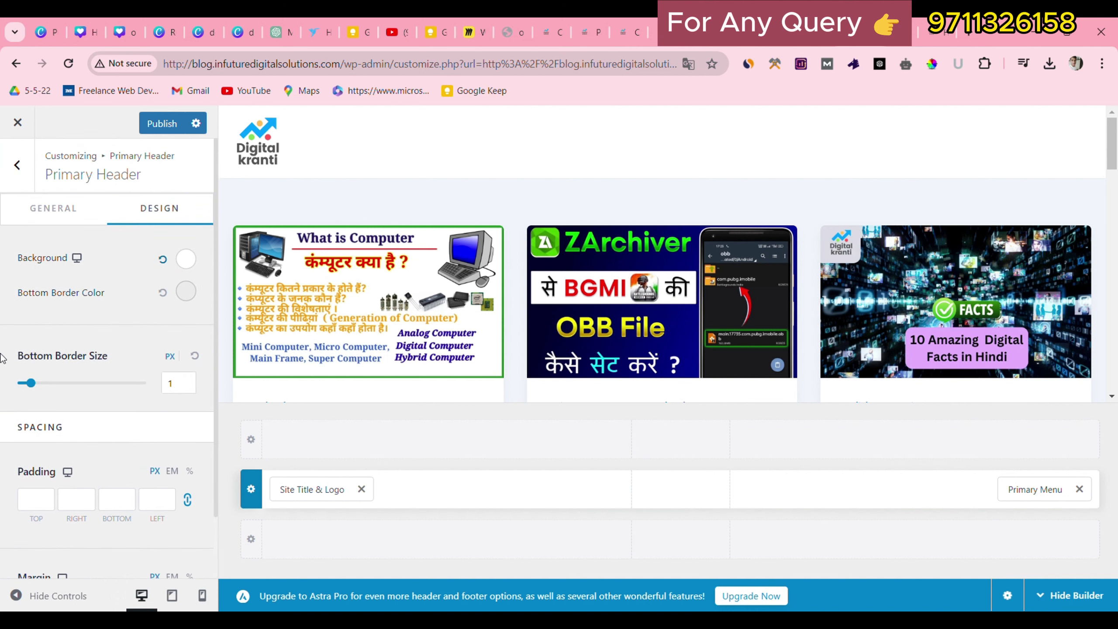
drag(46, 174, 41, 237)
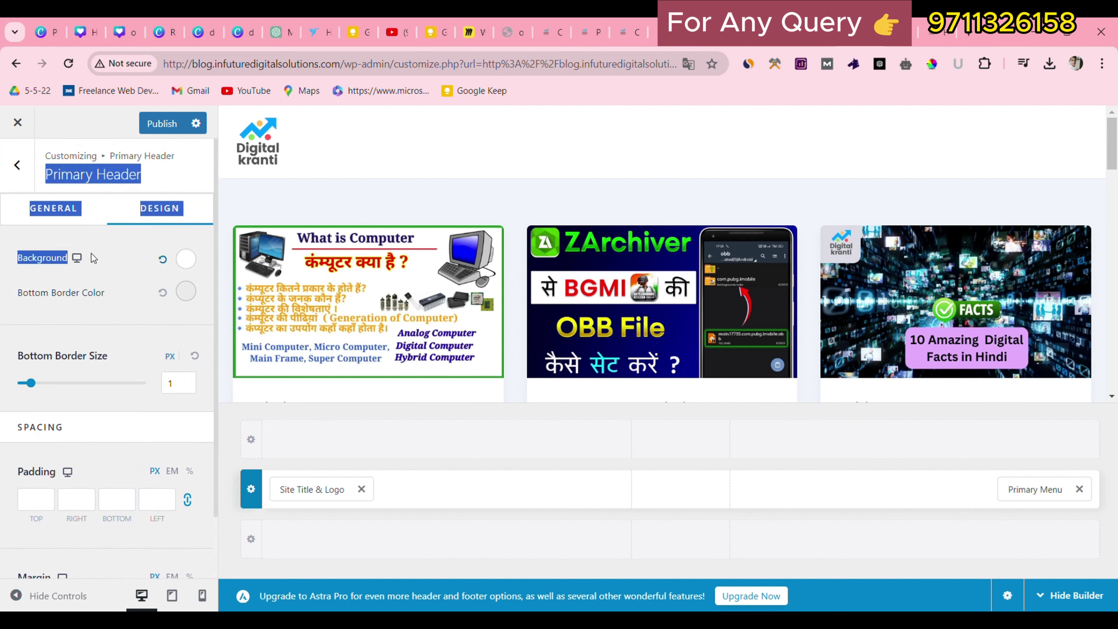
click(186, 274)
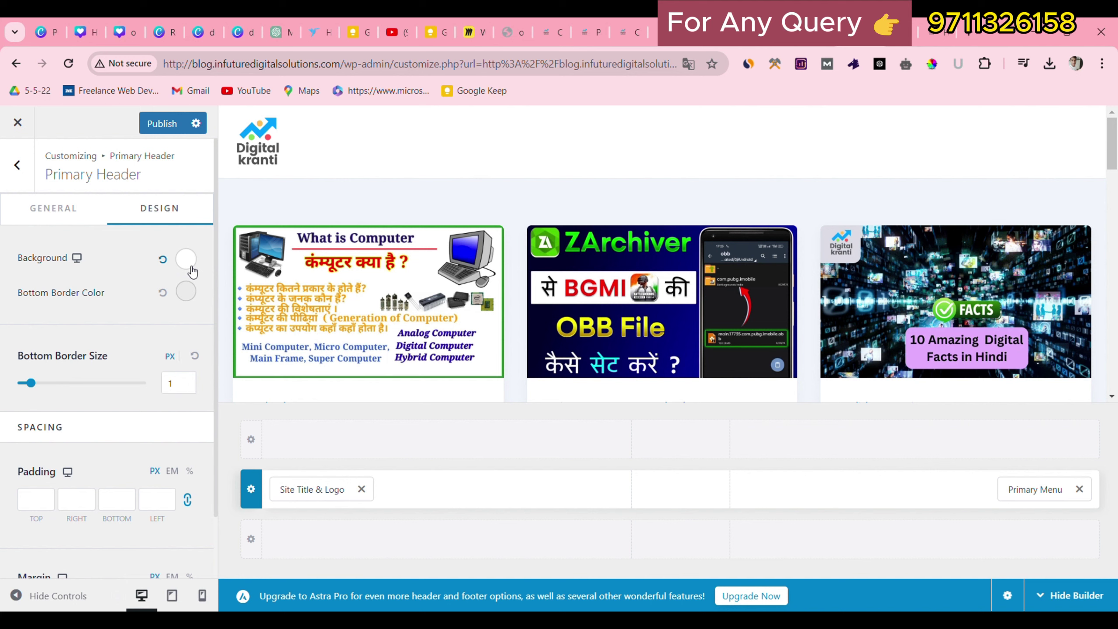
click(186, 259)
click(165, 331)
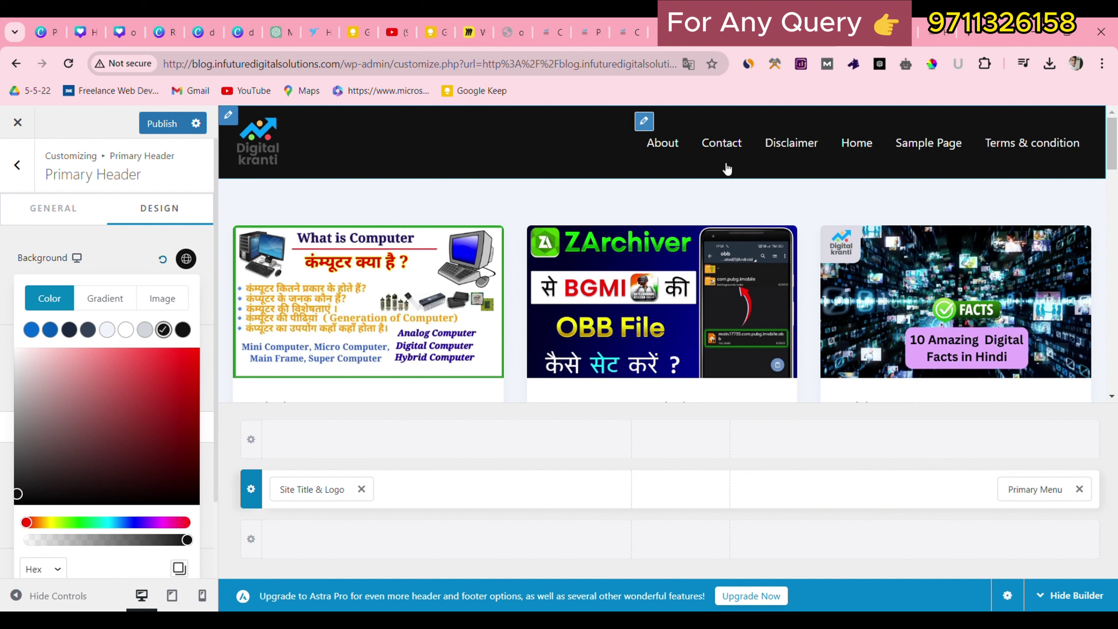
click(119, 250)
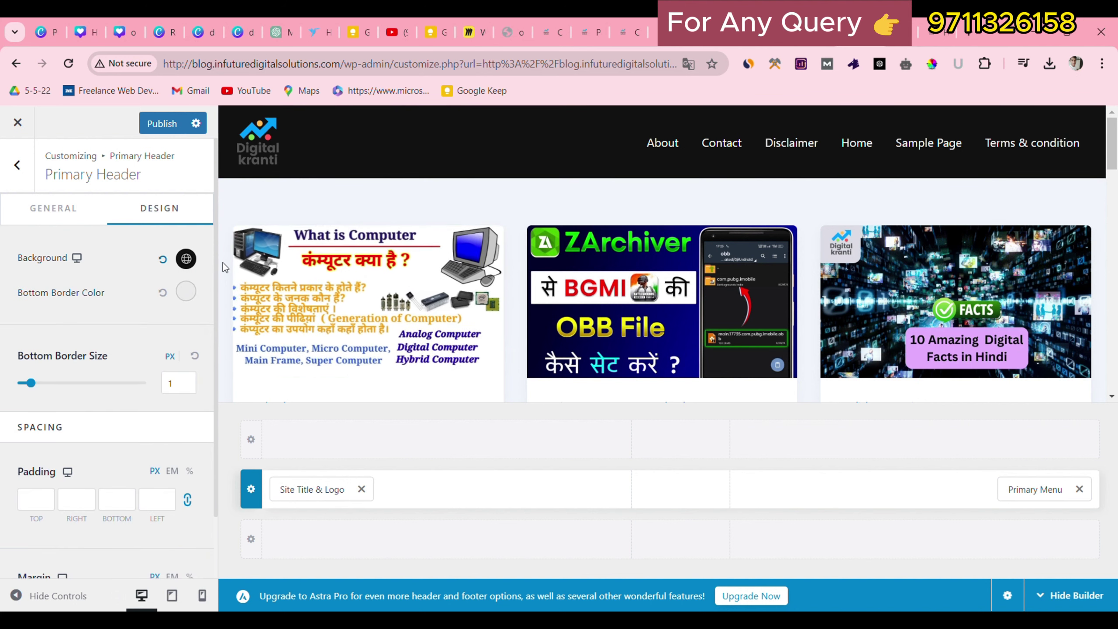
click(170, 133)
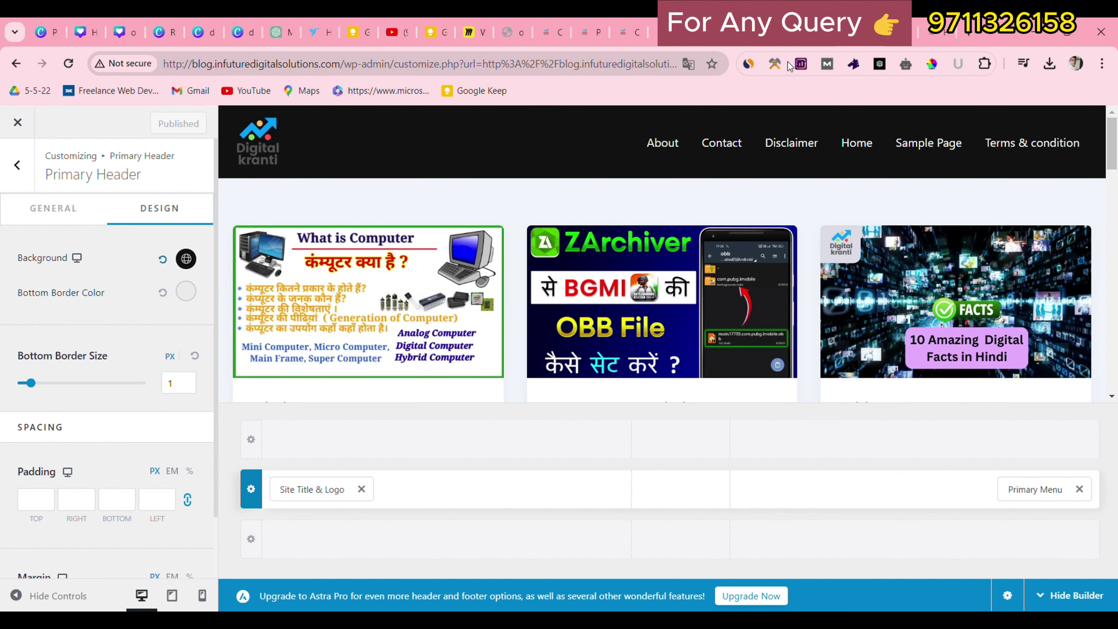
click(935, 31)
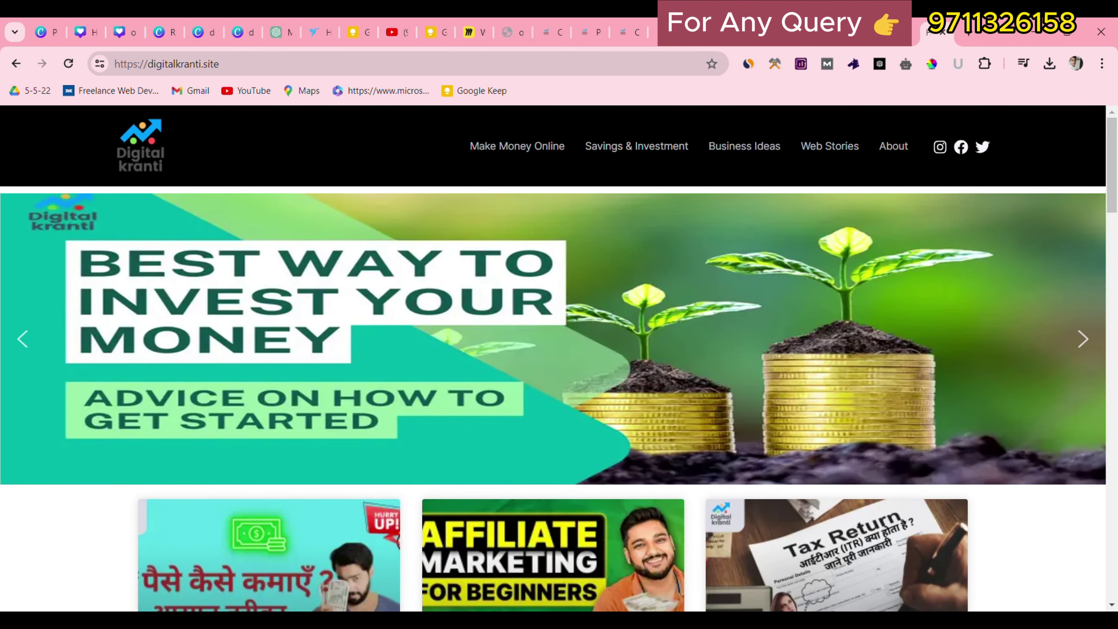
Reload the blog home page to view the black header, compare with digitalkranti.site, then return to the Customizer.
click(775, 32)
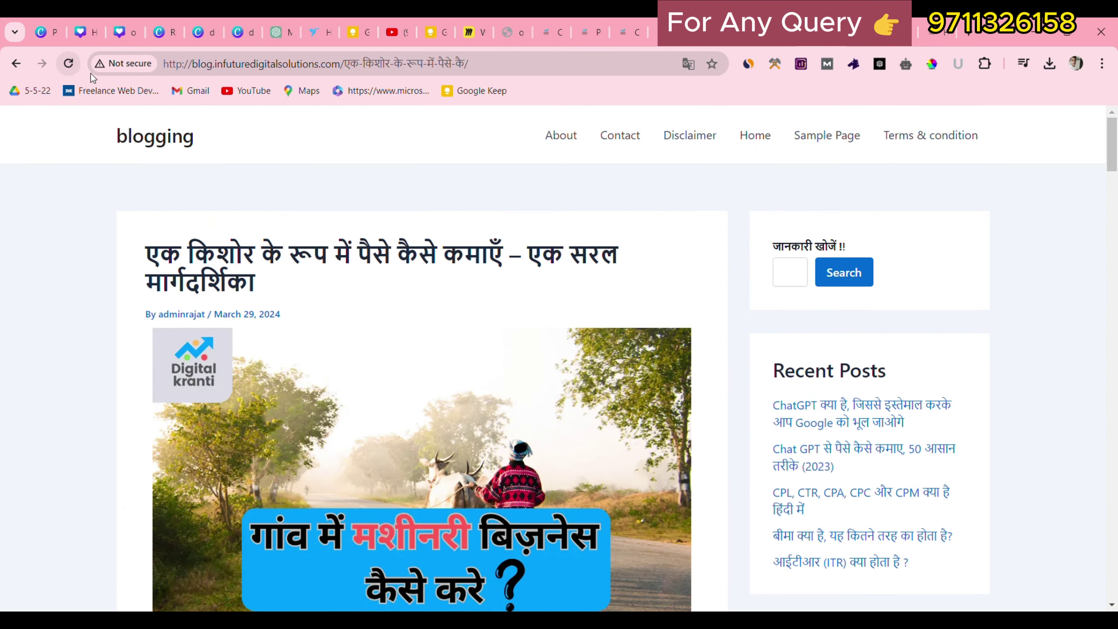
click(169, 134)
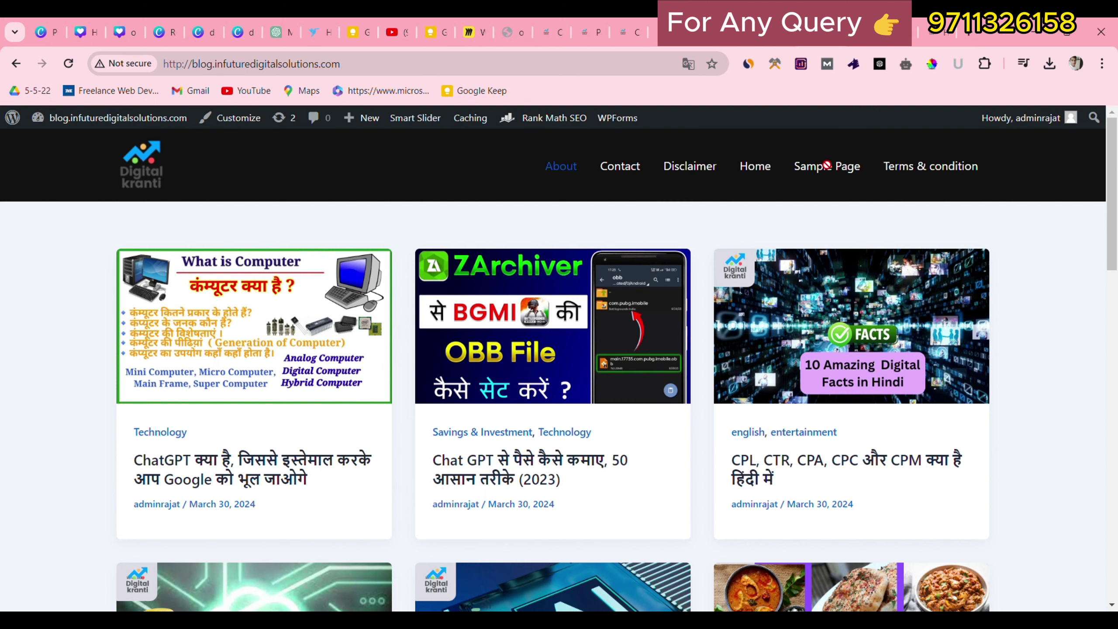
click(545, 163)
click(936, 37)
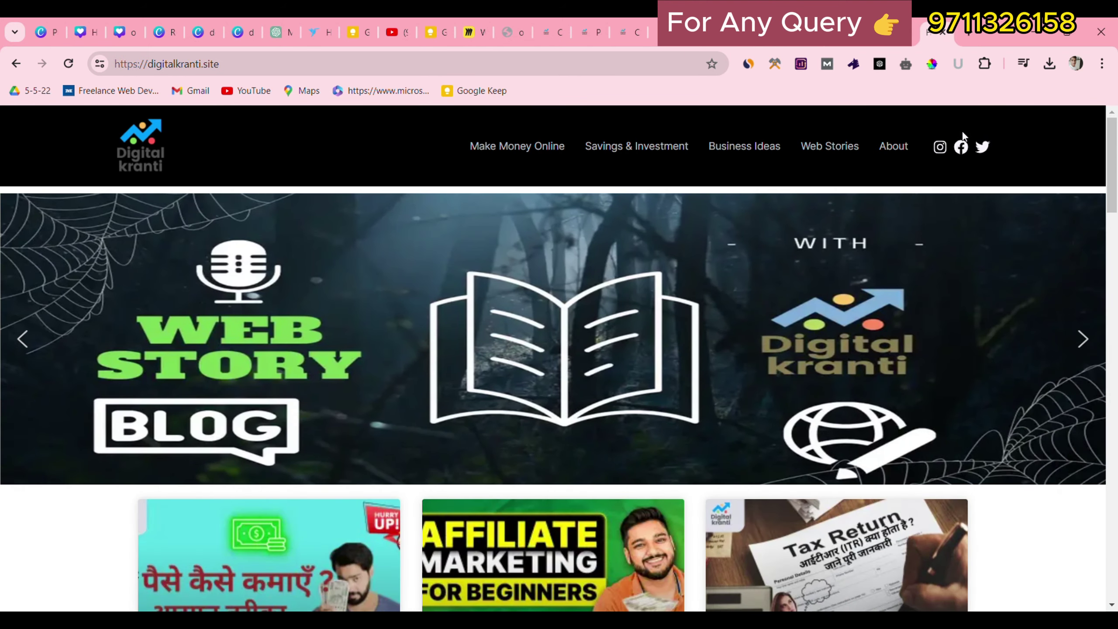
click(872, 43)
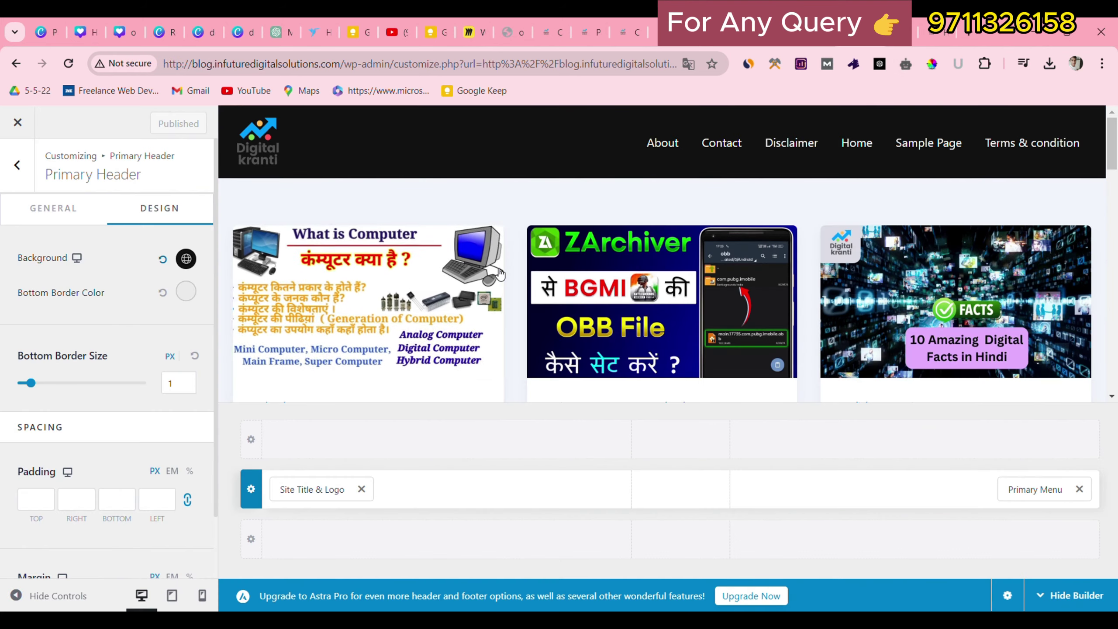
Move the primary menu to the header's centre and add Social icons after it.
drag(1055, 486, 716, 489)
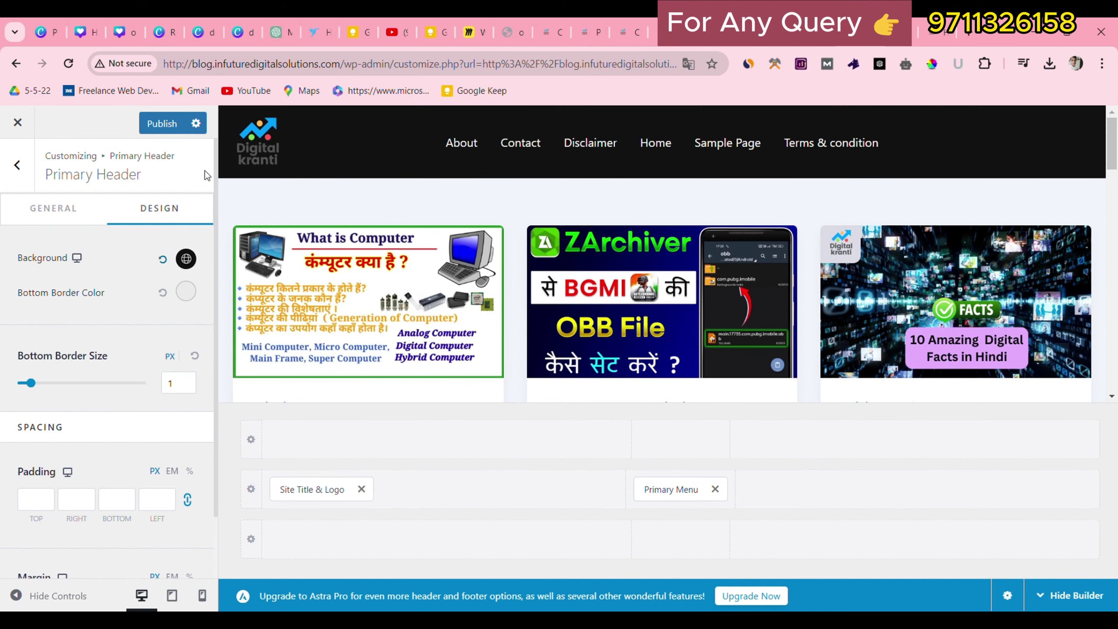
click(826, 488)
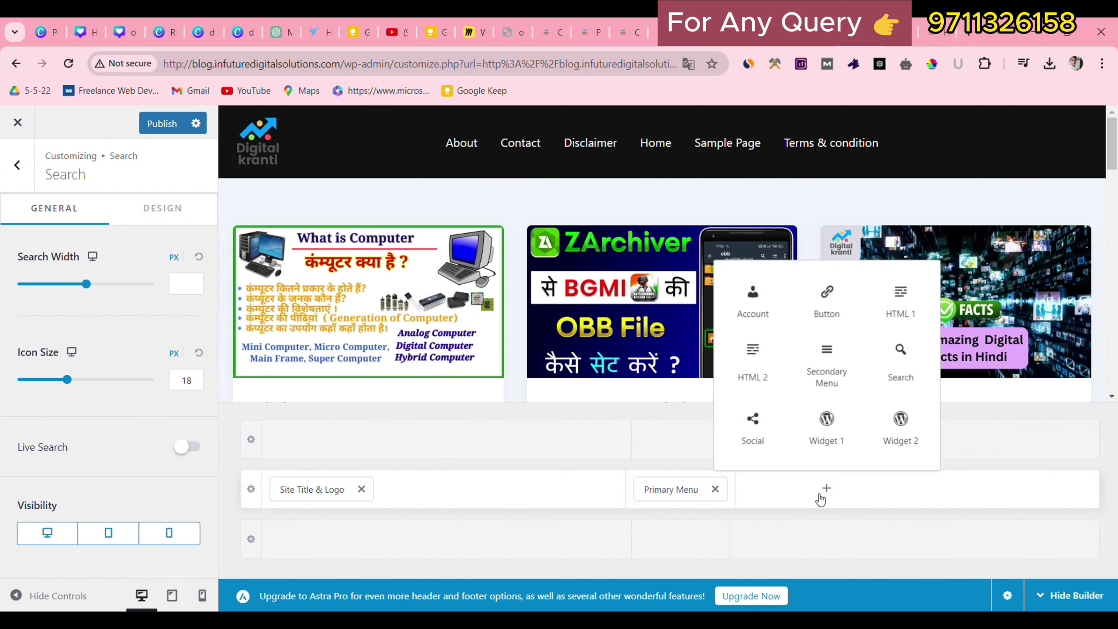
click(748, 441)
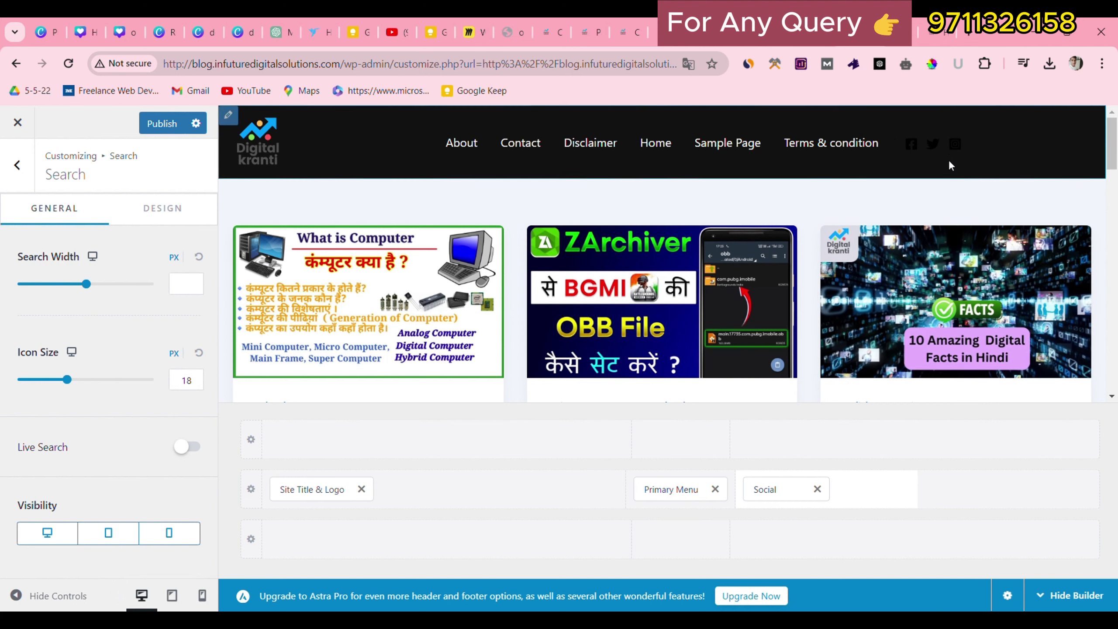
Set the social icons' colour to white and publish the header.
mouse_move(923, 142)
click(912, 120)
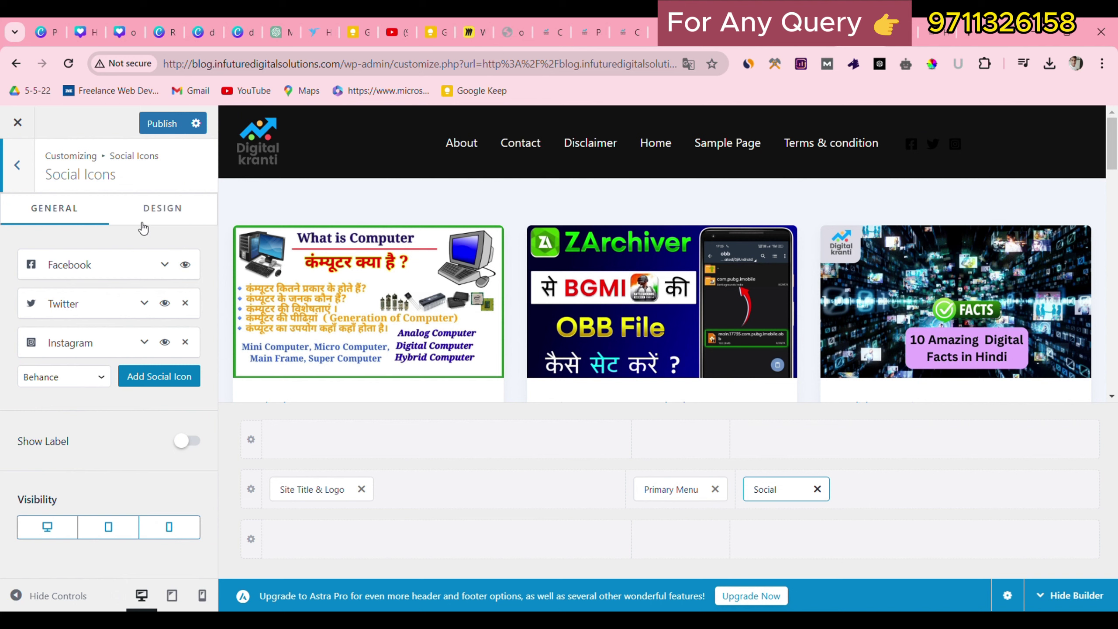
click(162, 208)
scroll(126, 395, down, 1)
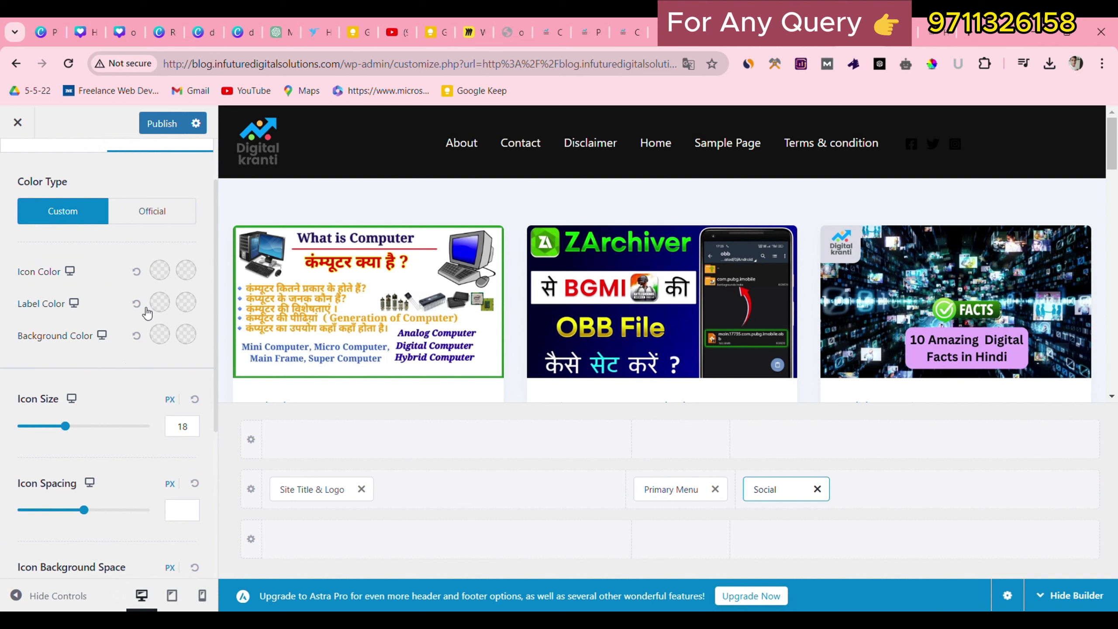
click(161, 272)
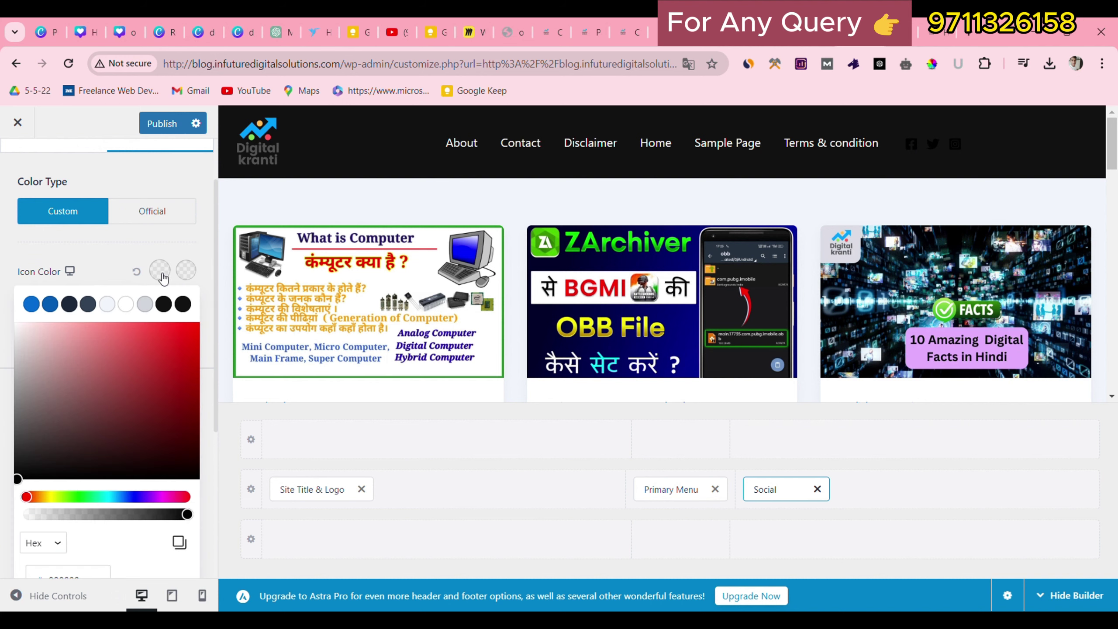
click(125, 304)
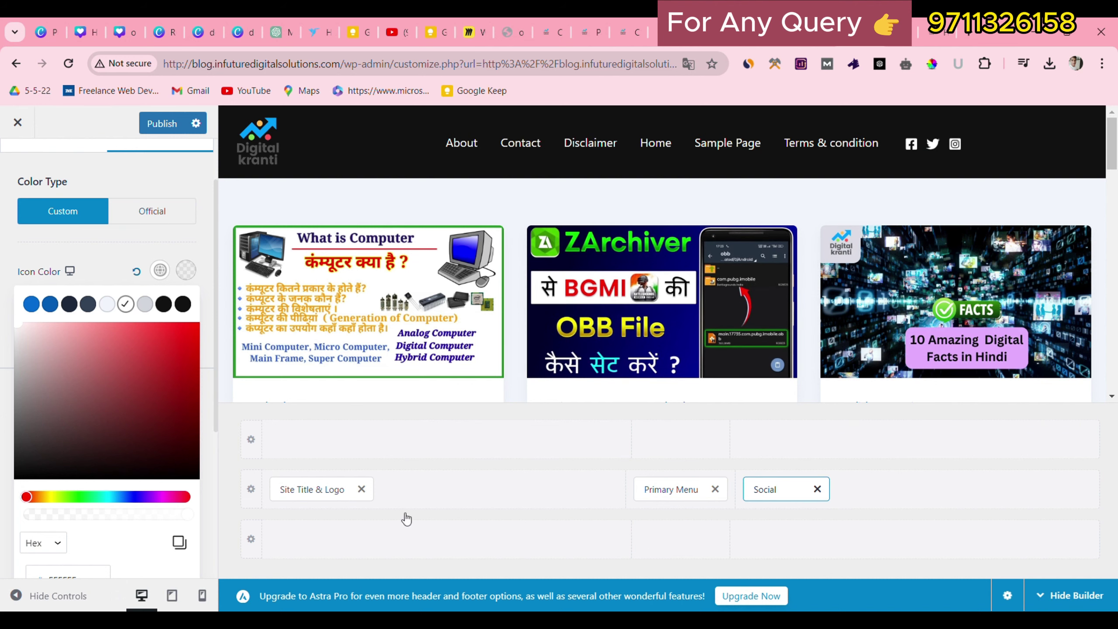
click(446, 438)
click(100, 133)
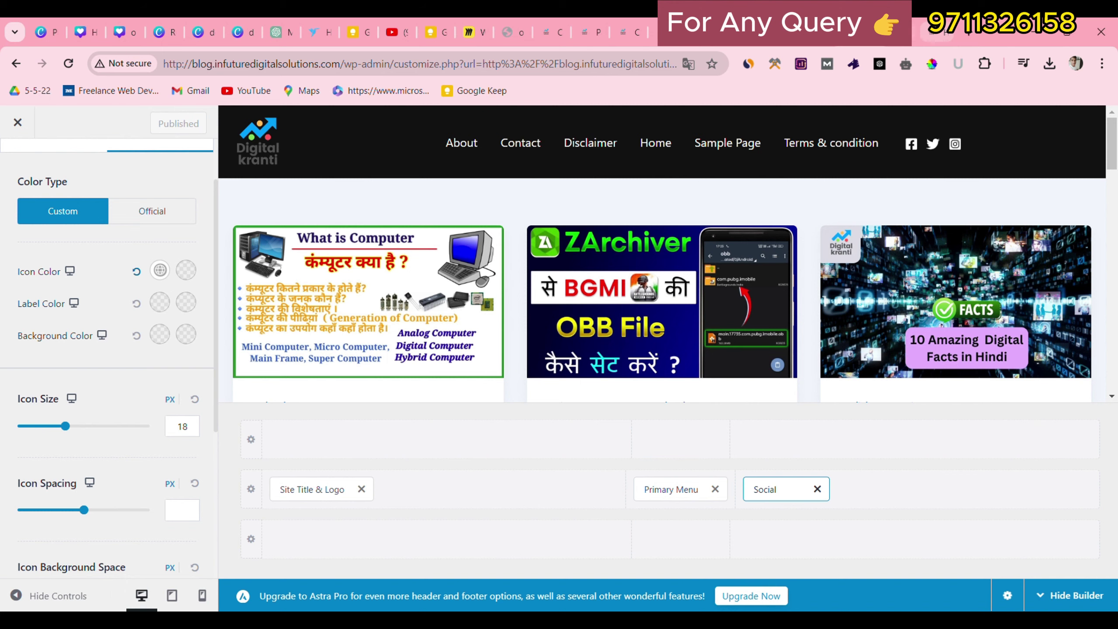
Glance at the digitalkranti.site tab and then back at the blog.
click(922, 30)
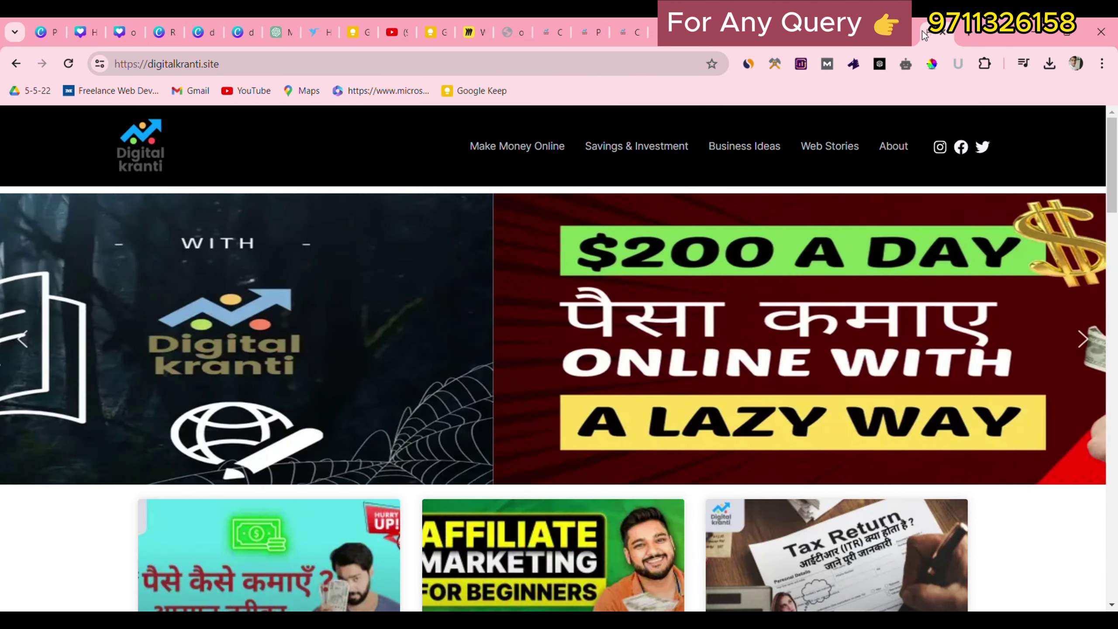
click(853, 32)
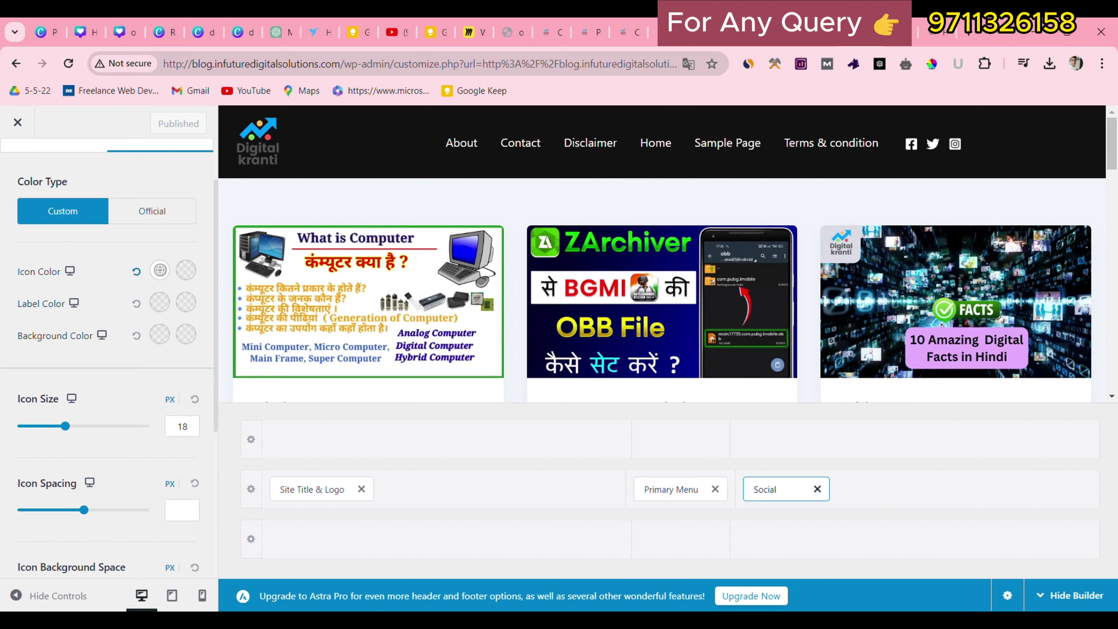
scroll(814, 302, down, 3)
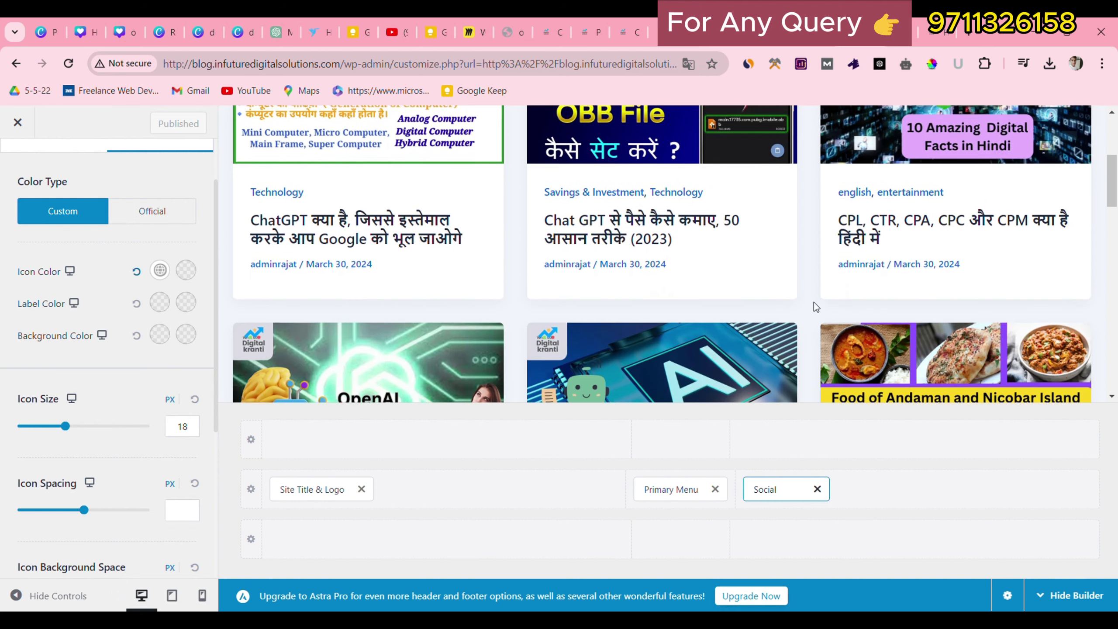
scroll(814, 303, up, 3)
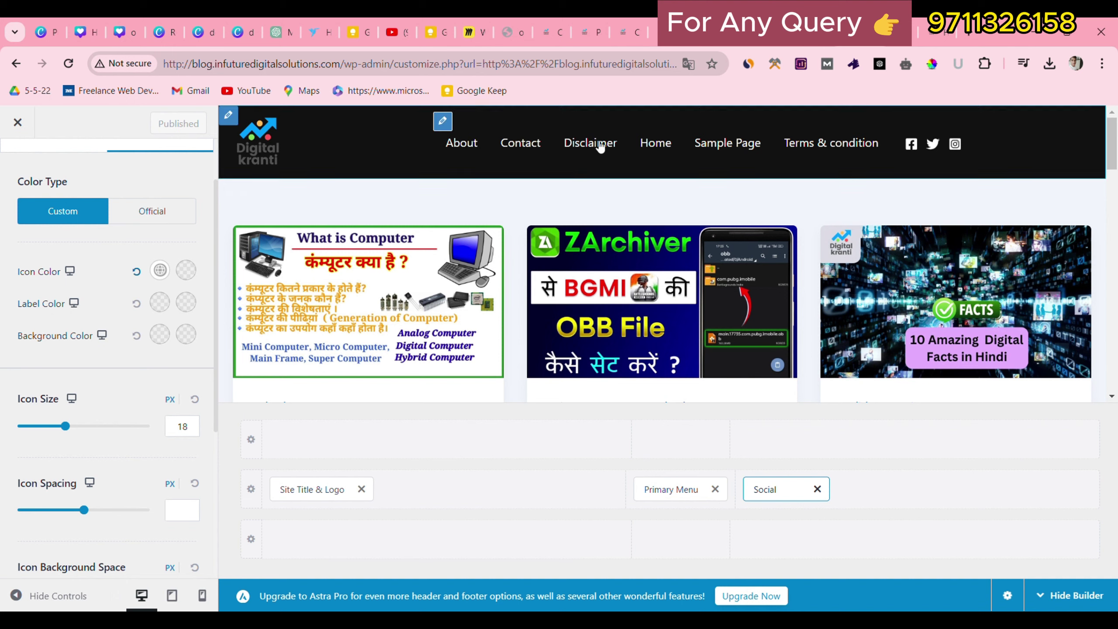
Scroll digitalkranti.site to its footer and read through its Terms & Conditions page.
click(933, 32)
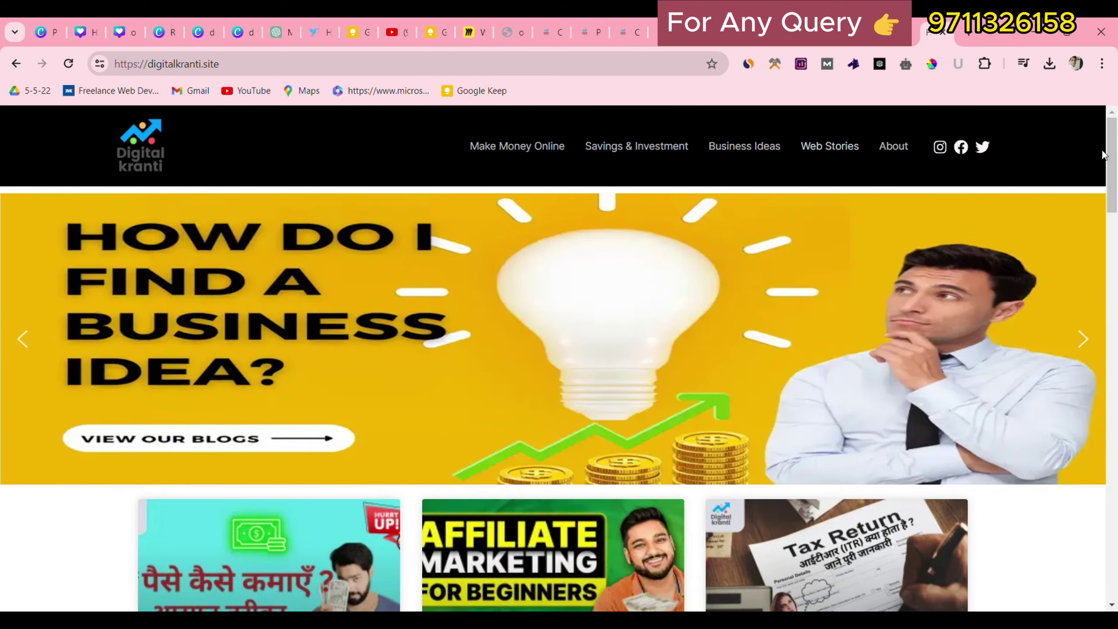
drag(1109, 159, 1096, 577)
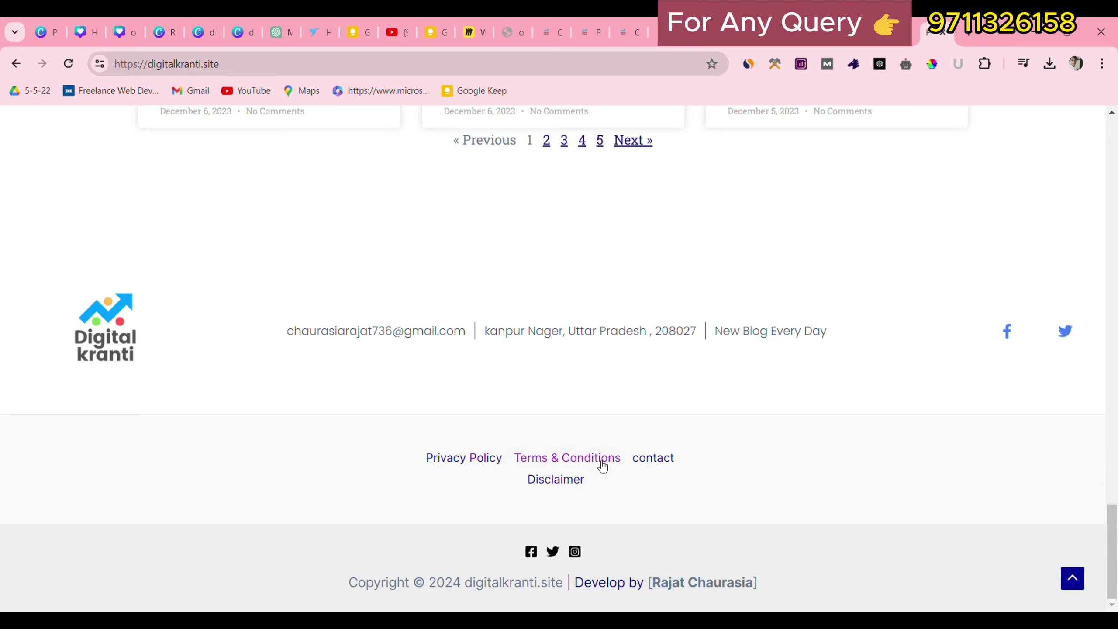
click(579, 466)
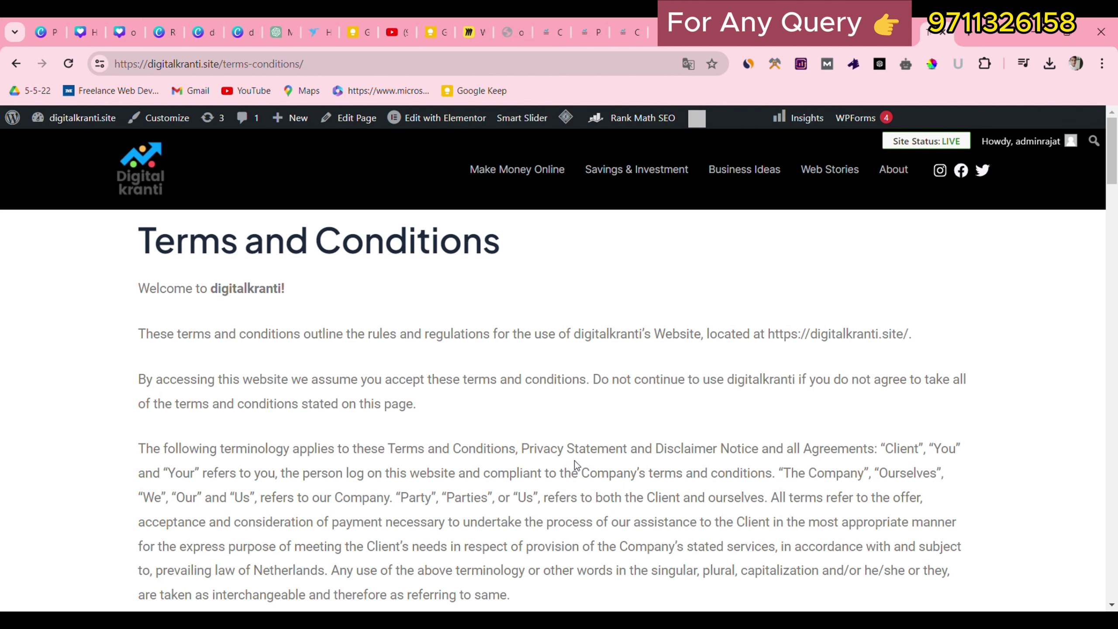
scroll(354, 324, down, 5)
scroll(355, 324, up, 3)
scroll(354, 324, down, 3)
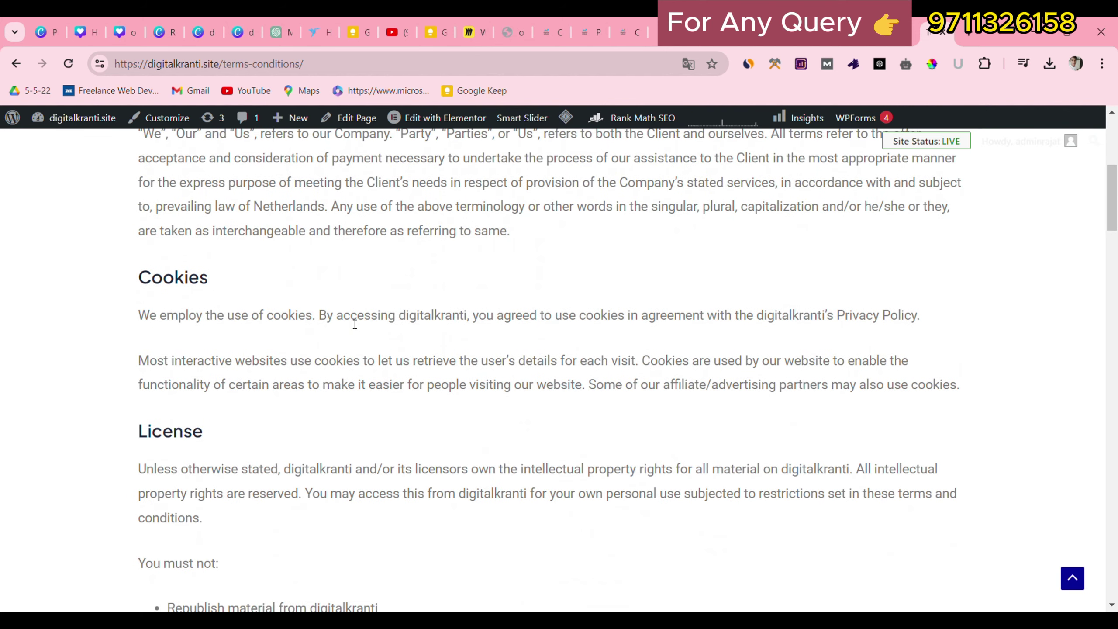
scroll(354, 324, down, 6)
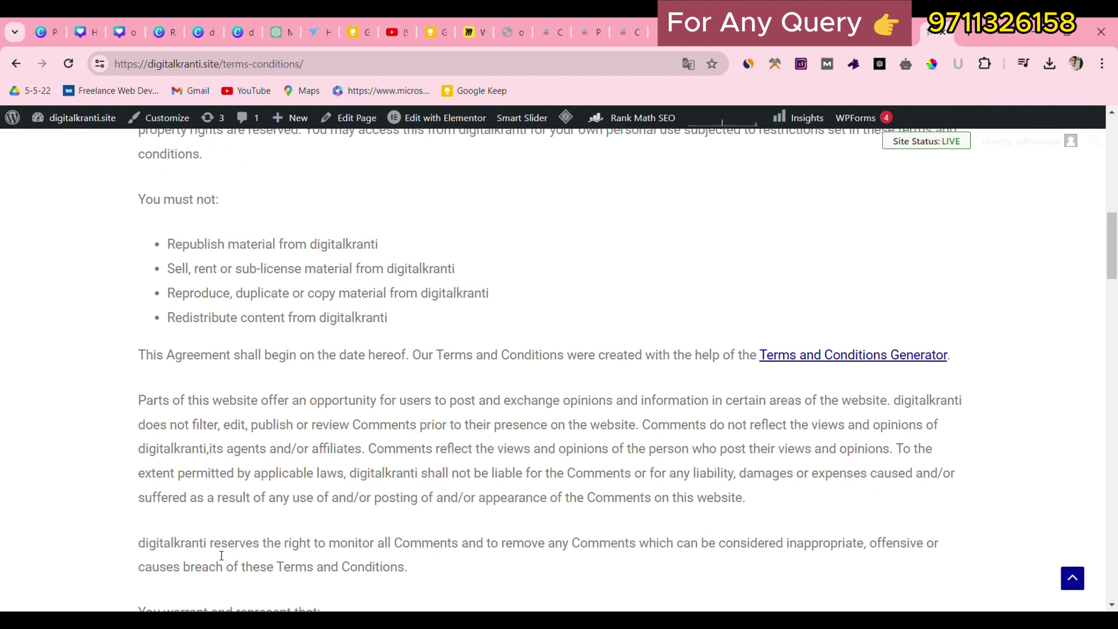
scroll(221, 556, up, 6)
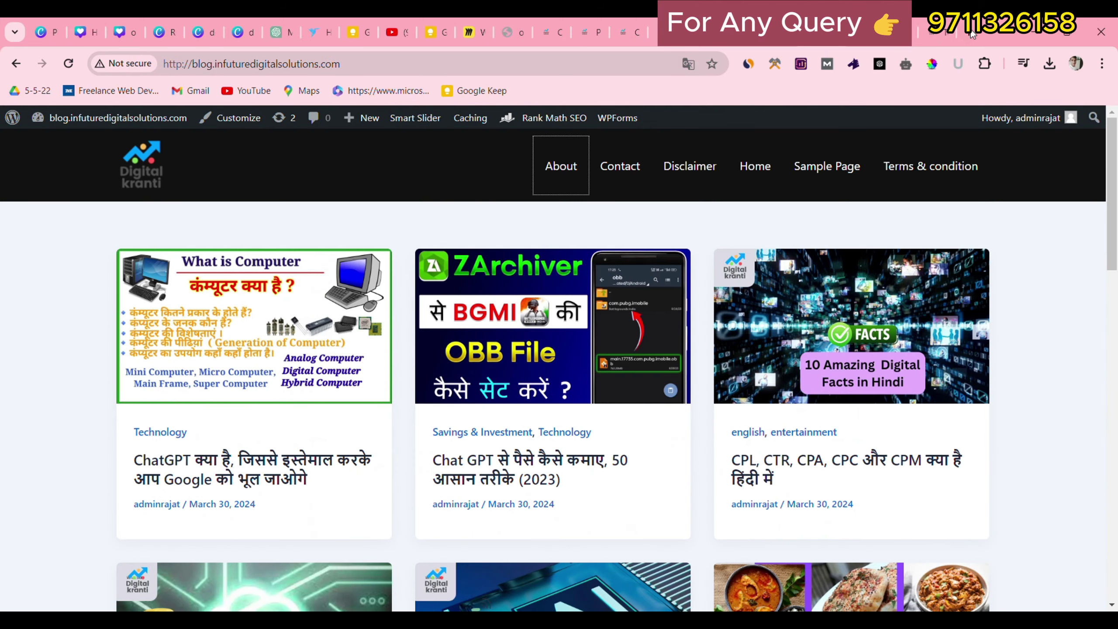
Google 'privacy policy generator' in a new tab and open privacypolicygenerator.info.
key(ctrl+t)
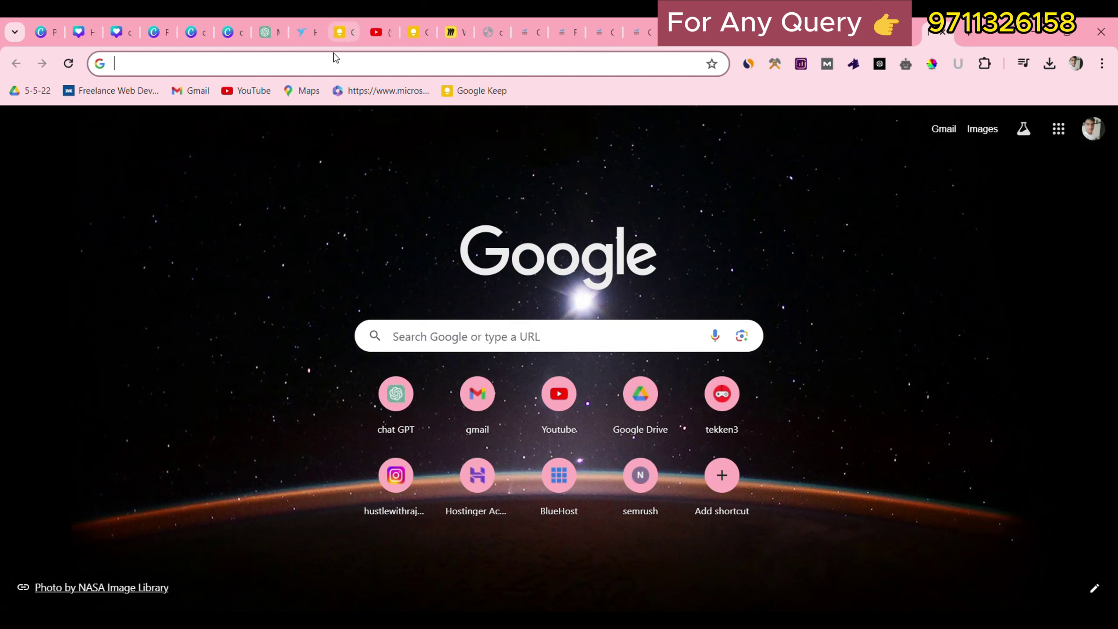
click(338, 65)
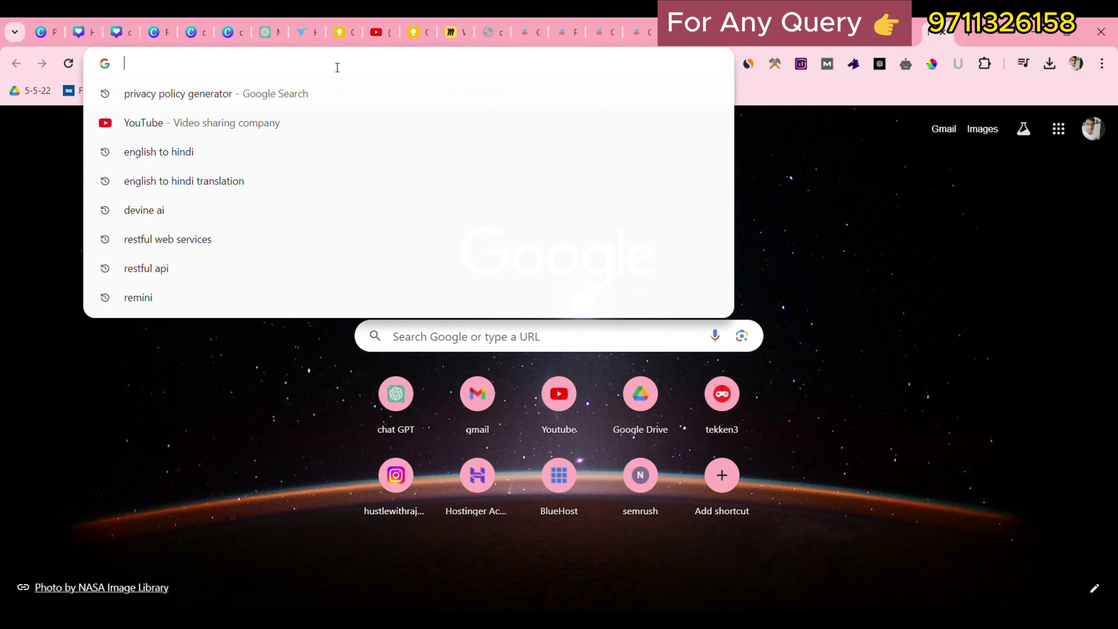
text(privacy policy generator)
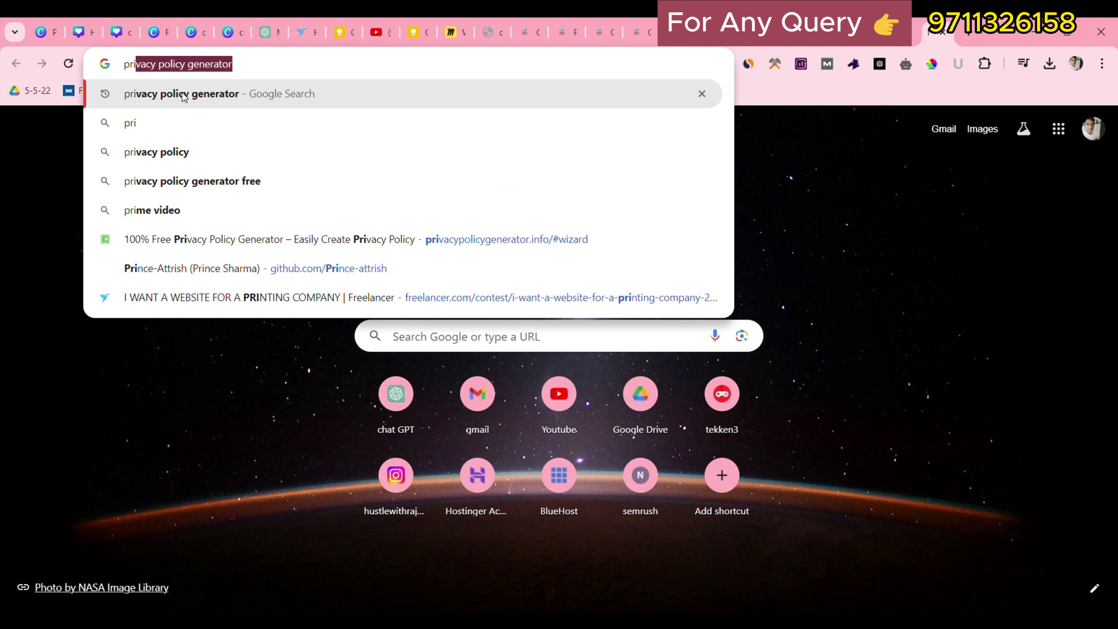
click(219, 98)
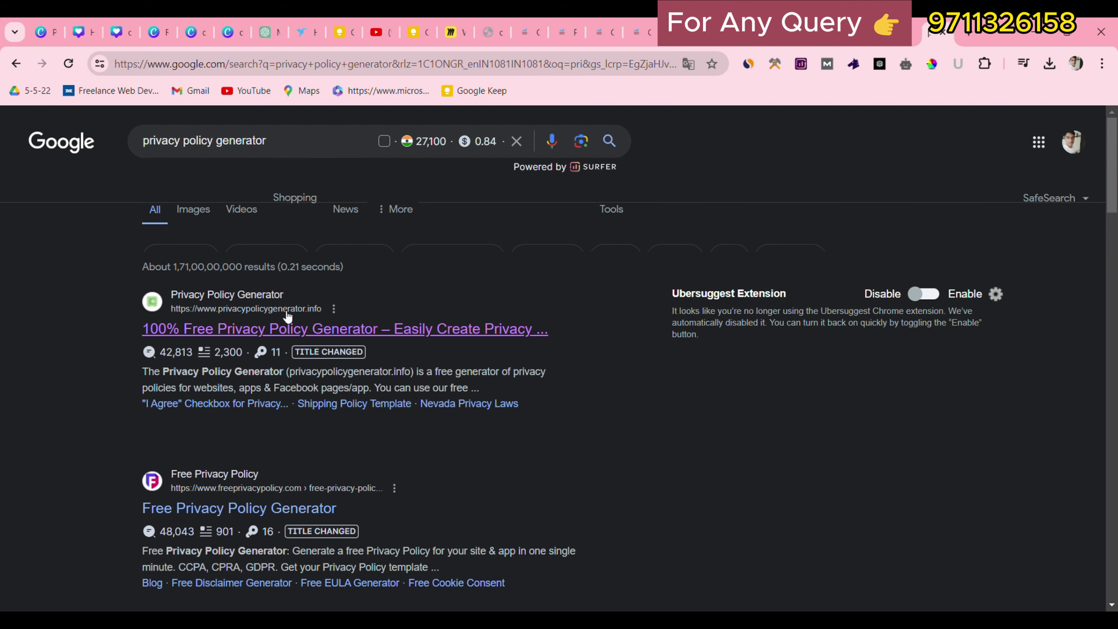
click(412, 331)
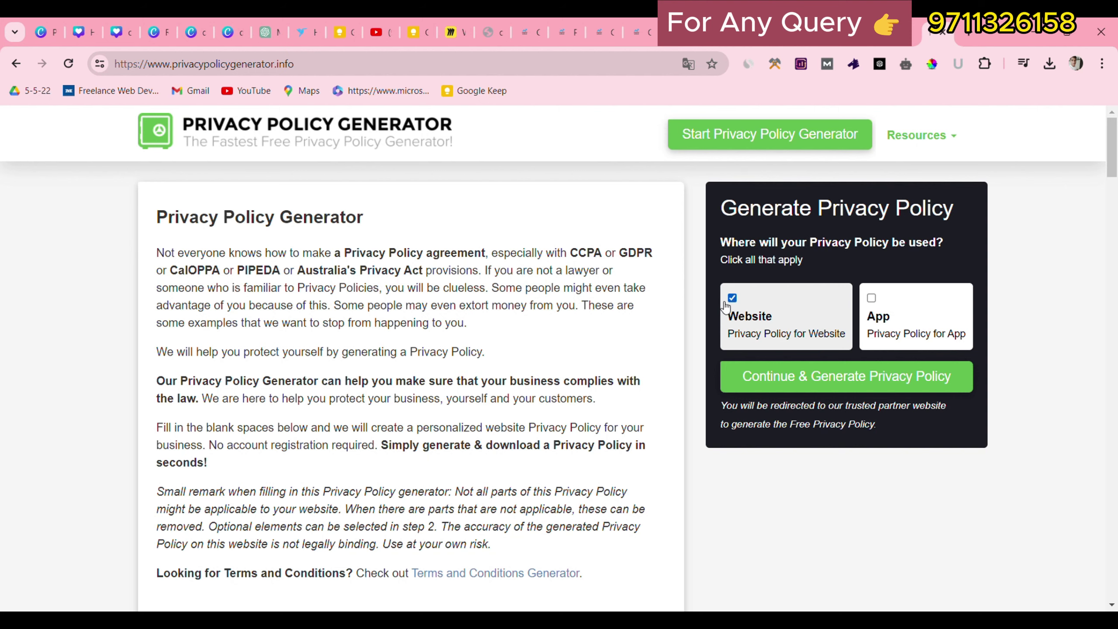
Start a website privacy policy, entering the blog's address as URL and 'blog.infuturedigitalsolutions' as name.
click(797, 386)
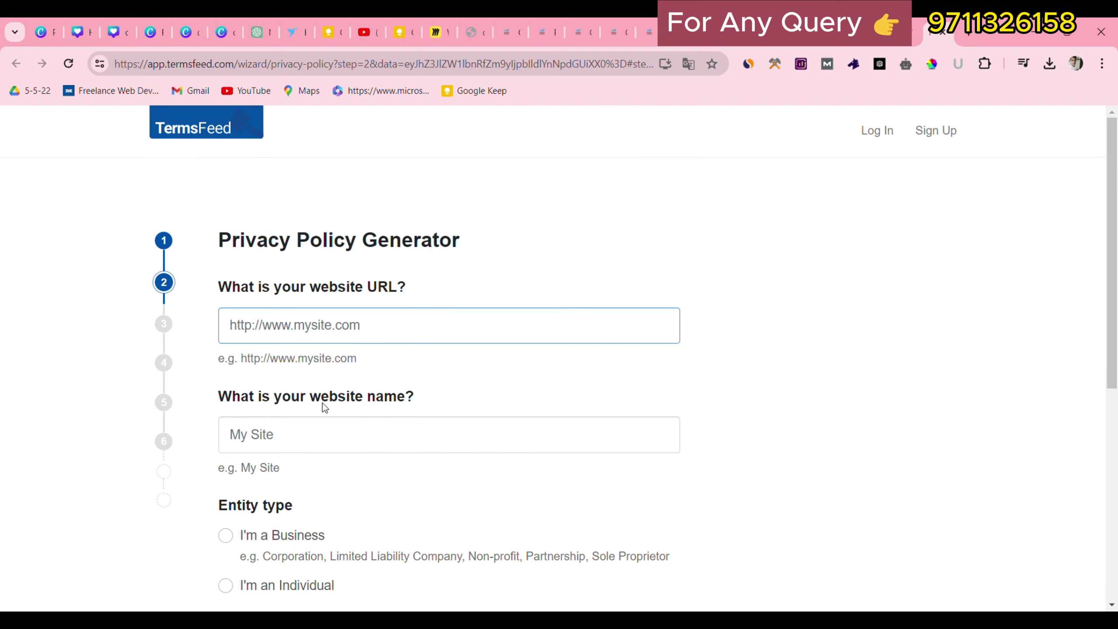
click(330, 435)
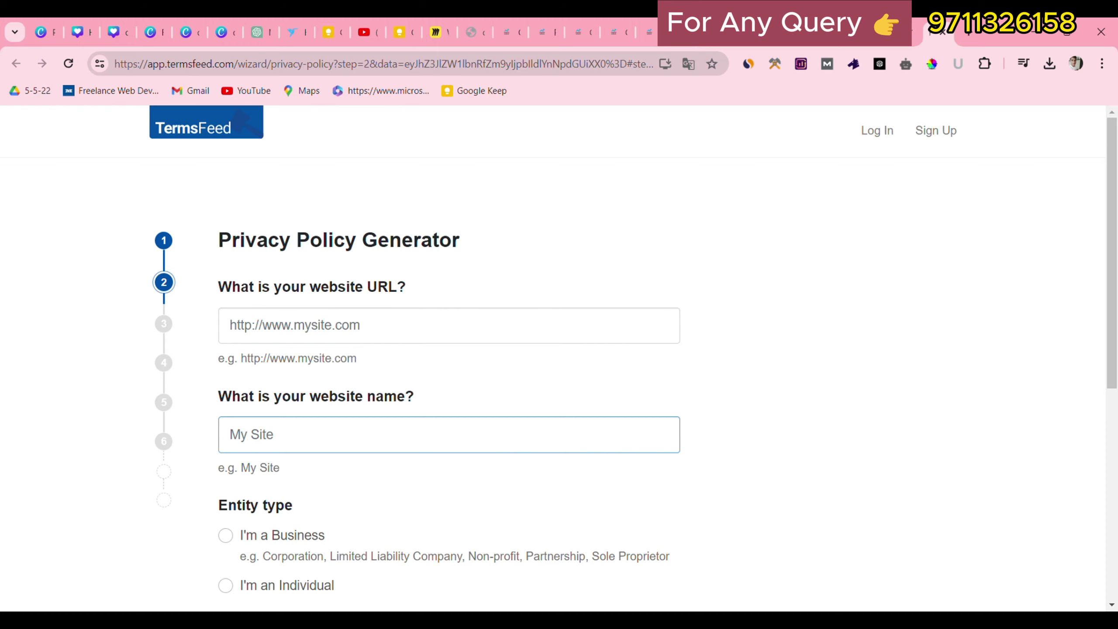
click(792, 33)
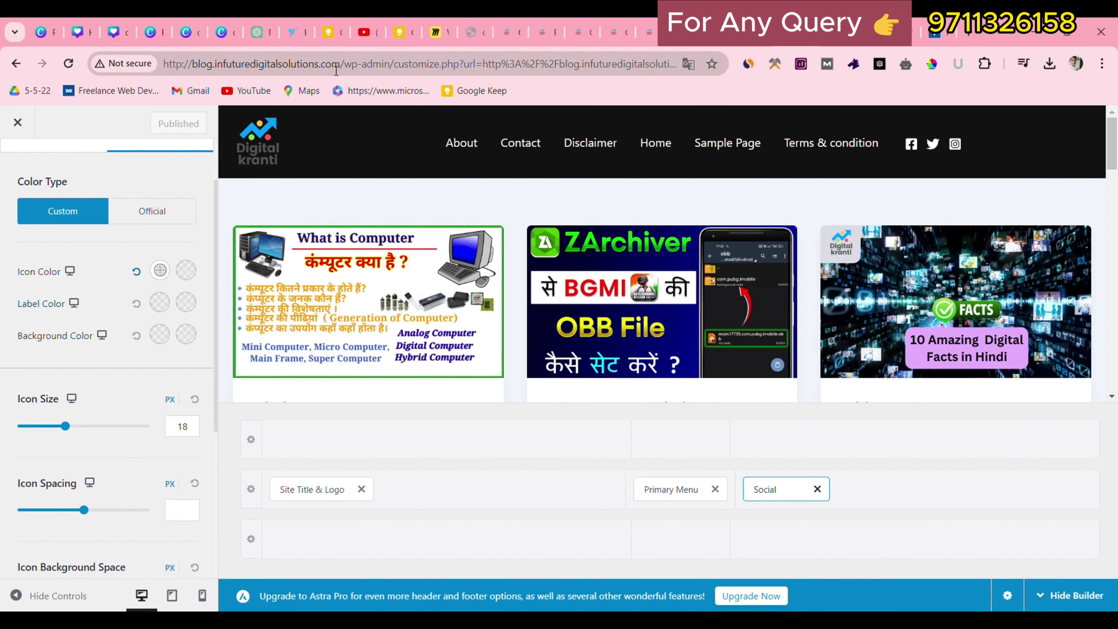
drag(345, 70, 168, 47)
key(ctrl+c)
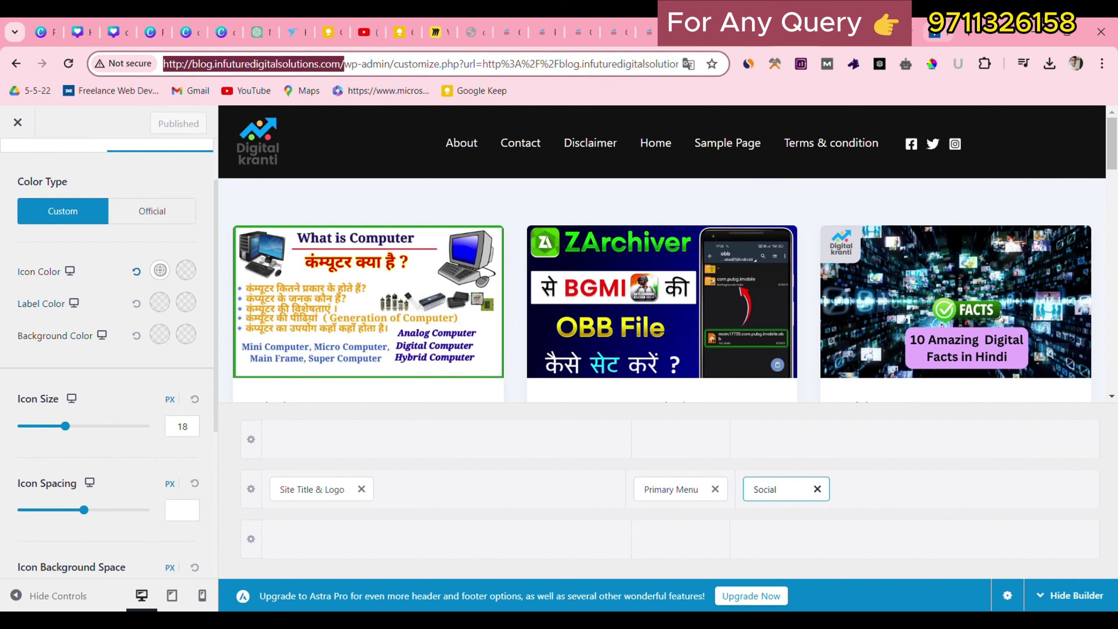
click(935, 34)
click(300, 333)
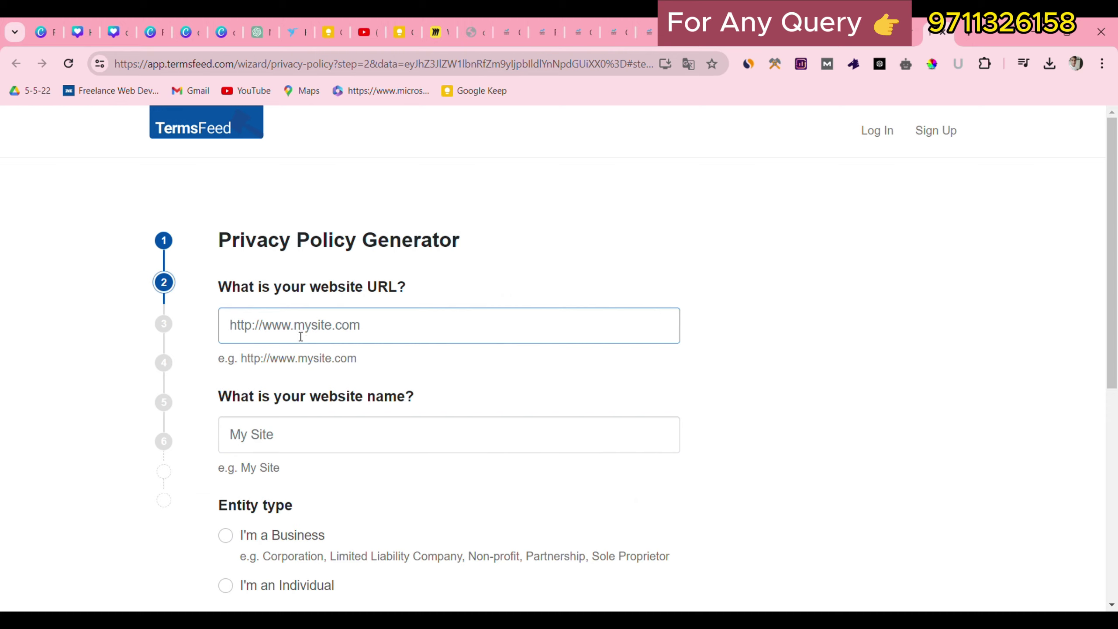
key(ctrl+v)
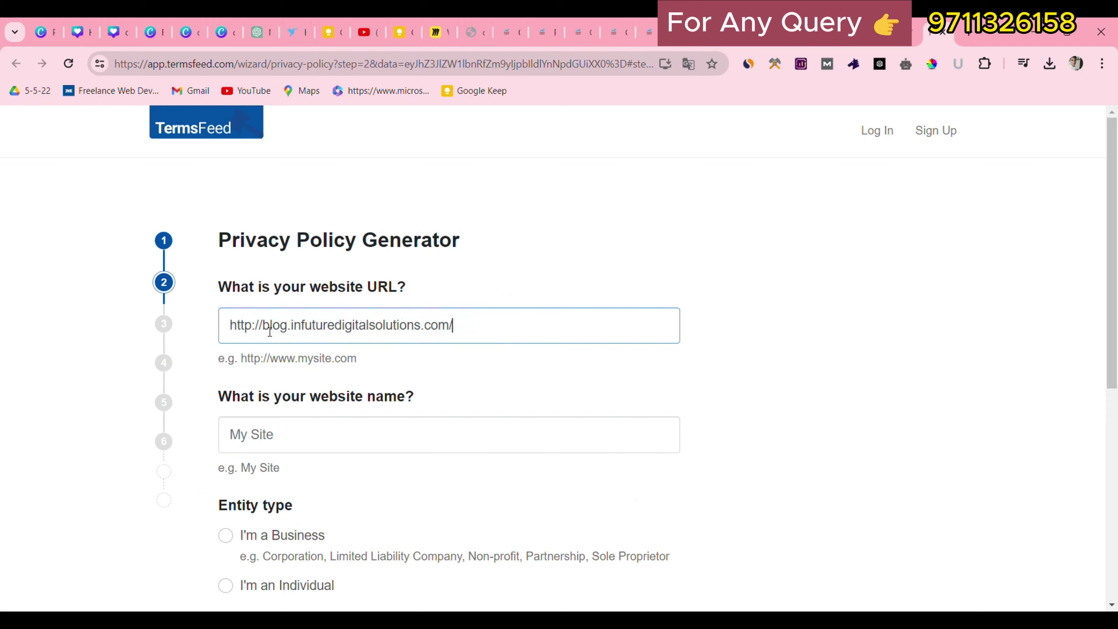
drag(264, 331, 425, 331)
key(ctrl+c)
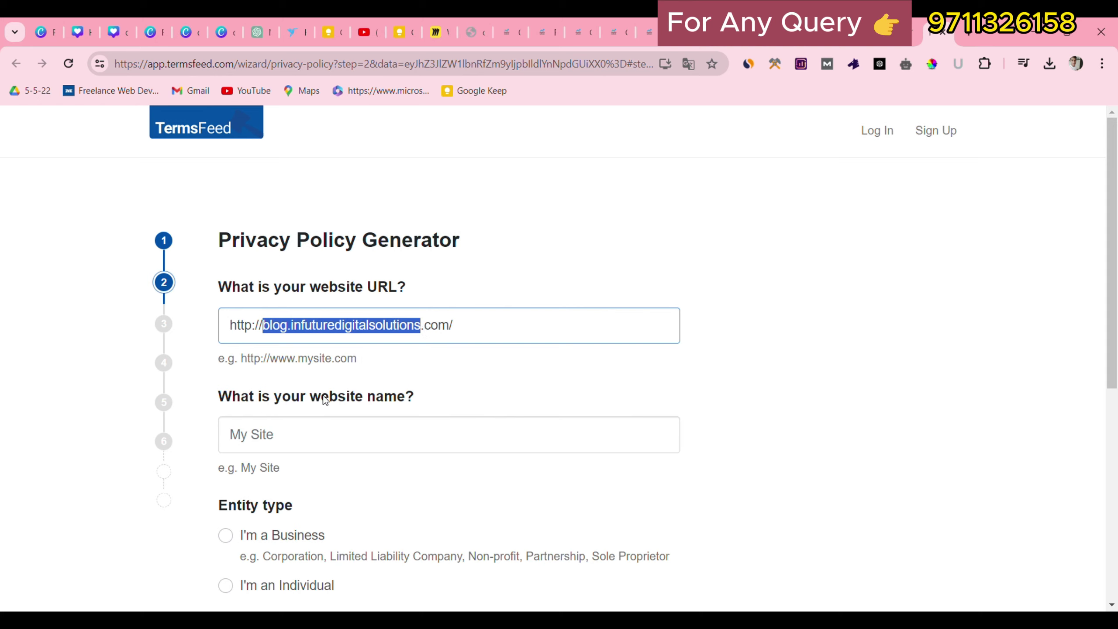
click(314, 441)
key(ctrl+v)
Choose entity type Individual, country India and state Uttar Pradesh, then go to the next step.
scroll(367, 437, down, 3)
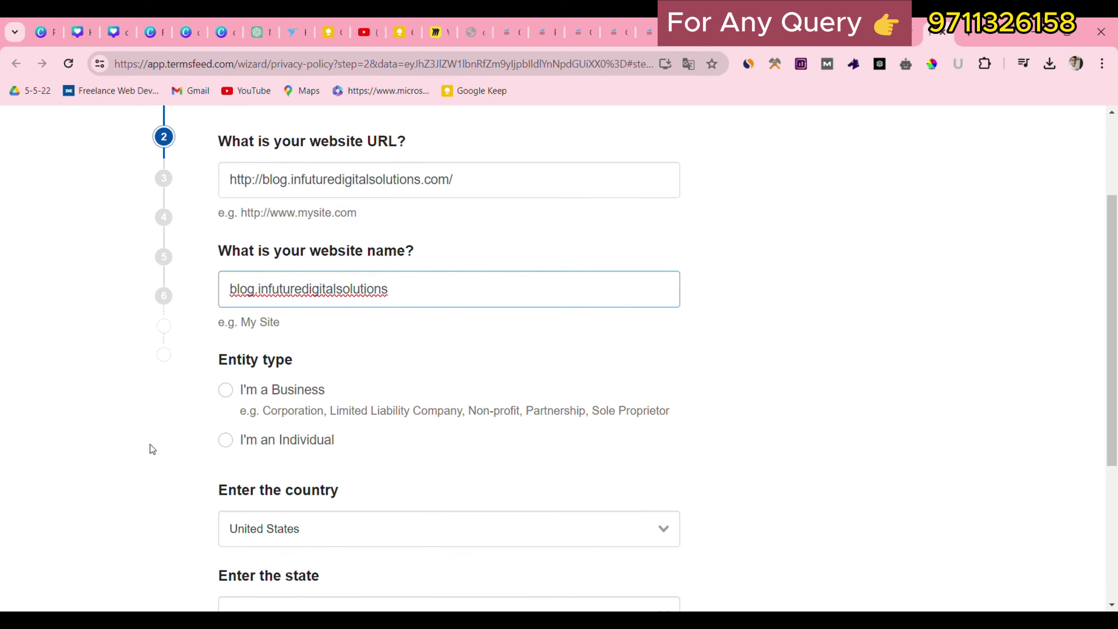
click(223, 442)
scroll(311, 456, down, 3)
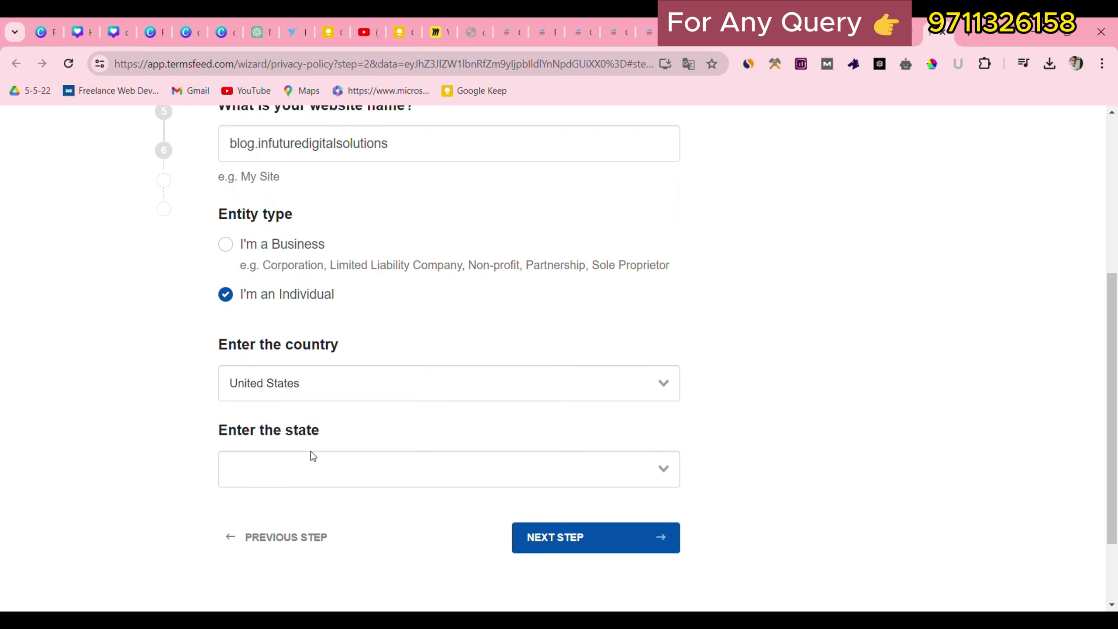
click(342, 381)
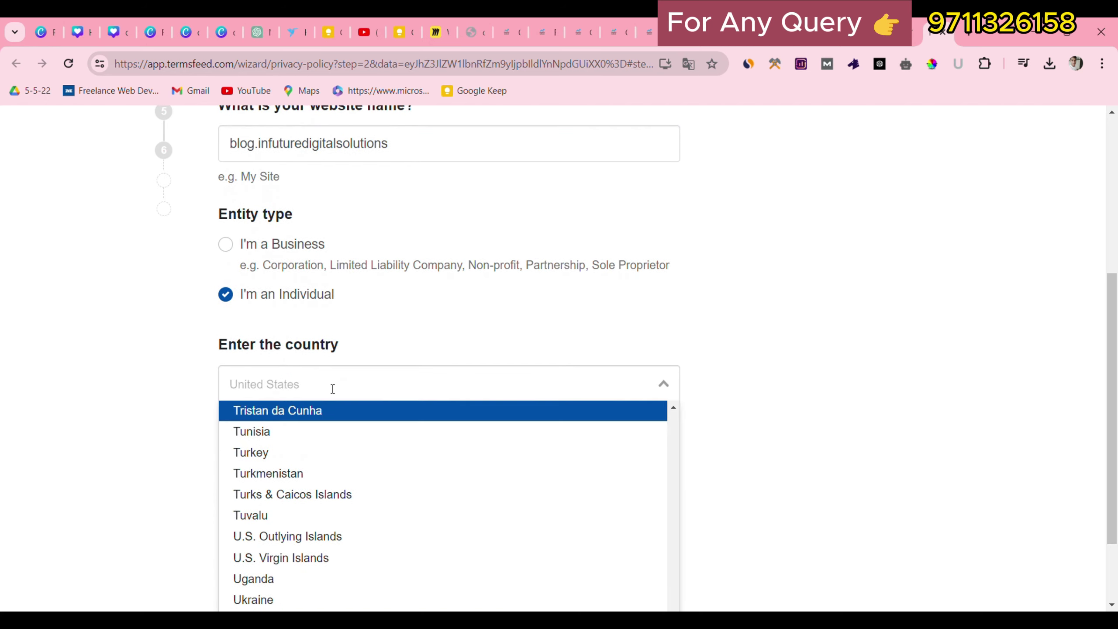
text(indi)
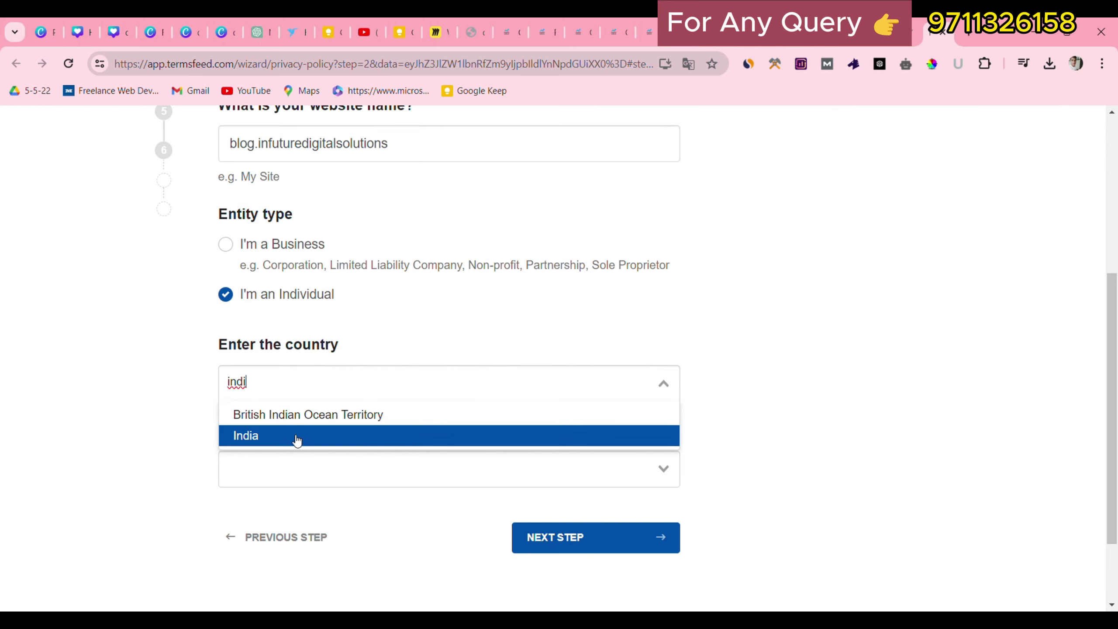
click(297, 440)
click(294, 466)
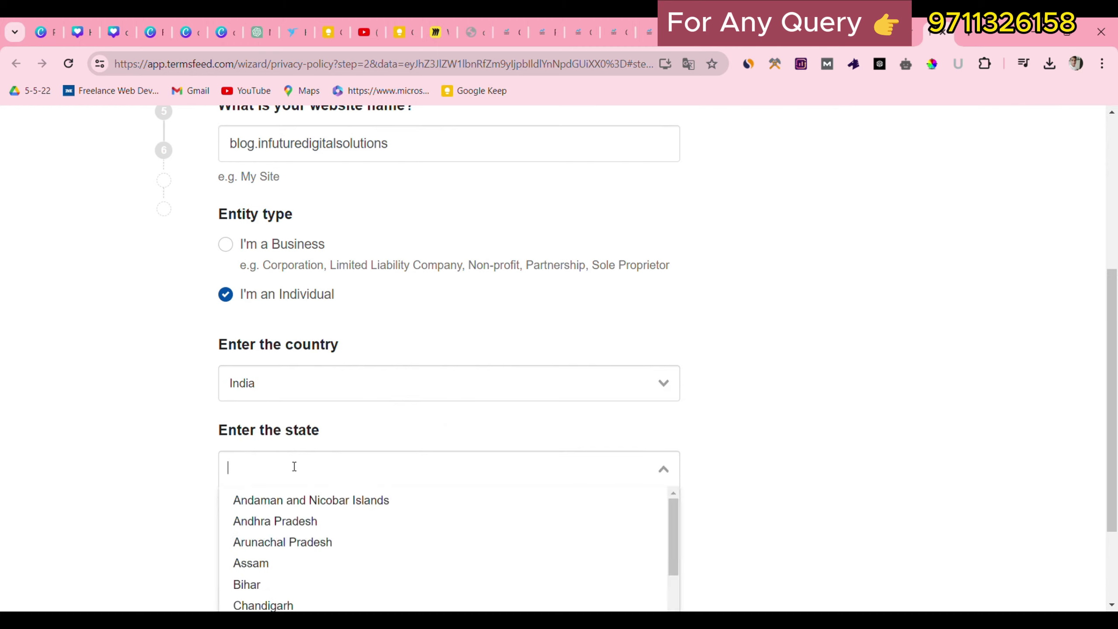
text(utt)
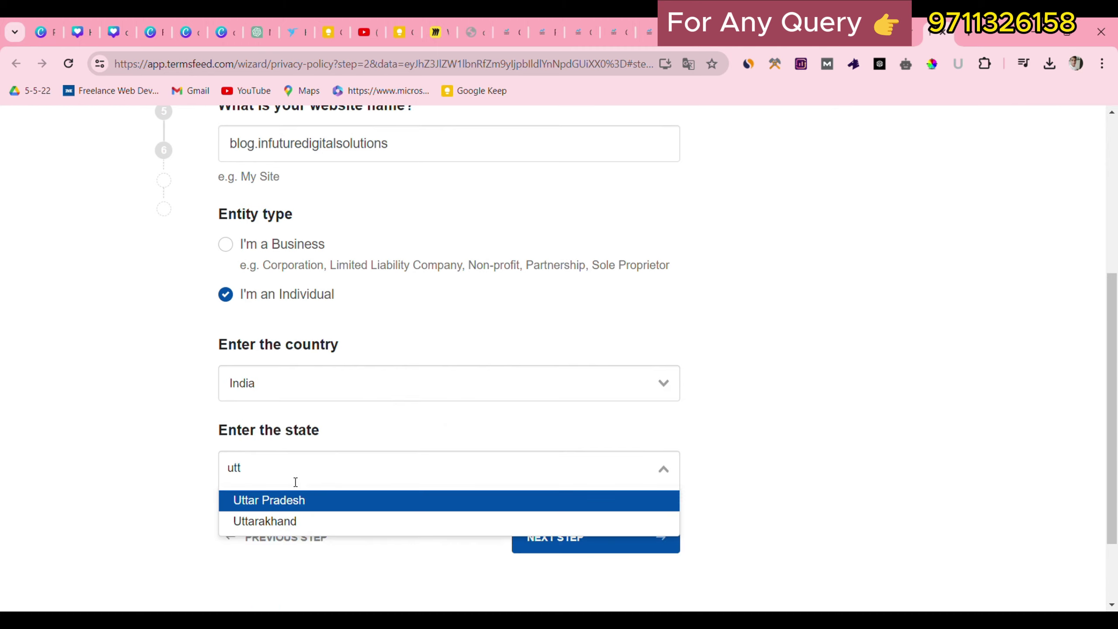
click(299, 500)
click(597, 547)
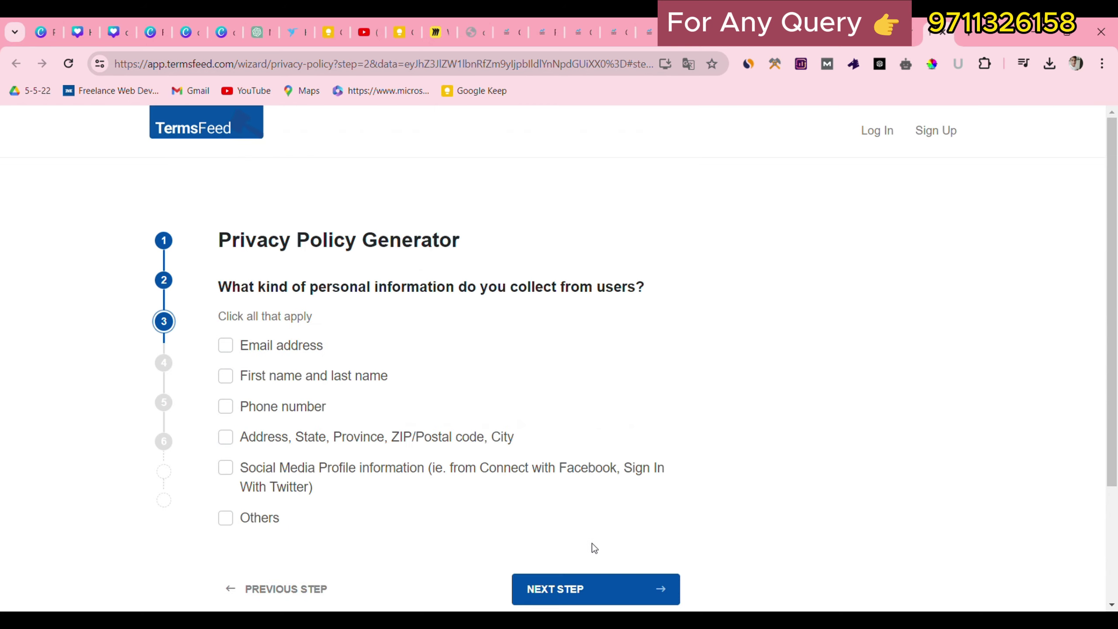
scroll(351, 269, down, 2)
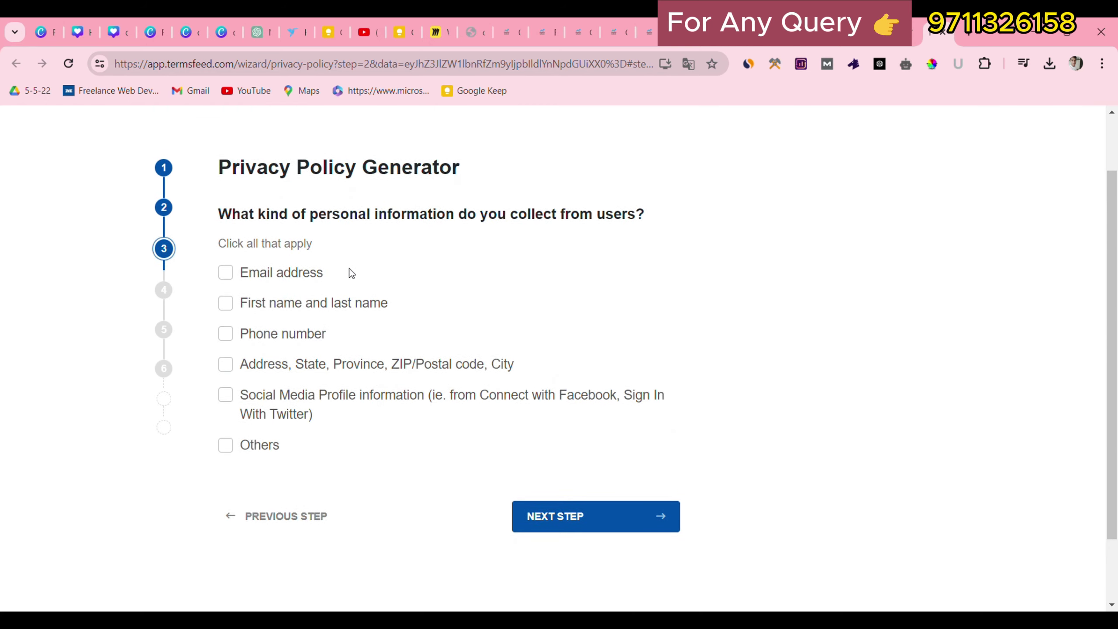
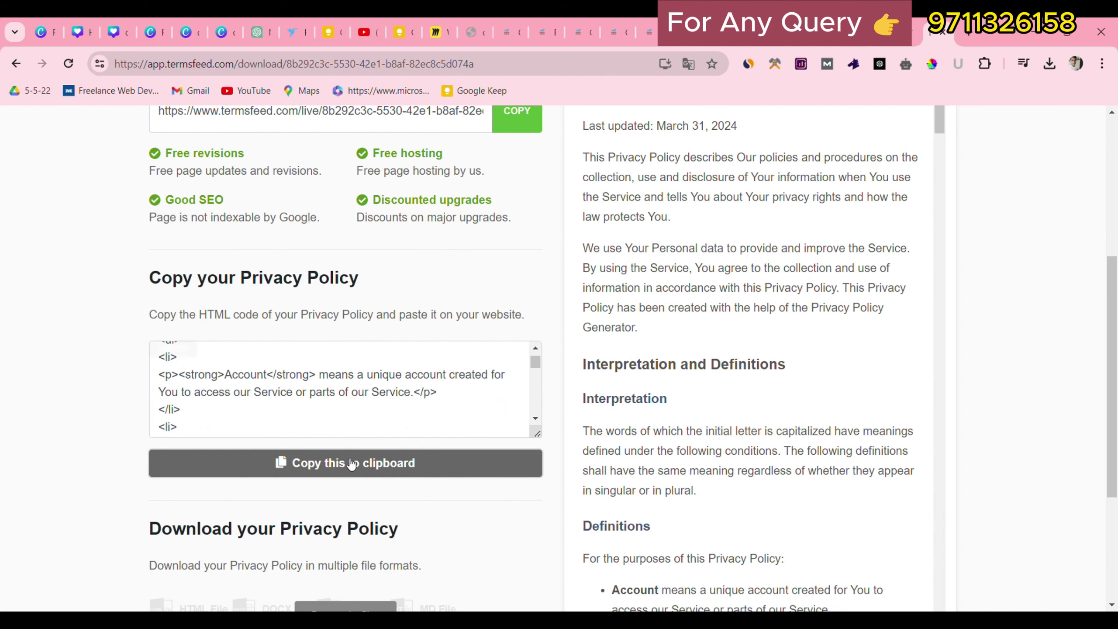
Copy the TermsFeed privacy policy HTML and return to the WordPress customizer tab.
click(351, 468)
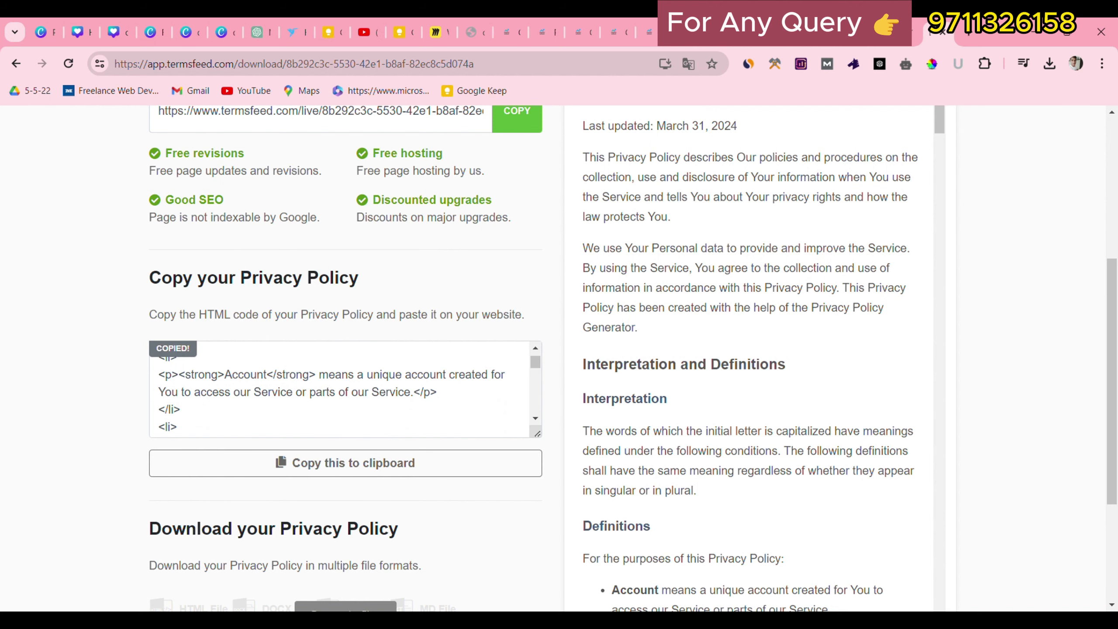
click(520, 20)
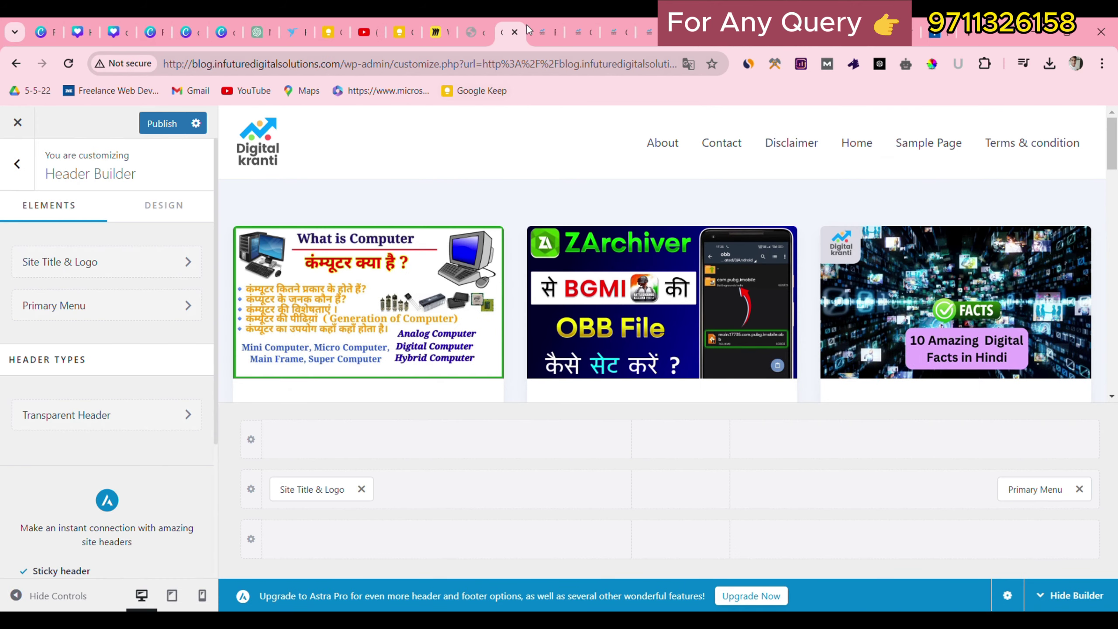
From the dashboard's Pages > All Pages, open the Privacy Policy page in Elementor.
click(18, 64)
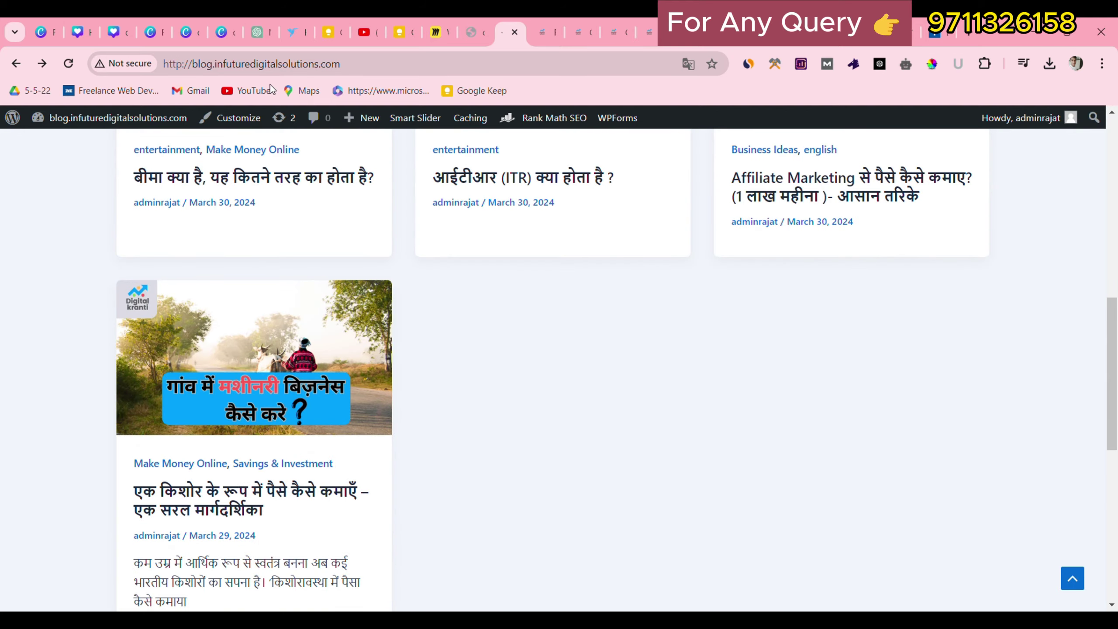
click(12, 117)
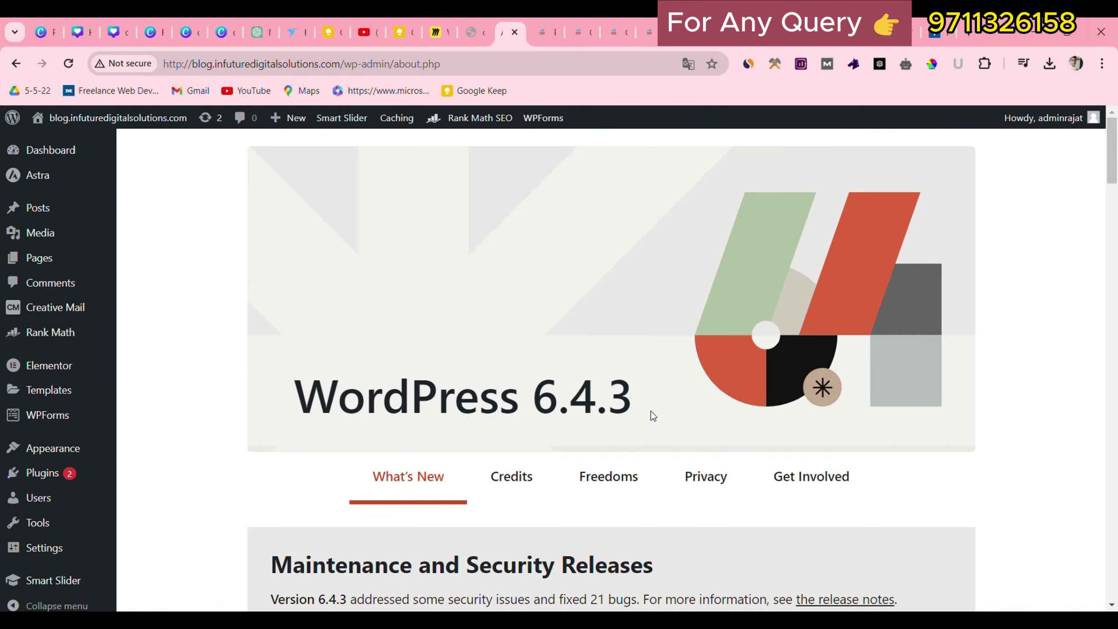
mouse_move(93, 259)
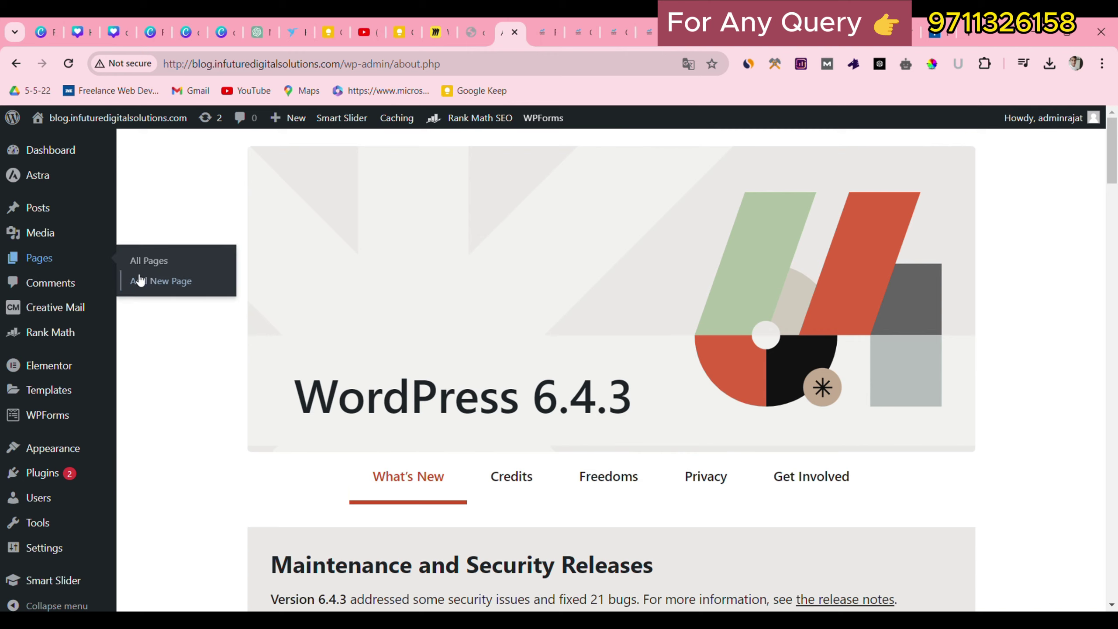
click(149, 263)
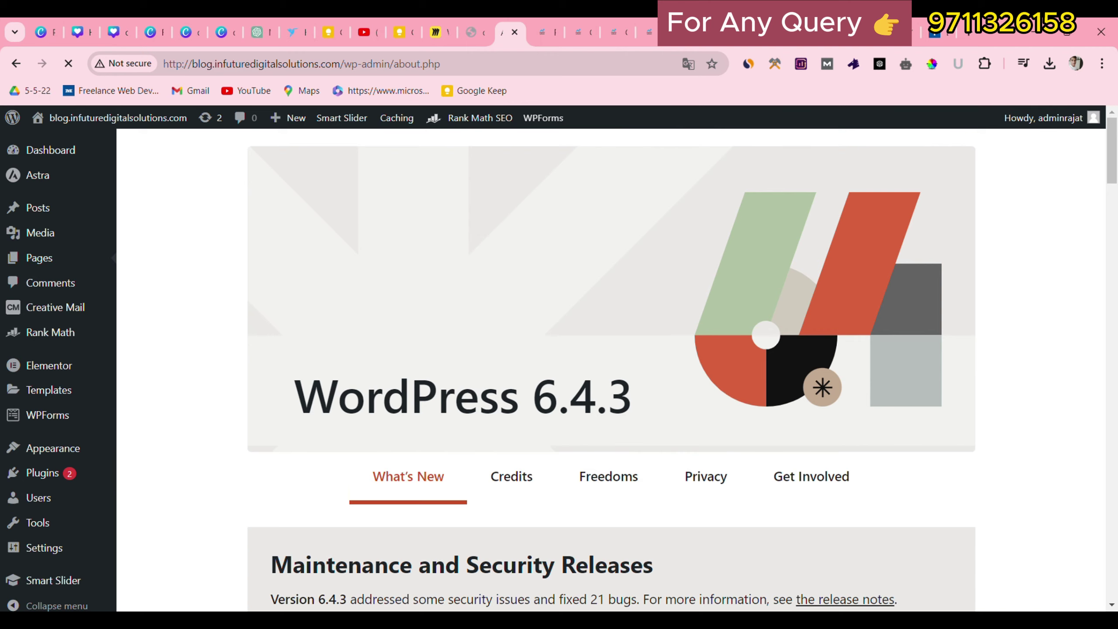
scroll(184, 381, down, 5)
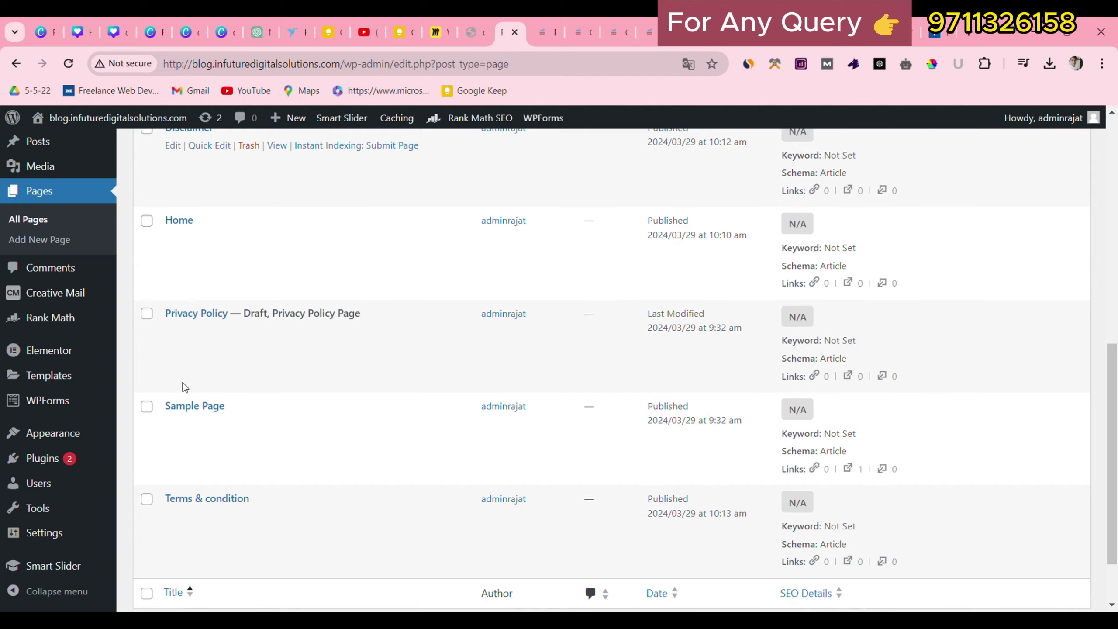
scroll(183, 383, up, 2)
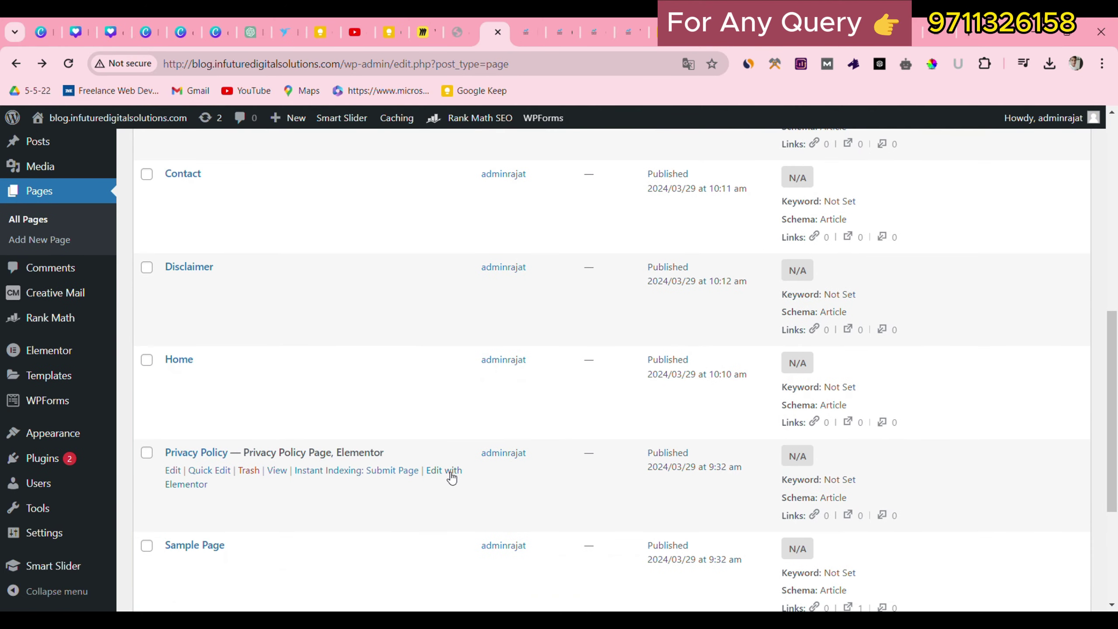
click(442, 474)
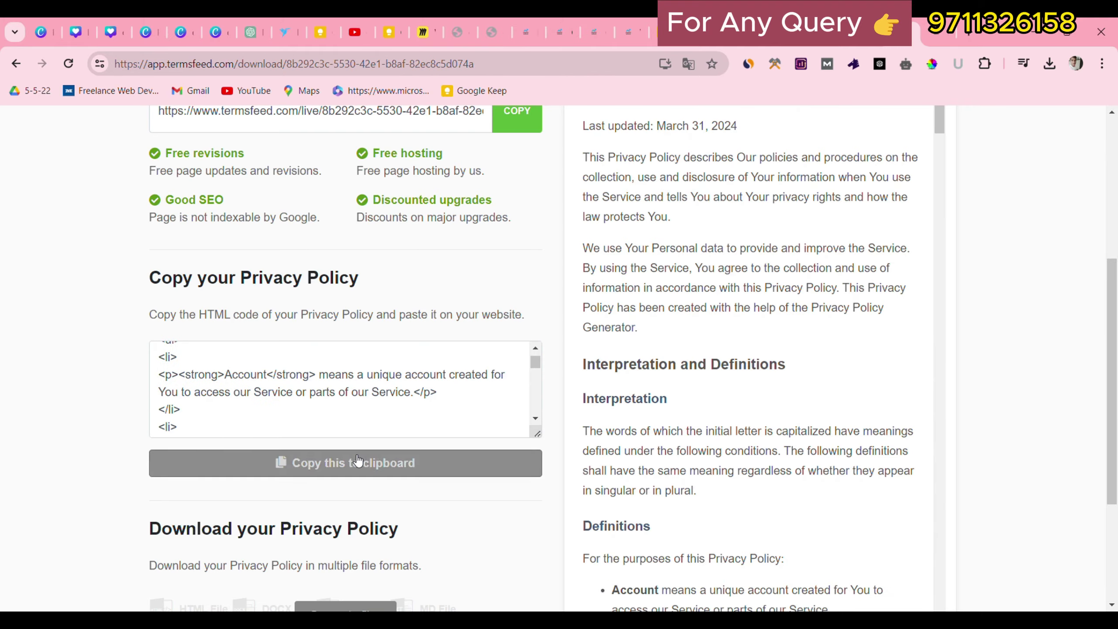
Recopy the policy HTML, then add a one-column flexbox container holding an HTML widget.
click(357, 462)
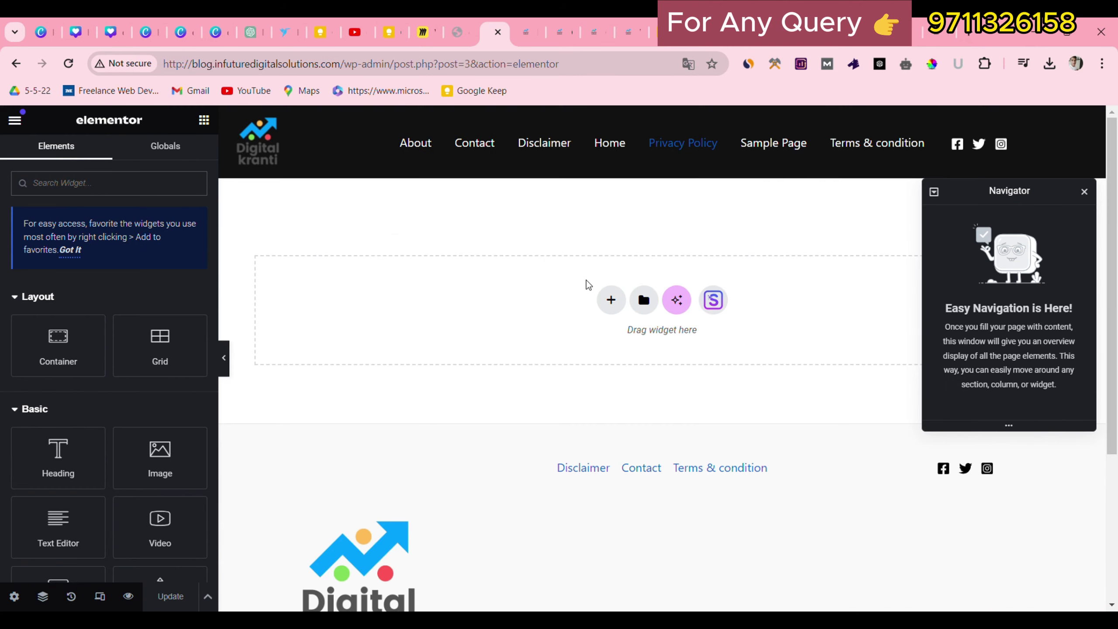
click(610, 297)
click(596, 356)
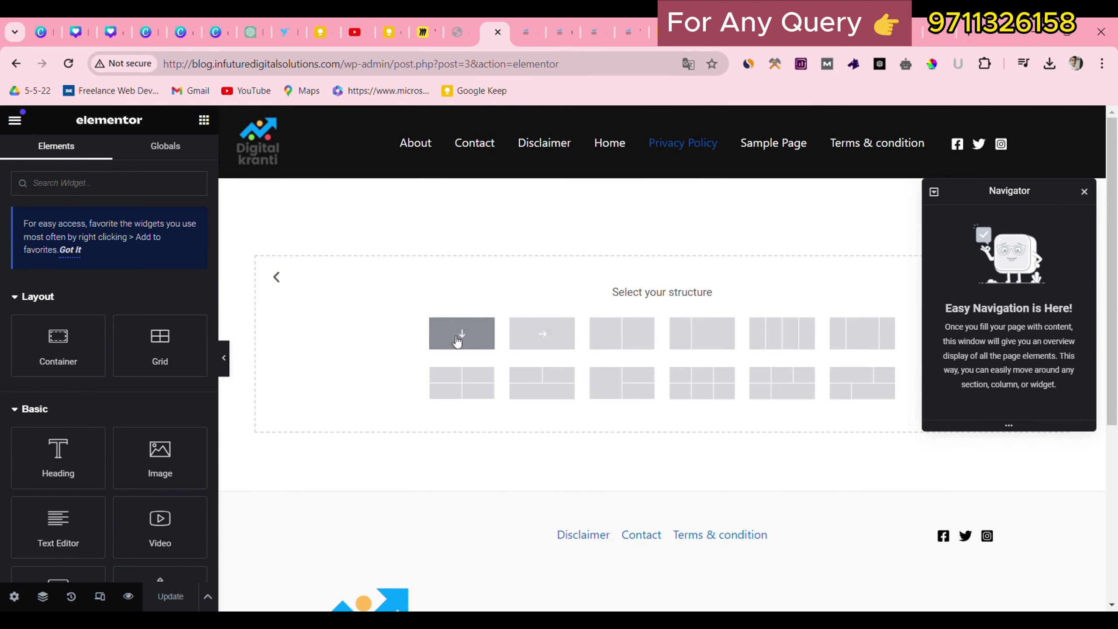
click(458, 342)
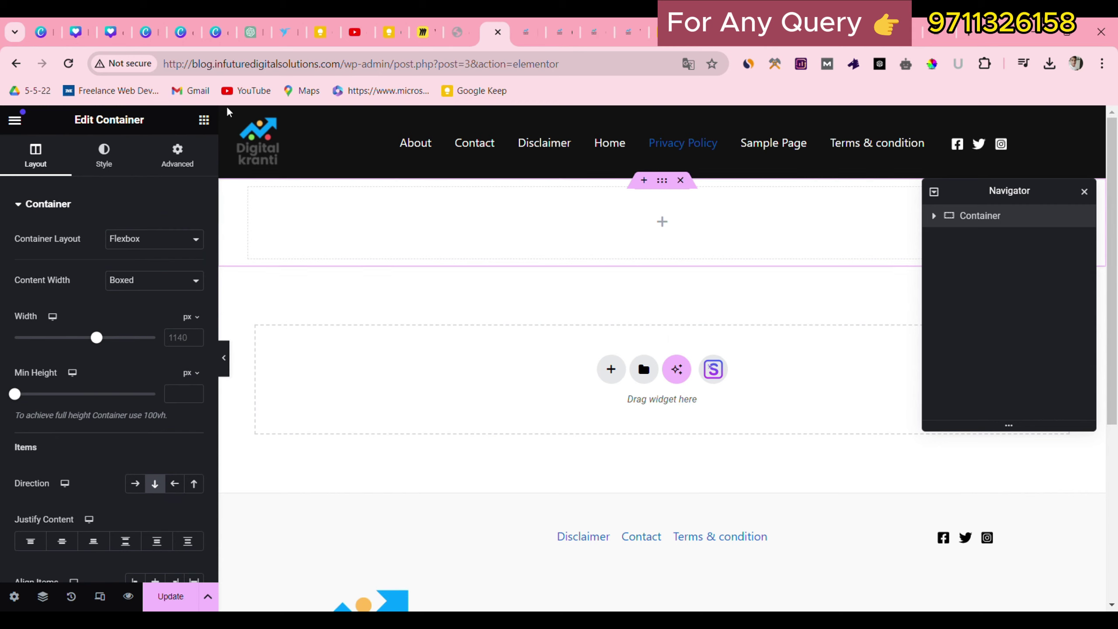
click(205, 121)
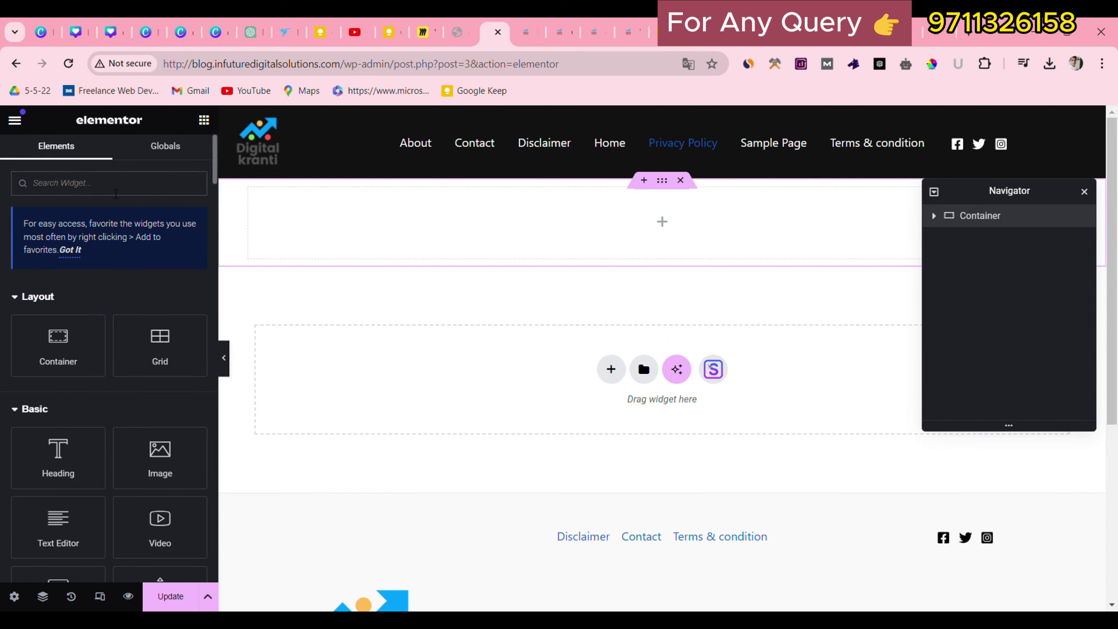
text(html)
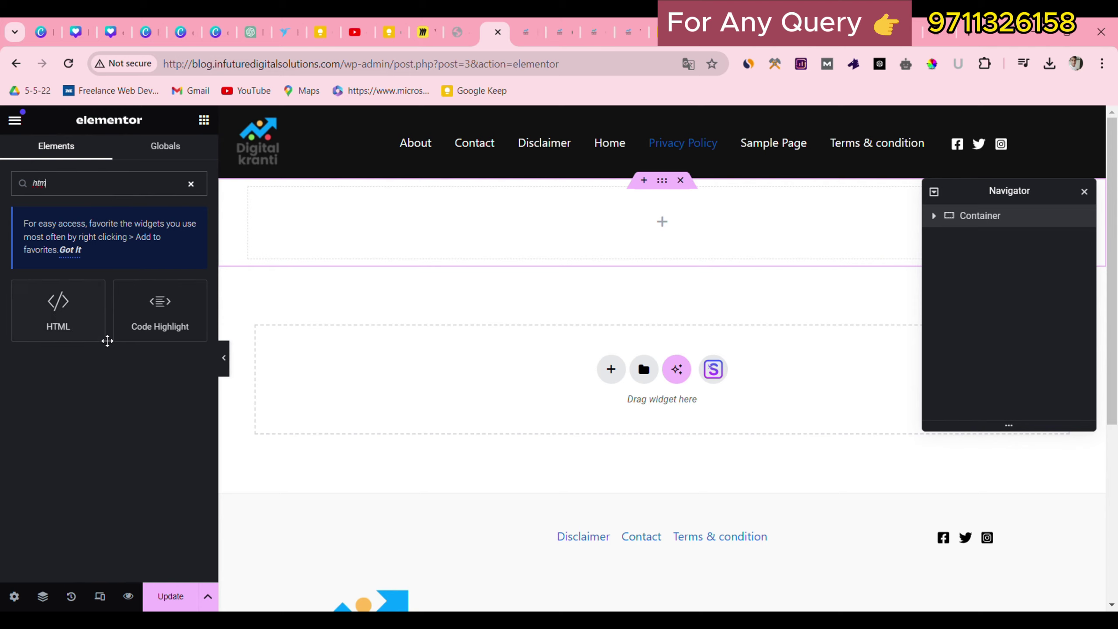
drag(92, 337, 499, 227)
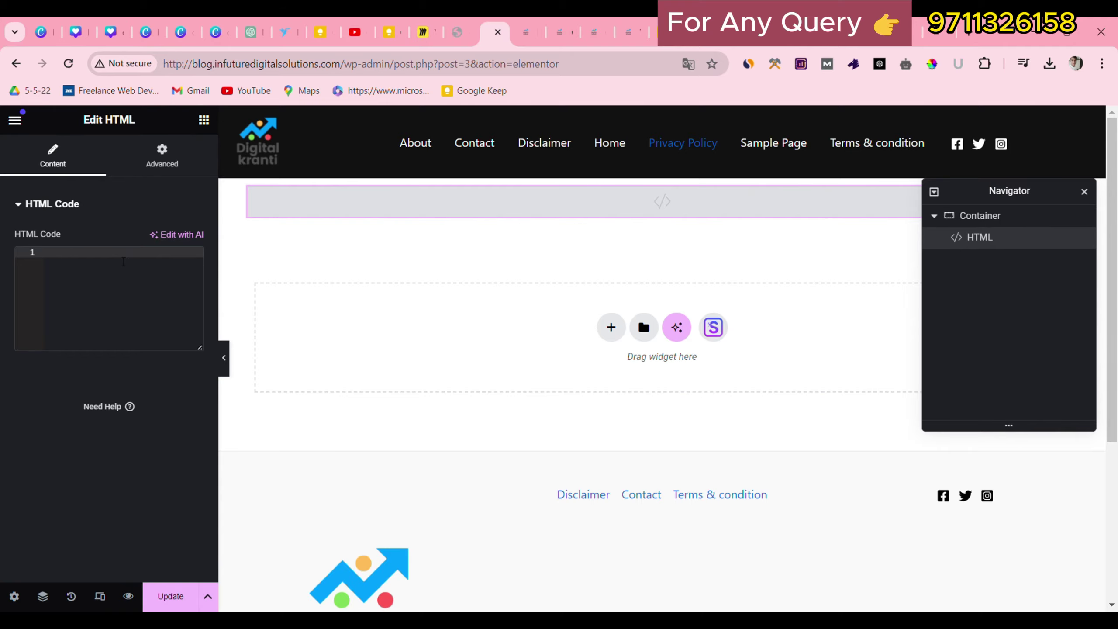
Paste the privacy policy code into the HTML widget, save with Ctrl+S and preview the page.
key(ctrl+v)
scroll(551, 387, down, 6)
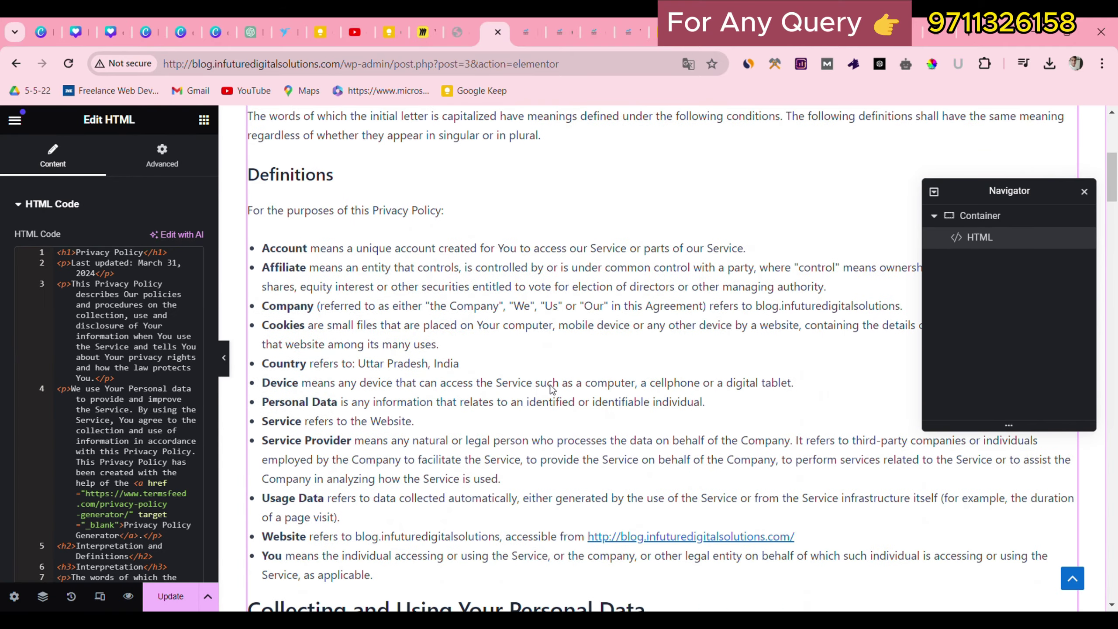
scroll(552, 389, down, 10)
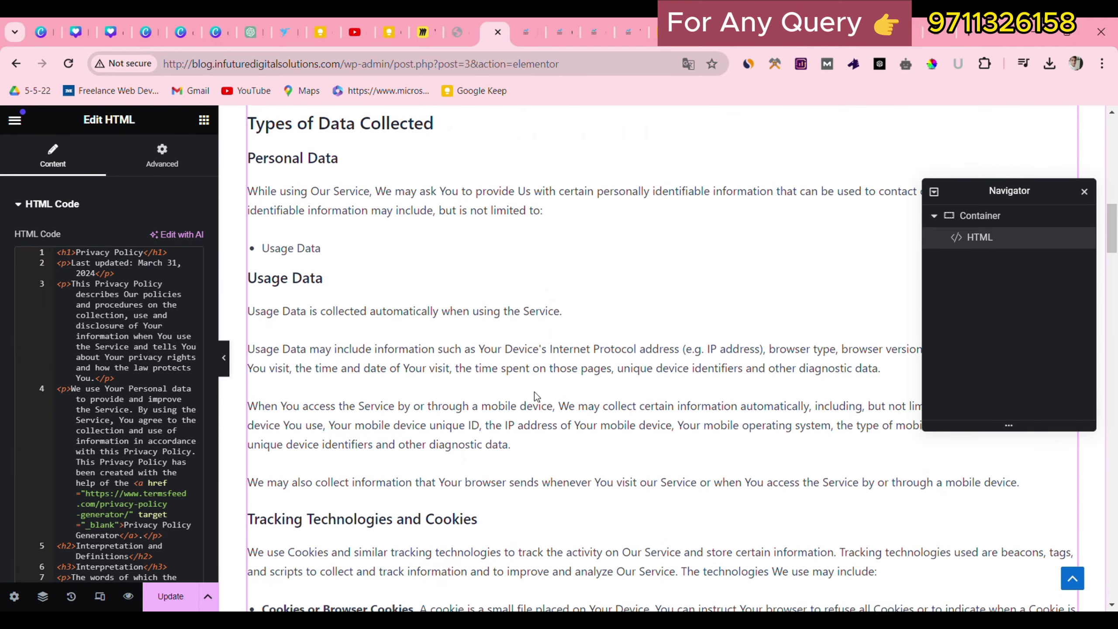
scroll(535, 399, down, 4)
scroll(534, 395, up, 20)
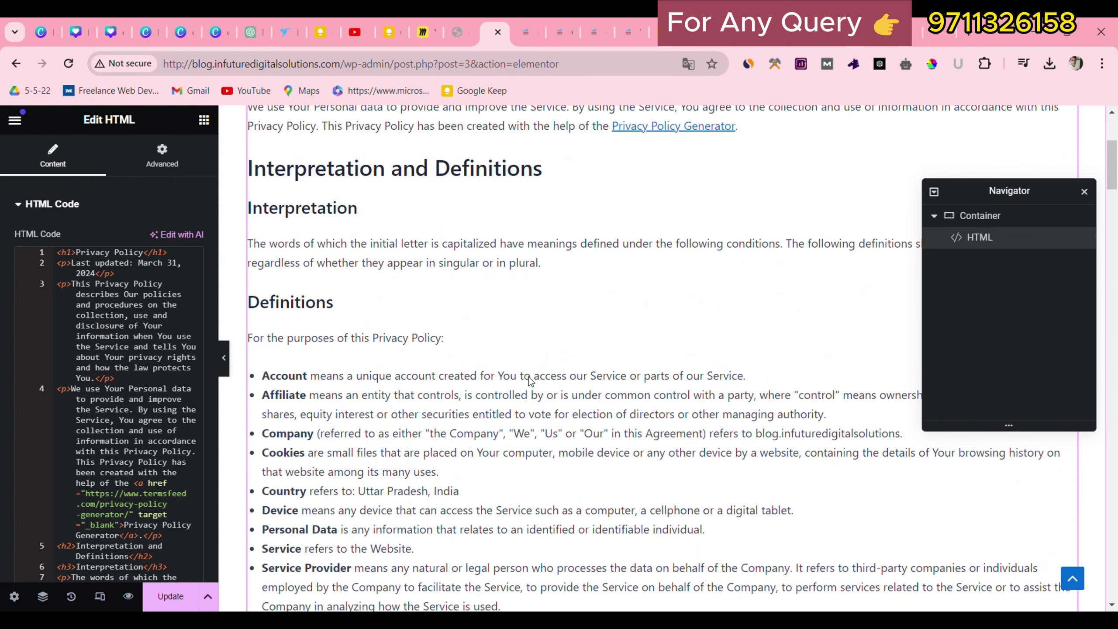
scroll(532, 381, down, 7)
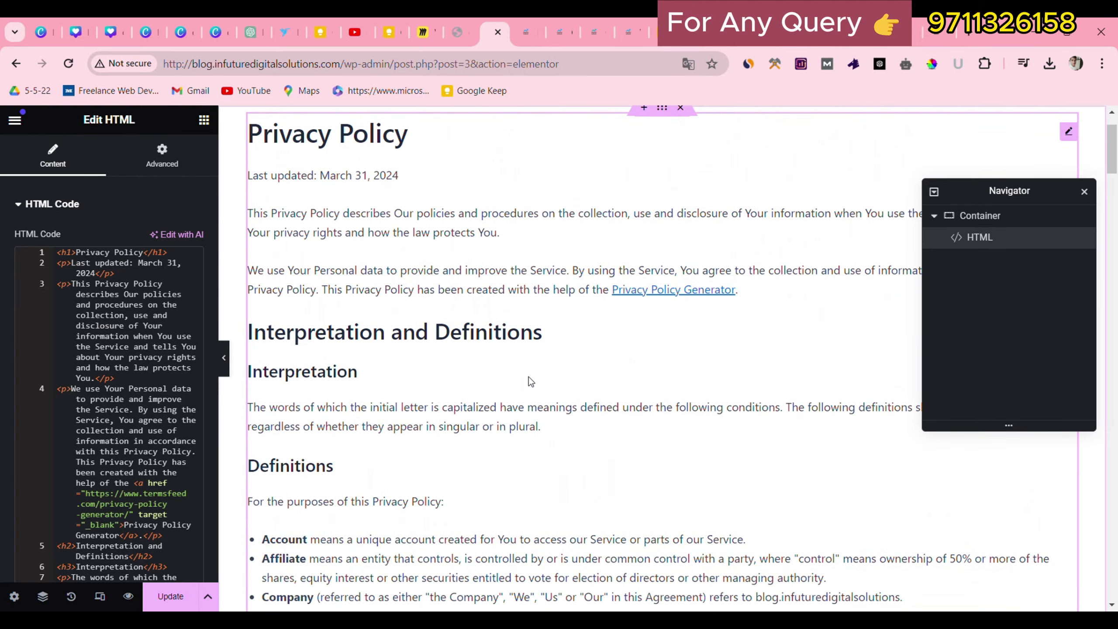
scroll(530, 381, down, 6)
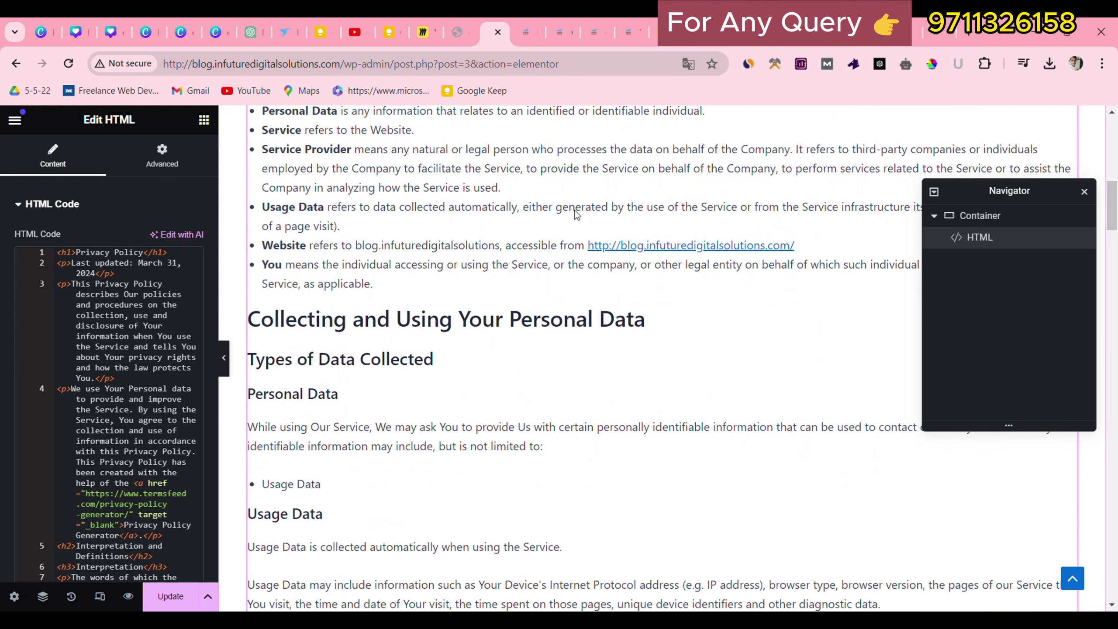
scroll(442, 493, down, 20)
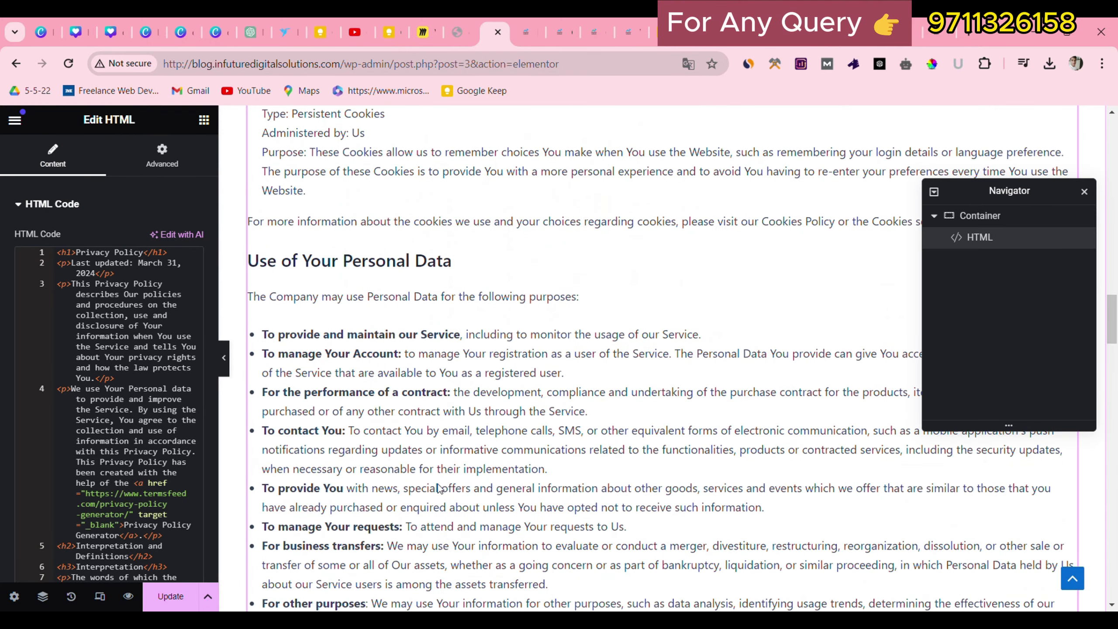
scroll(438, 487, up, 20)
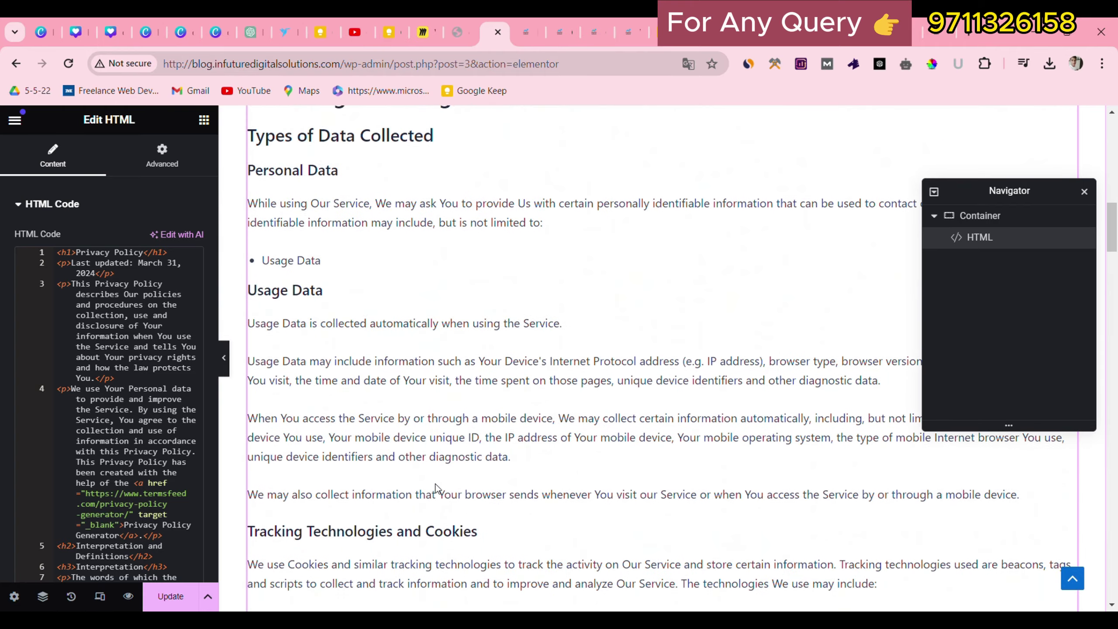
scroll(436, 487, up, 10)
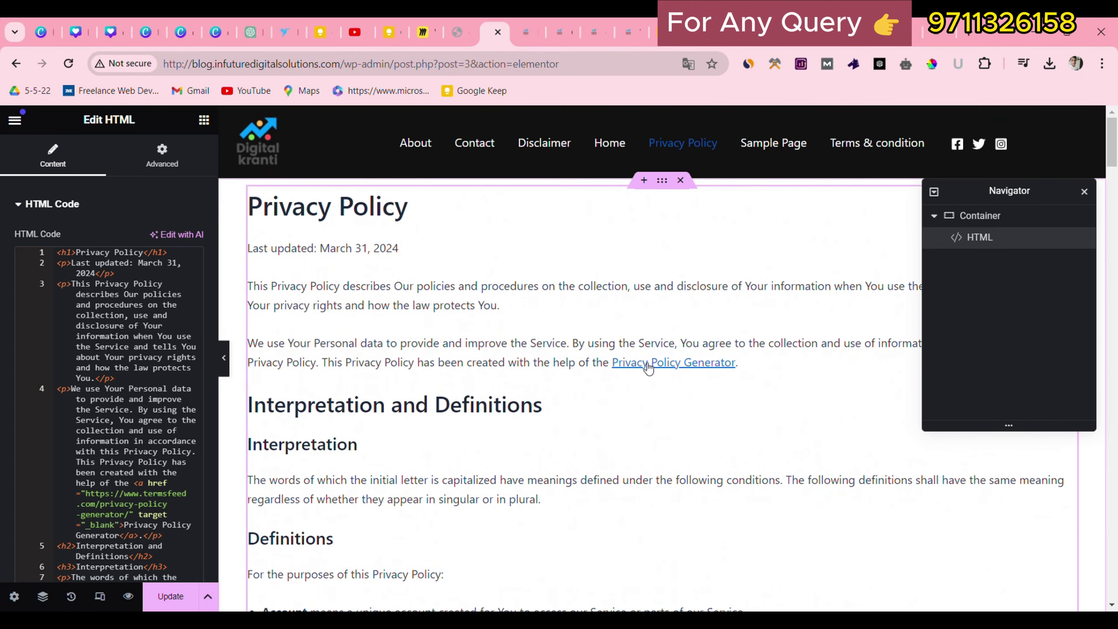
key(ctrl+s)
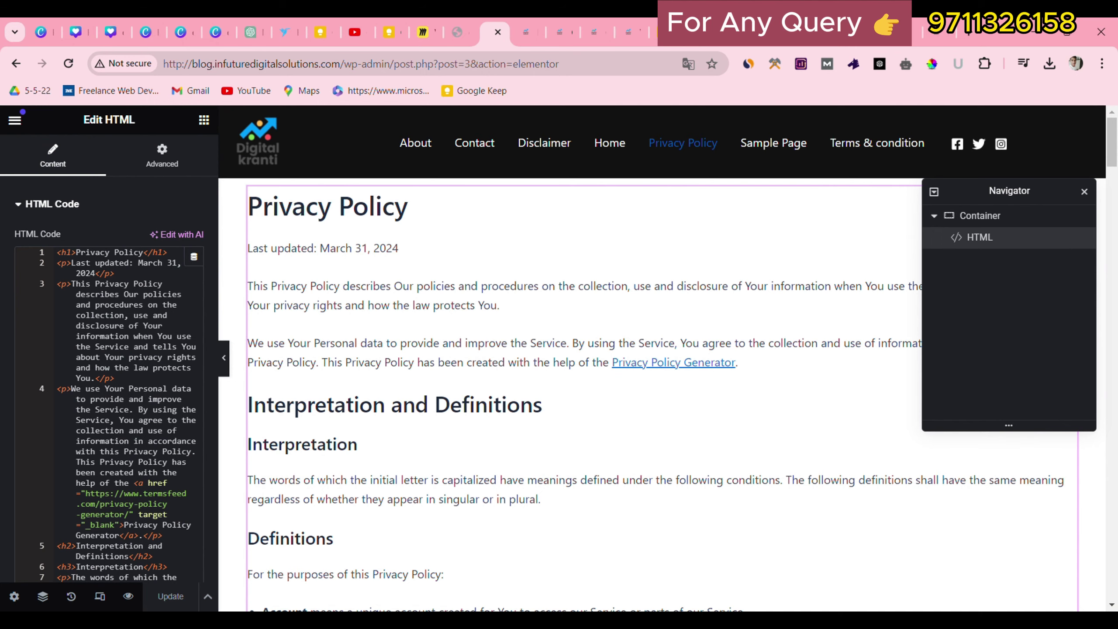
click(127, 597)
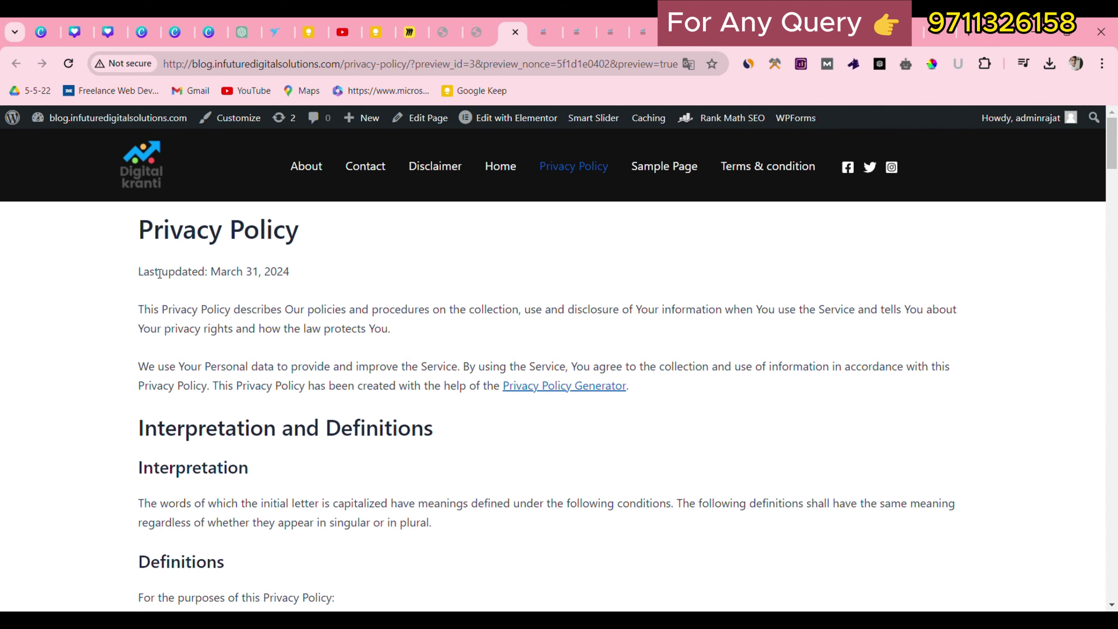
Scroll through the previewed privacy policy, then close the preview tab with Ctrl+W.
drag(1115, 150, 1116, 243)
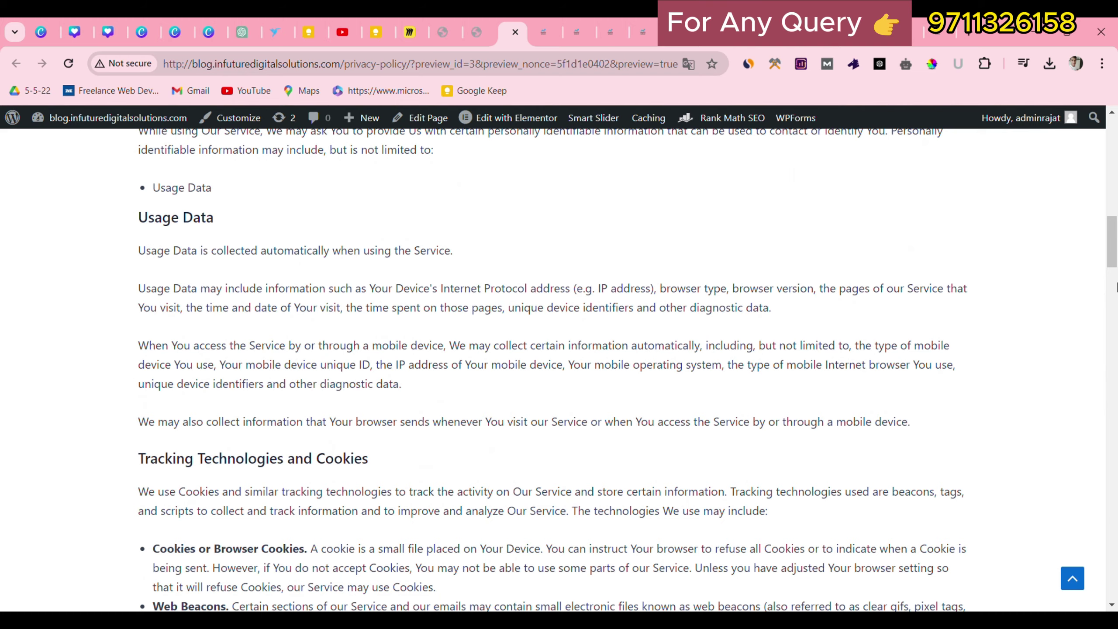
drag(1116, 258, 1059, 599)
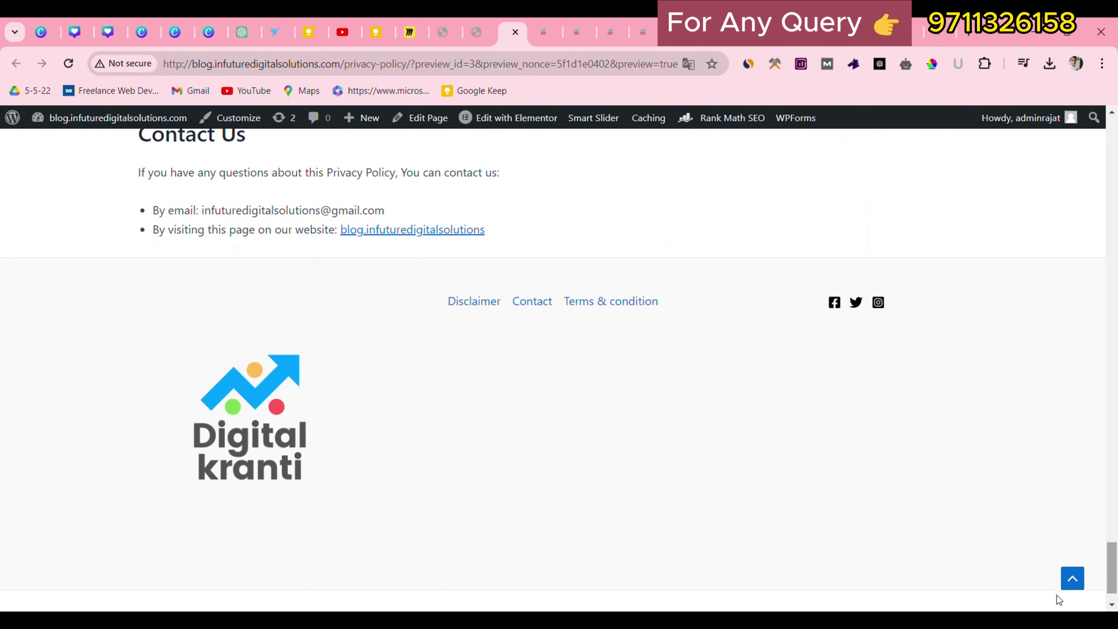
click(1072, 579)
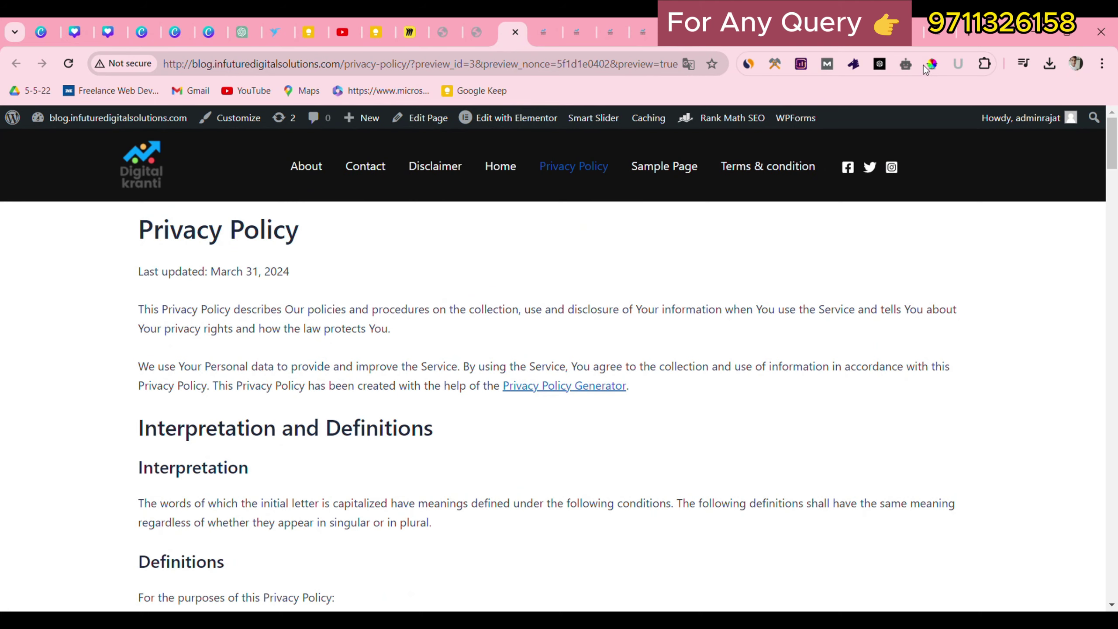
click(902, 32)
scroll(240, 177, up, 4)
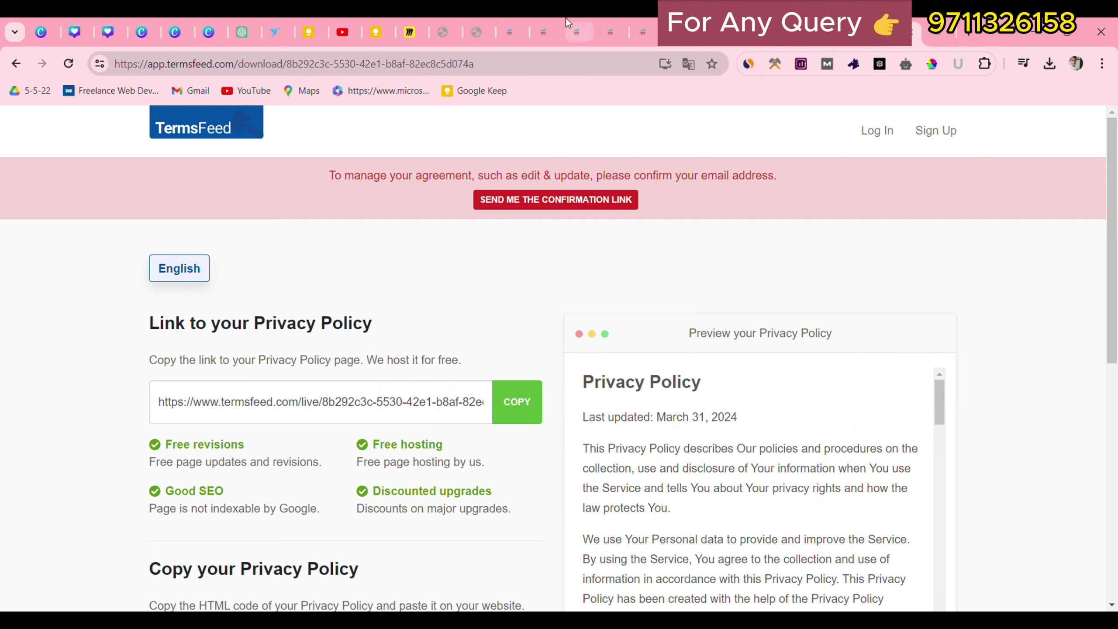
click(511, 20)
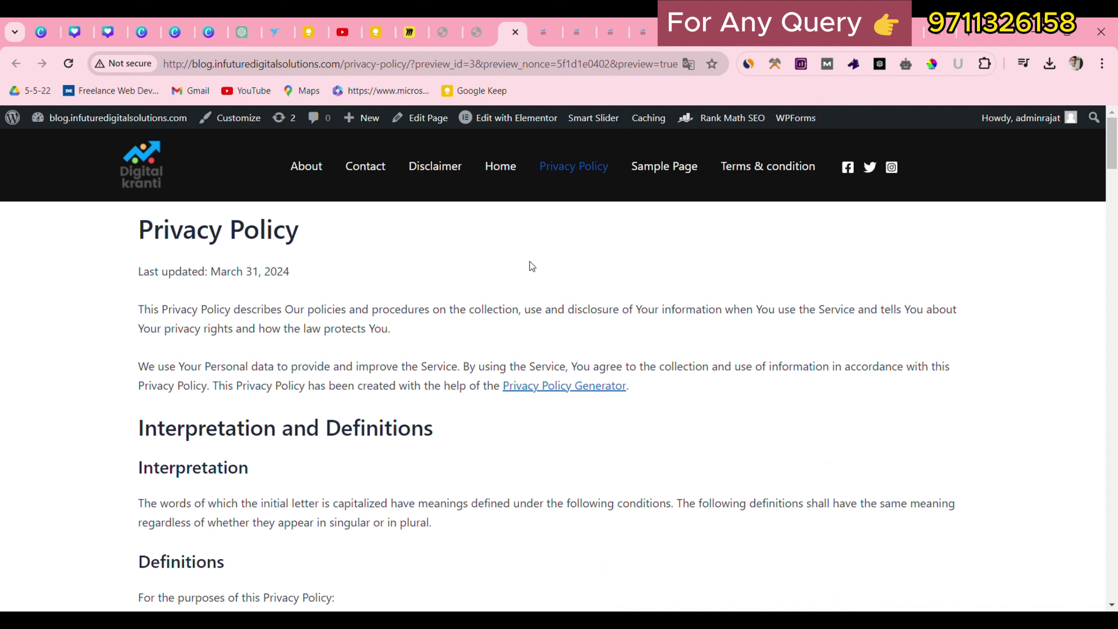
key(ctrl+w)
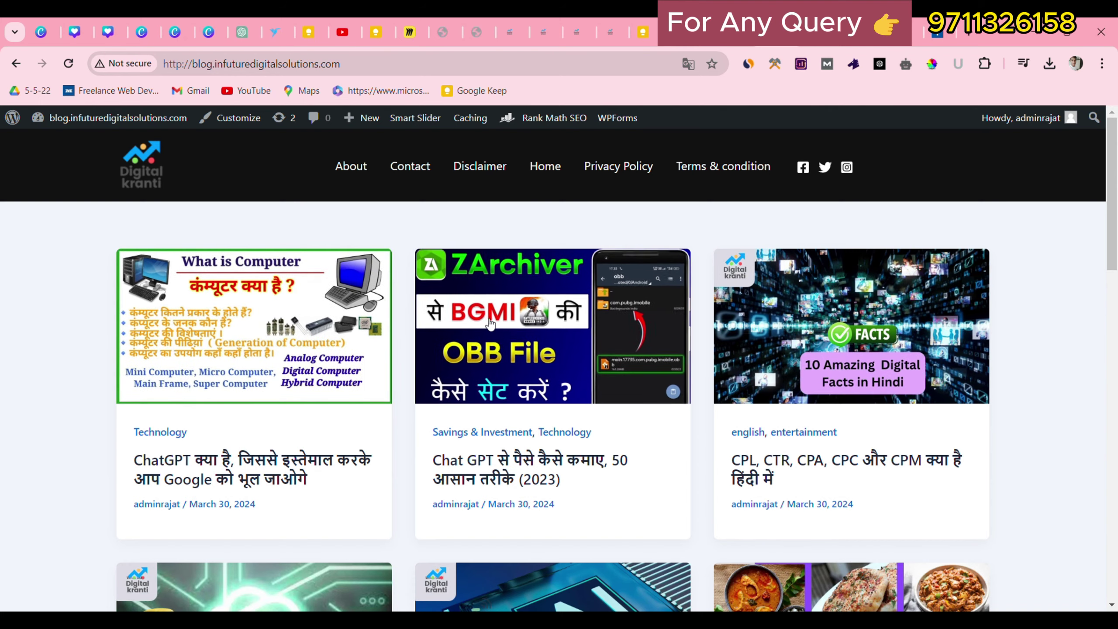
Check the Homepage Settings in the site customizer, then return to the live blog.
scroll(476, 324, down, 6)
scroll(476, 323, up, 6)
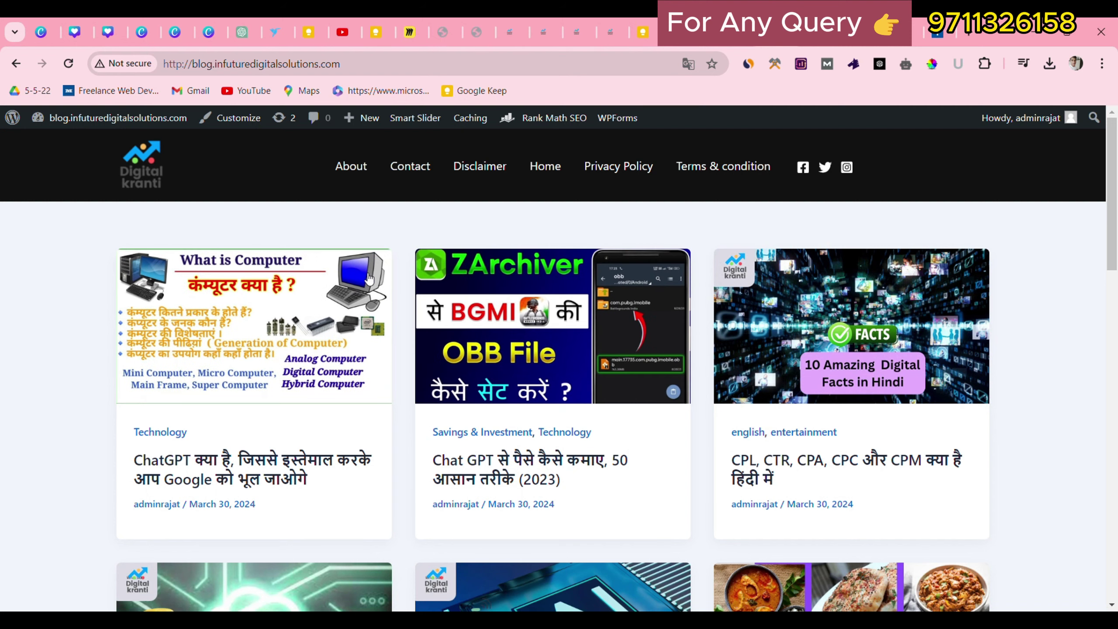
click(256, 128)
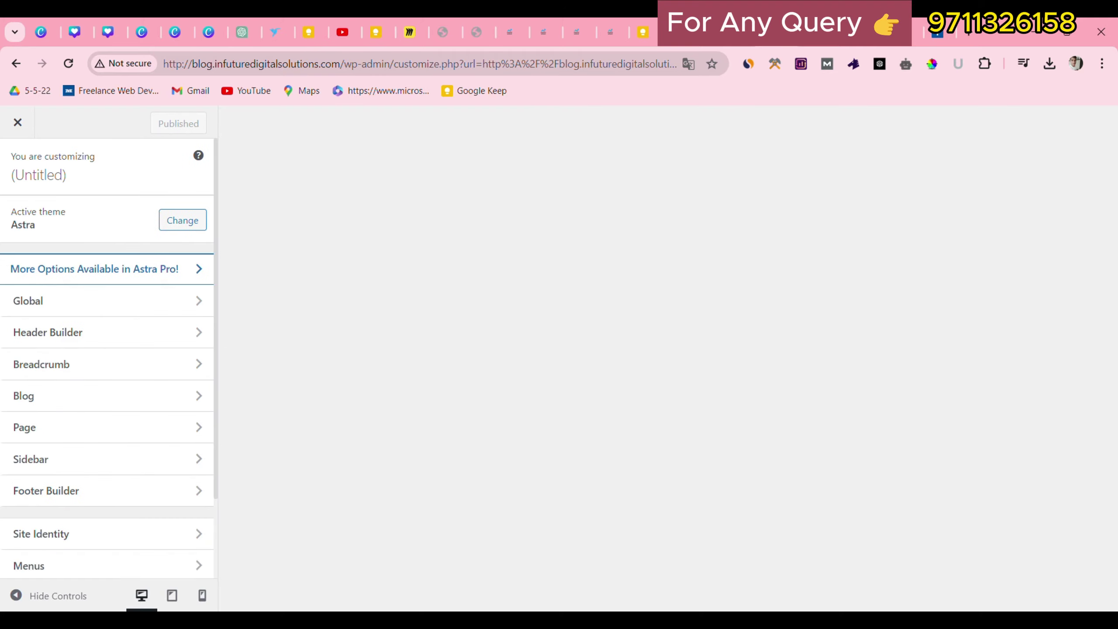
scroll(9, 458, down, 3)
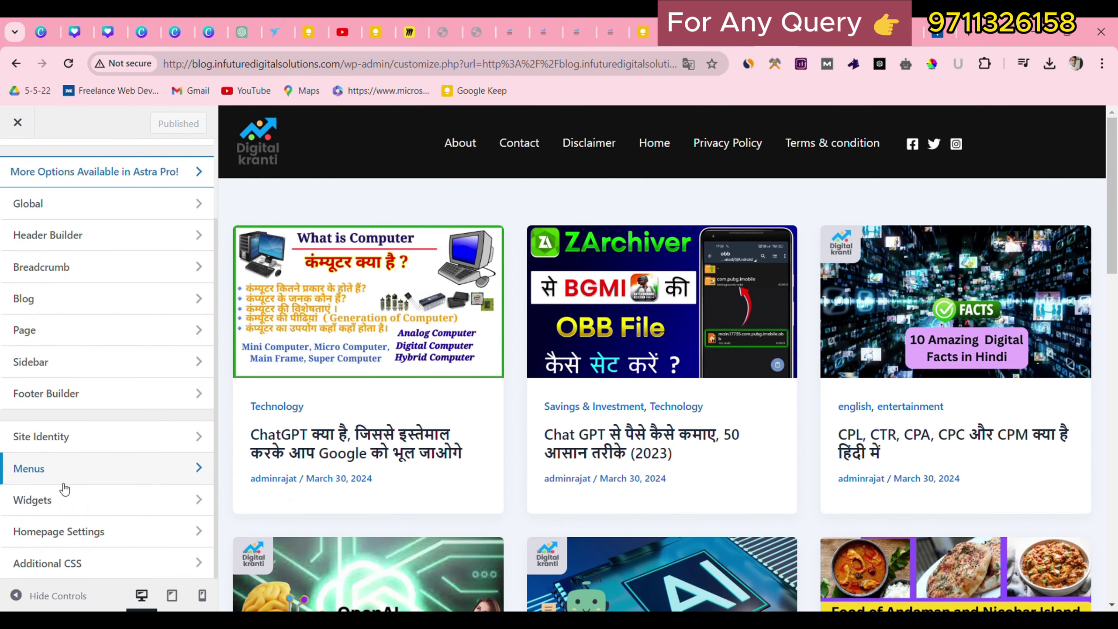
click(49, 532)
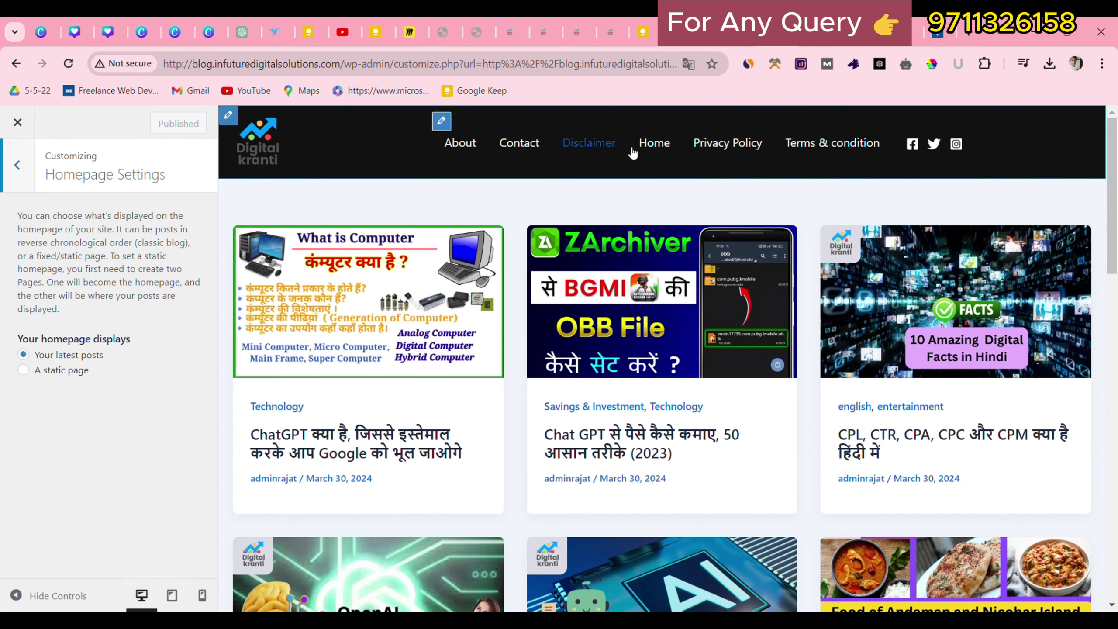
click(748, 33)
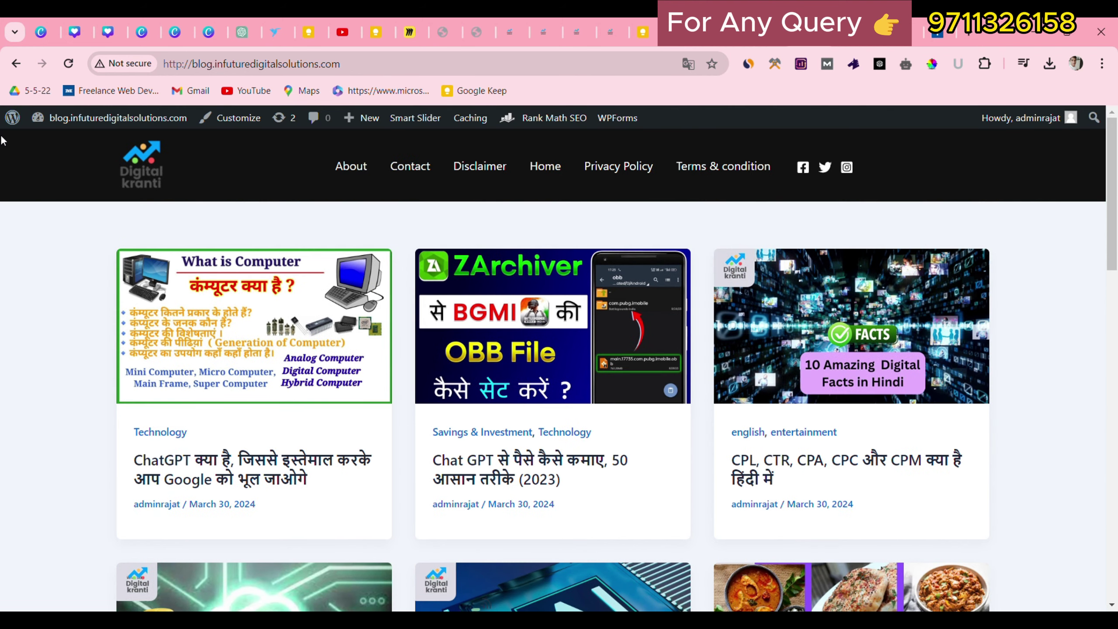
Open the Home page in Elementor from Pages > All Pages in the admin area.
click(13, 117)
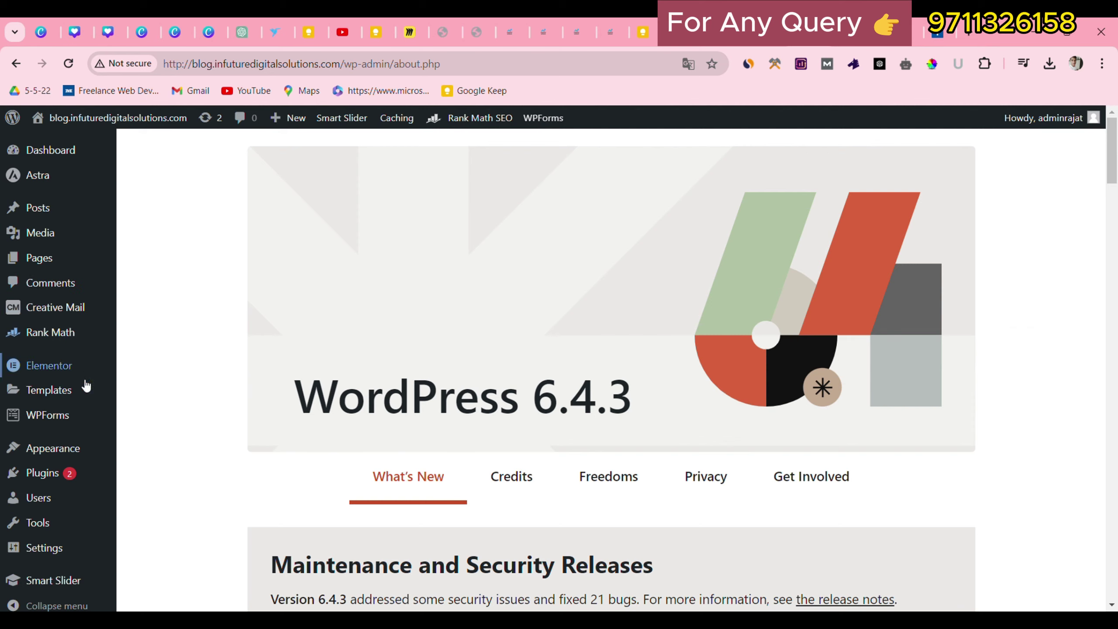
mouse_move(39, 254)
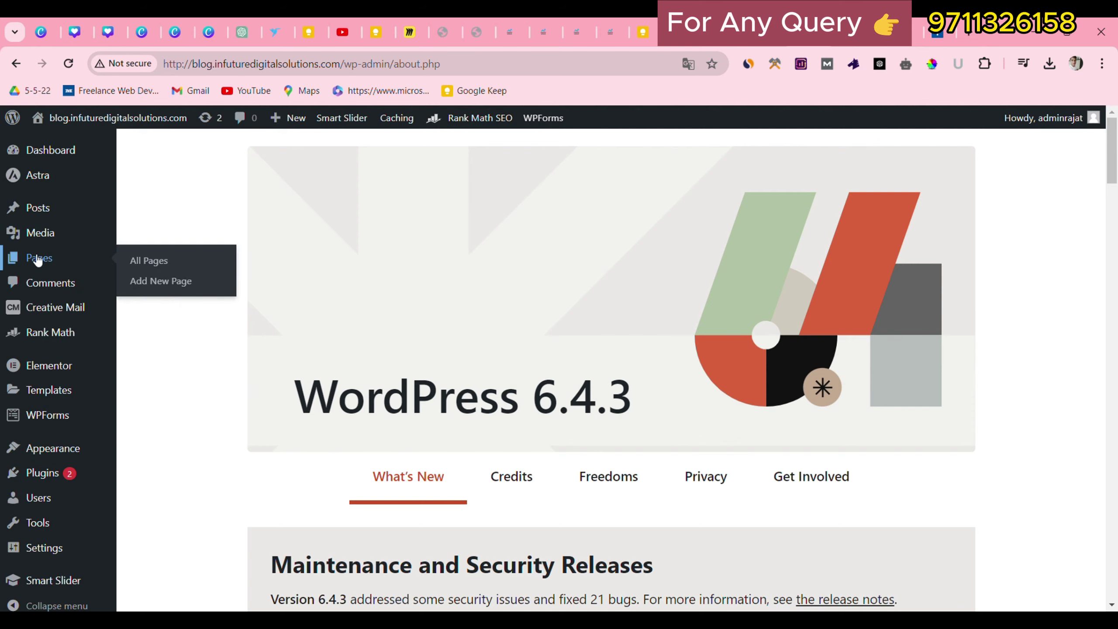
click(138, 261)
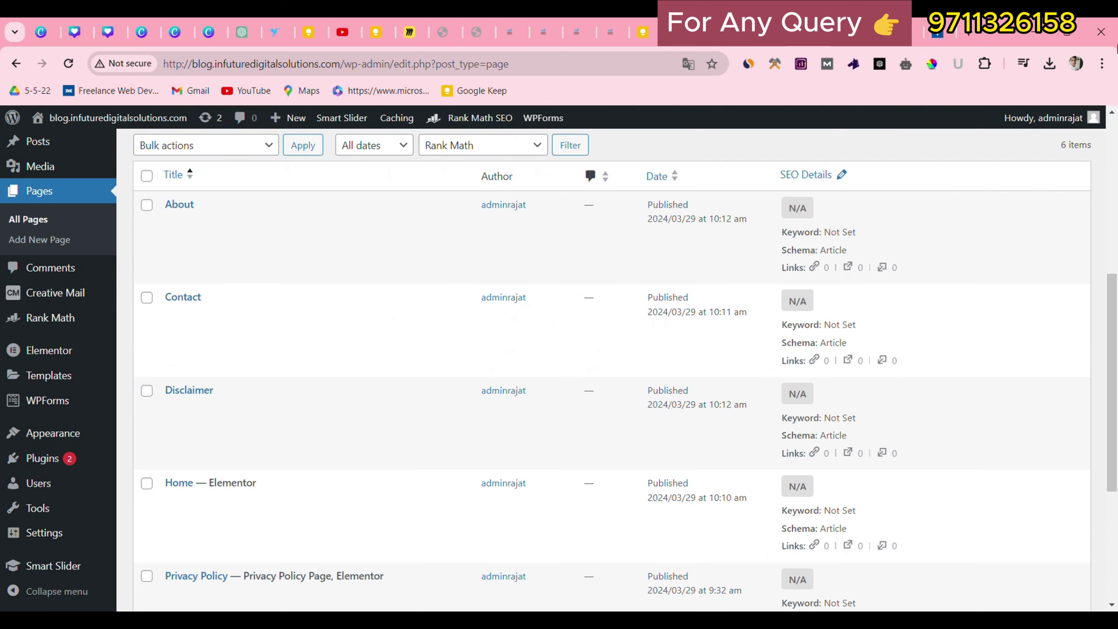
scroll(163, 260, down, 3)
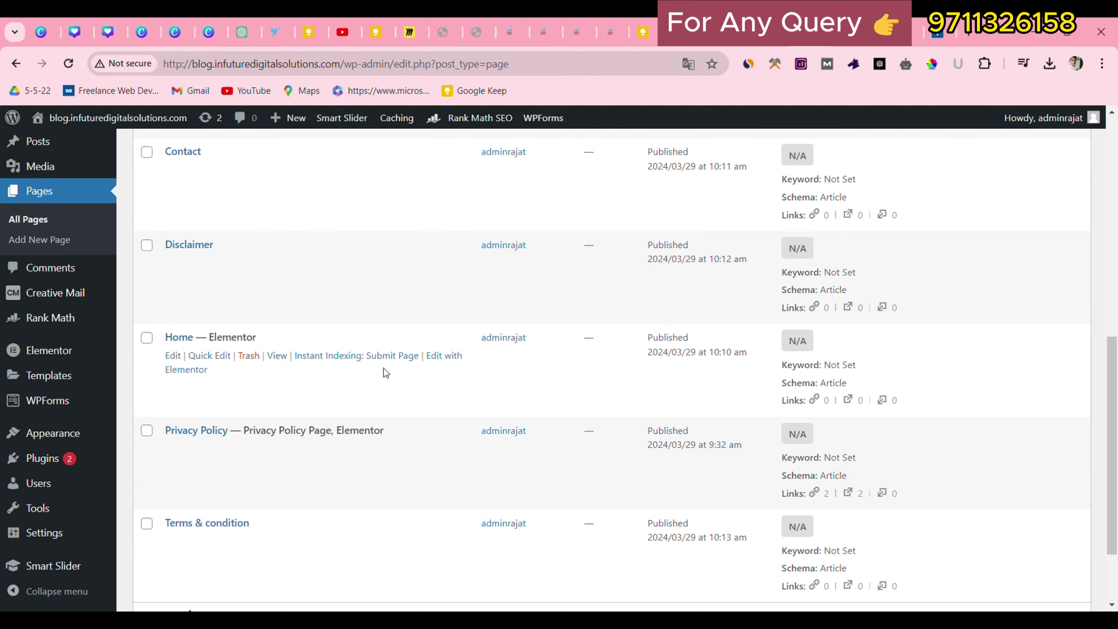
click(432, 358)
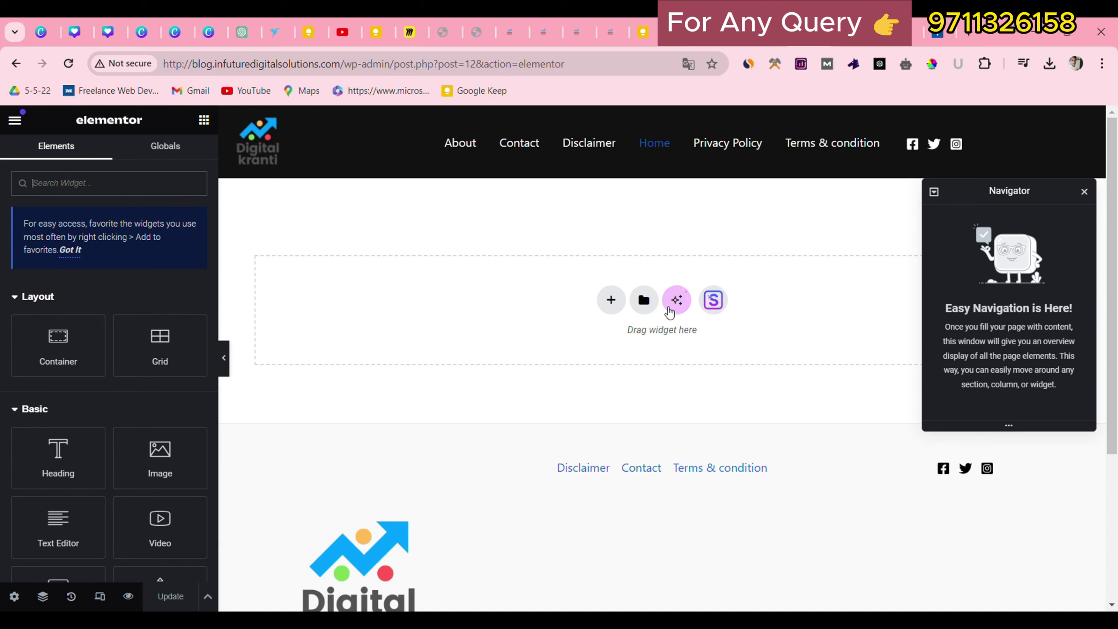
Add a one-column flexbox container to Home and drag the Posts widget (searched 'pos') into it.
click(611, 300)
click(597, 333)
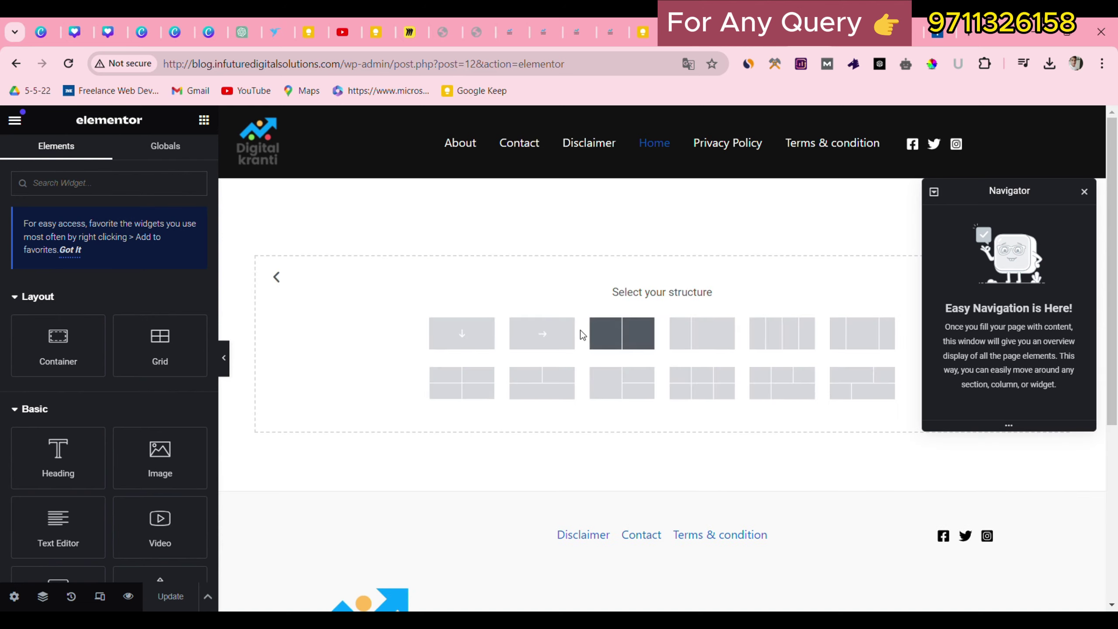
click(461, 332)
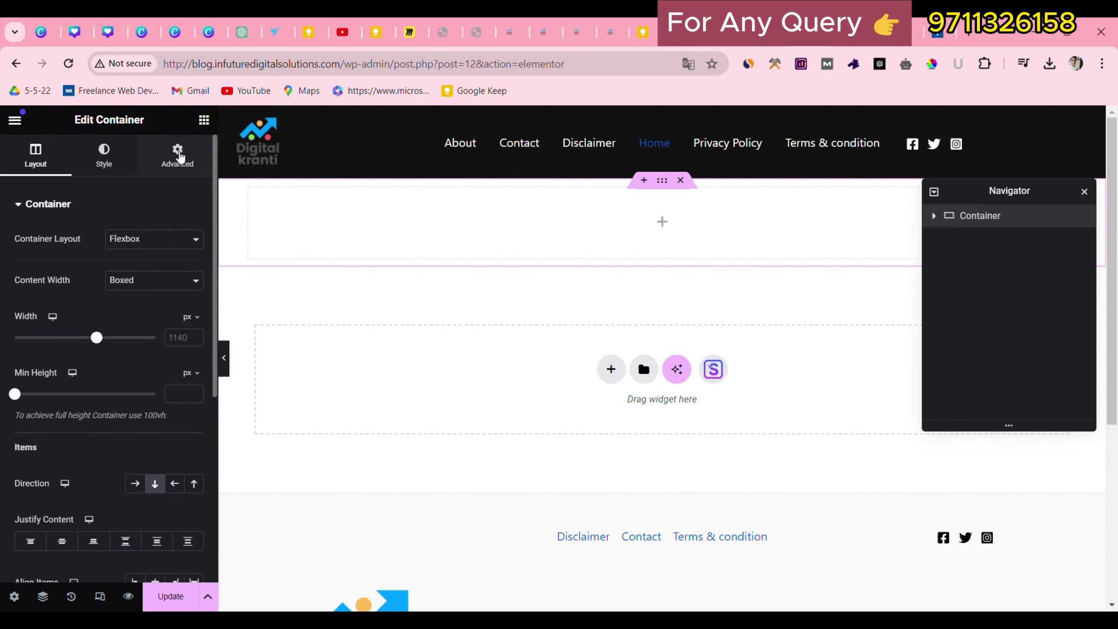
click(211, 125)
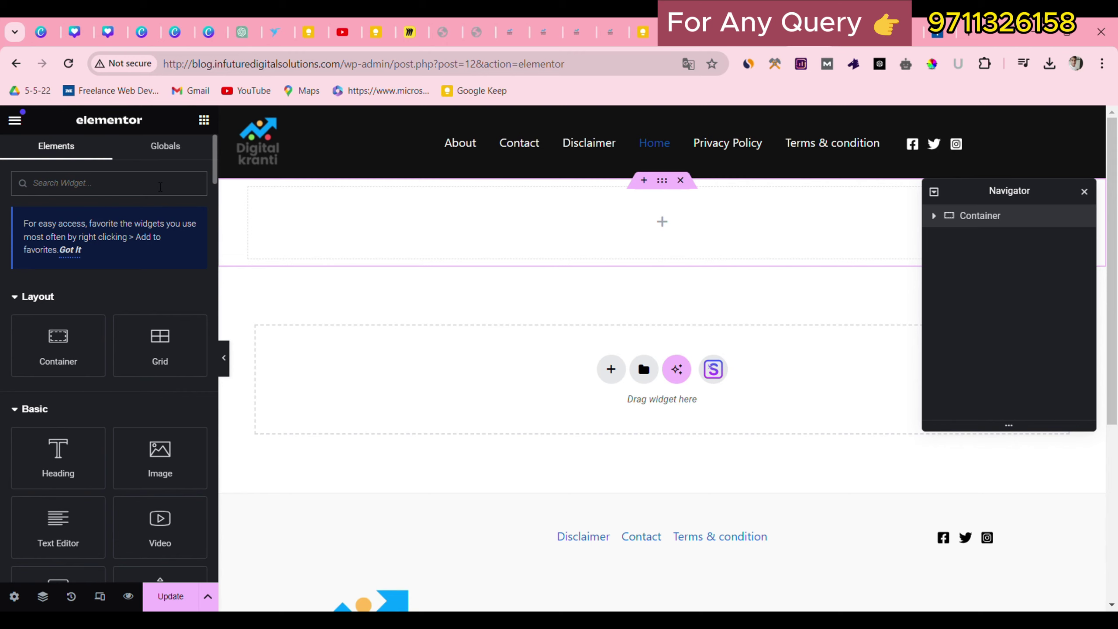
text(post)
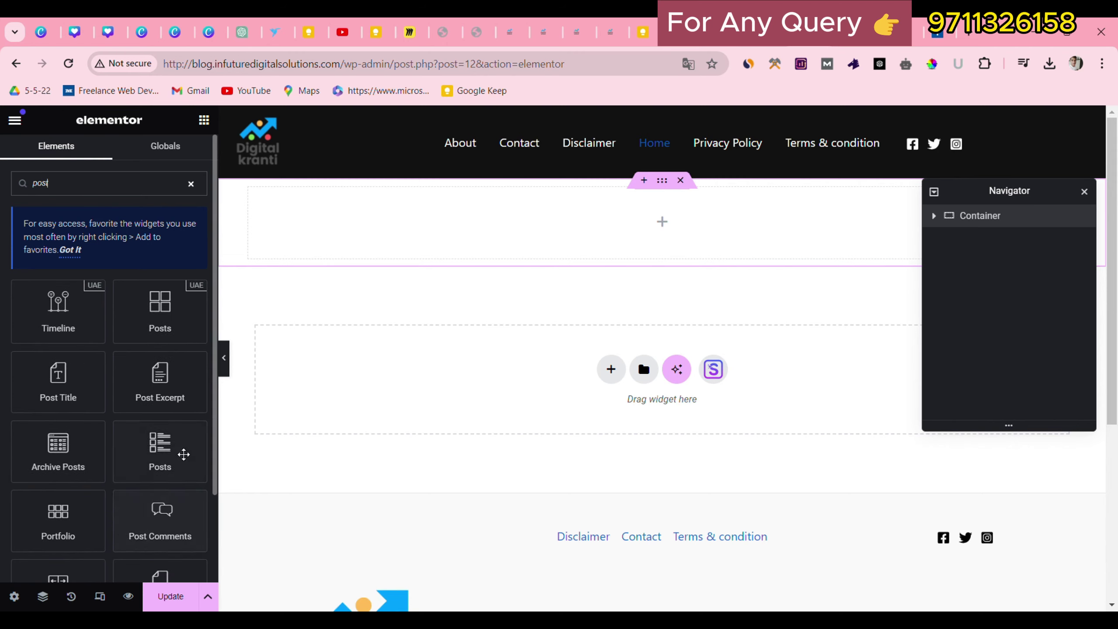
drag(151, 335, 284, 342)
drag(155, 333, 598, 221)
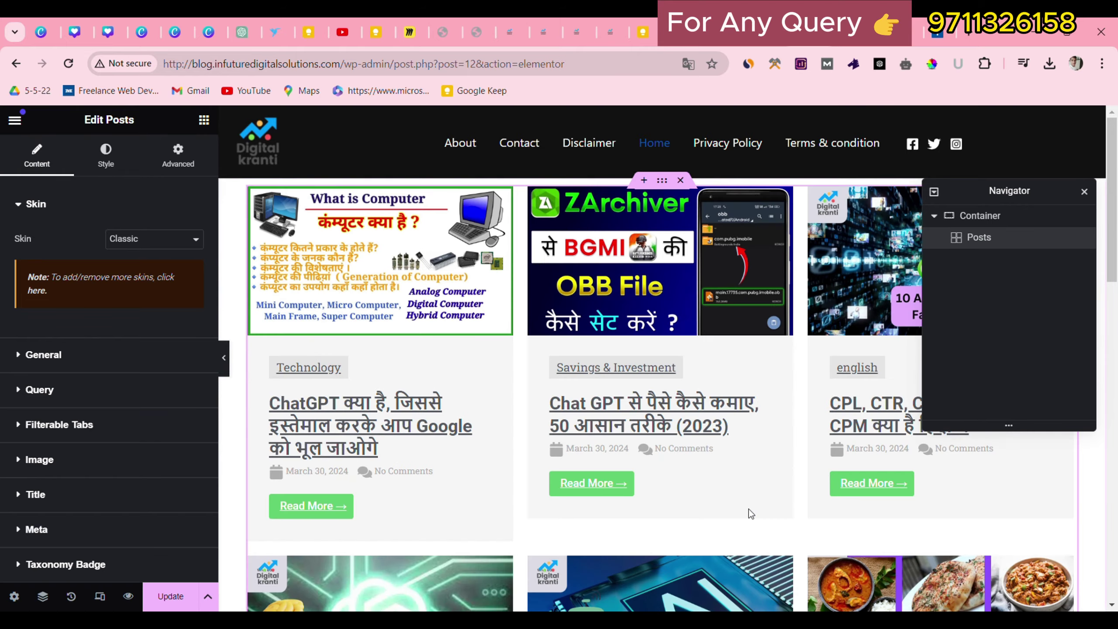
Set the top container's width to 1180 px.
scroll(580, 284, down, 3)
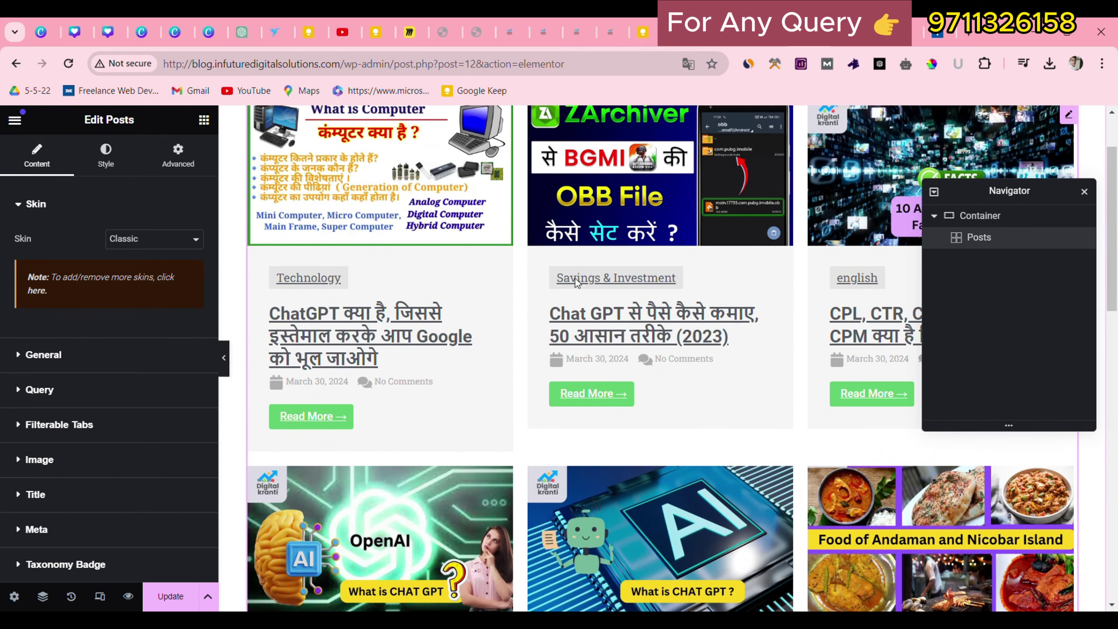
scroll(549, 301, up, 3)
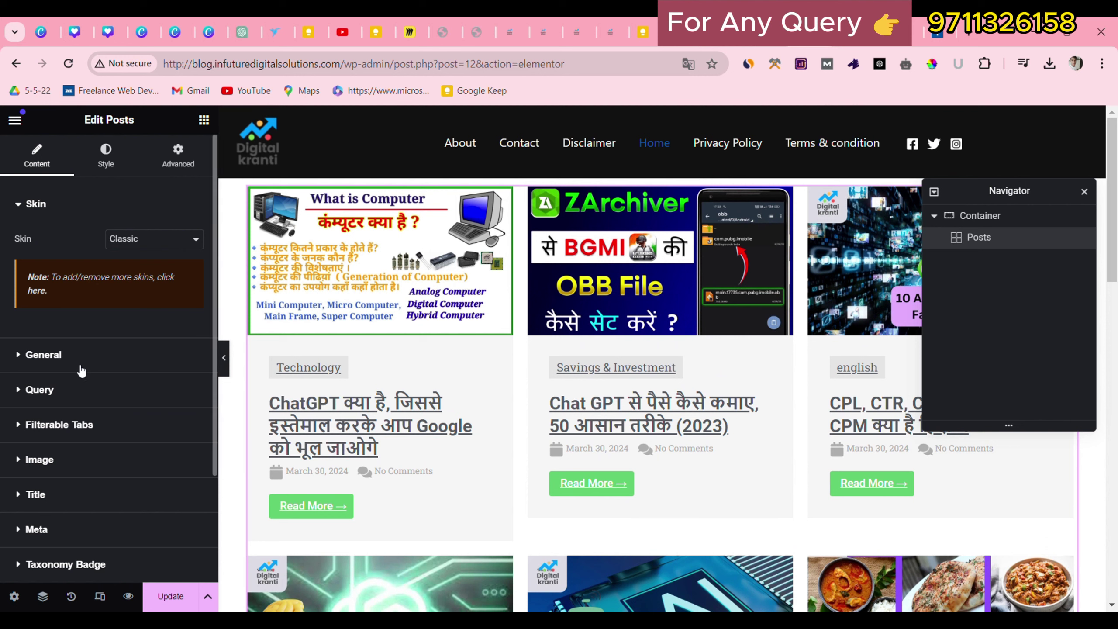
scroll(83, 372, down, 3)
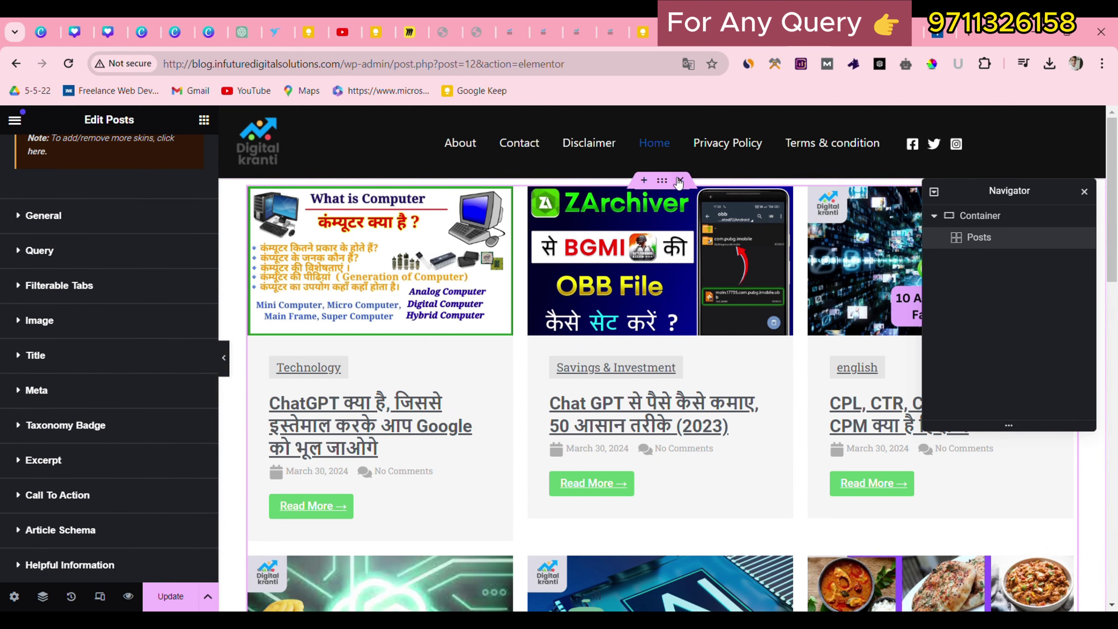
click(662, 180)
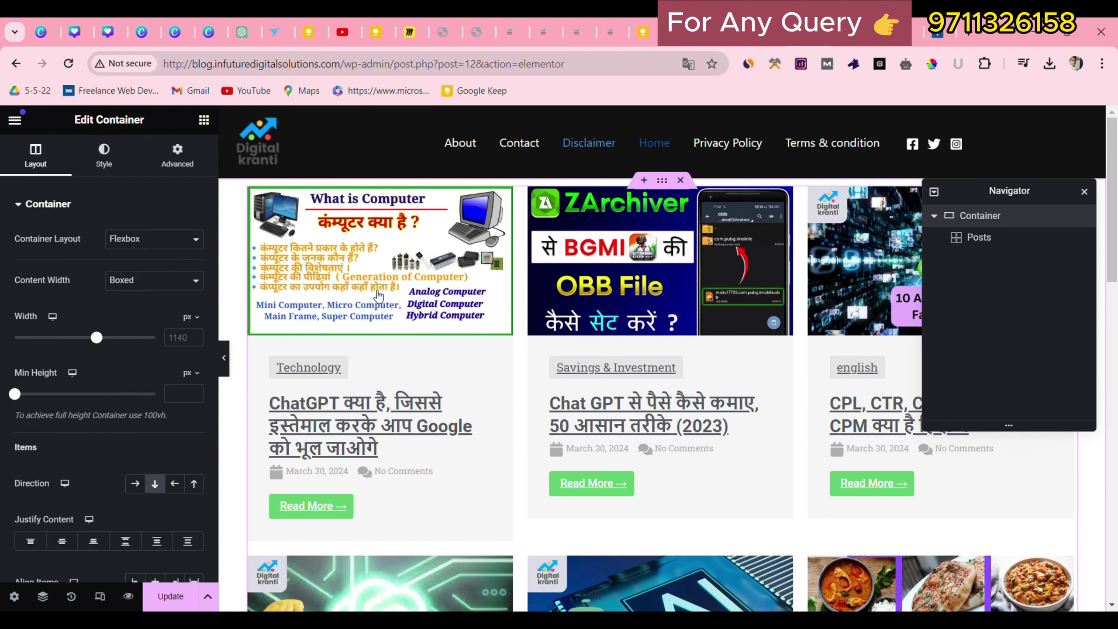
scroll(66, 379, down, 5)
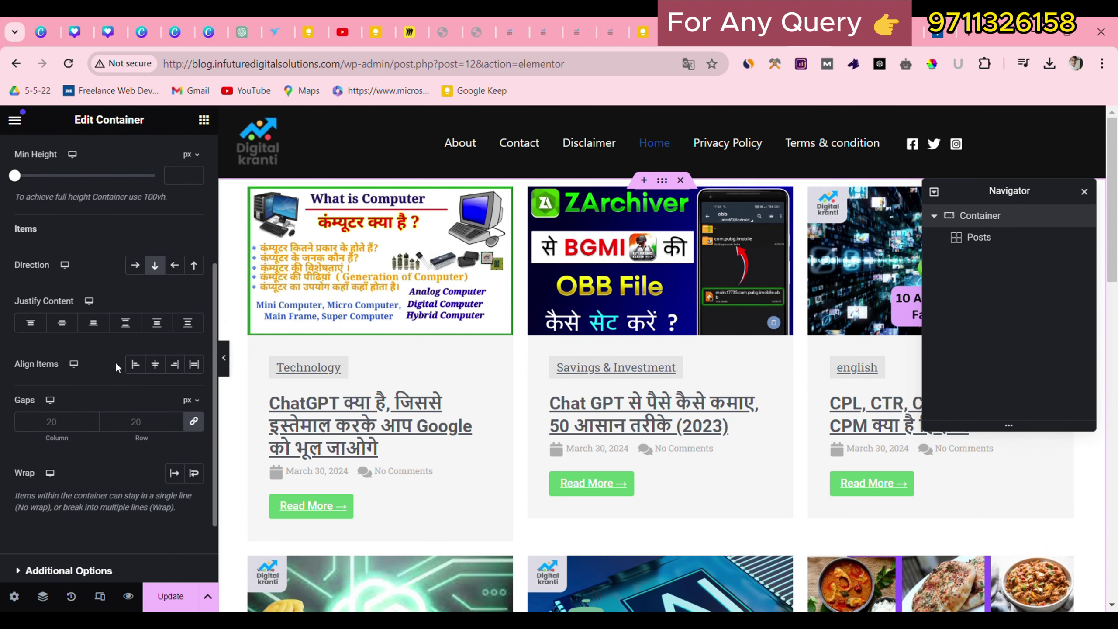
scroll(116, 362, up, 5)
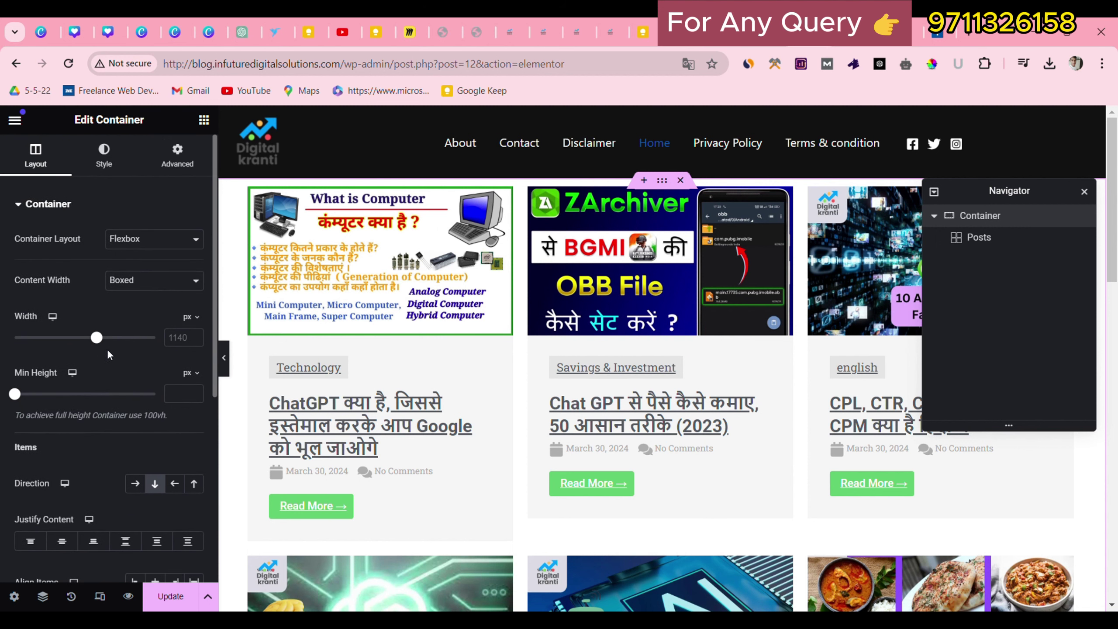
mouse_move(94, 337)
mouse_down()
mouse_move(71, 339)
mouse_move(106, 352)
mouse_up()
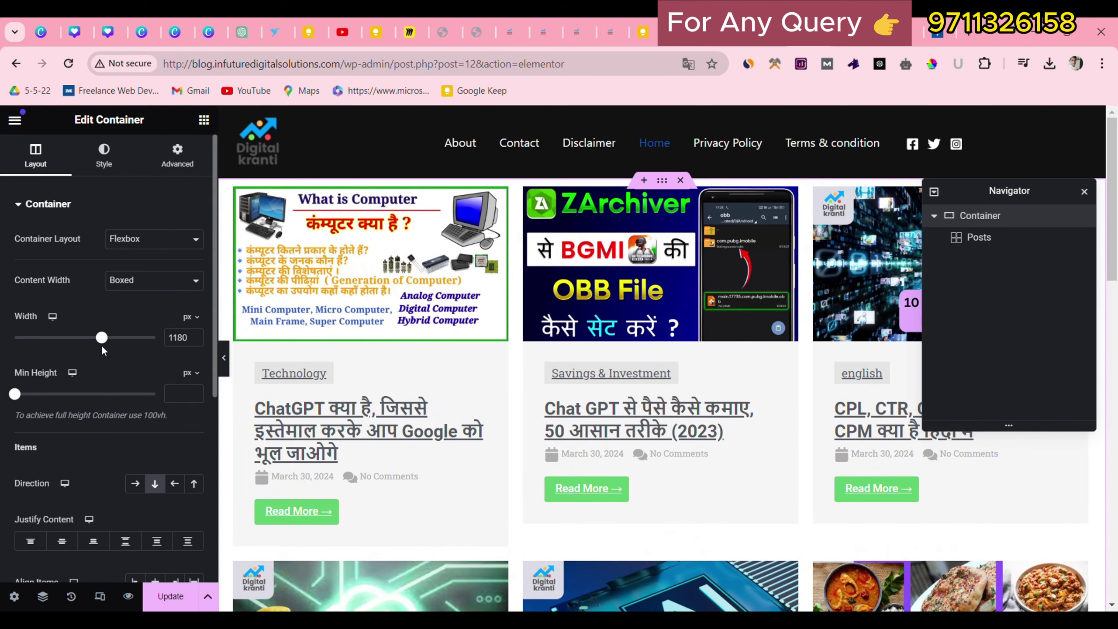
Try a reversed row direction, then set the container back to column direction.
scroll(75, 391, down, 2)
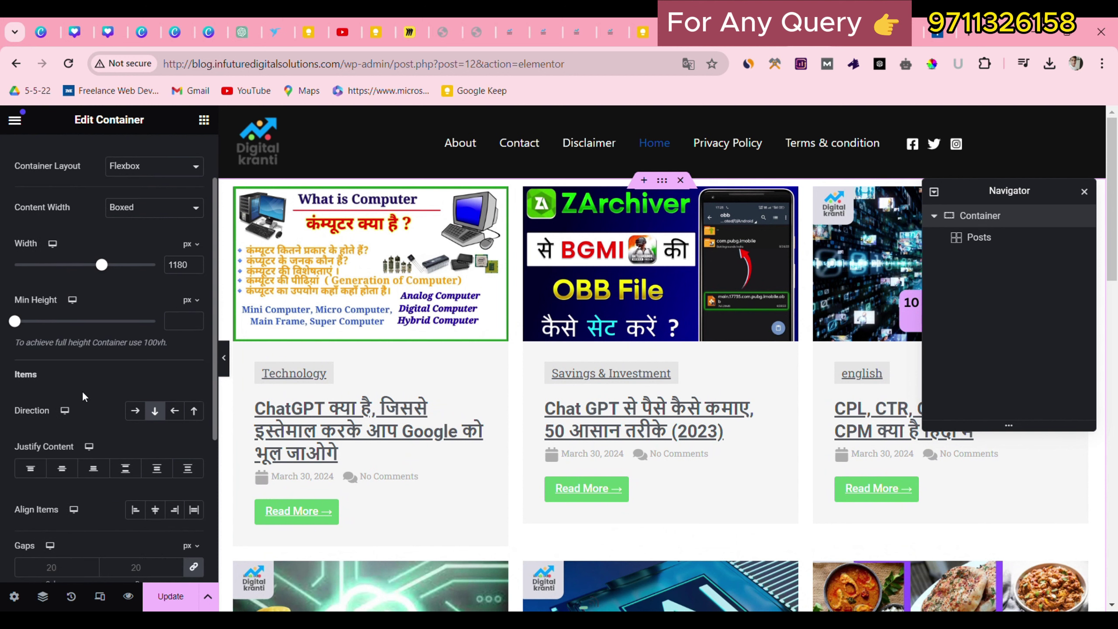
click(183, 415)
click(166, 416)
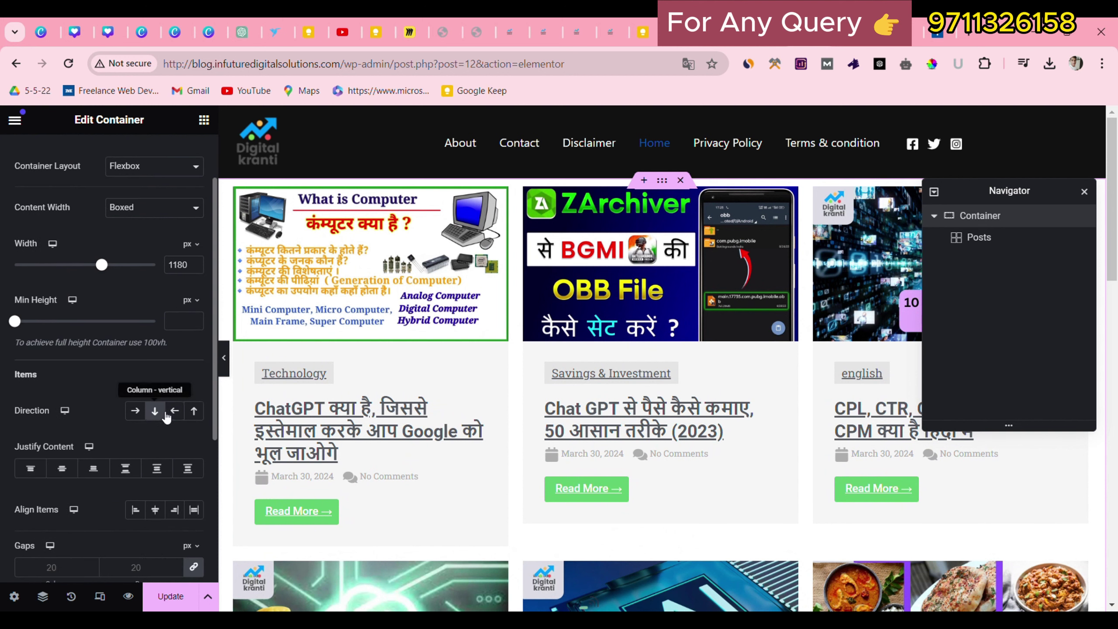
scroll(167, 417, down, 2)
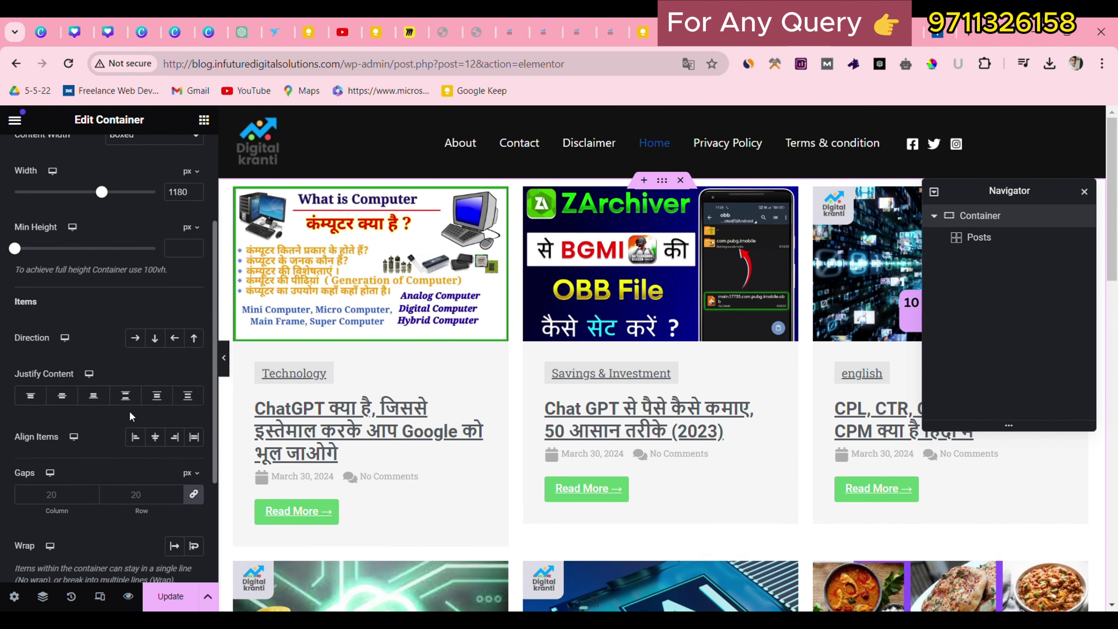
scroll(151, 364, down, 2)
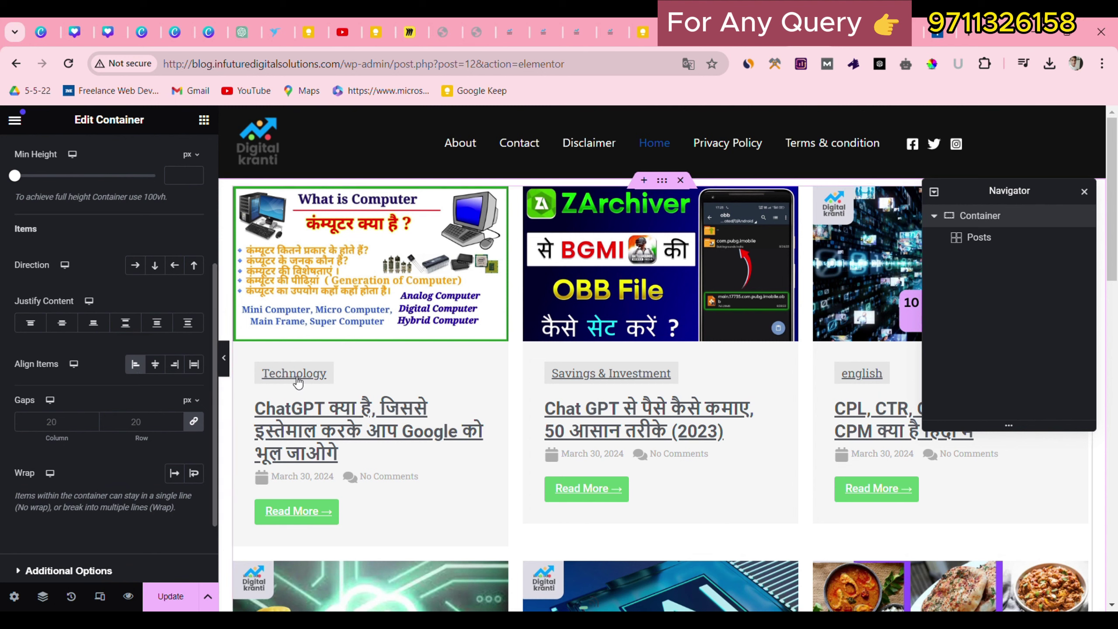
click(454, 267)
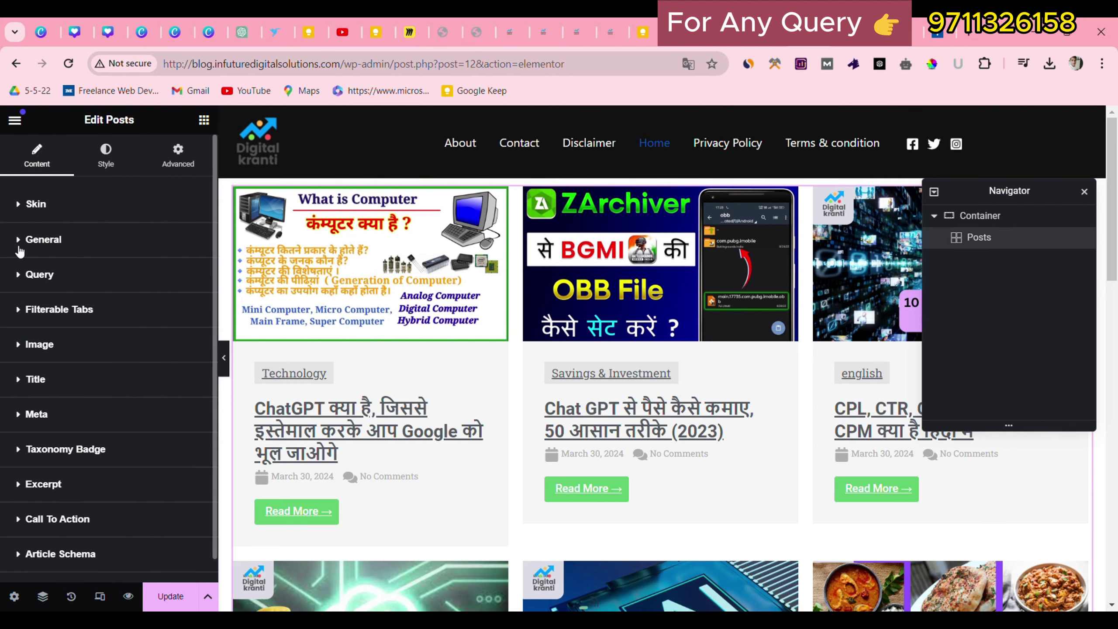
Change the Posts widget's Columns setting from 4 to 3 in the General section.
click(28, 245)
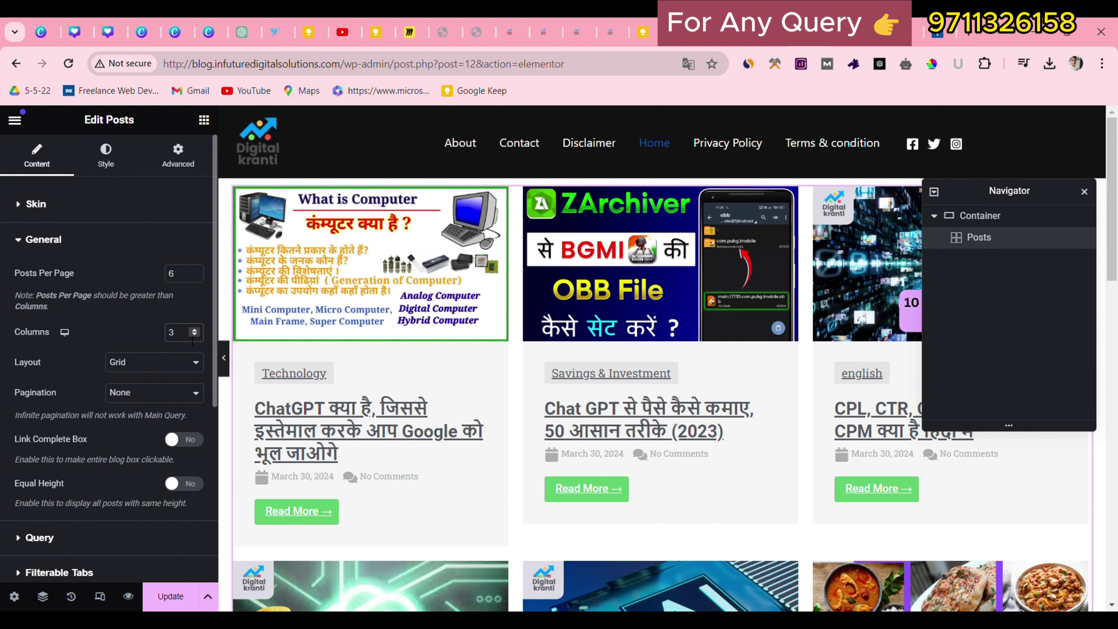
key(BackSpace)
text(4)
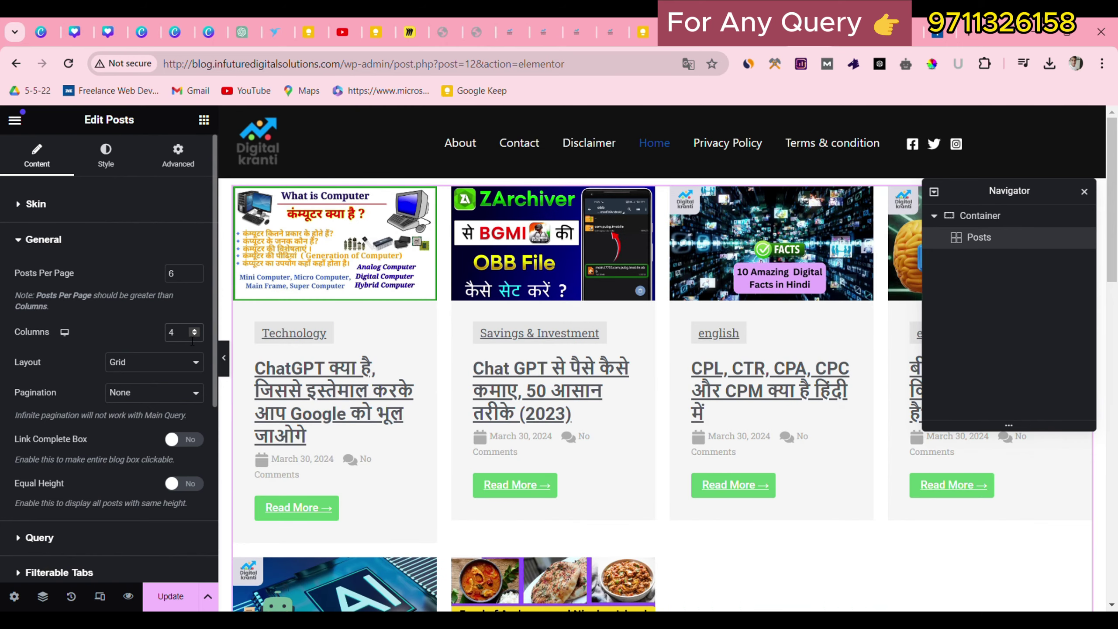
key(BackSpace)
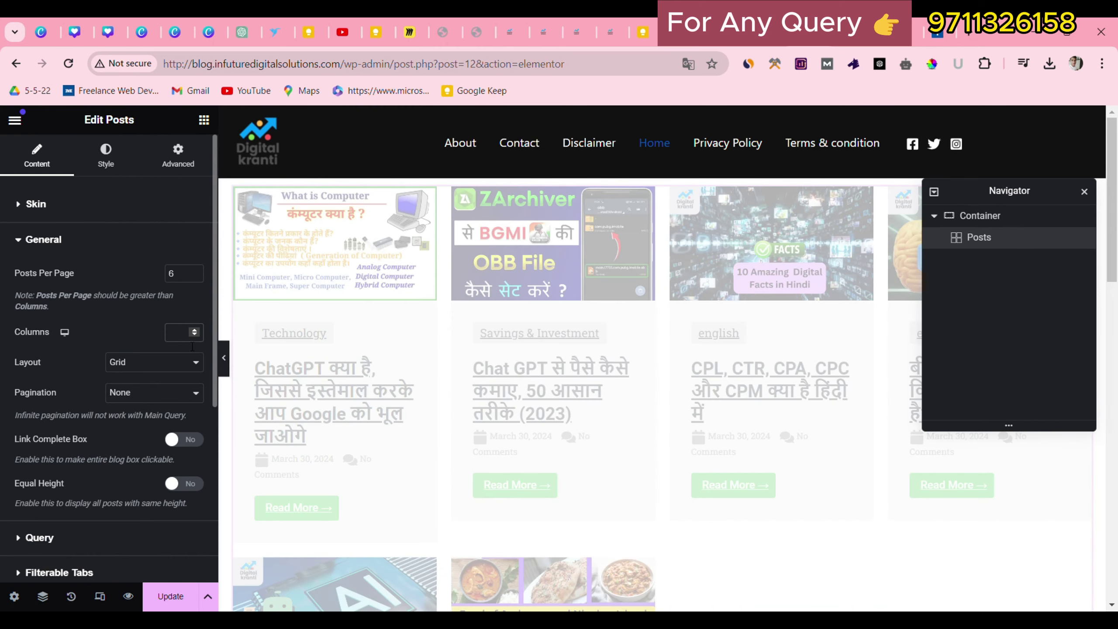
text(3)
scroll(113, 398, down, 2)
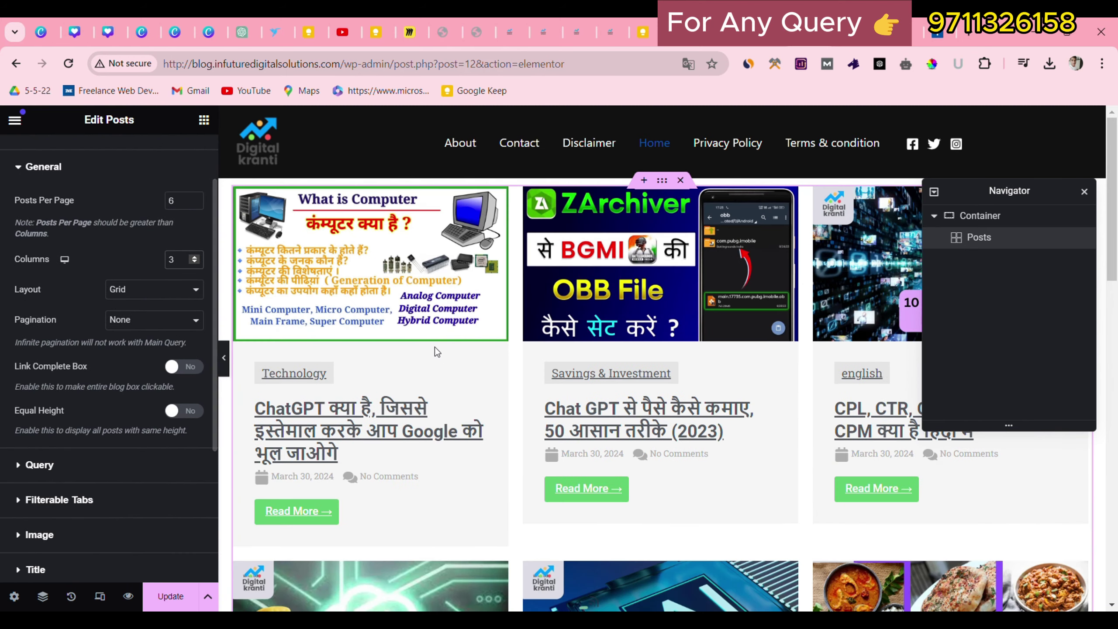
scroll(436, 351, down, 10)
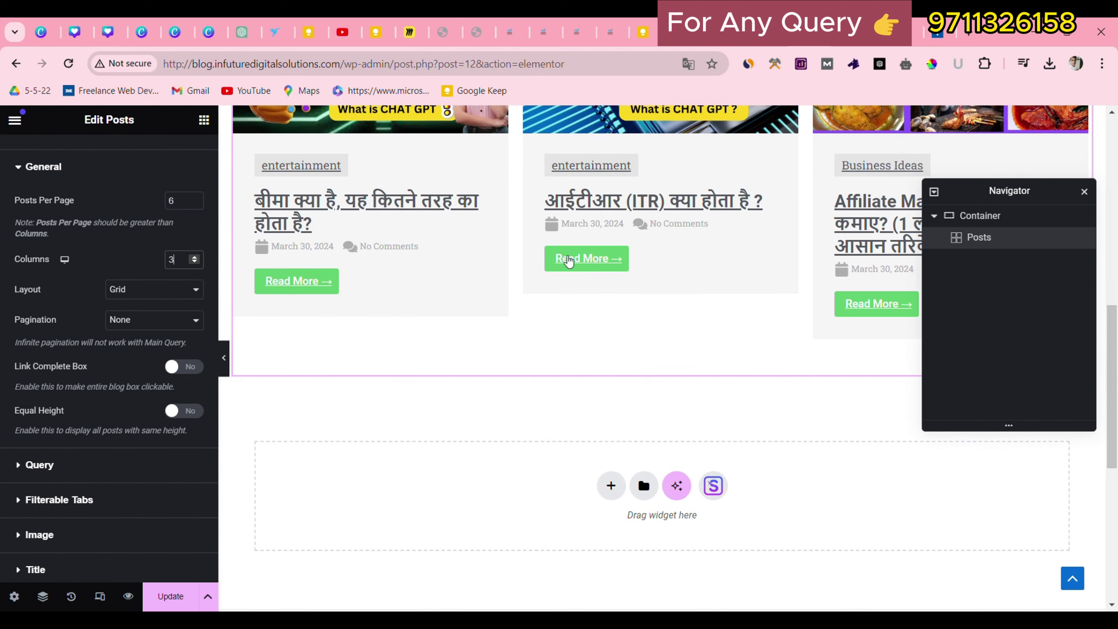
scroll(165, 280, down, 1)
scroll(287, 317, up, 7)
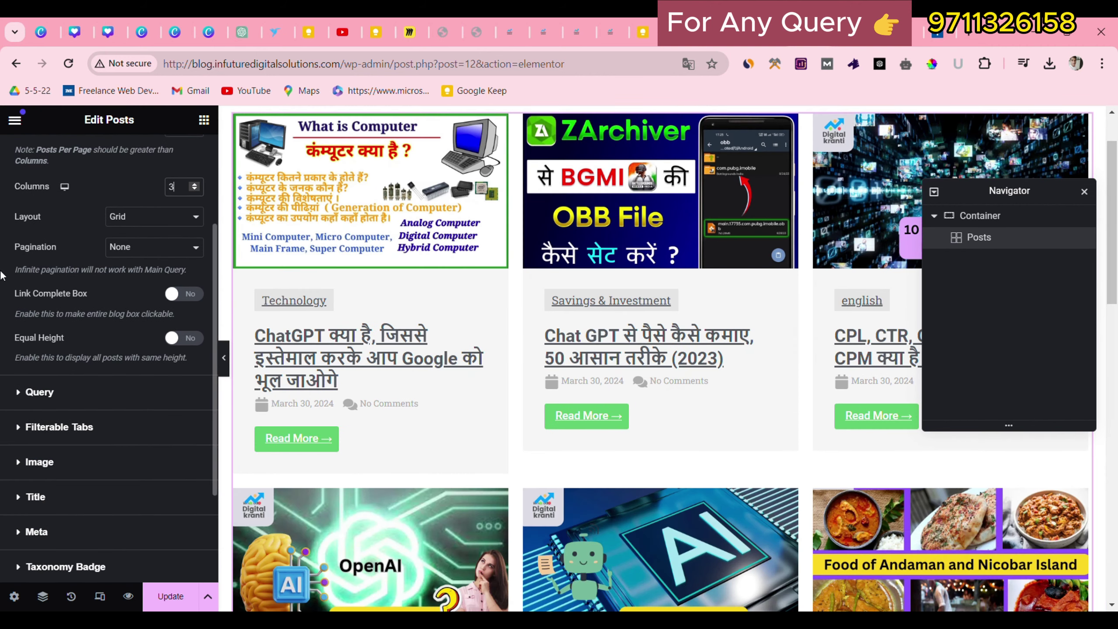
scroll(80, 282, up, 2)
scroll(81, 282, up, 2)
click(106, 204)
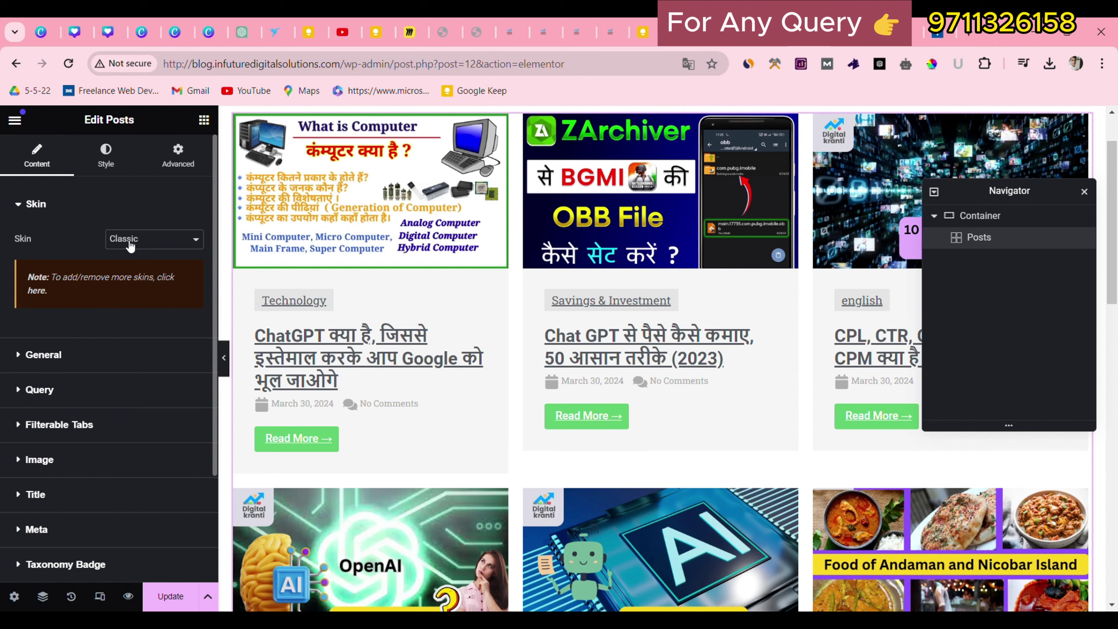
click(129, 280)
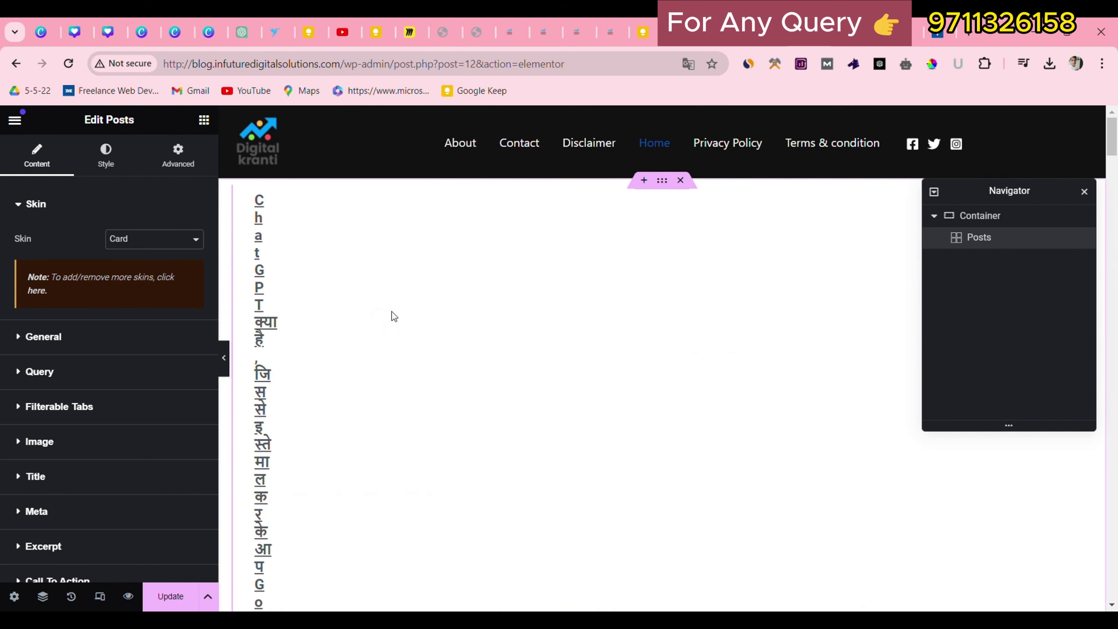
click(170, 242)
click(151, 252)
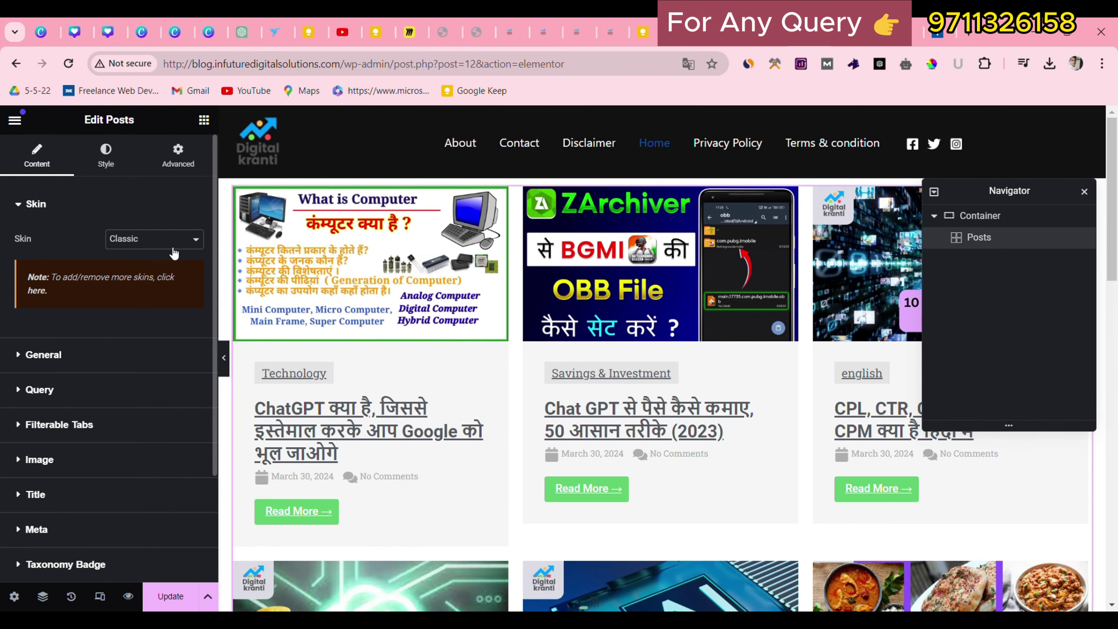
click(119, 285)
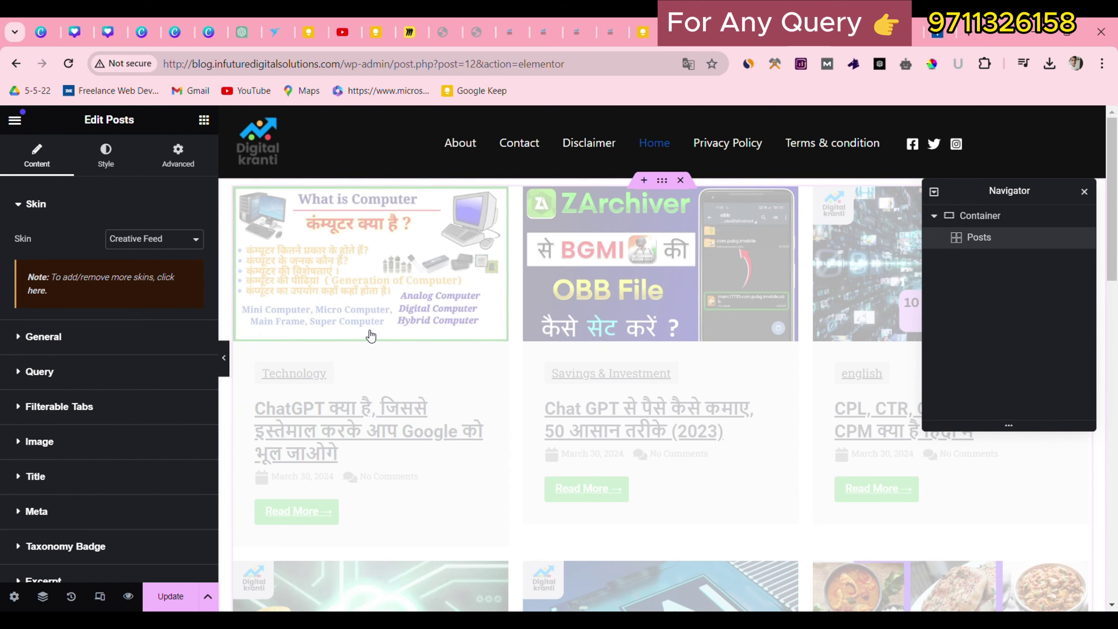
scroll(533, 299, down, 10)
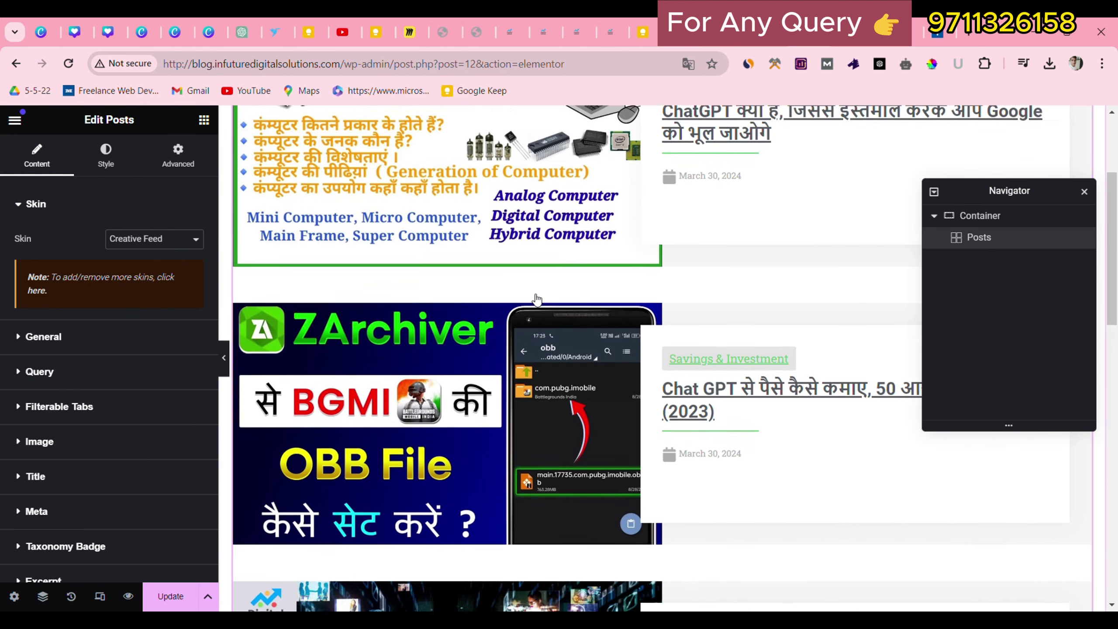
scroll(536, 300, down, 3)
scroll(537, 299, up, 7)
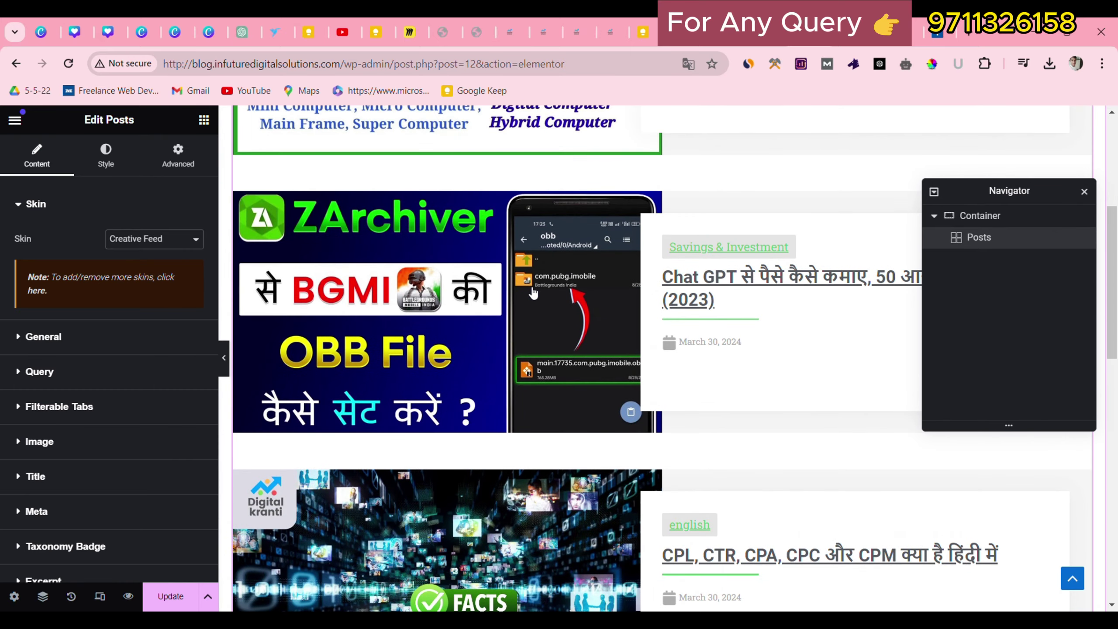
click(124, 241)
click(124, 259)
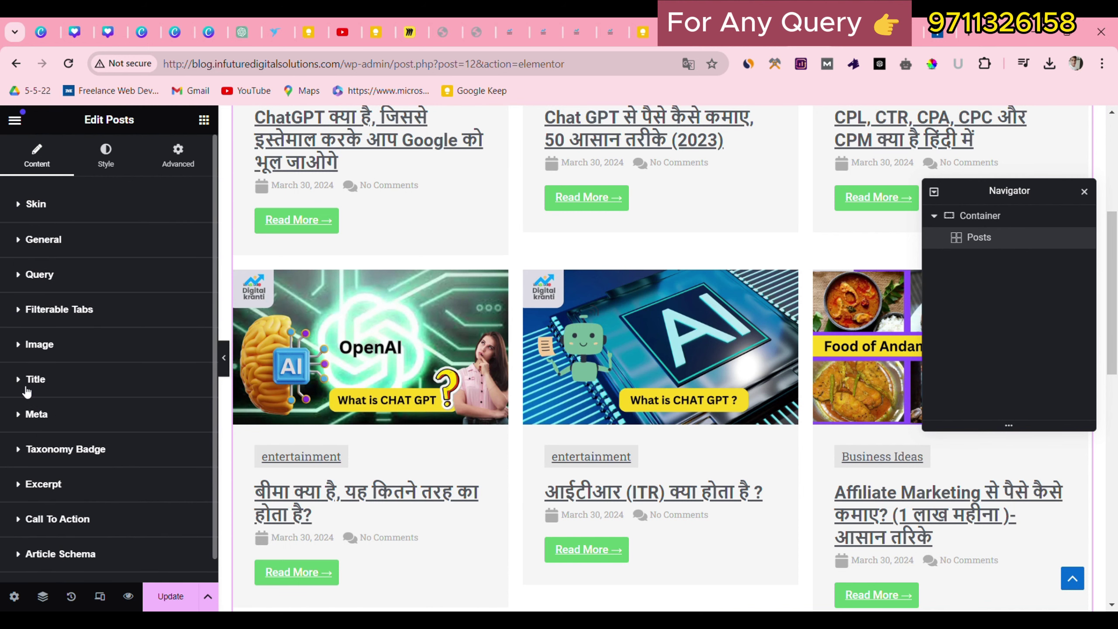
Keep post titles visible but hide dates and comment counts on the post cards.
click(32, 381)
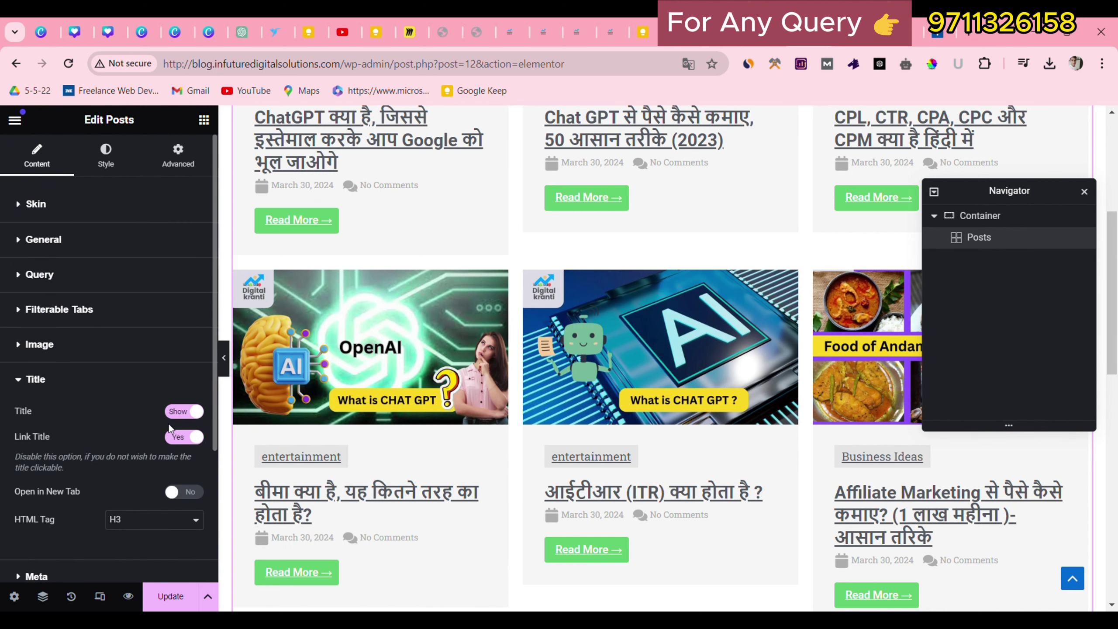
click(188, 414)
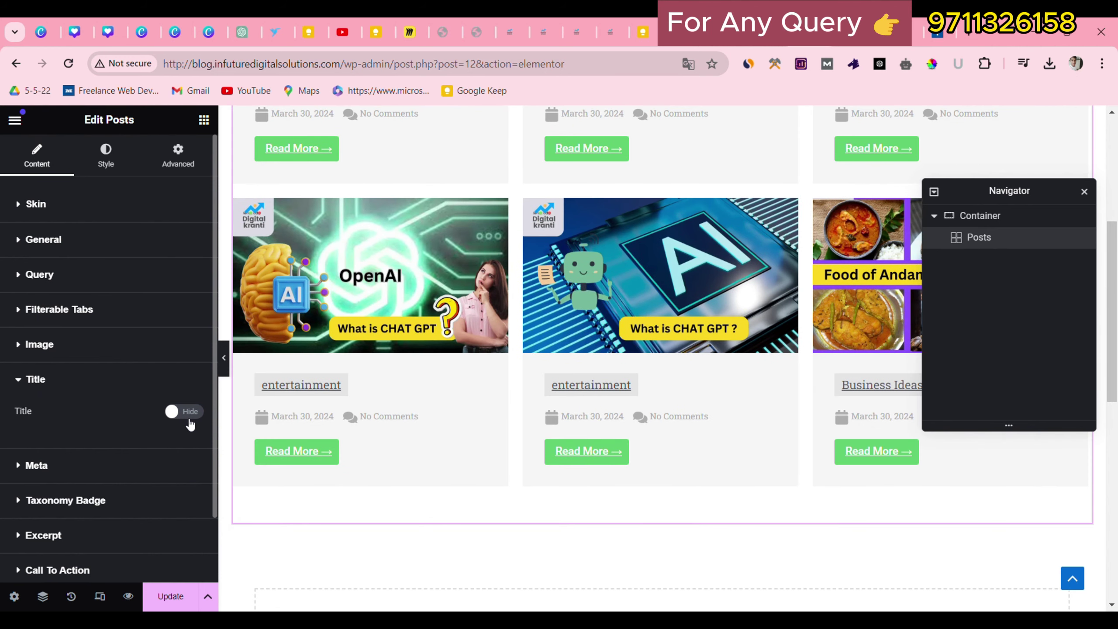
click(188, 418)
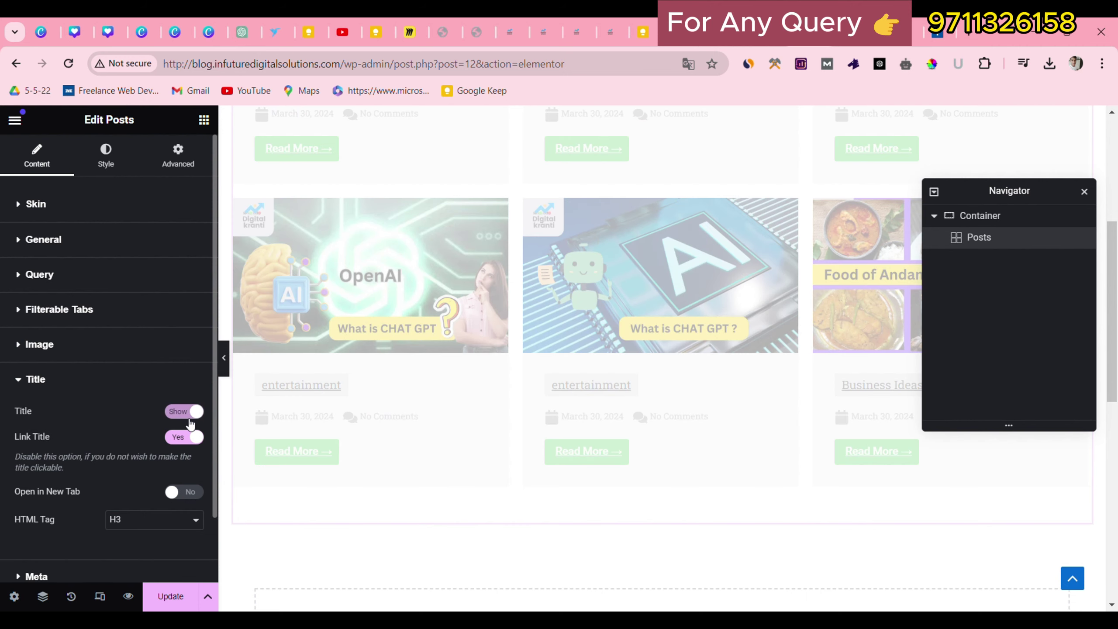
scroll(122, 471, down, 2)
click(35, 506)
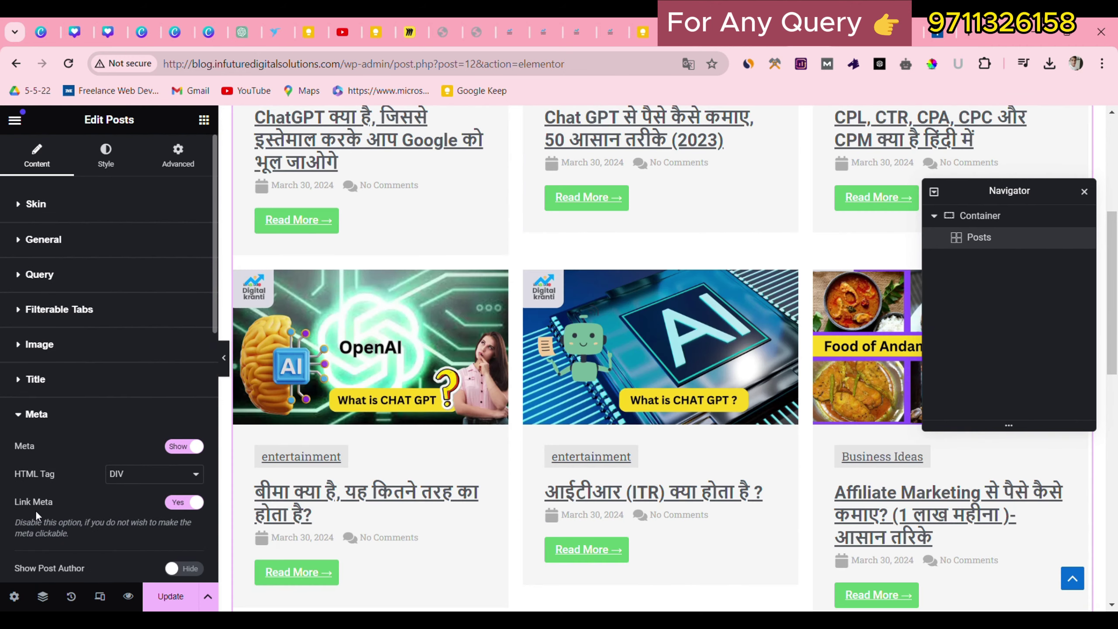
scroll(127, 454, down, 2)
scroll(352, 322, up, 3)
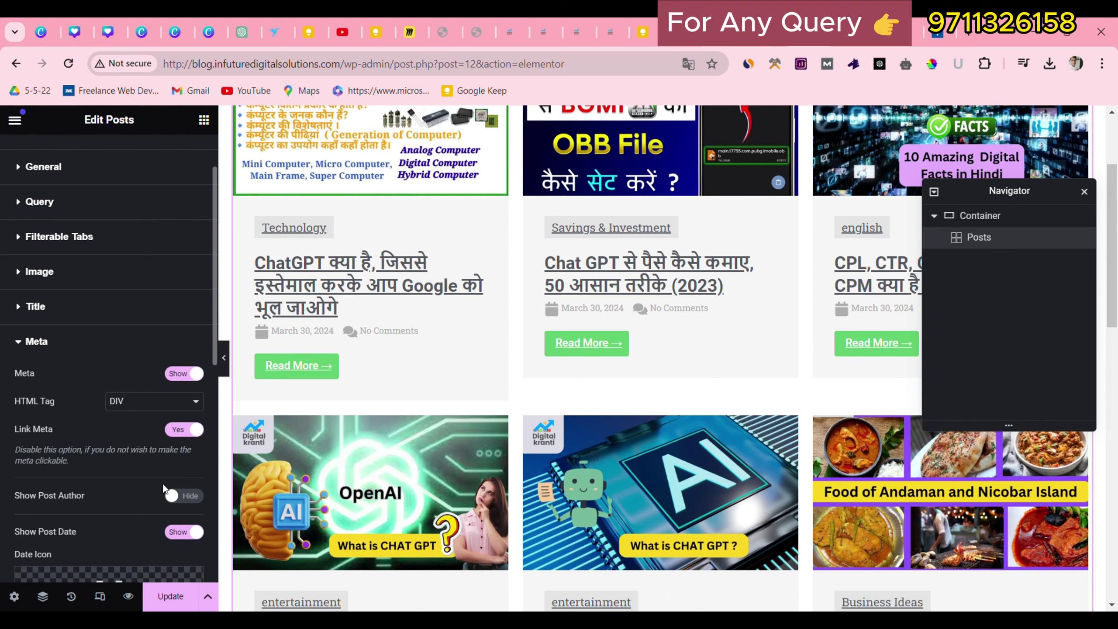
click(185, 532)
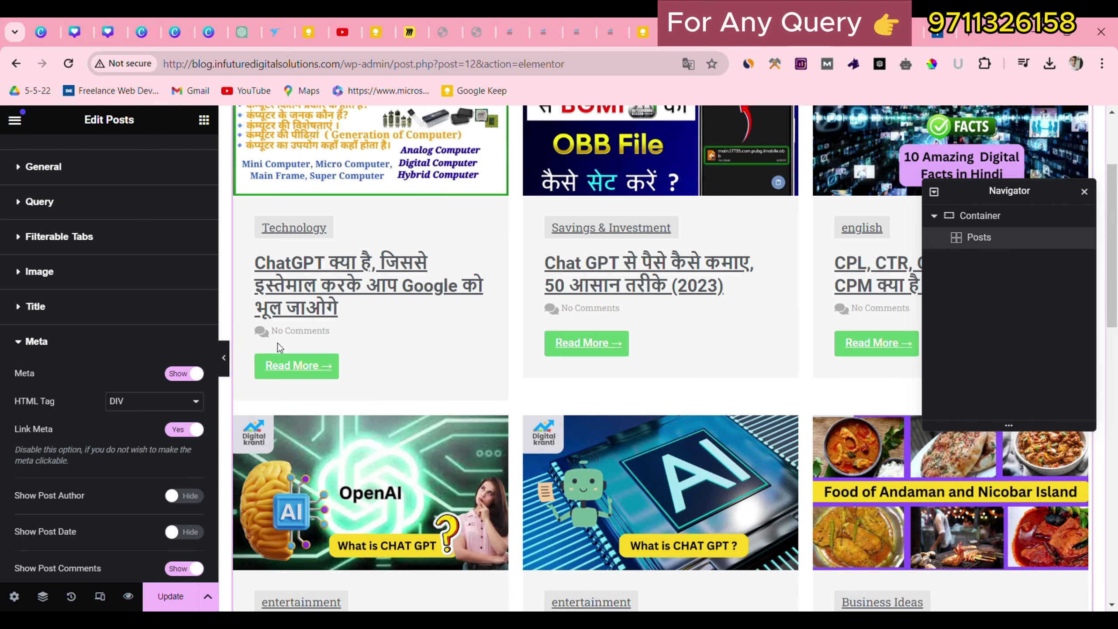
scroll(207, 471, down, 3)
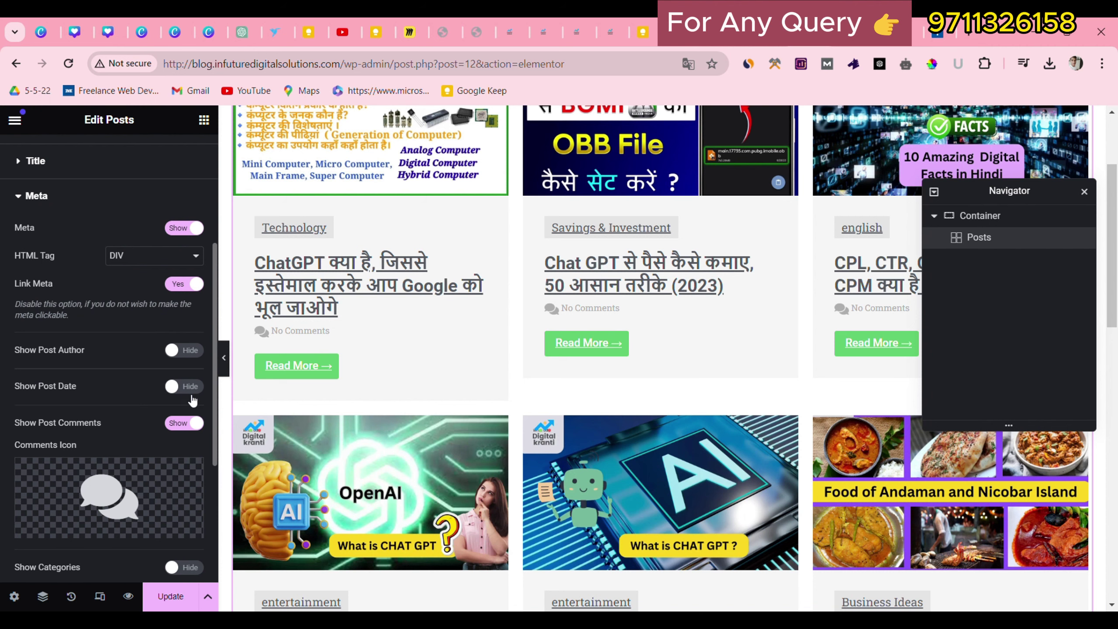
click(188, 421)
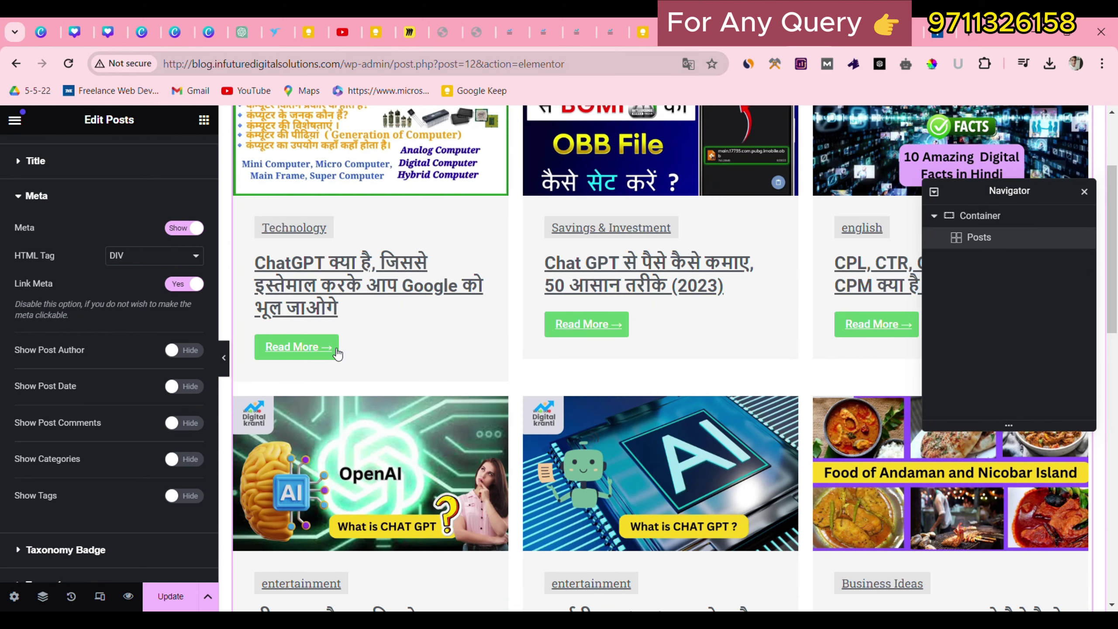
scroll(63, 471, down, 3)
Review Taxonomy Badge, Excerpt and Call To Action settings, leaving Read More links in the same tab.
click(37, 433)
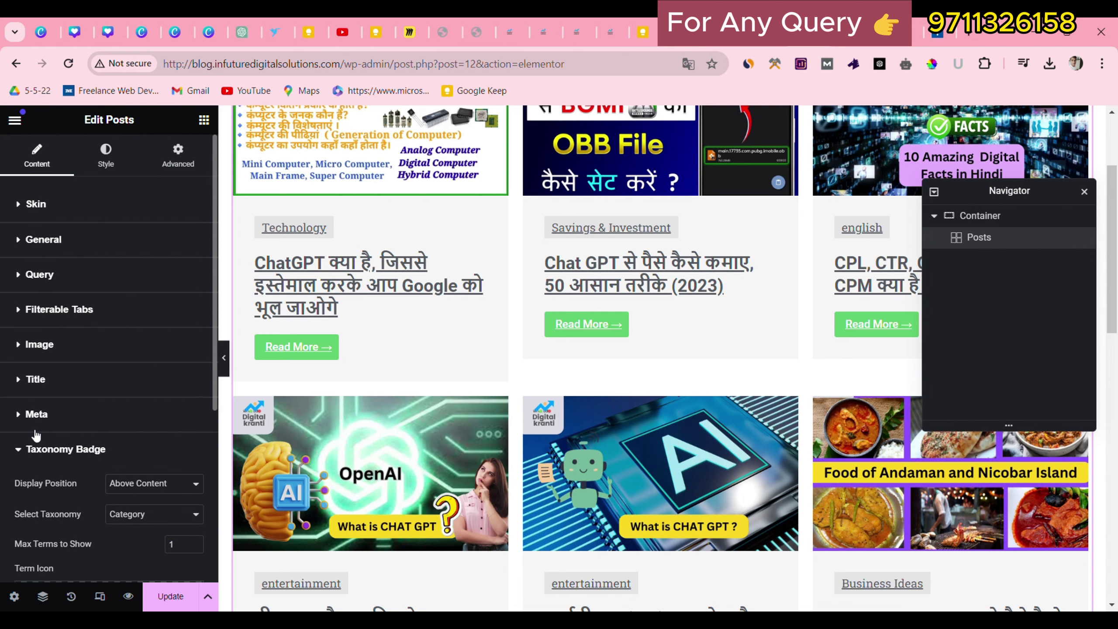
click(36, 436)
click(44, 492)
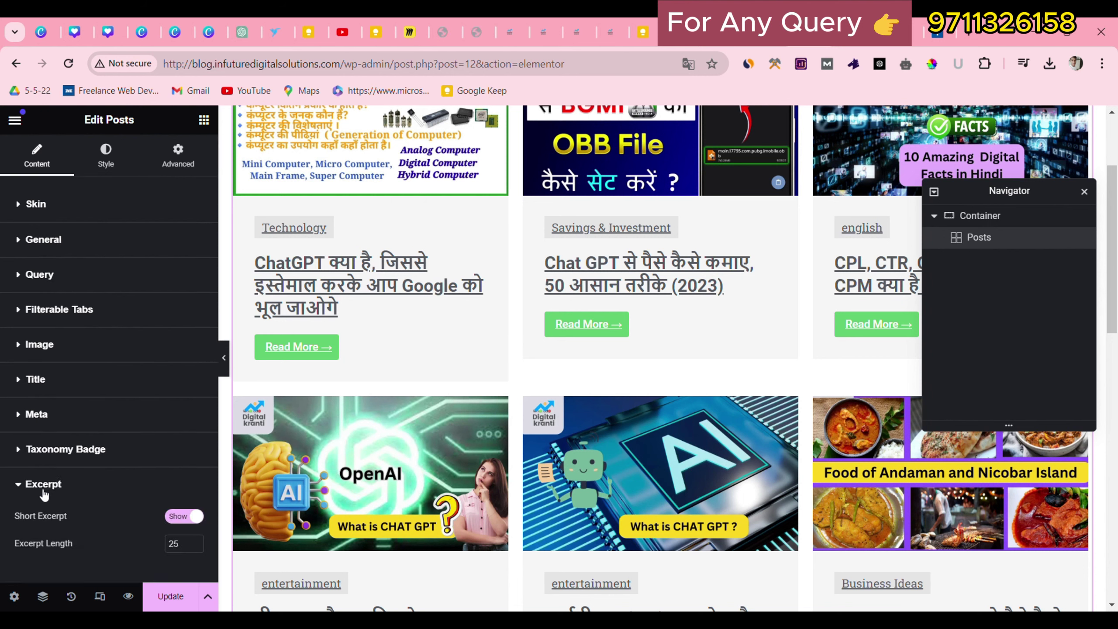
scroll(45, 494, down, 2)
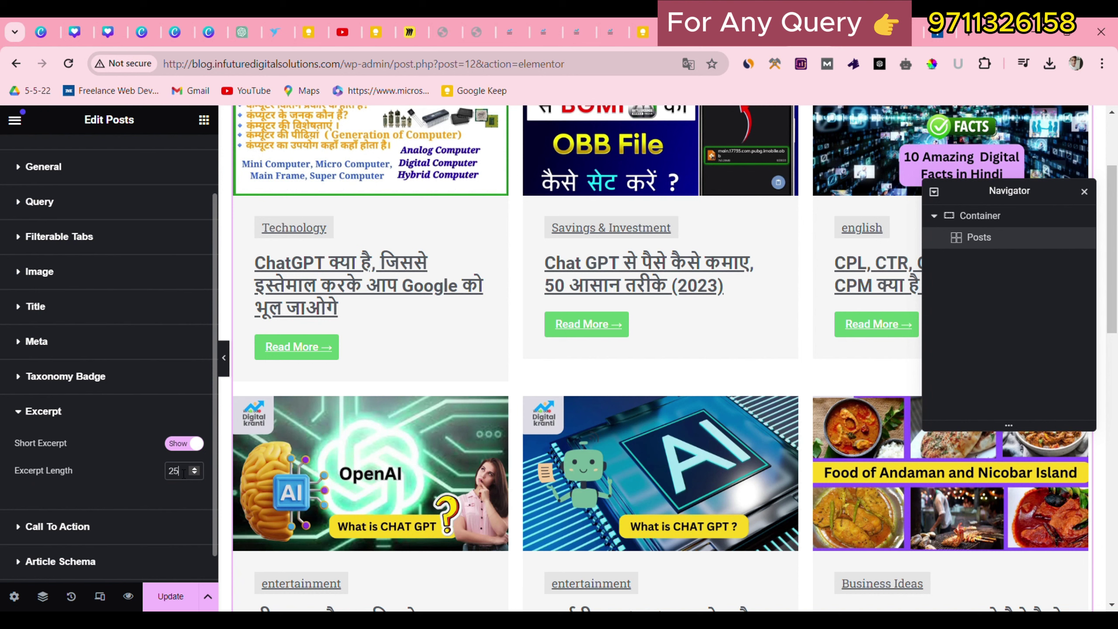
click(74, 527)
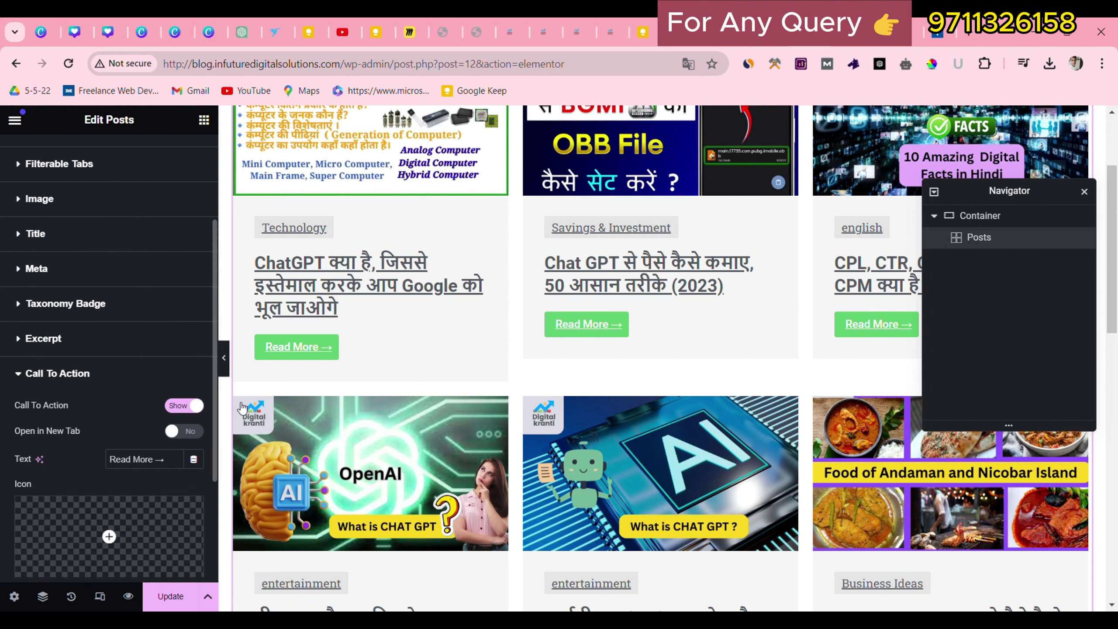
scroll(83, 446, down, 2)
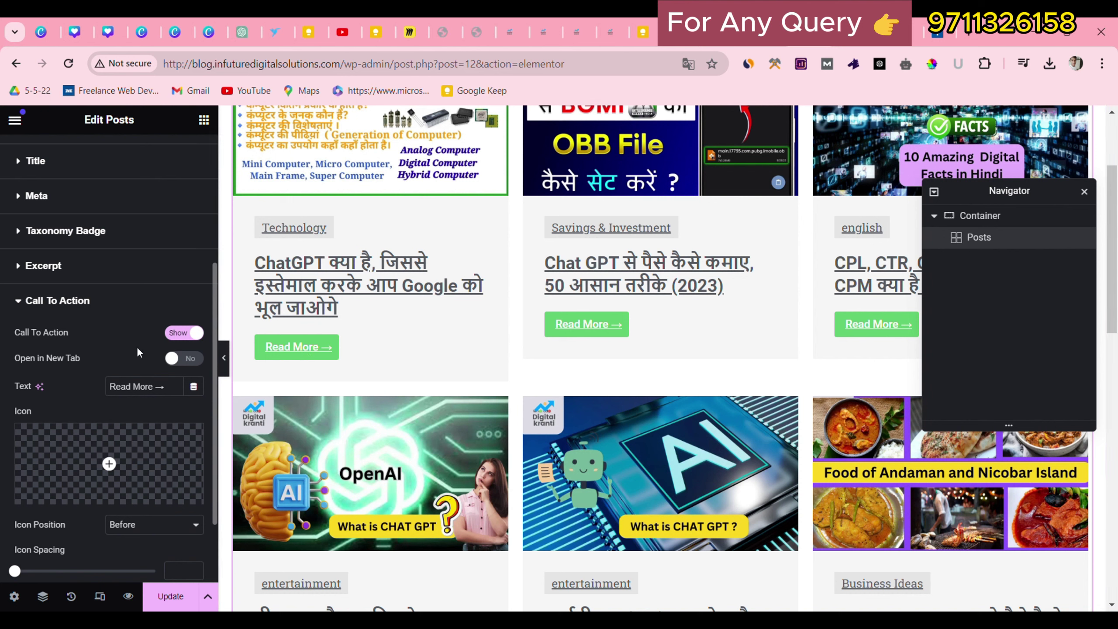
click(184, 359)
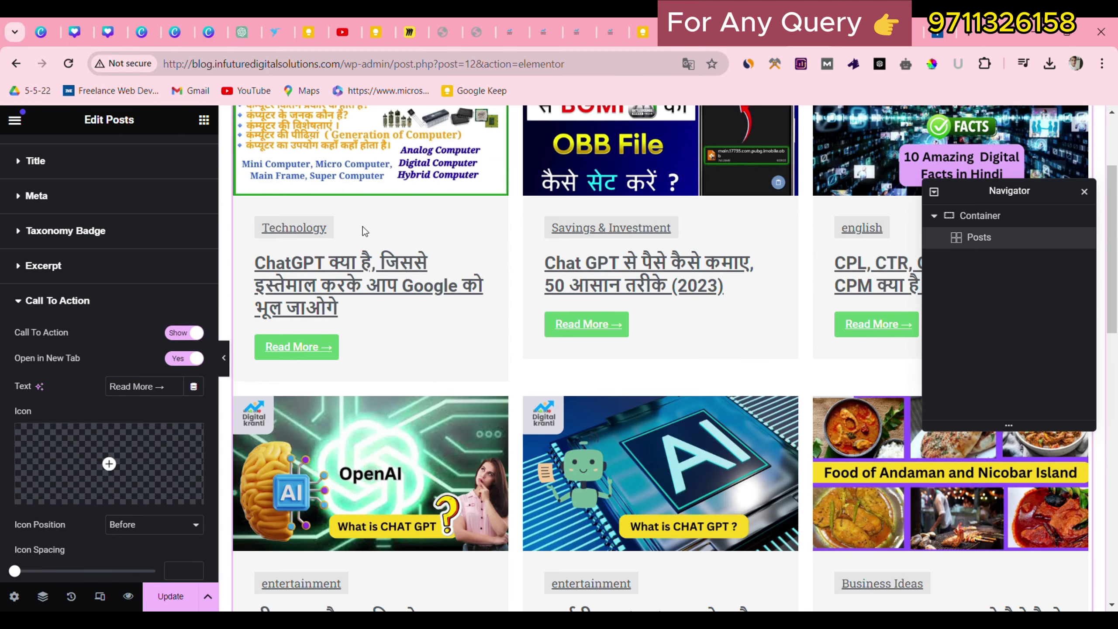
click(184, 358)
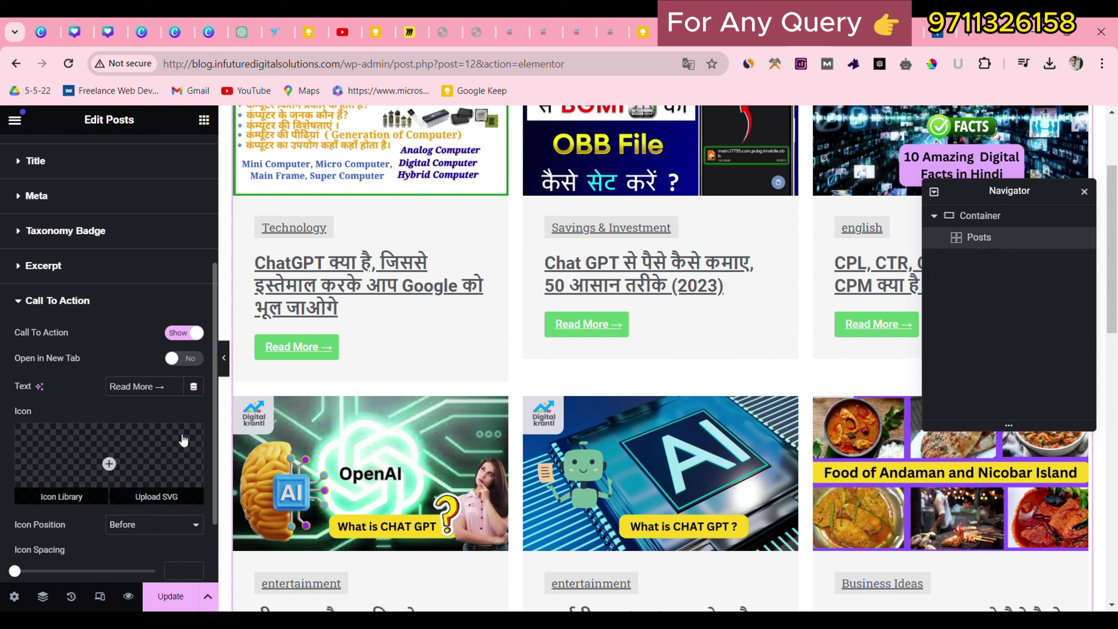
scroll(198, 439, down, 2)
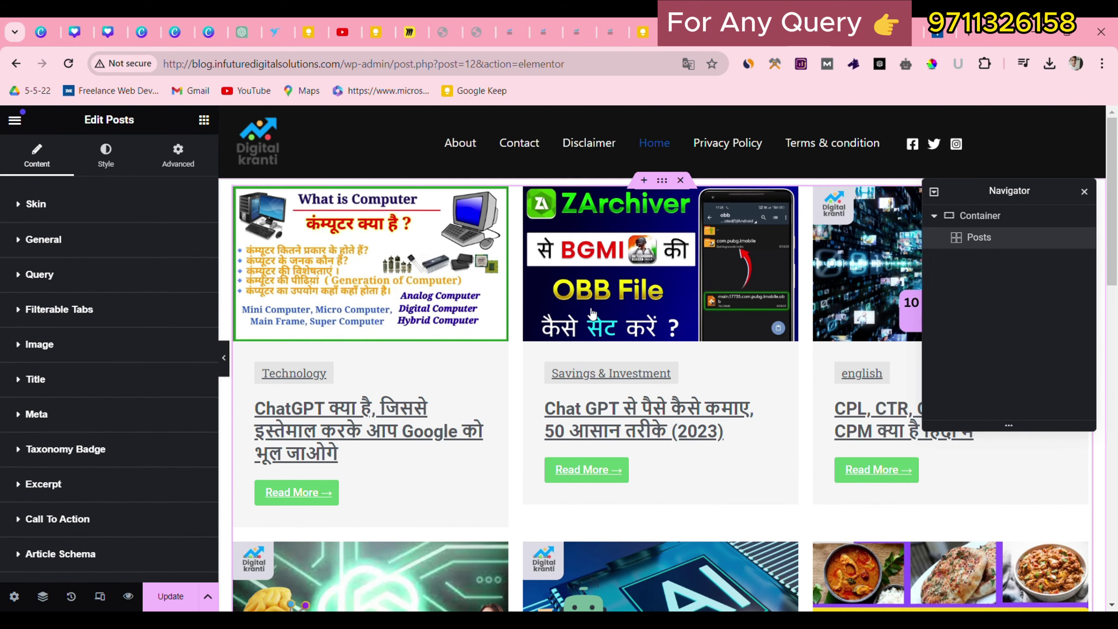
scroll(593, 313, down, 10)
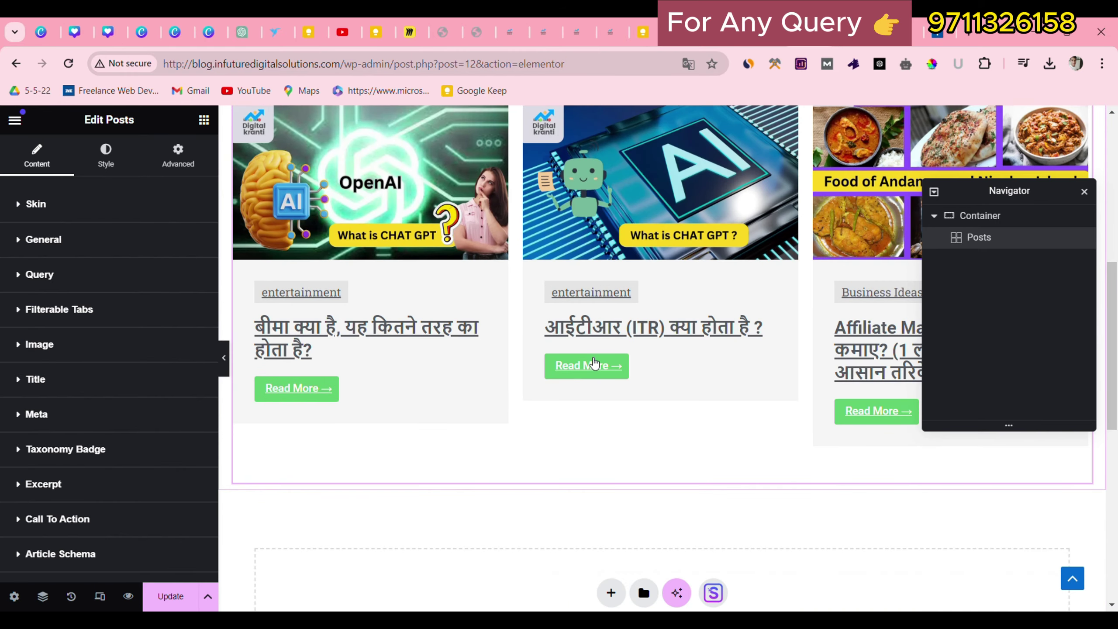
scroll(714, 265, up, 10)
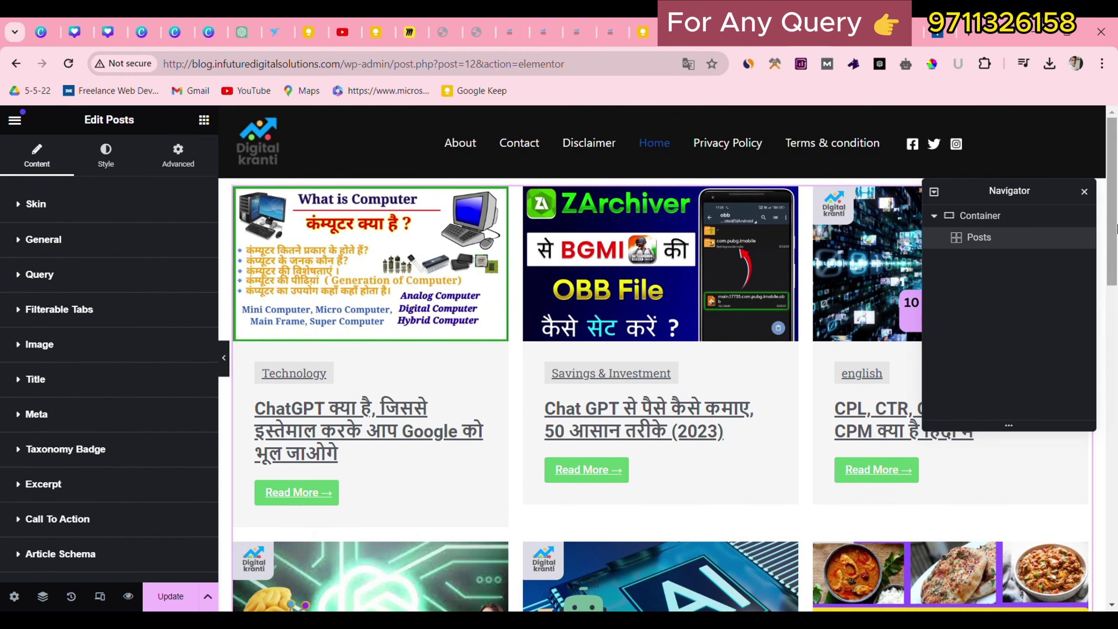
Save the Home page with Ctrl+S and go back to the live blog homepage.
key(ctrl+s)
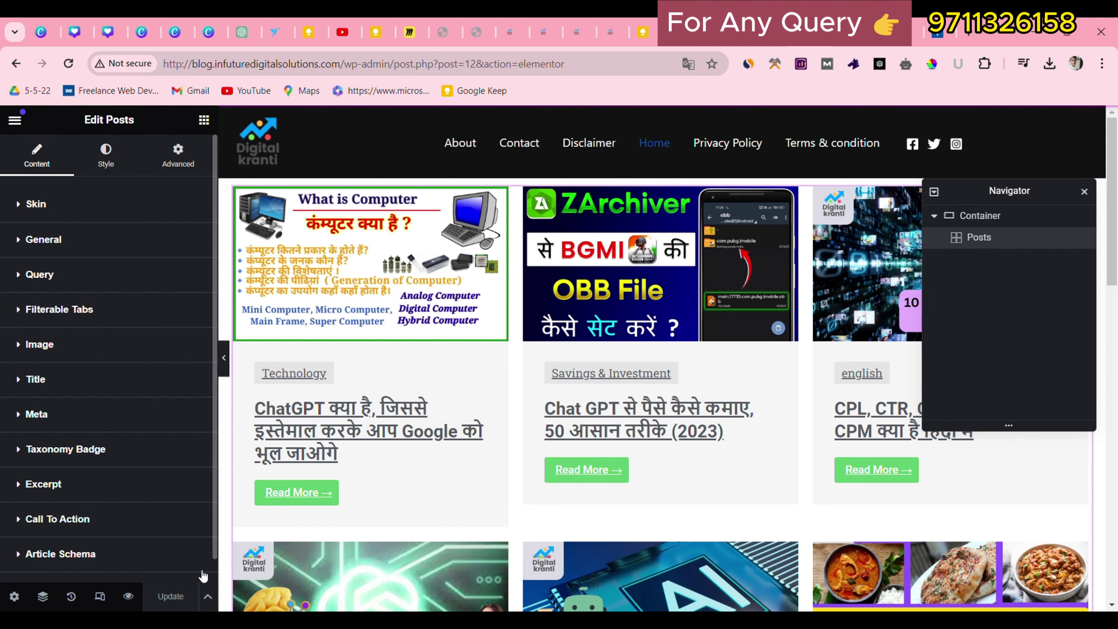
click(710, 32)
click(14, 63)
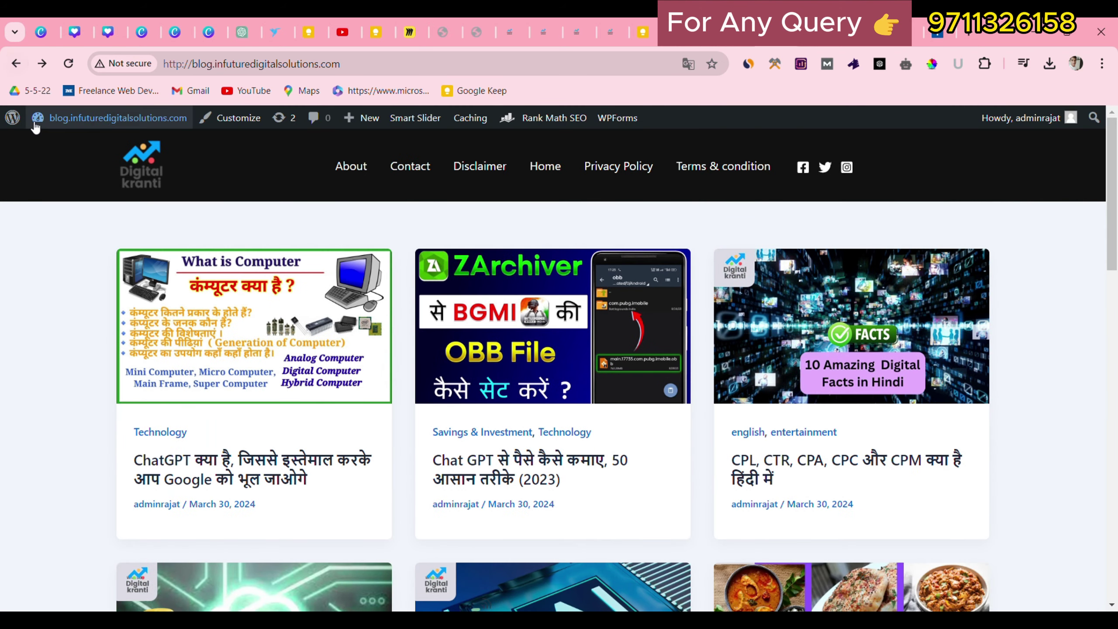
Open Settings > Reading in the WordPress admin area.
click(12, 118)
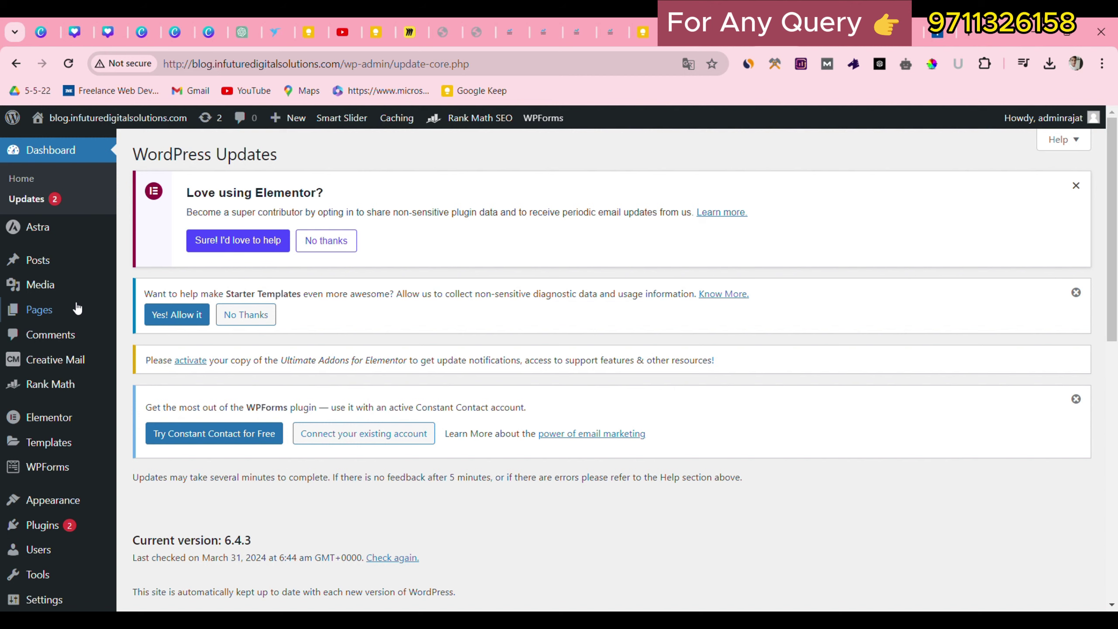
scroll(60, 402, down, 5)
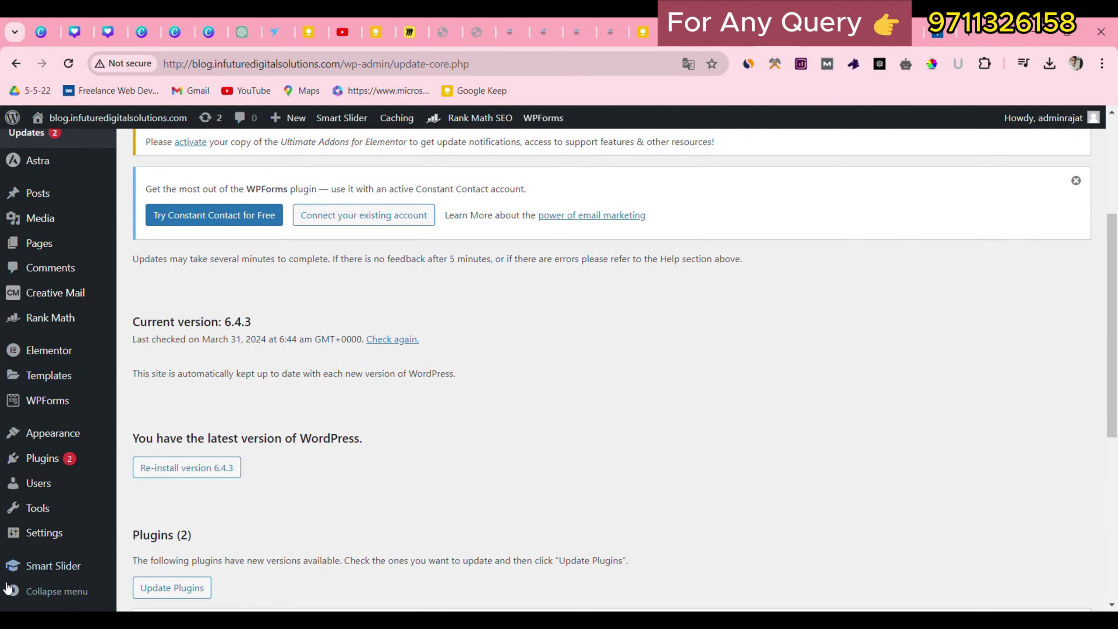
mouse_move(60, 548)
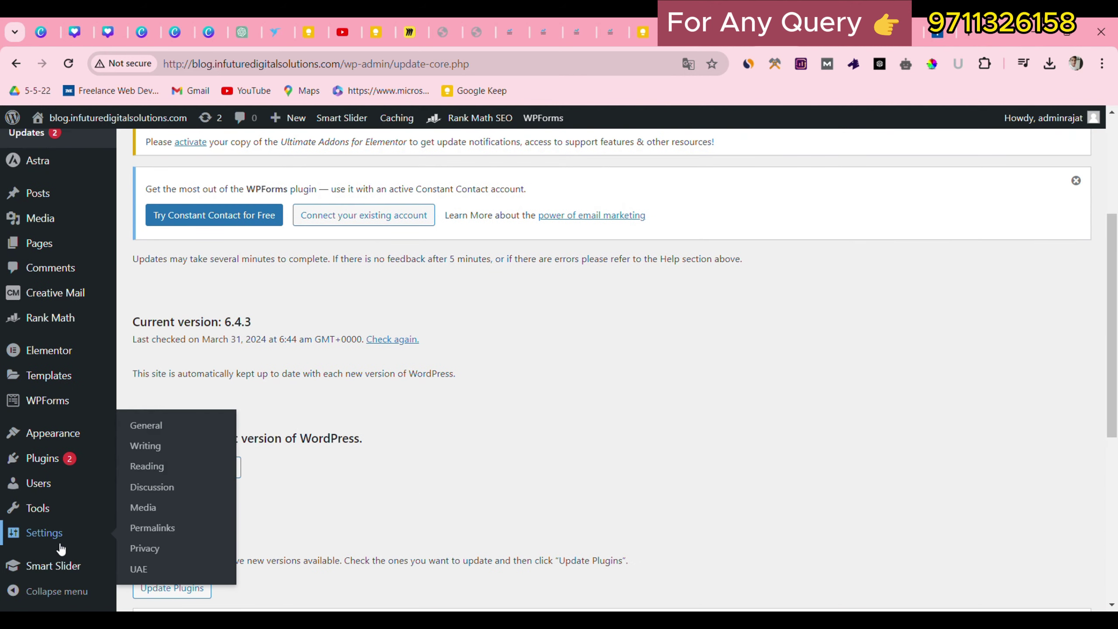
click(145, 470)
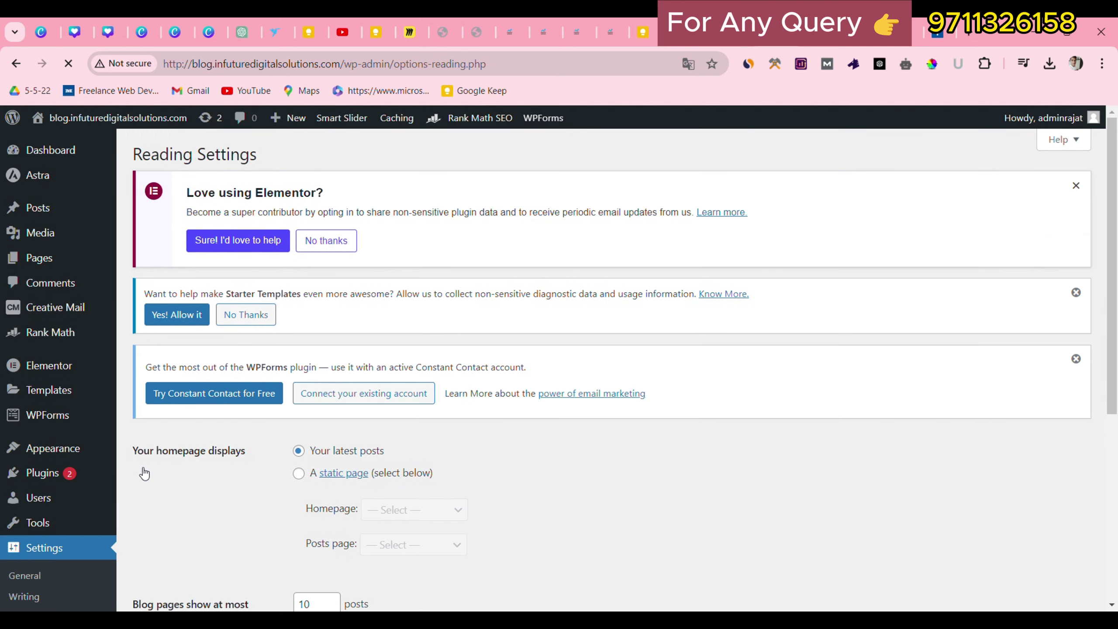
Choose 'A static page' with Home as the homepage and save the changes.
scroll(271, 442, down, 3)
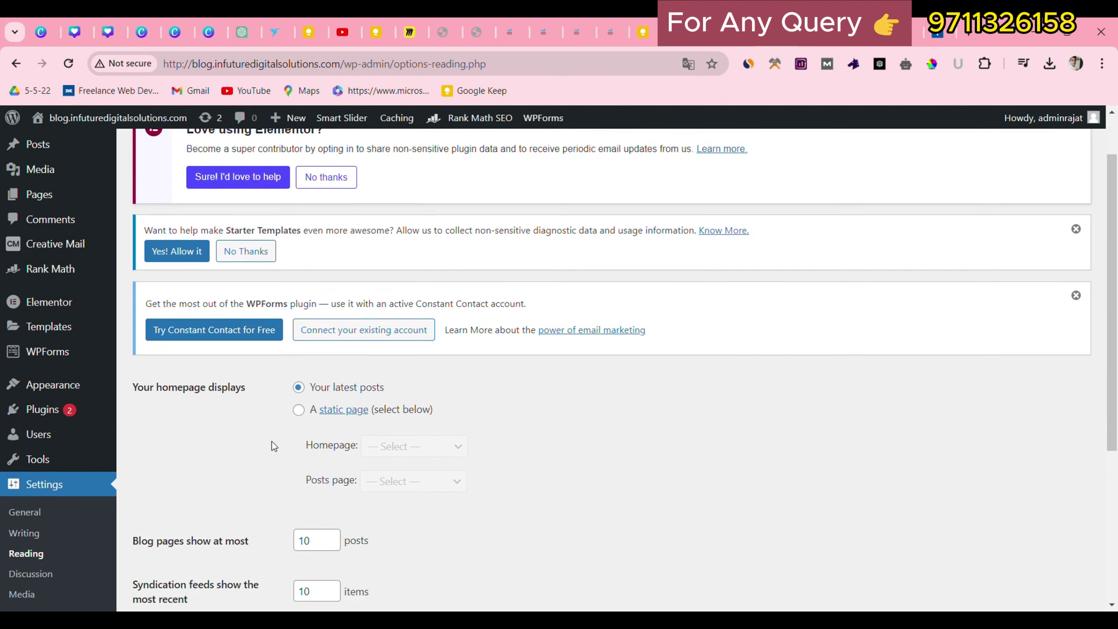
drag(308, 302, 369, 301)
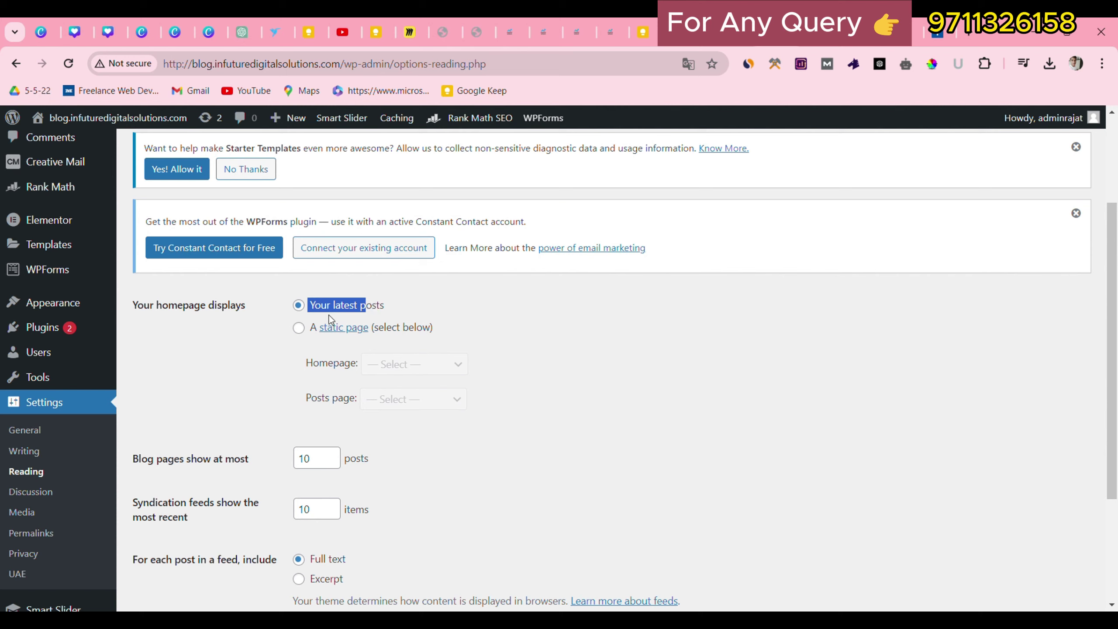
click(279, 350)
click(301, 331)
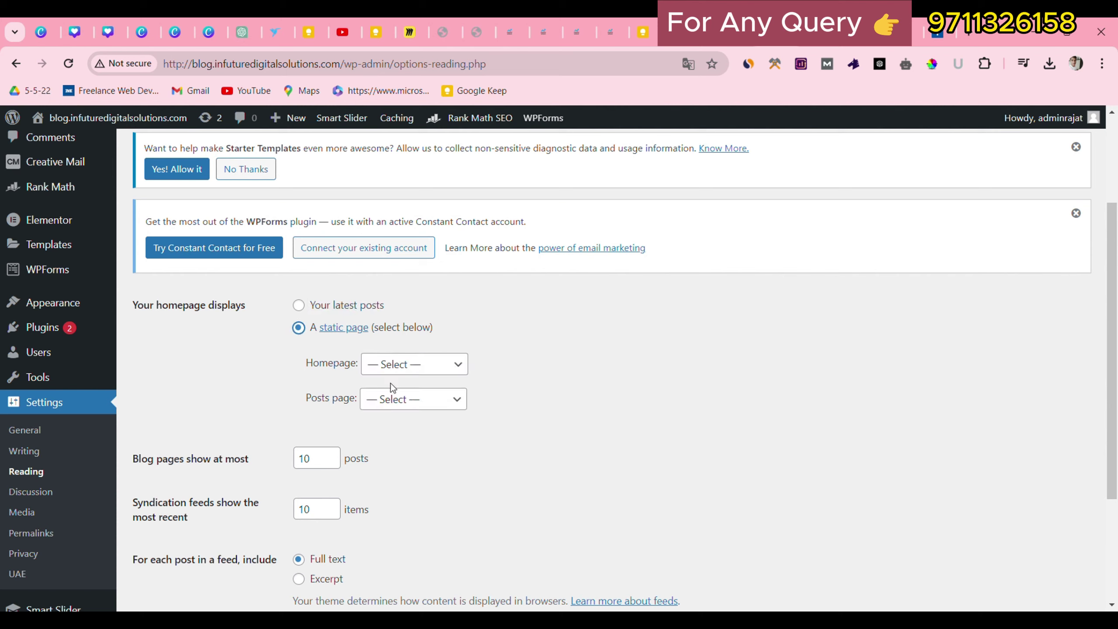
click(421, 364)
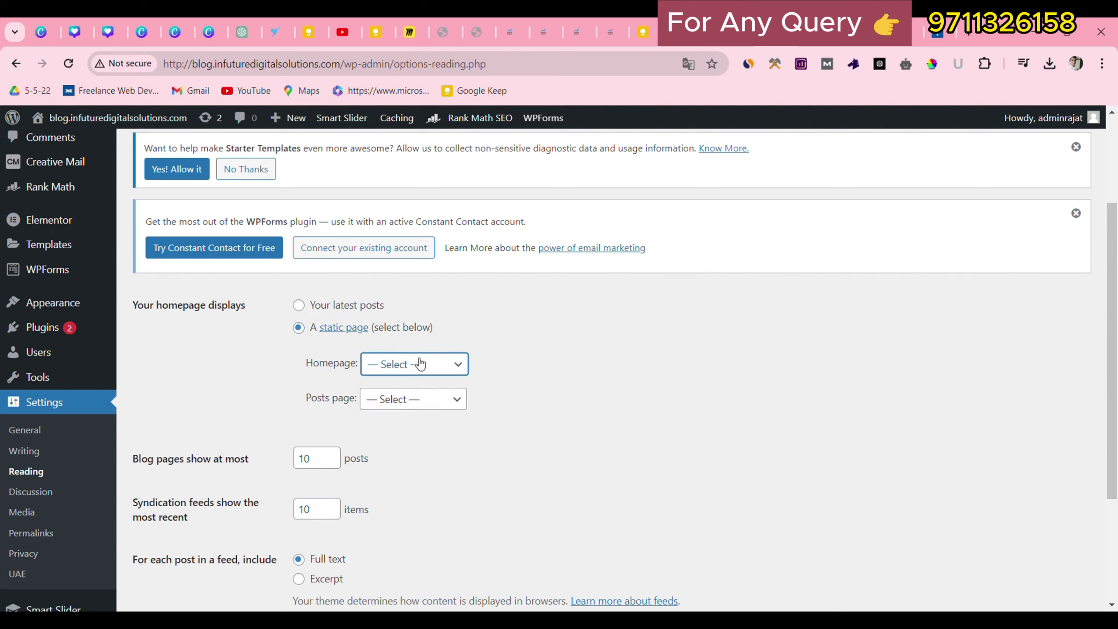
click(404, 431)
scroll(322, 557, down, 3)
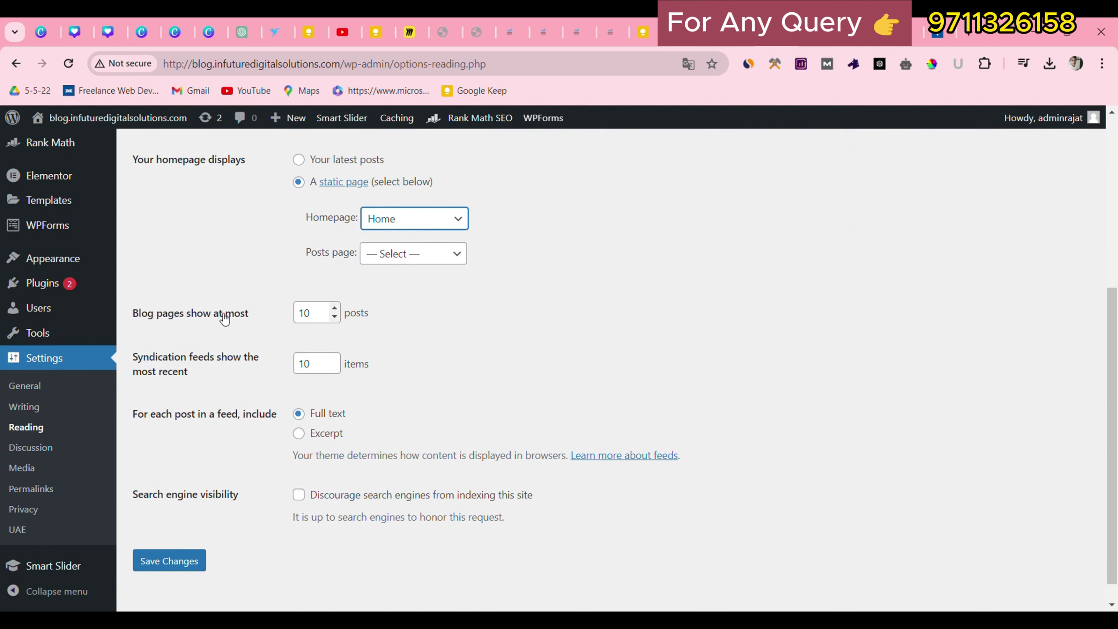
click(323, 323)
scroll(186, 560, down, 1)
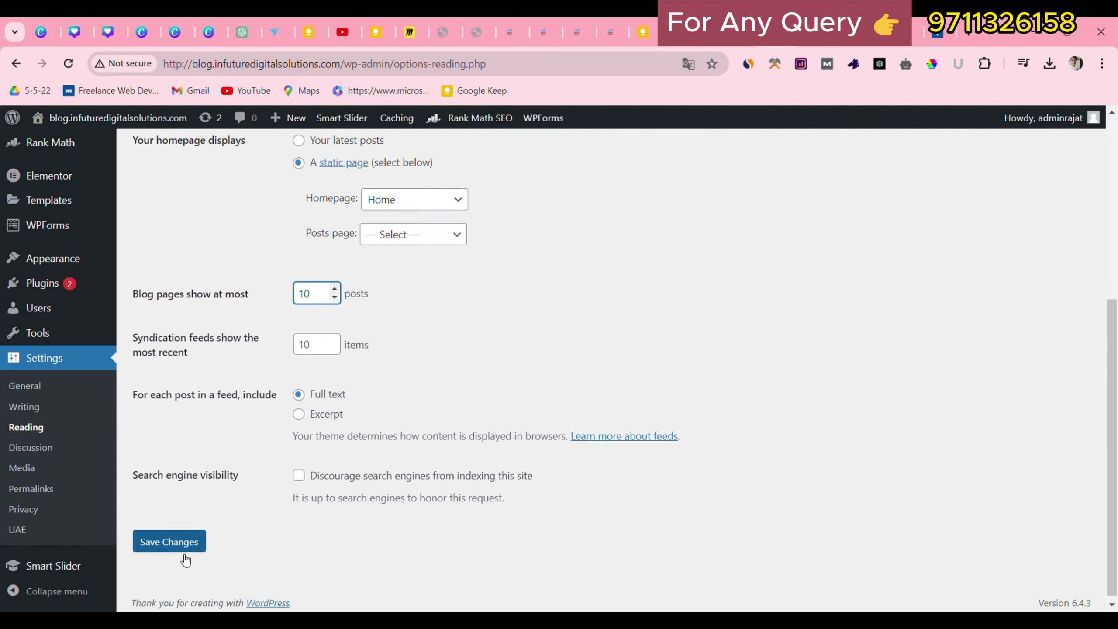
click(170, 548)
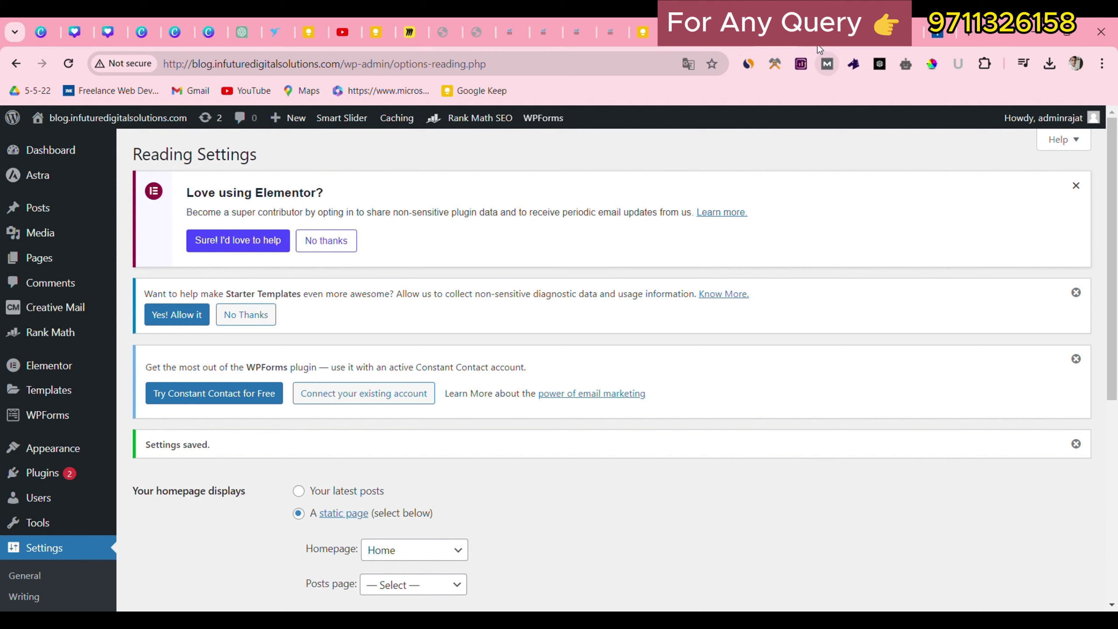
Open the live site's front page to check the Home page design.
click(80, 119)
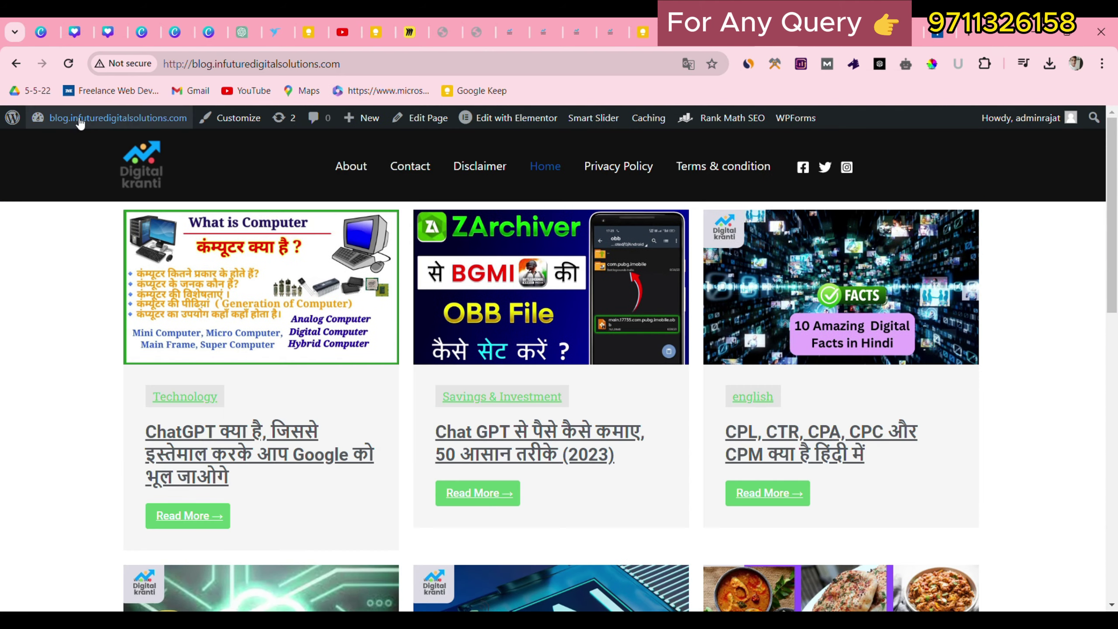
drag(70, 133, 818, 402)
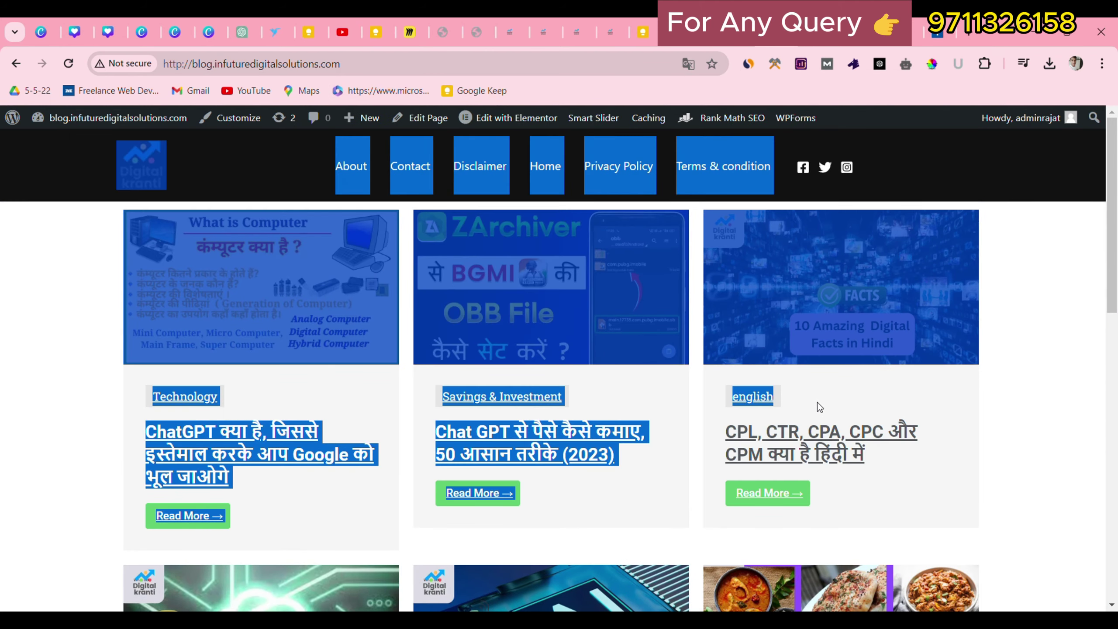
click(931, 179)
mouse_move(1115, 142)
mouse_down()
mouse_move(1115, 411)
mouse_move(1115, 140)
mouse_up()
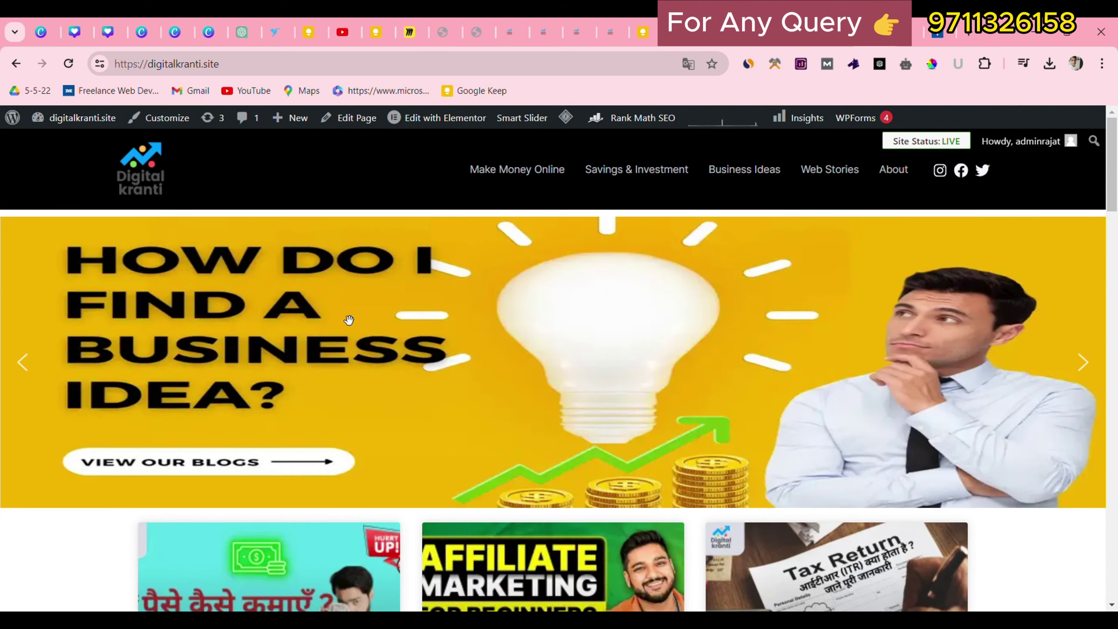
Advance the example site's image slider four times with its next arrow.
click(1087, 369)
click(1090, 372)
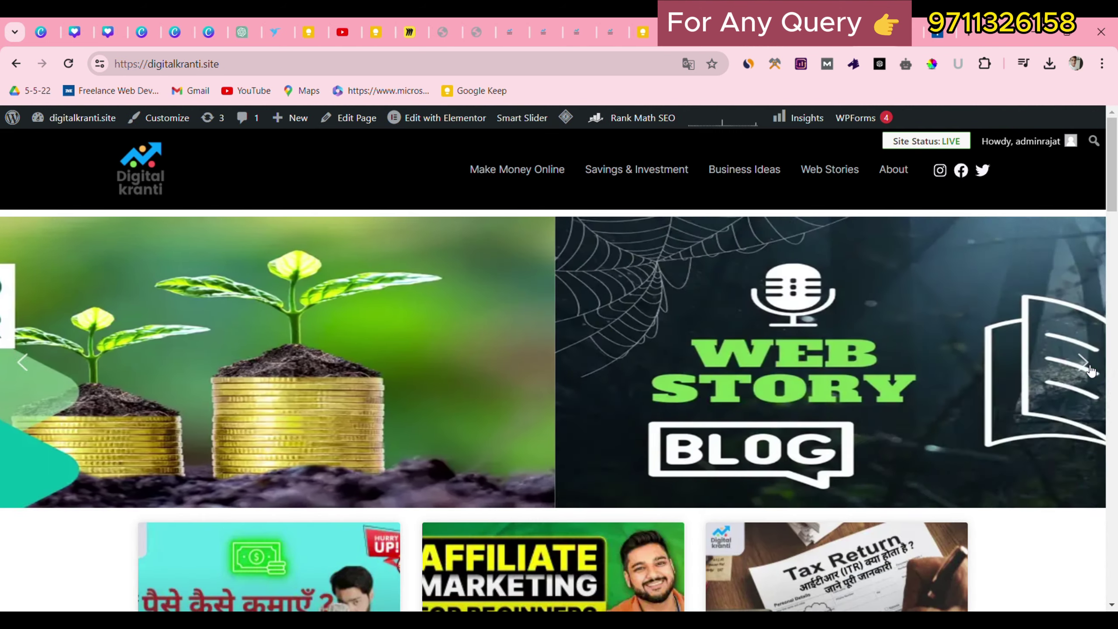
click(1090, 372)
click(1089, 371)
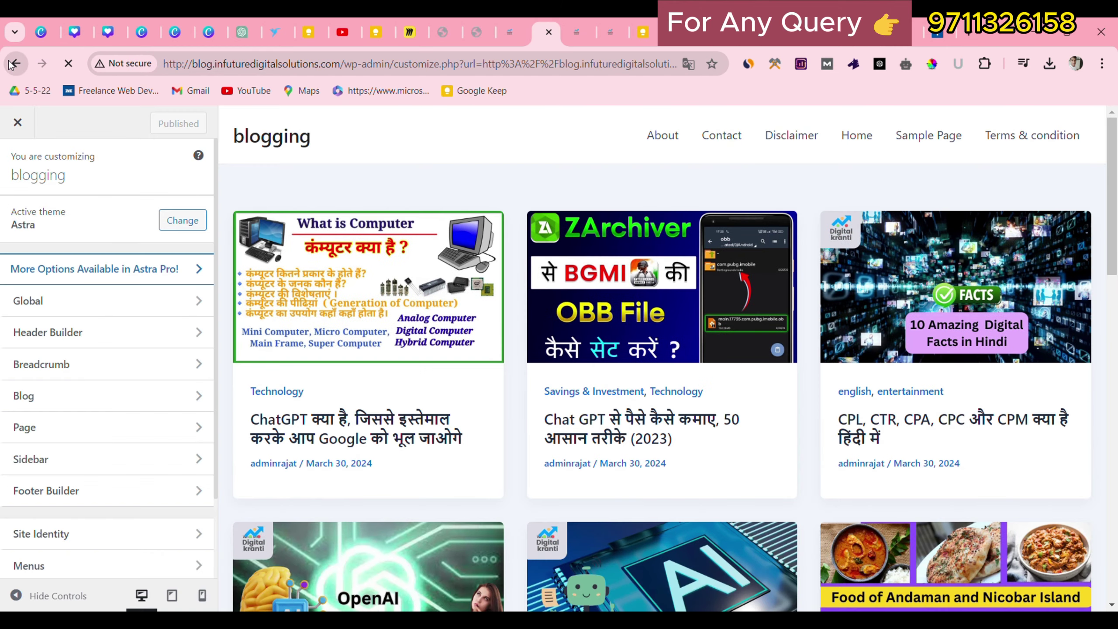
Return to the blog and enter the admin's Installed Plugins list.
click(13, 64)
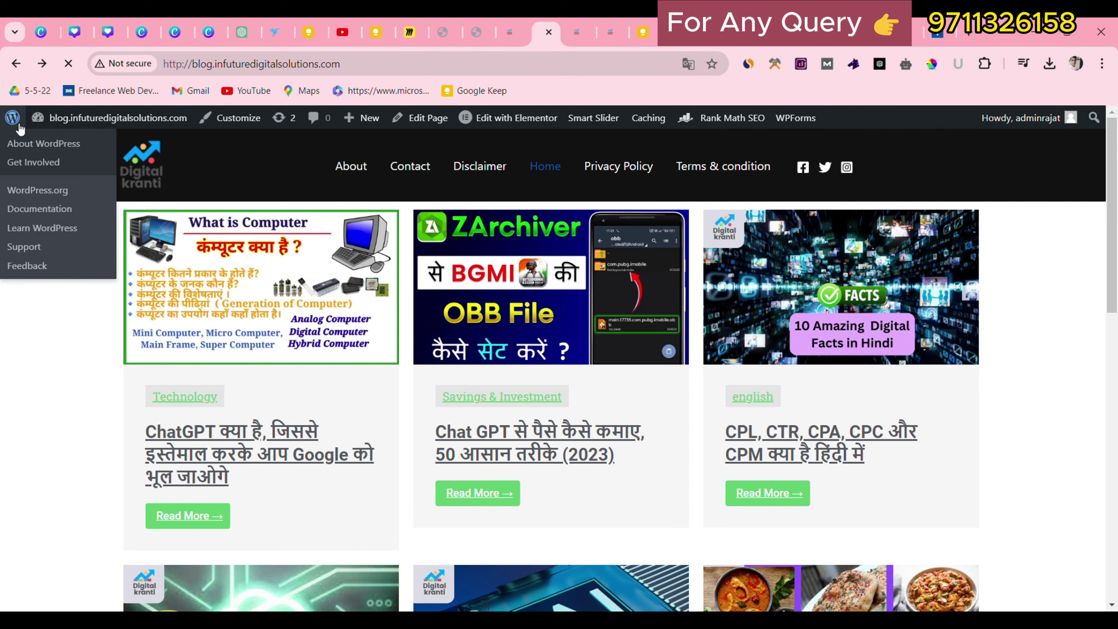
click(21, 131)
scroll(60, 408, down, 2)
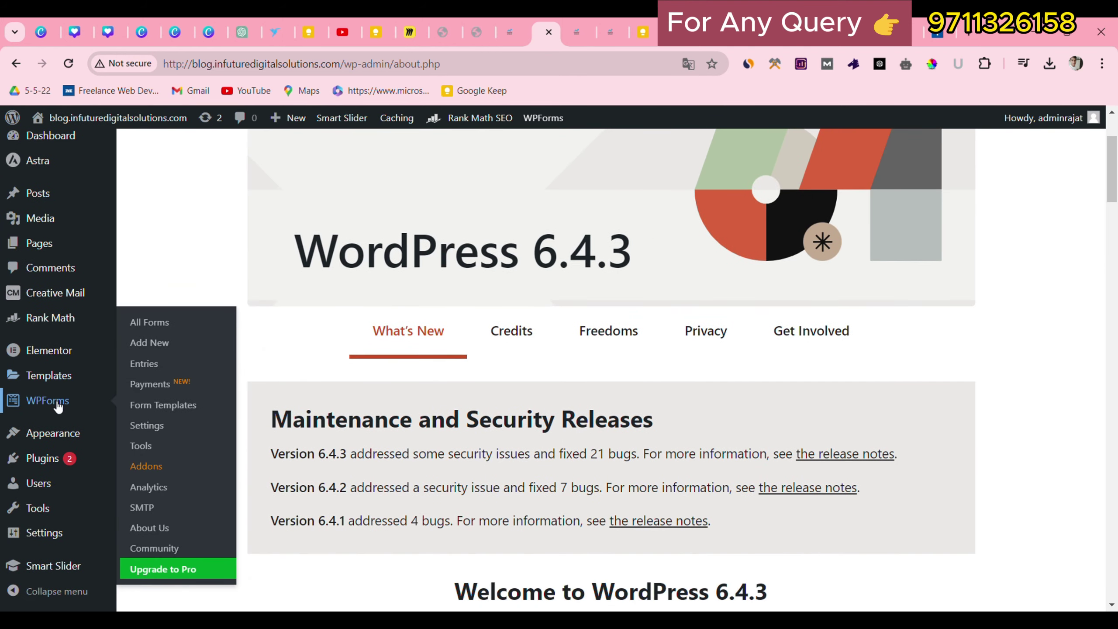
scroll(53, 418, down, 1)
mouse_move(44, 458)
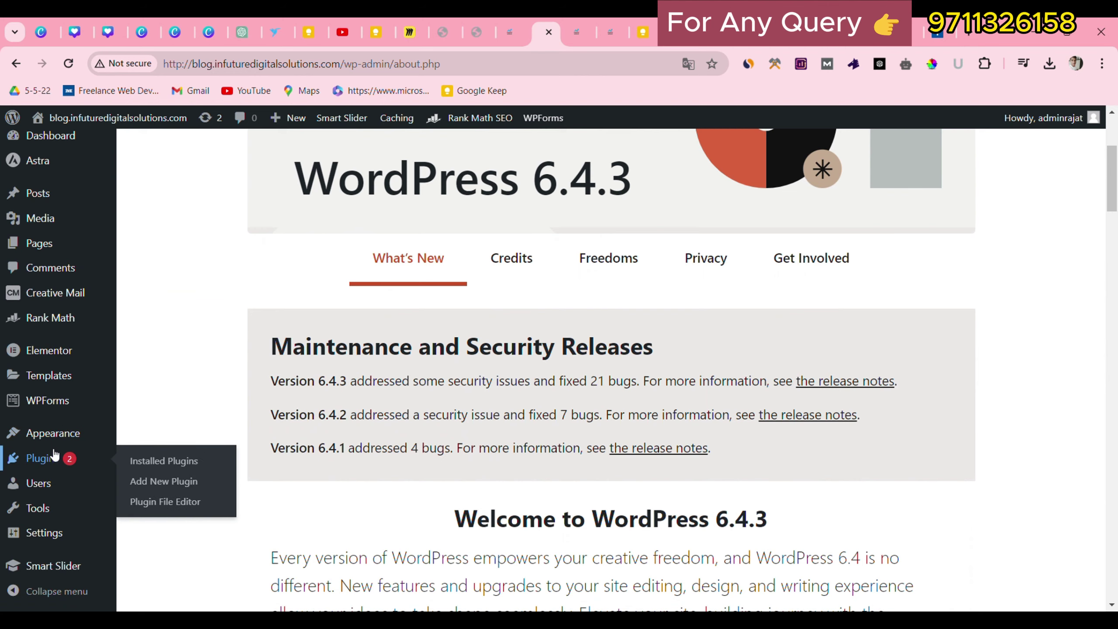
click(161, 461)
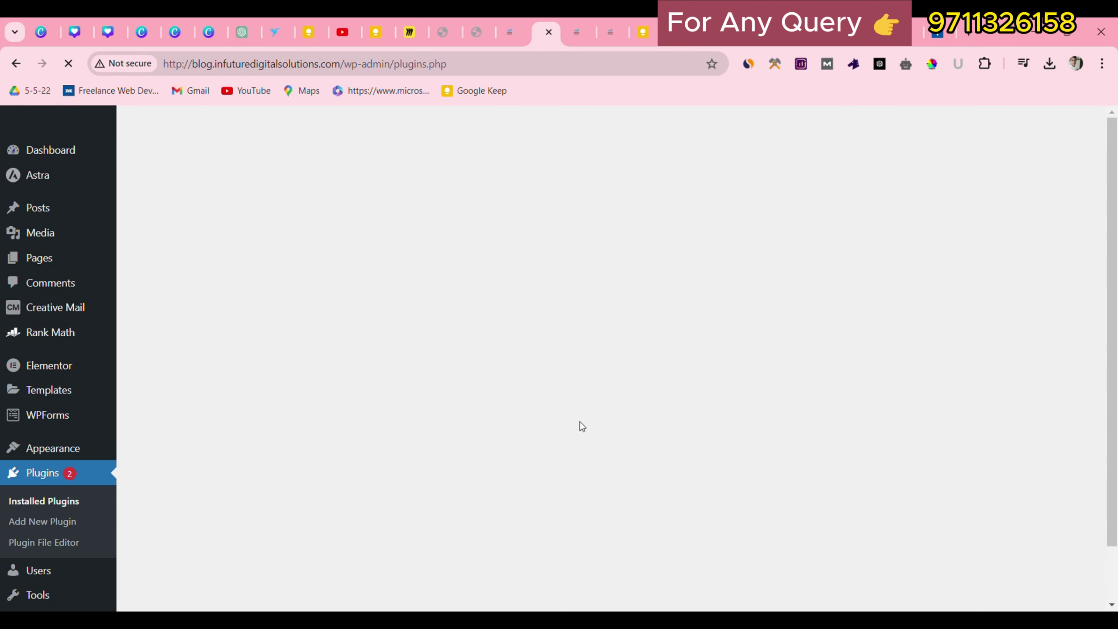
Find Smart Slider 3 active in the plugin list and go to its Dashboard.
scroll(489, 420, down, 8)
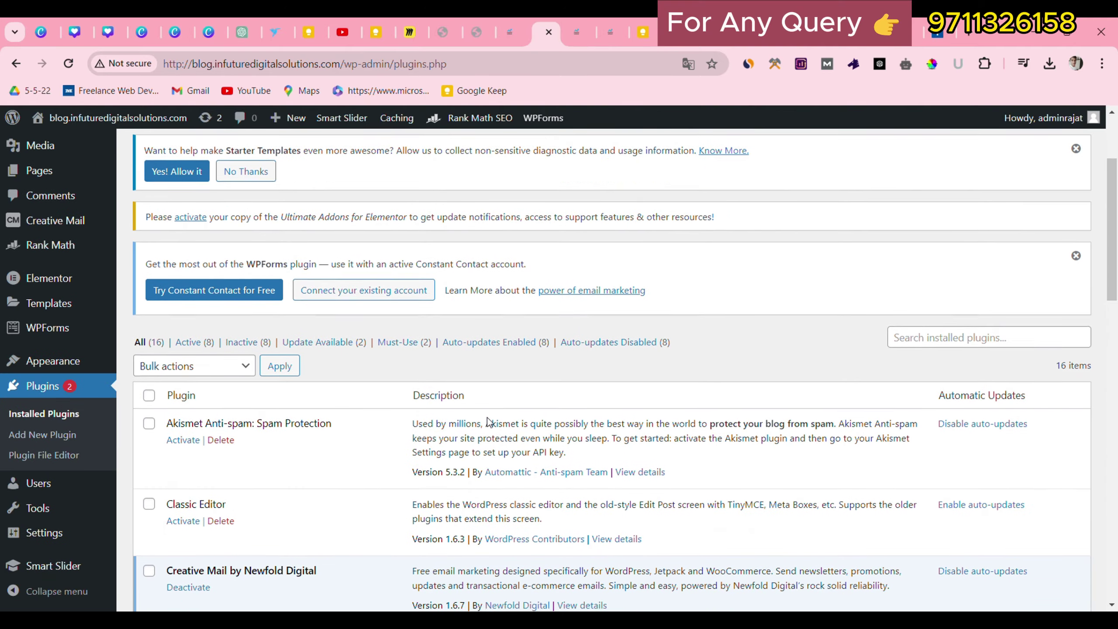
scroll(245, 417, down, 10)
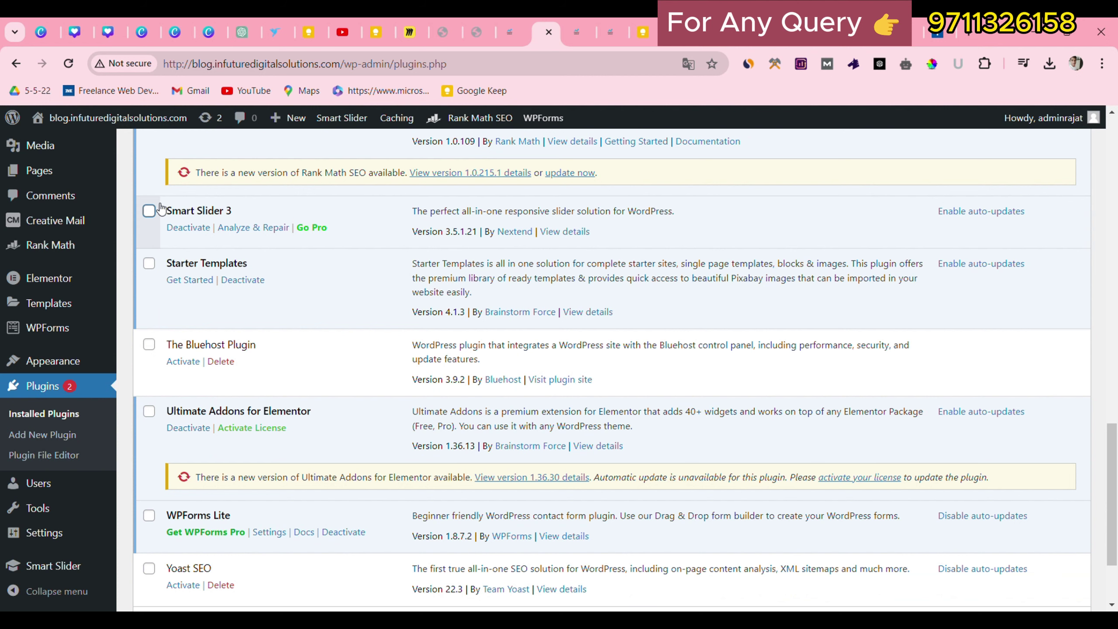
scroll(162, 209, down, 2)
mouse_move(70, 573)
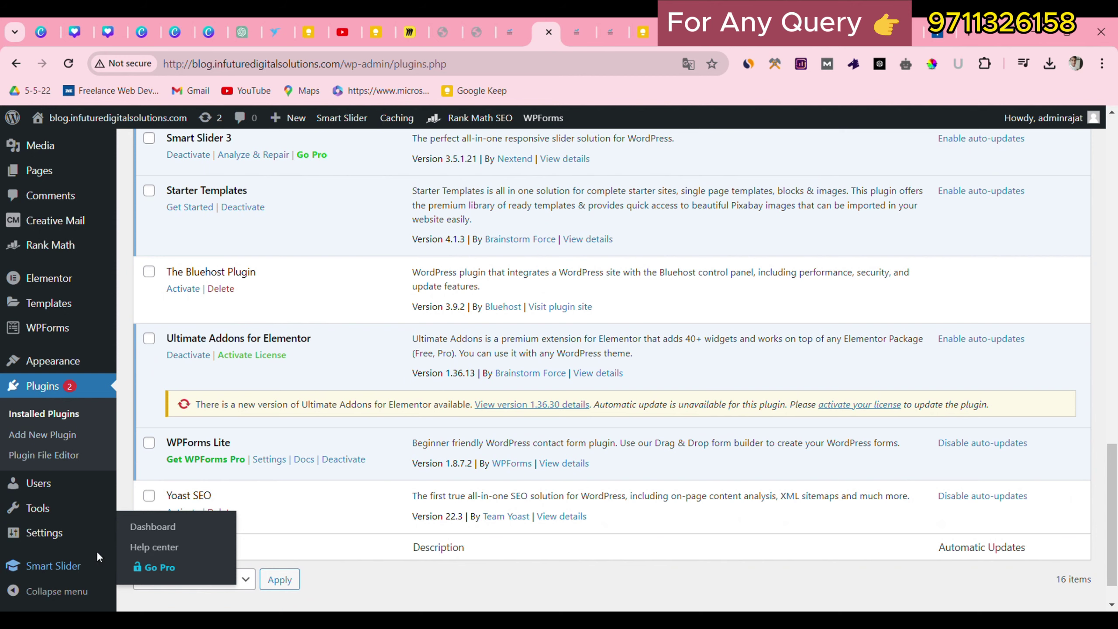
click(145, 530)
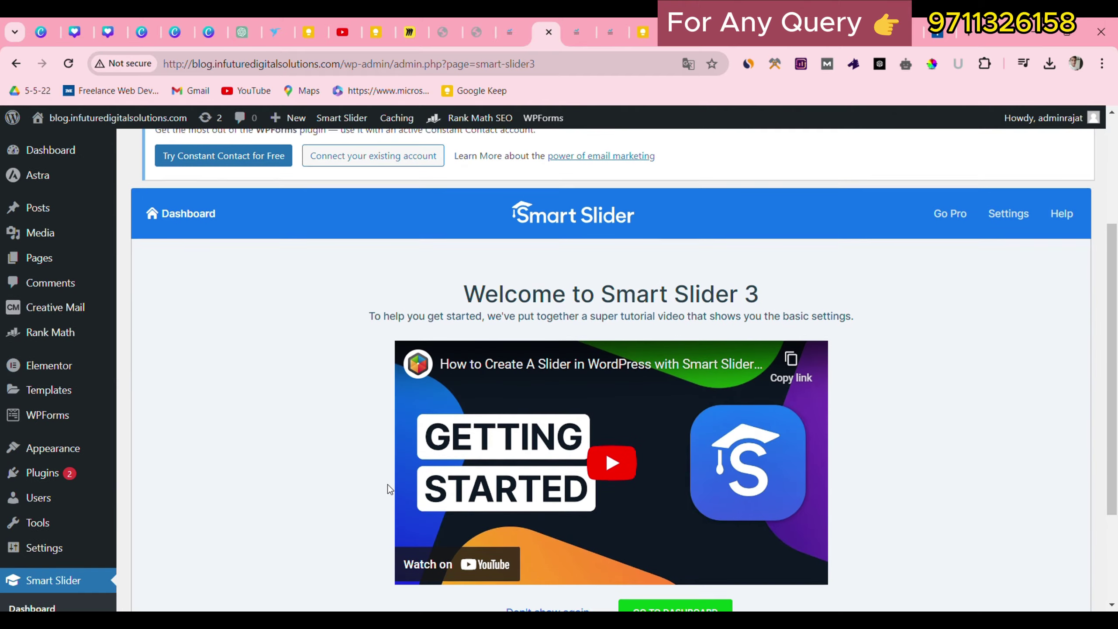
Skip the Smart Slider welcome and start a new project from scratch.
scroll(611, 524, down, 3)
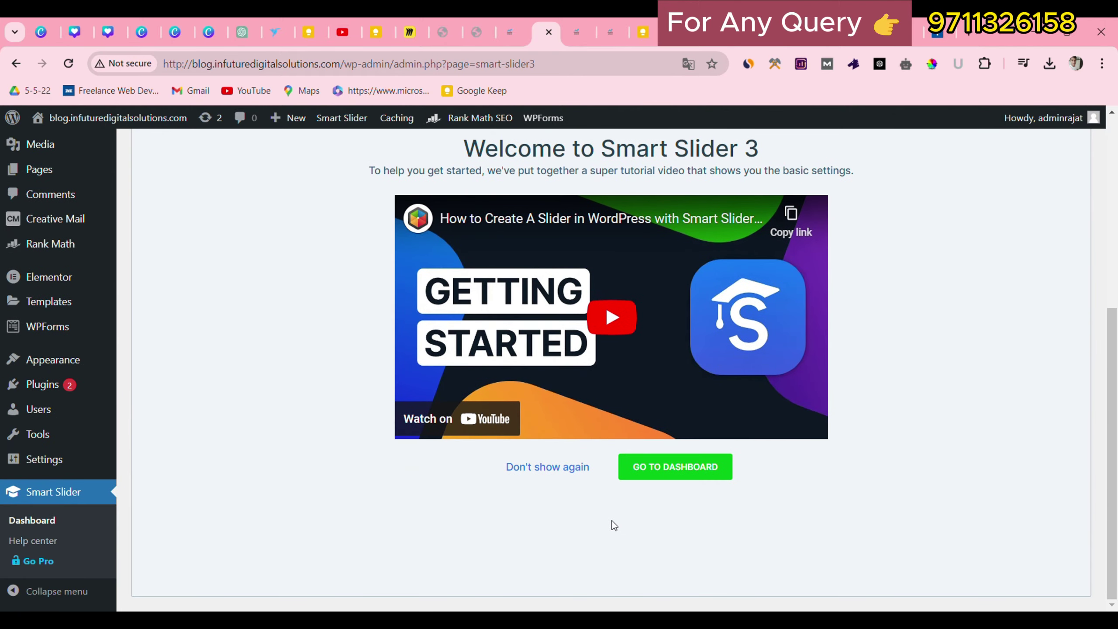
click(669, 472)
scroll(221, 429, down, 3)
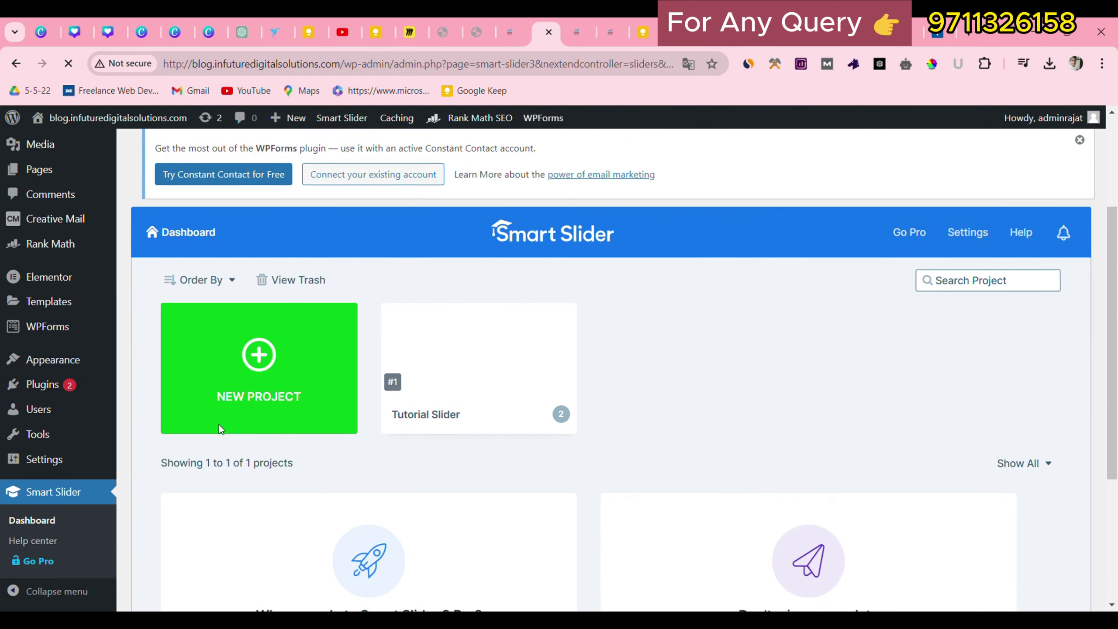
click(262, 332)
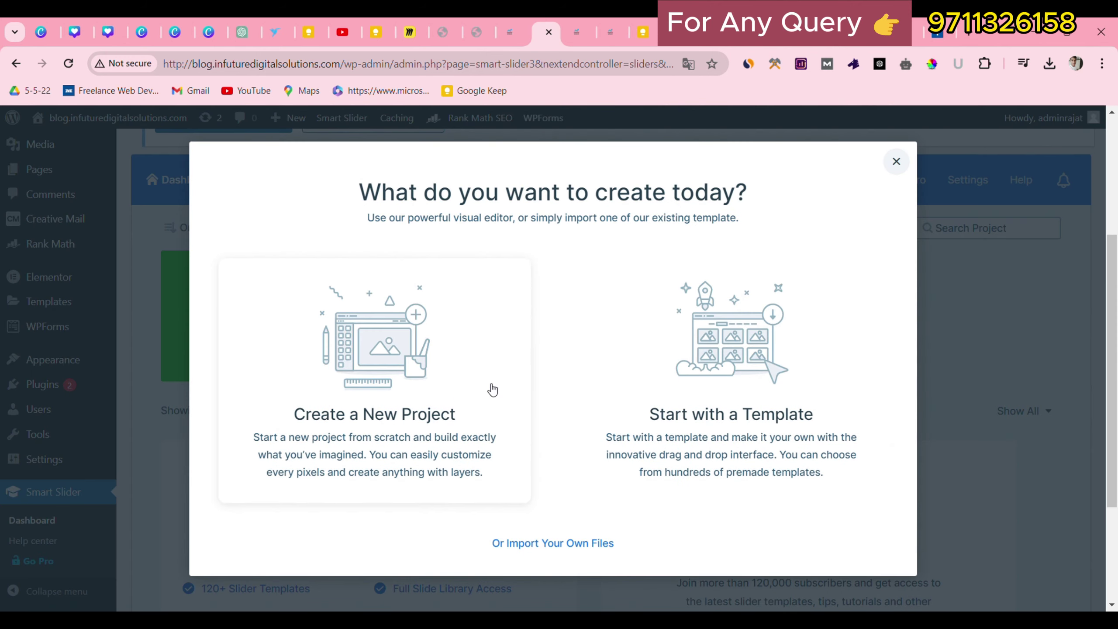
click(405, 357)
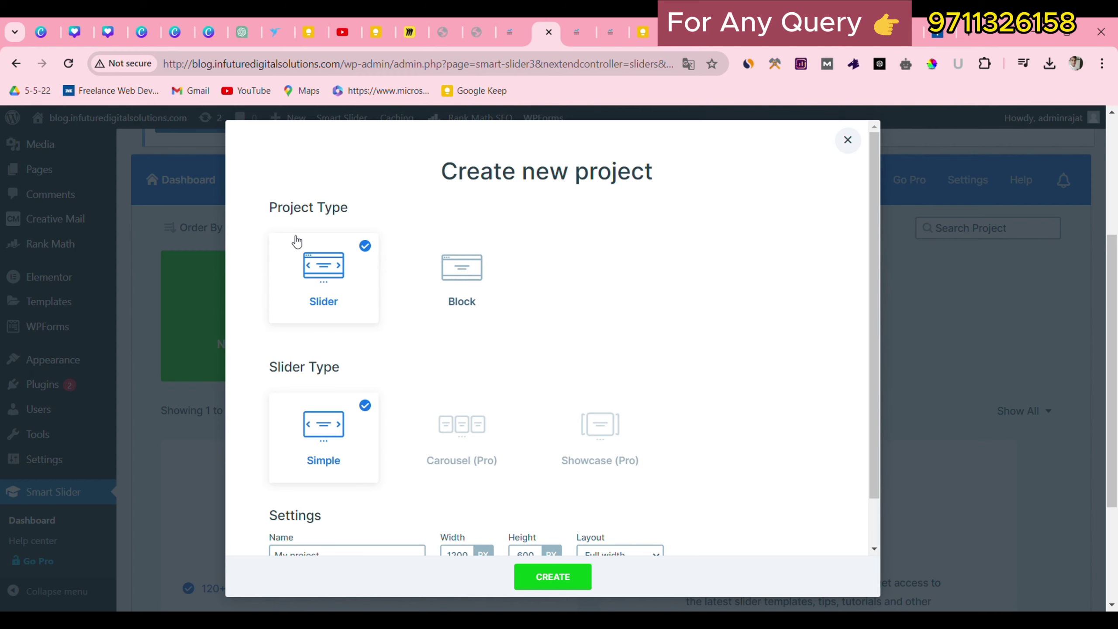
Create 'My project' at 1400 × 400 px with the Full width layout.
scroll(559, 464, down, 2)
scroll(384, 347, up, 1)
scroll(382, 348, down, 1)
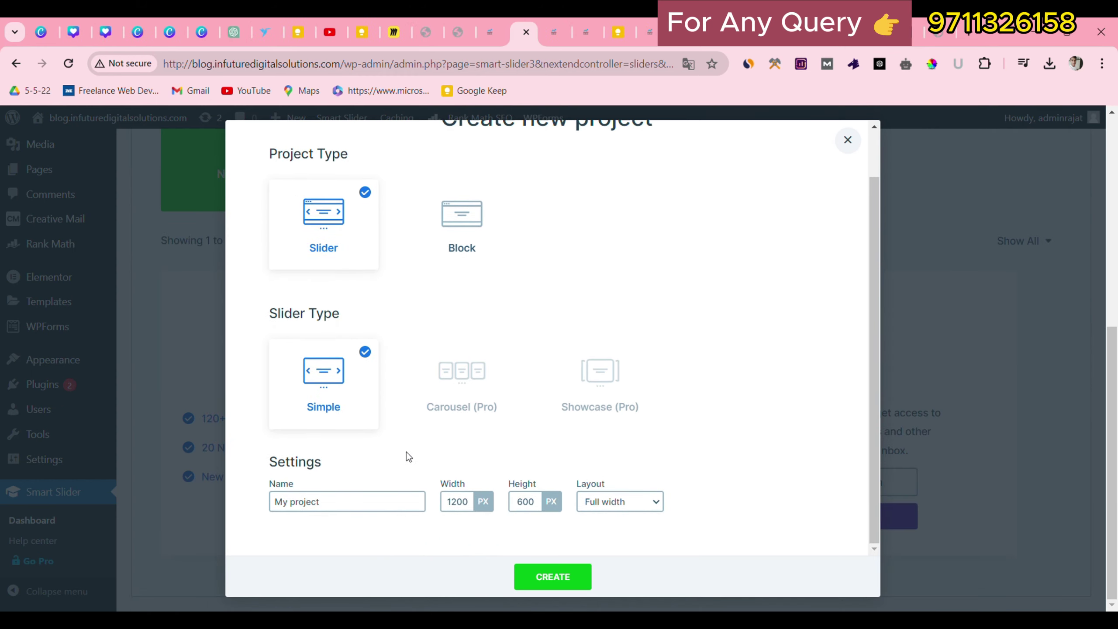
click(471, 508)
key(BackSpace)
text(4)
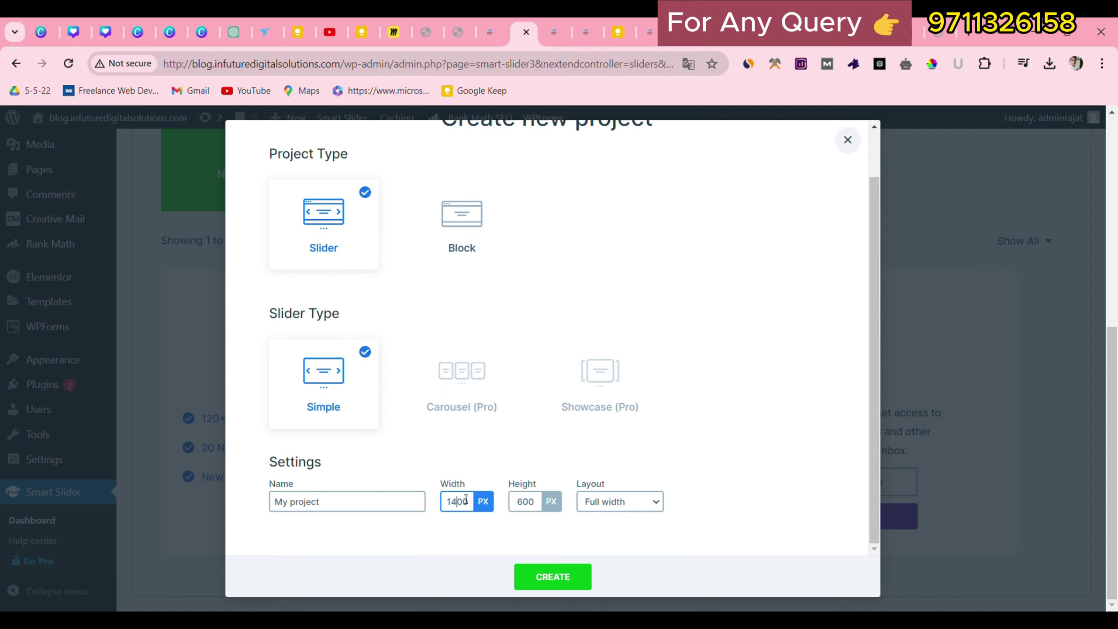
click(530, 510)
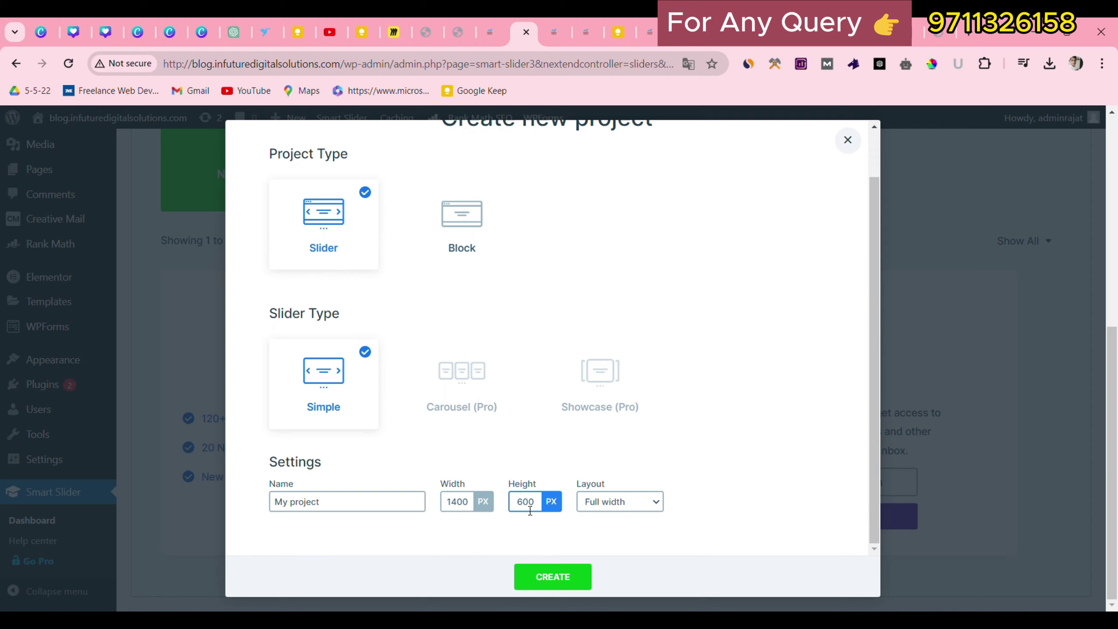
key(BackSpace)
text(4)
click(646, 507)
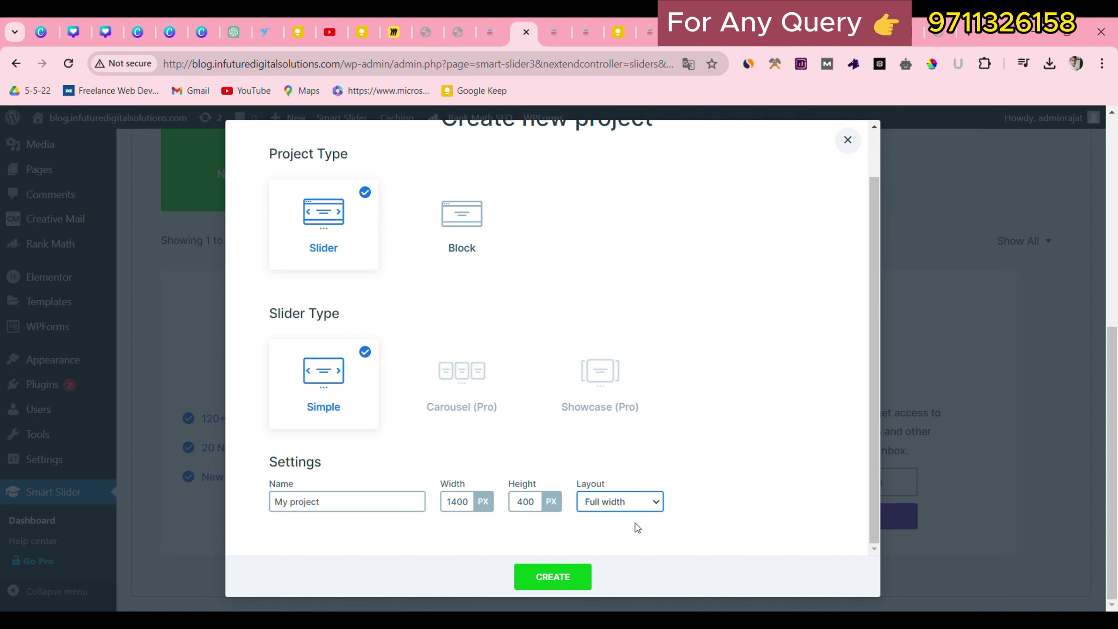
click(394, 502)
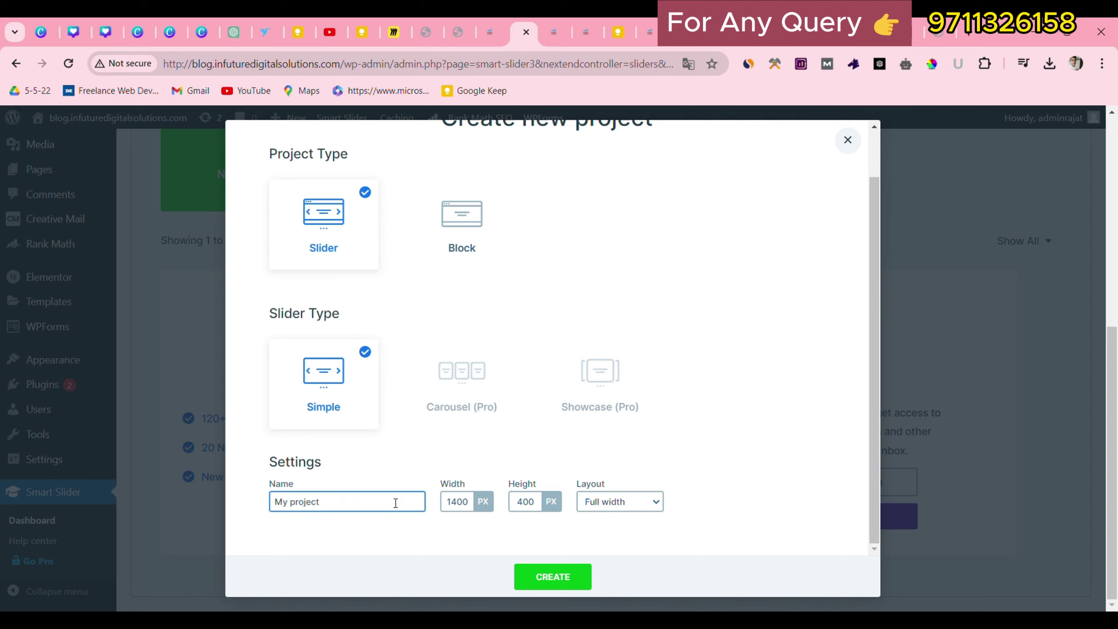
click(570, 572)
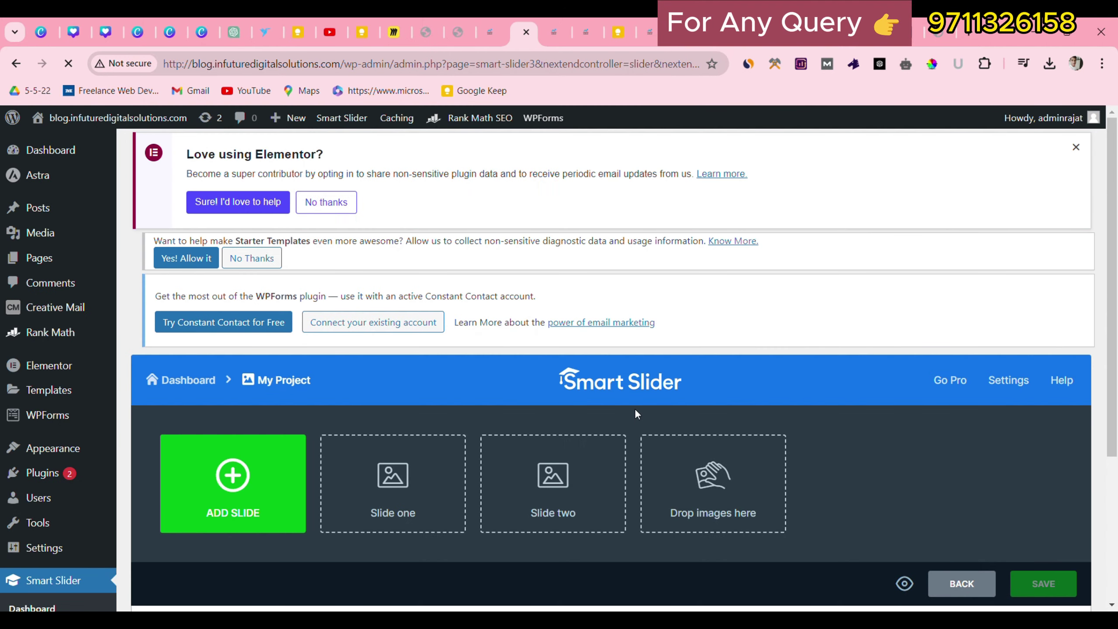
Upload four 1400 × 400 images and add them as image slides 1 (1) through 4 (1).
scroll(634, 408, down, 3)
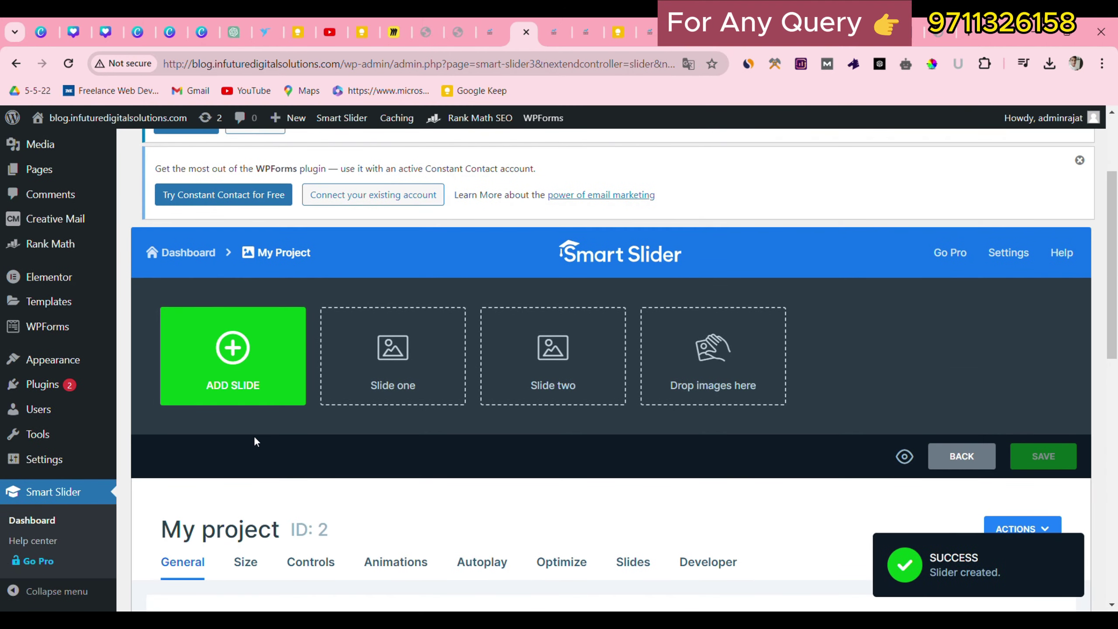
scroll(414, 455, down, 5)
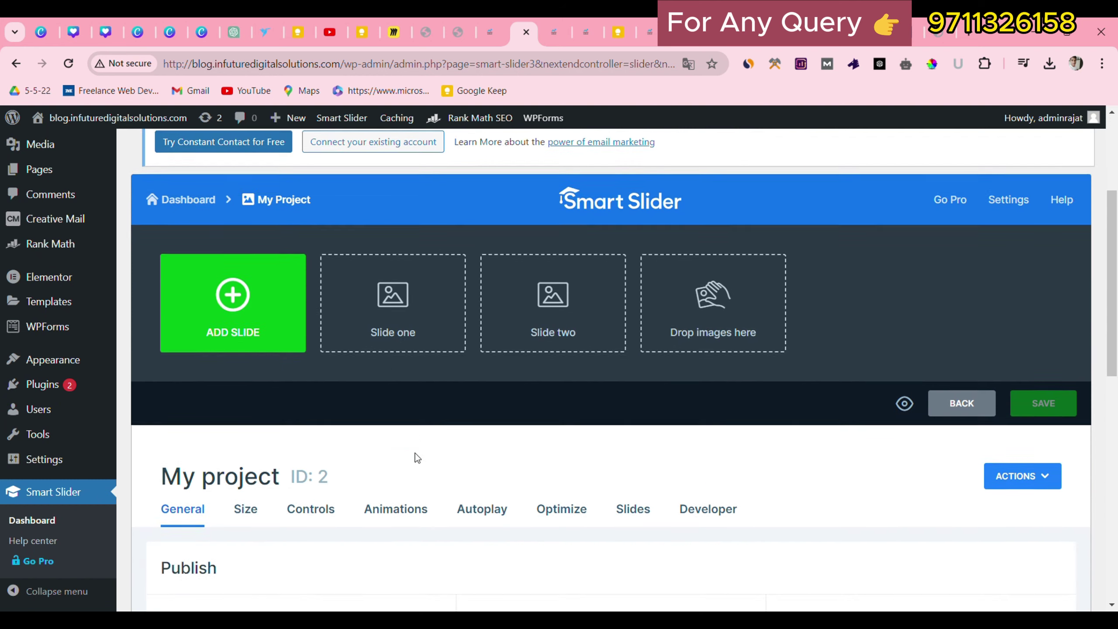
click(246, 172)
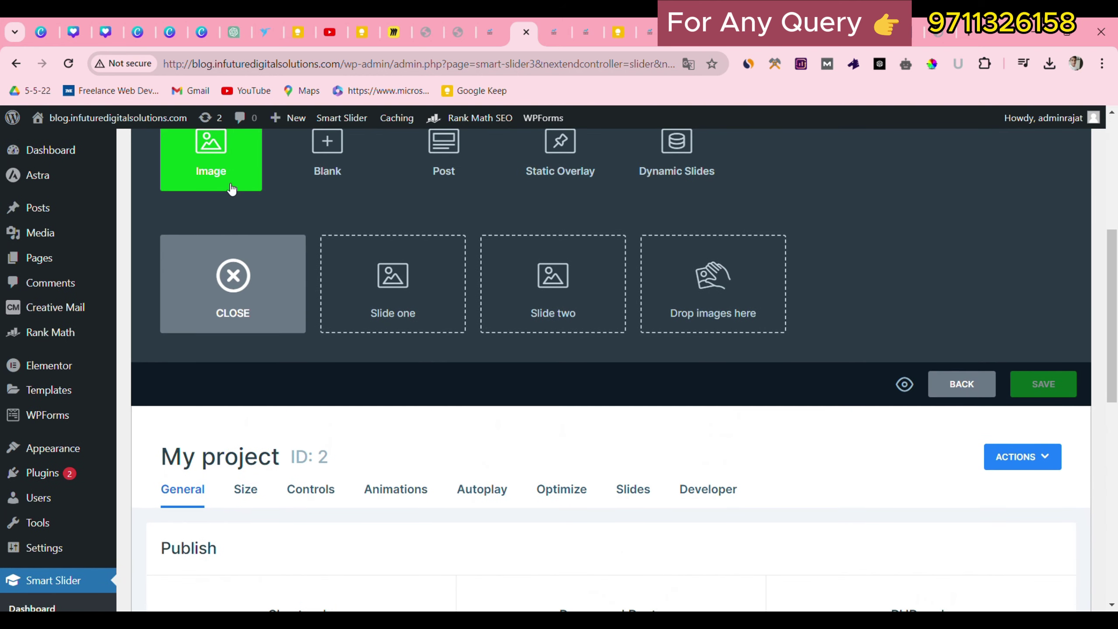
click(232, 190)
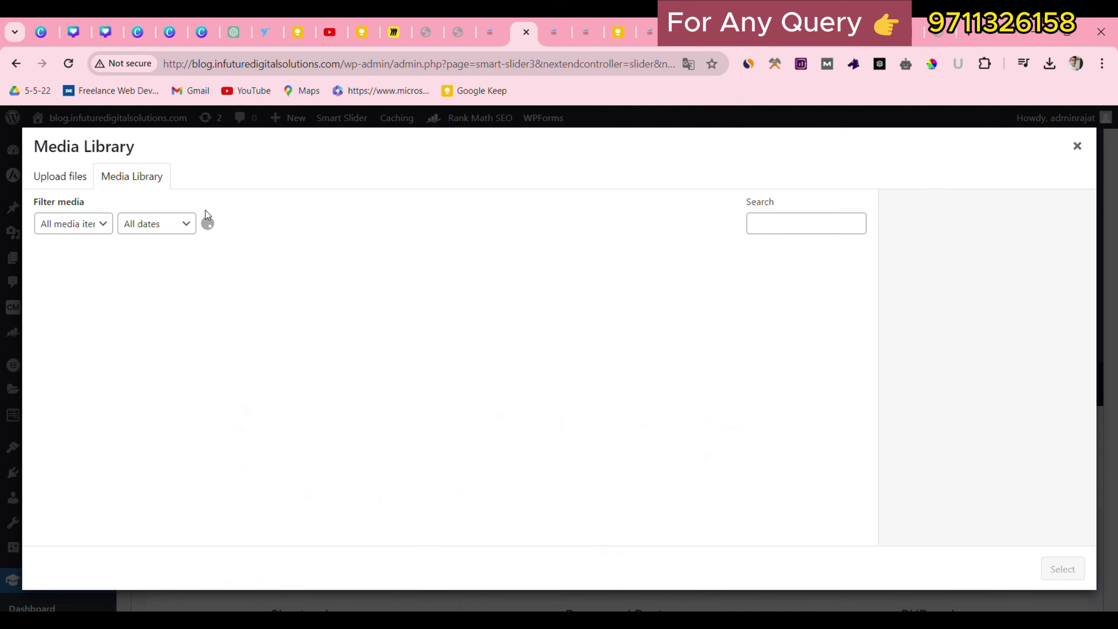
click(60, 176)
click(536, 377)
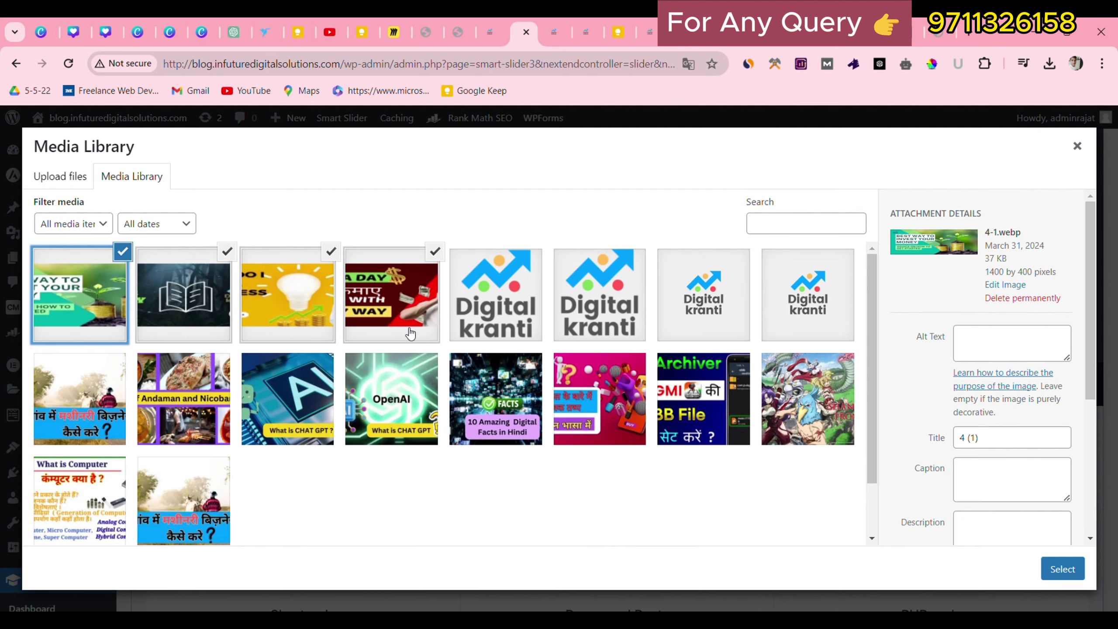
click(1063, 569)
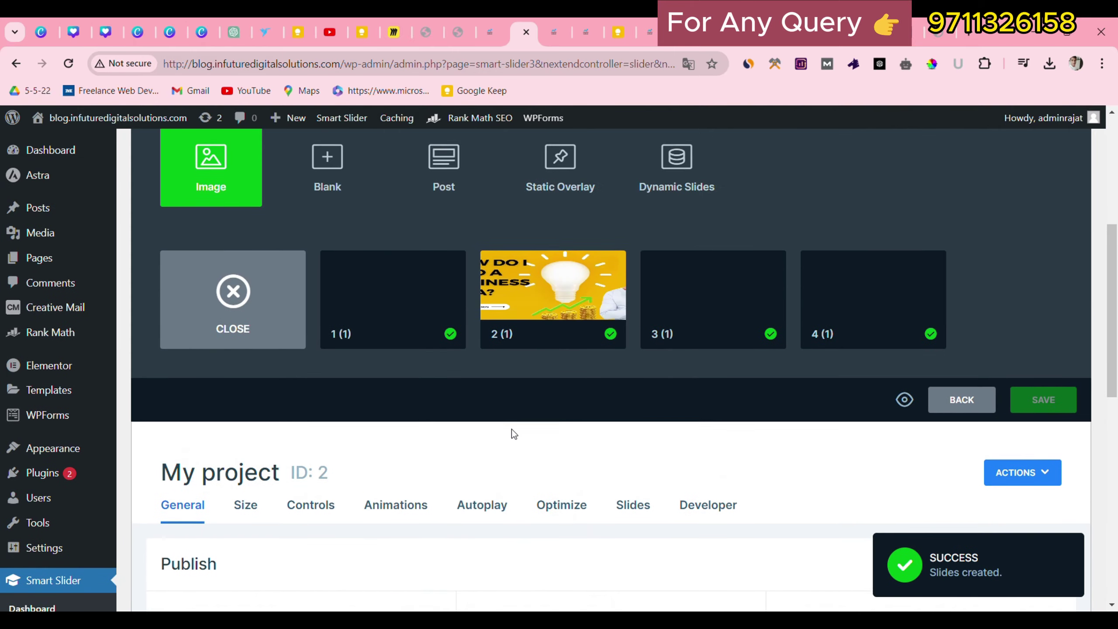
Review the slider's Size settings without changing them.
scroll(218, 505, down, 1)
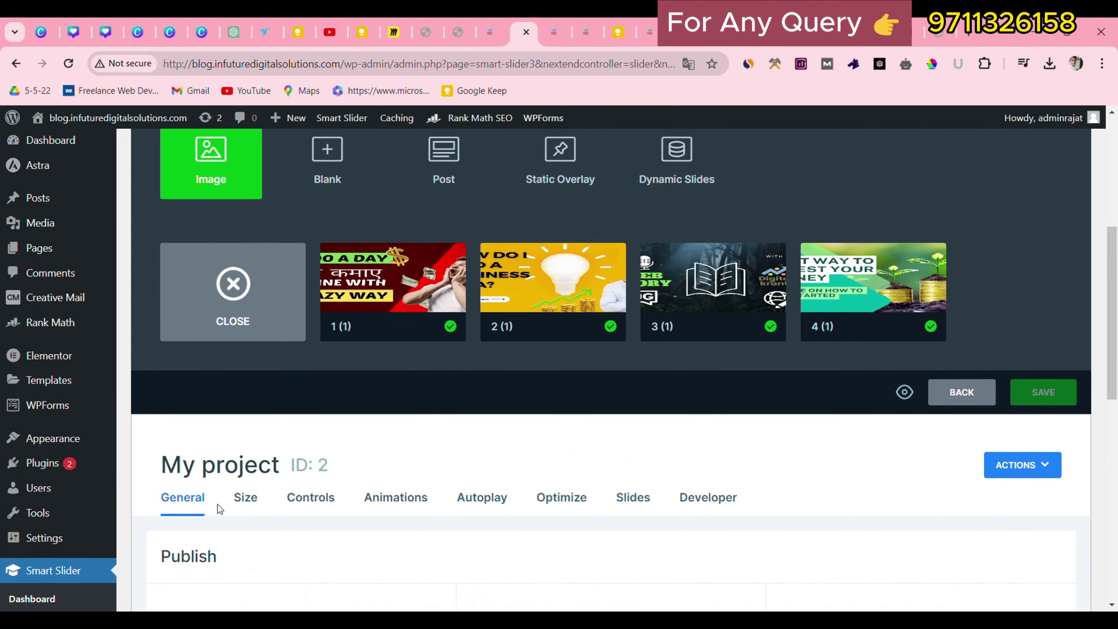
scroll(217, 504, down, 5)
scroll(298, 489, down, 4)
scroll(266, 399, up, 2)
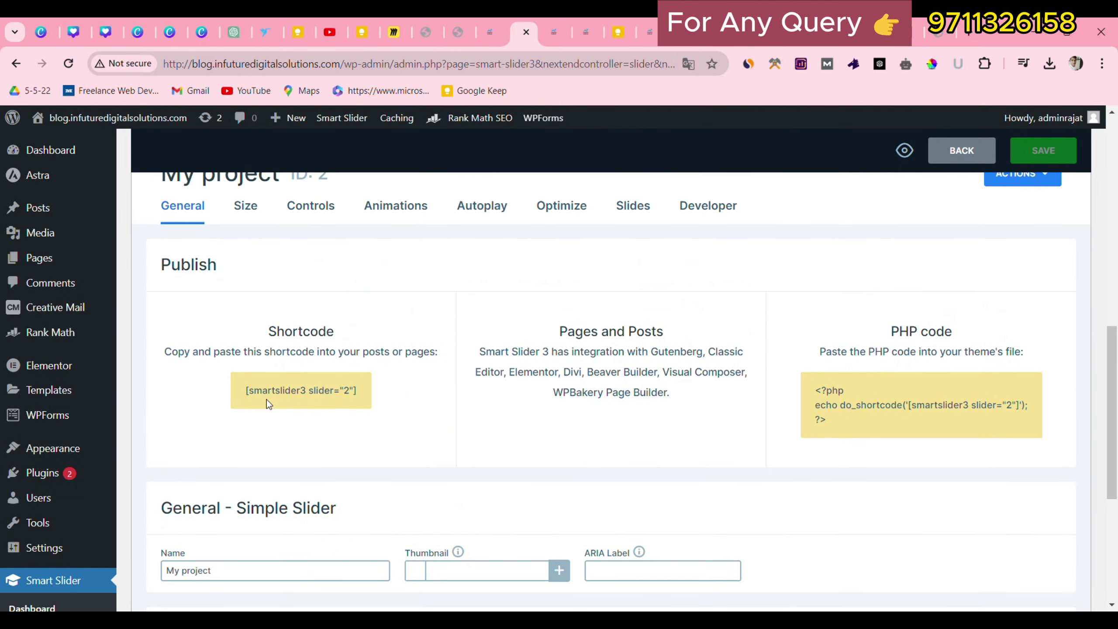
click(245, 206)
scroll(229, 278, down, 1)
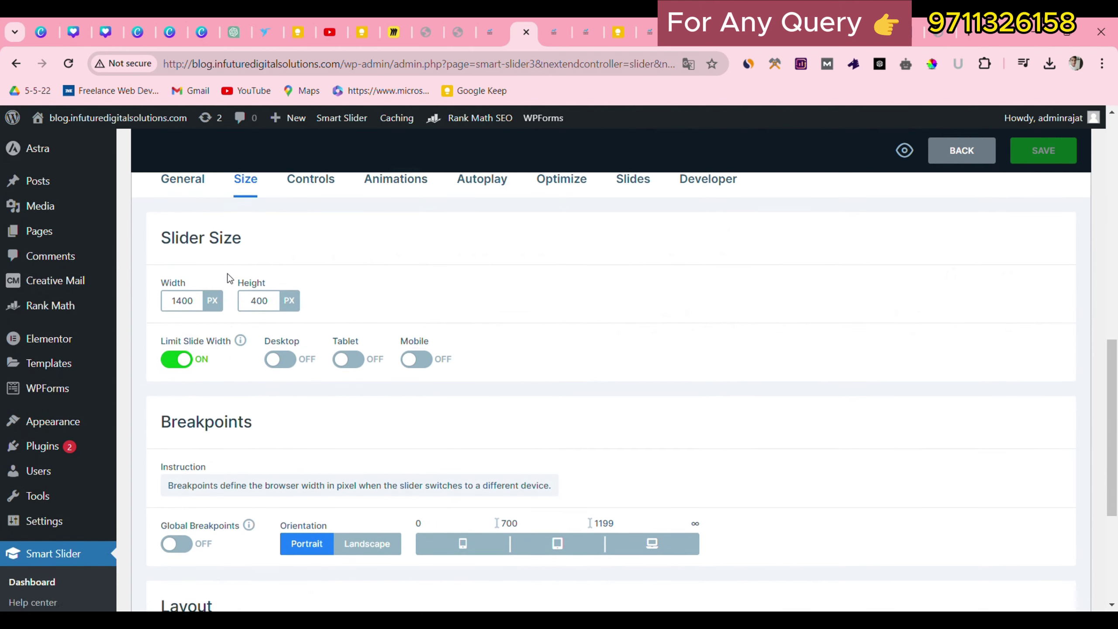
scroll(230, 278, down, 1)
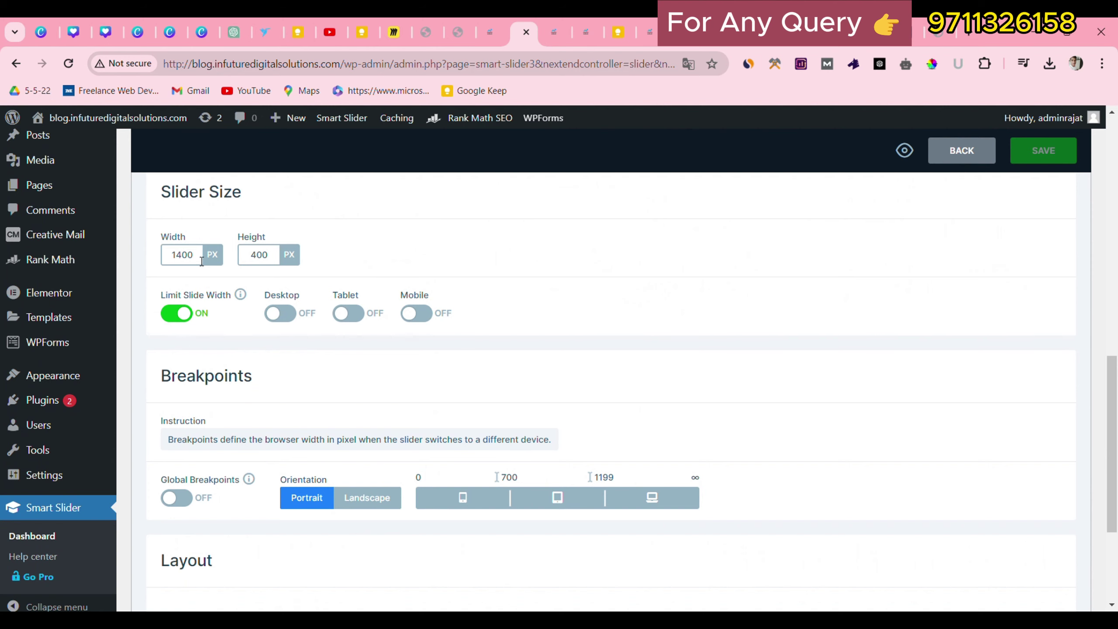
scroll(261, 359, down, 4)
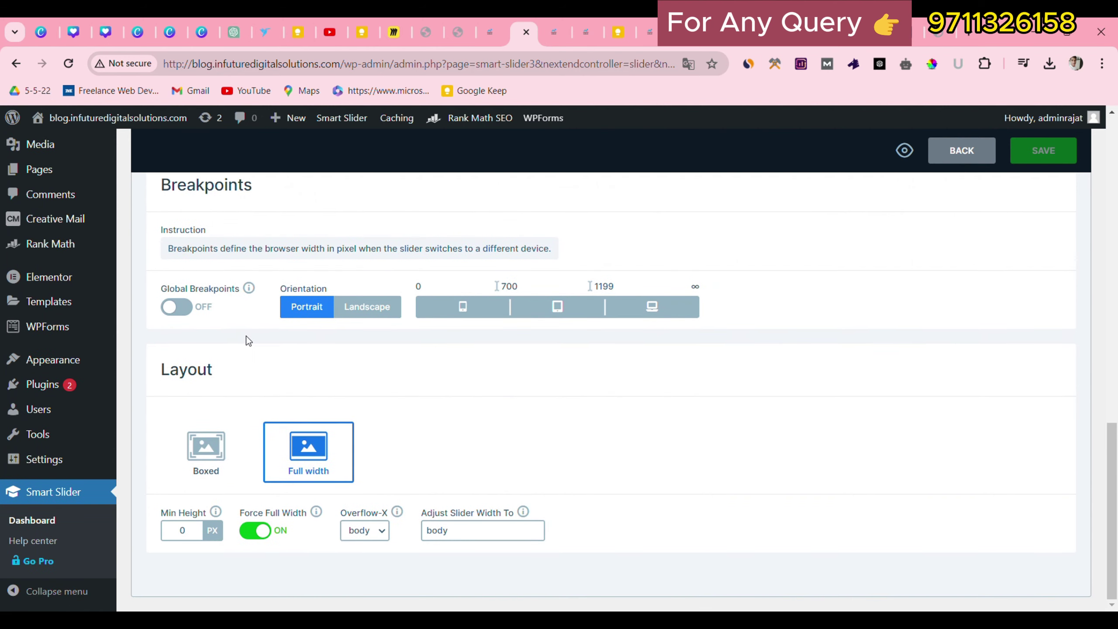
scroll(306, 436, up, 6)
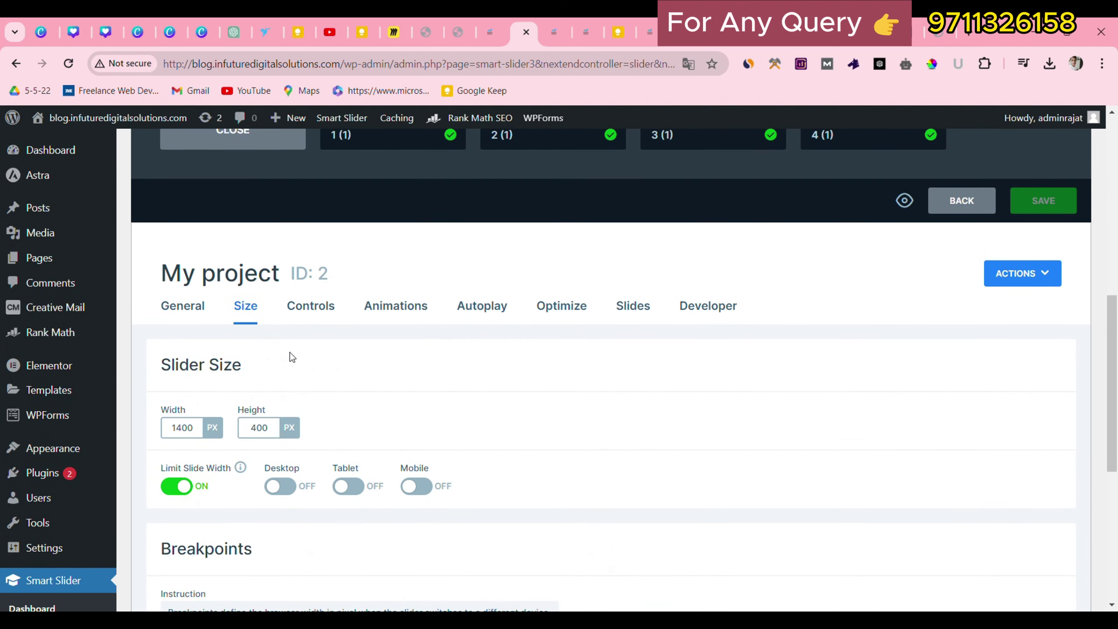
In Controls, toggle Arrow off and back on and Shadow on and back off.
click(311, 305)
scroll(261, 451, down, 2)
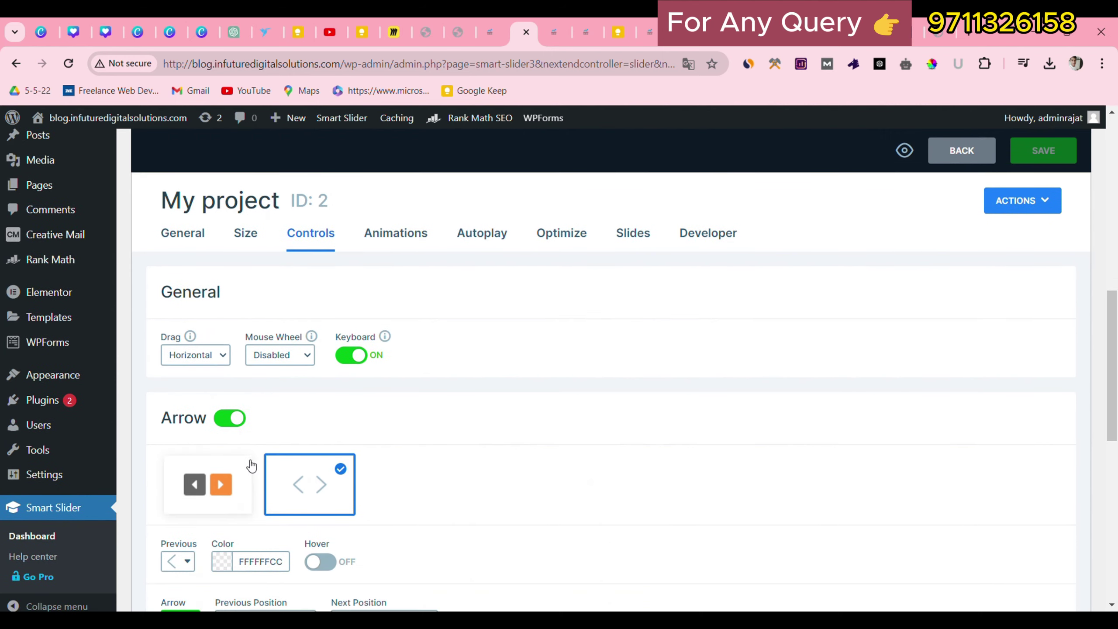
click(236, 418)
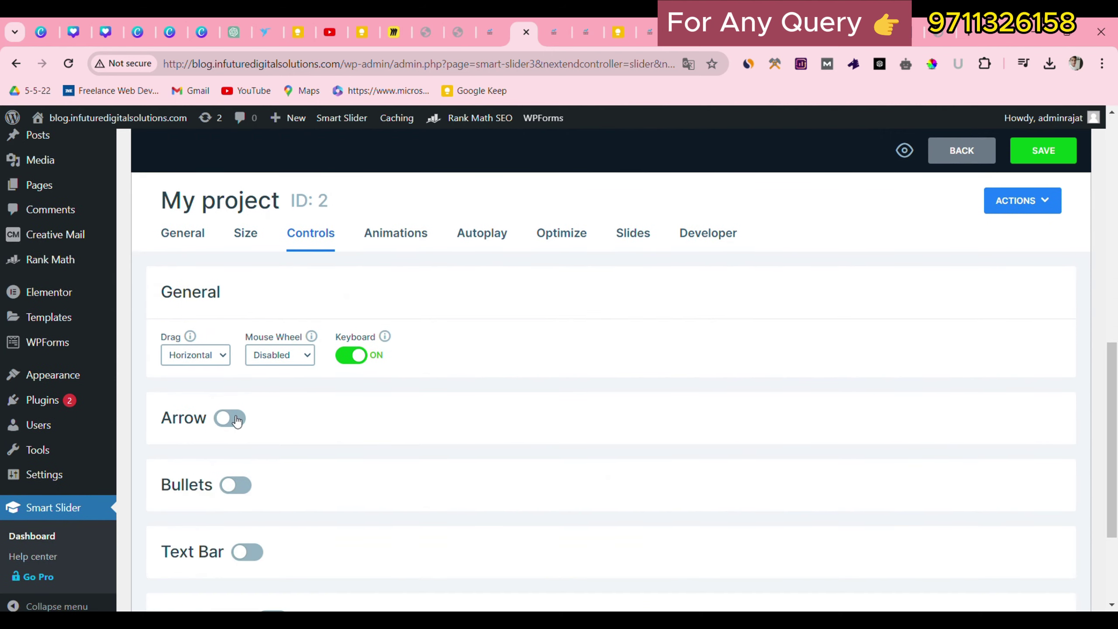
click(236, 418)
scroll(282, 436, down, 10)
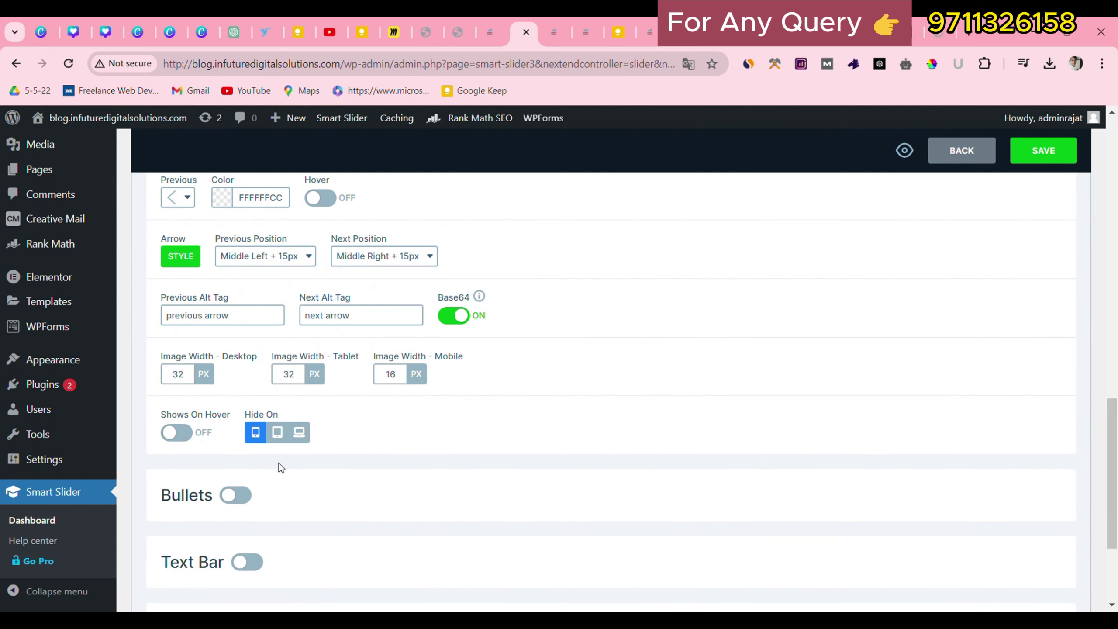
scroll(280, 452, down, 3)
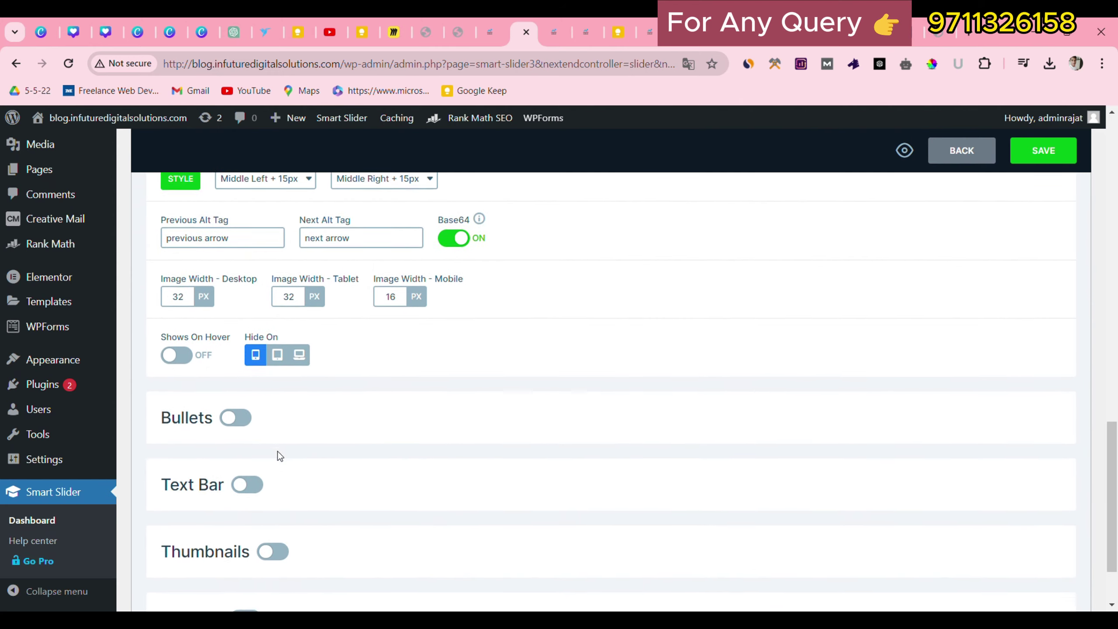
double_click(275, 479)
click(249, 526)
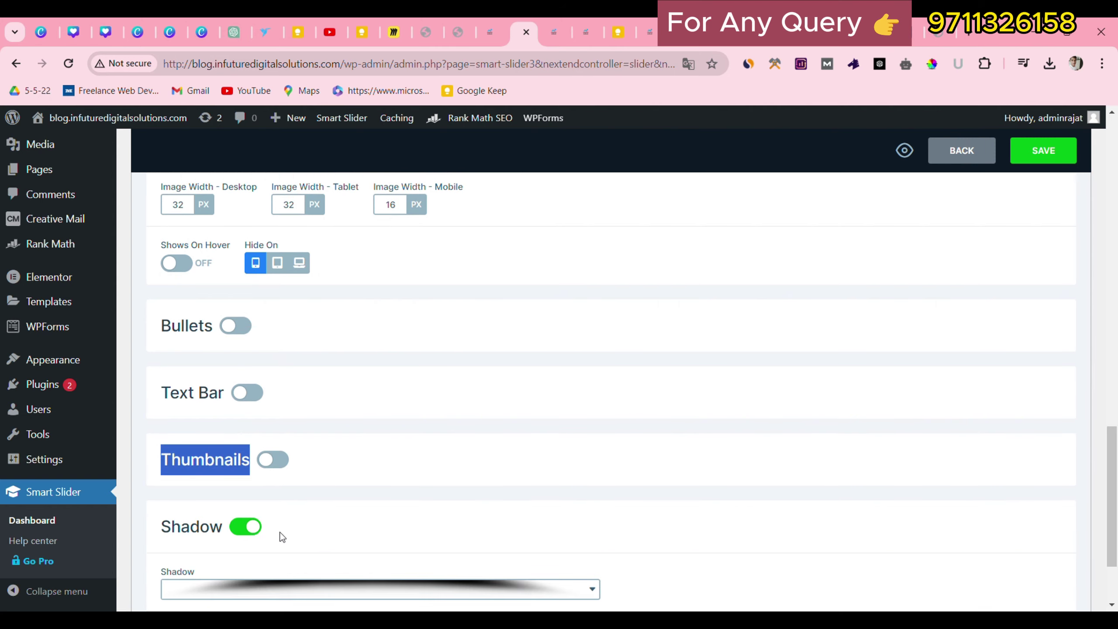
scroll(371, 513, down, 3)
click(245, 410)
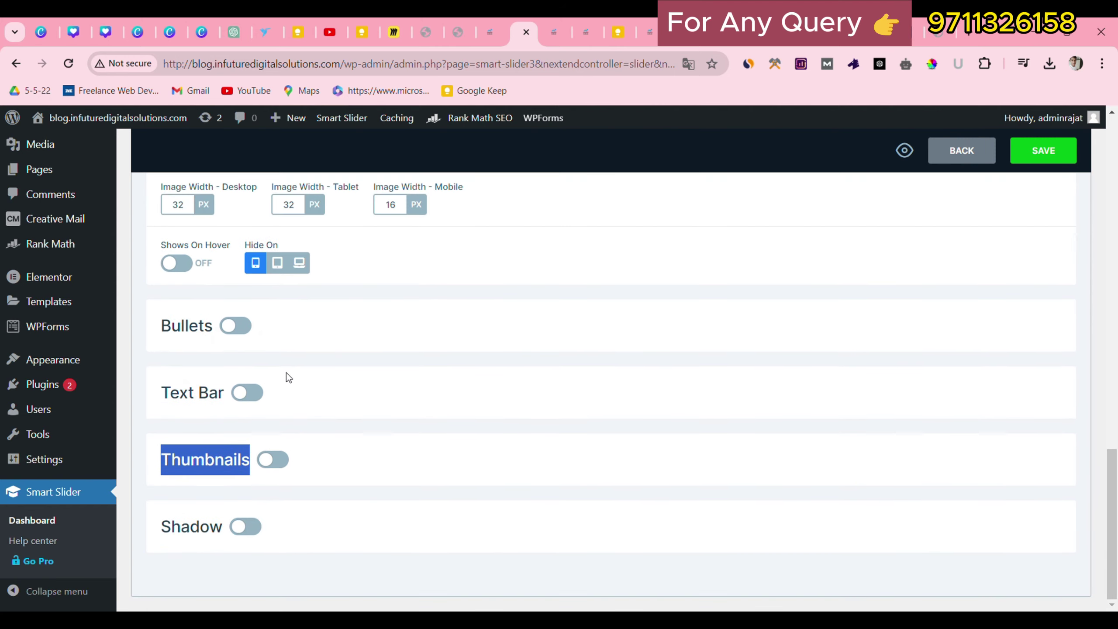
View the Animations settings: Horizontal main animation at 800 ms duration.
scroll(286, 372, up, 3)
scroll(298, 342, up, 10)
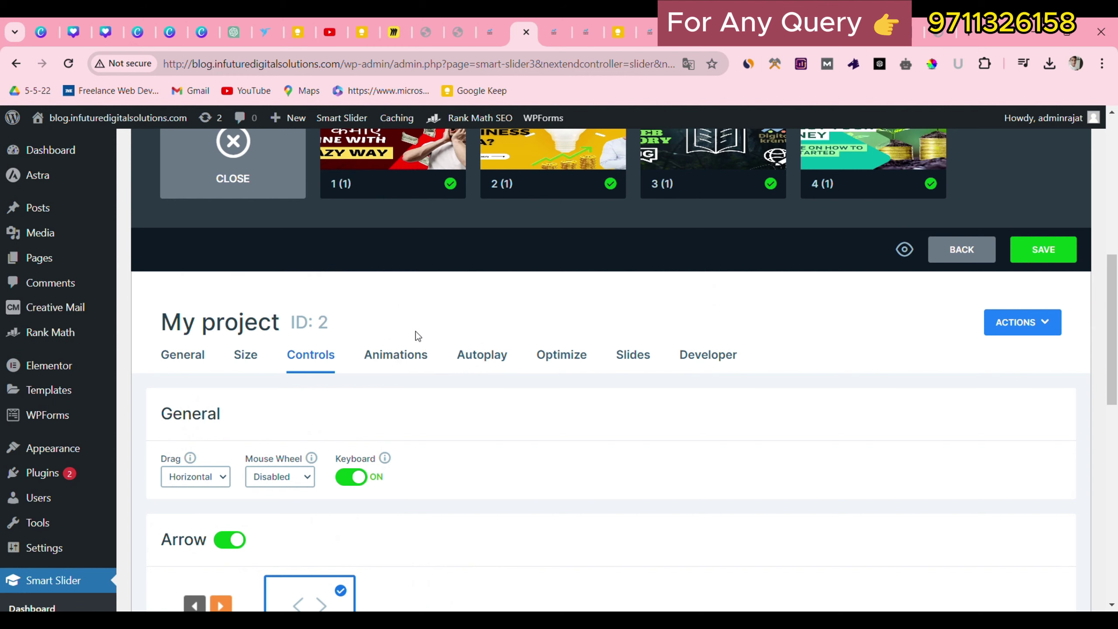
click(395, 355)
scroll(395, 376, down, 2)
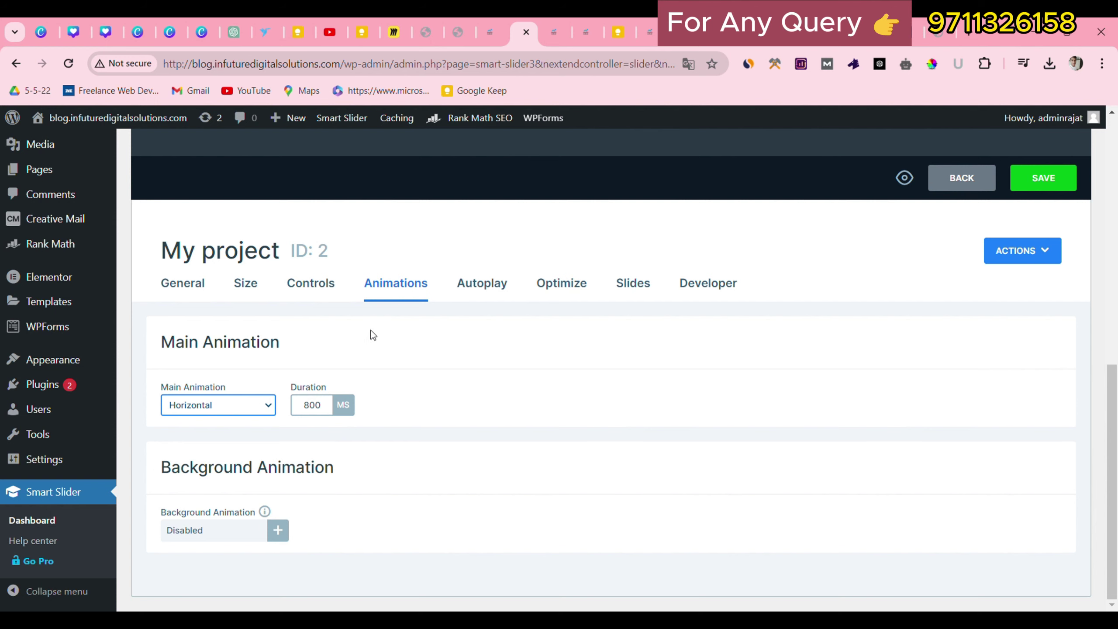
Enable autoplay with a 4000 ms slide duration, leaving the play/pause button off.
click(486, 281)
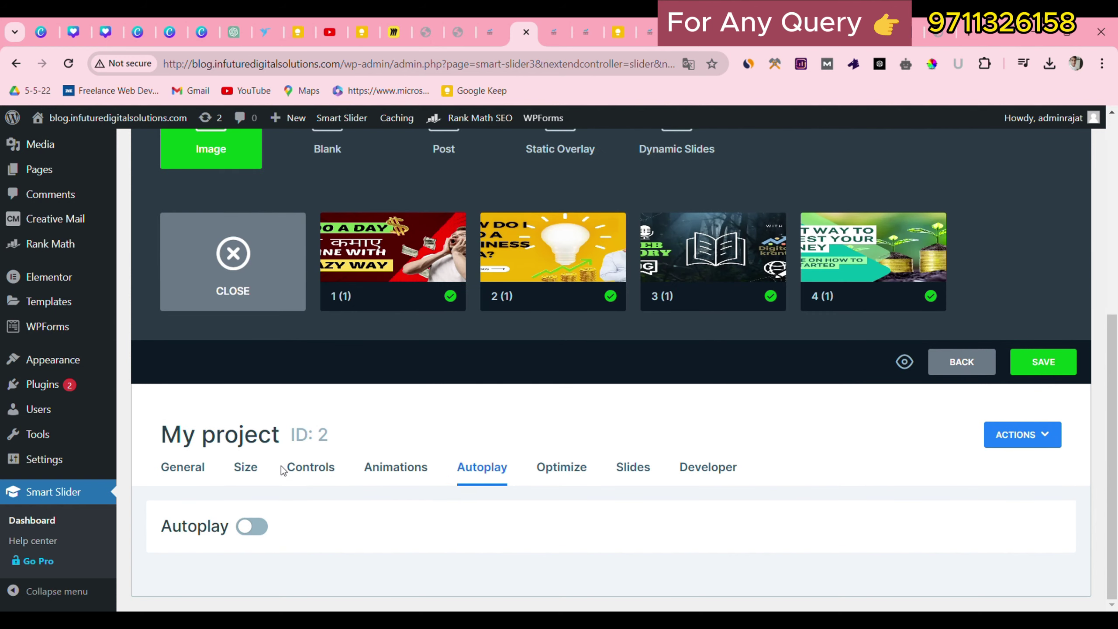
click(259, 527)
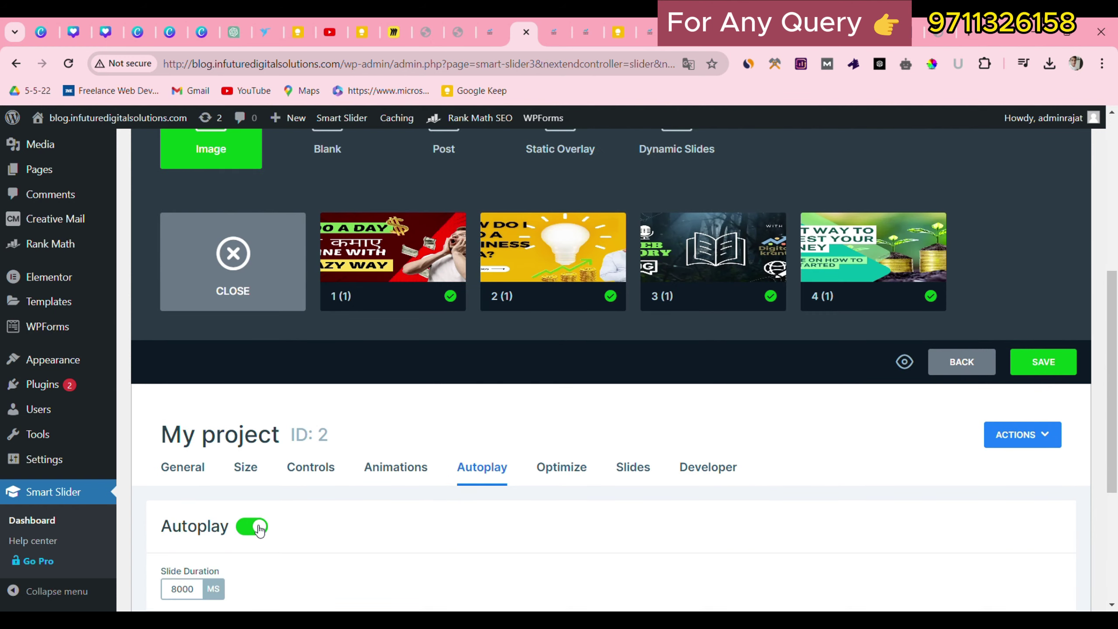
scroll(259, 528, down, 3)
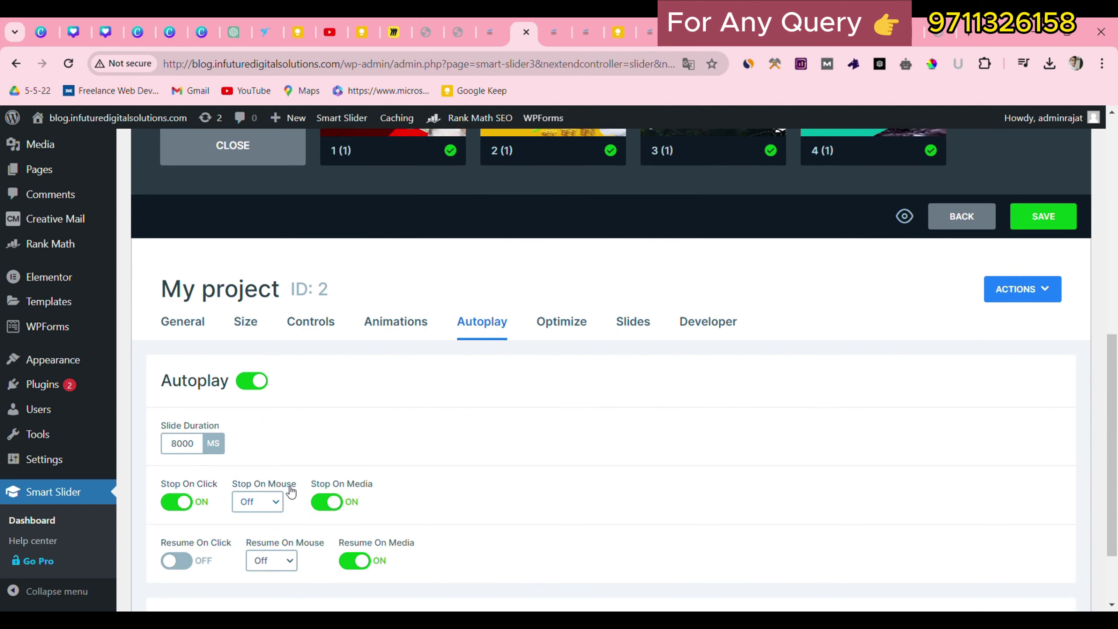
click(183, 452)
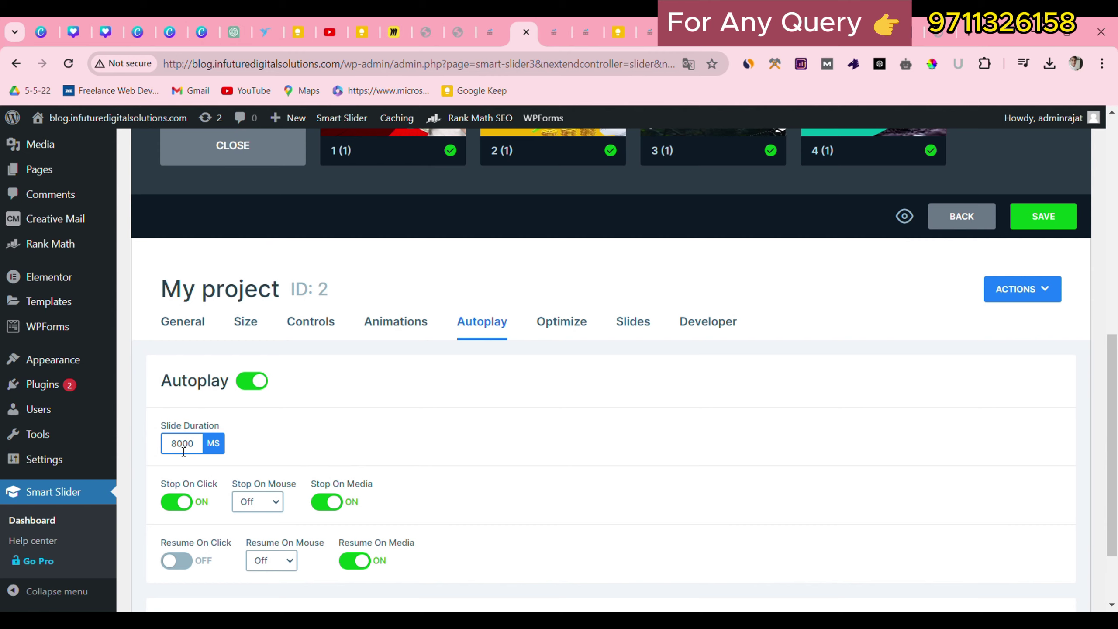
key(BackSpace)
text(4)
scroll(292, 545, down, 2)
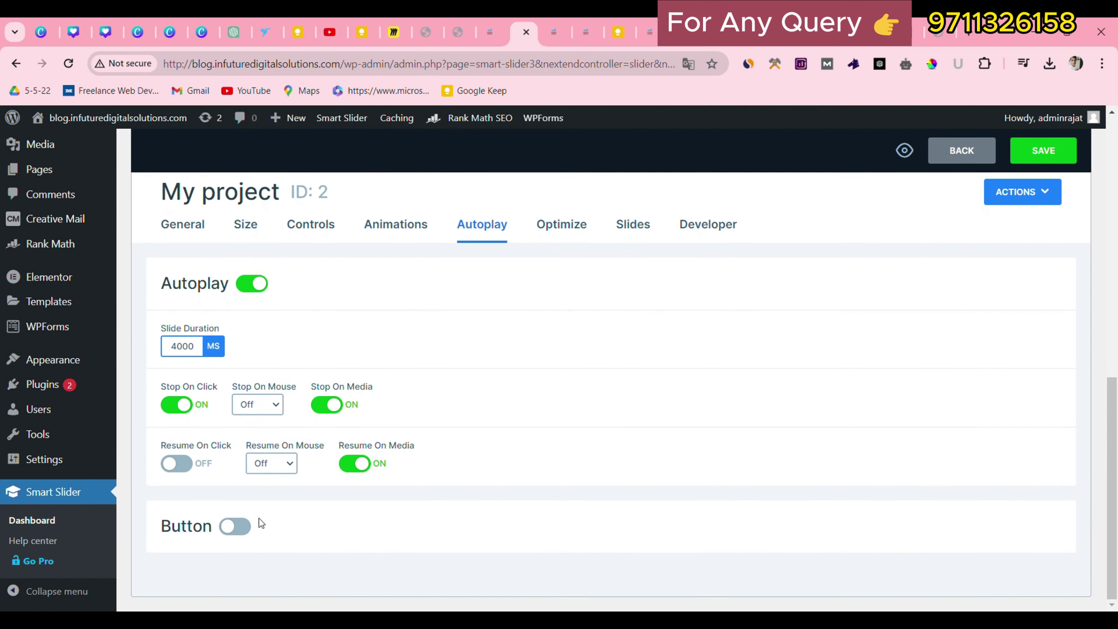
click(233, 524)
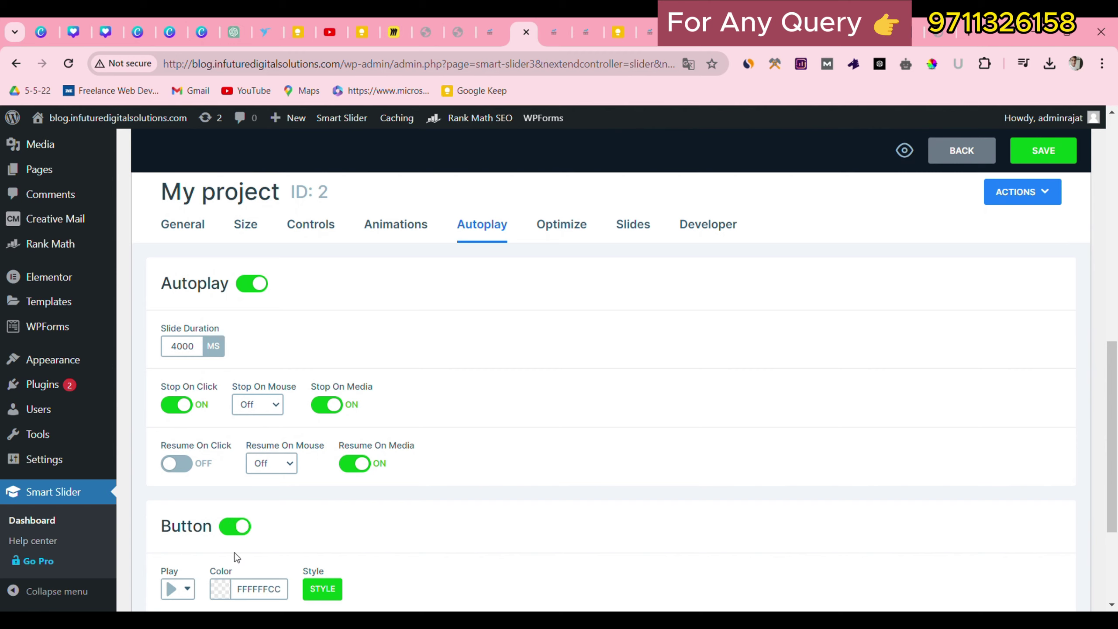
click(238, 528)
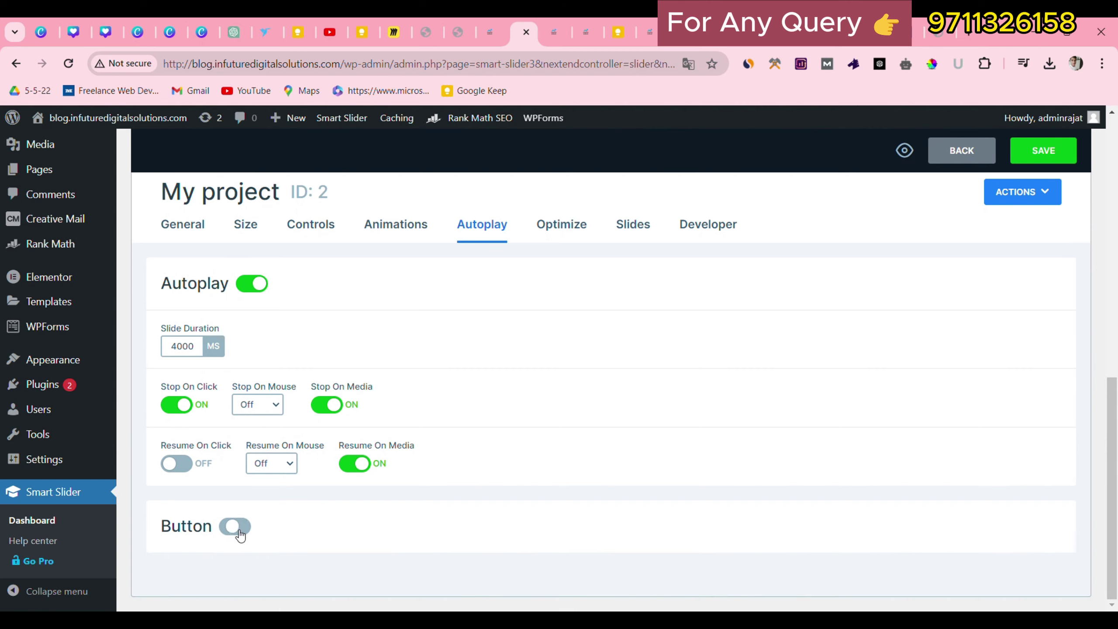
Look over the Optimize, Slides and Developer tabs, then return to General.
click(567, 225)
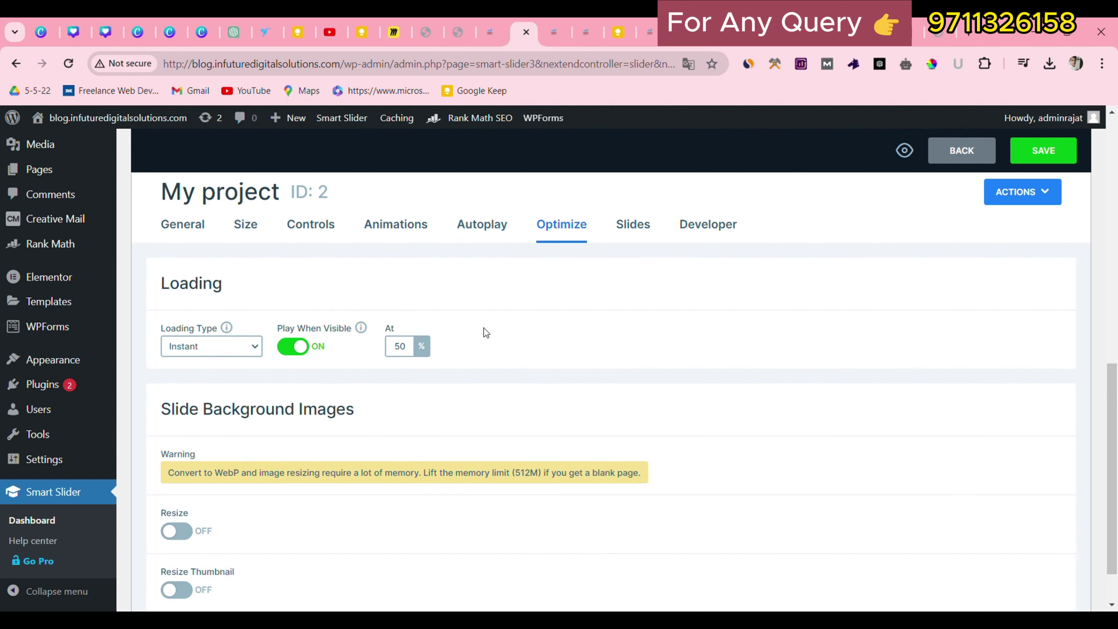
click(640, 226)
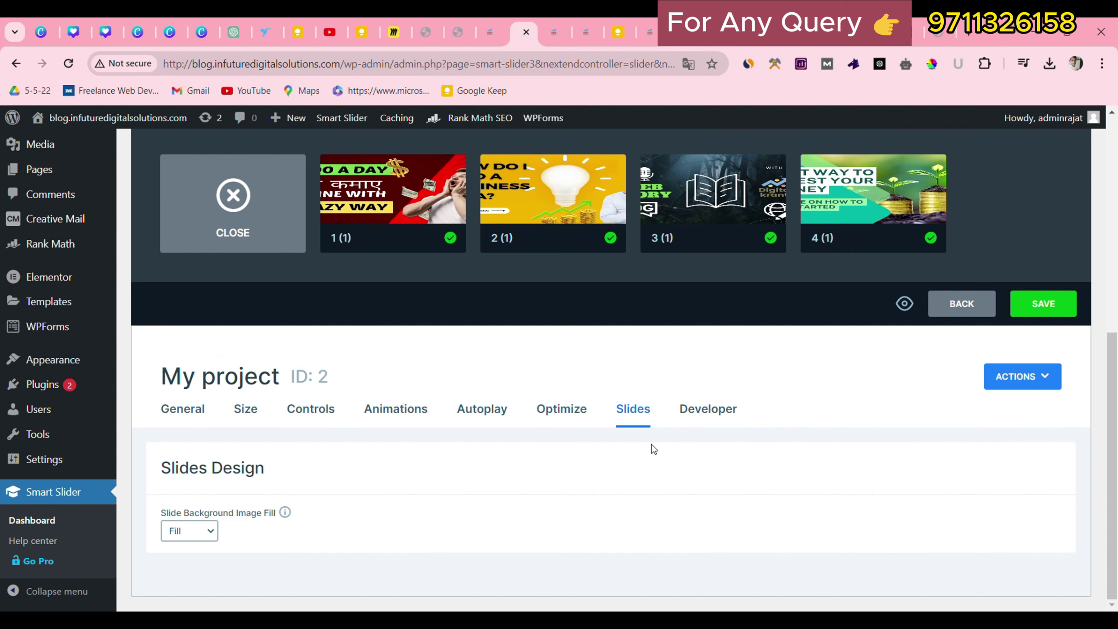
click(695, 412)
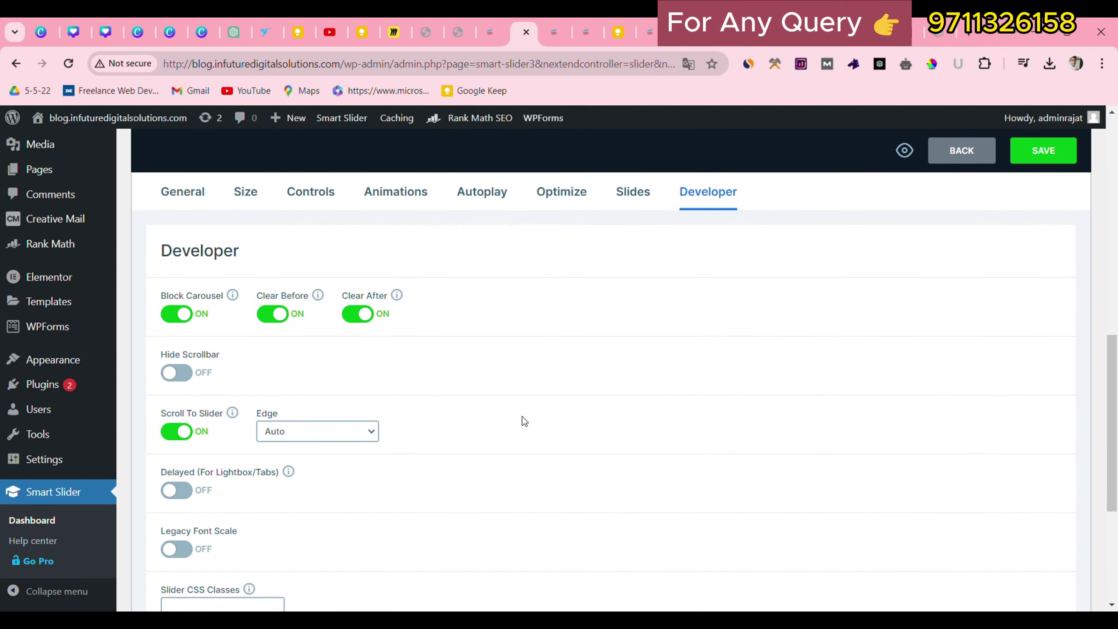
scroll(524, 421, up, 8)
click(176, 551)
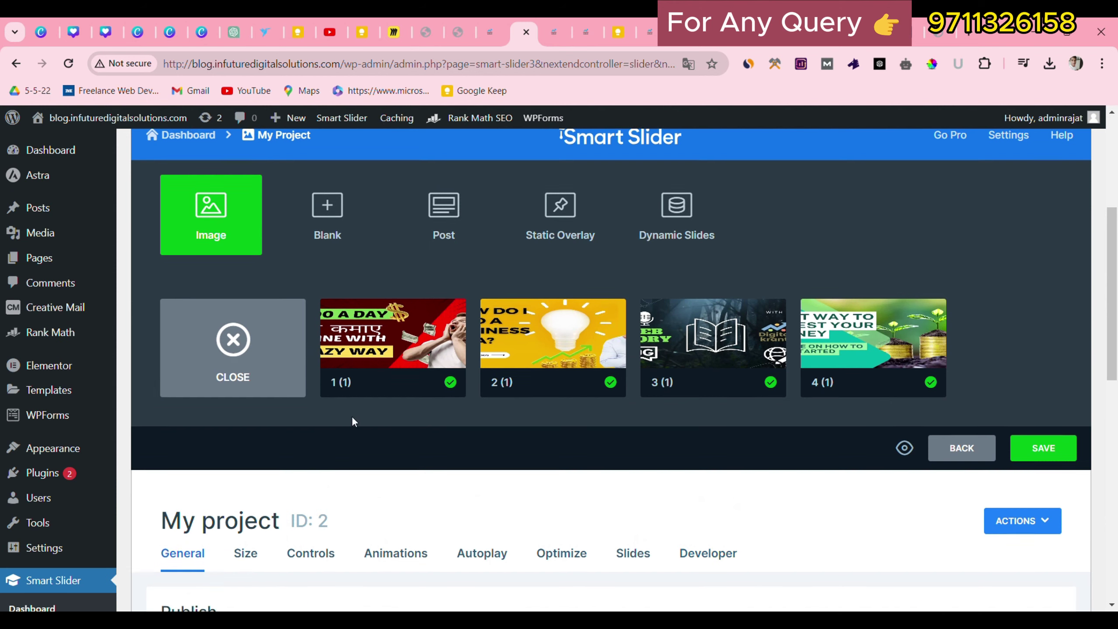
Save the My project slider settings from the Actions menu.
scroll(352, 421, down, 10)
scroll(352, 419, up, 8)
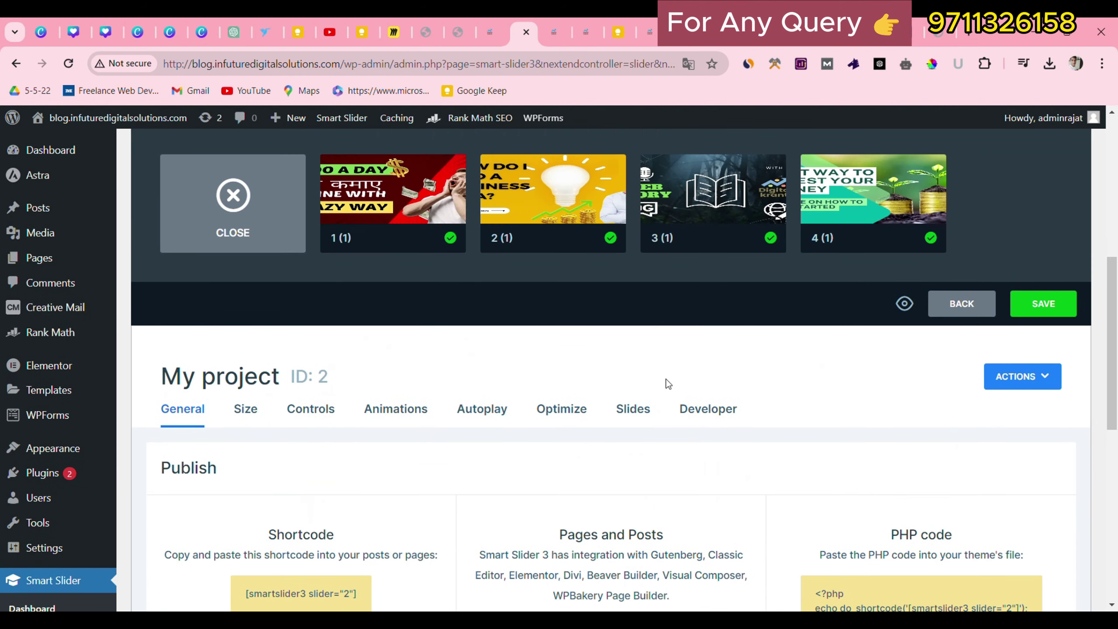
click(1025, 388)
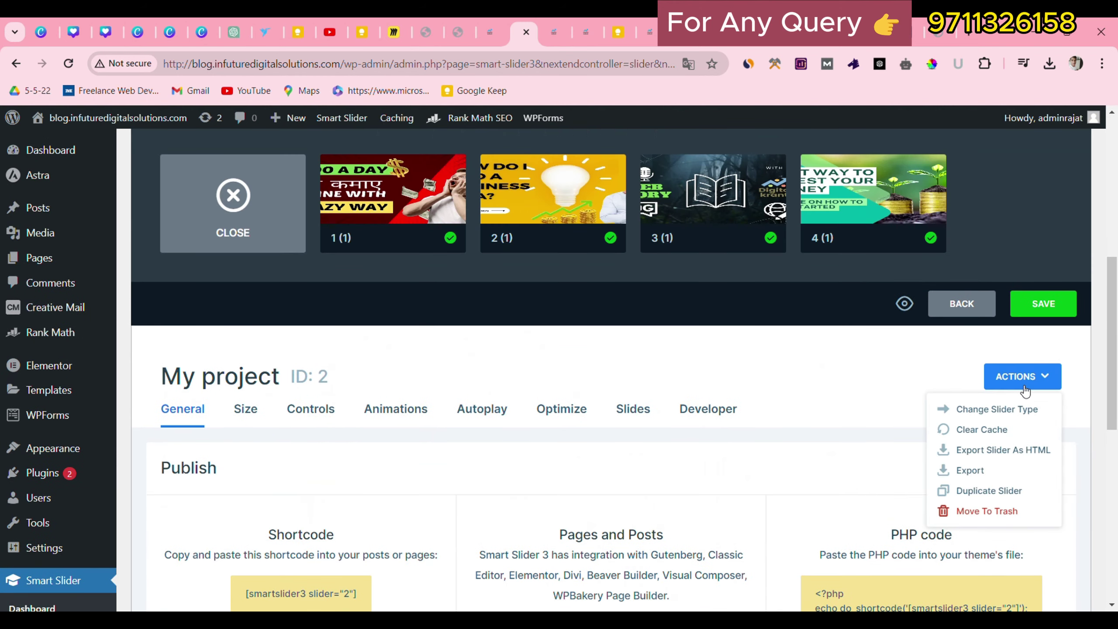
click(1054, 309)
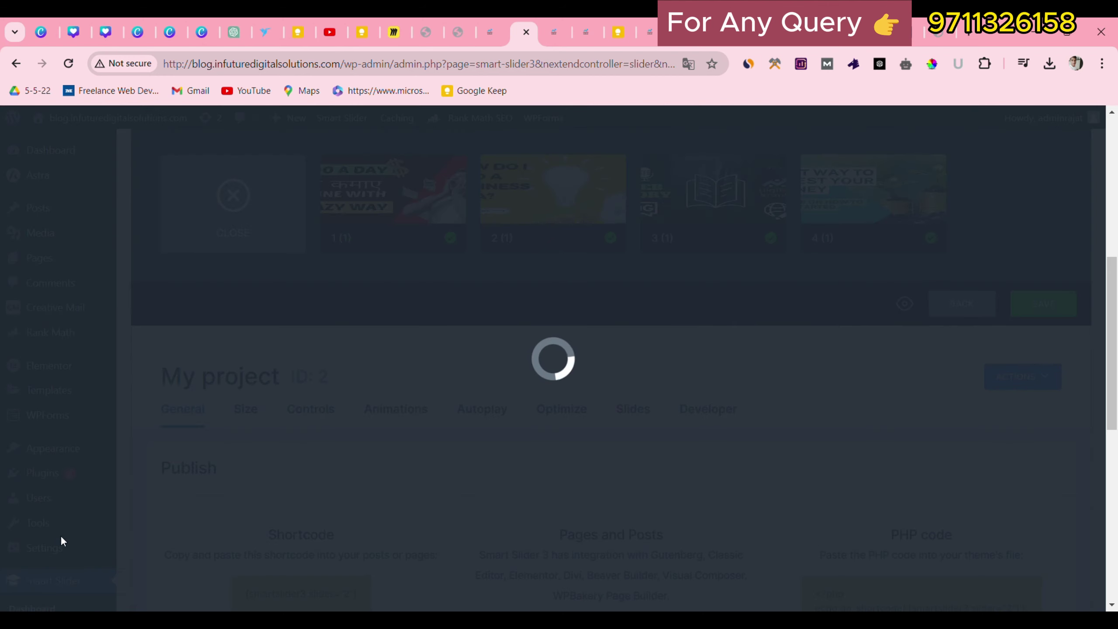
Select the full shortcode [smartslider3 slider="2"] under Publish for copying.
scroll(571, 379, down, 3)
scroll(572, 379, up, 5)
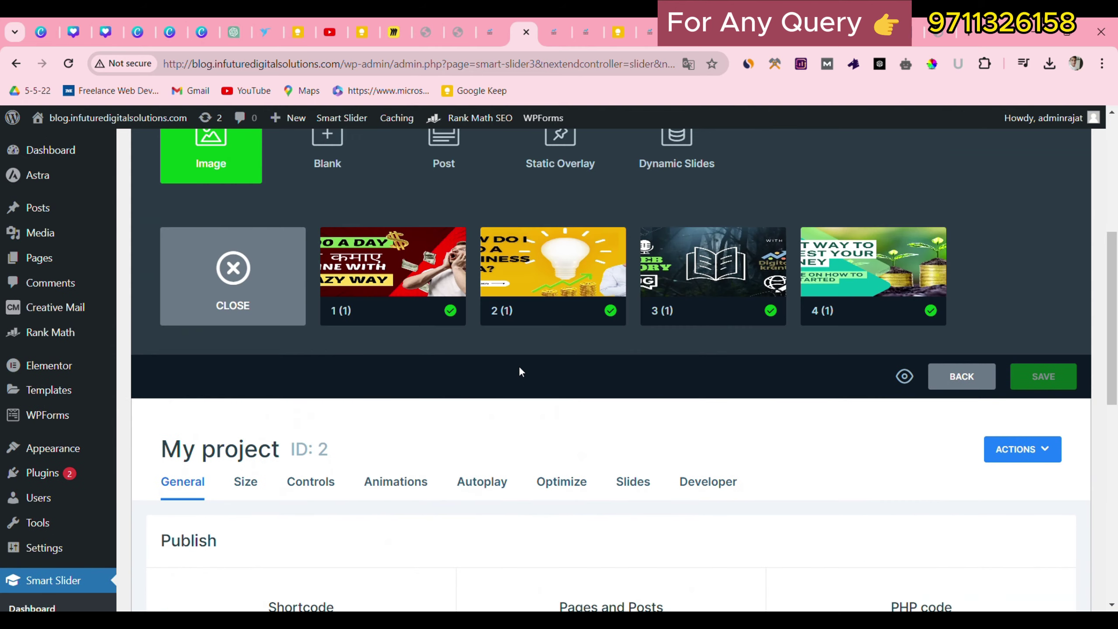
scroll(498, 384, down, 5)
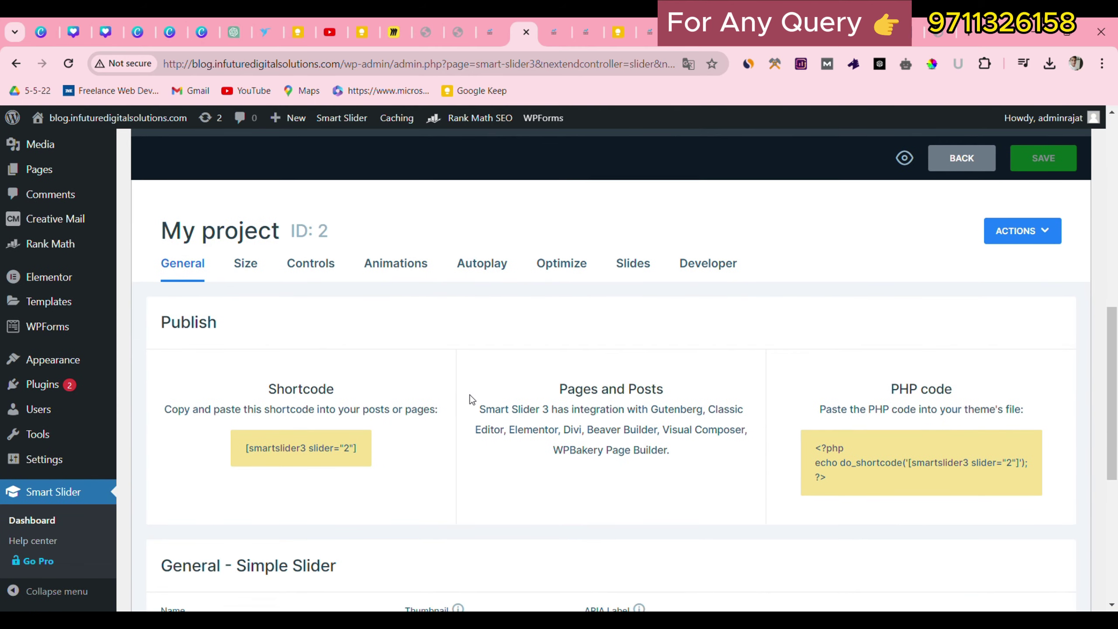
drag(241, 442, 359, 452)
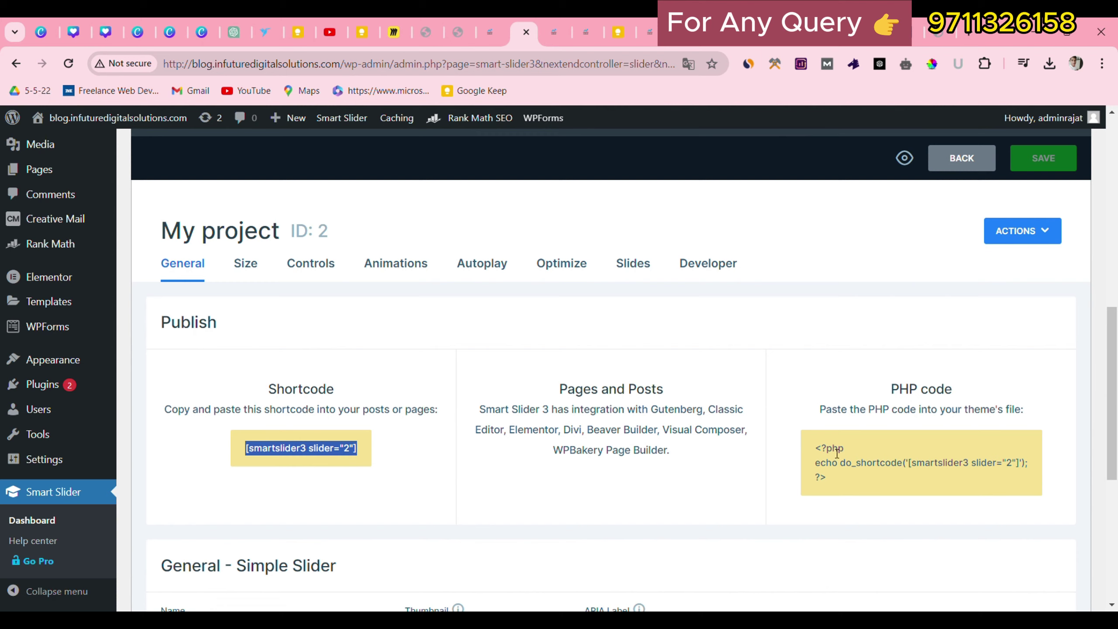
click(354, 458)
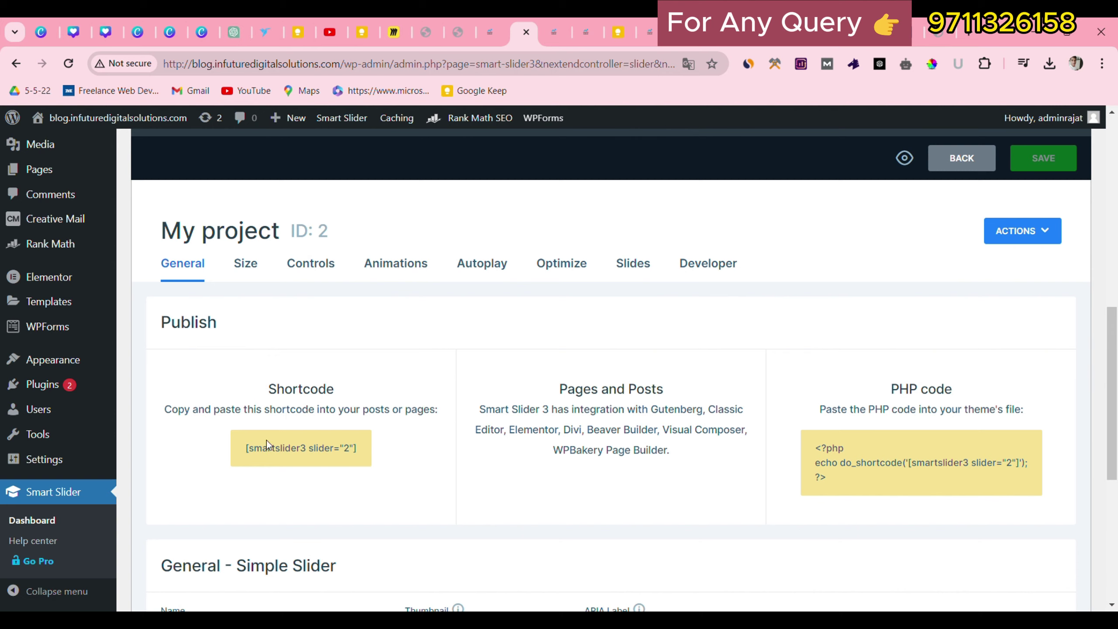
drag(245, 443, 319, 437)
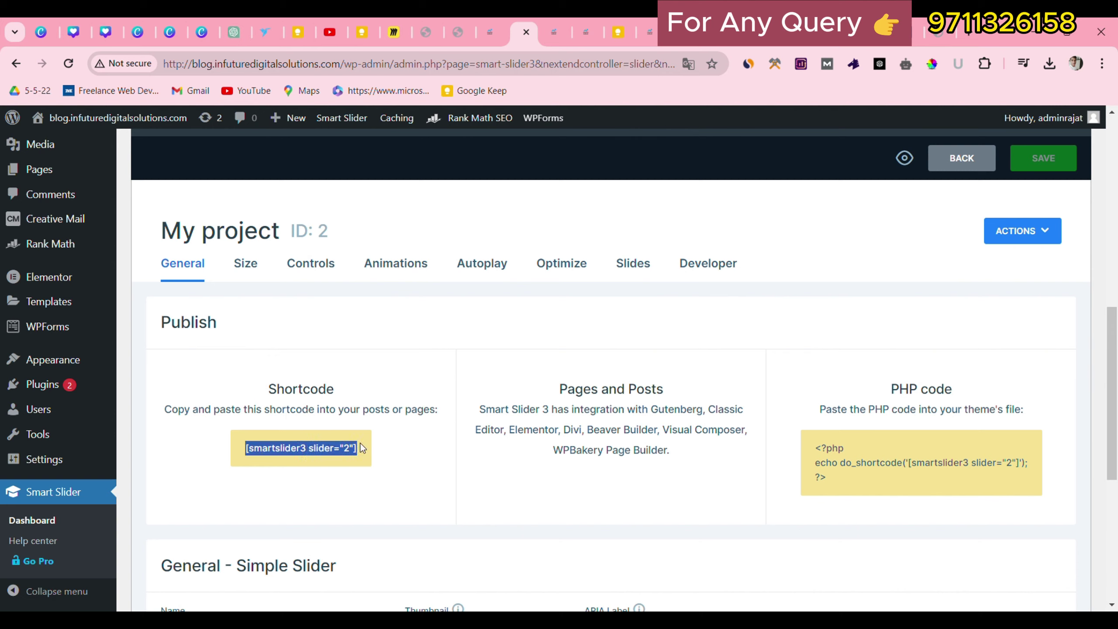
Open the Home page from the Pages list in Elementor.
click(555, 31)
scroll(209, 478, up, 4)
scroll(211, 397, down, 5)
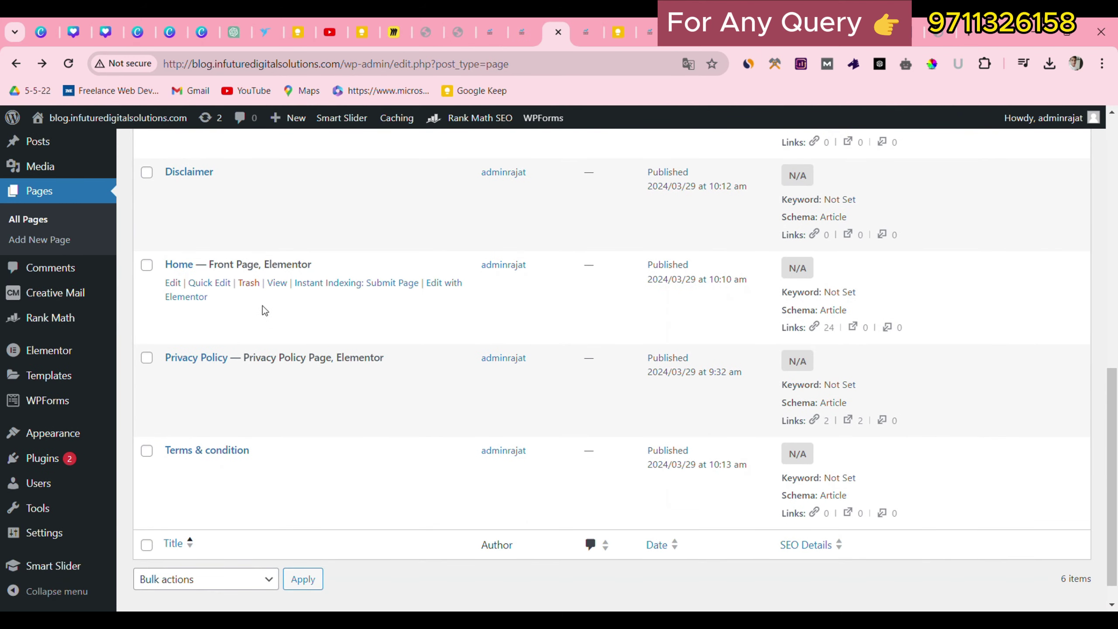
click(442, 284)
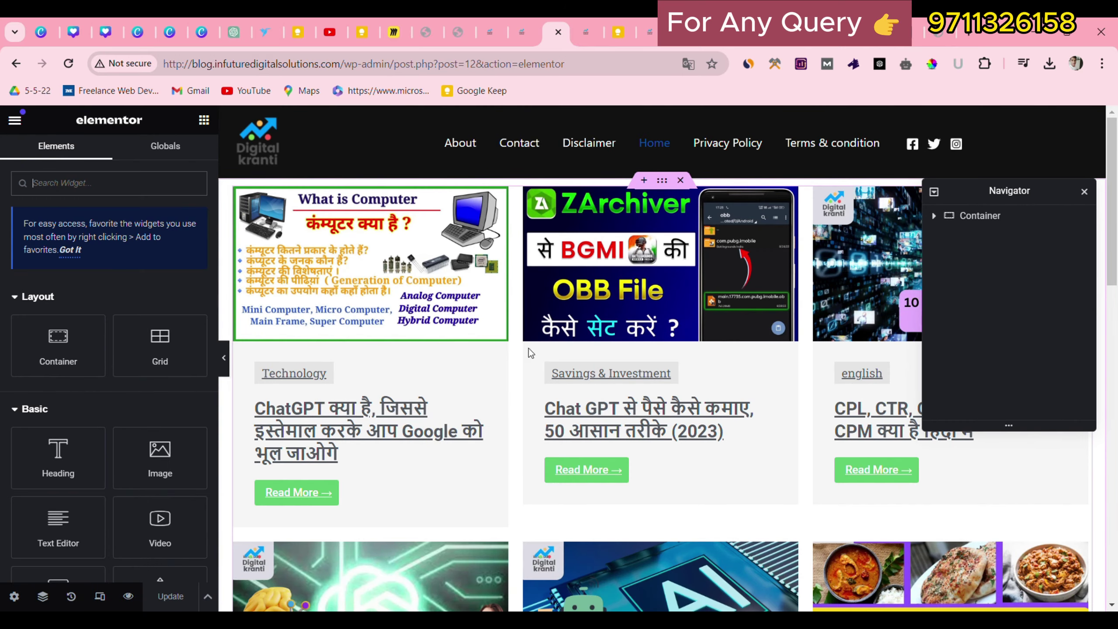
Add a single-column Flexbox container above the posts and drop a Shortcode widget into it.
click(642, 181)
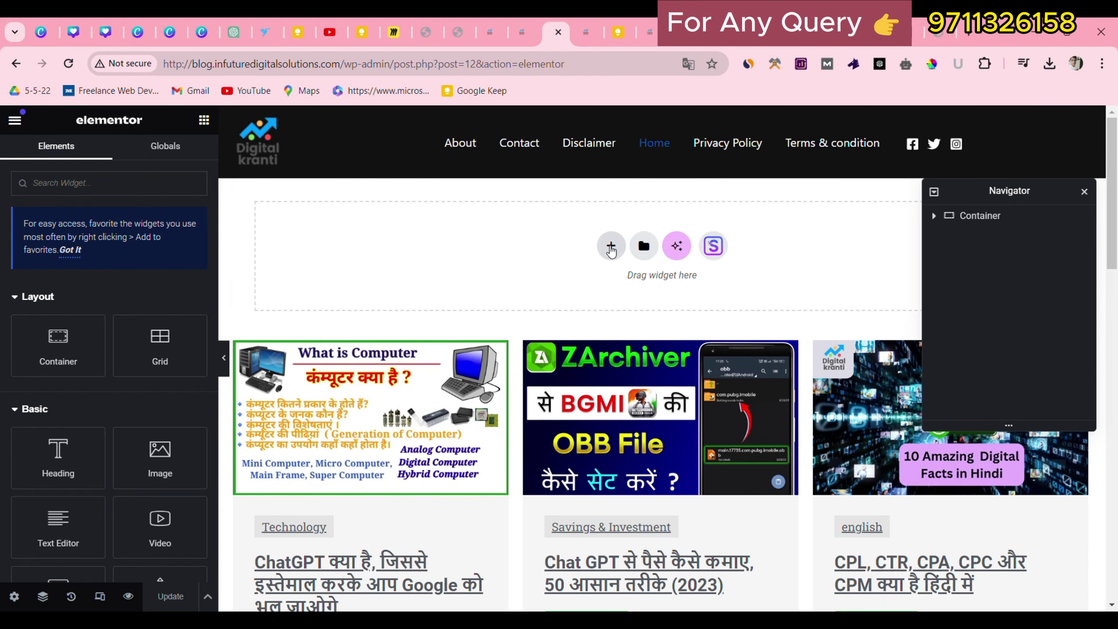
click(610, 247)
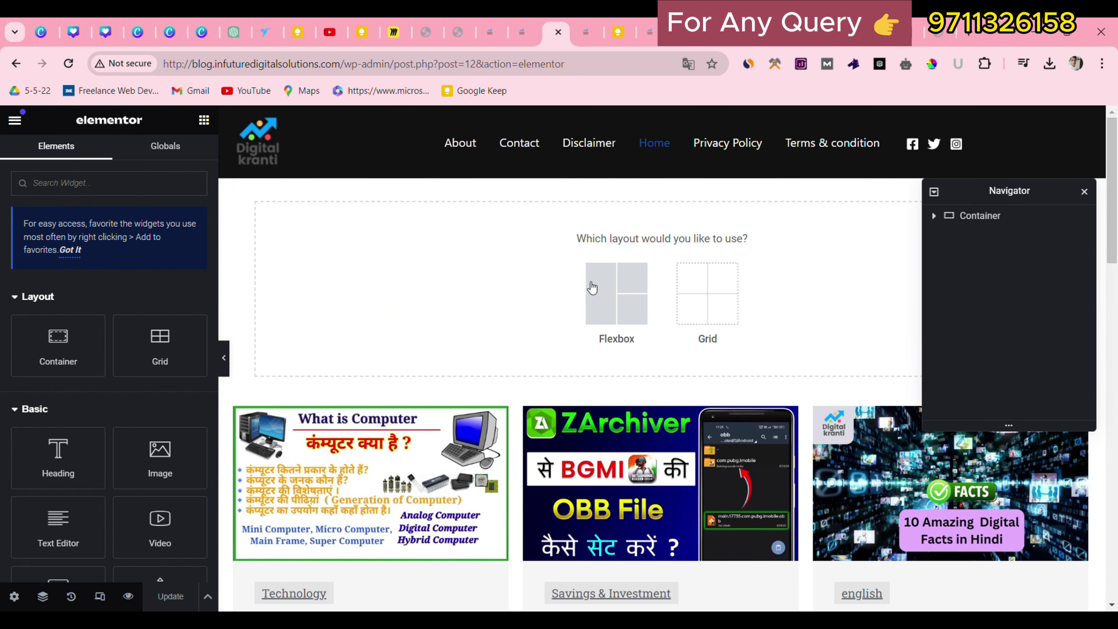
click(604, 289)
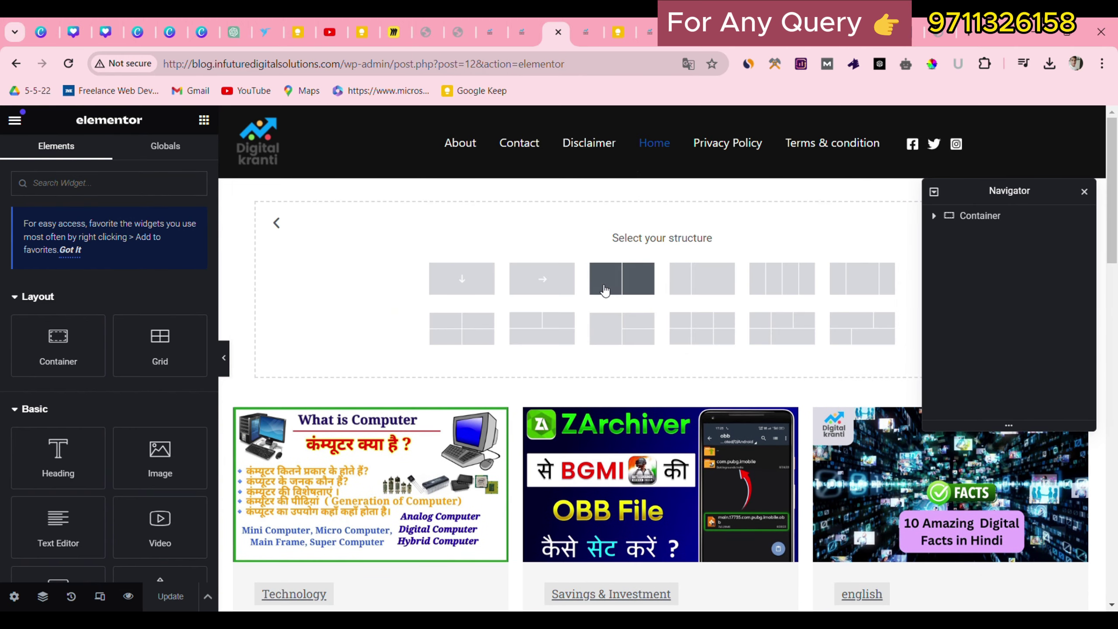
click(462, 279)
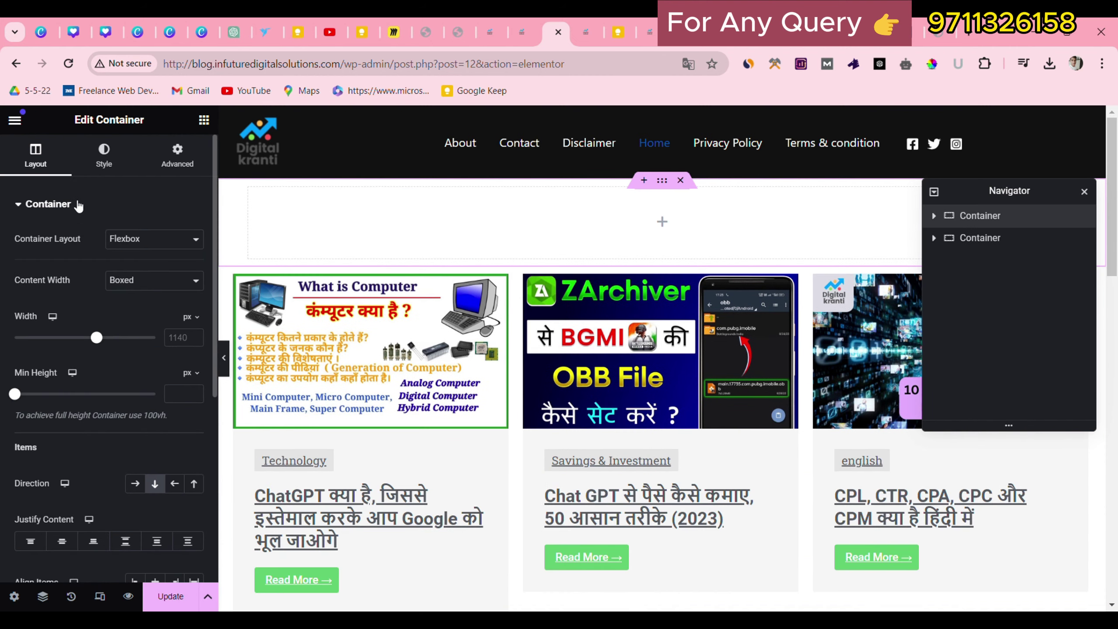
click(204, 119)
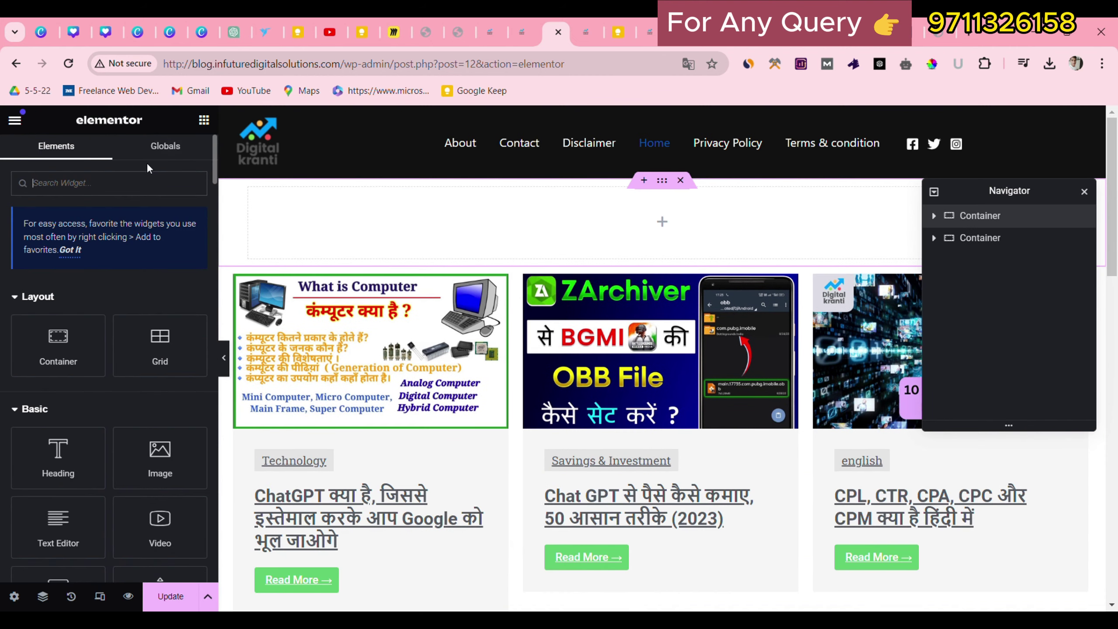
text(short)
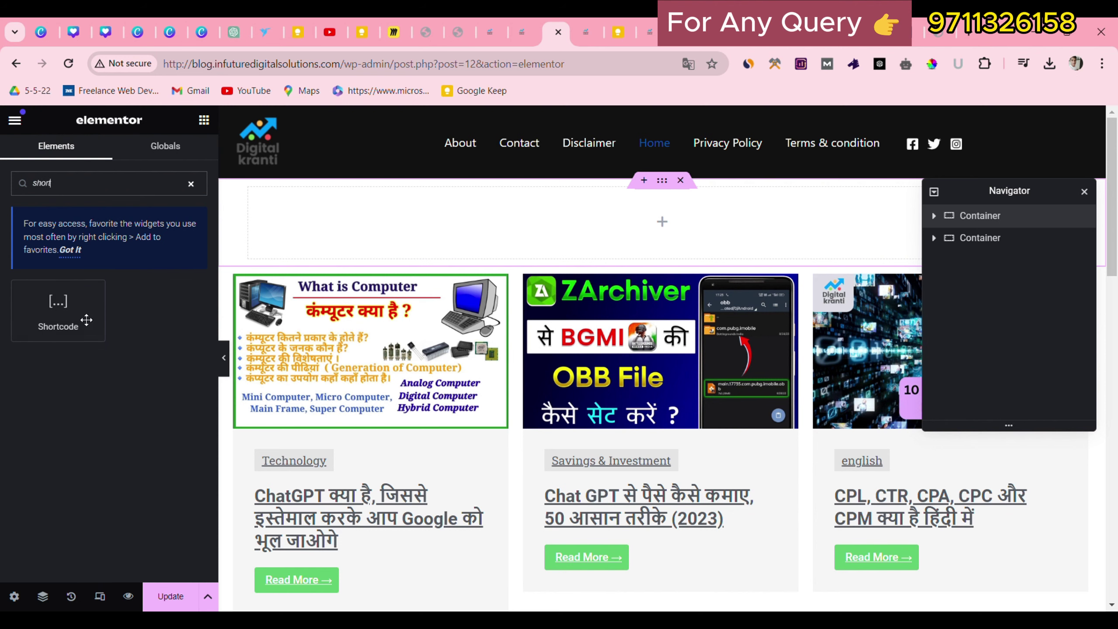
drag(82, 315, 518, 220)
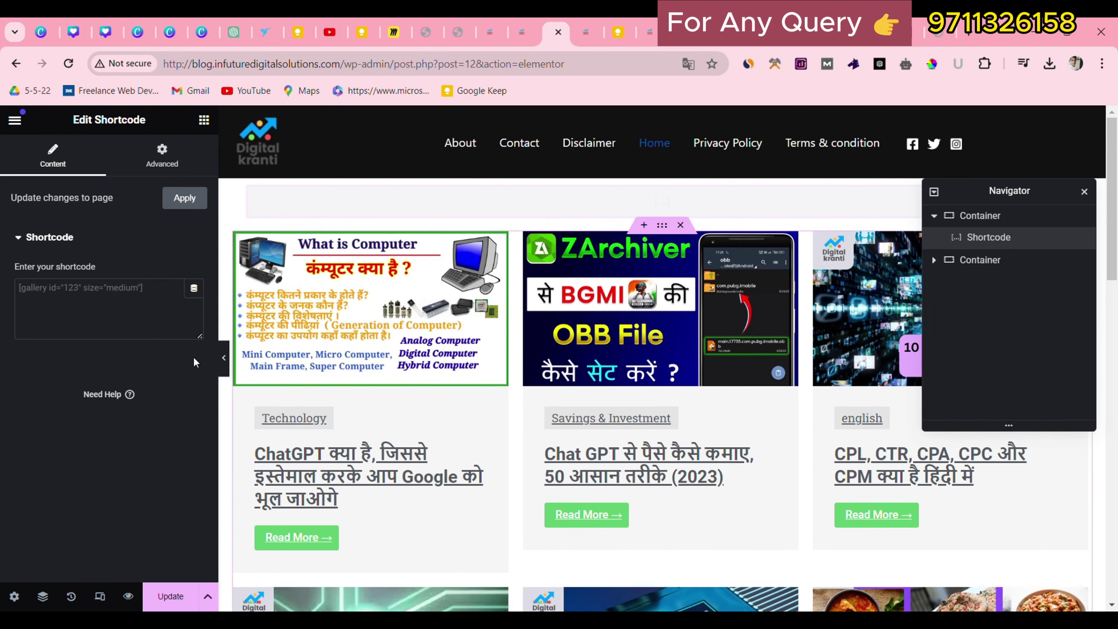
Paste [smartslider3 slider="2"] into the Shortcode widget and preview the slider.
click(528, 34)
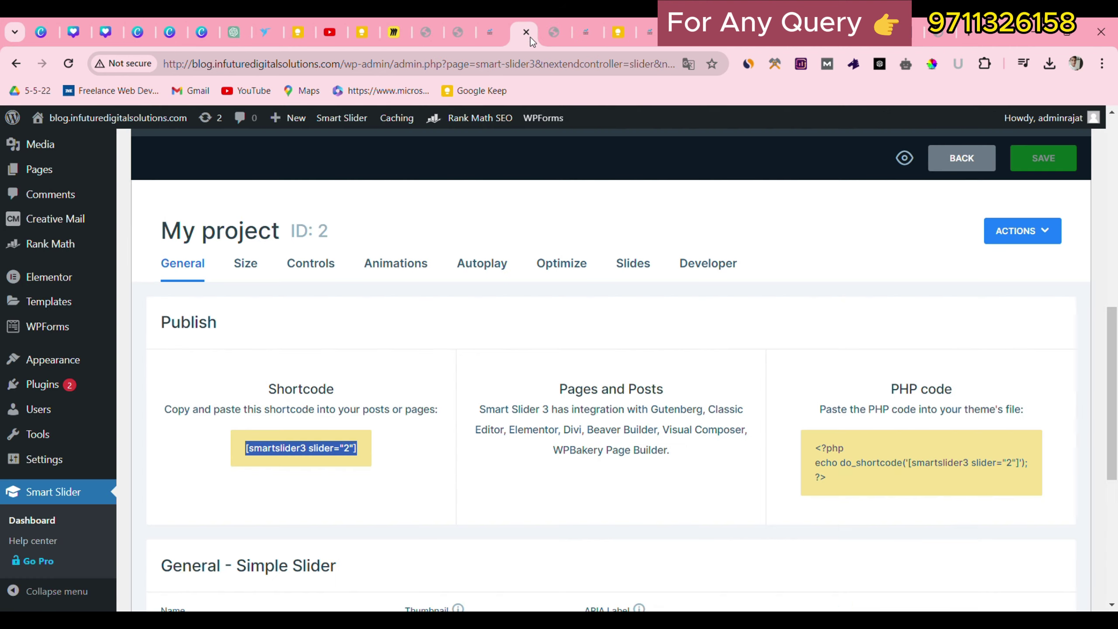
click(553, 20)
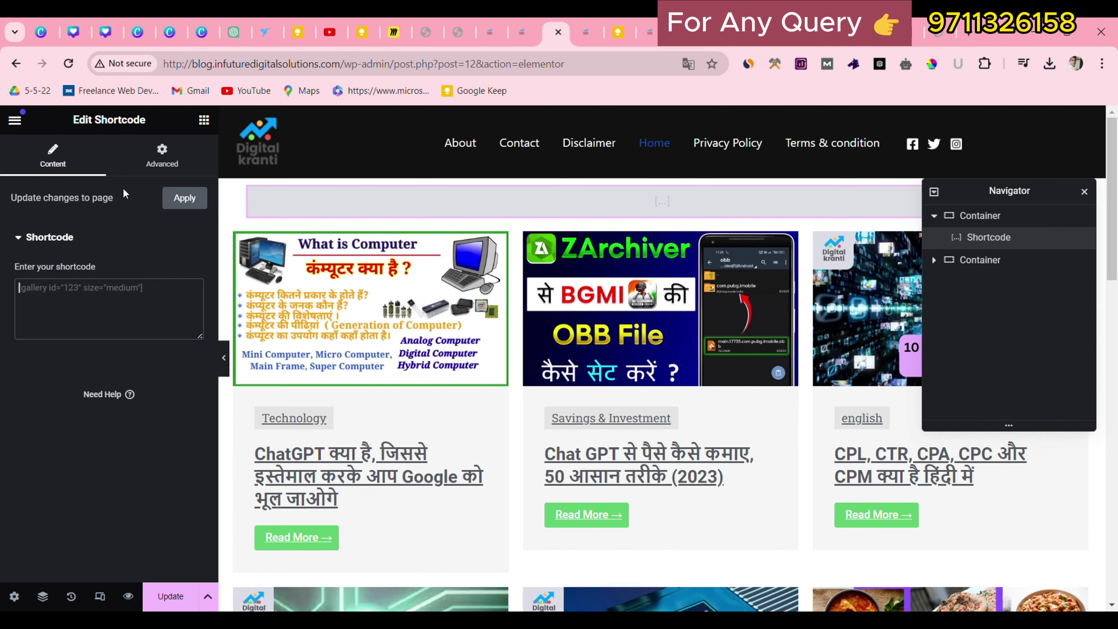
text([smartslider3 slider="2"])
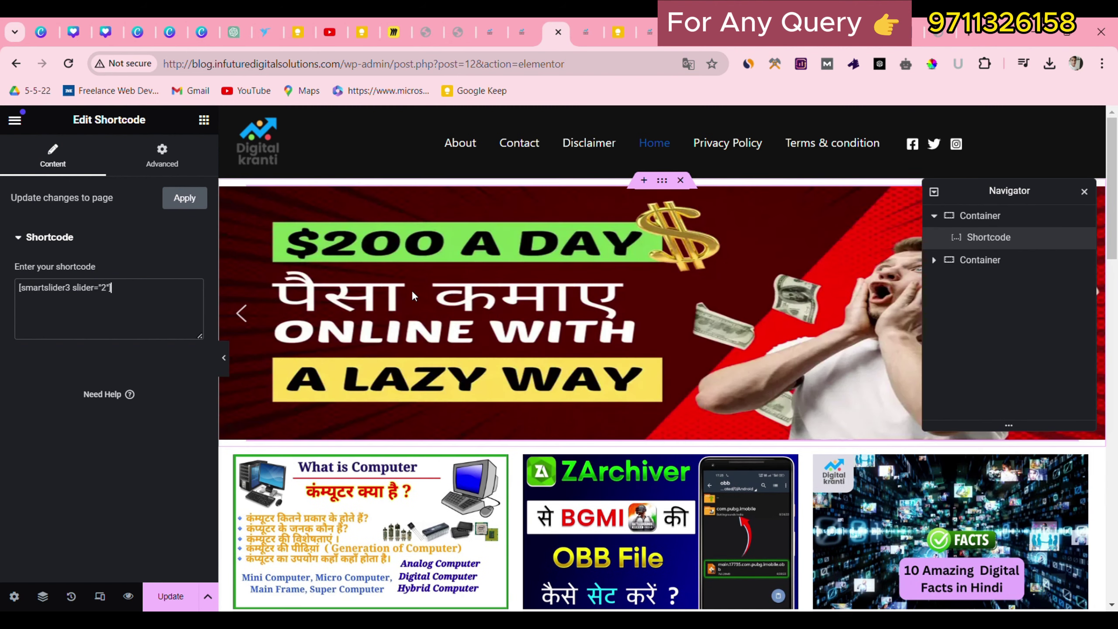
drag(983, 191, 628, 534)
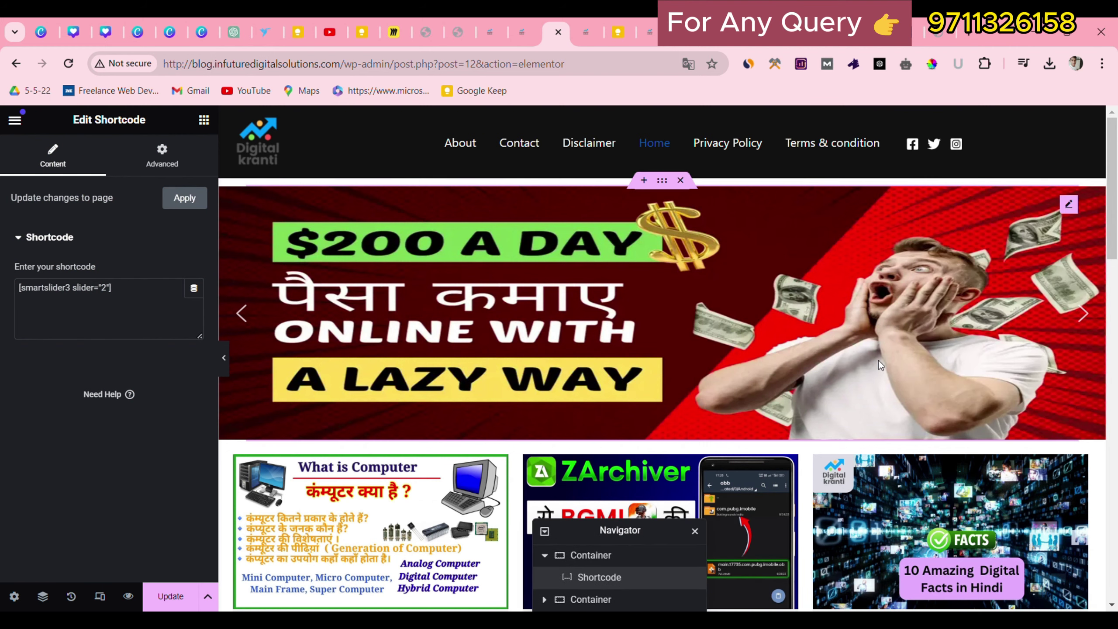
click(1087, 309)
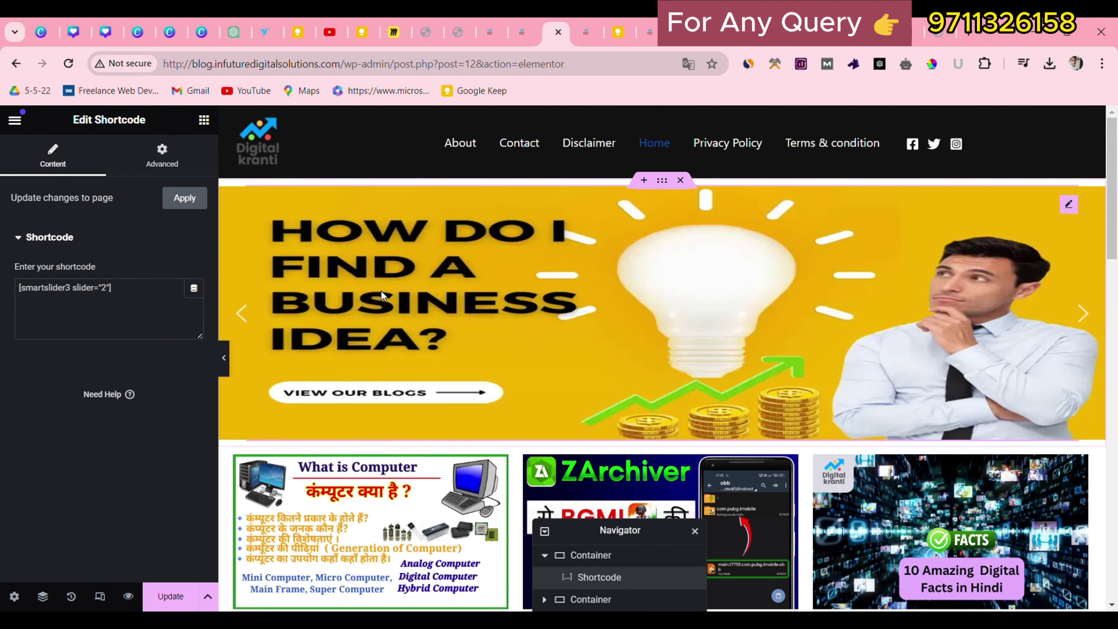
Save the homepage, close the Navigator, and select the site's base address.
click(188, 607)
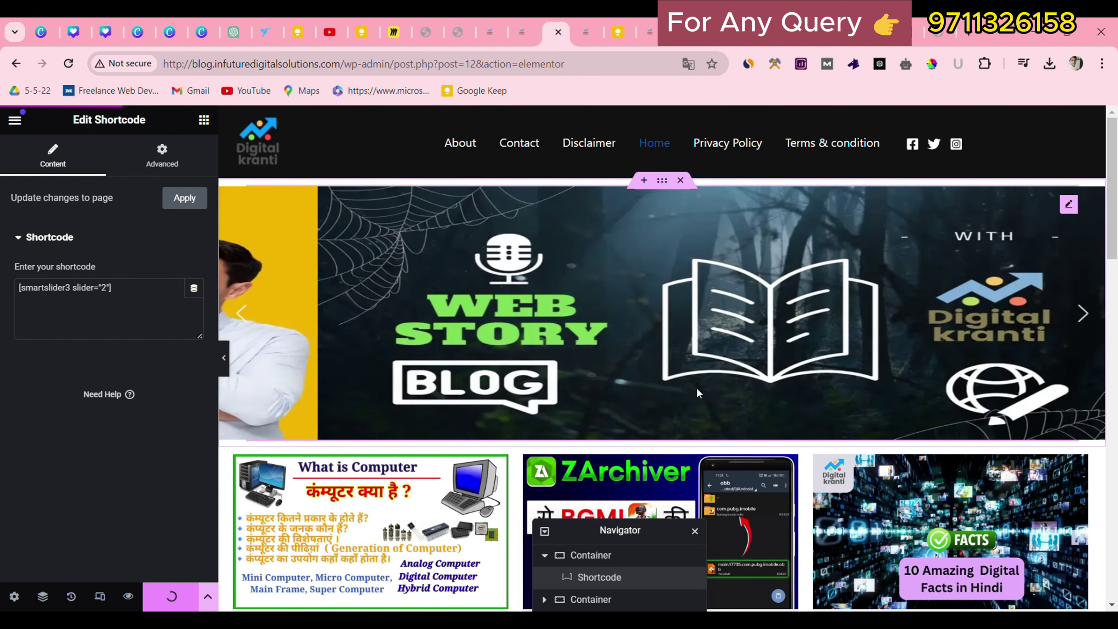
click(697, 531)
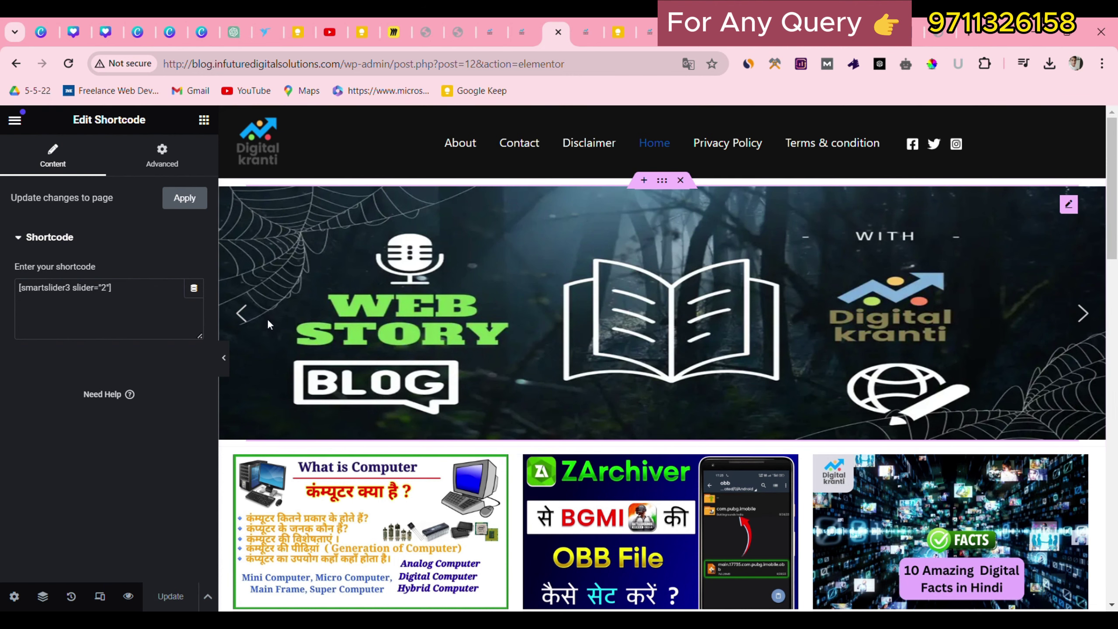
drag(314, 64, 164, 64)
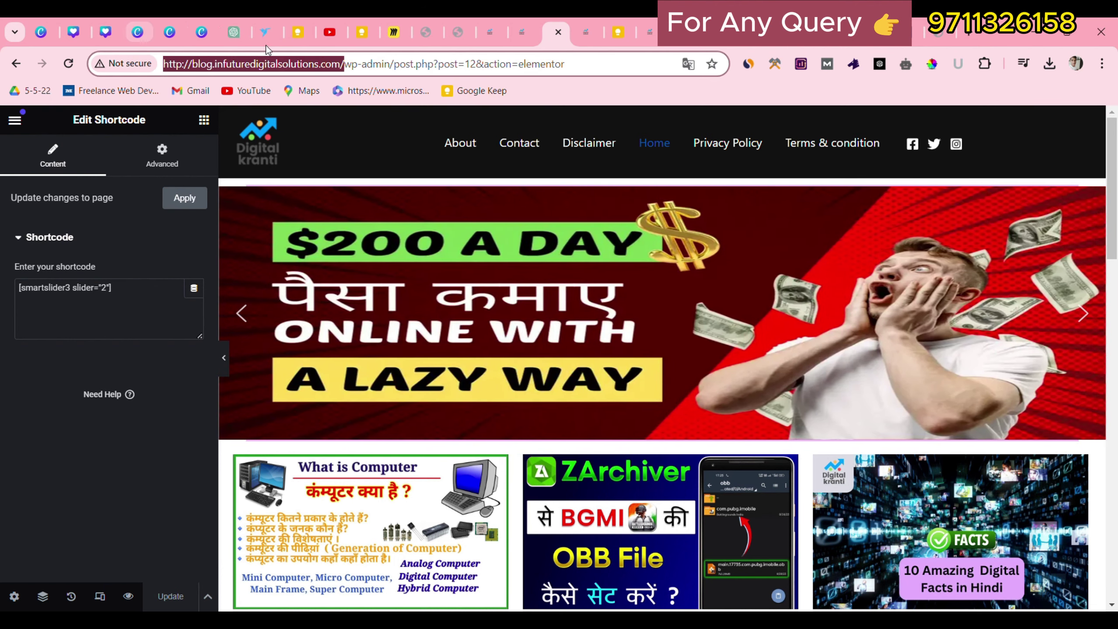
Load the copied site address in a new tab and watch the homepage slider auto-advance.
key(ctrl+c)
key(ctrl+t)
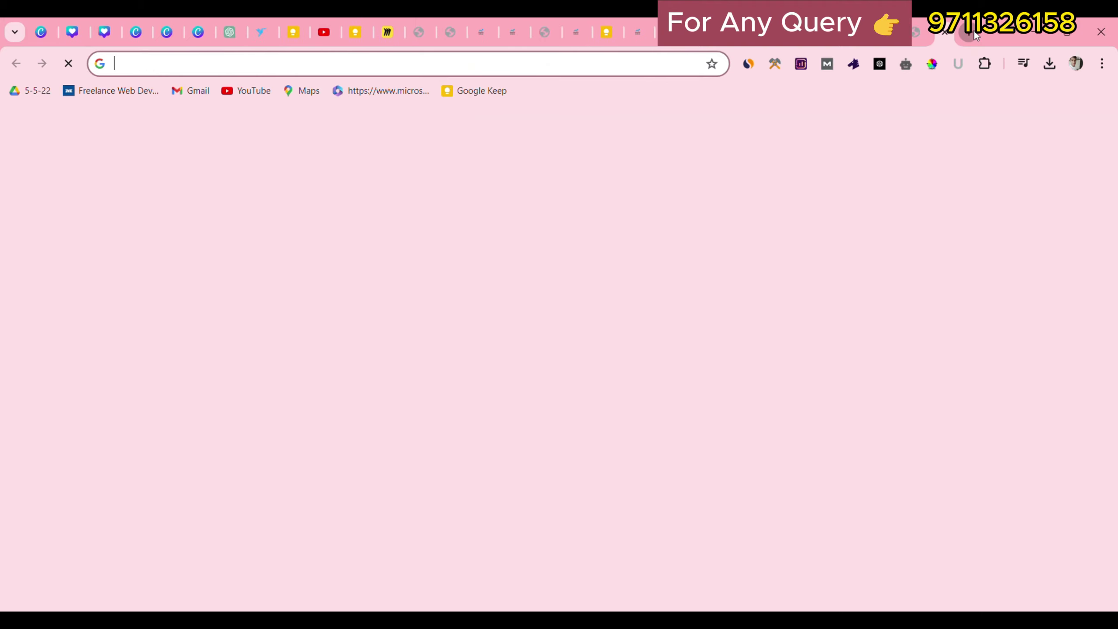
key(ctrl+v)
key(Return)
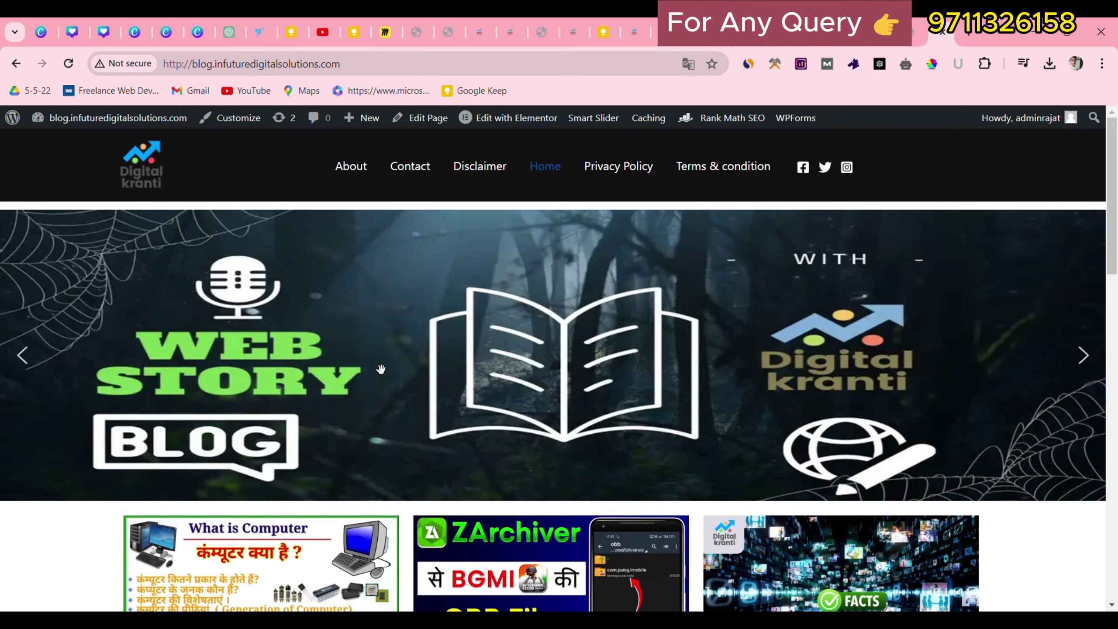
scroll(440, 340, down, 15)
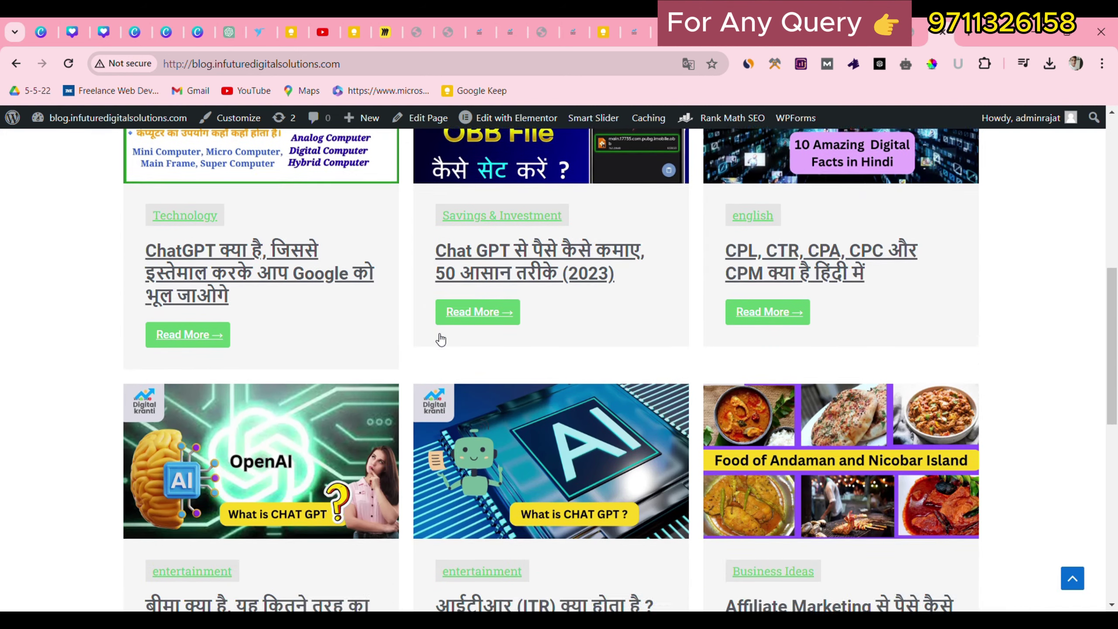
scroll(441, 340, up, 10)
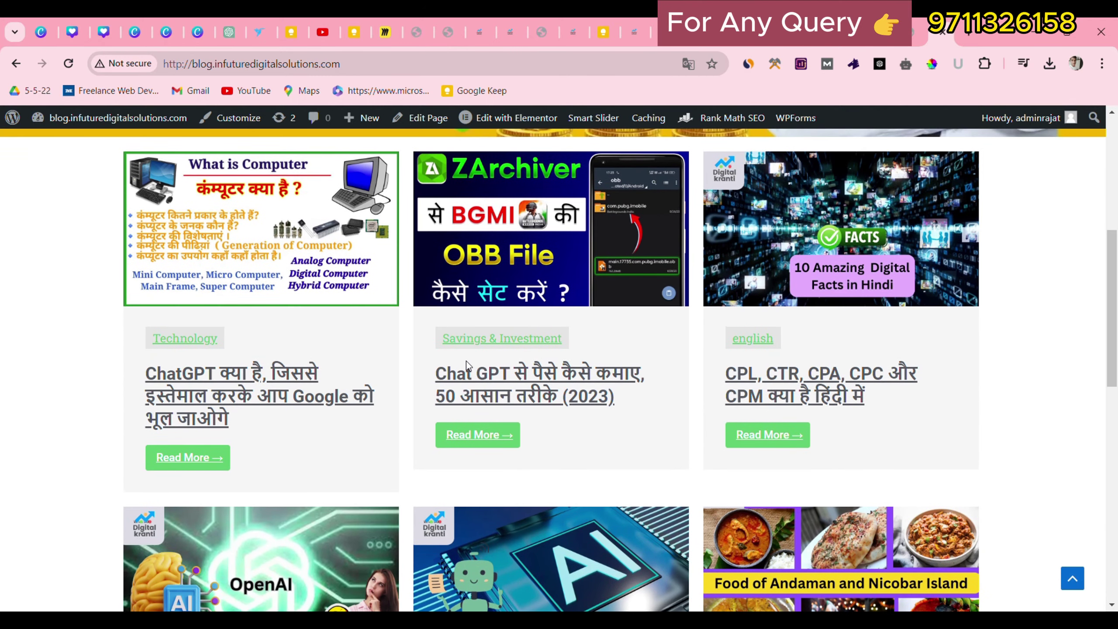
scroll(466, 362, down, 6)
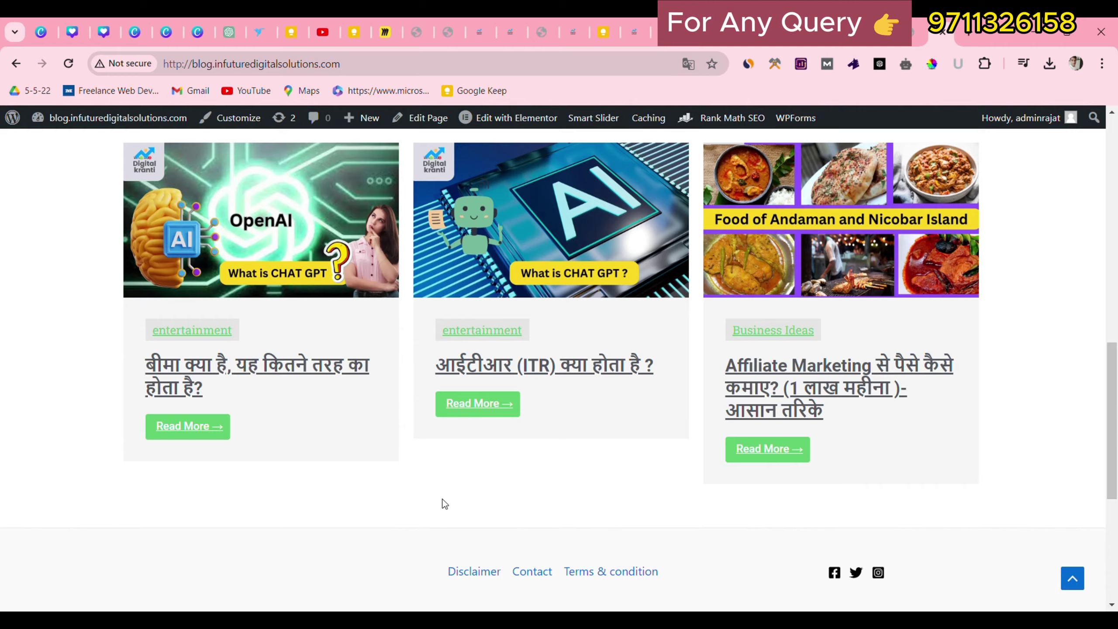
scroll(444, 503, up, 12)
scroll(286, 476, down, 5)
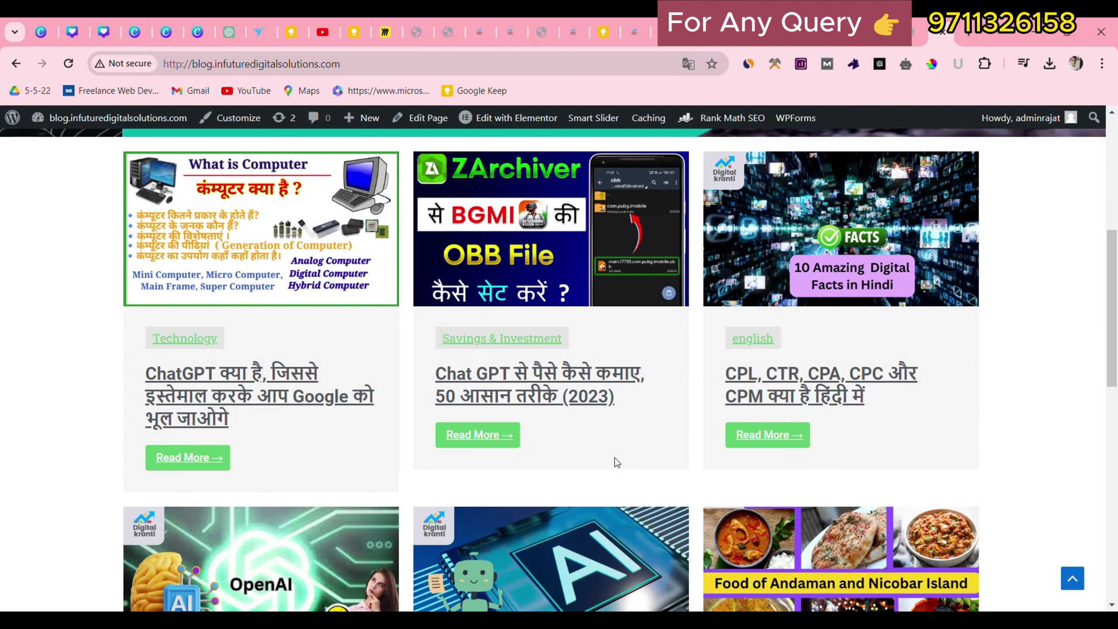
scroll(612, 471, down, 4)
scroll(545, 497, up, 8)
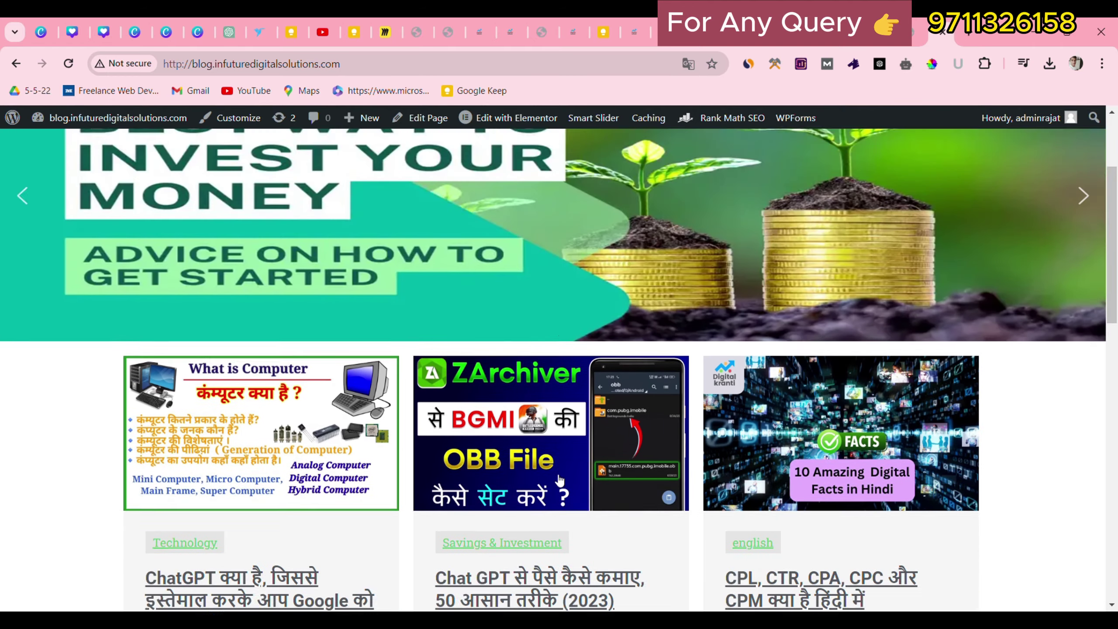
scroll(560, 480, up, 3)
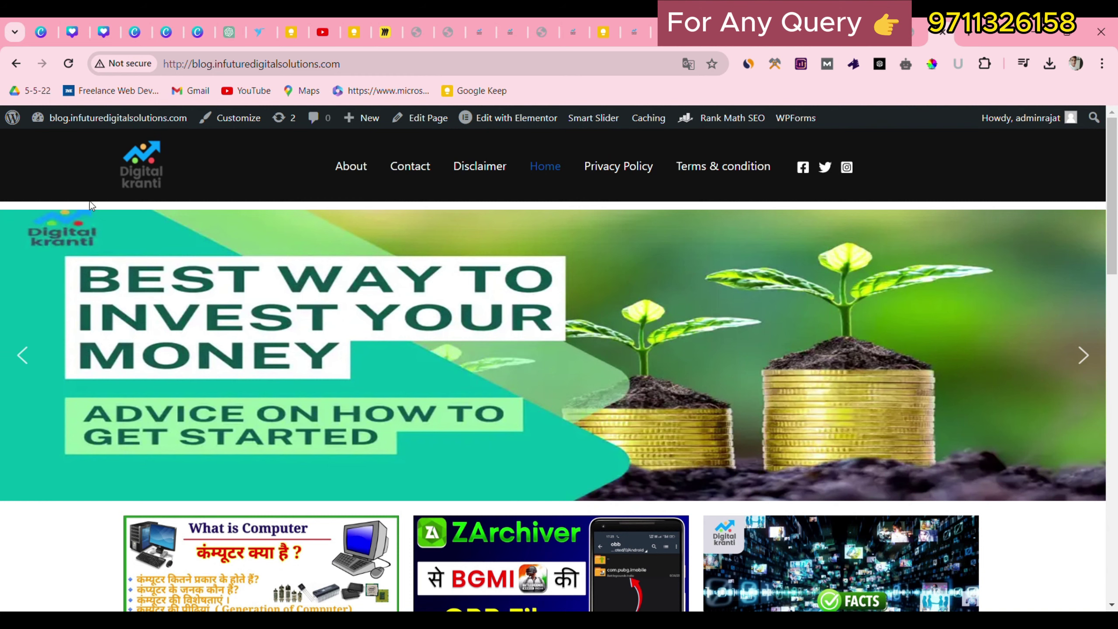
Close the extra blog tab and return to the top of the live homepage.
click(942, 32)
click(791, 38)
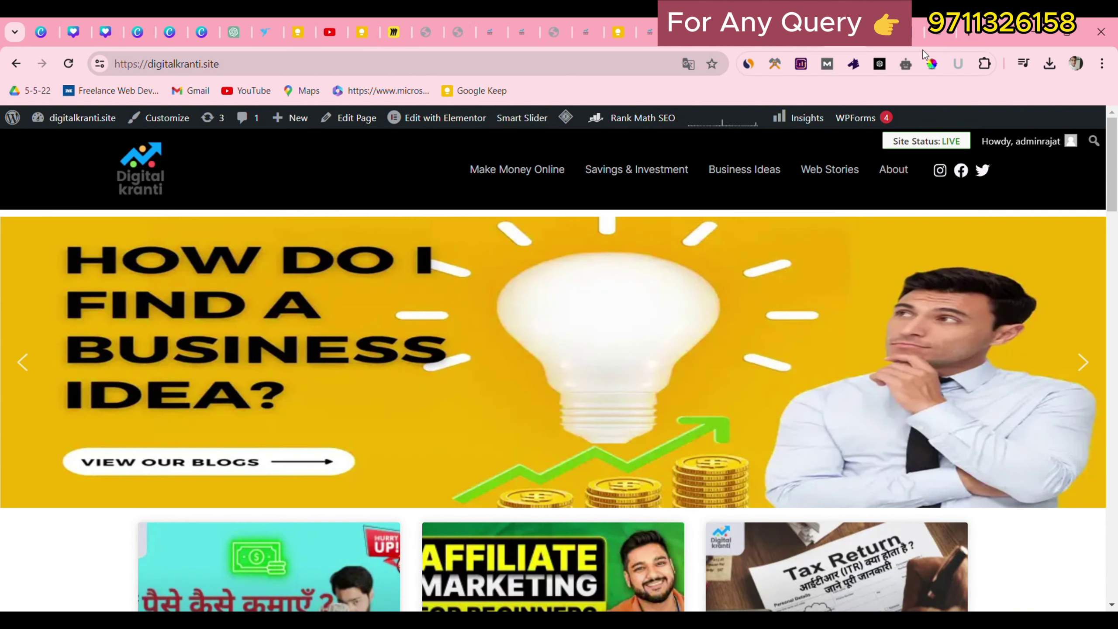
click(938, 35)
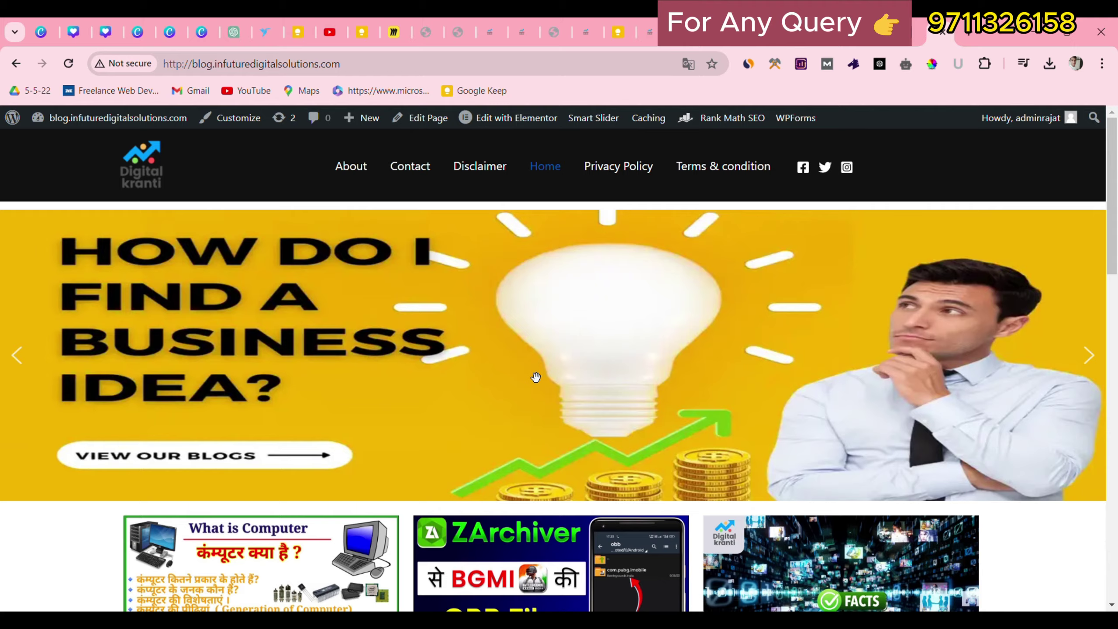
scroll(536, 377, down, 5)
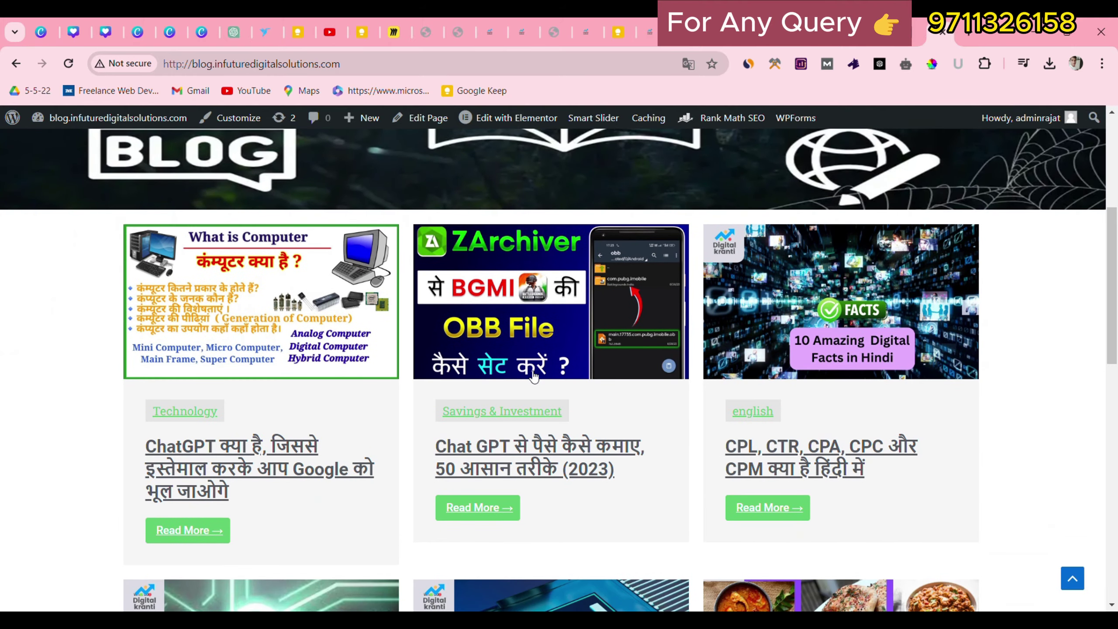
scroll(390, 383, up, 5)
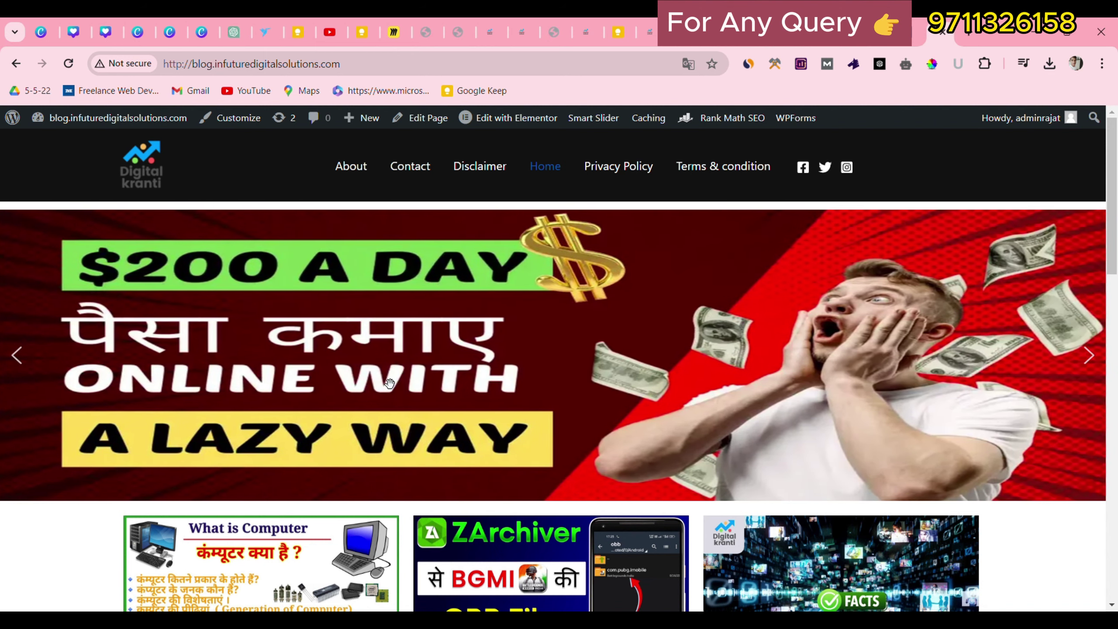
drag(1112, 189, 1116, 563)
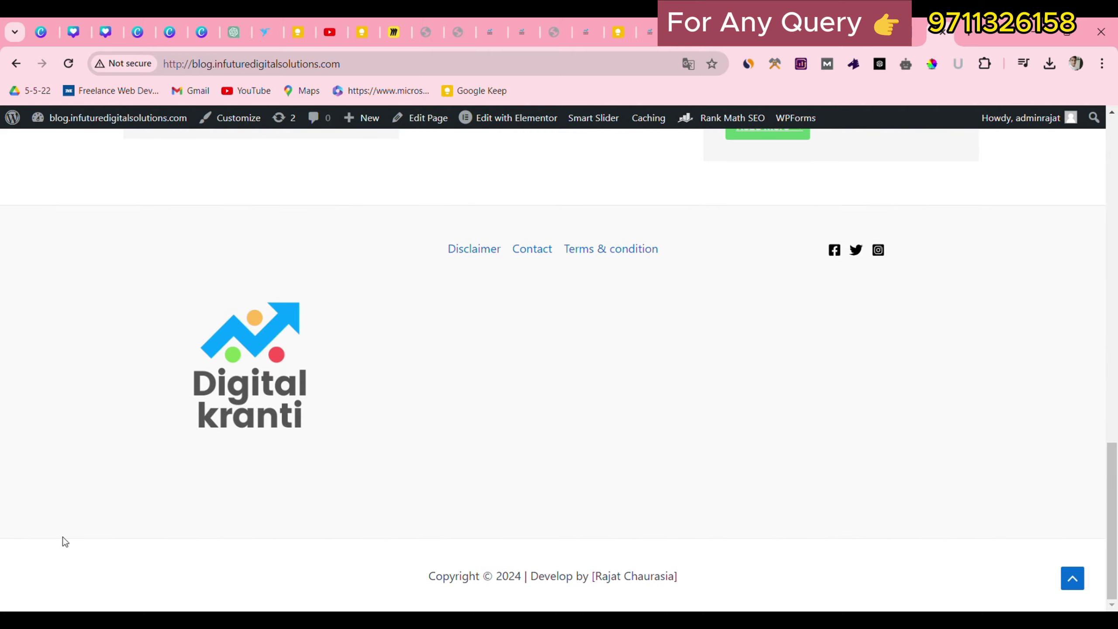
click(1084, 581)
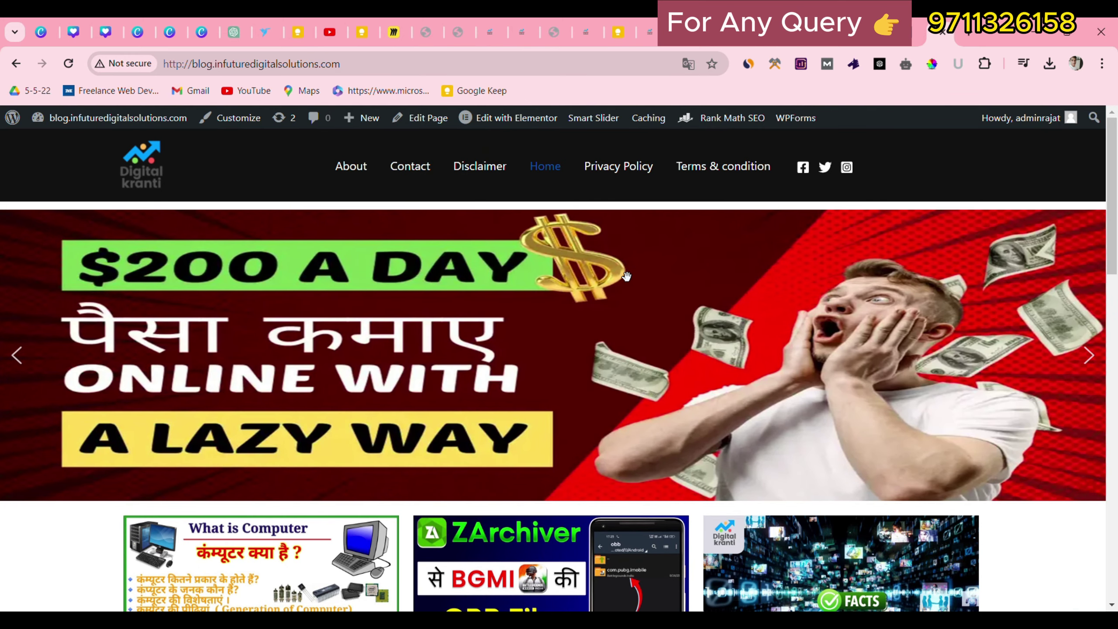
Browse the homepage posts and open the "ChatGPT क्या है" post.
scroll(623, 273, down, 11)
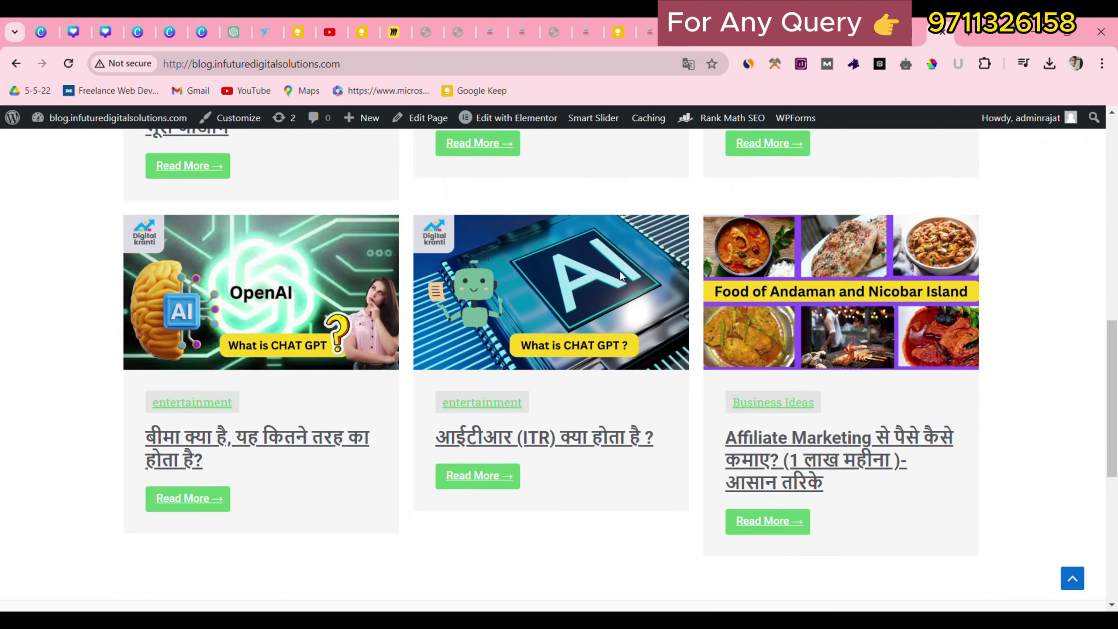
scroll(619, 270, up, 6)
scroll(620, 270, up, 5)
scroll(572, 299, down, 4)
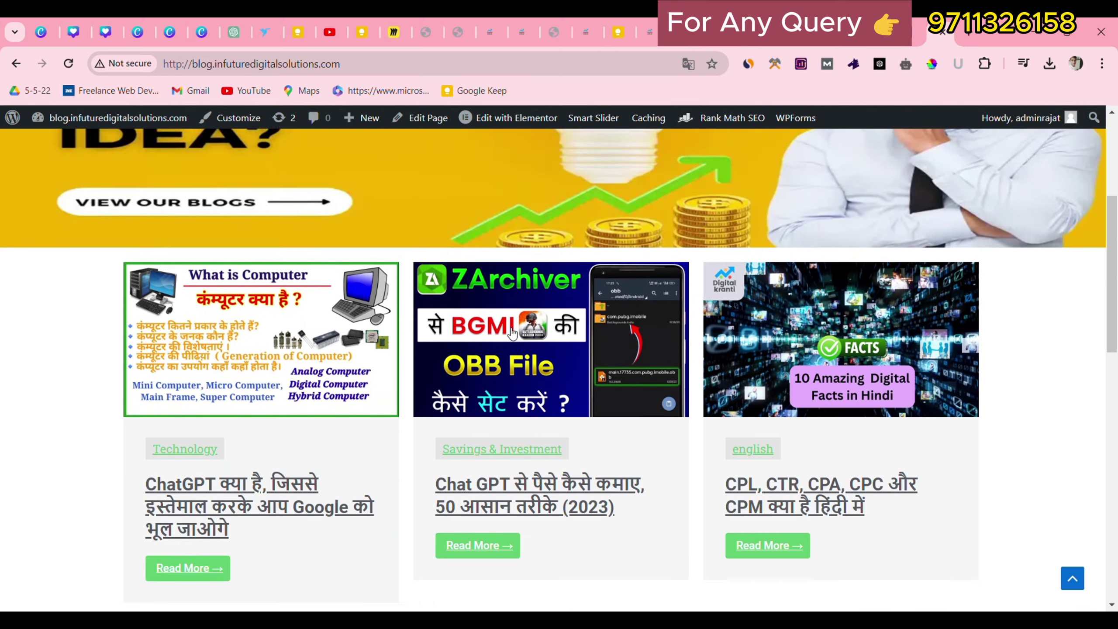
scroll(502, 331, up, 2)
scroll(502, 331, up, 2)
scroll(332, 417, down, 4)
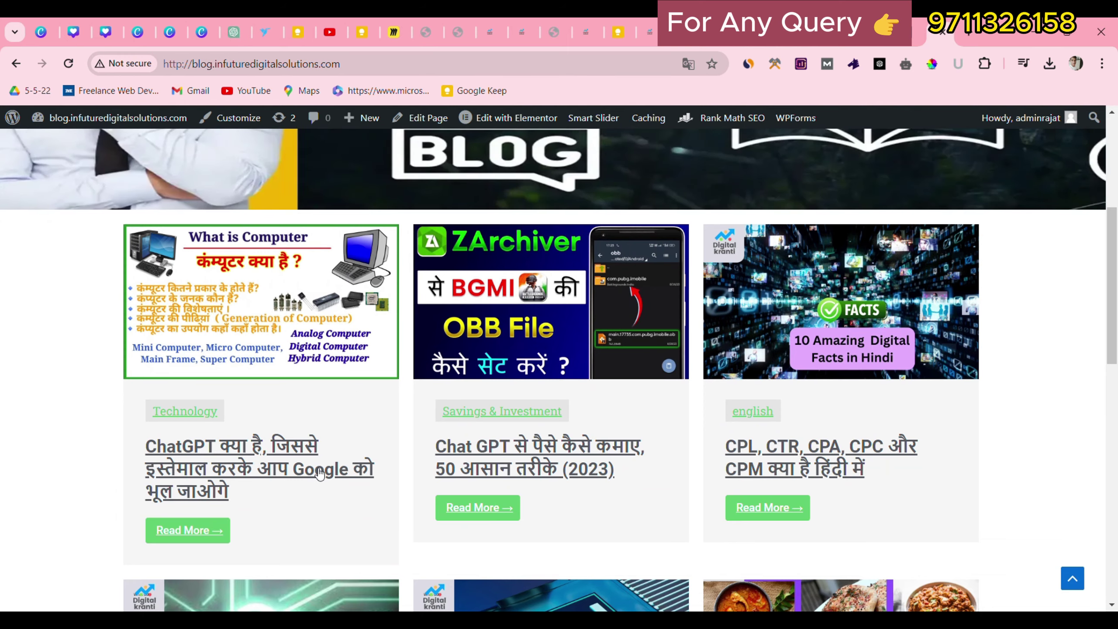
click(321, 472)
scroll(740, 435, down, 3)
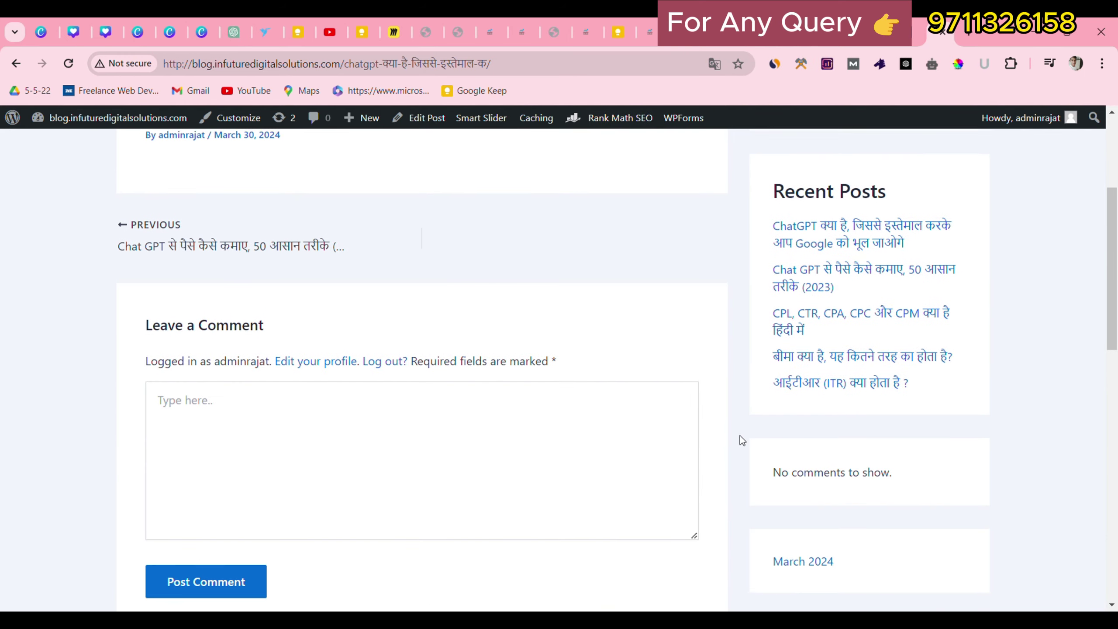
Return to the blog homepage and watch the slider auto-advance from Business Idea and Web Story to Invest Your Money.
scroll(881, 374, up, 3)
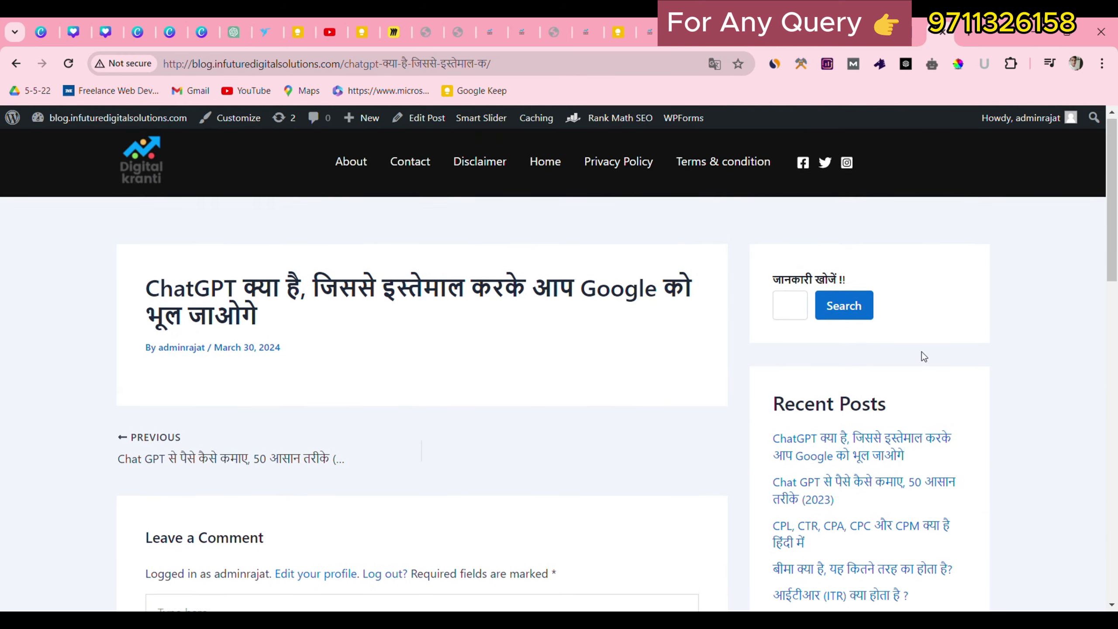
scroll(923, 354, down, 5)
scroll(923, 356, up, 6)
click(150, 165)
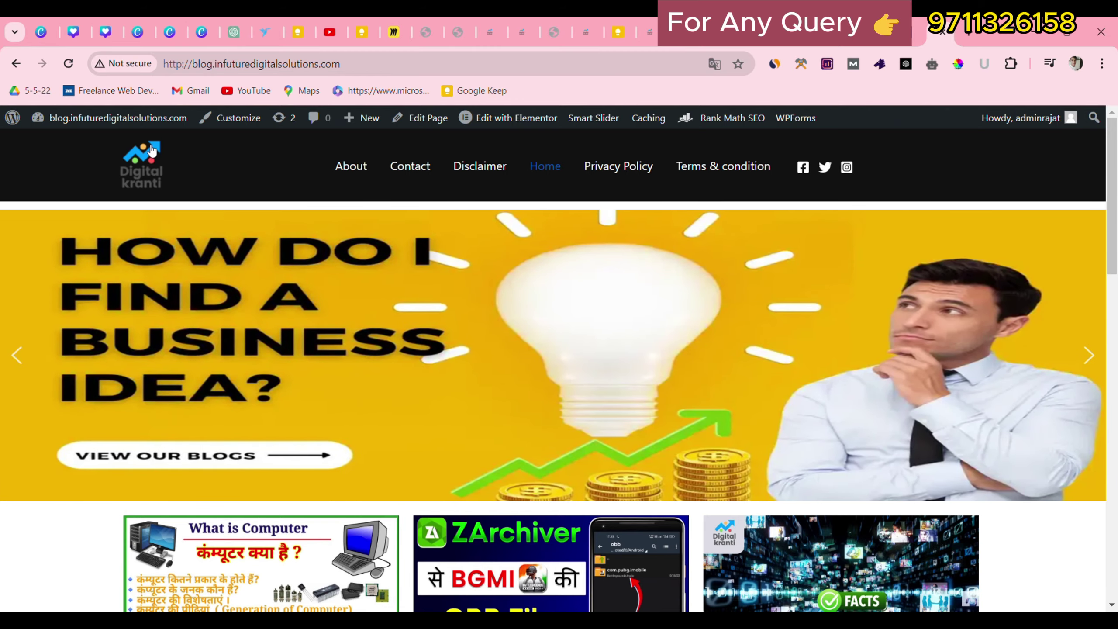
scroll(643, 298, down, 6)
scroll(642, 298, up, 6)
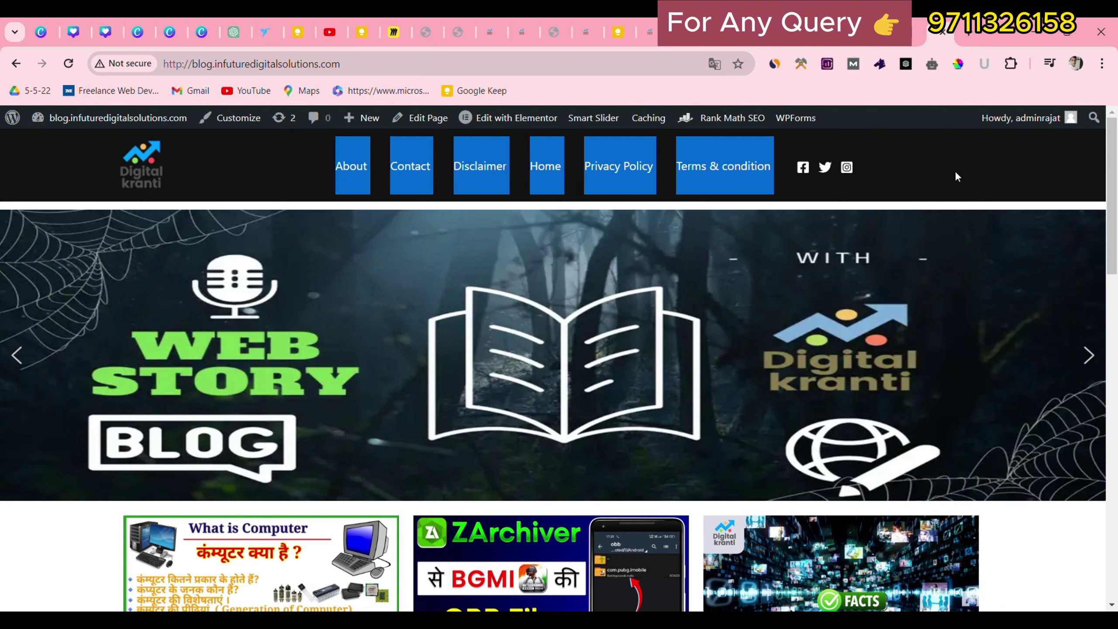
drag(1116, 184, 1117, 320)
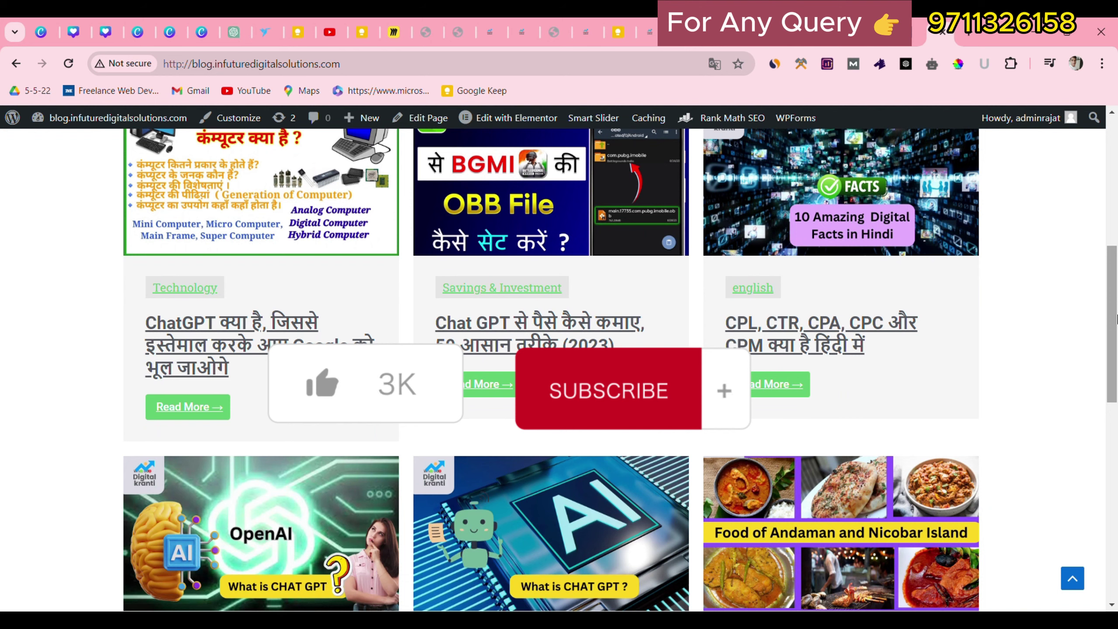
scroll(882, 351, up, 5)
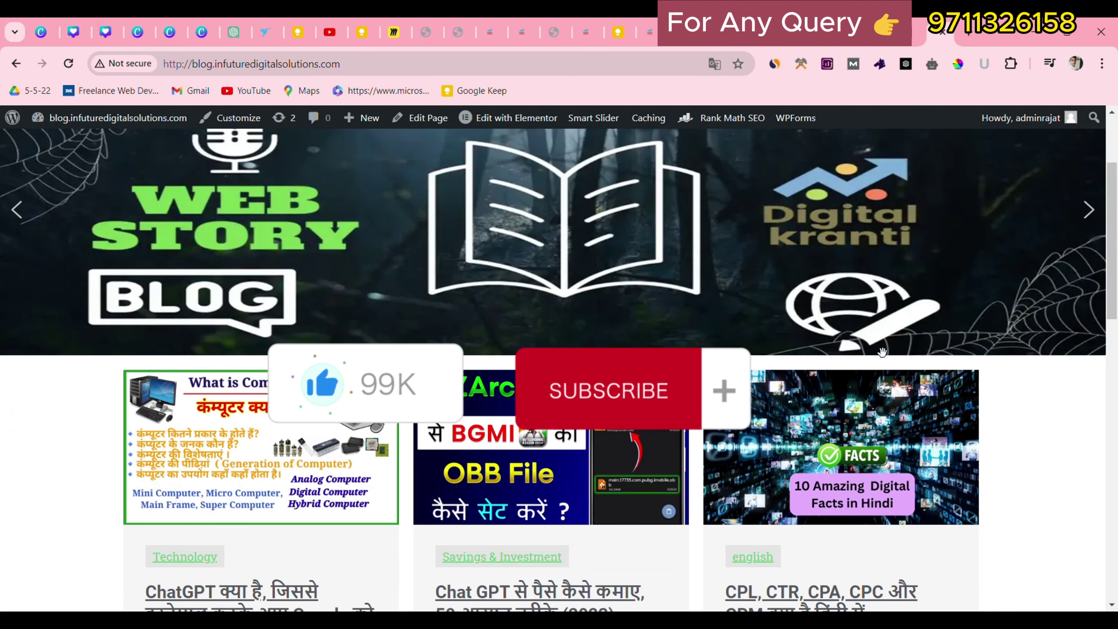